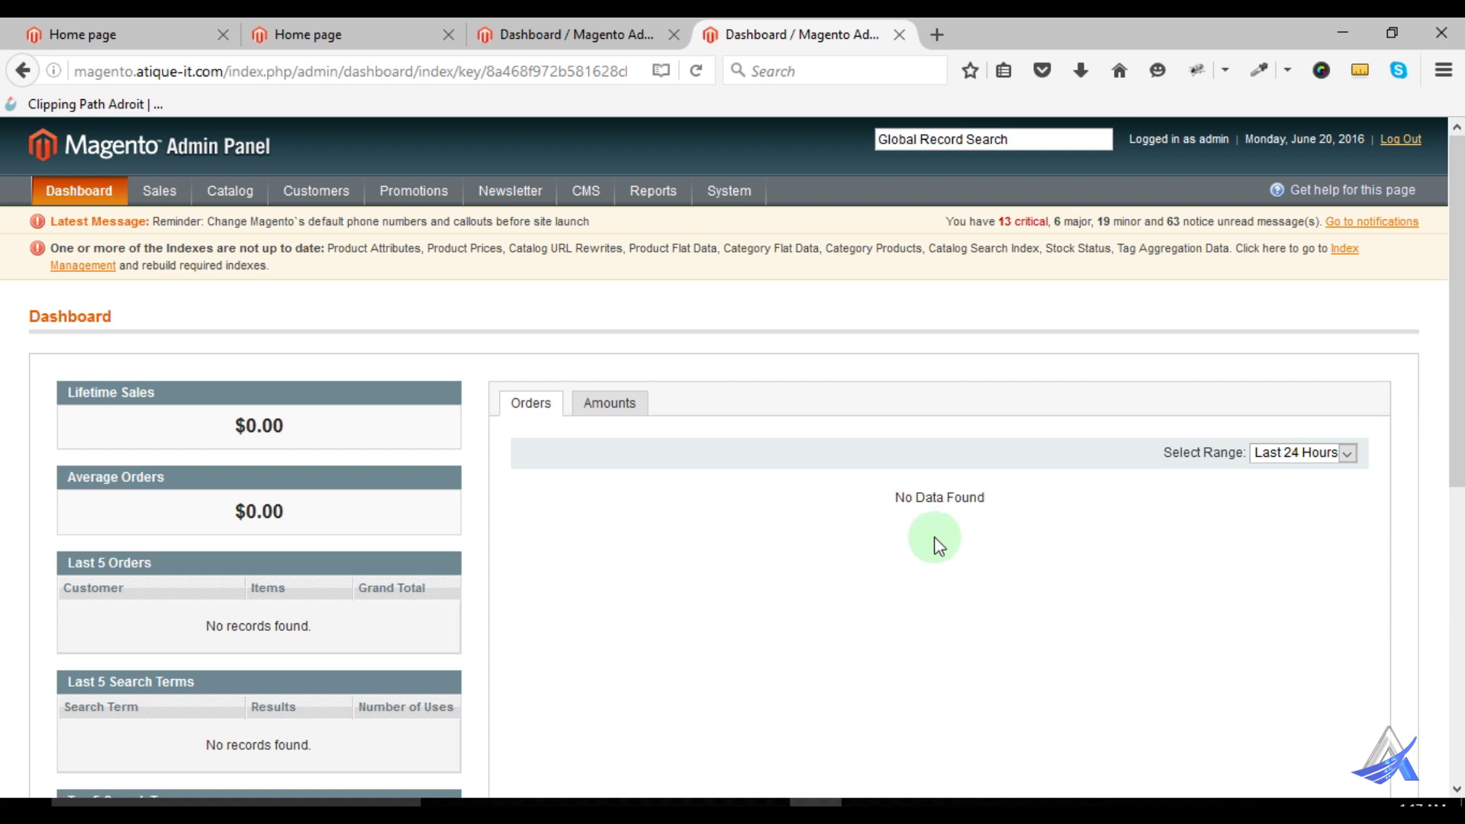
# Review the Magento 2 dashboard's lifetime sales and orders figures
pyautogui.moveTo(731, 189)
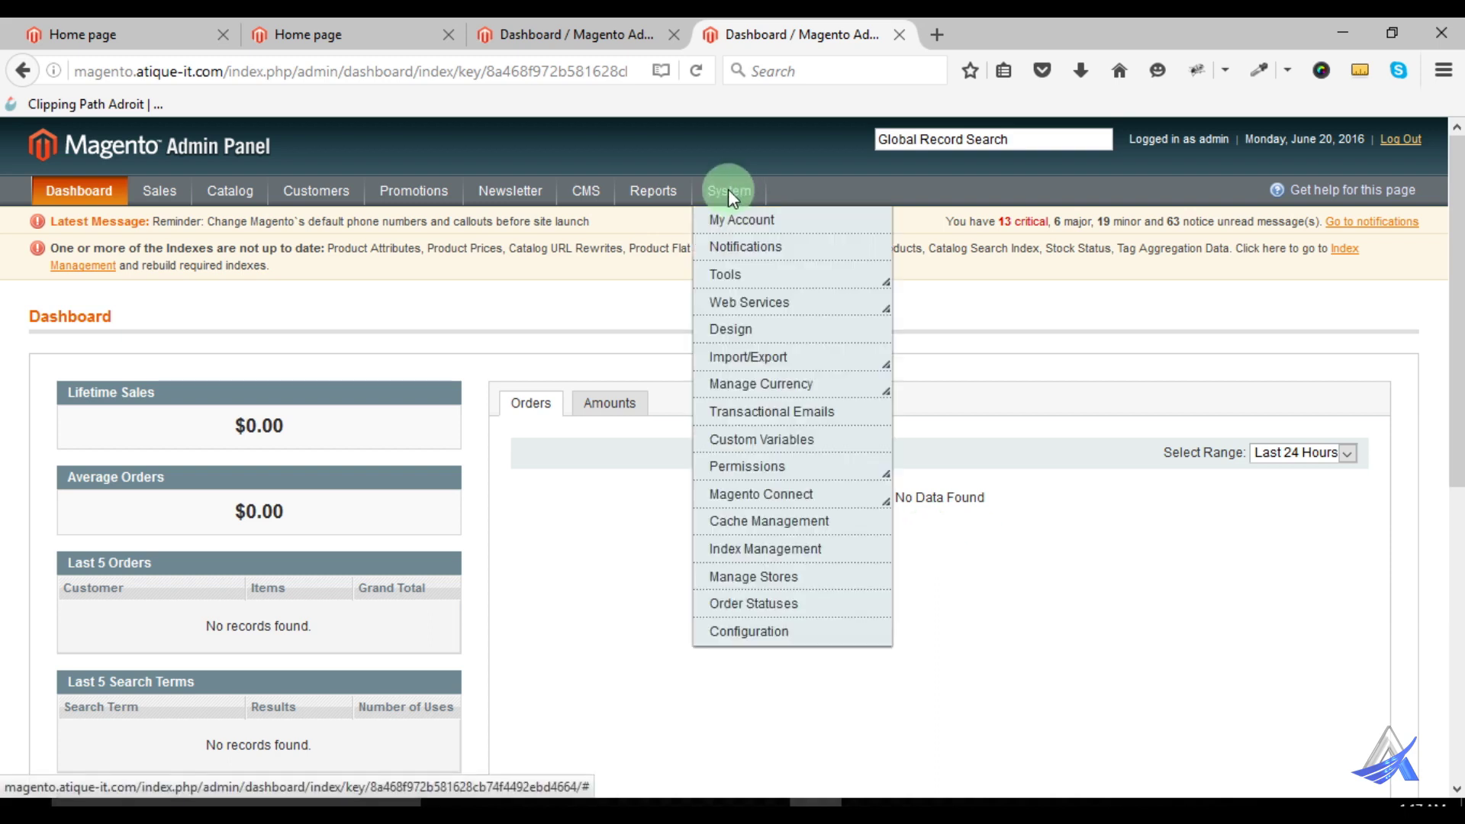
pyautogui.click(562, 34)
pyautogui.scroll(-3, 489, 458)
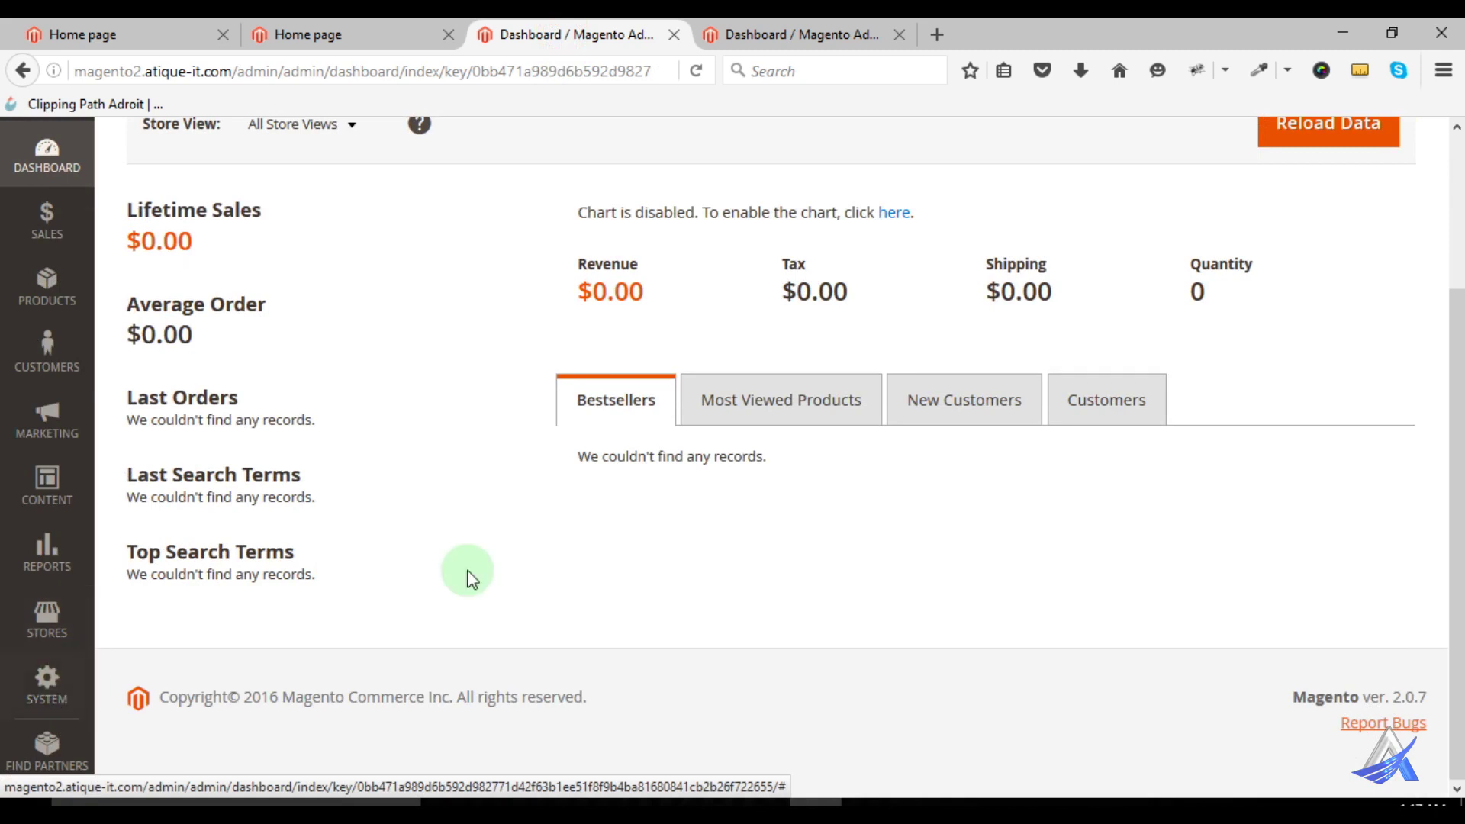
# Open Magento 1's System > My Account page, then return to the Magento 2 tab
pyautogui.click(753, 35)
pyautogui.moveTo(722, 199)
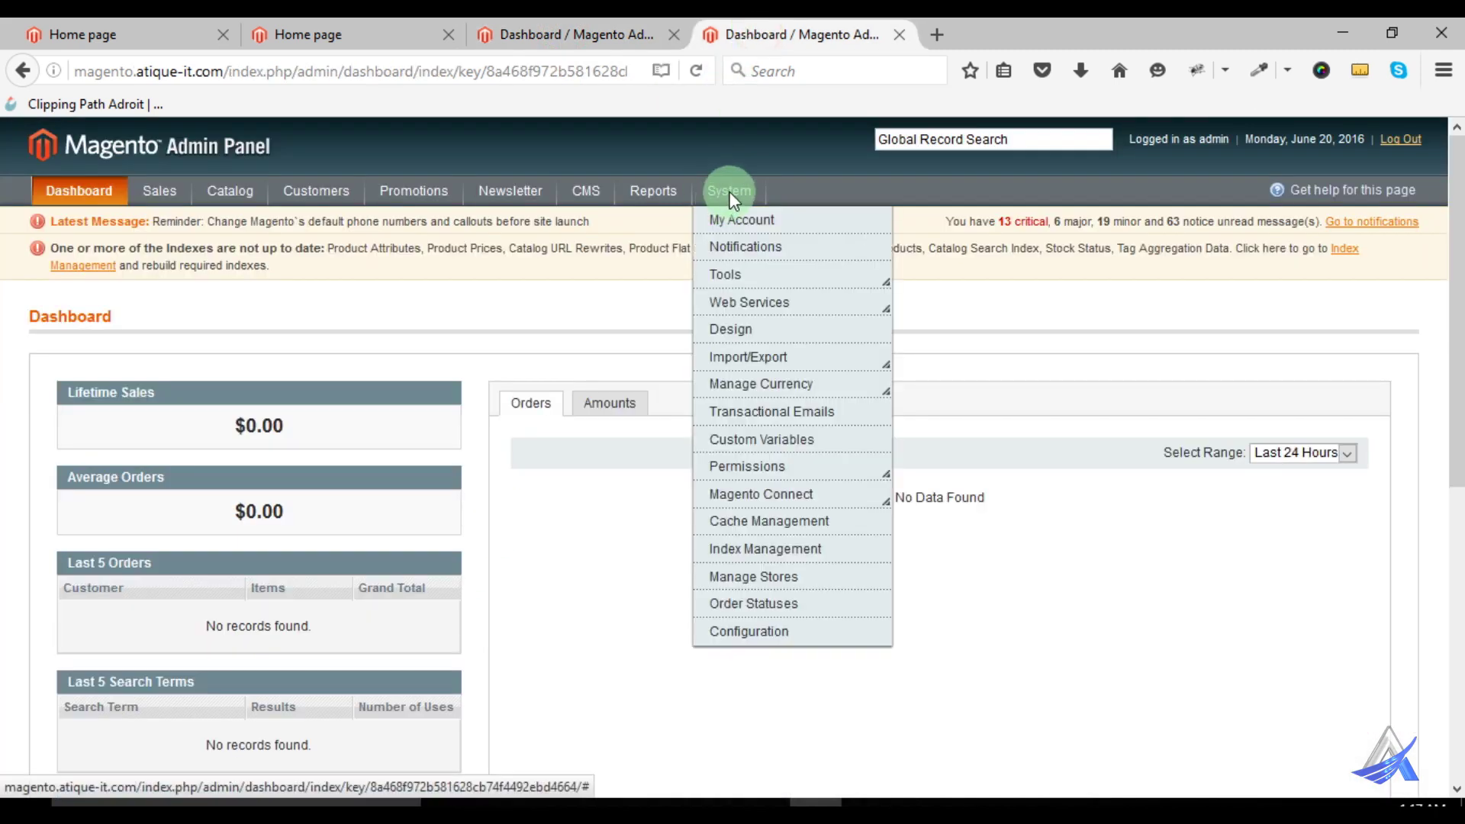
pyautogui.click(751, 226)
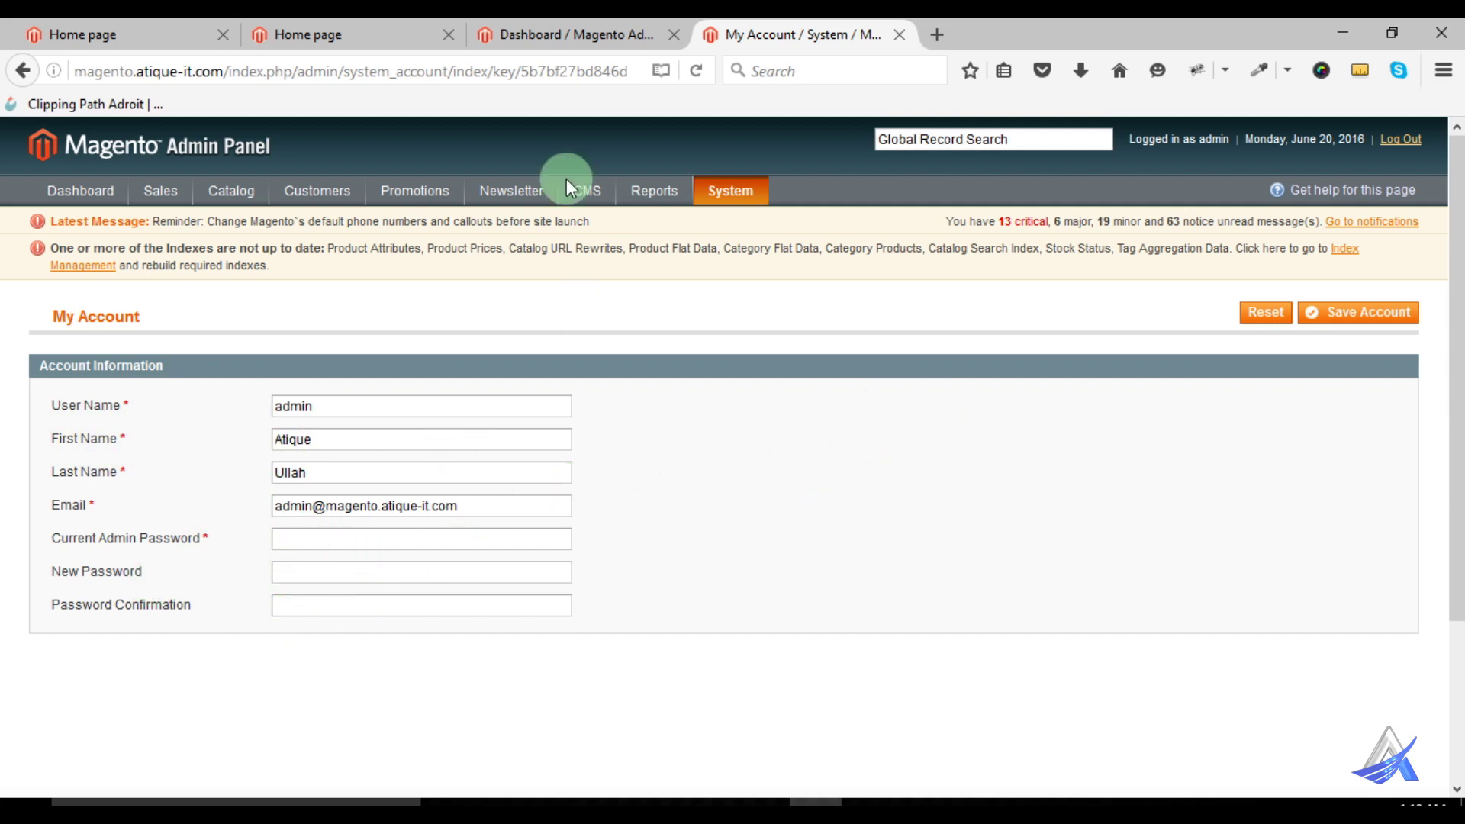
pyautogui.click(556, 34)
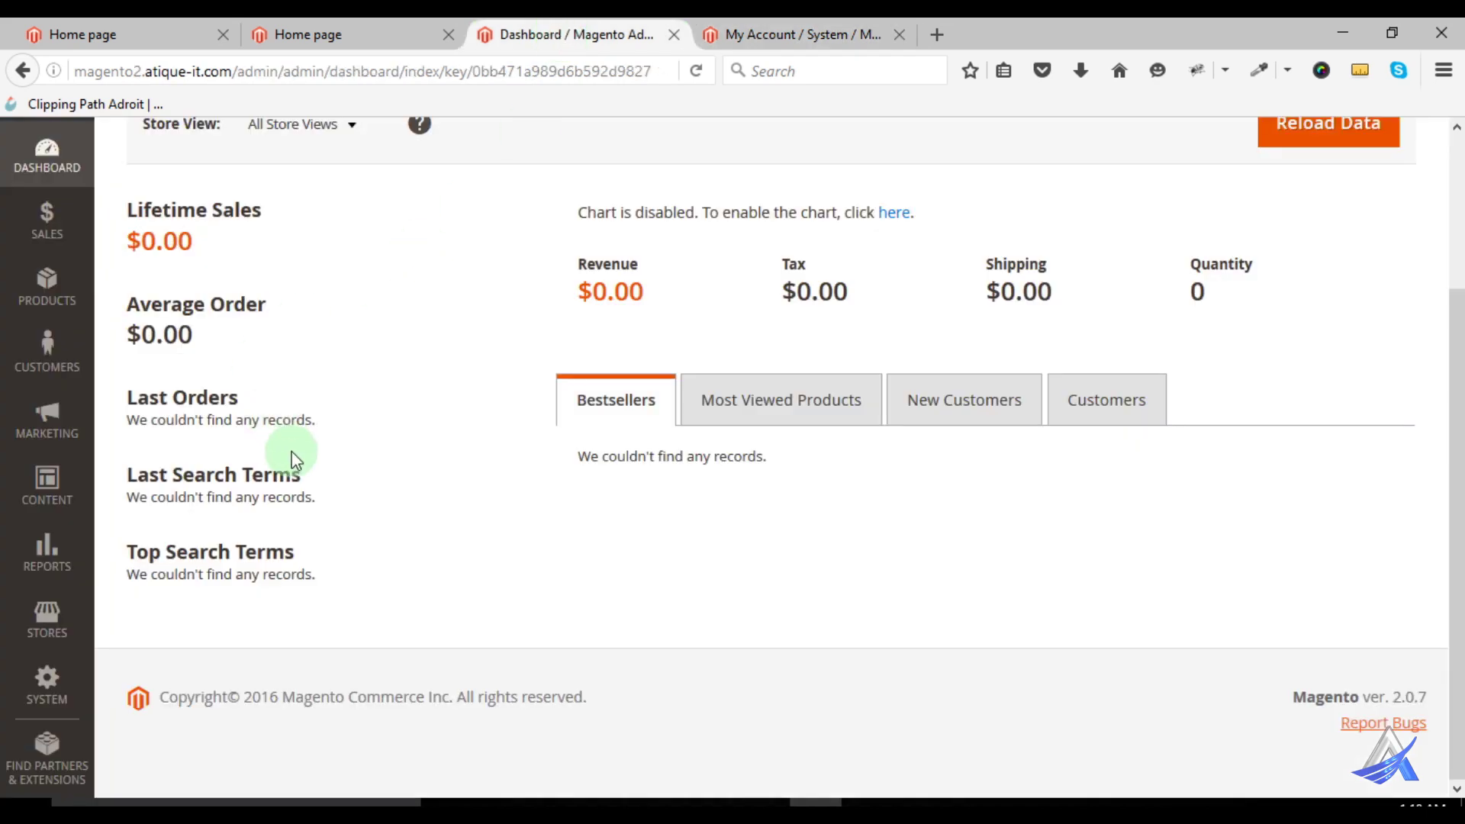
# Open Magento 2's admin Account Setting form, scroll through it, then return to Magento 1
pyautogui.scroll(3, 550, 478)
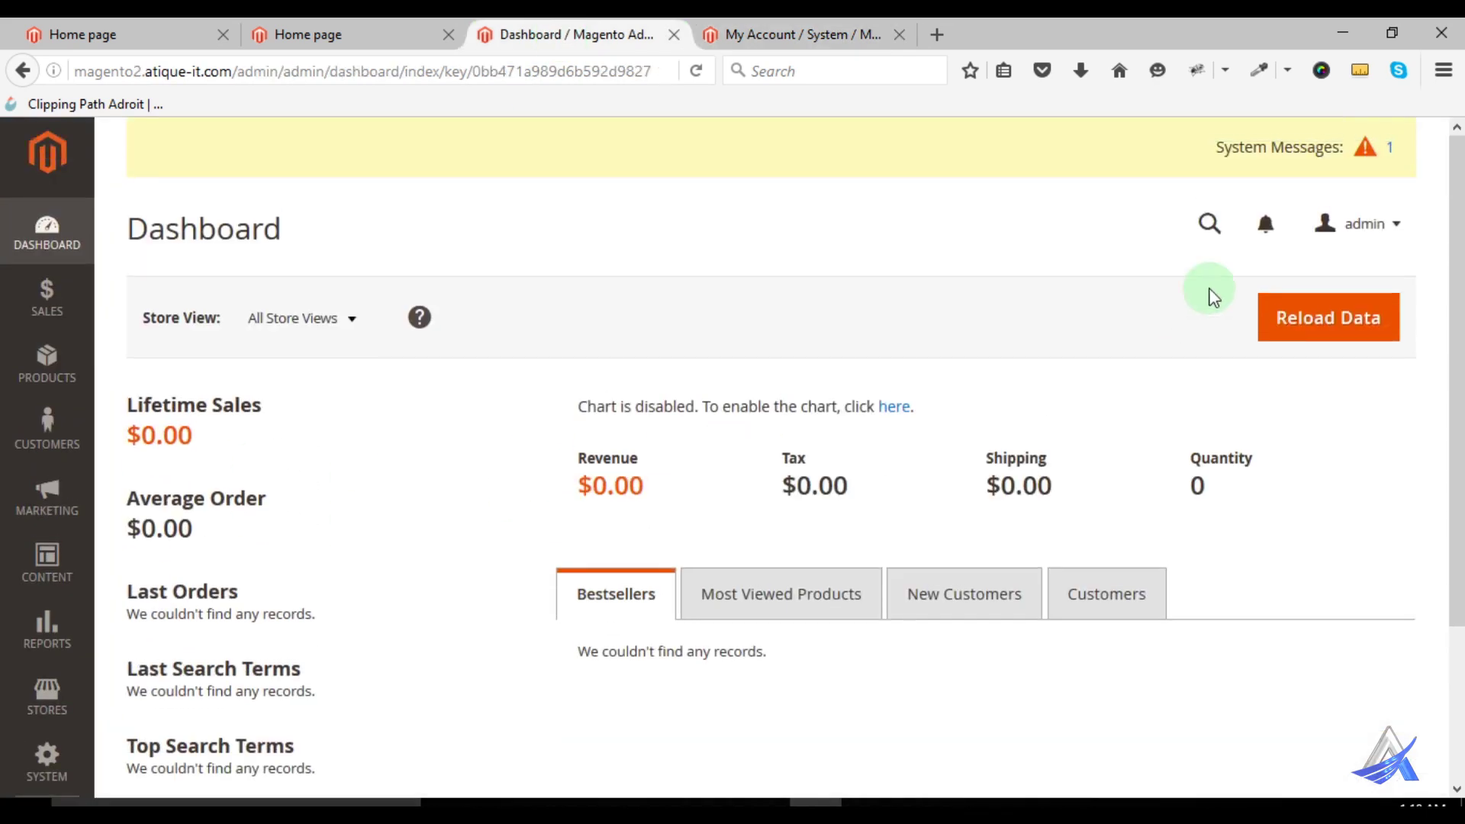
pyautogui.click(1366, 229)
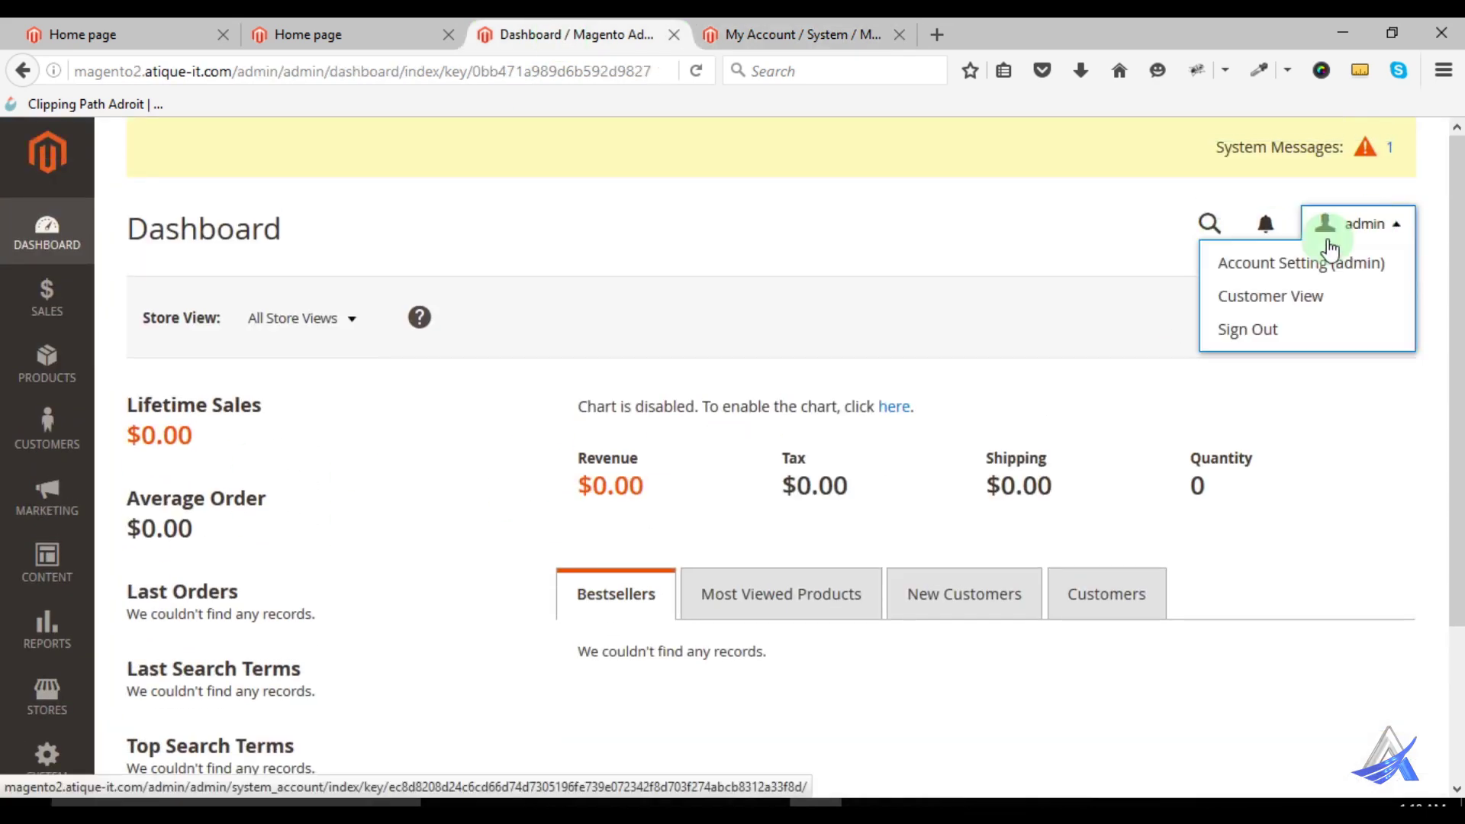
pyautogui.click(1260, 267)
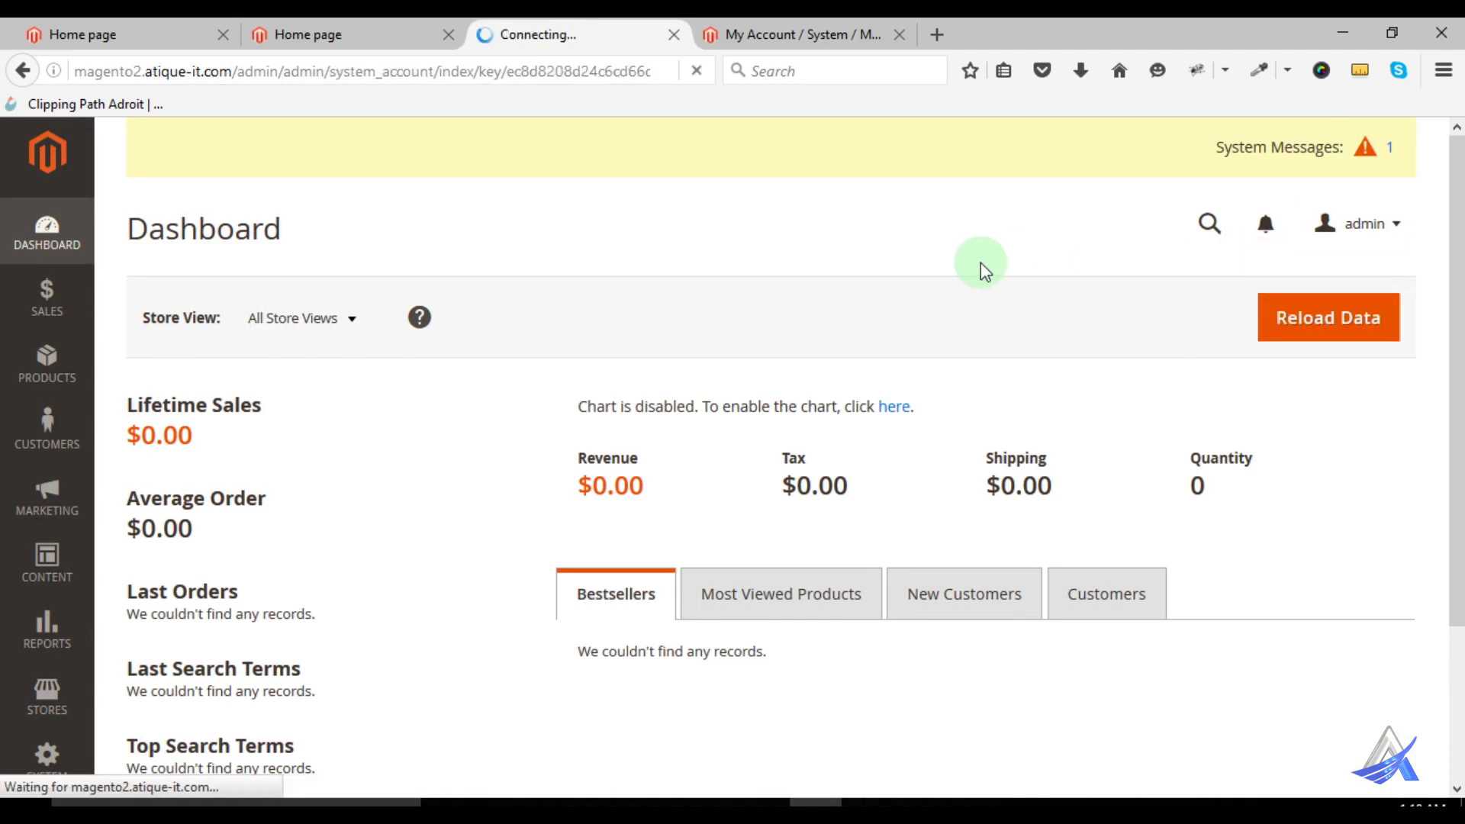
pyautogui.scroll(-3, 458, 455)
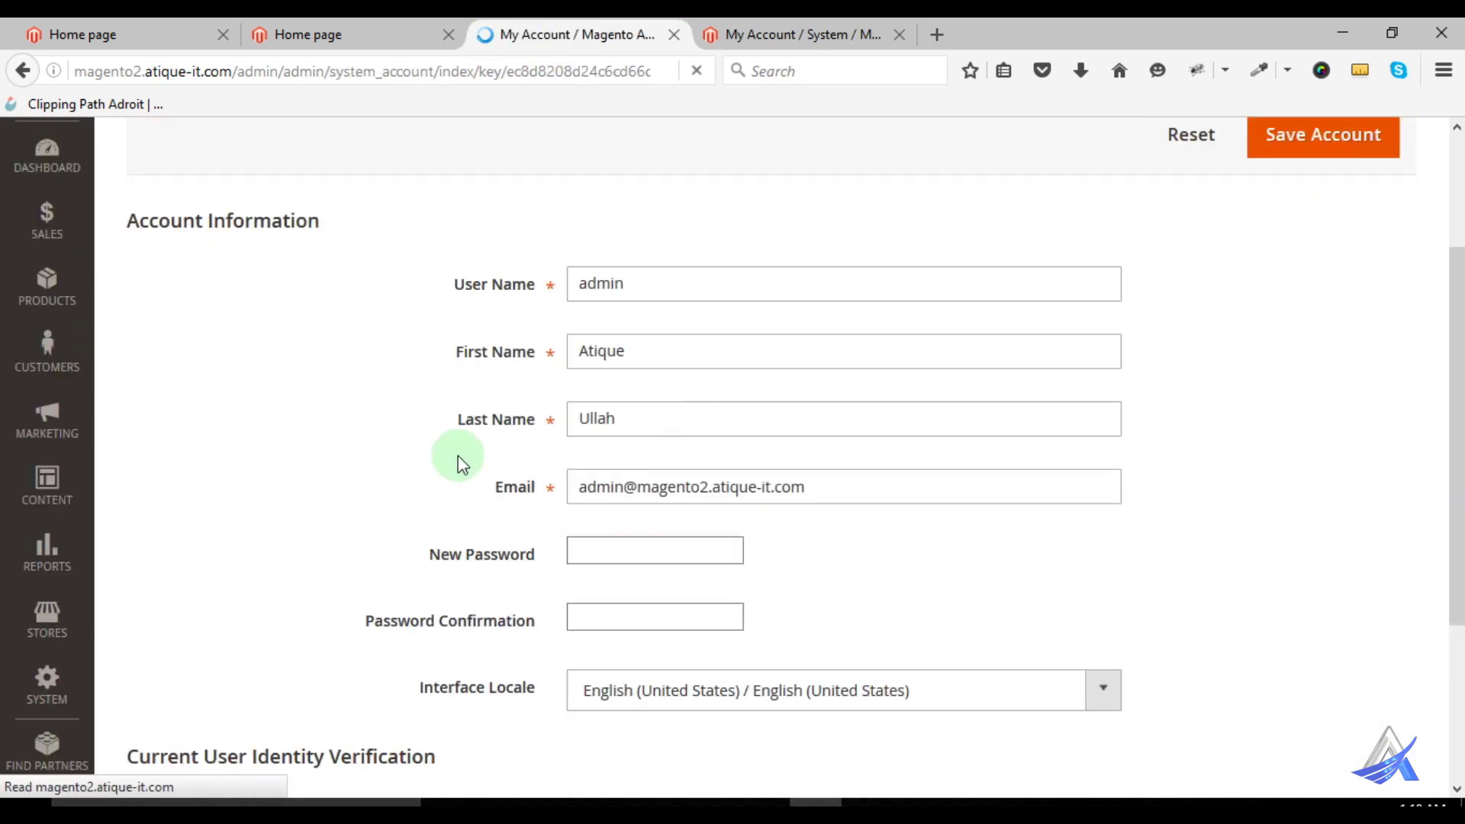
pyautogui.scroll(-2, 476, 504)
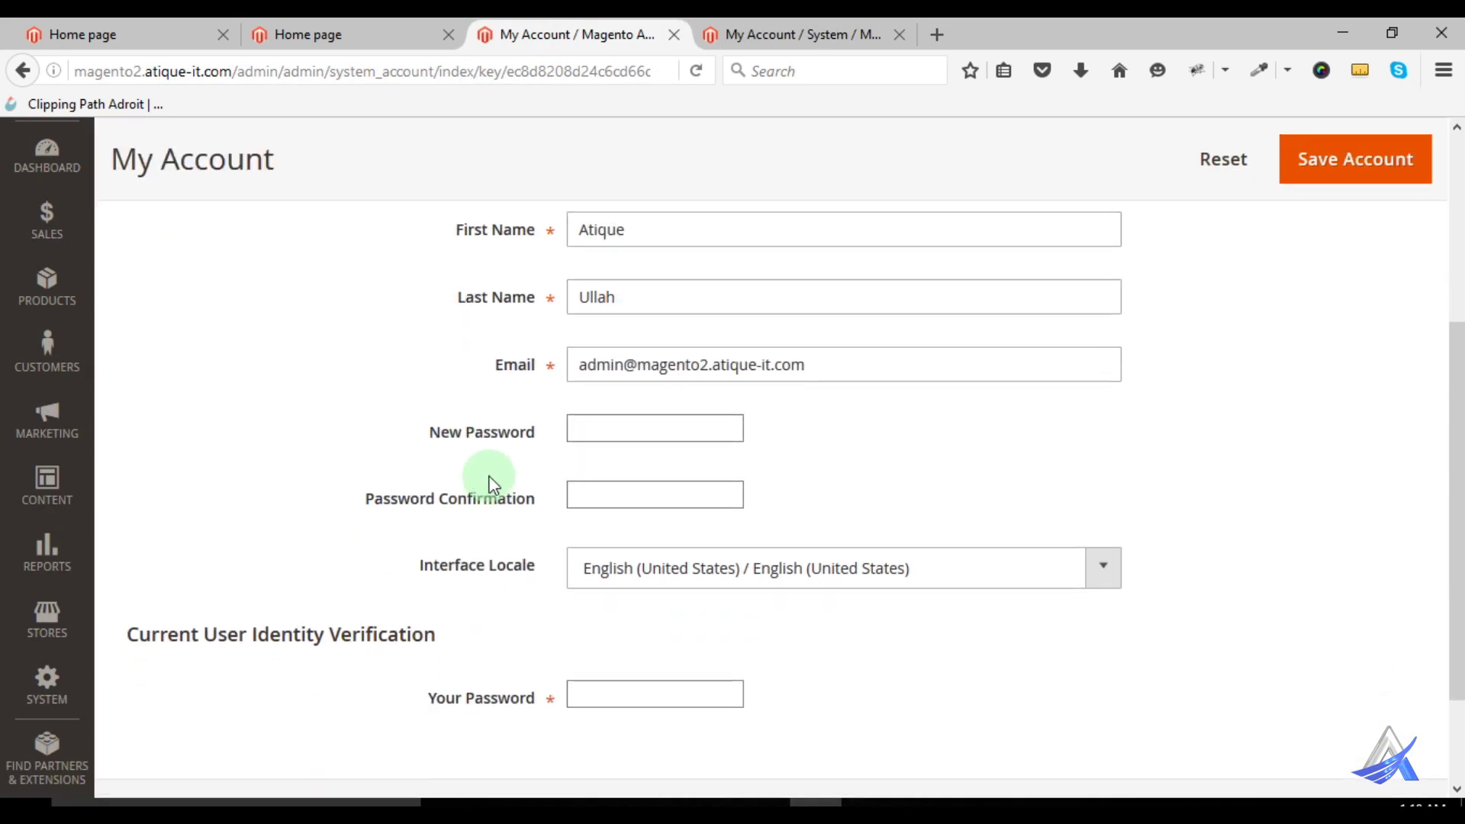
pyautogui.scroll(-2, 877, 462)
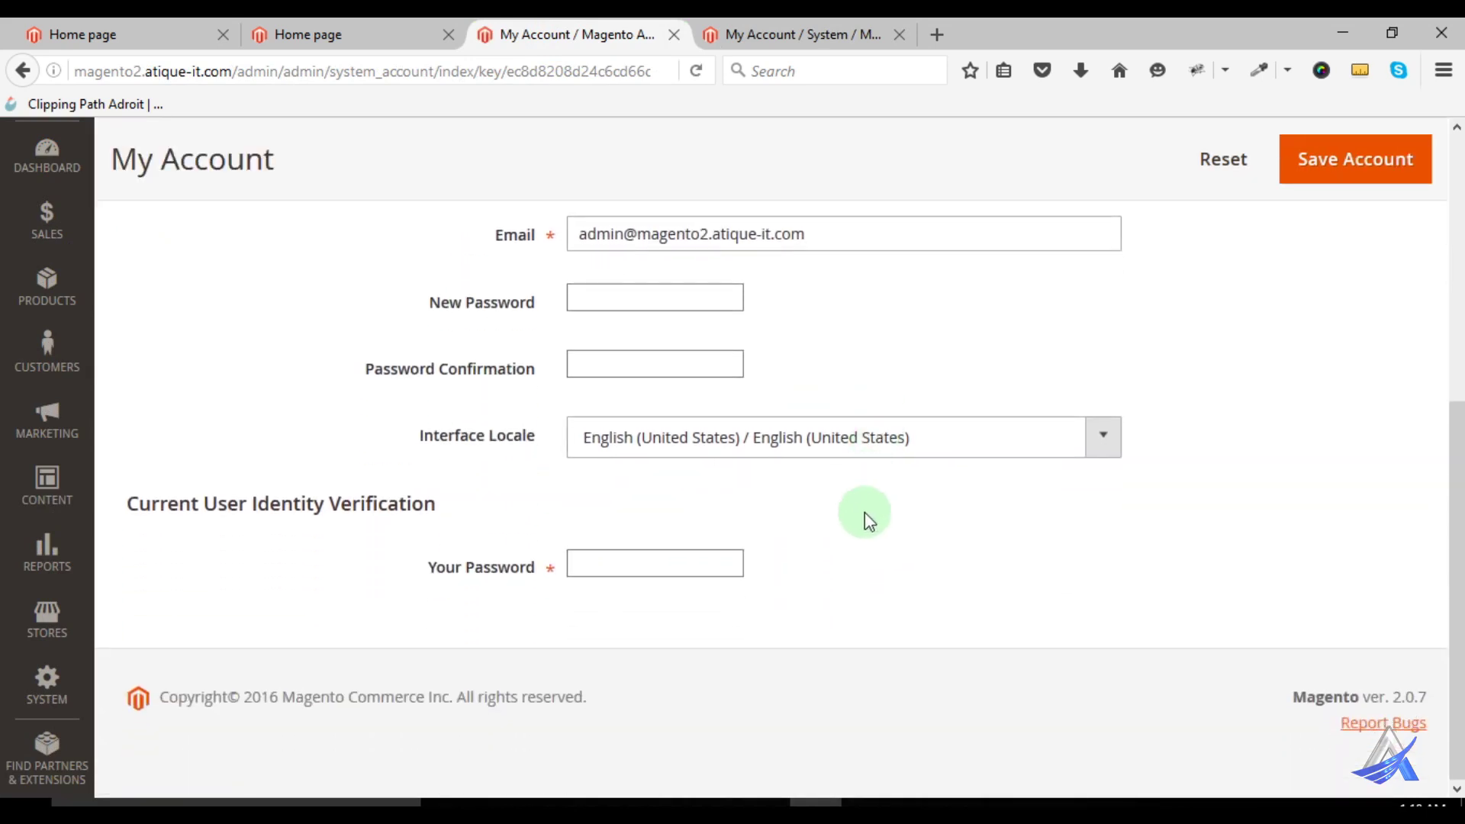
pyautogui.click(772, 33)
# Open Magento 1's System > Notifications inbox and compare it with Magento 2's System Messages banner
pyautogui.moveTo(710, 194)
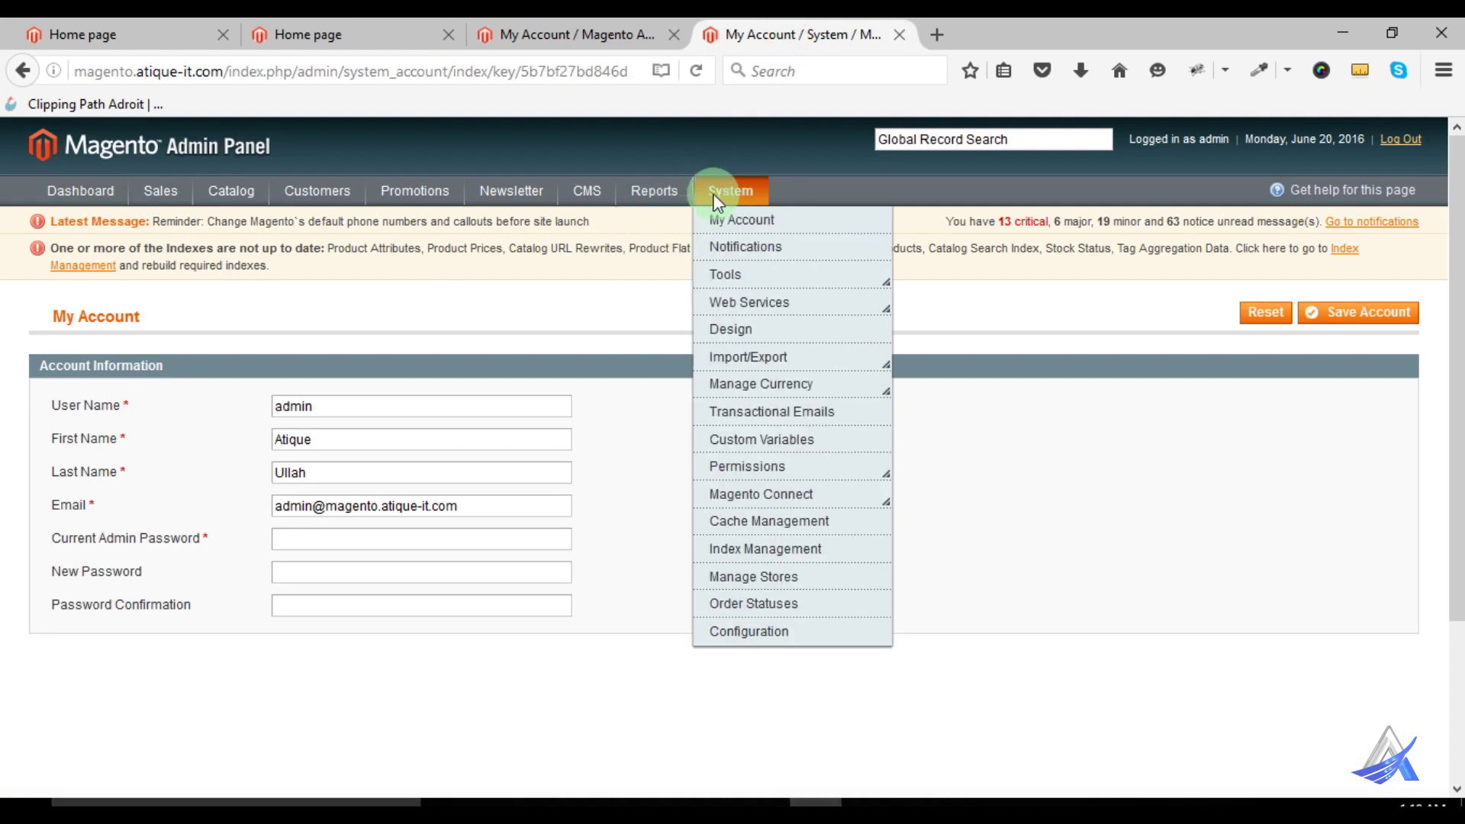
pyautogui.click(750, 248)
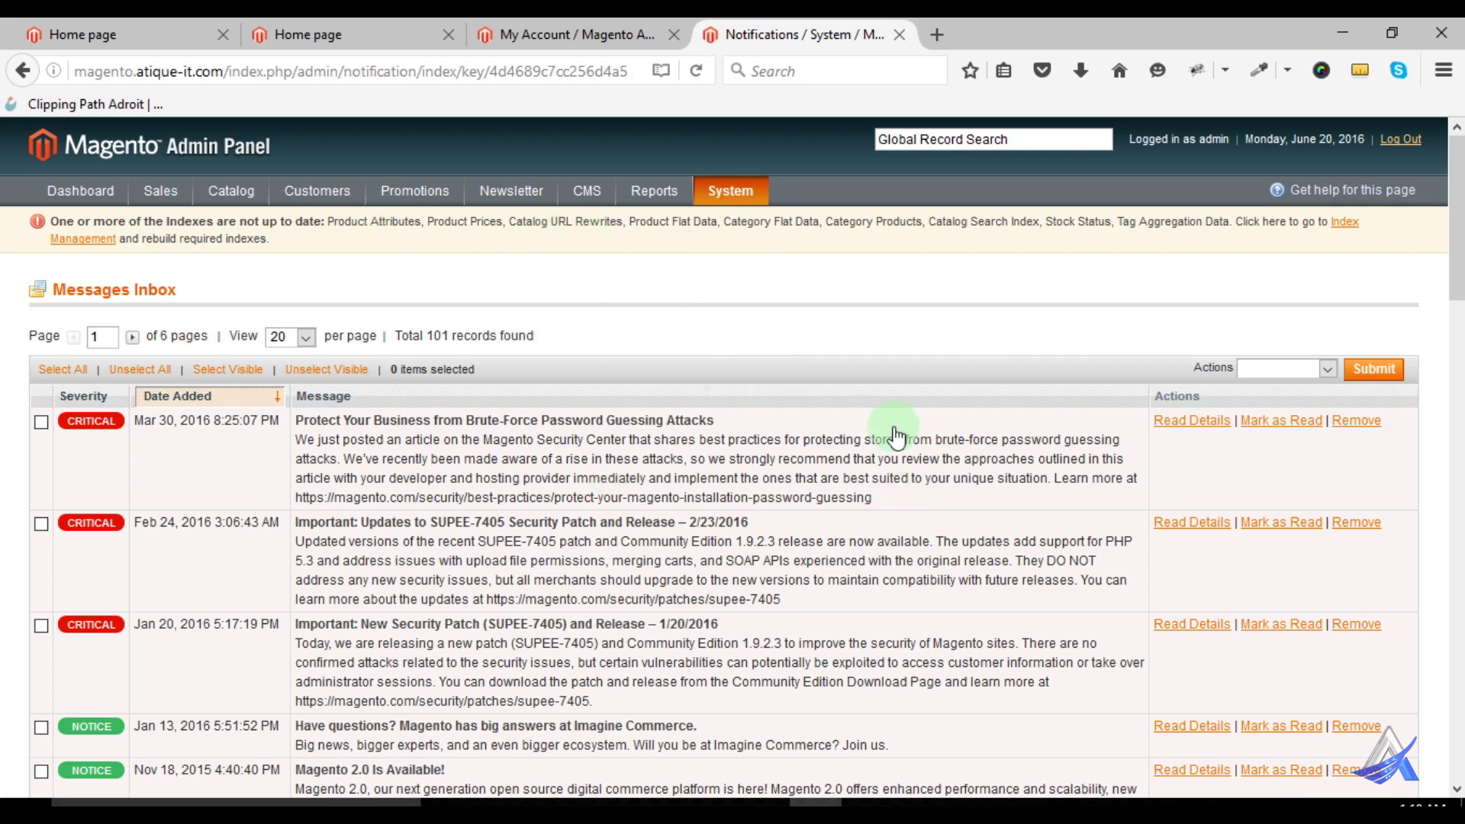
pyautogui.click(584, 36)
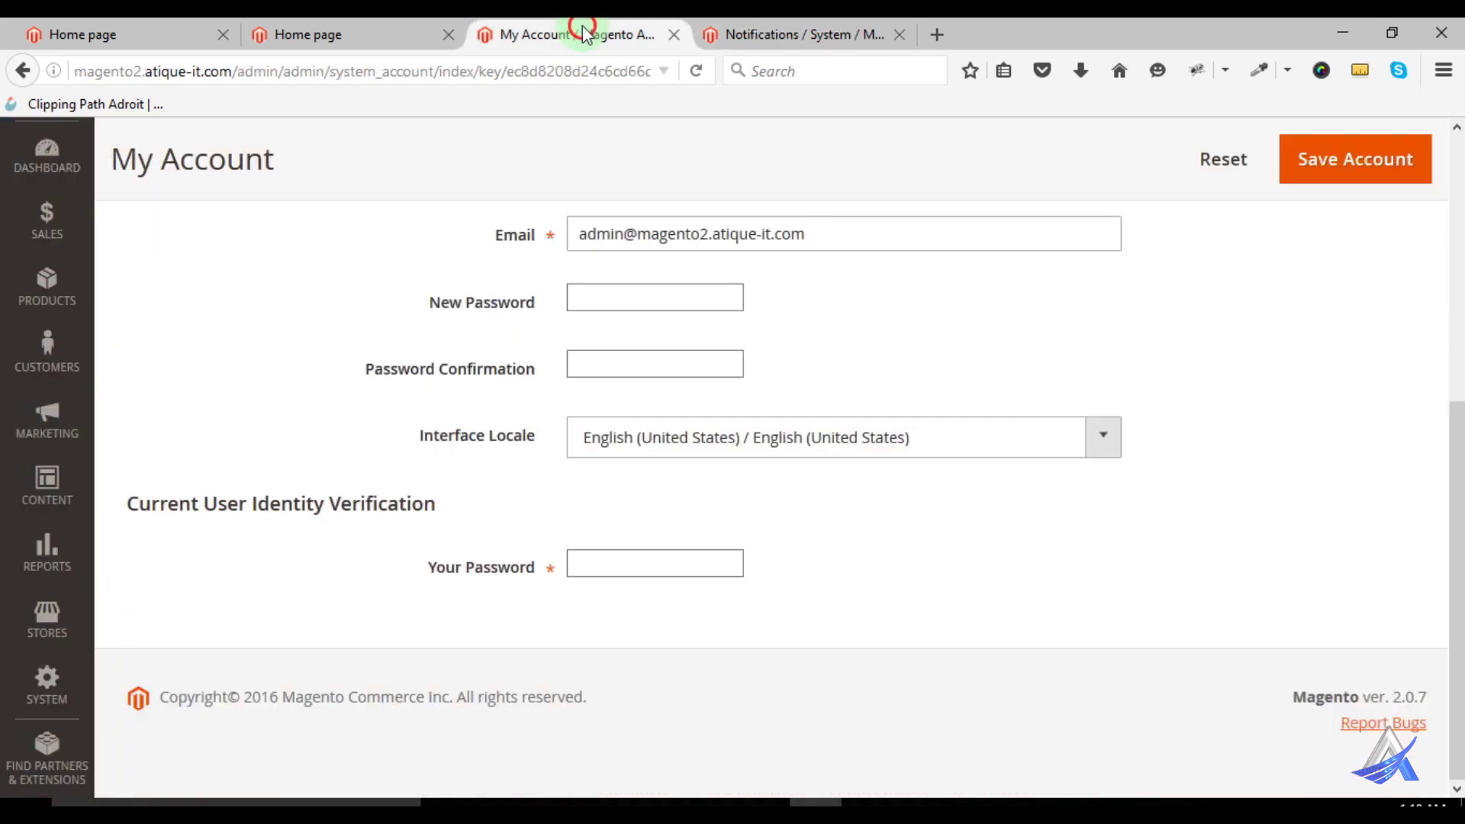
pyautogui.scroll(5, 894, 331)
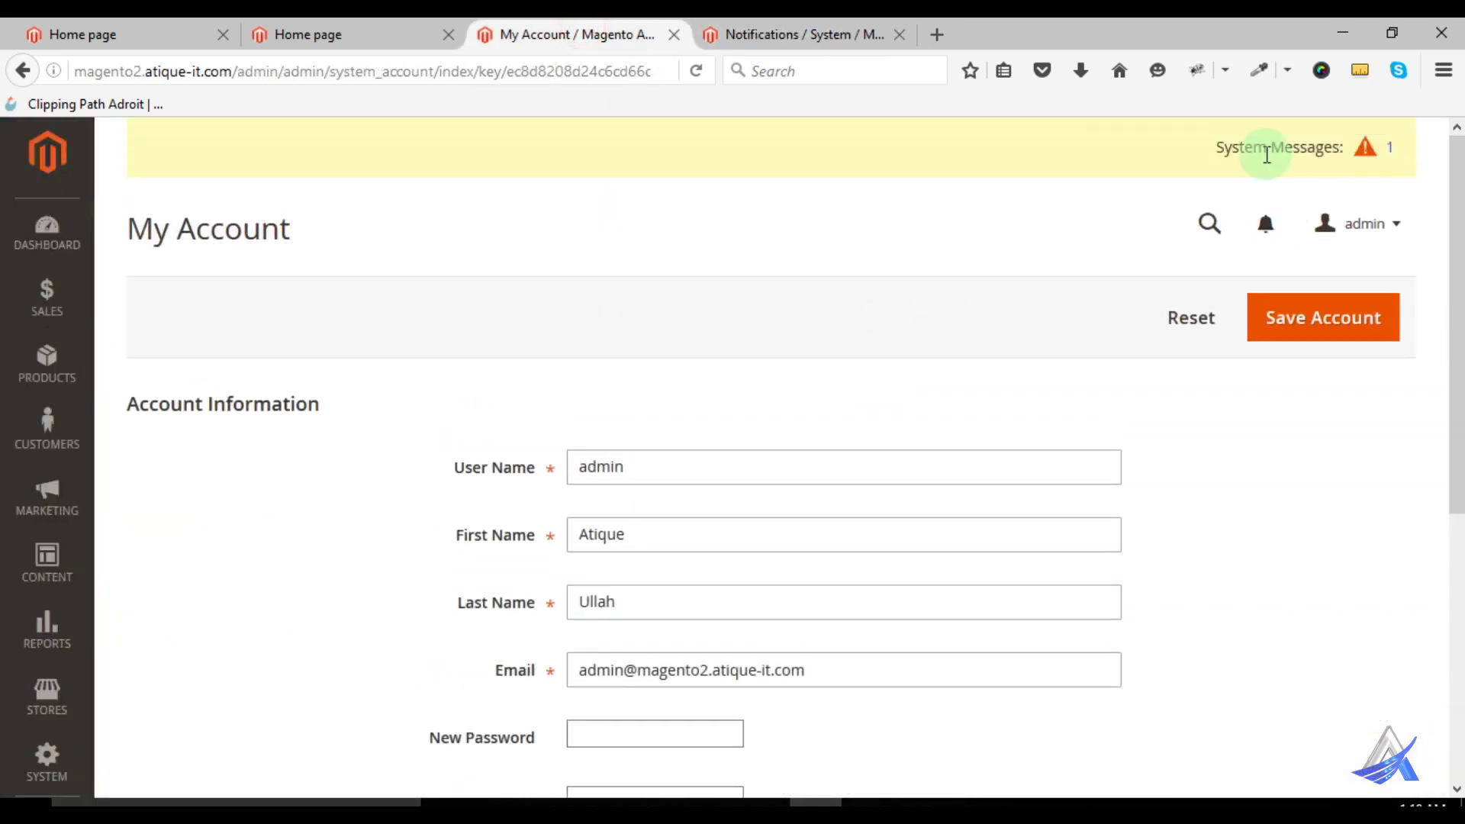
pyautogui.moveTo(1213, 148); pyautogui.dragTo(1331, 148)
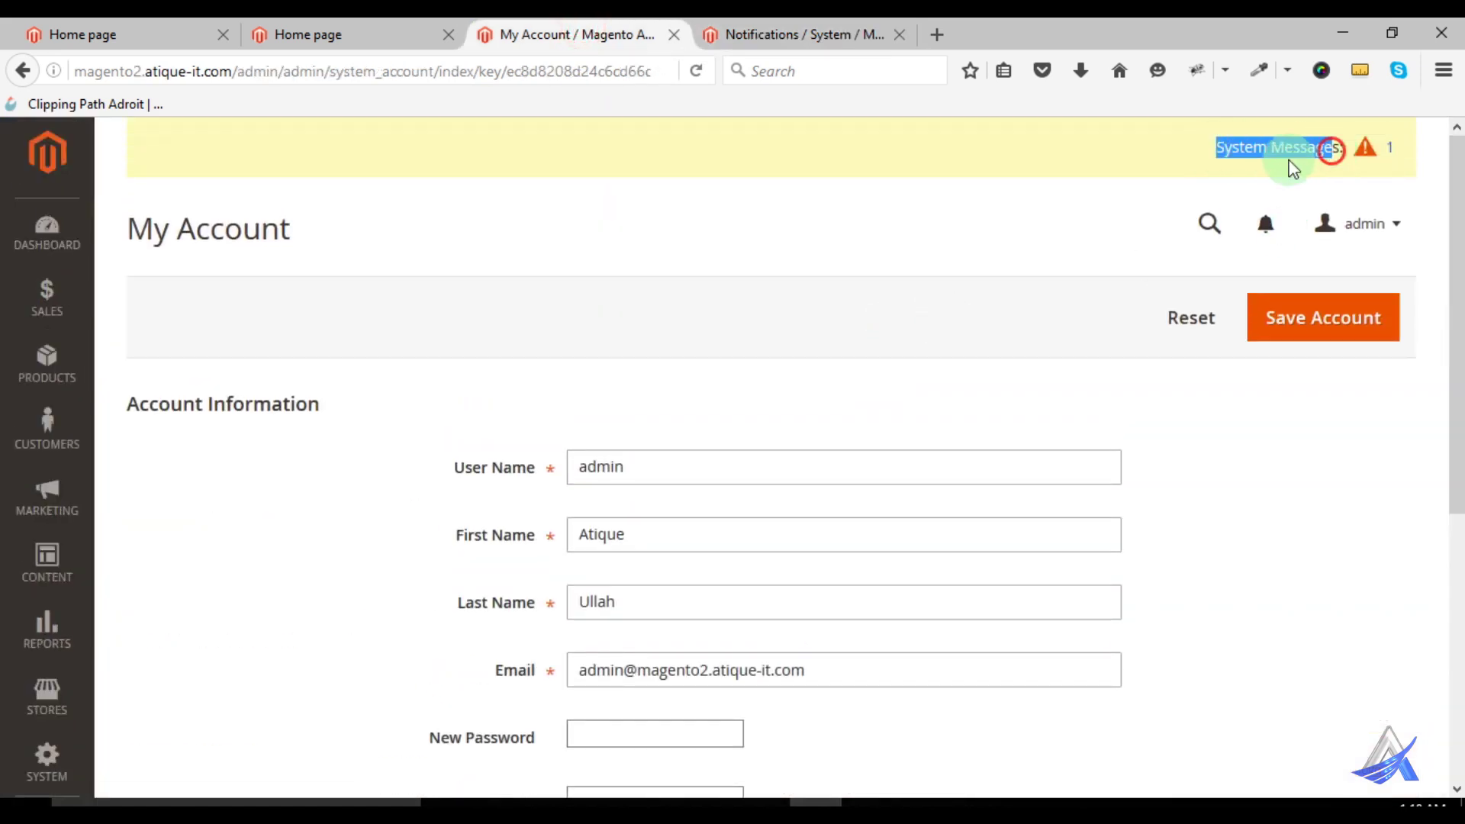
pyautogui.click(808, 35)
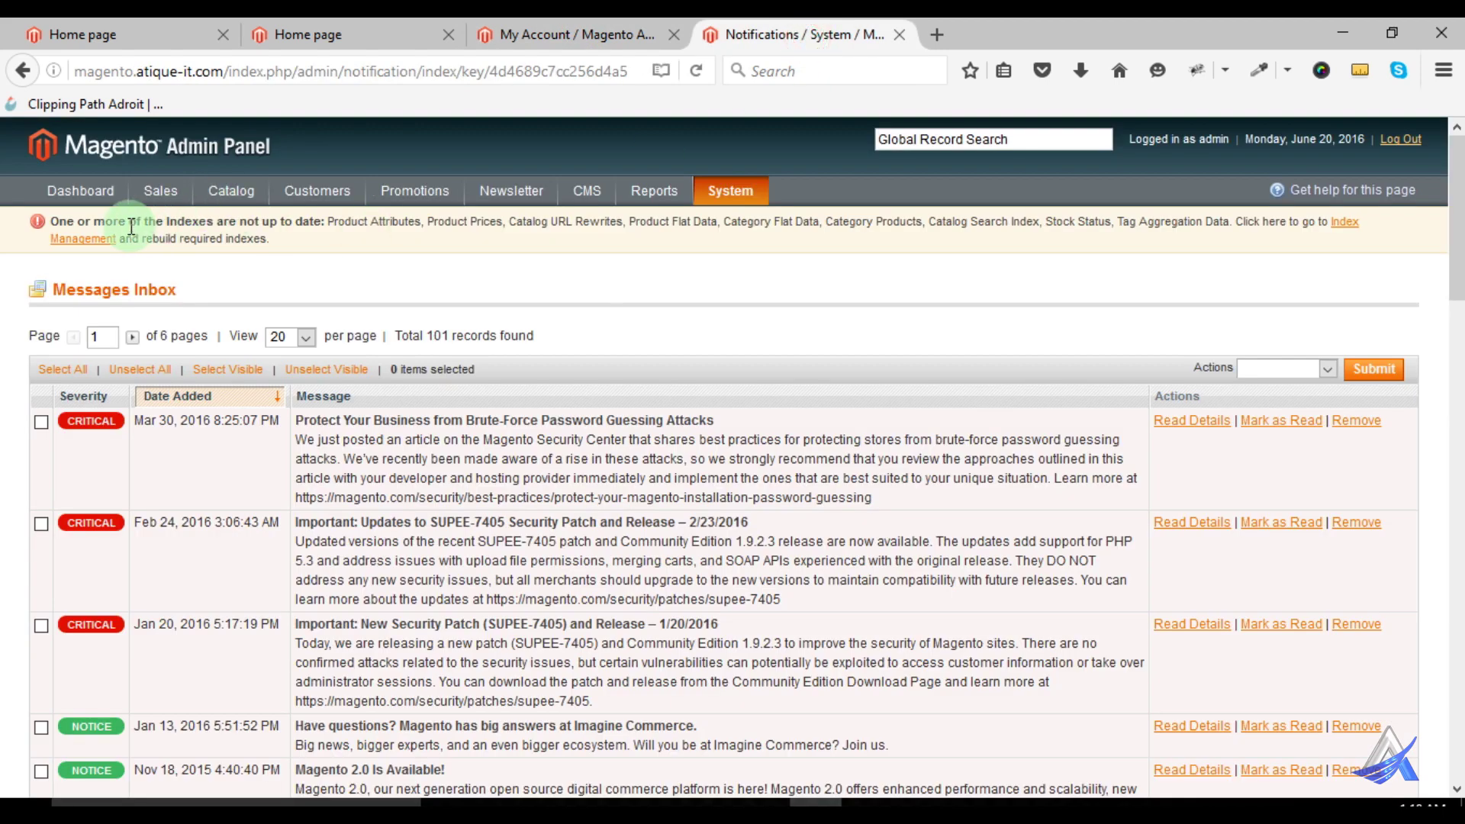
# Highlight the outdated indexes warning and scroll through the 101 inbox records
pyautogui.moveTo(136, 225); pyautogui.dragTo(203, 248)
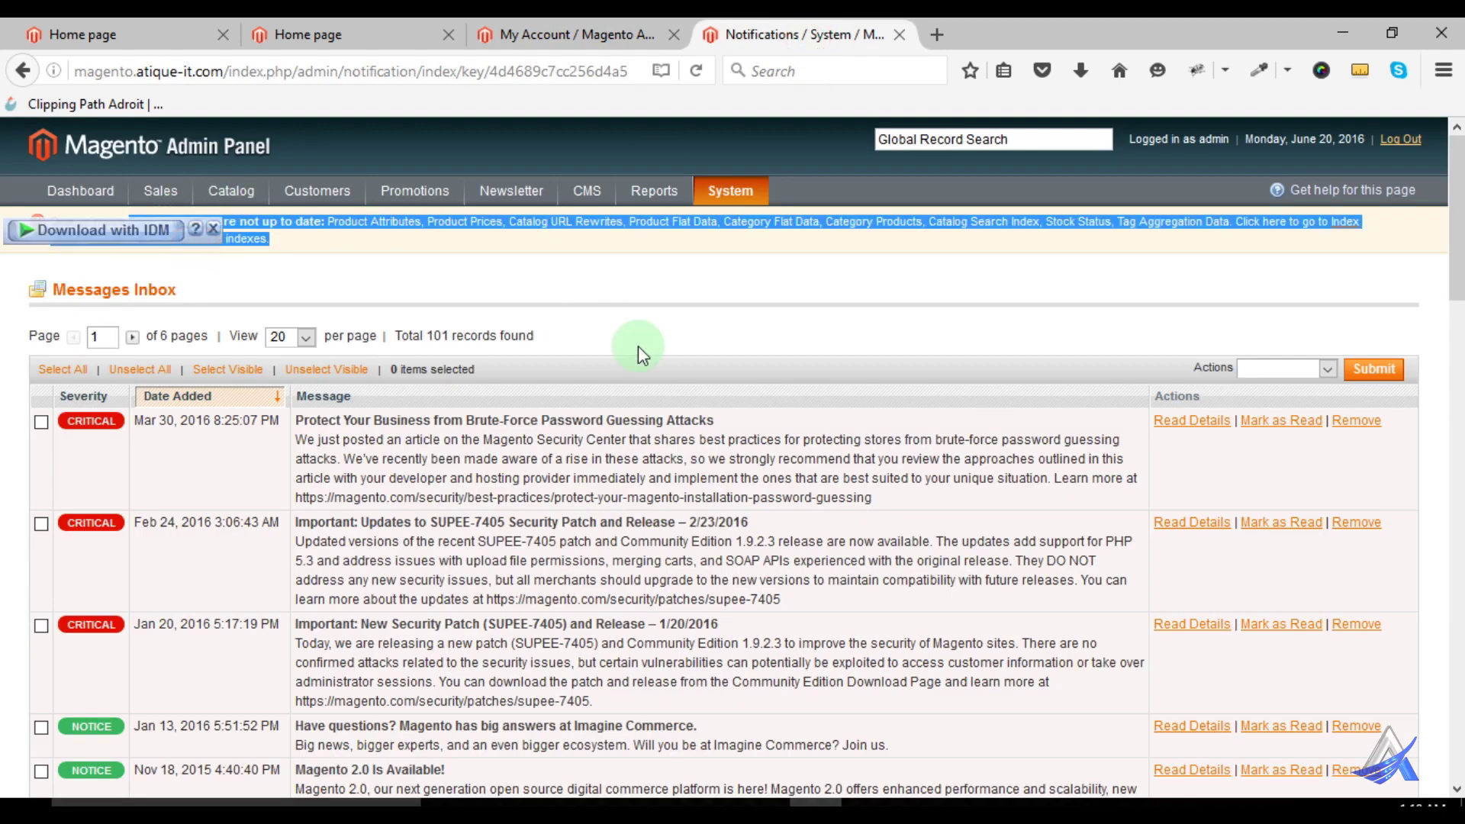
pyautogui.scroll(-3, 608, 369)
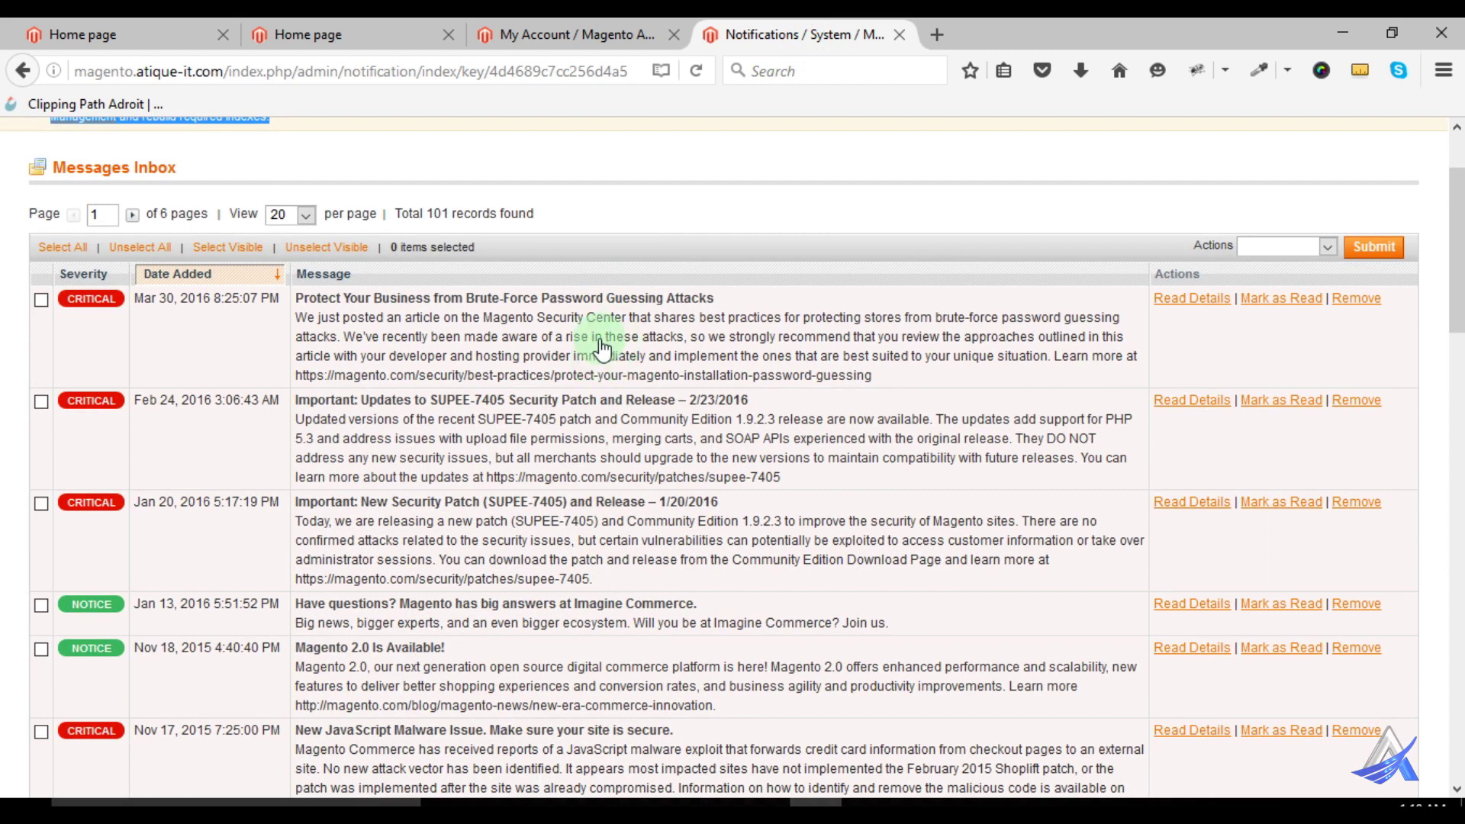
pyautogui.scroll(-9, 538, 431)
pyautogui.scroll(-8, 538, 431)
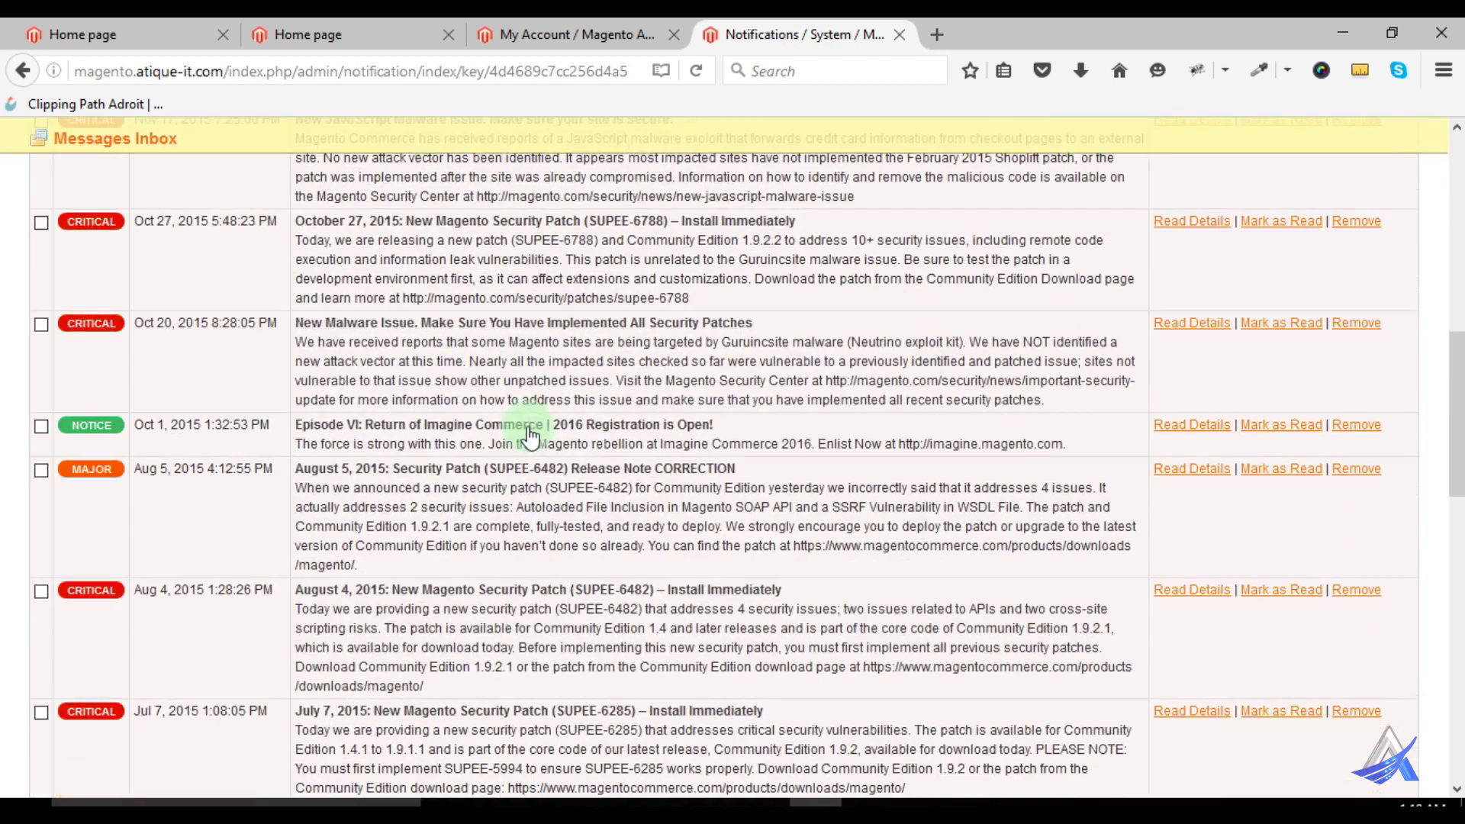
pyautogui.scroll(11, 618, 435)
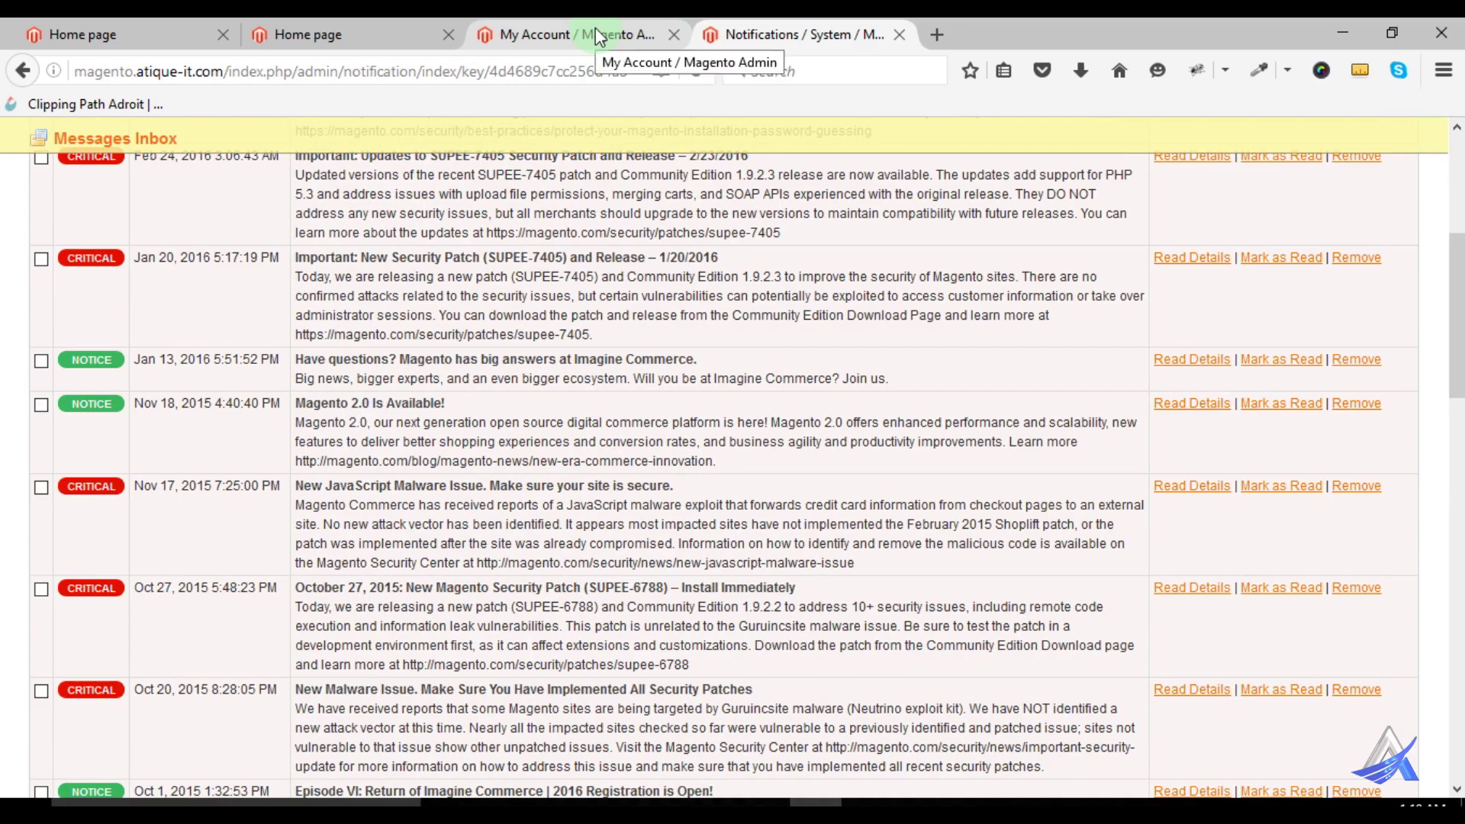
pyautogui.scroll(-14, 640, 476)
pyautogui.scroll(-13, 640, 480)
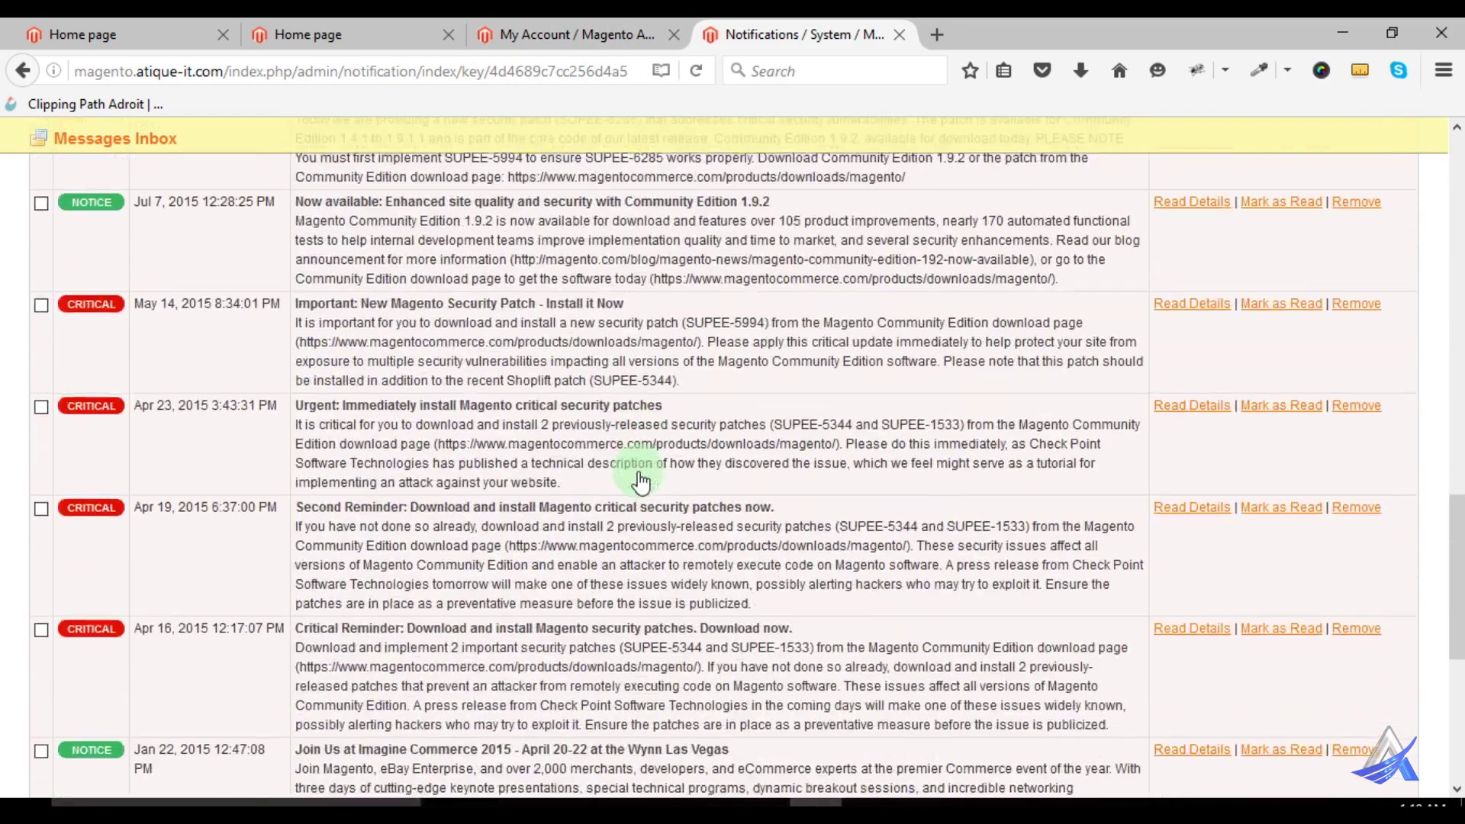
pyautogui.scroll(20, 639, 481)
pyautogui.scroll(11, 640, 481)
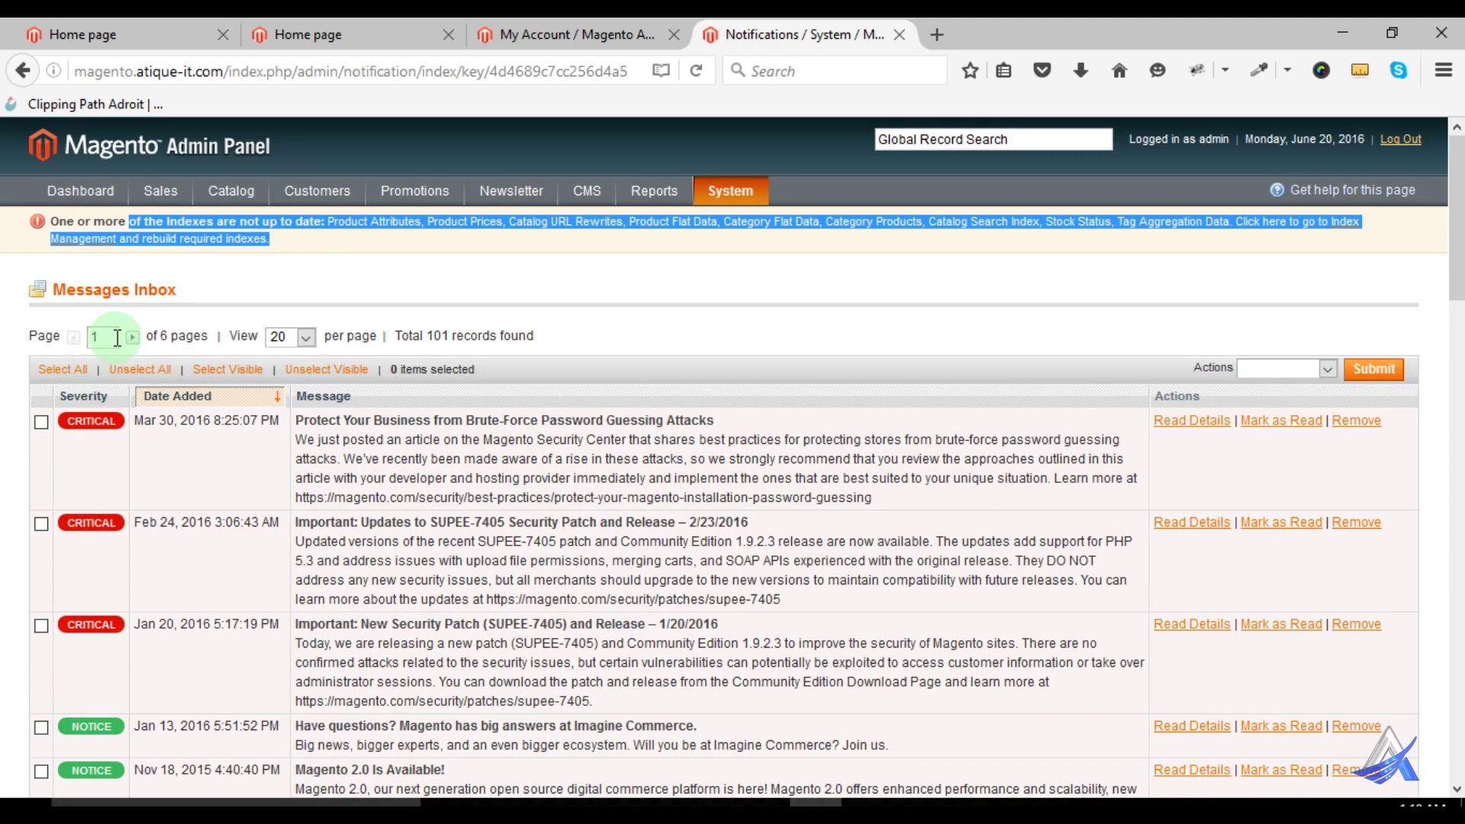
# Select the first critical message and choose Remove as the bulk action
pyautogui.click(41, 422)
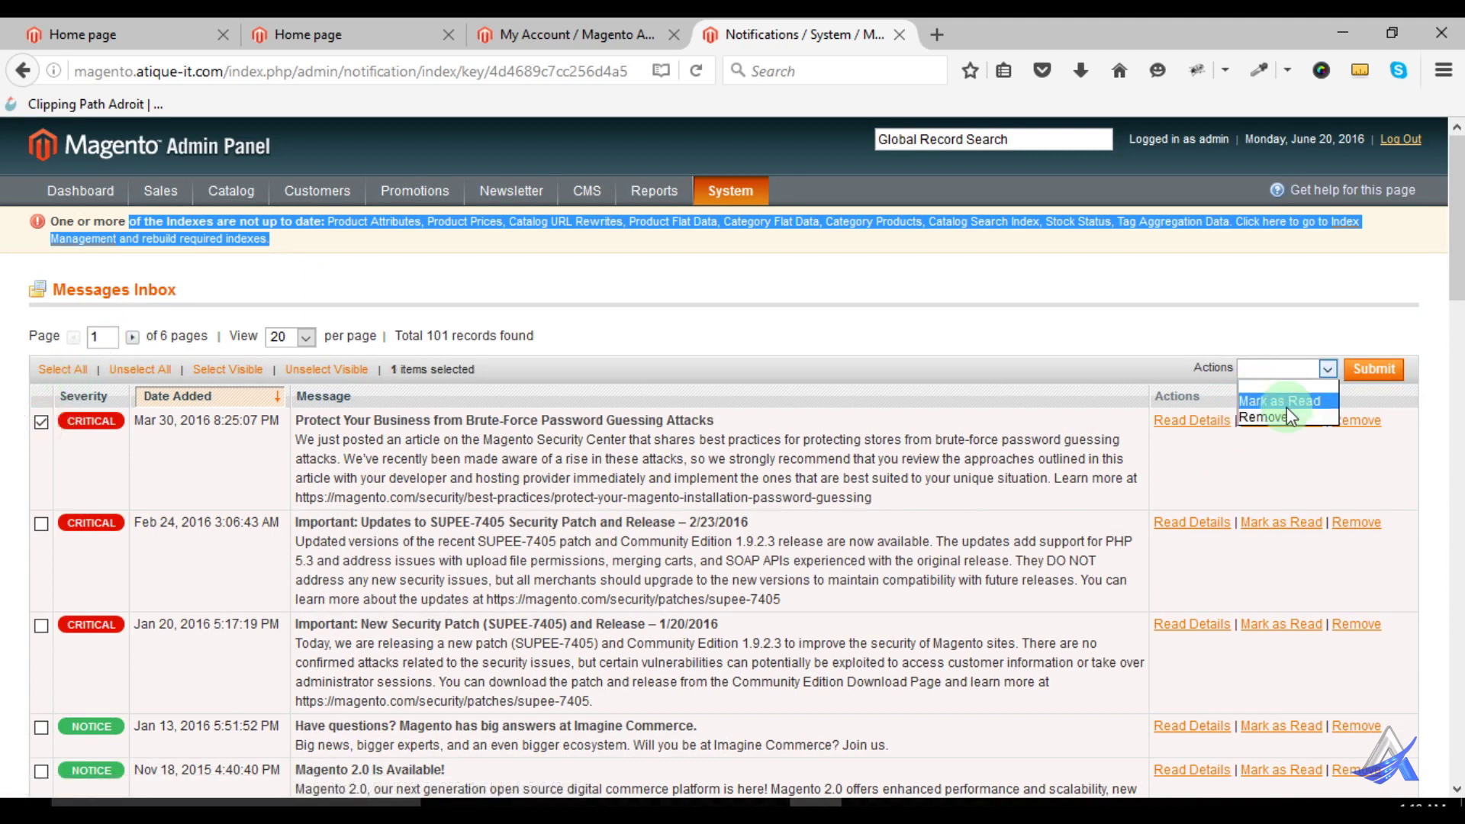
pyautogui.click(1288, 415)
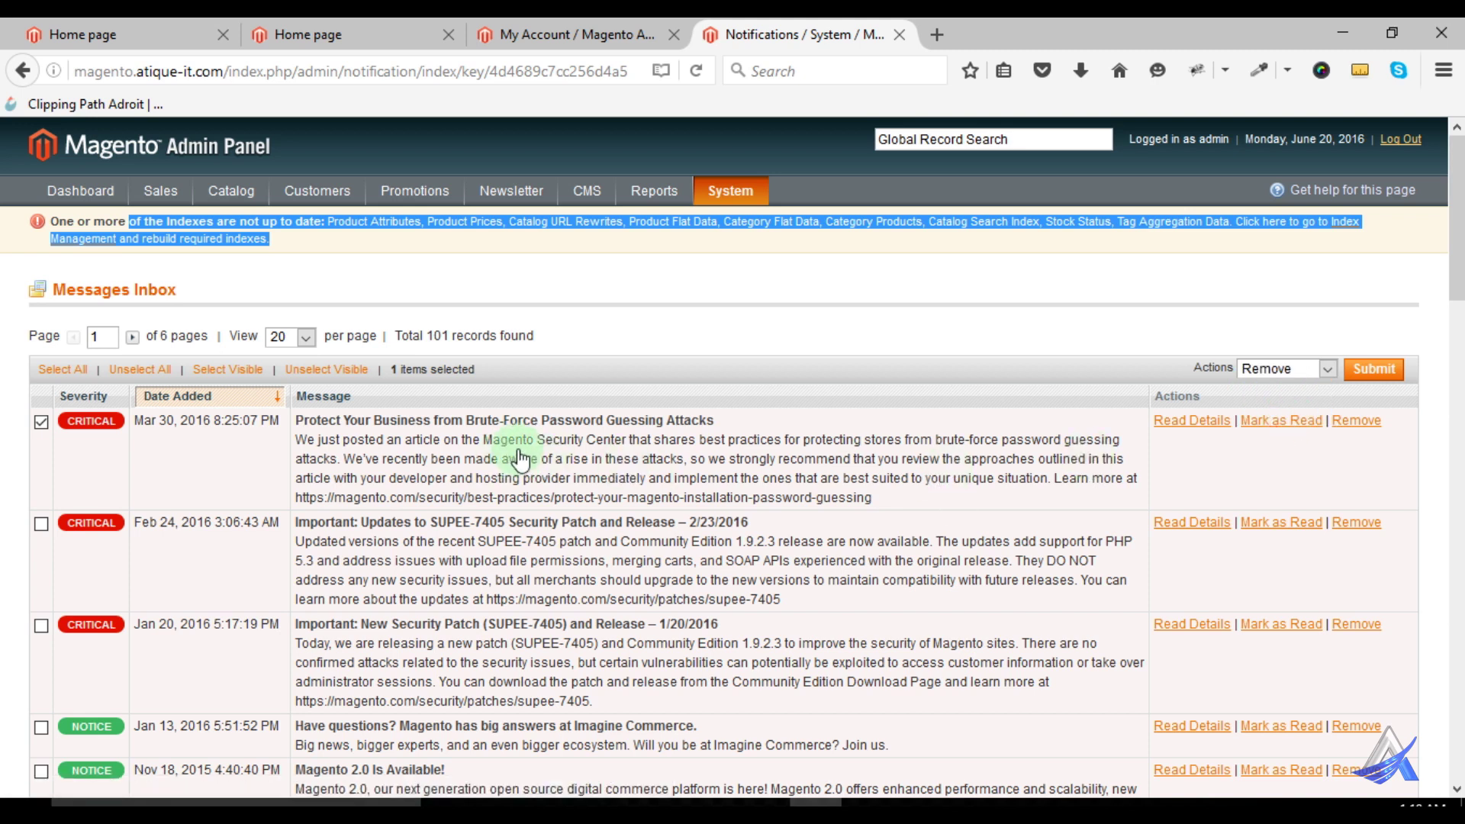
pyautogui.click(597, 310)
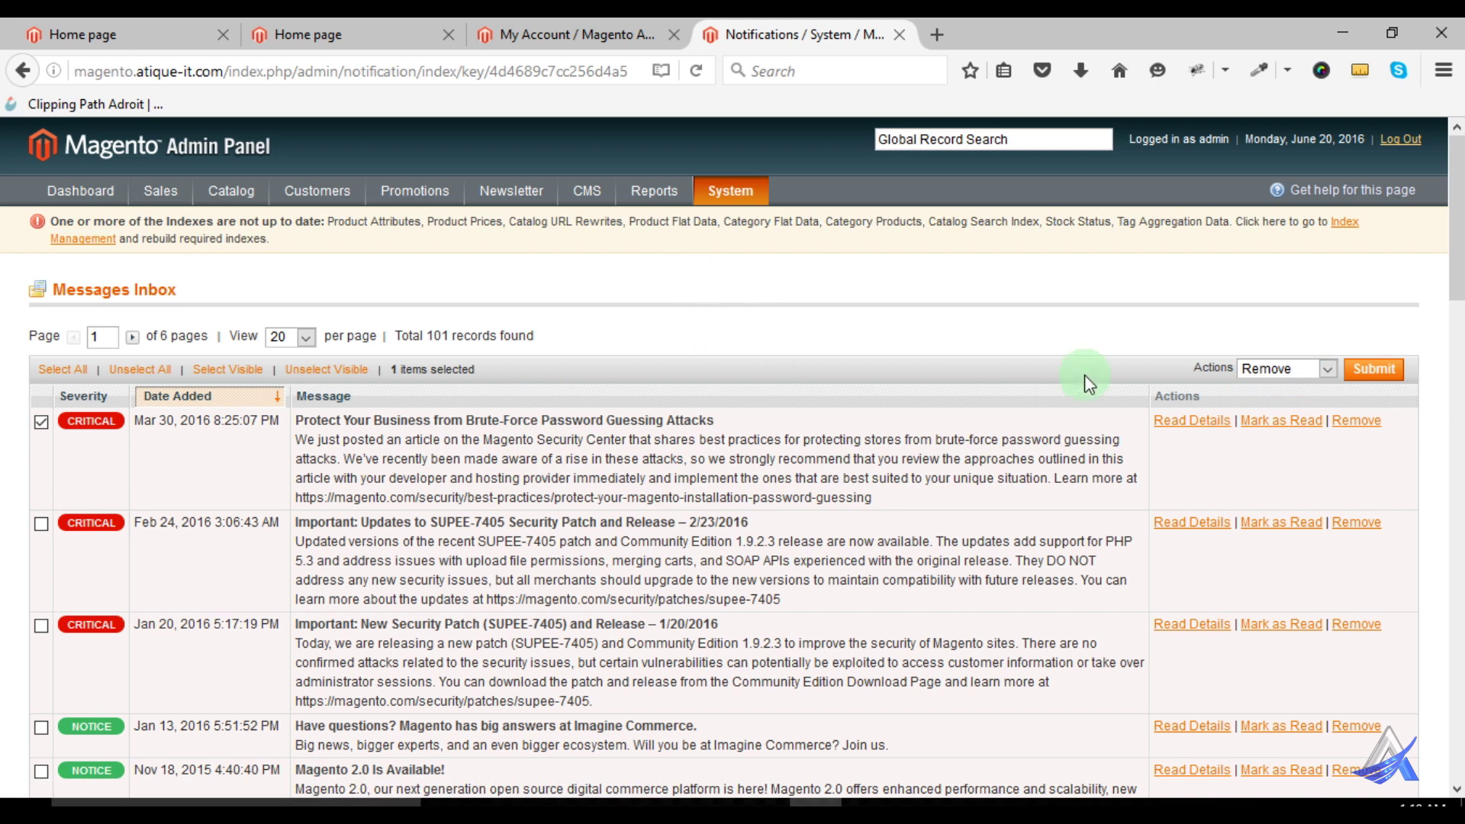
# Switch to the Magento 2 My Account page and bring up its System menu
pyautogui.moveTo(734, 184)
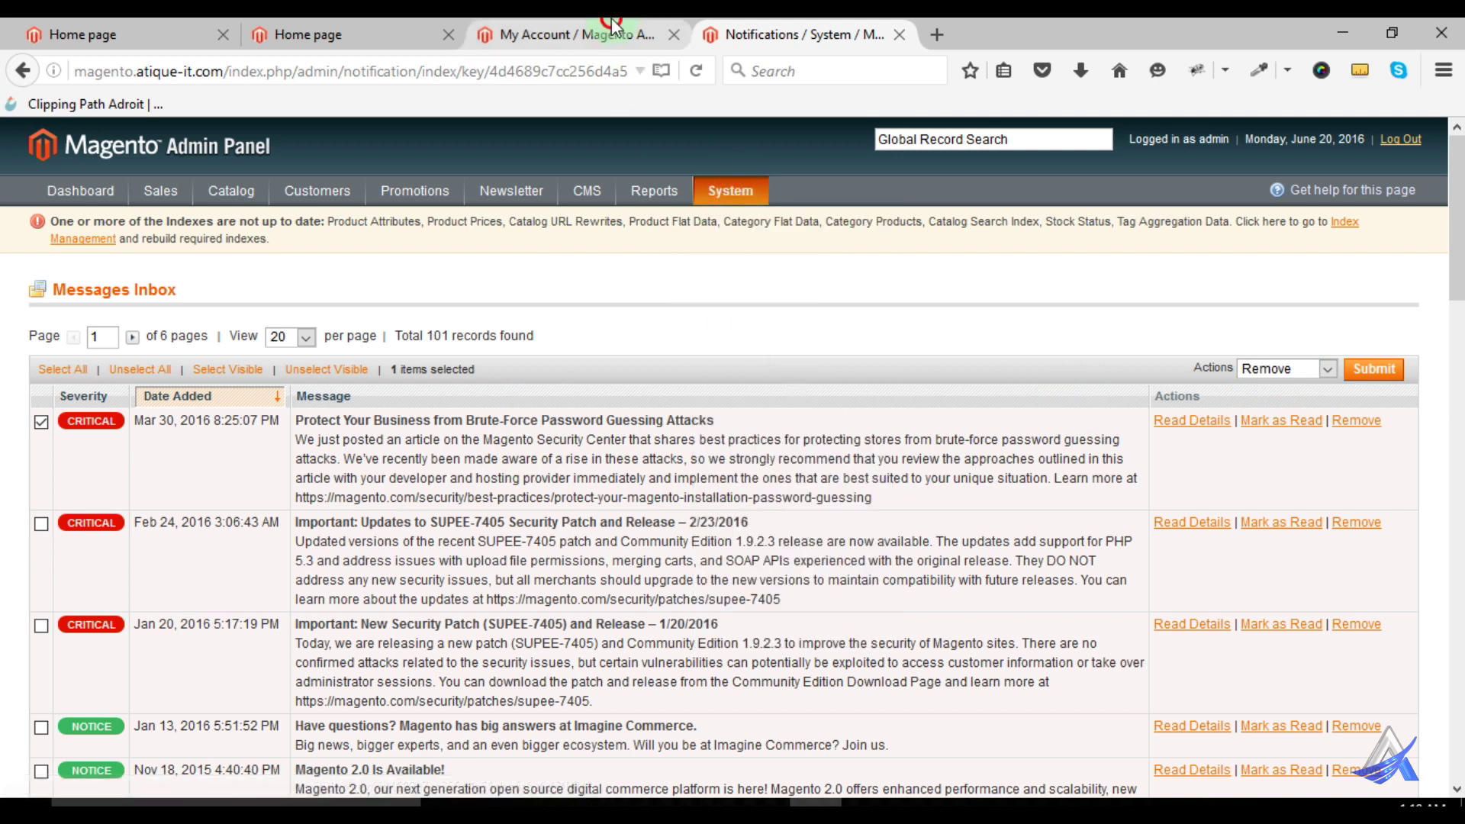
pyautogui.click(568, 35)
pyautogui.scroll(-3, 345, 534)
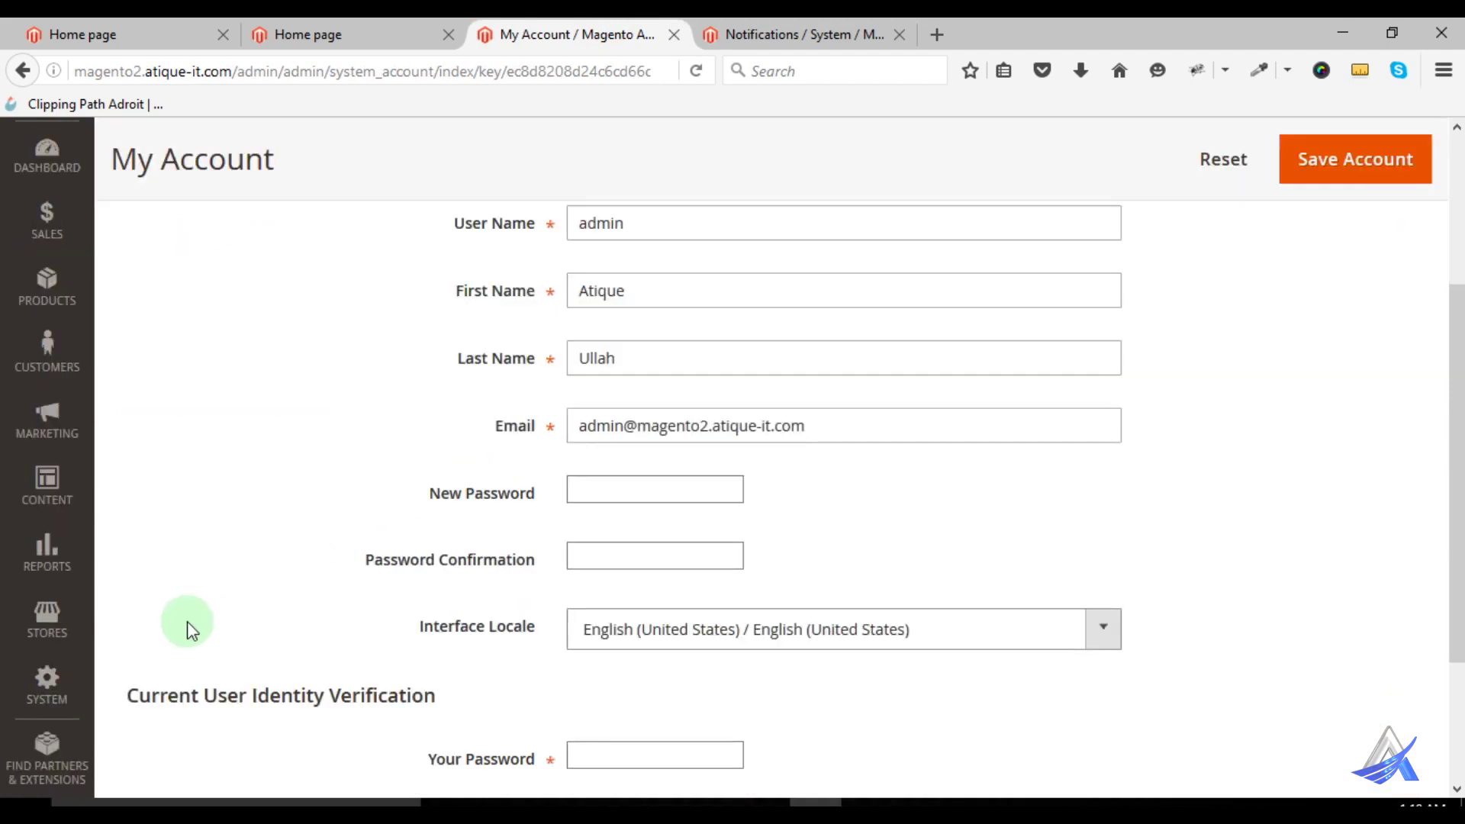
pyautogui.click(47, 672)
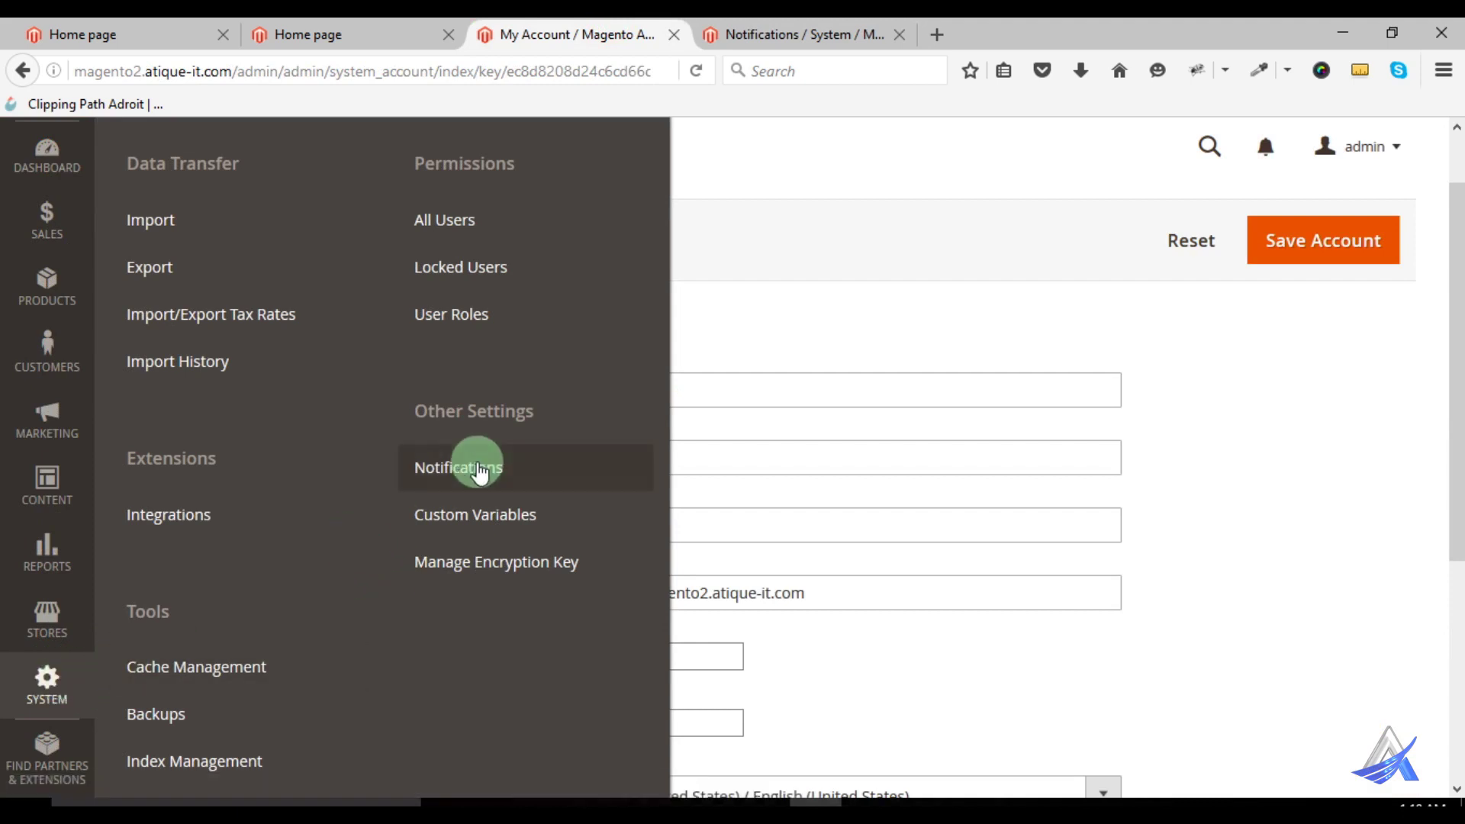
# Open Magento 2's Notifications page (0 records), inspect its Actions list, then return to Magento 1
pyautogui.click(477, 467)
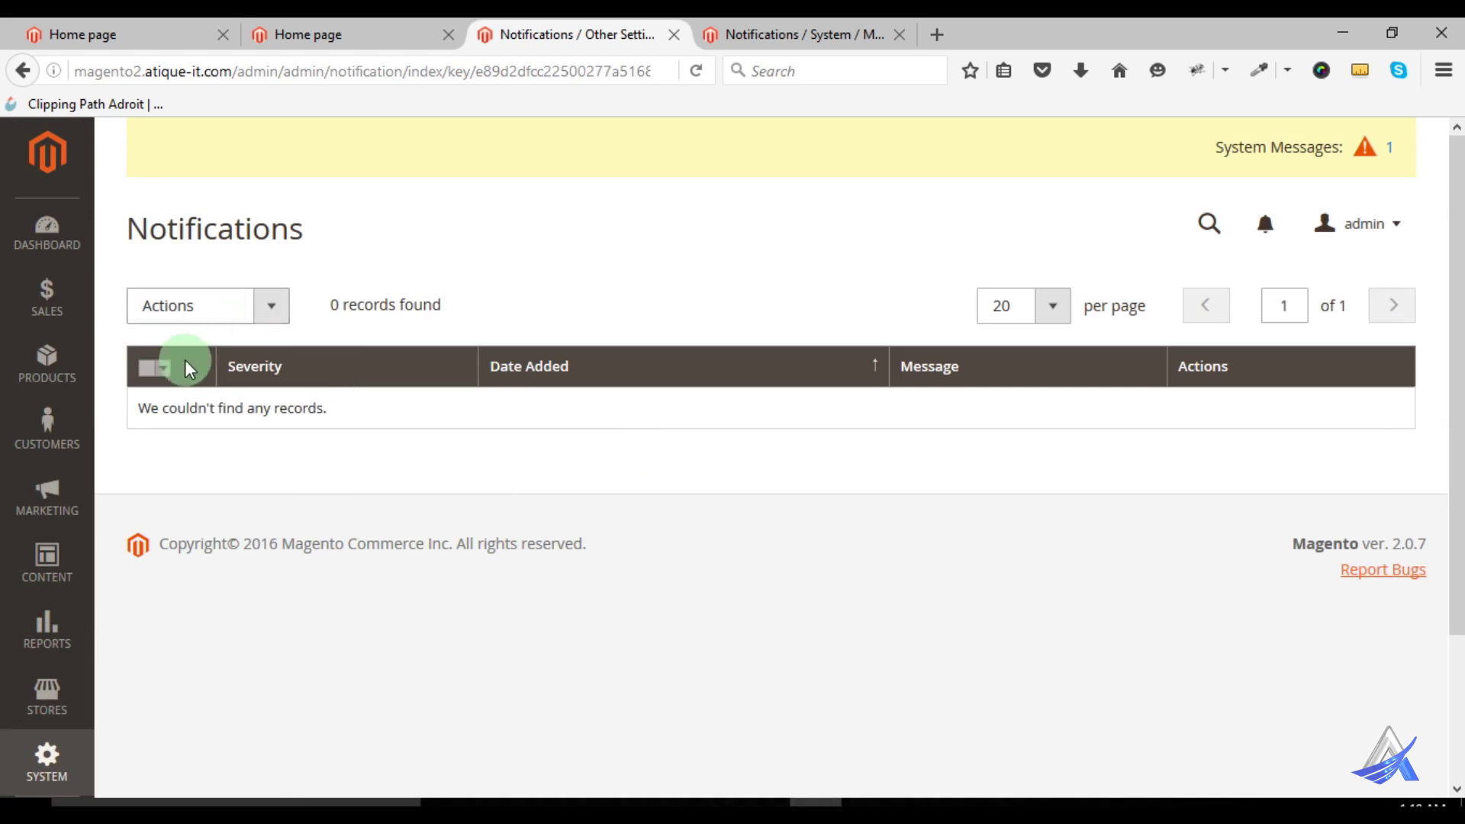
pyautogui.click(266, 305)
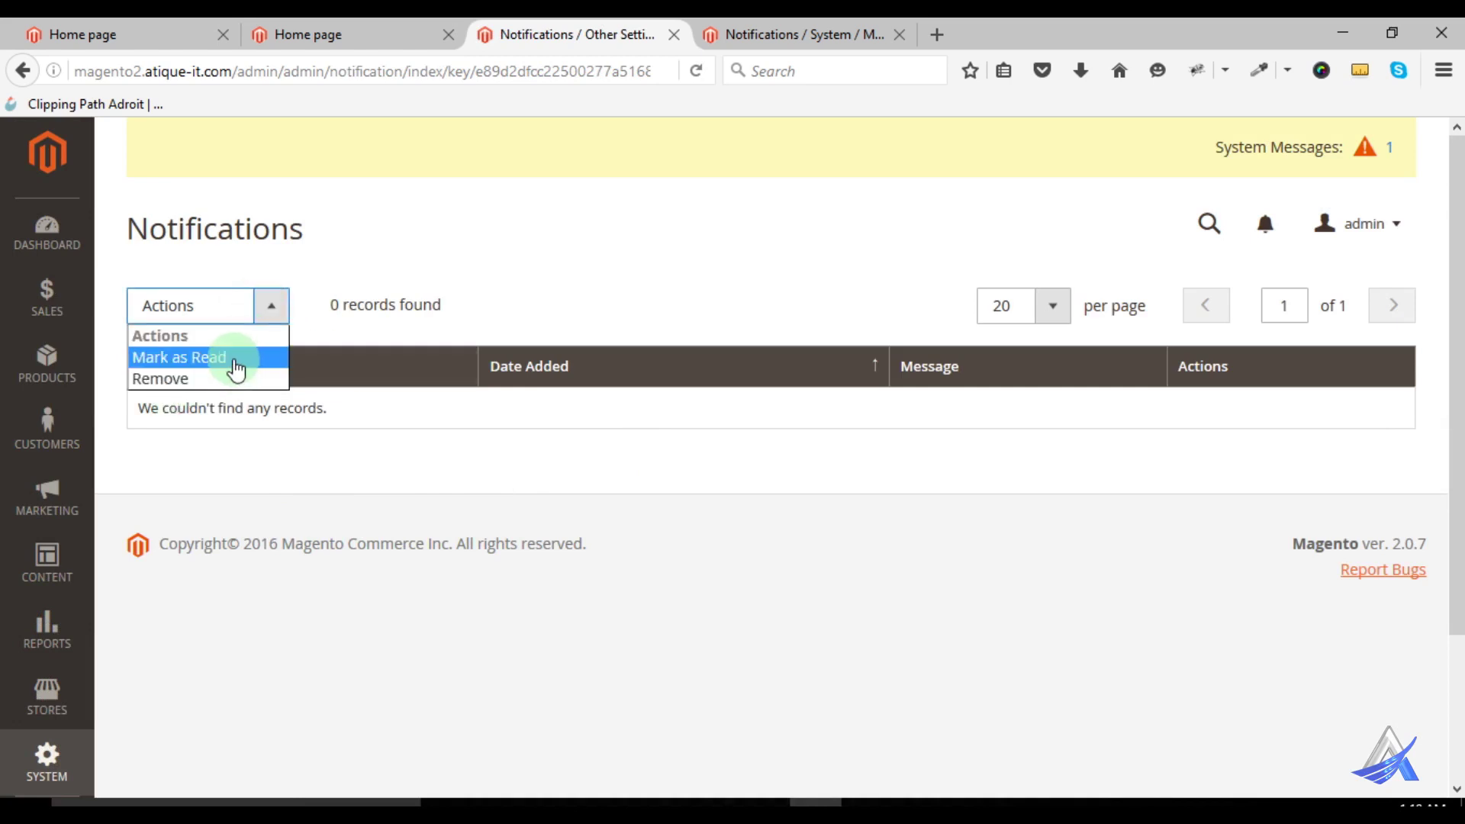
pyautogui.click(557, 251)
pyautogui.click(752, 34)
# Open Magento 1's System > Tools > Backups page
pyautogui.moveTo(721, 197)
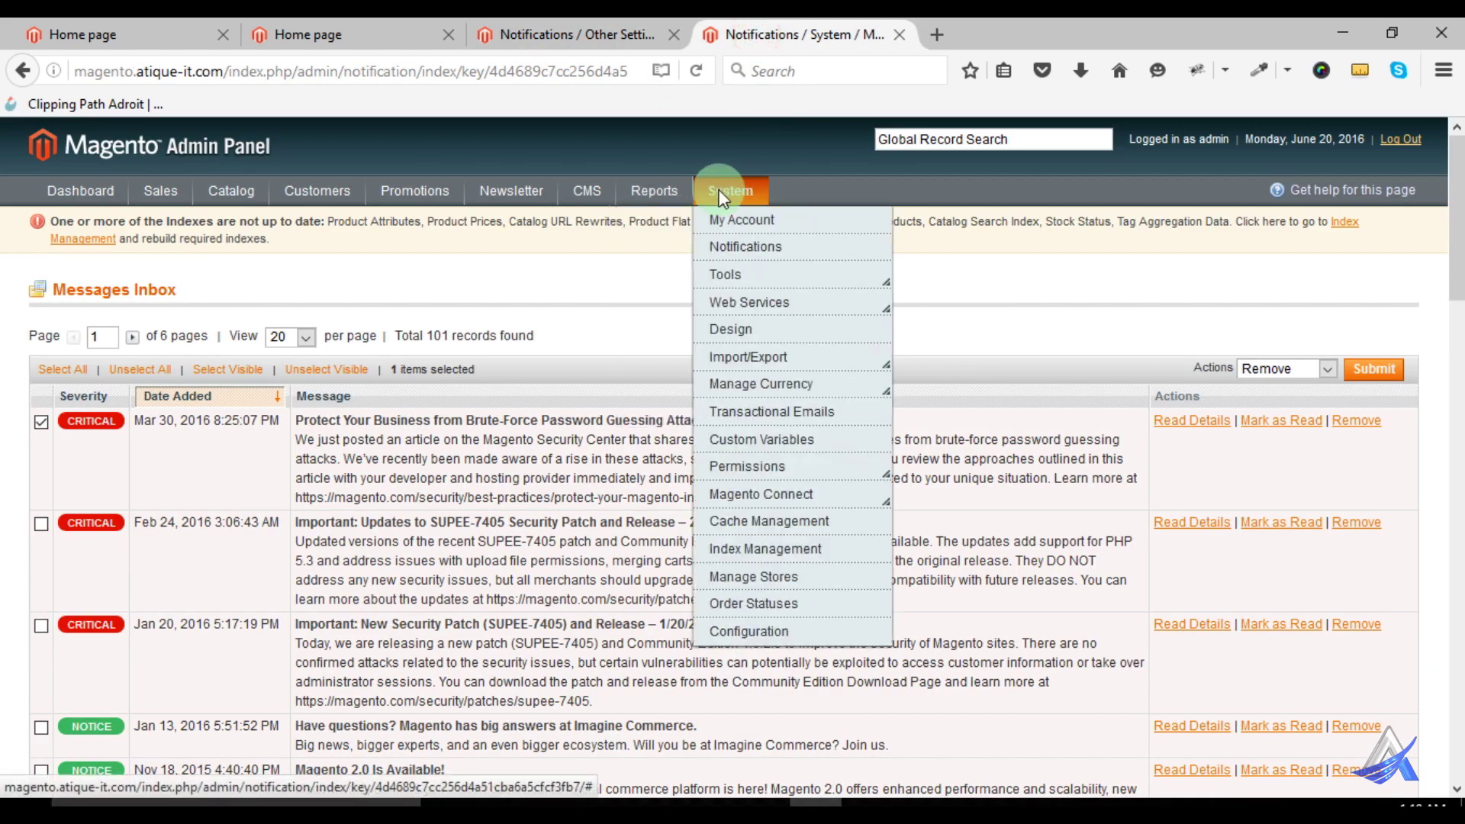
pyautogui.moveTo(740, 283)
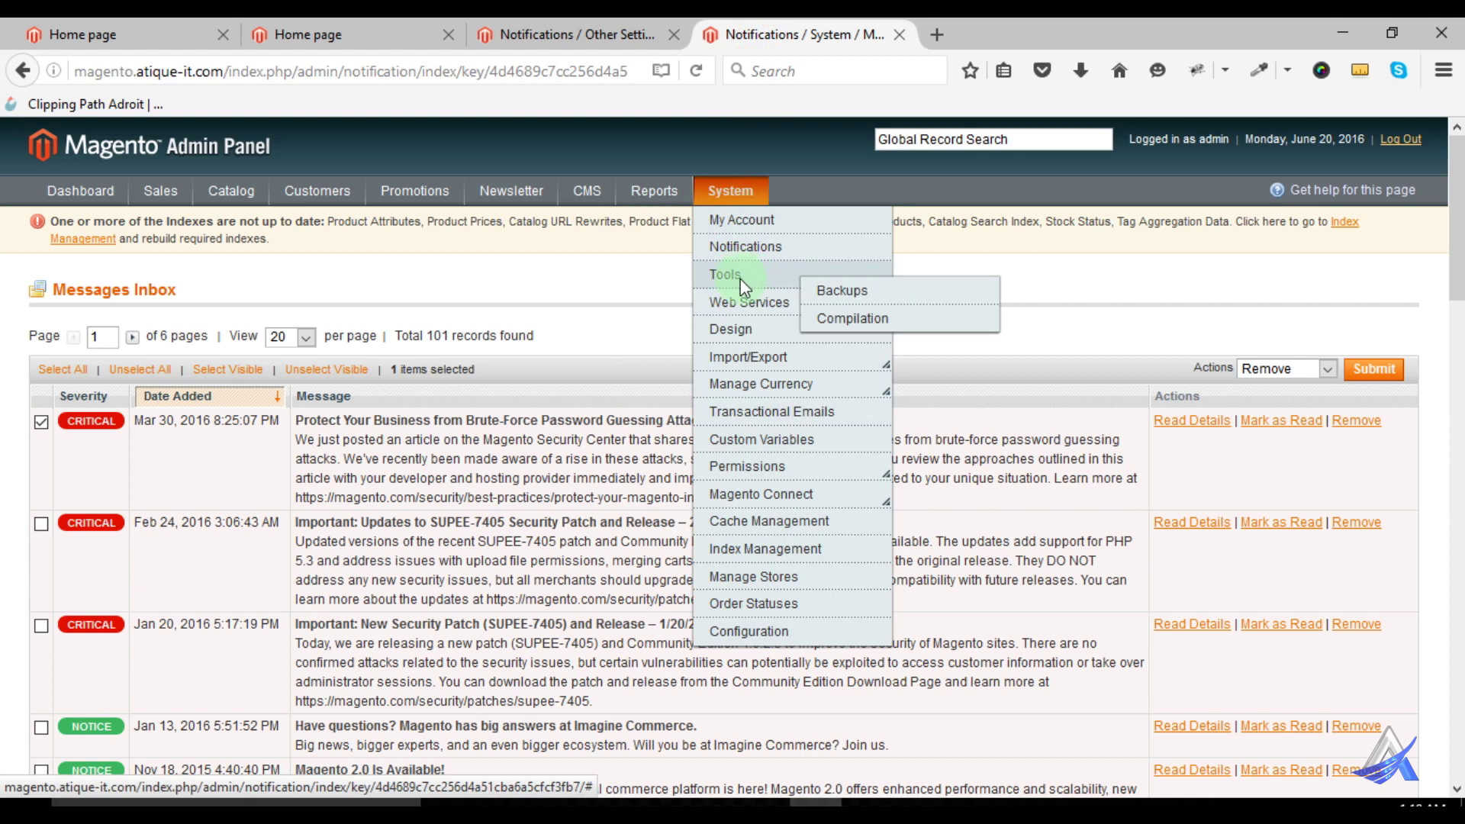
pyautogui.click(881, 299)
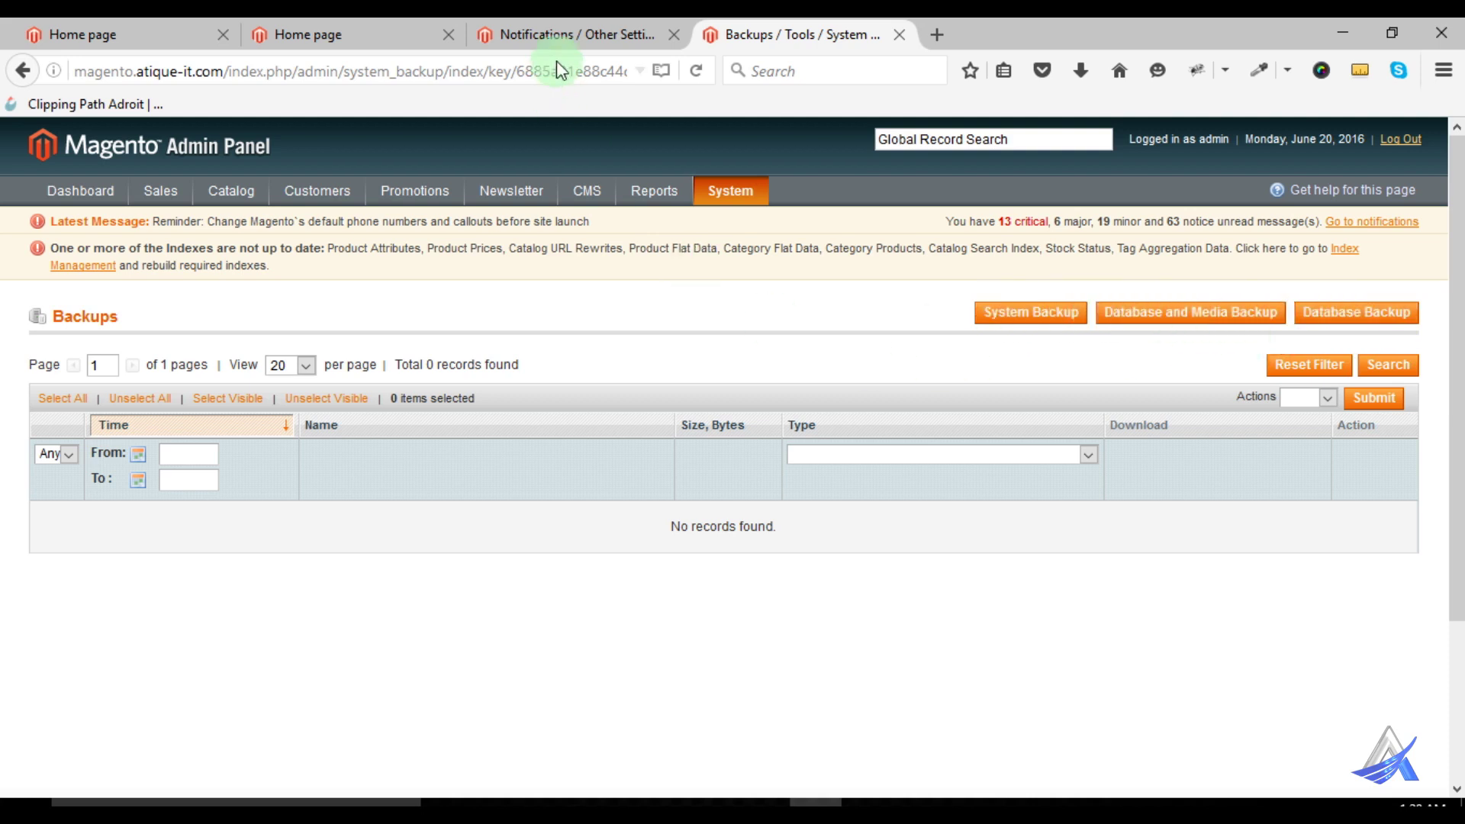
# In Magento 2, open Backups from the System sidebar menu
pyautogui.click(568, 32)
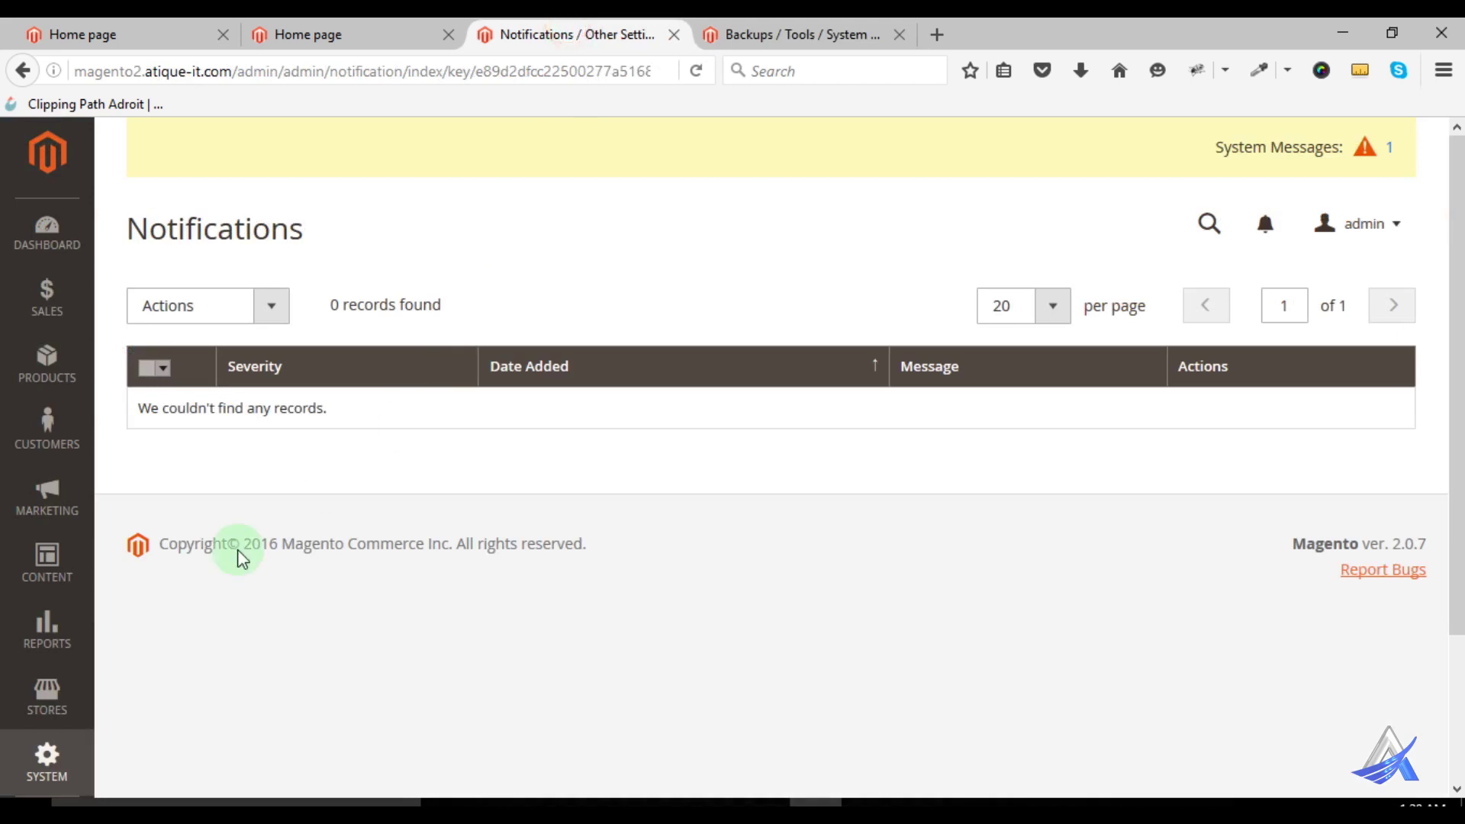
pyautogui.click(47, 756)
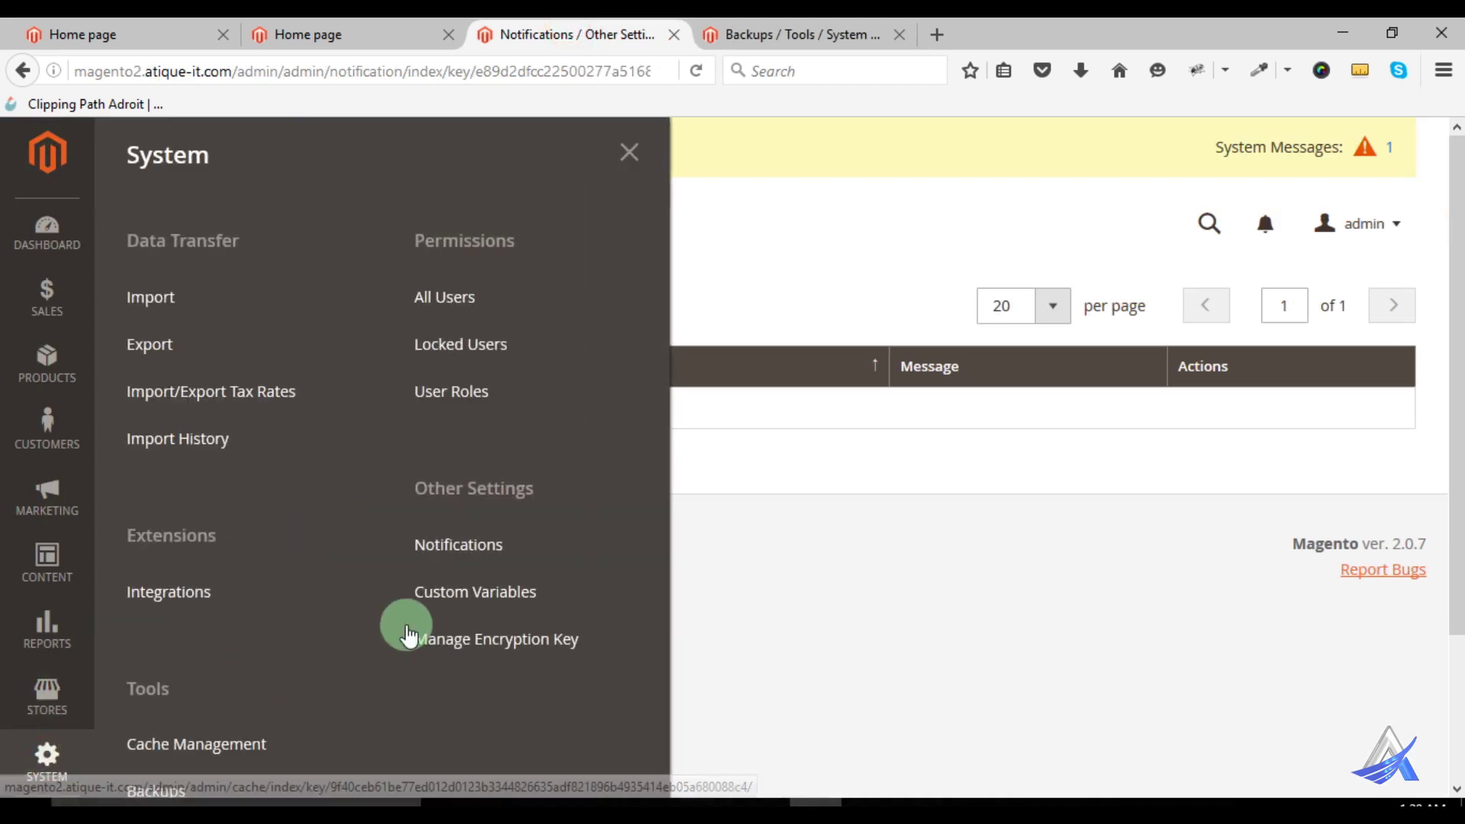
pyautogui.scroll(-3, 508, 575)
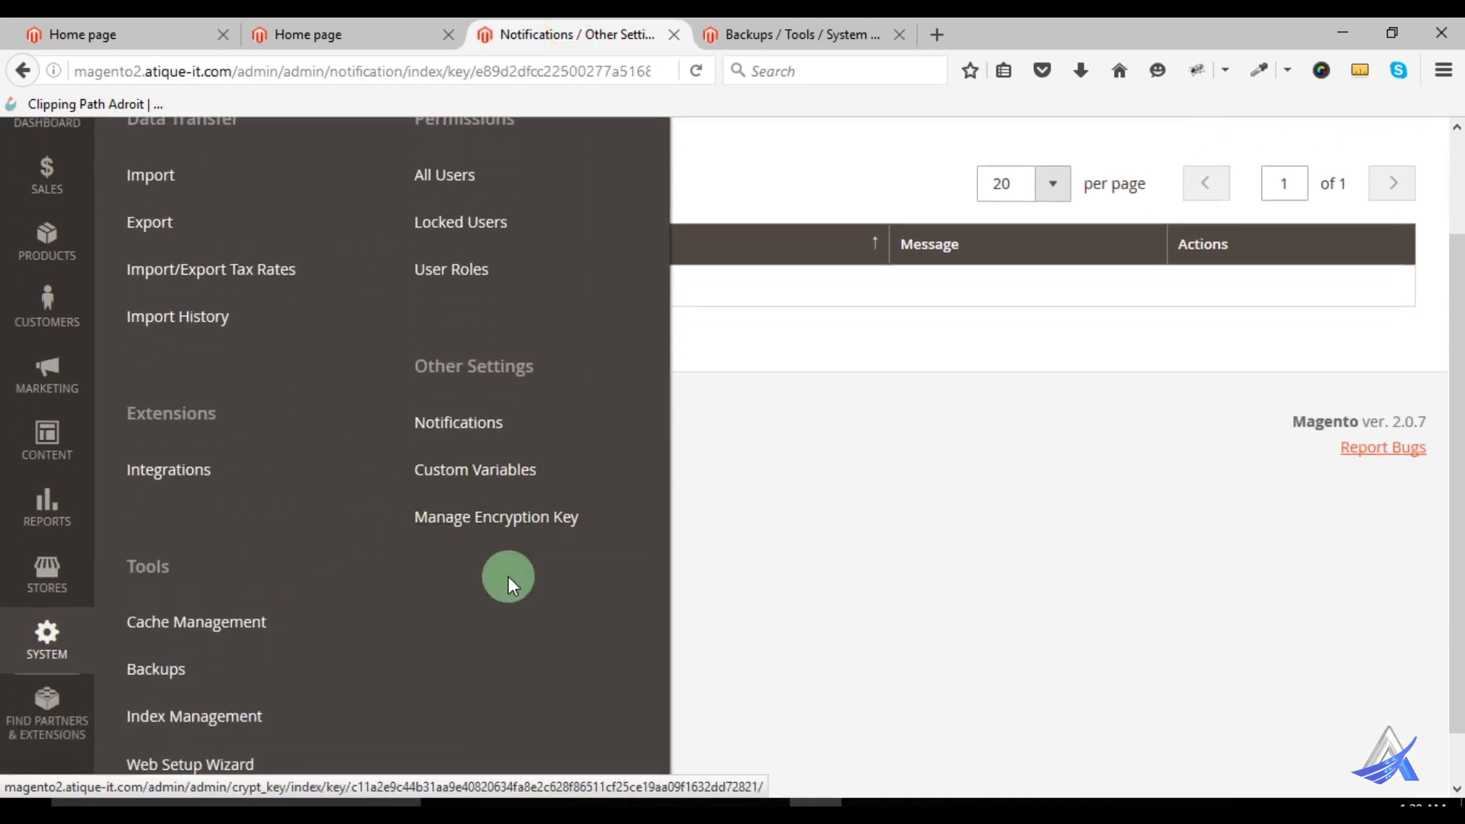
pyautogui.scroll(-1, 414, 594)
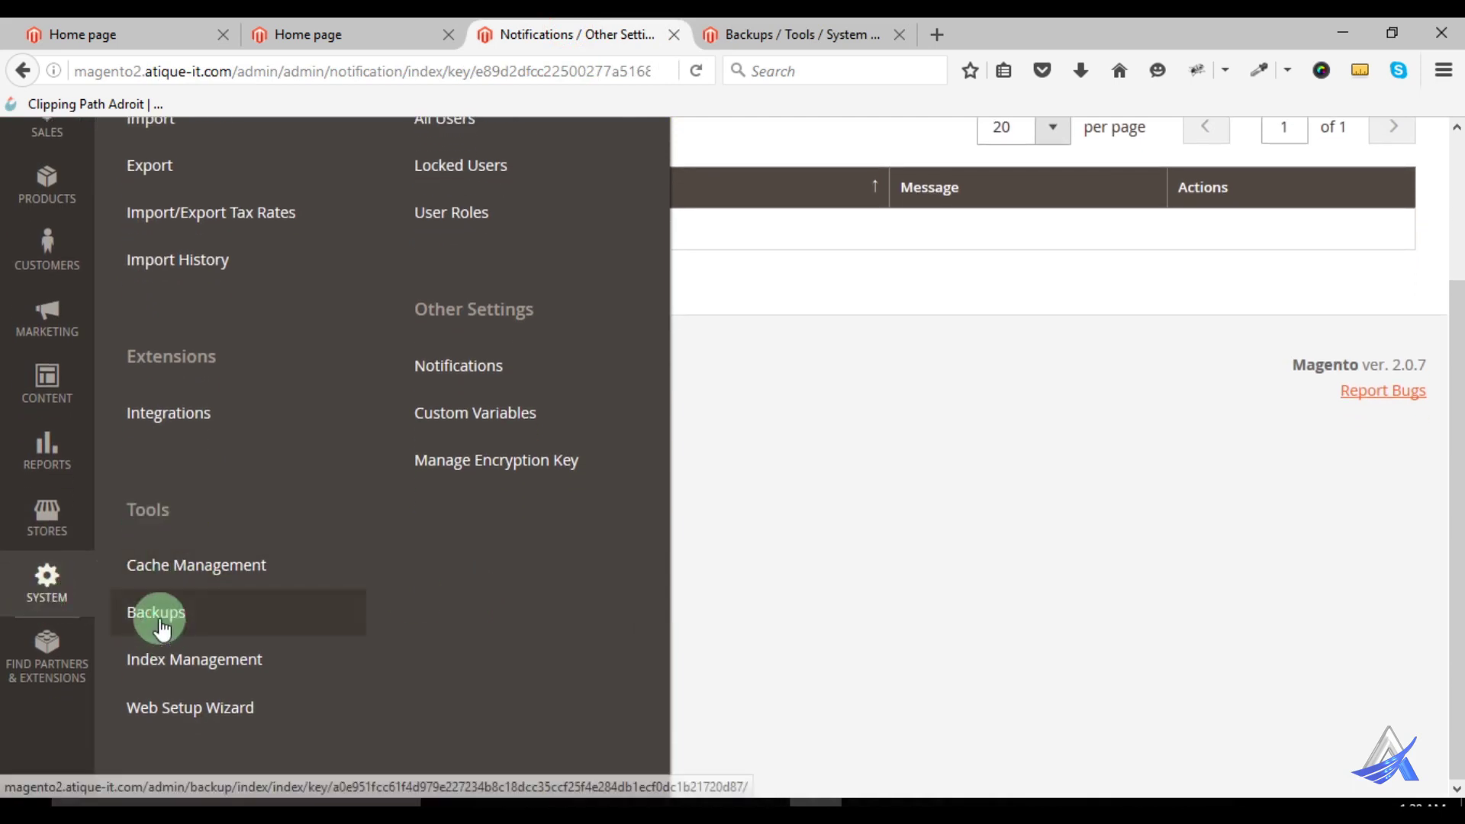
pyautogui.click(160, 620)
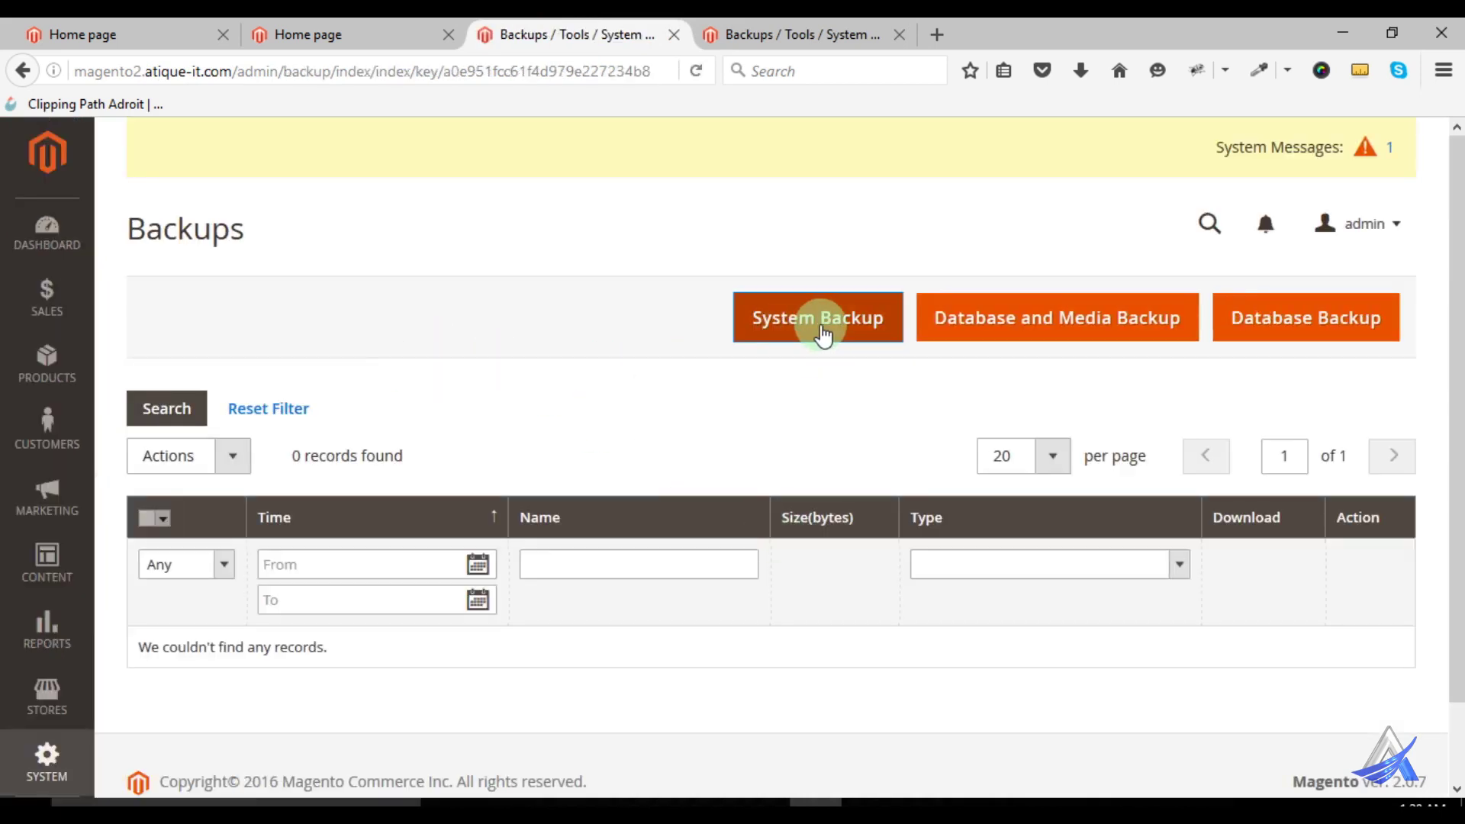
# Compare Magento 2's System, Database and Media, and Database backup options, then return to Magento 1's Backups
pyautogui.click(1017, 324)
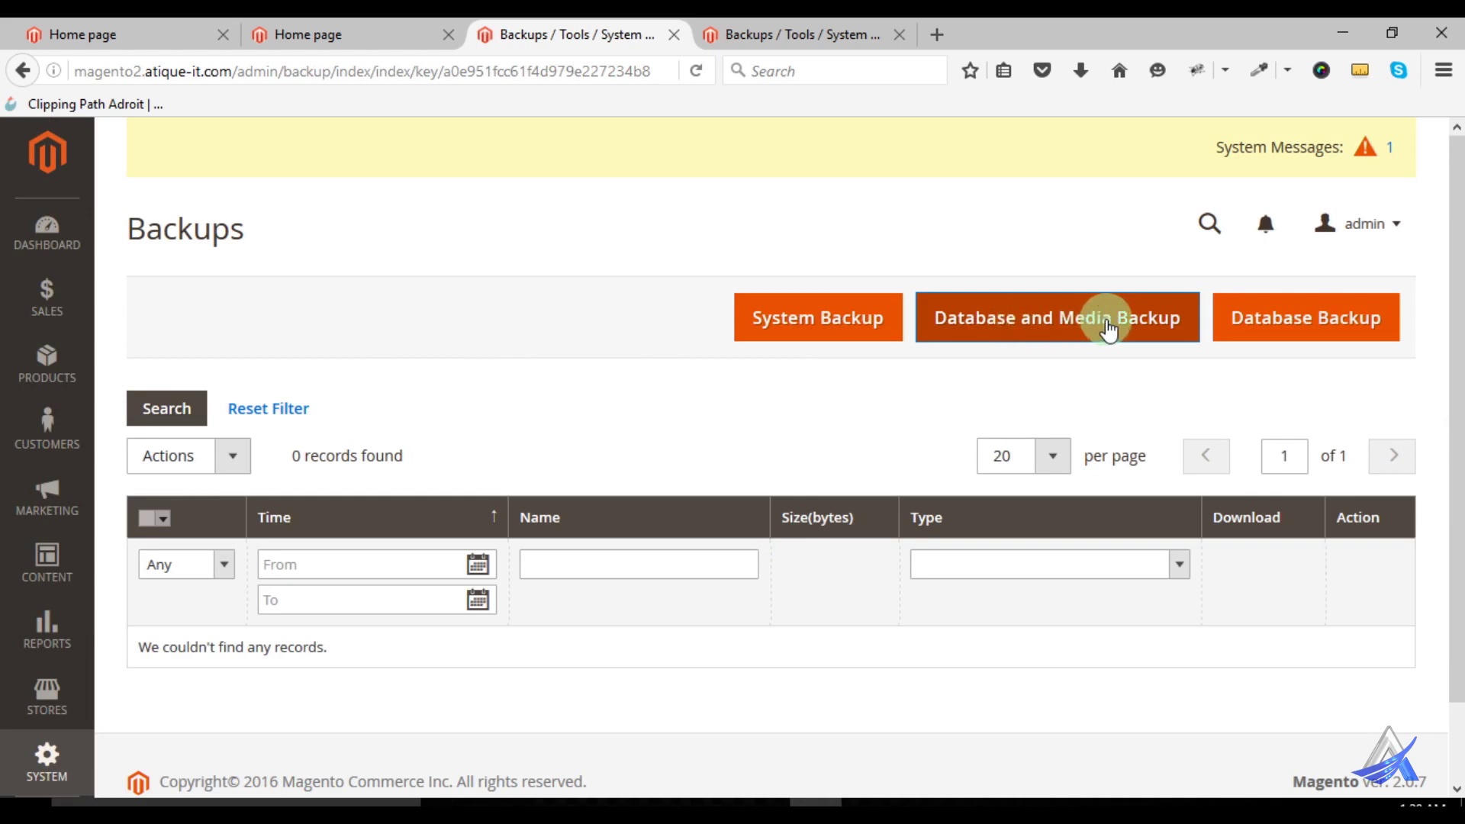
pyautogui.click(1297, 334)
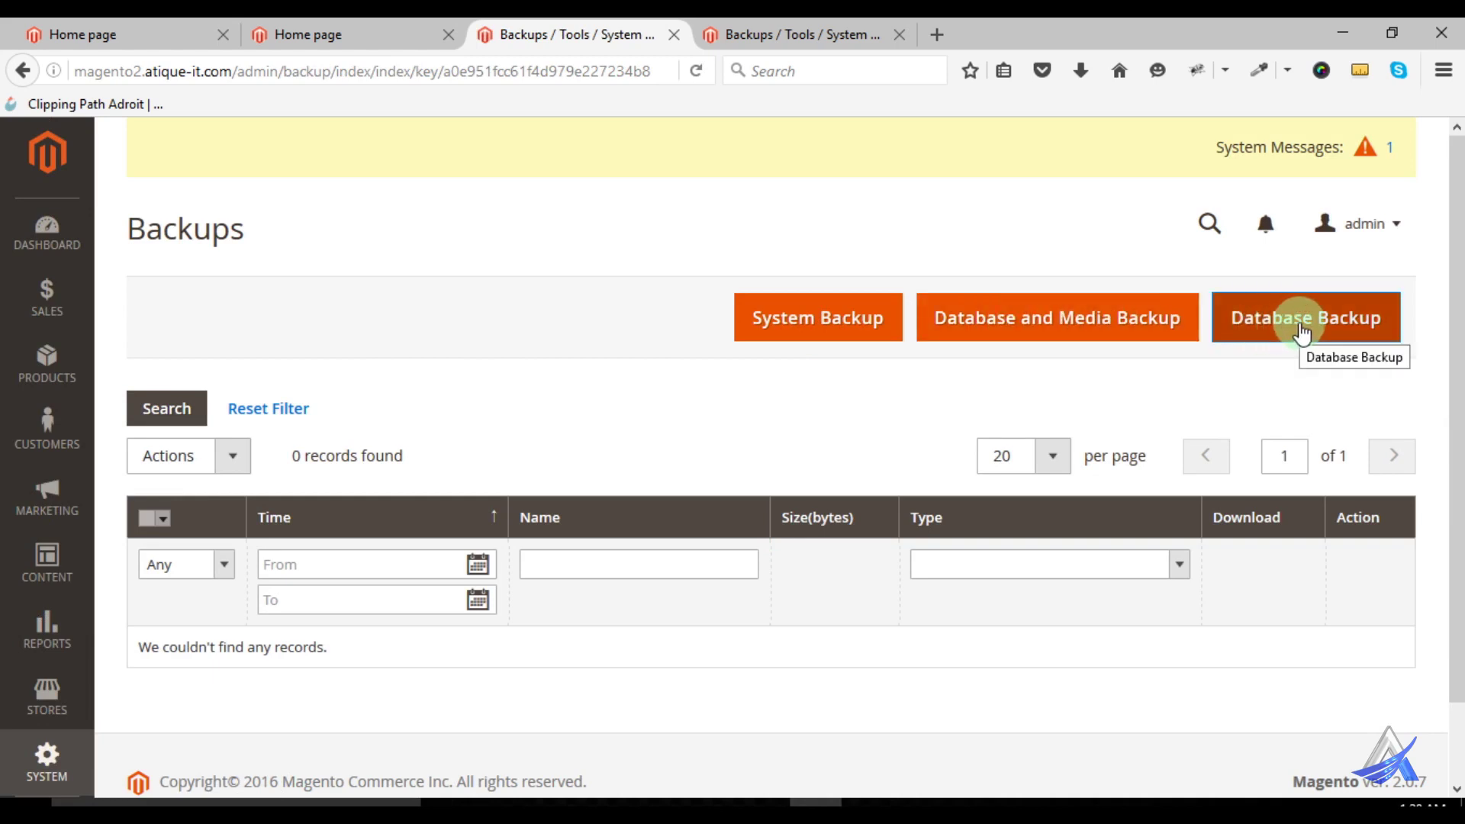
pyautogui.click(796, 334)
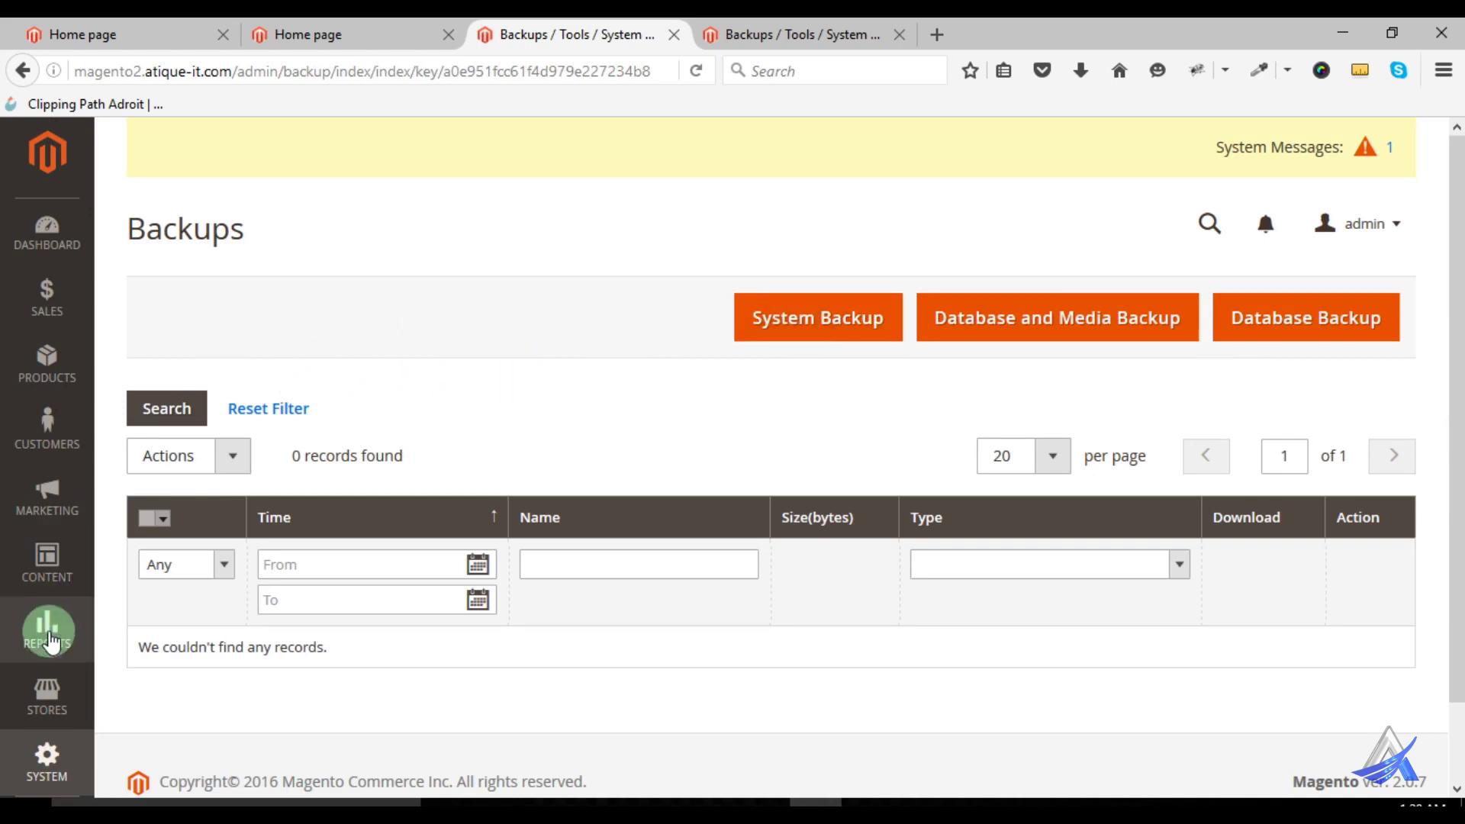
pyautogui.click(867, 319)
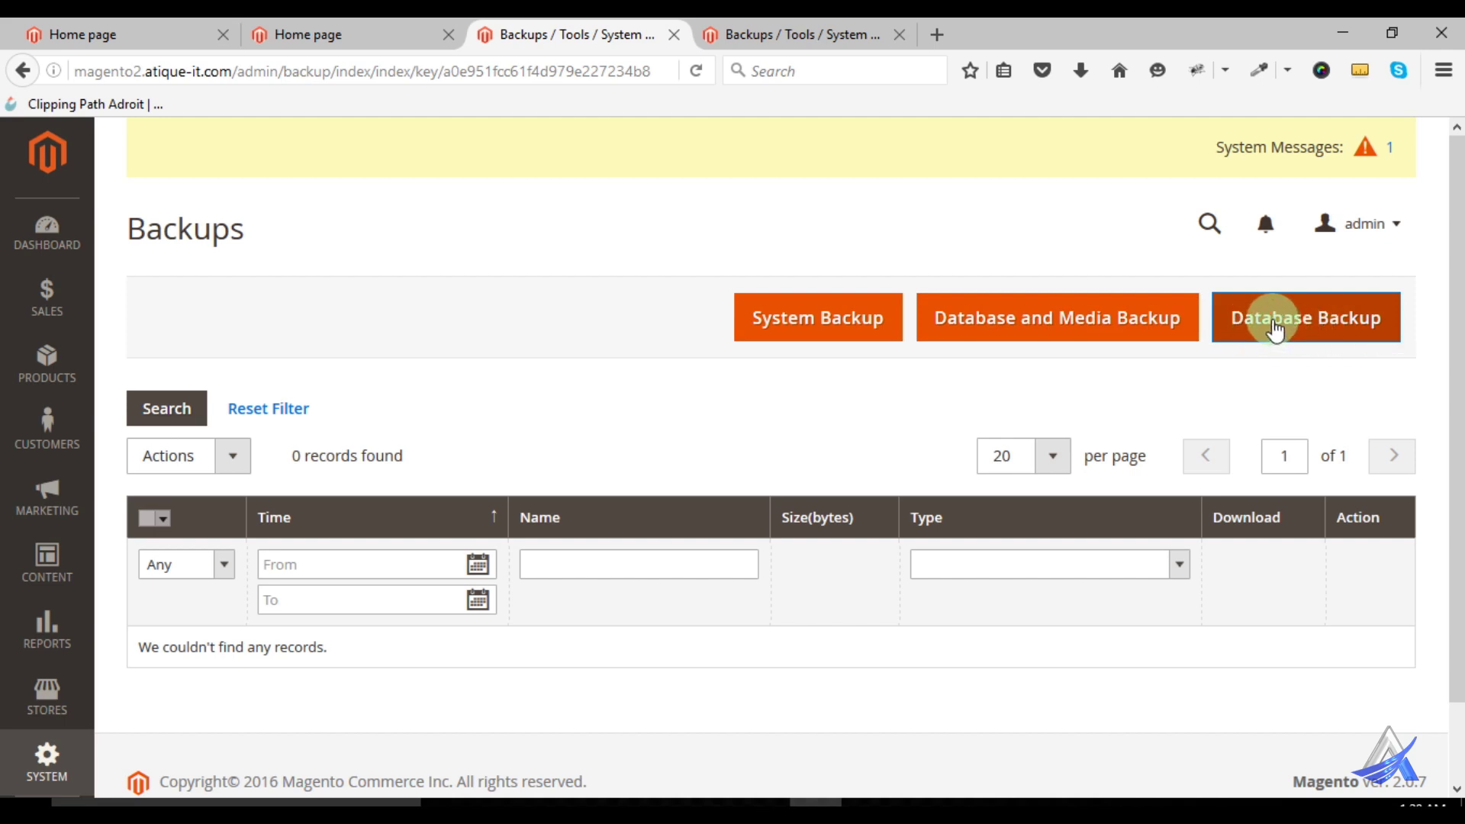
pyautogui.click(770, 38)
# Open Magento 1's System > Tools > Compilation page
pyautogui.click(725, 193)
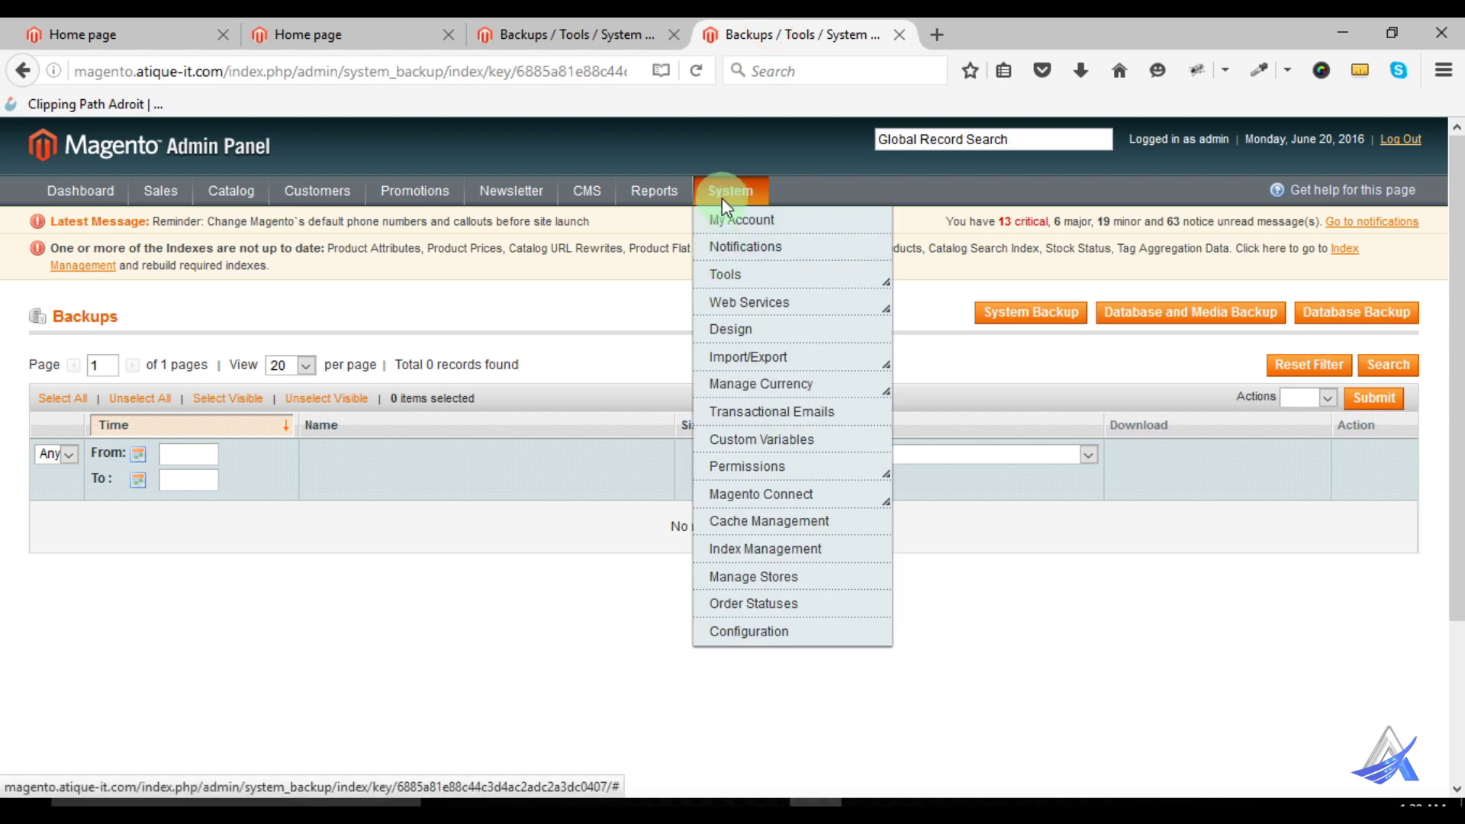
pyautogui.moveTo(751, 277)
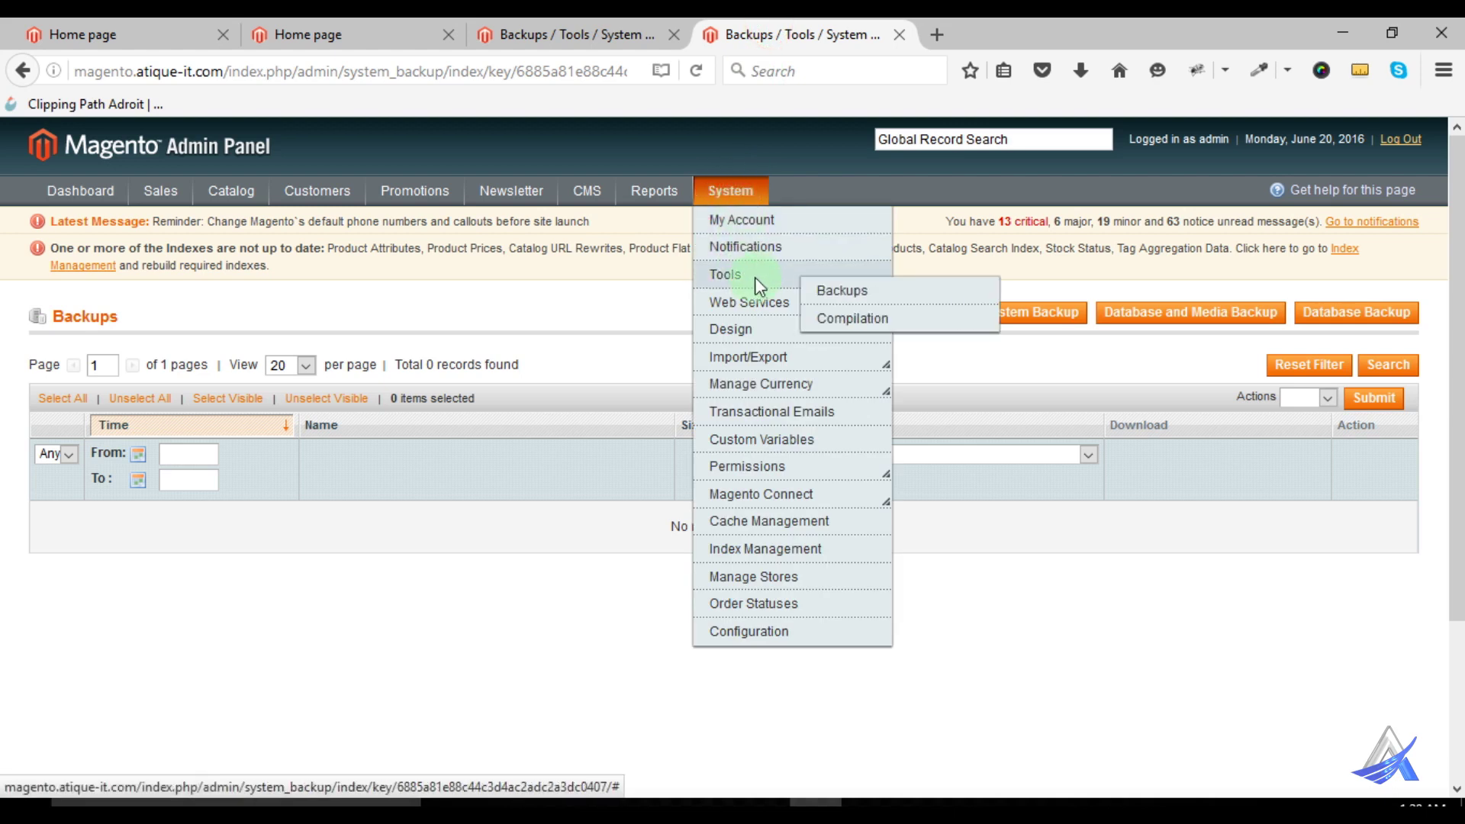
pyautogui.click(895, 324)
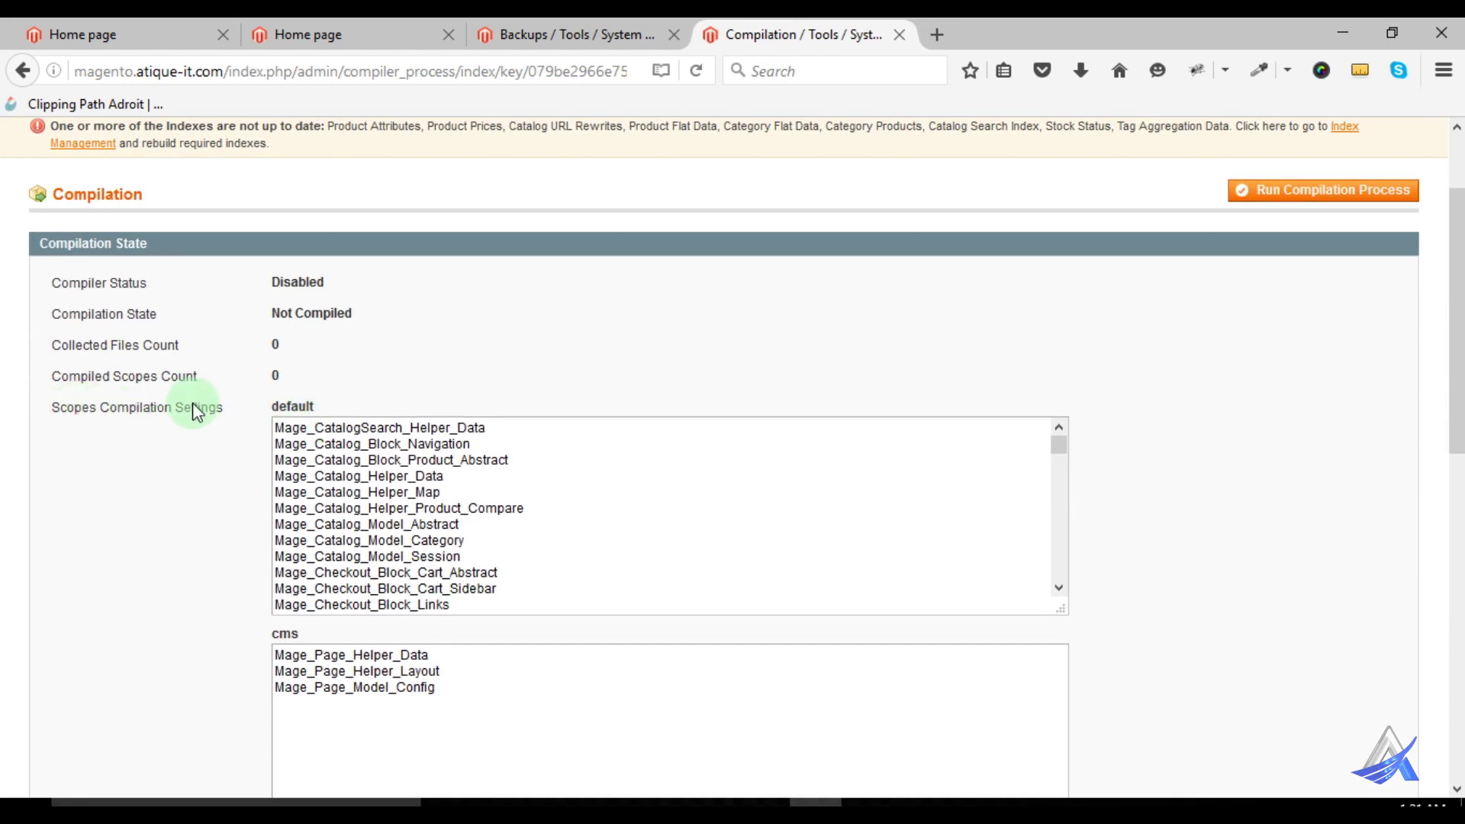
# Scroll through the default, cms, catalog and checkout scope compilation lists and back up
pyautogui.scroll(-3, 206, 412)
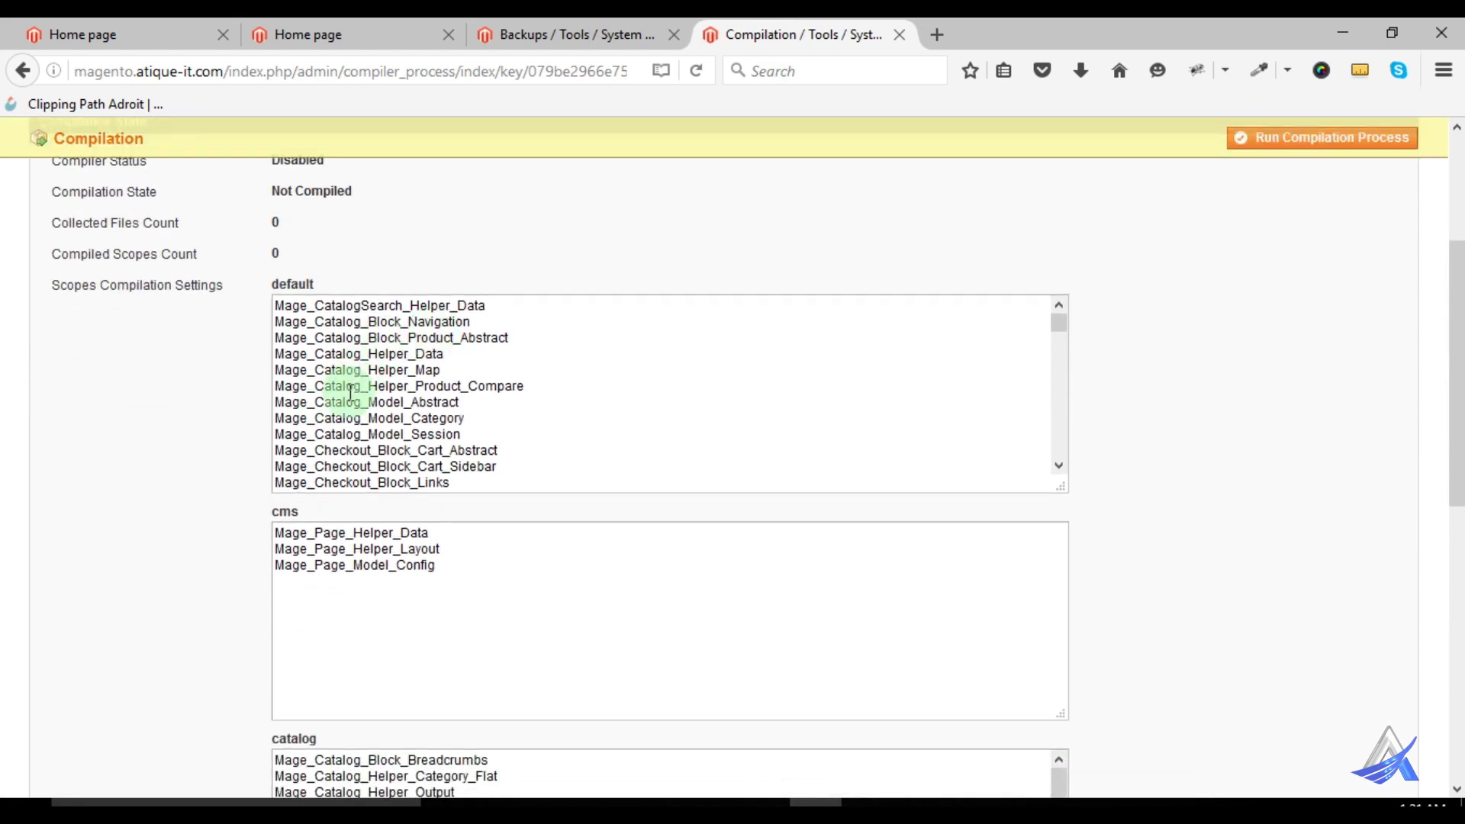
pyautogui.scroll(-1, 389, 404)
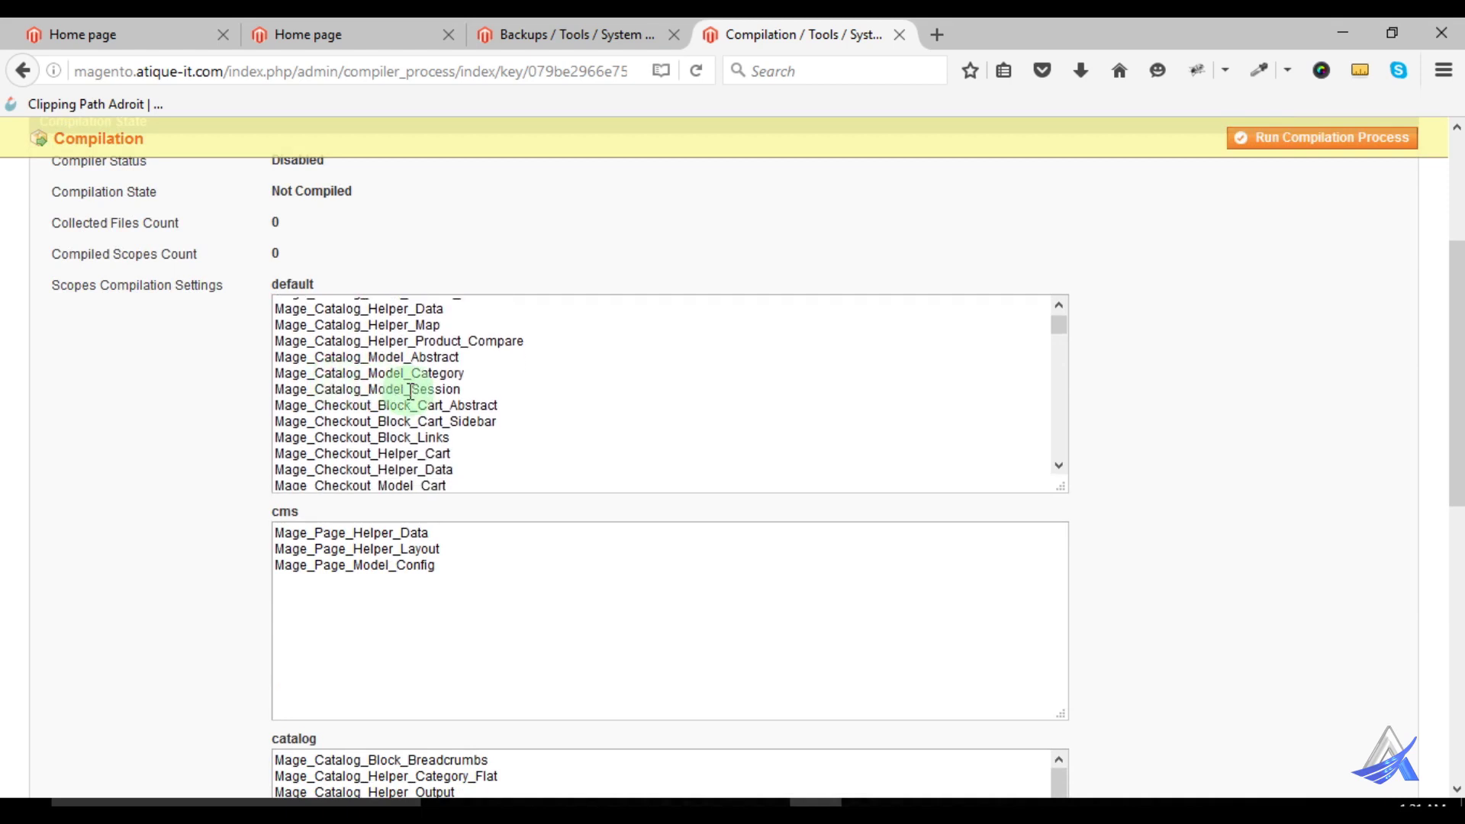
pyautogui.scroll(-10, 397, 391)
pyautogui.scroll(-5, 336, 534)
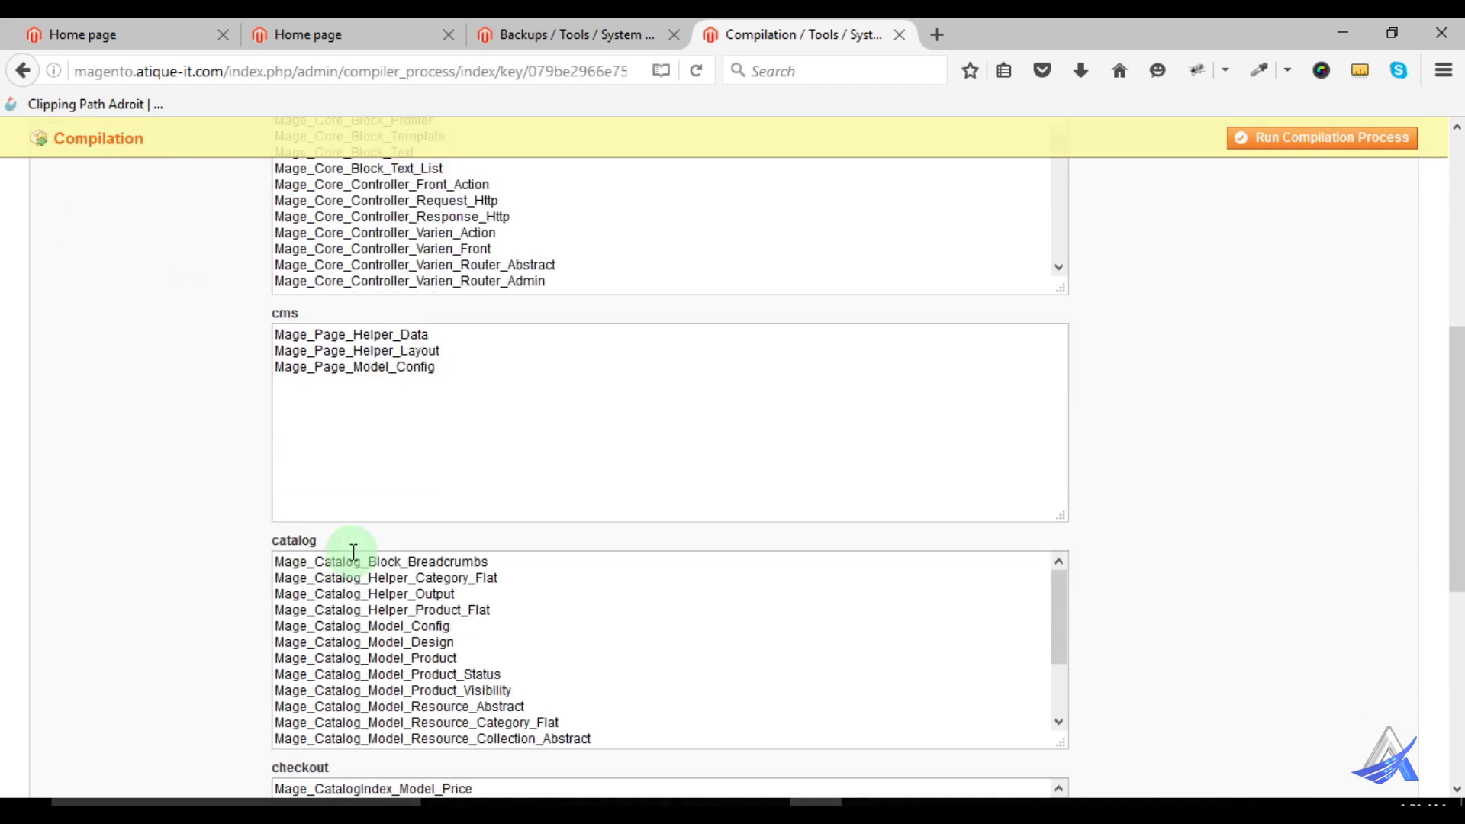
pyautogui.scroll(-7, 353, 551)
pyautogui.scroll(-2, 340, 455)
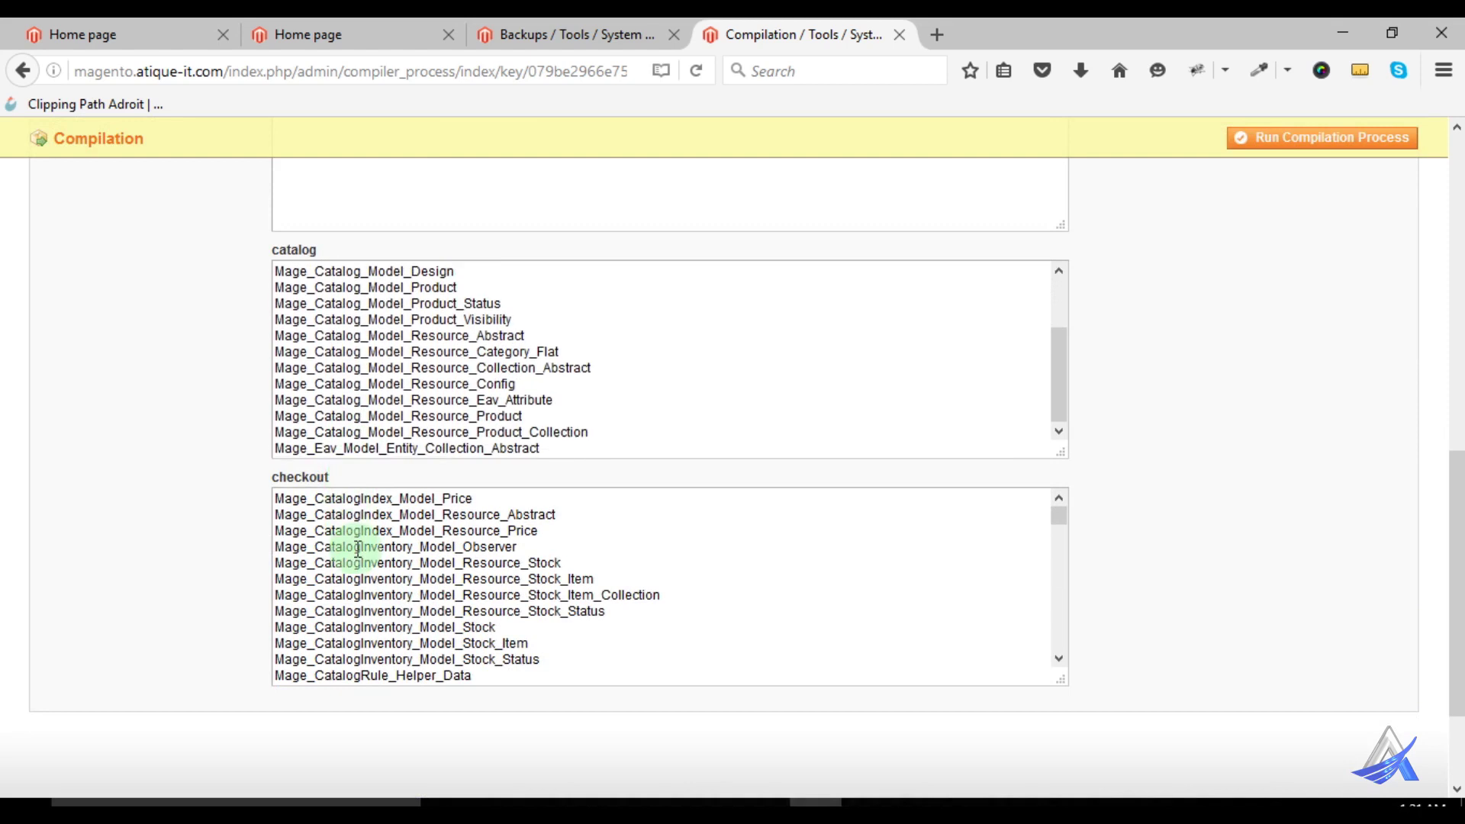
pyautogui.scroll(-5, 358, 548)
pyautogui.scroll(-3, 351, 592)
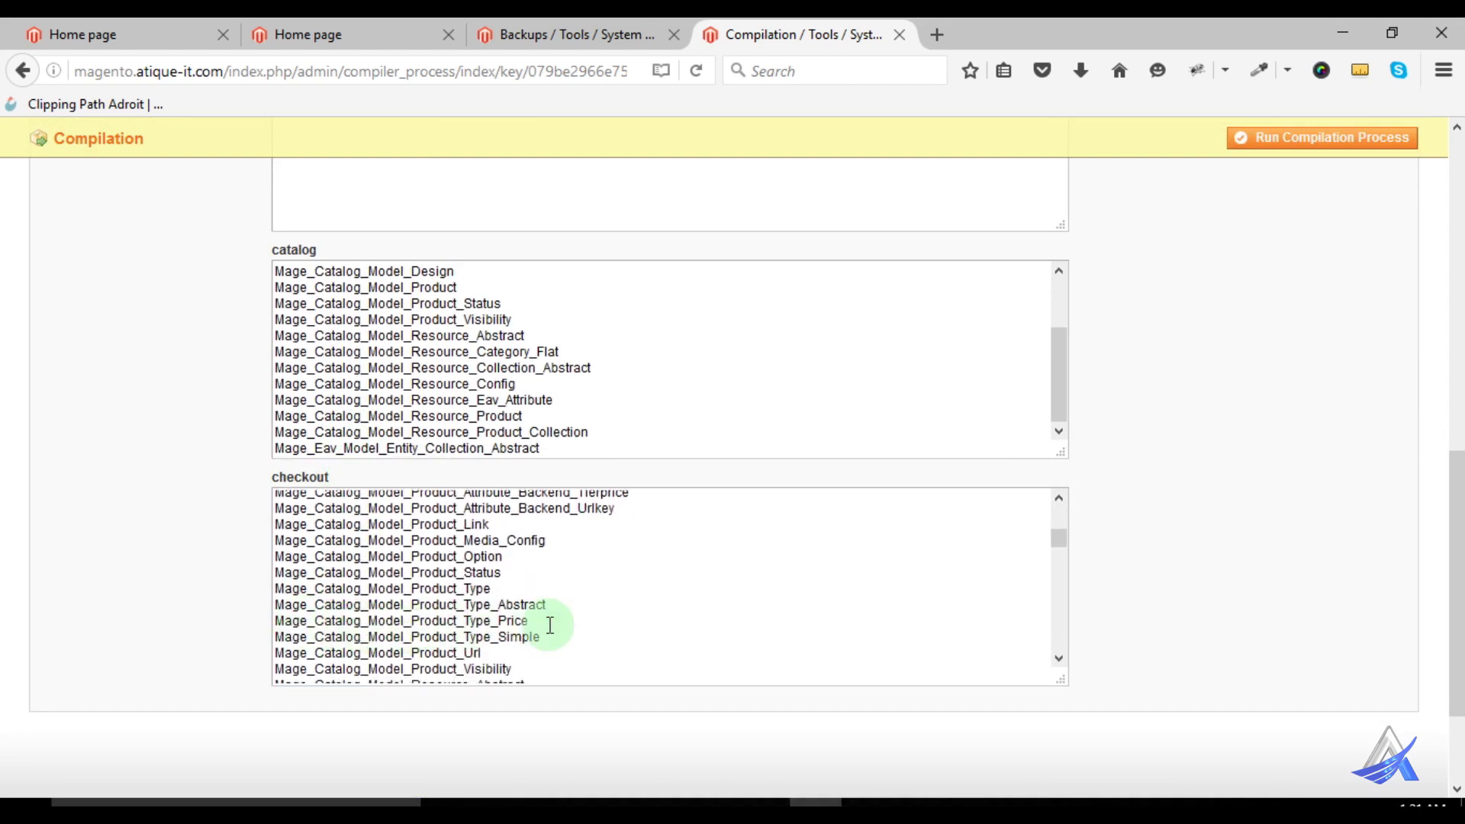
pyautogui.scroll(8, 196, 572)
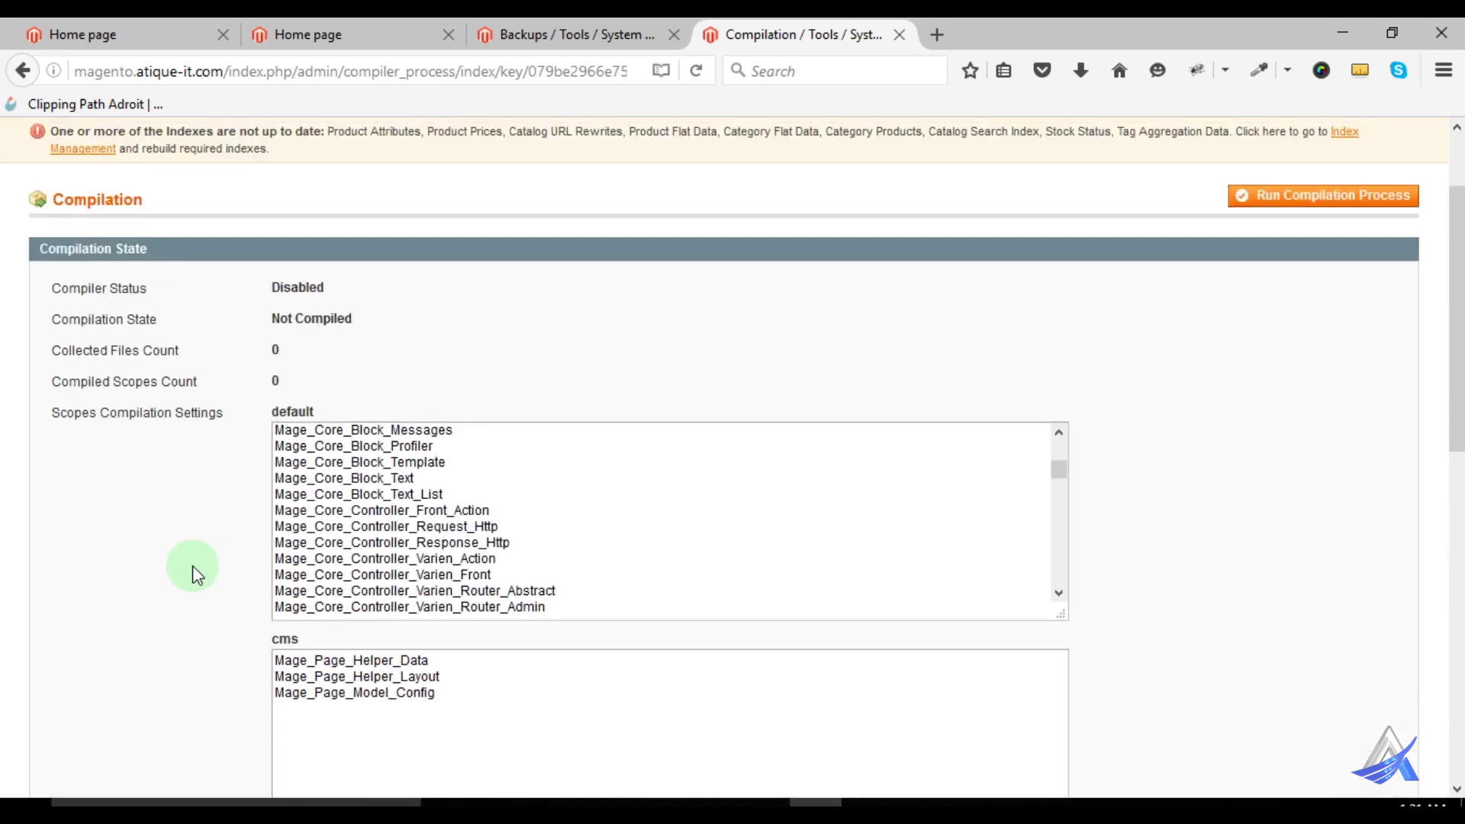
pyautogui.scroll(2, 192, 566)
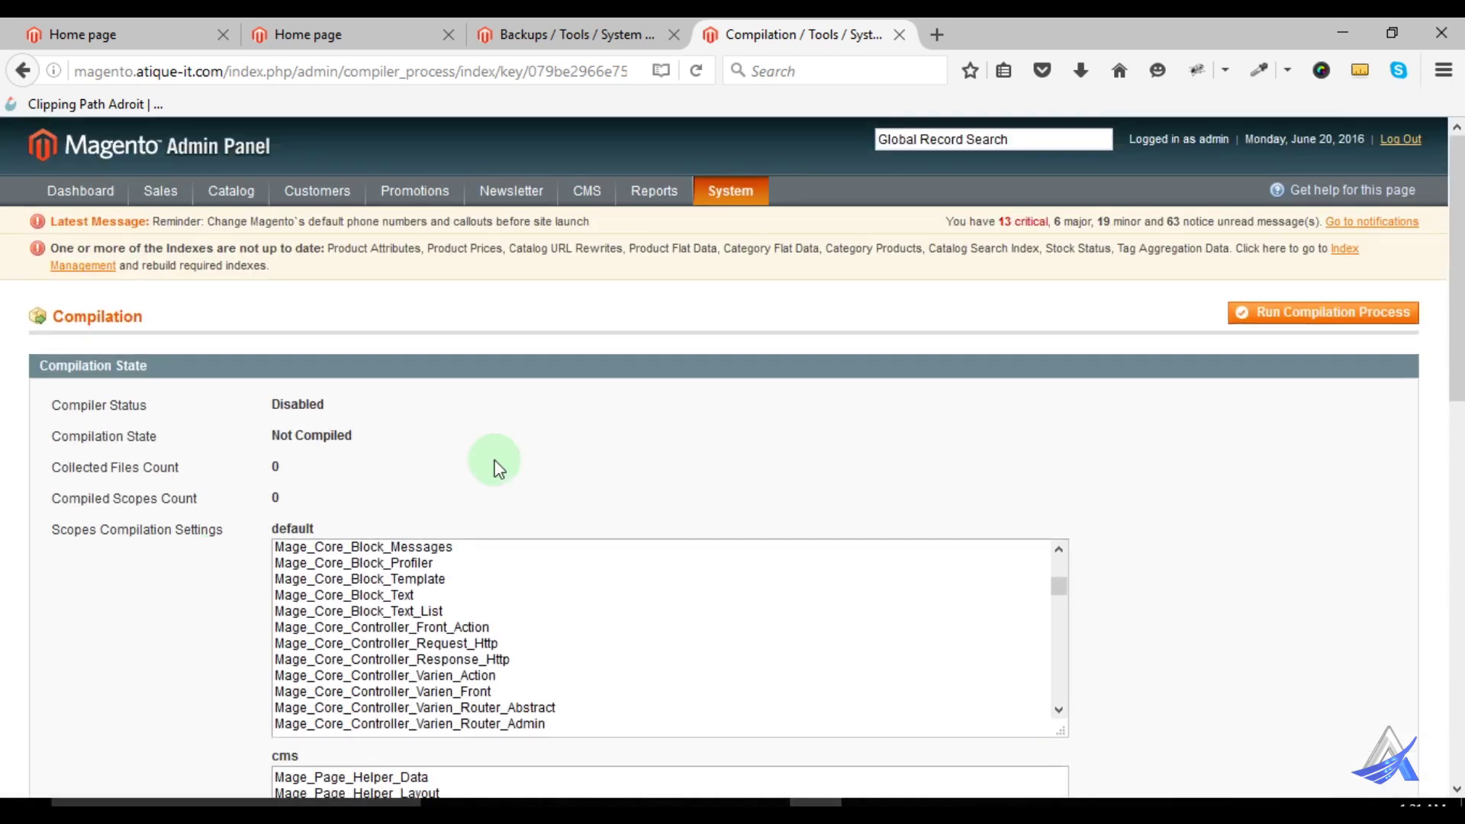
# Browse Magento 2's Stores and System sidebar menus from the Backups page
pyautogui.click(575, 35)
pyautogui.click(58, 703)
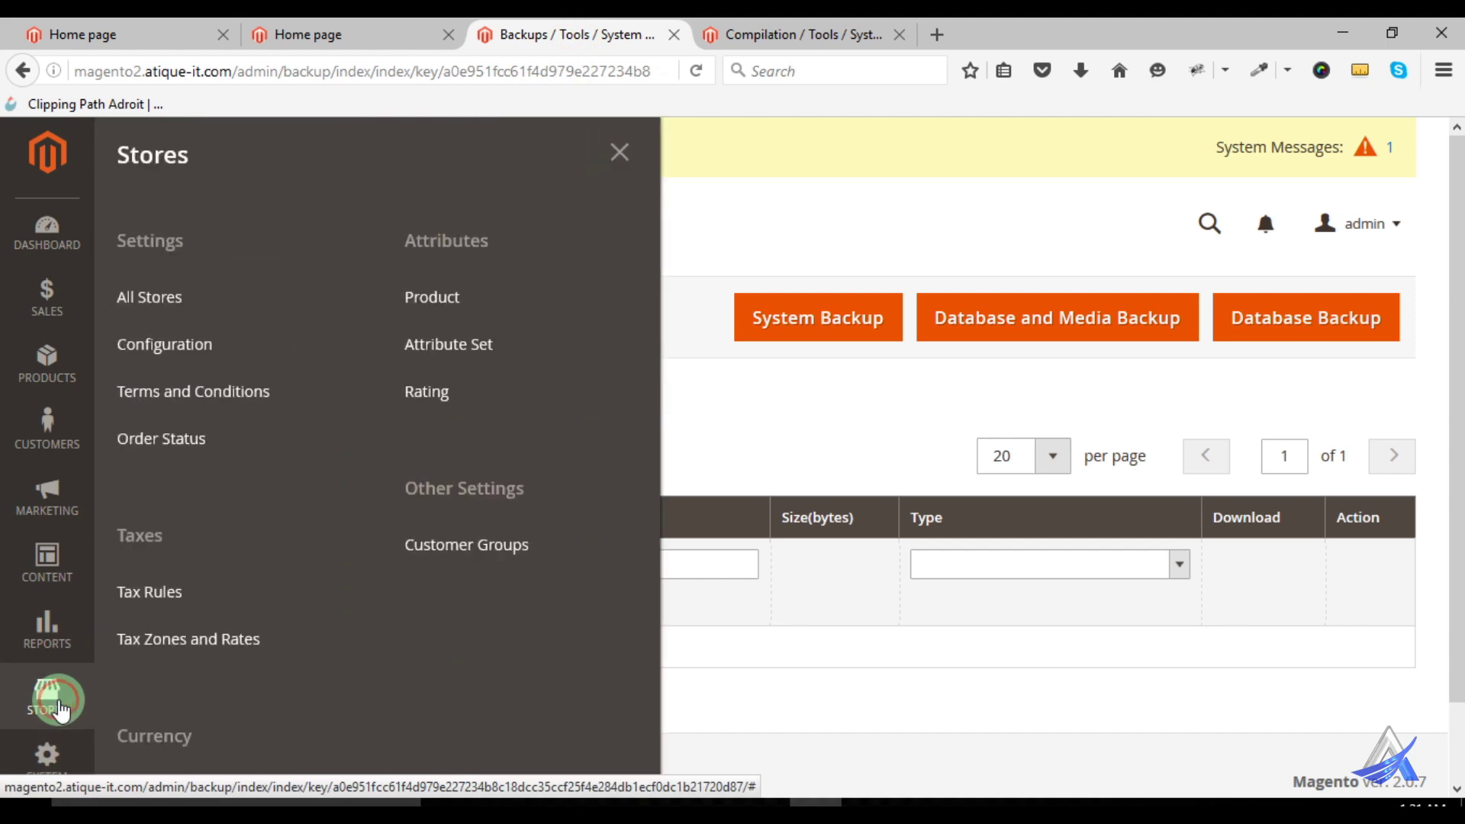
pyautogui.scroll(-3, 328, 642)
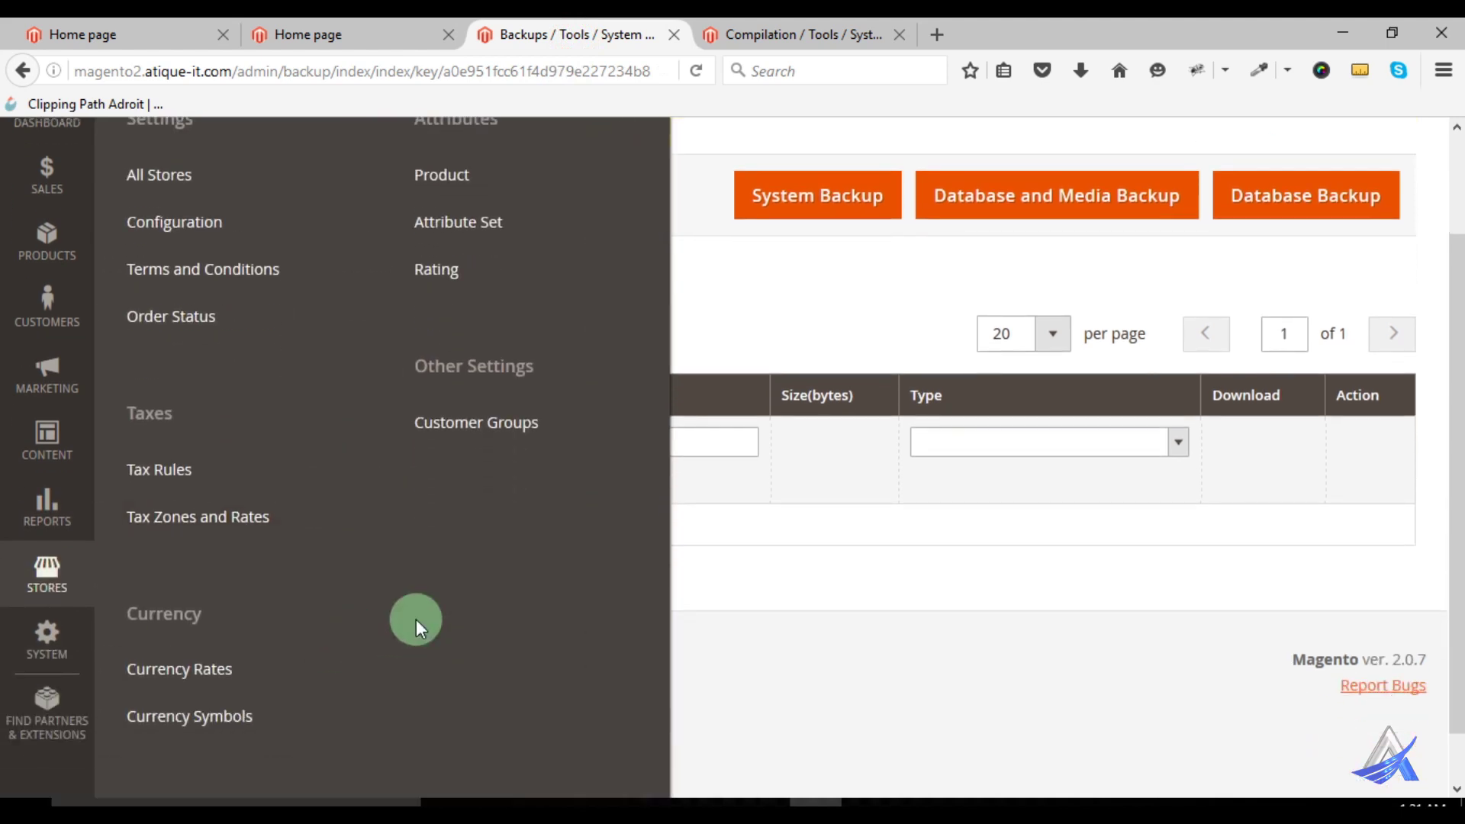
pyautogui.scroll(-1, 405, 623)
pyautogui.click(49, 588)
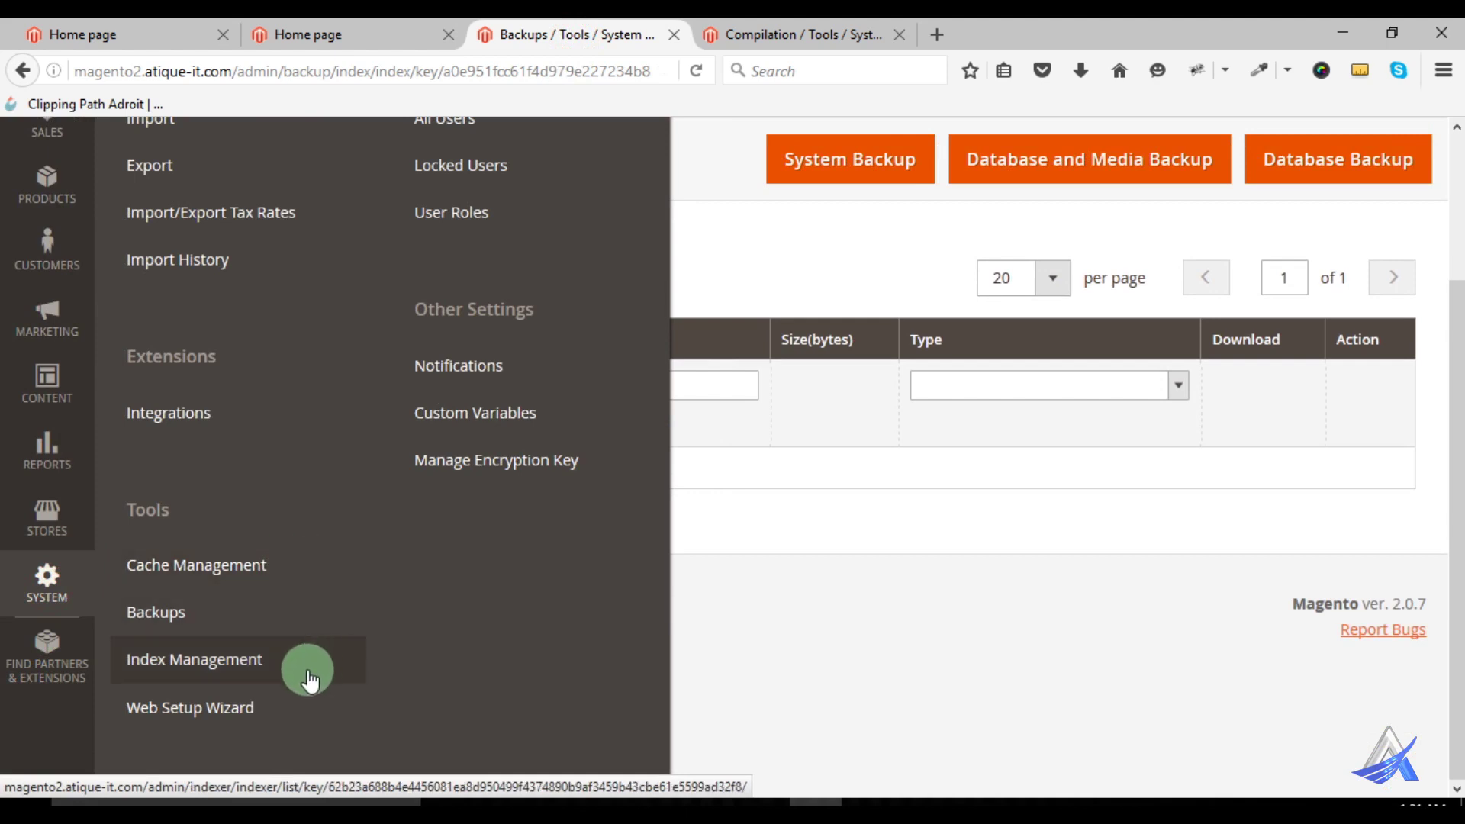
pyautogui.scroll(3, 377, 655)
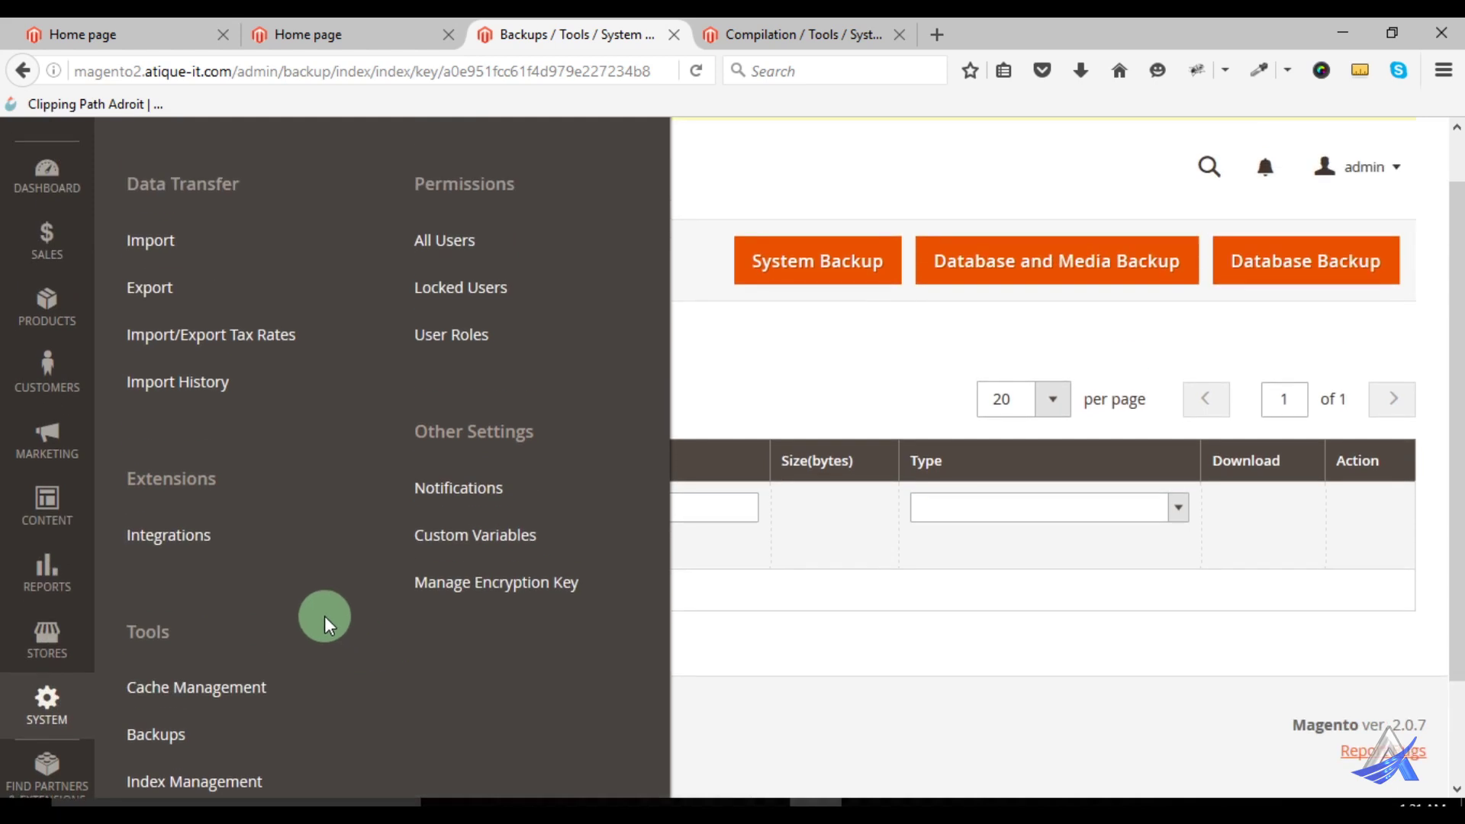
pyautogui.scroll(-3, 325, 614)
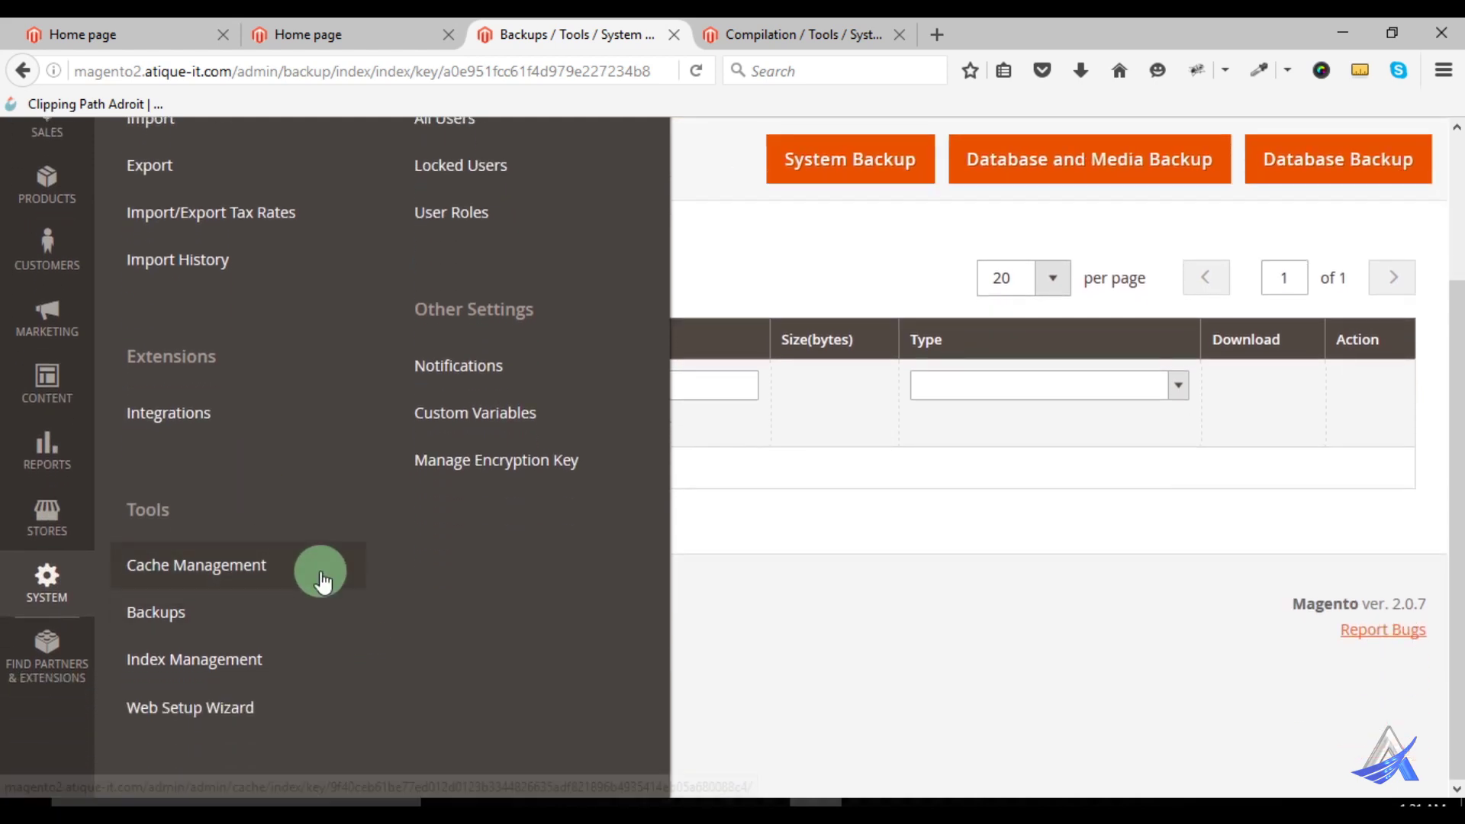
# Return to the Magento 2 dashboard and launch the Web Setup Wizard
pyautogui.click(328, 584)
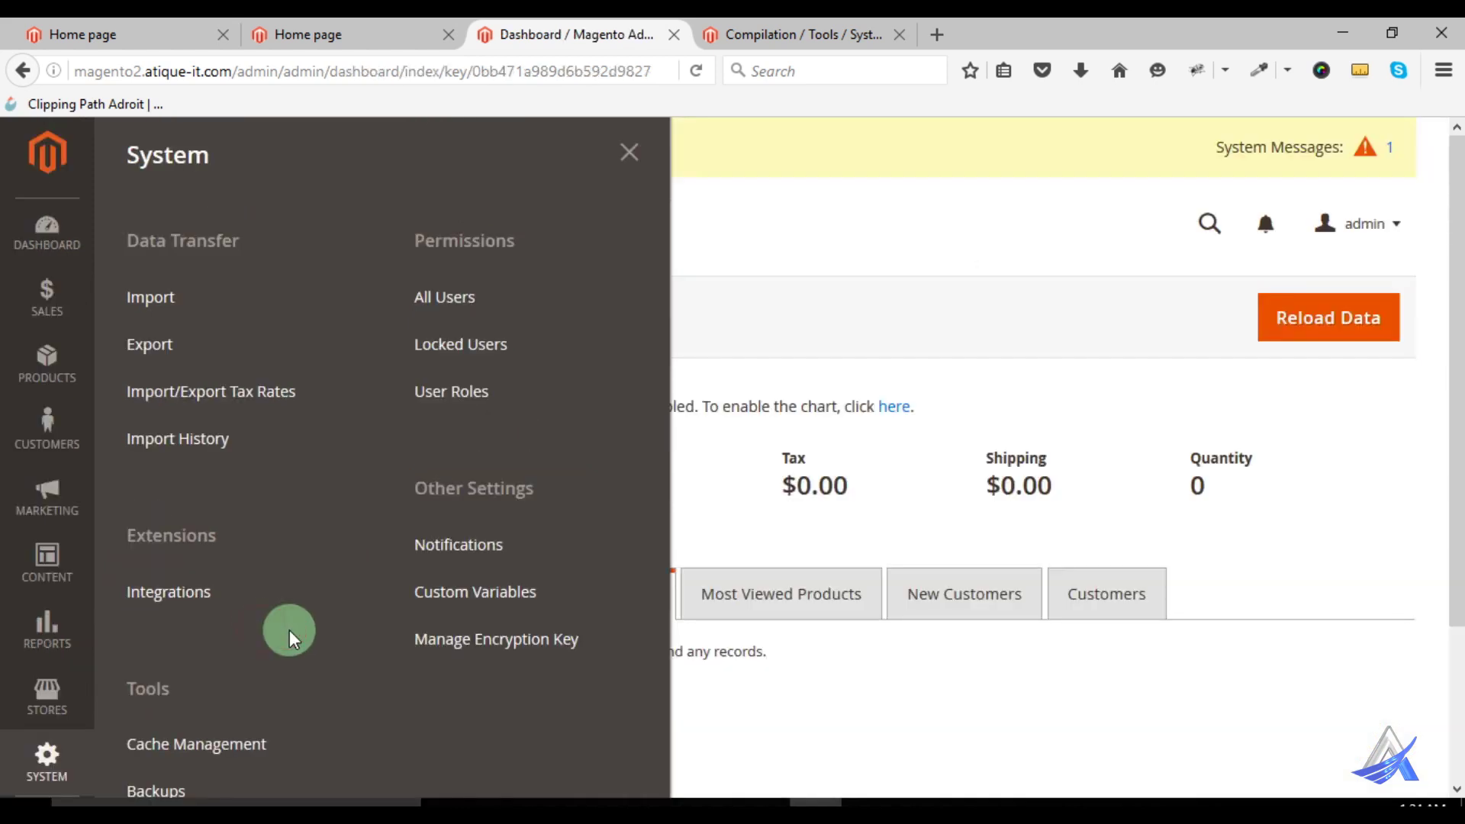
pyautogui.scroll(-3, 290, 629)
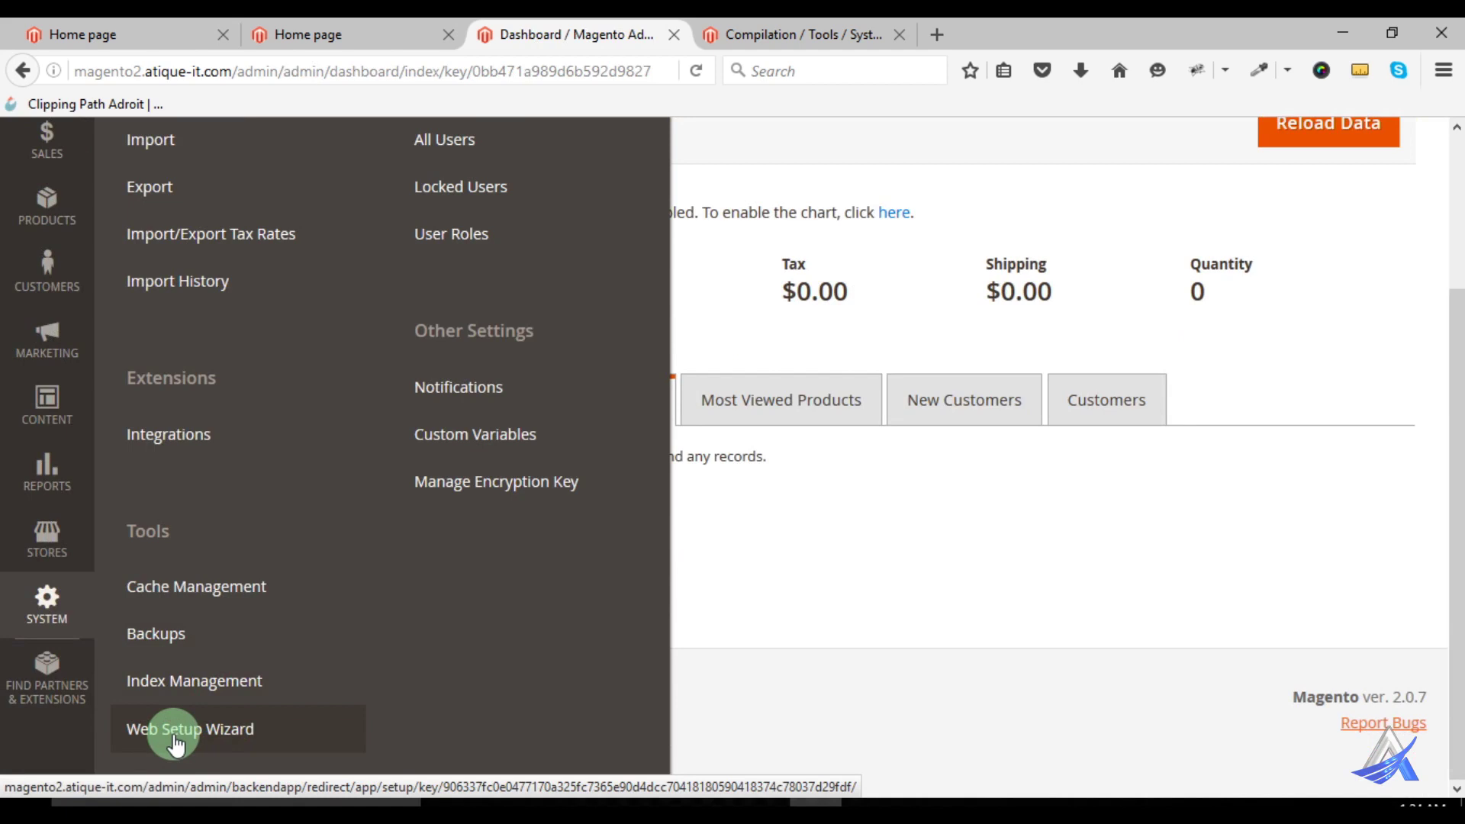
pyautogui.click(217, 736)
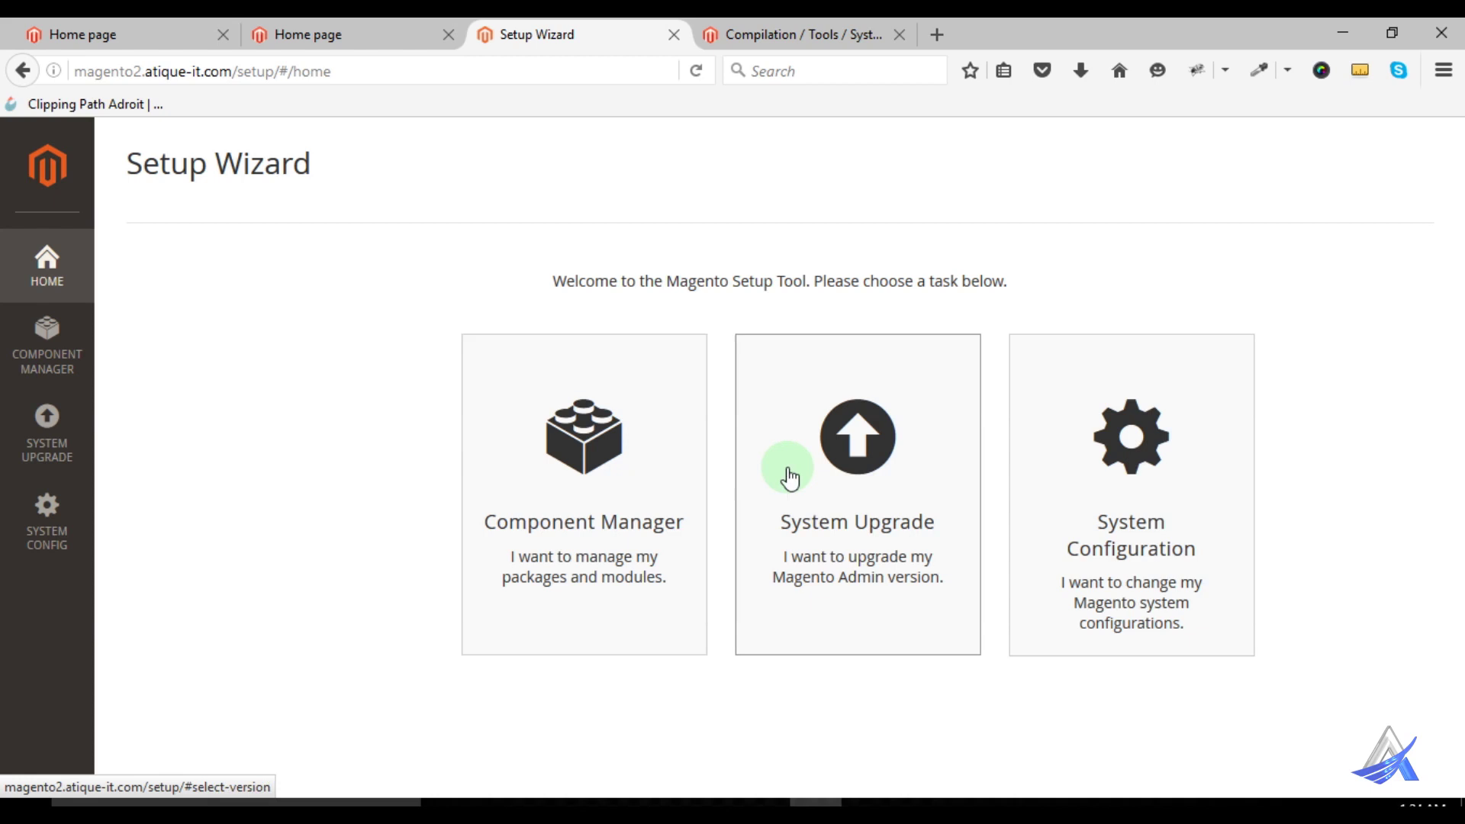
# Replace setup/#/home in the address with admin to reload Magento 2's dashboard, then switch to Magento 1
pyautogui.moveTo(236, 71); pyautogui.dragTo(347, 71)
pyautogui.write('admin')
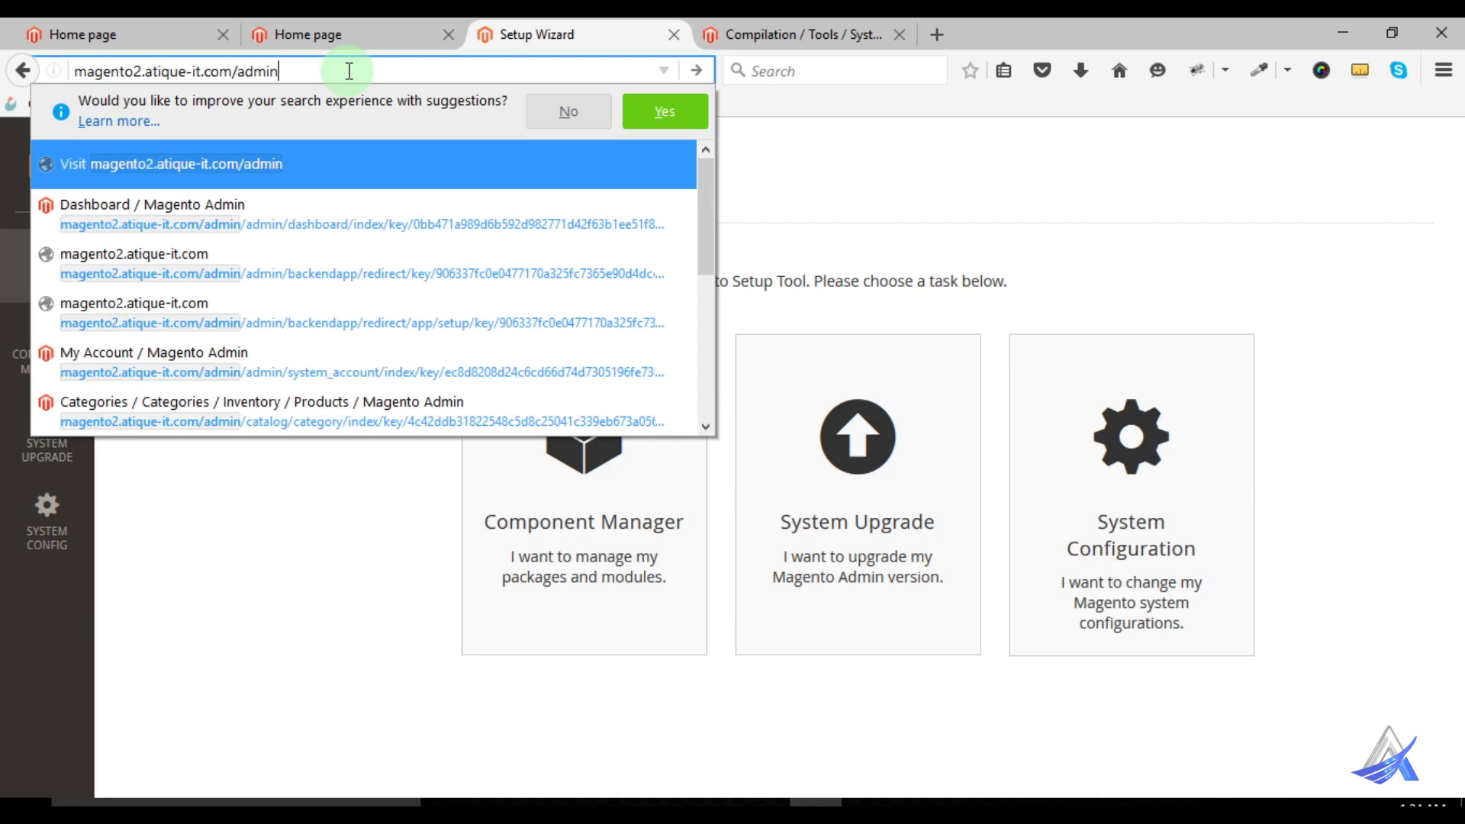
pyautogui.press('Return')
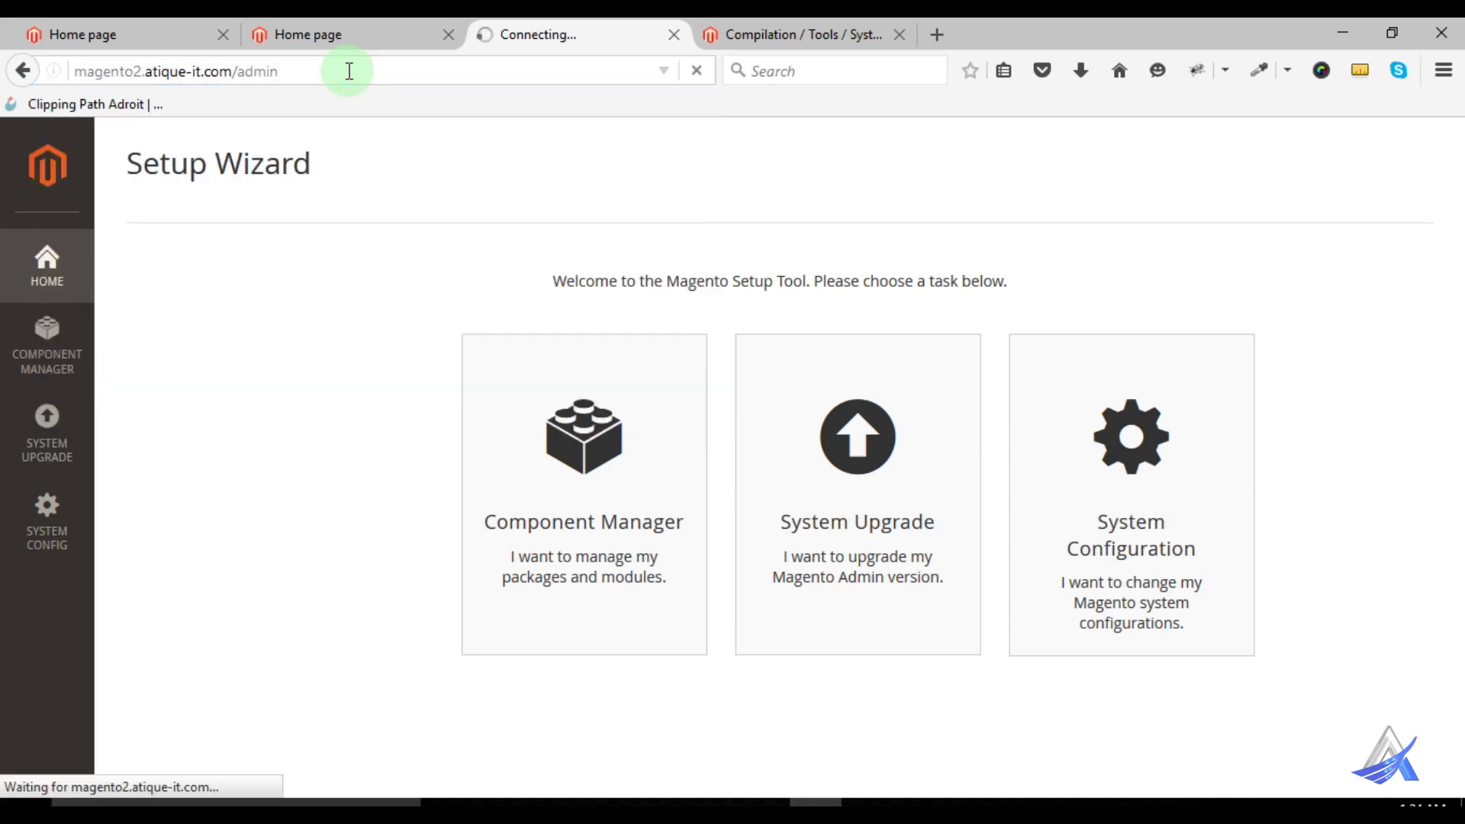
pyautogui.click(782, 39)
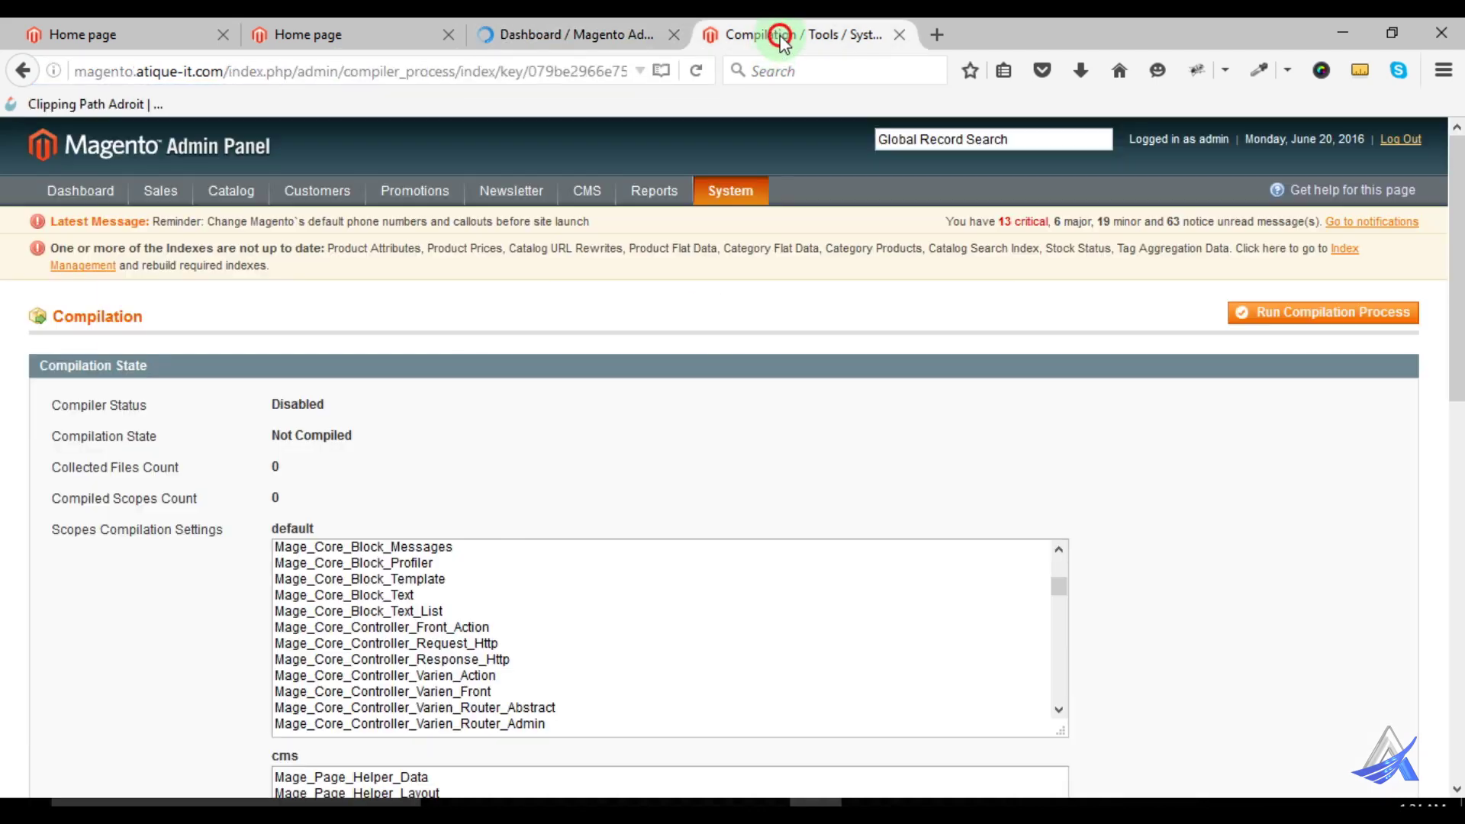
# Open the Magento 1 System > Design page, which shows 0 design change records
pyautogui.moveTo(730, 200)
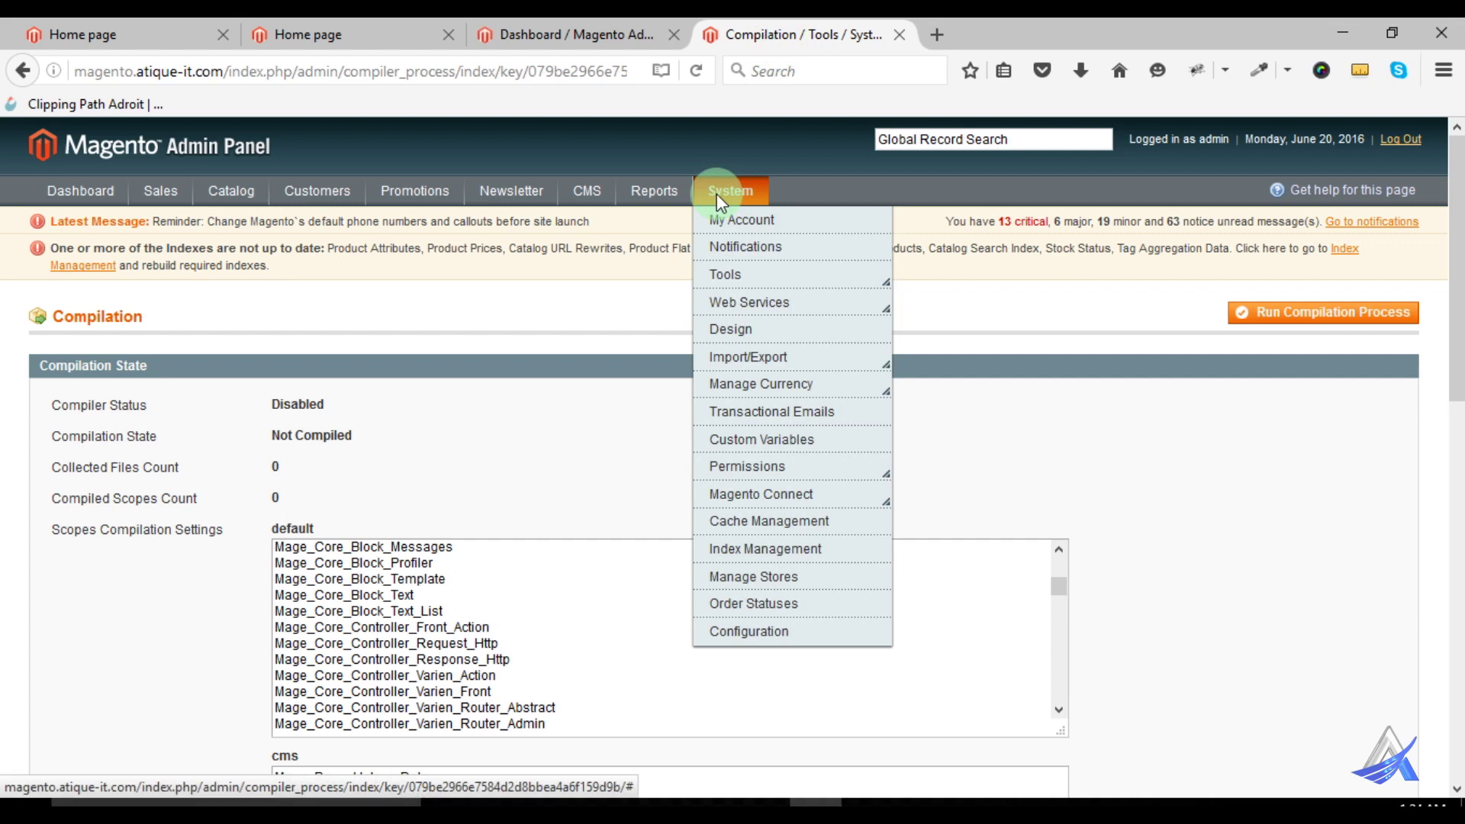
pyautogui.moveTo(765, 275)
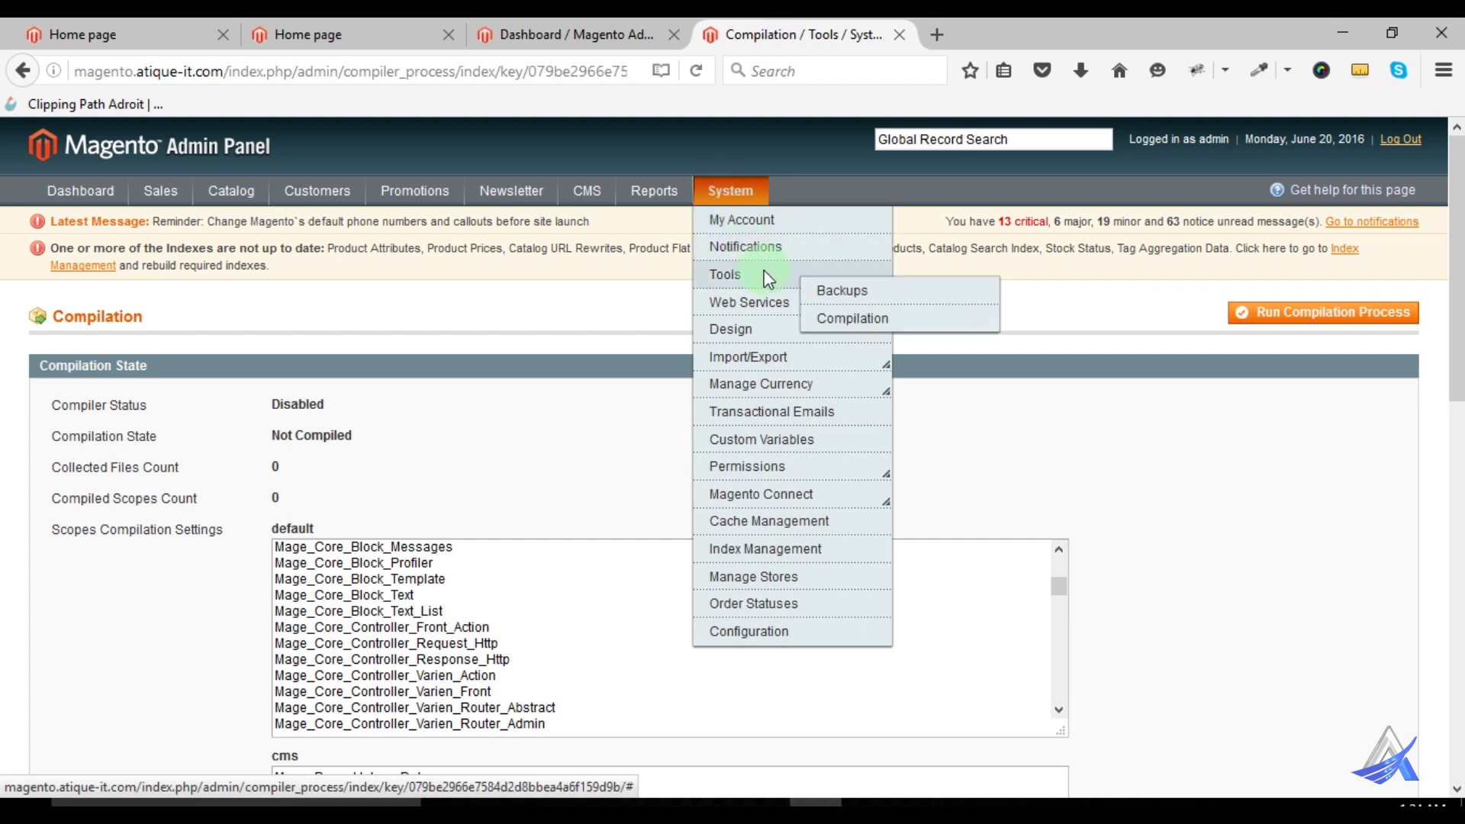
pyautogui.moveTo(768, 305)
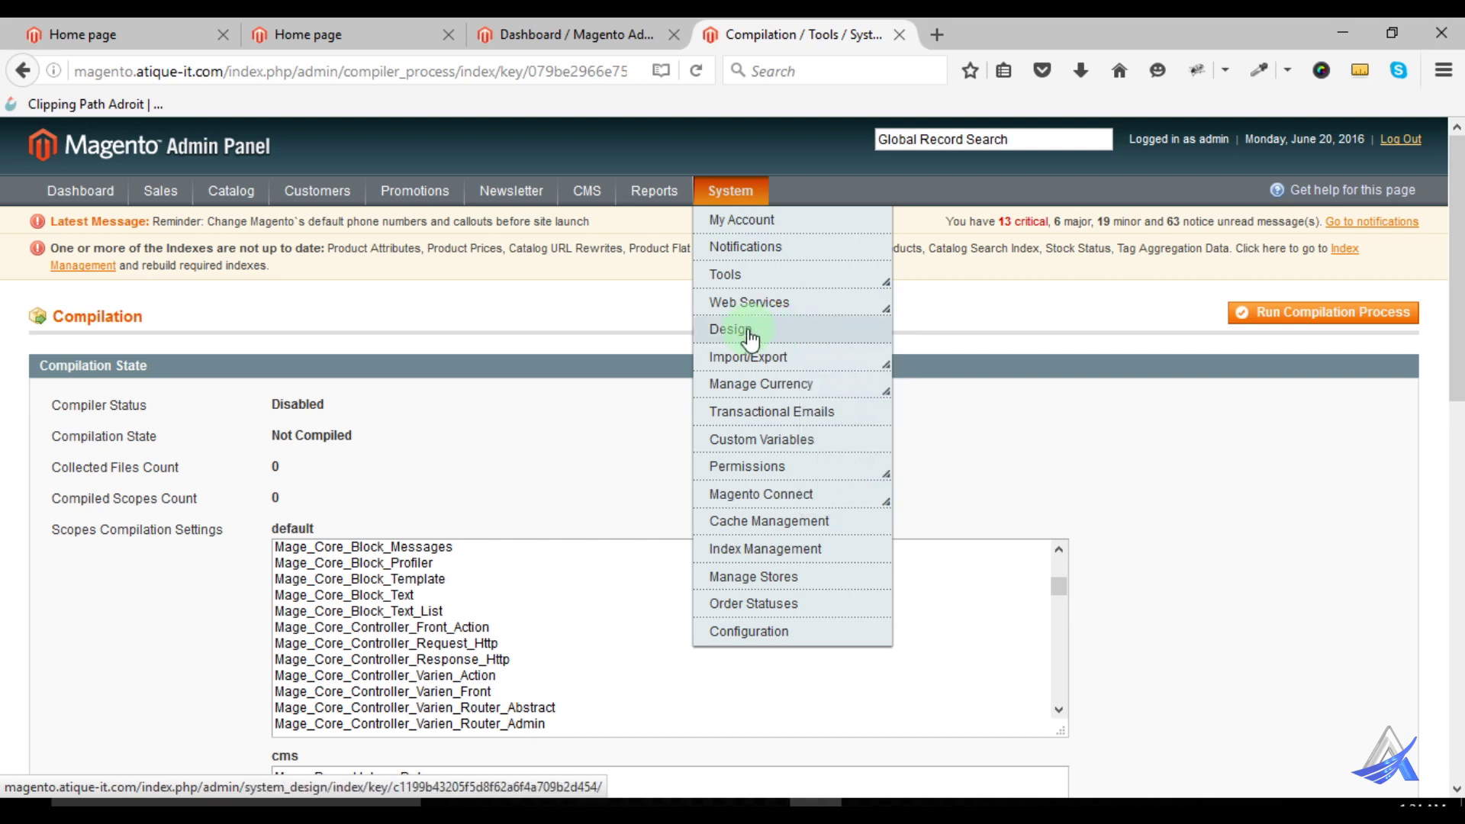
pyautogui.click(792, 305)
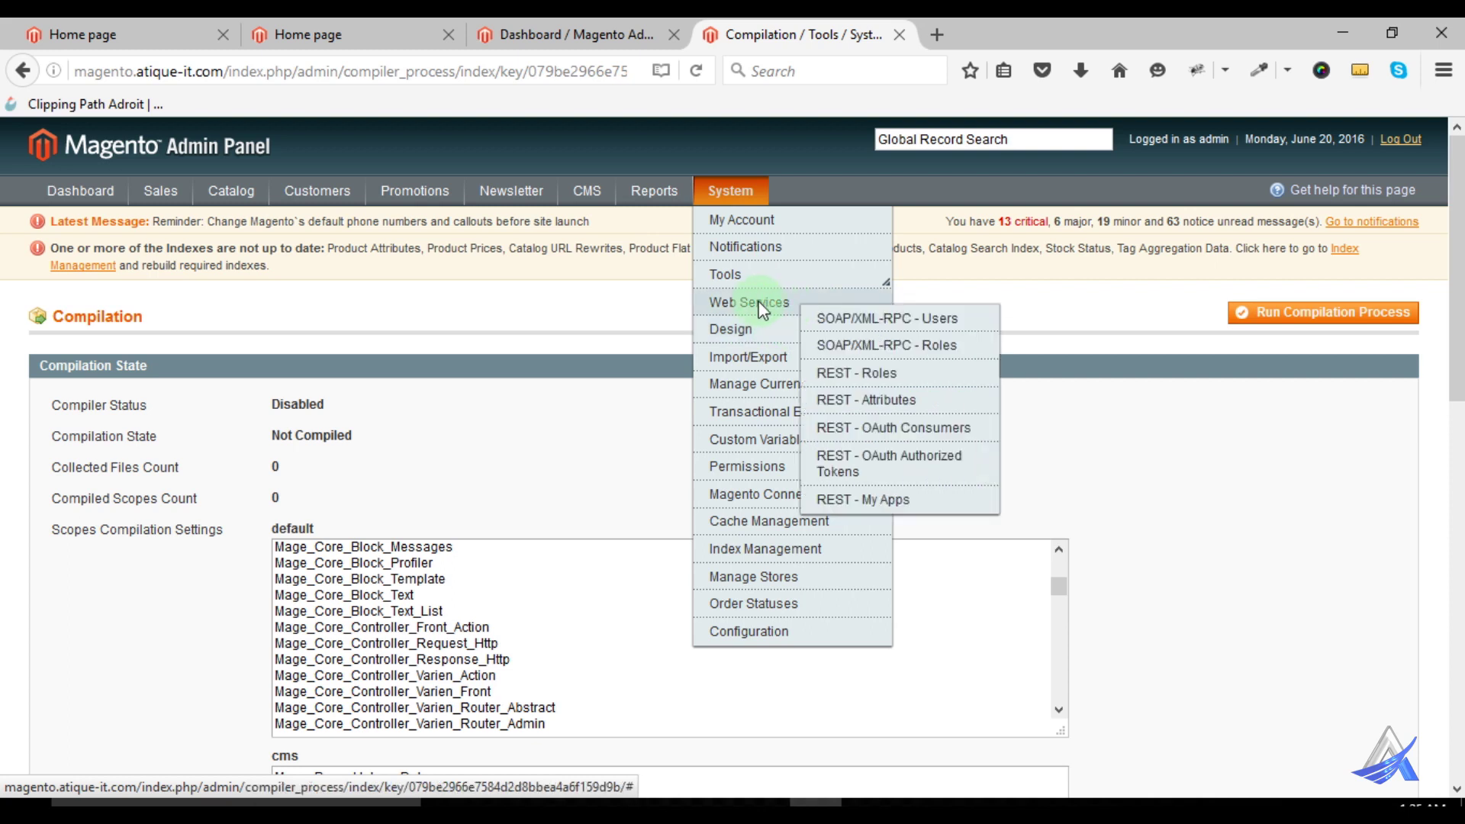
pyautogui.click(738, 337)
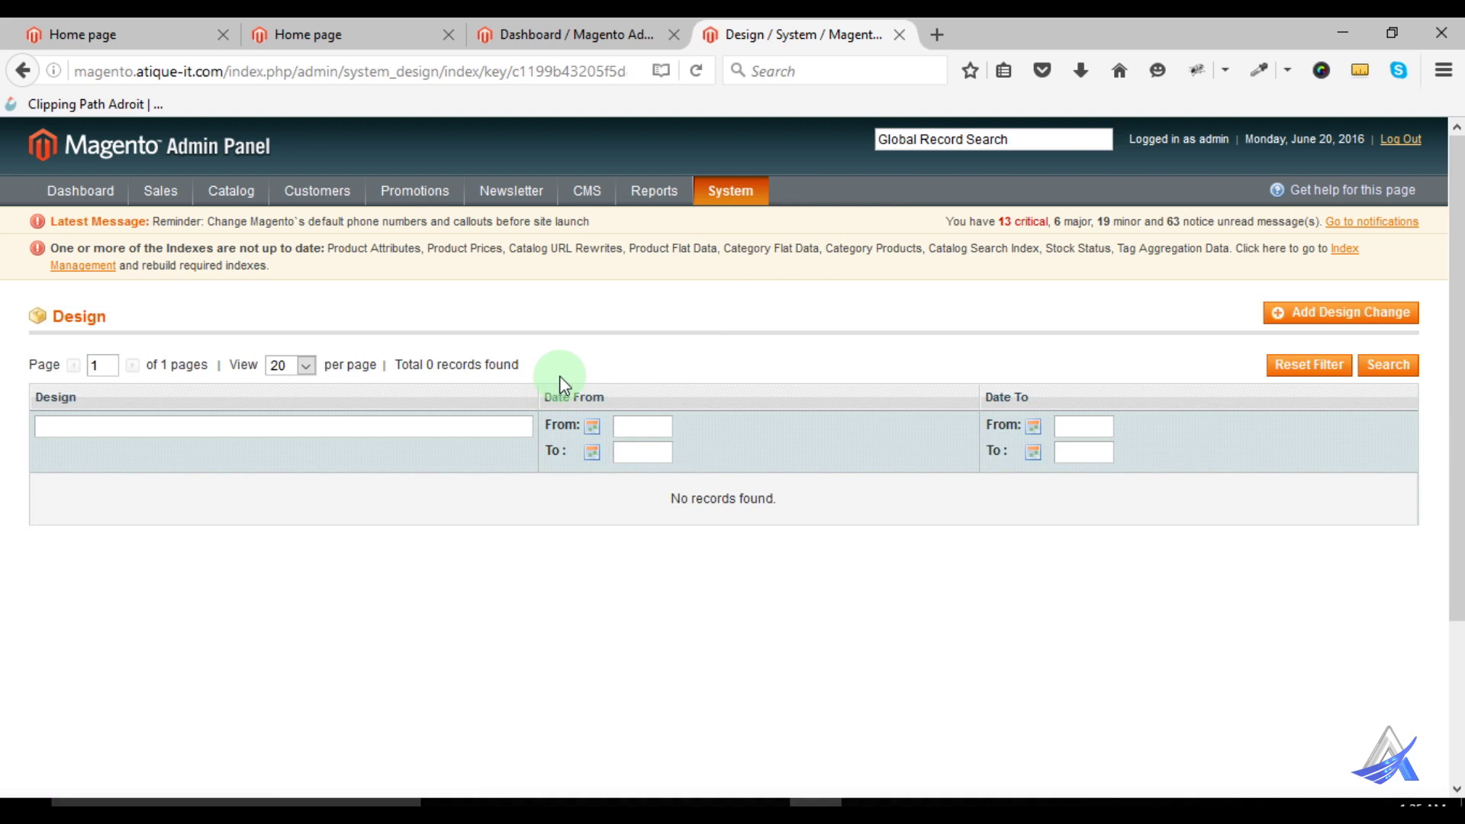
# Add a Magento 1 design change and inspect Custom Design, Date From and Date To, leaving them empty
pyautogui.click(1311, 312)
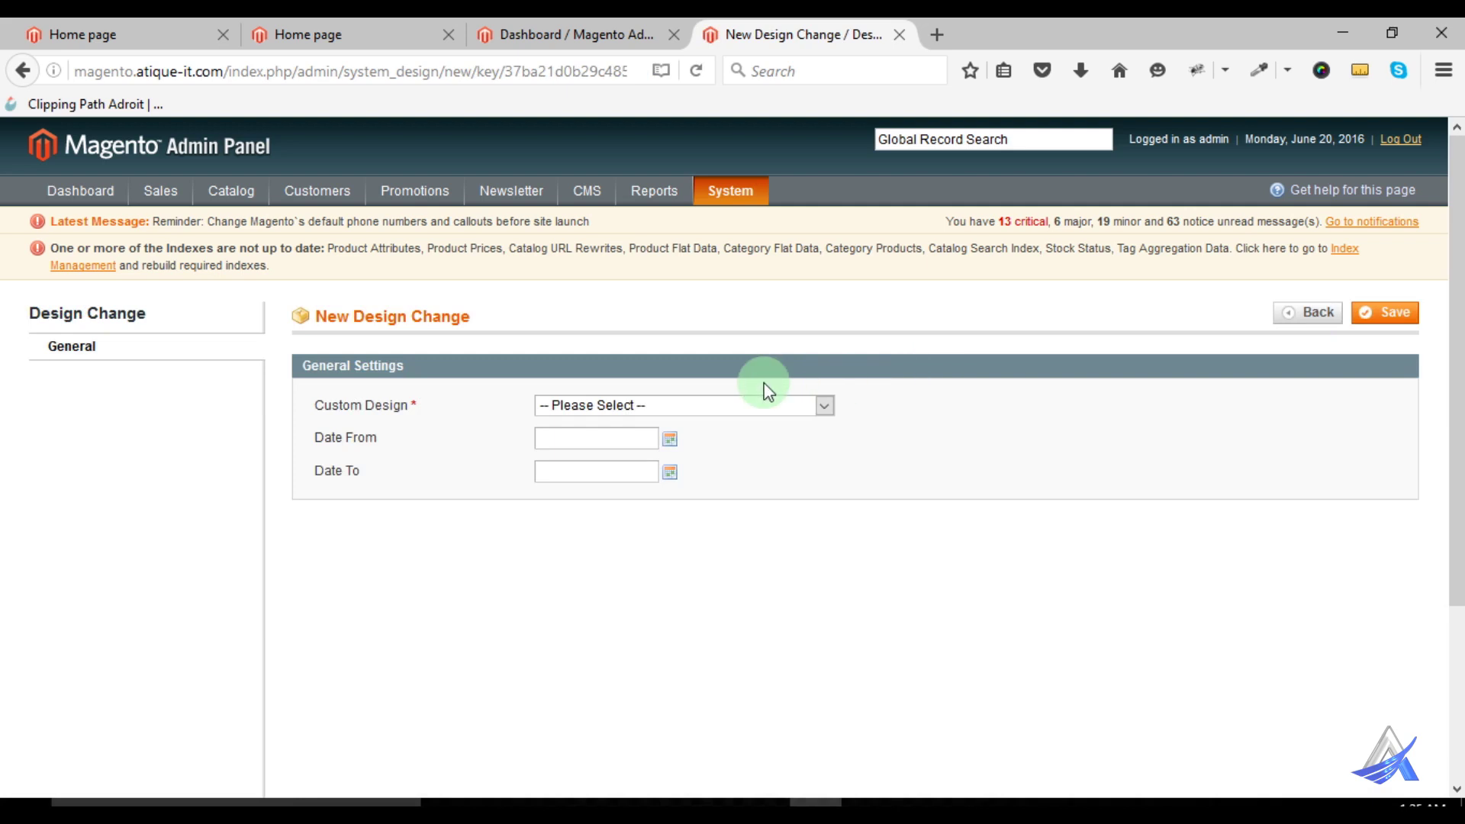
pyautogui.click(701, 405)
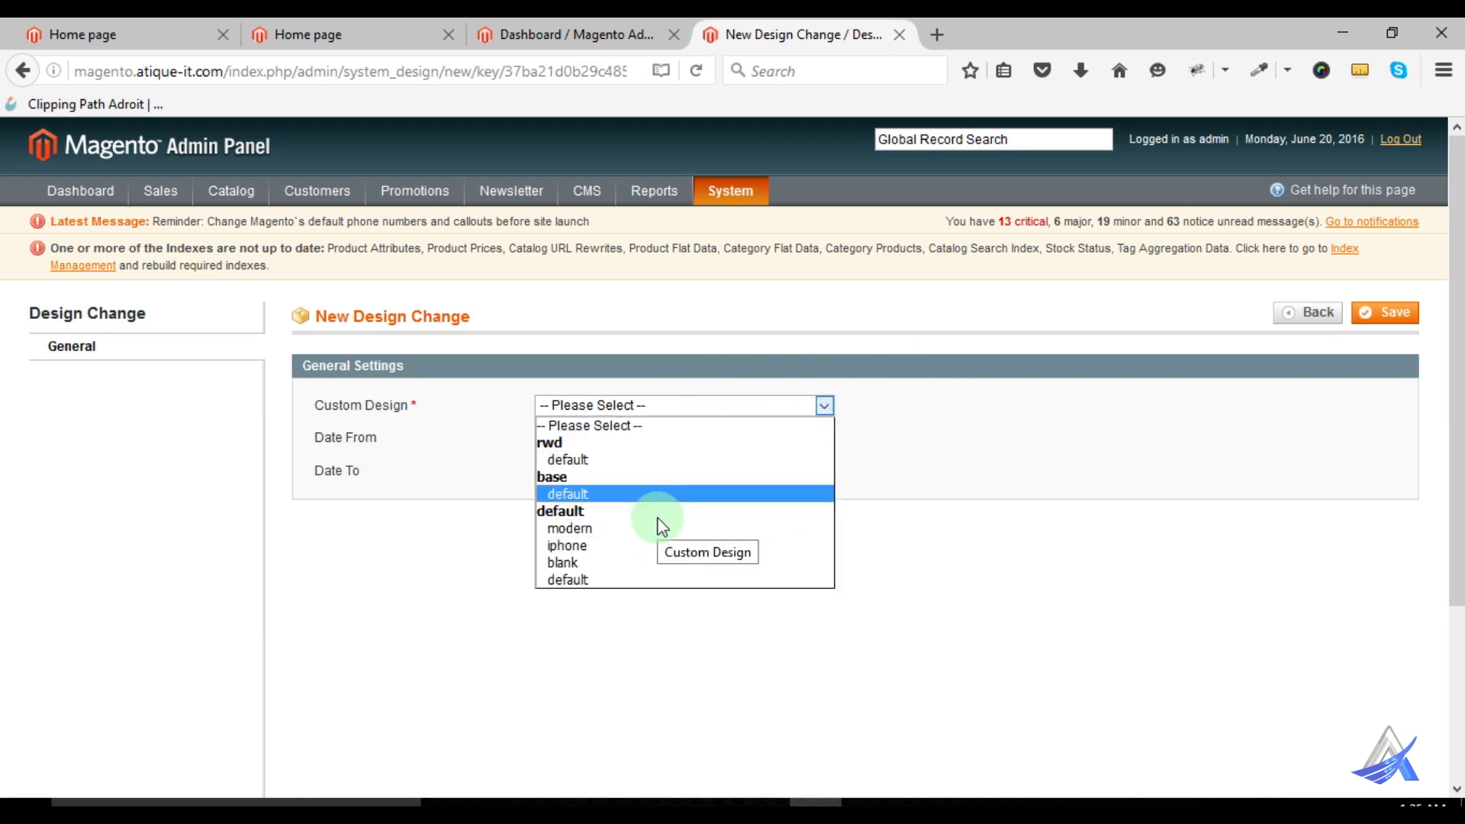
pyautogui.click(400, 578)
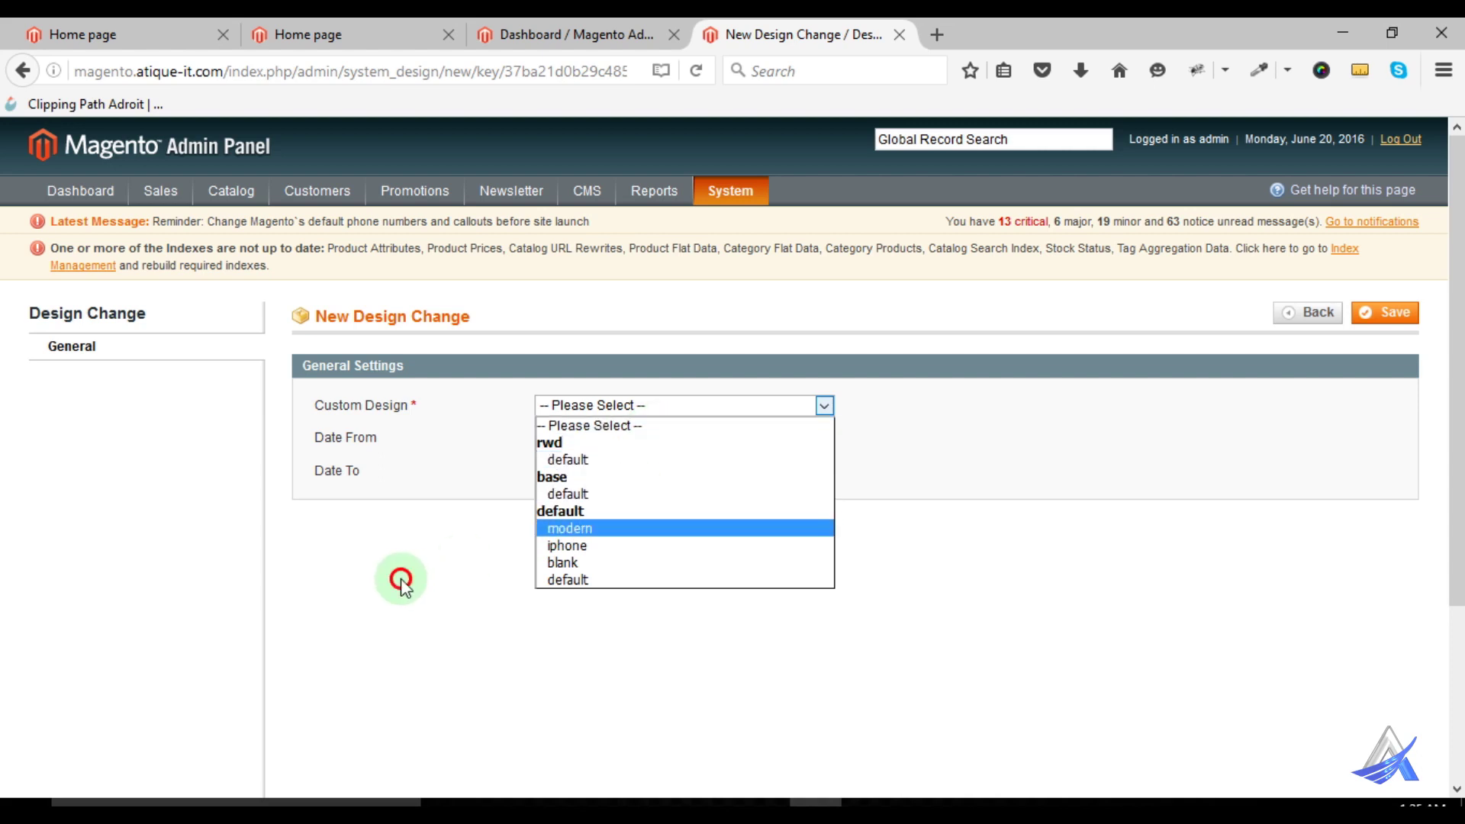
pyautogui.click(599, 438)
pyautogui.click(623, 471)
pyautogui.click(670, 439)
pyautogui.click(706, 553)
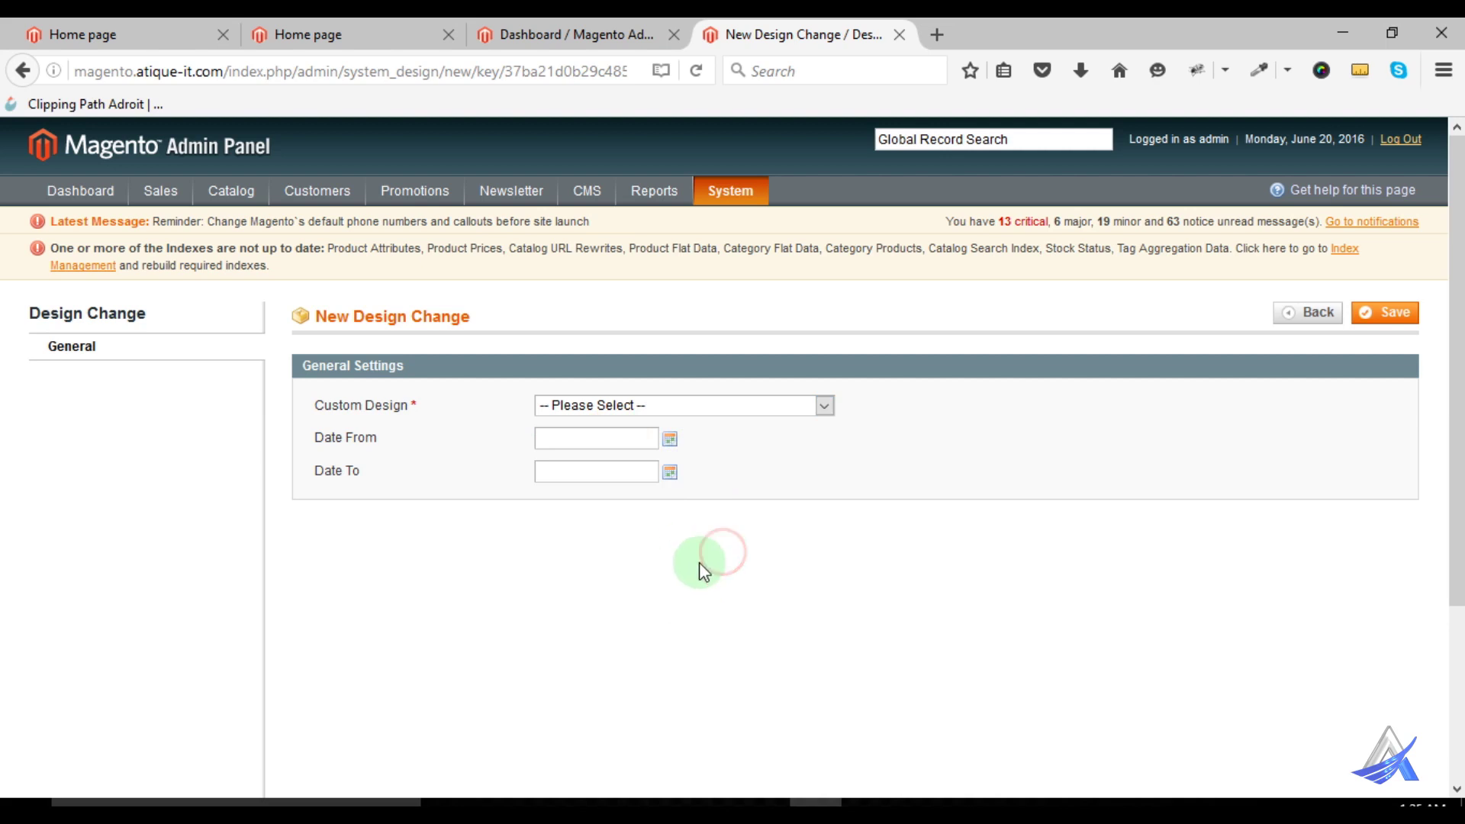
pyautogui.click(577, 38)
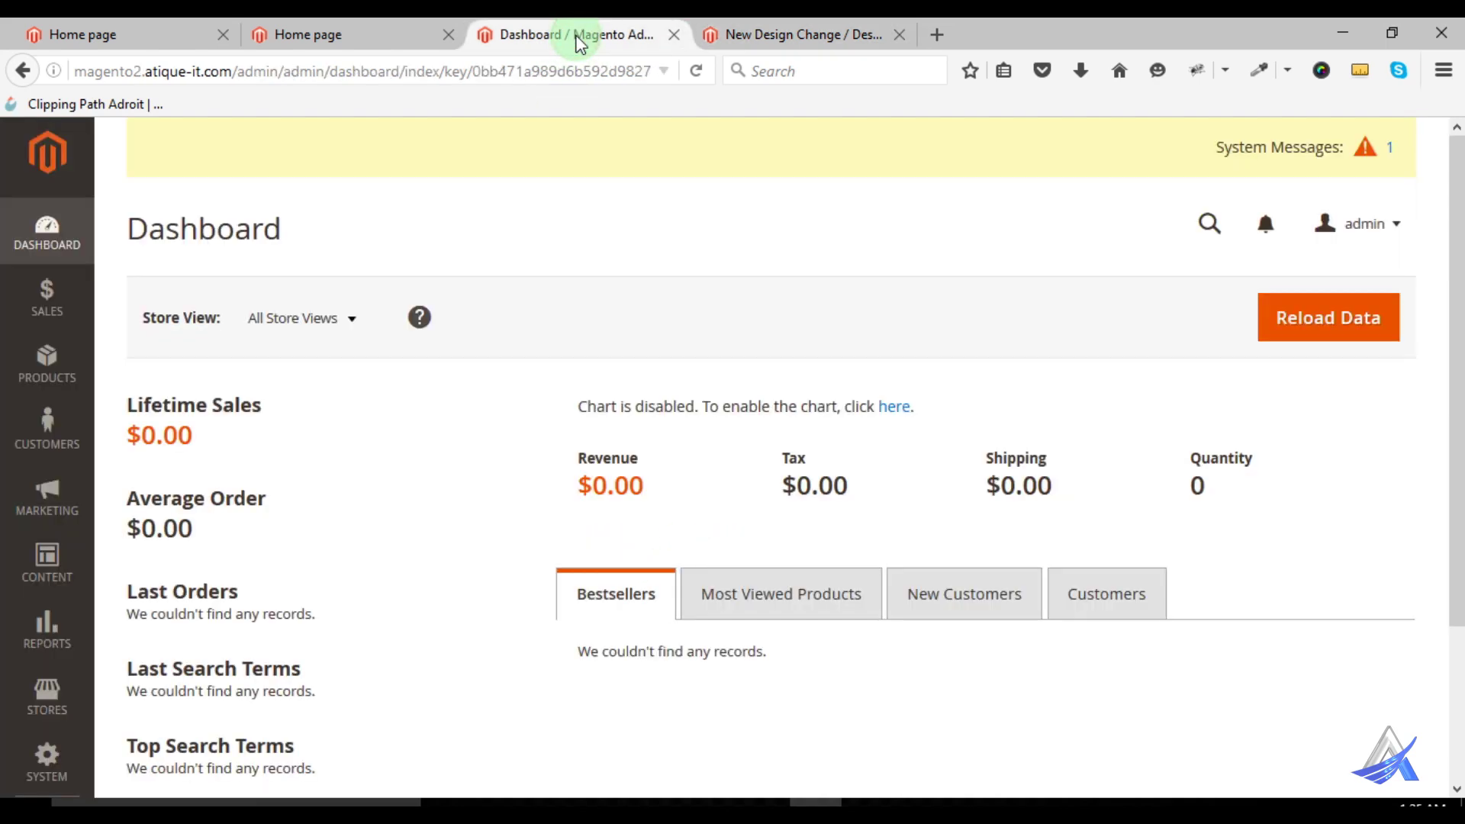
# Scroll through Magento 2's Stores and System sidebar menus, then return to the New Design Change tab
pyautogui.click(52, 701)
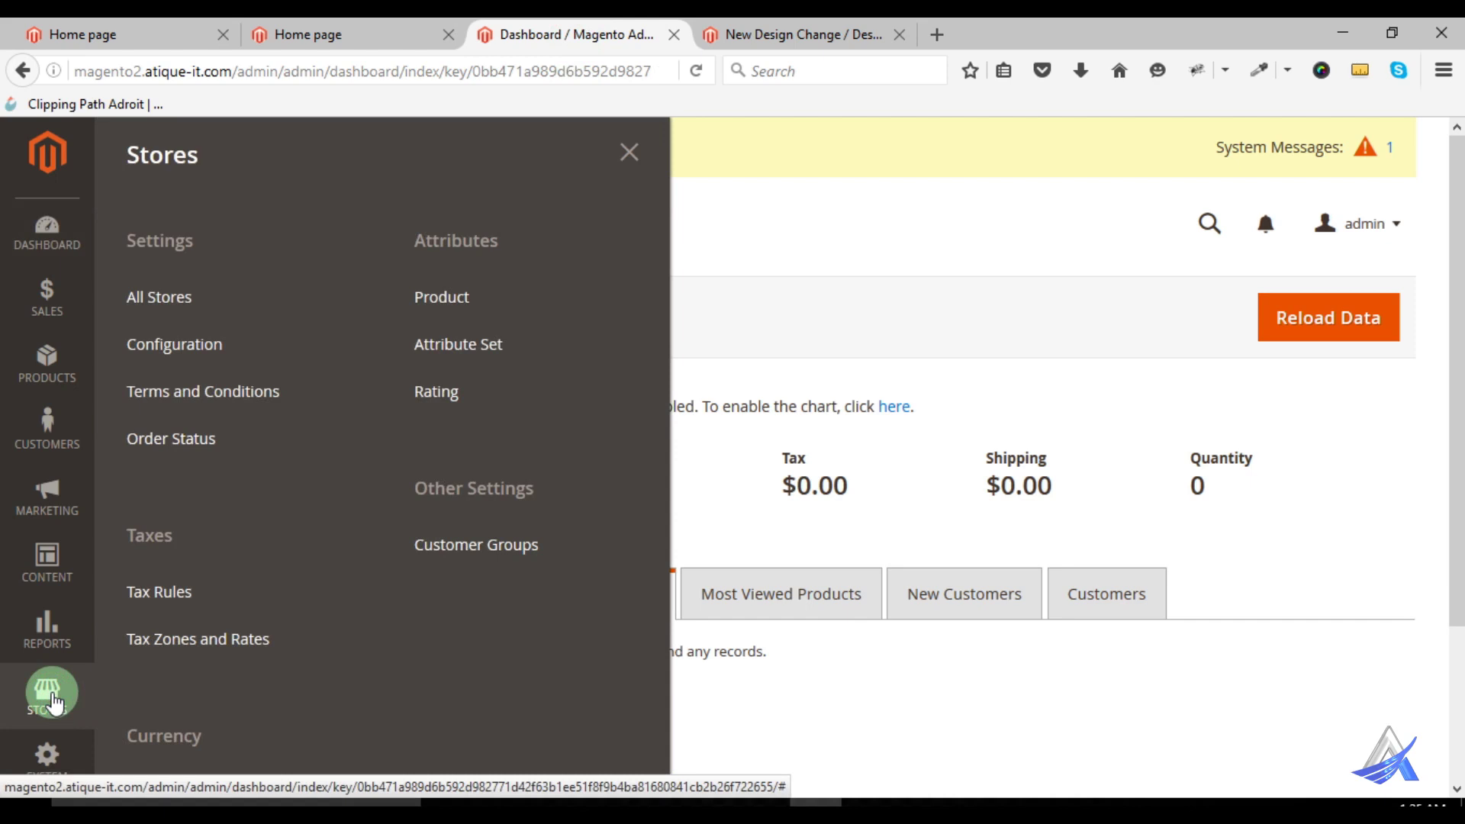
pyautogui.scroll(-3, 259, 626)
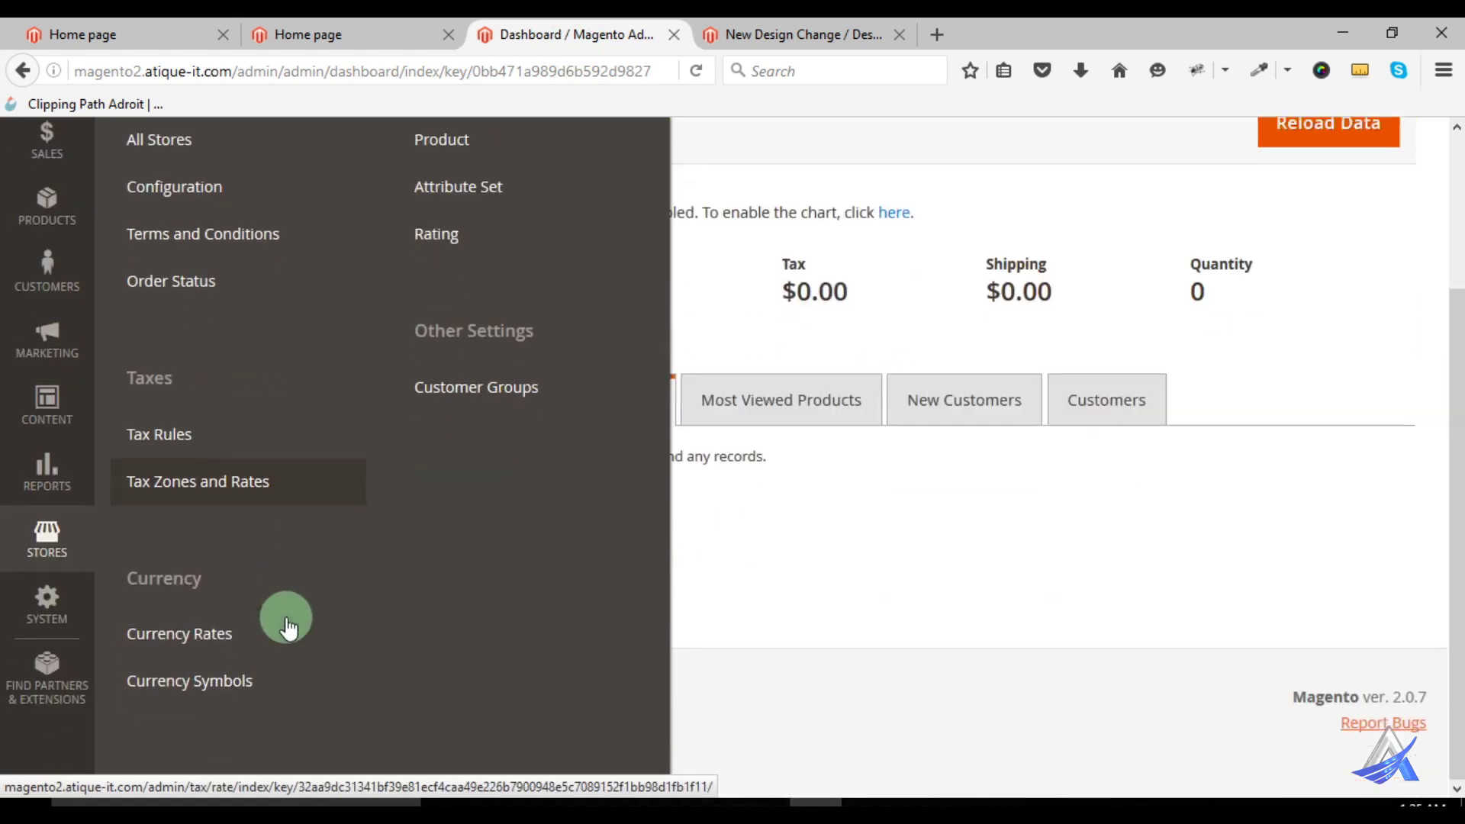
pyautogui.click(61, 622)
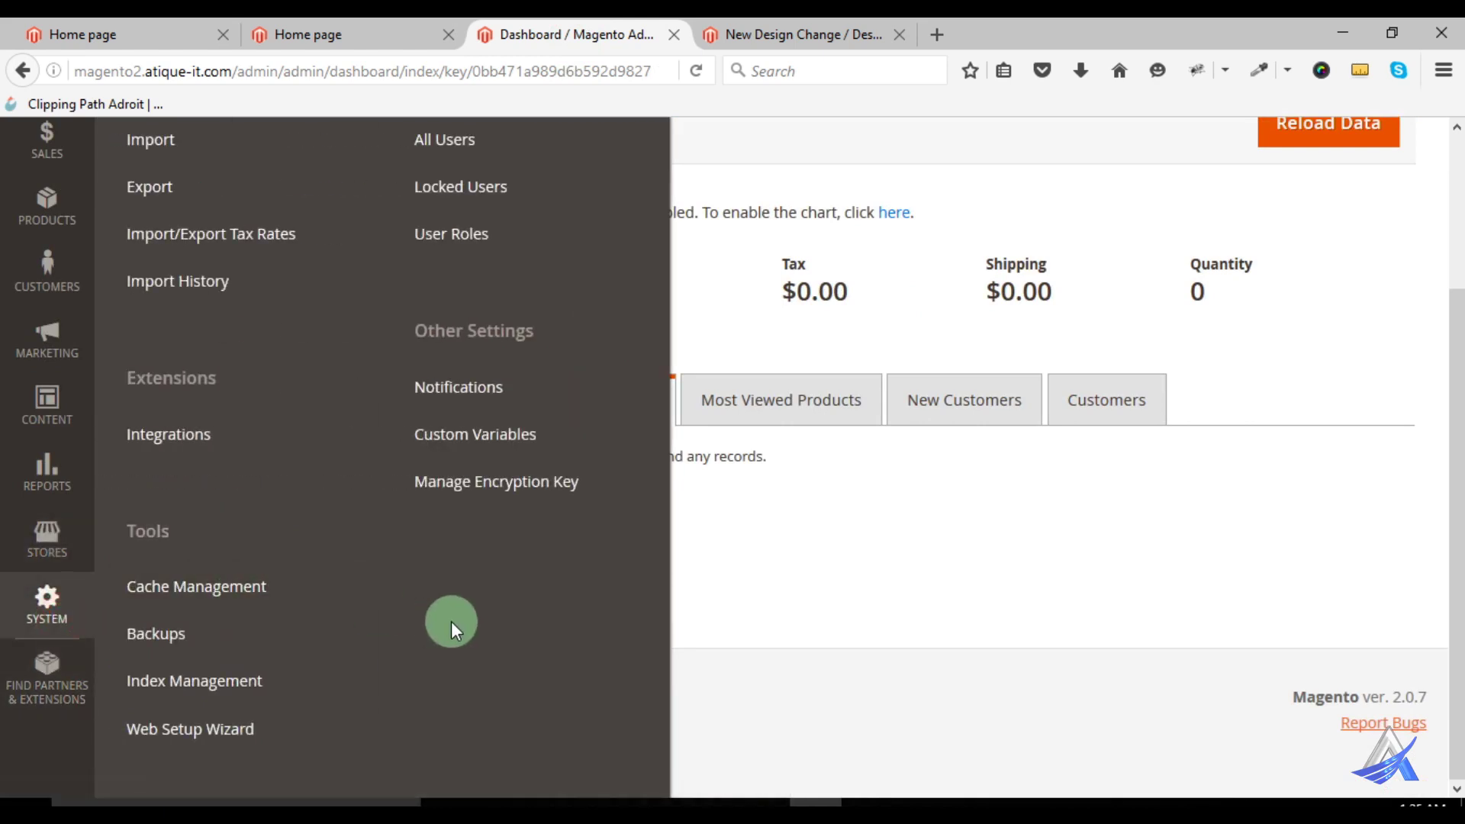
pyautogui.scroll(2, 446, 621)
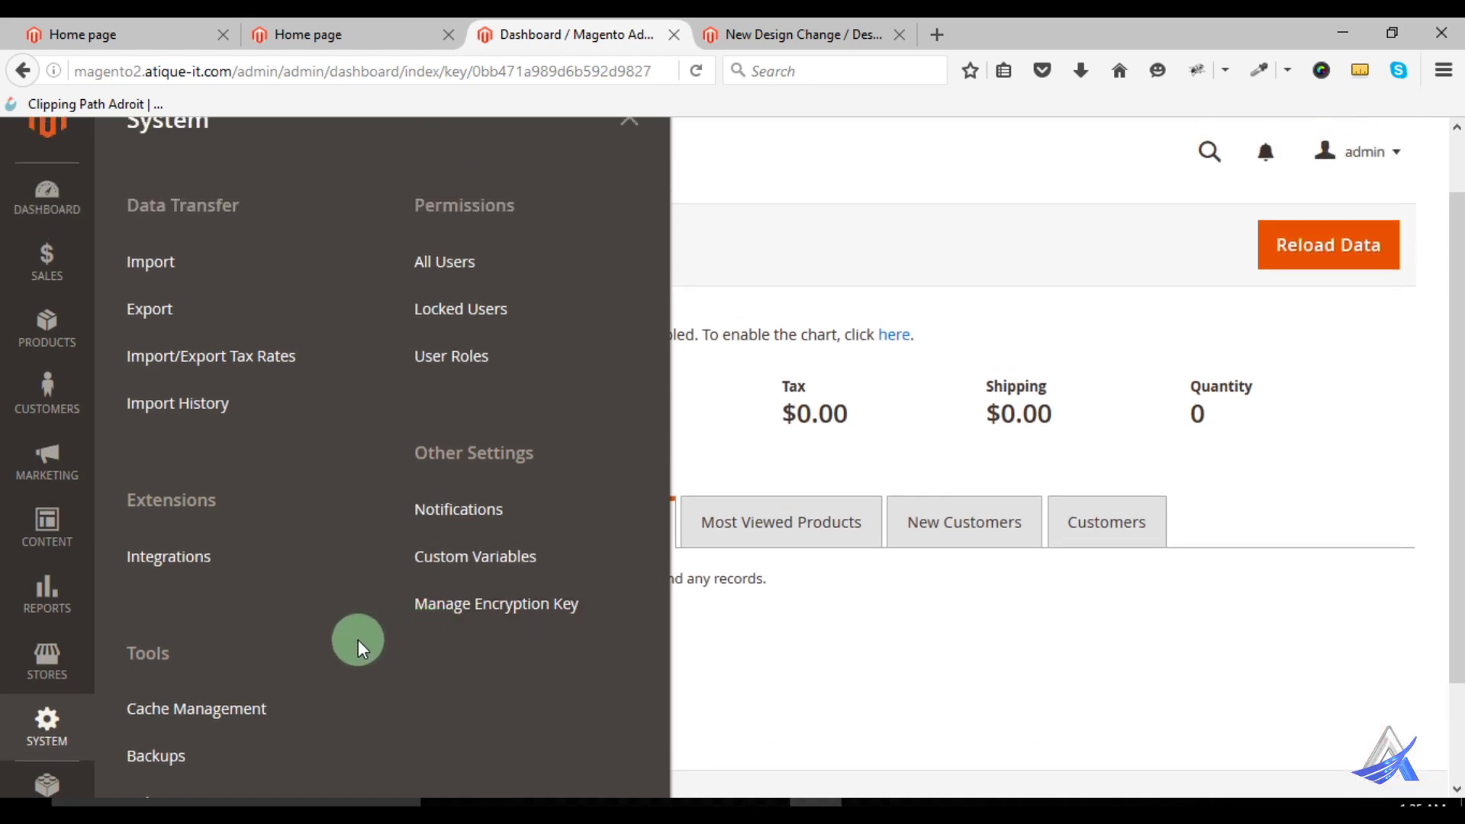
pyautogui.scroll(-2, 377, 592)
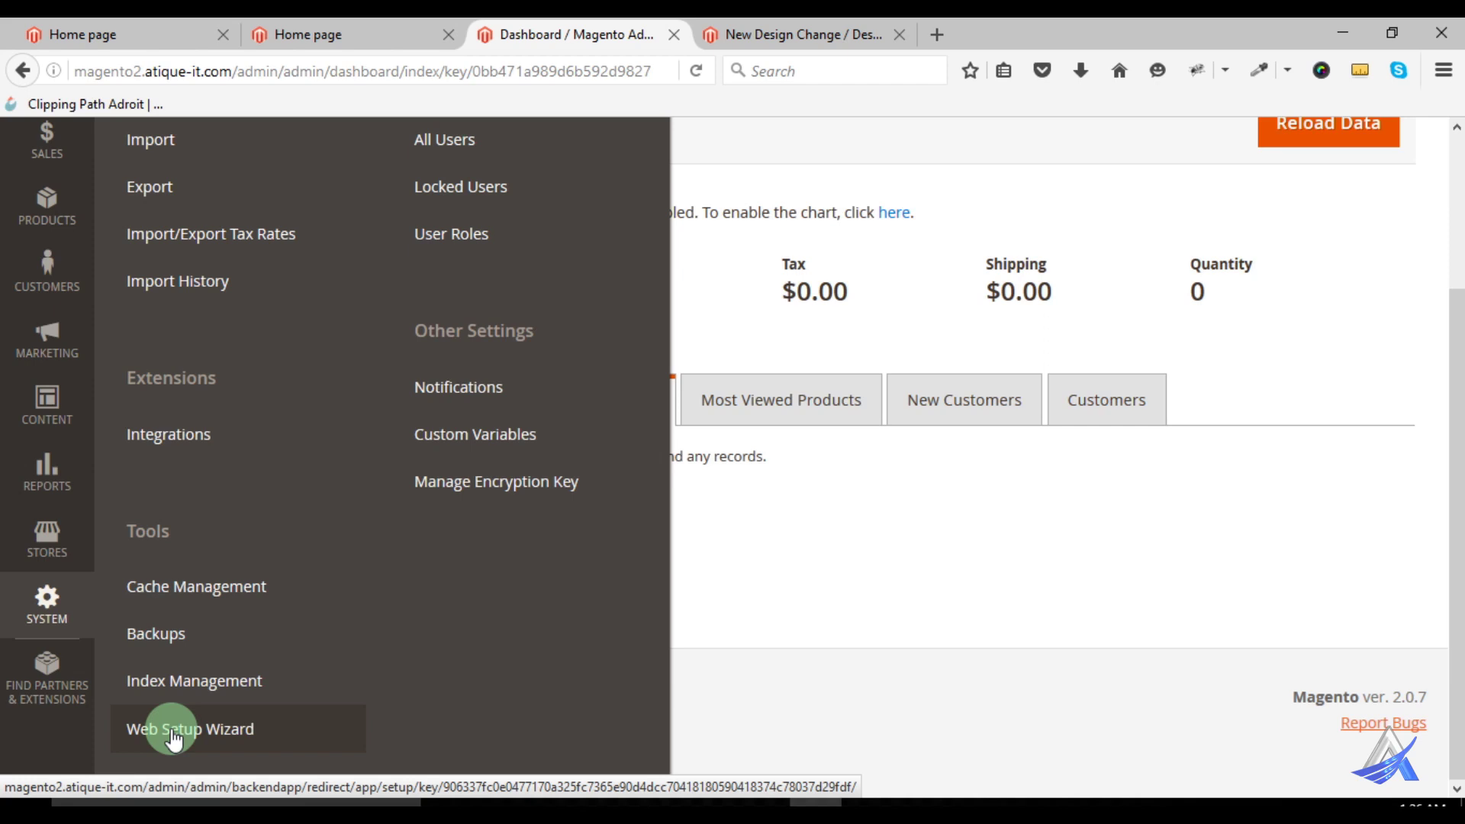
pyautogui.click(763, 36)
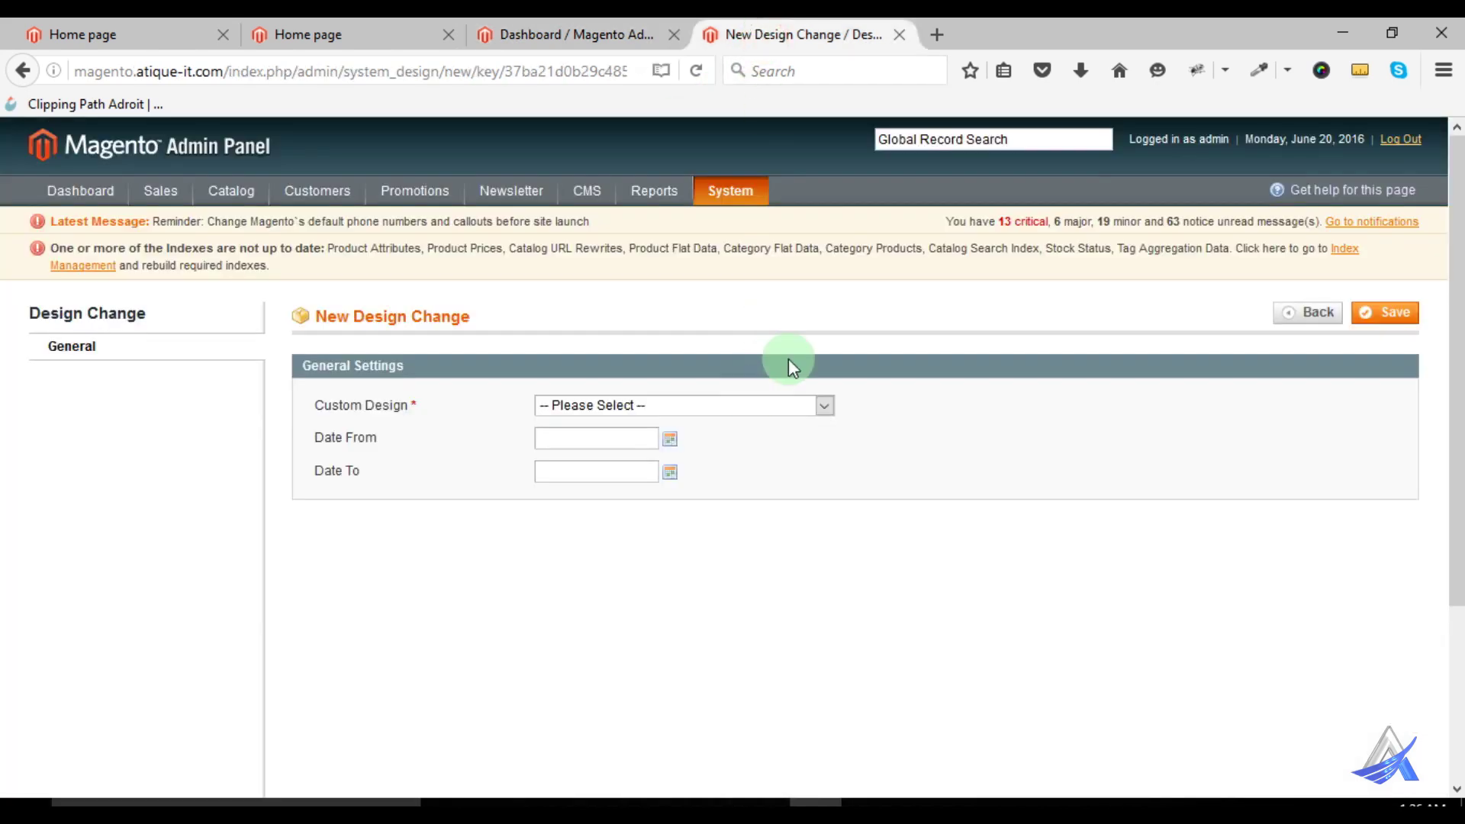
# Open Magento 1 Import with entity type Products and highlight the upload size limit notice
pyautogui.moveTo(722, 185)
pyautogui.moveTo(767, 357)
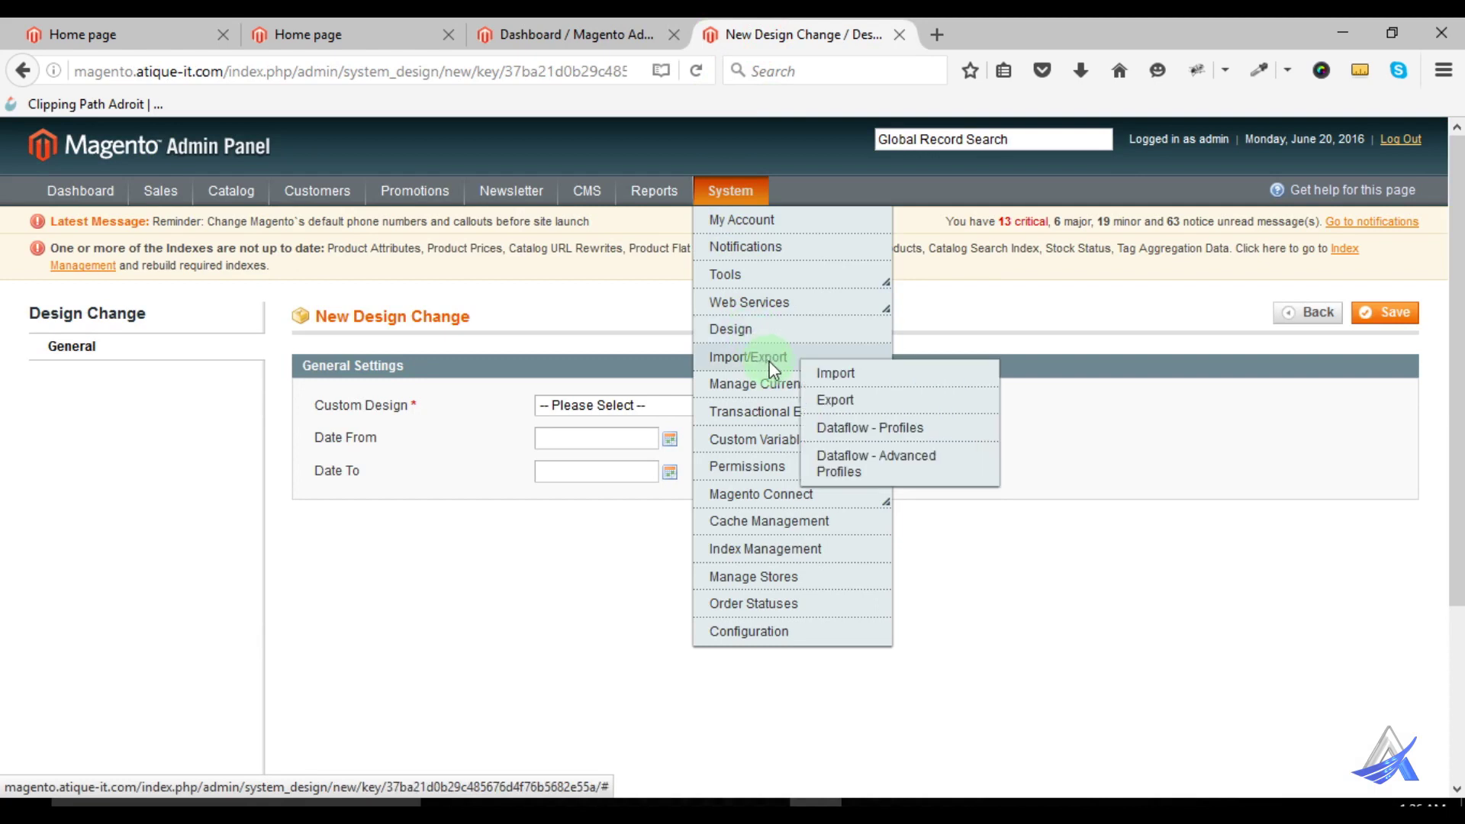
pyautogui.click(839, 375)
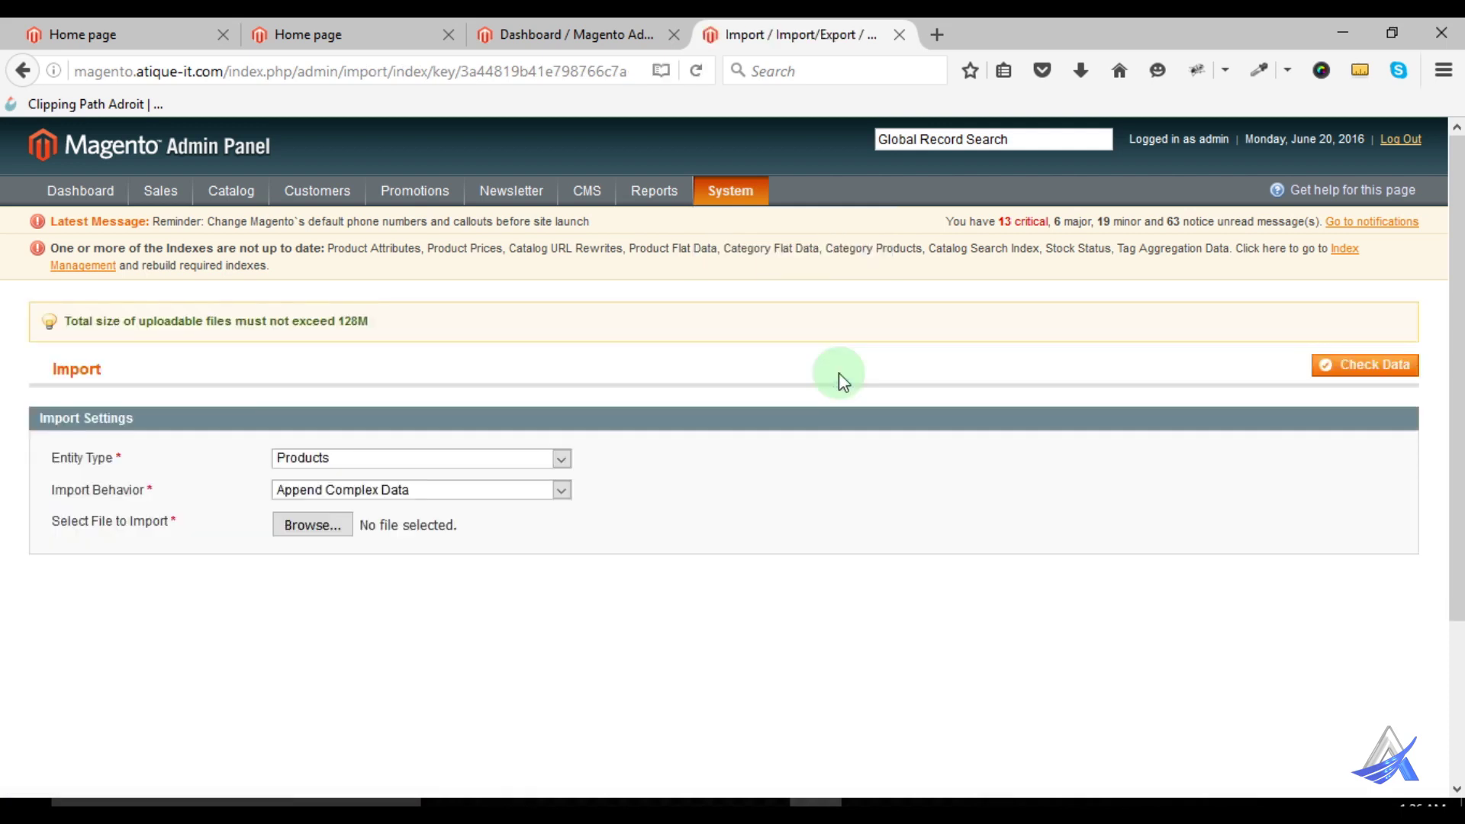
pyautogui.click(539, 459)
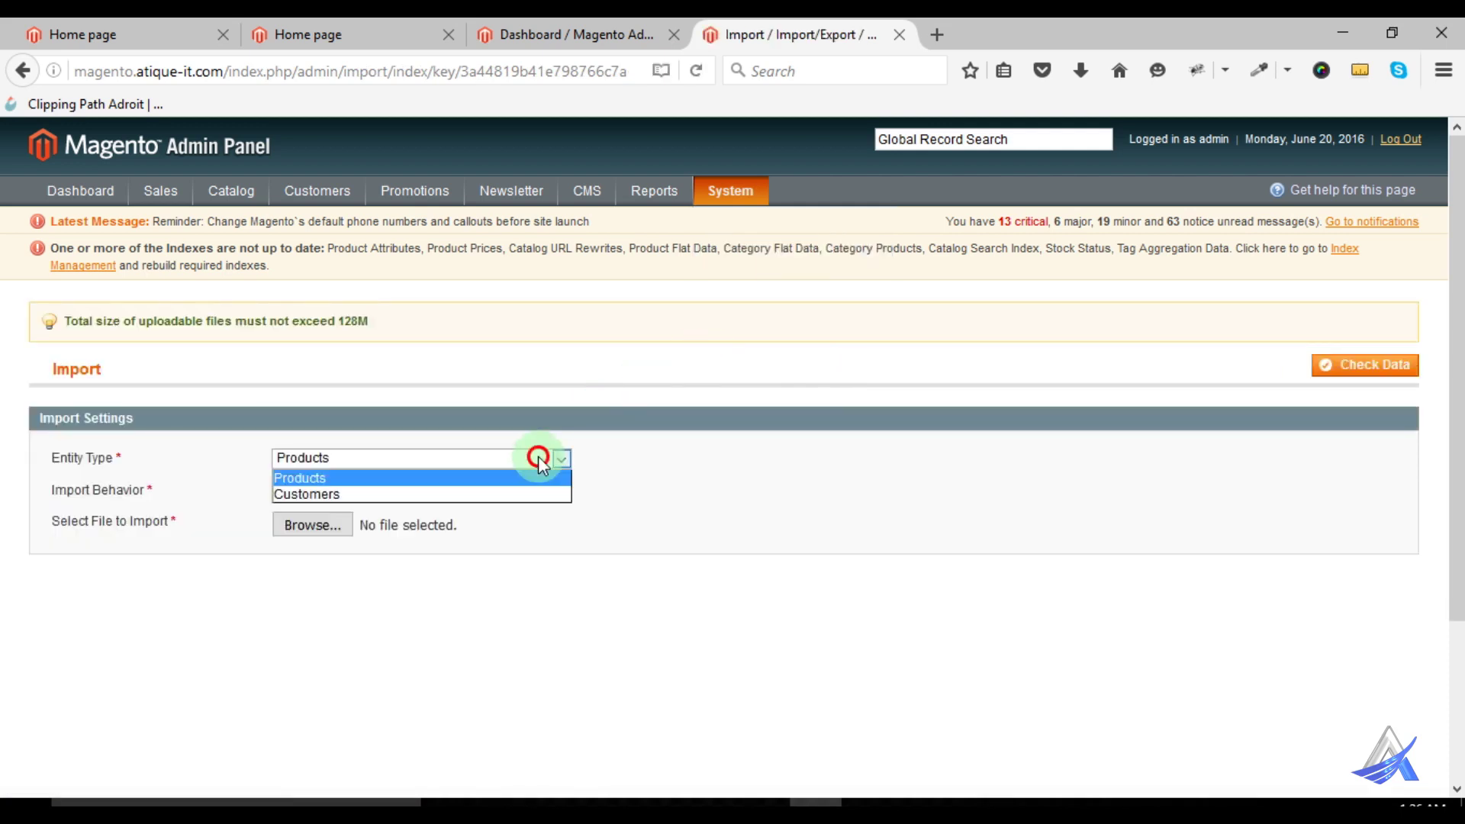
pyautogui.click(646, 491)
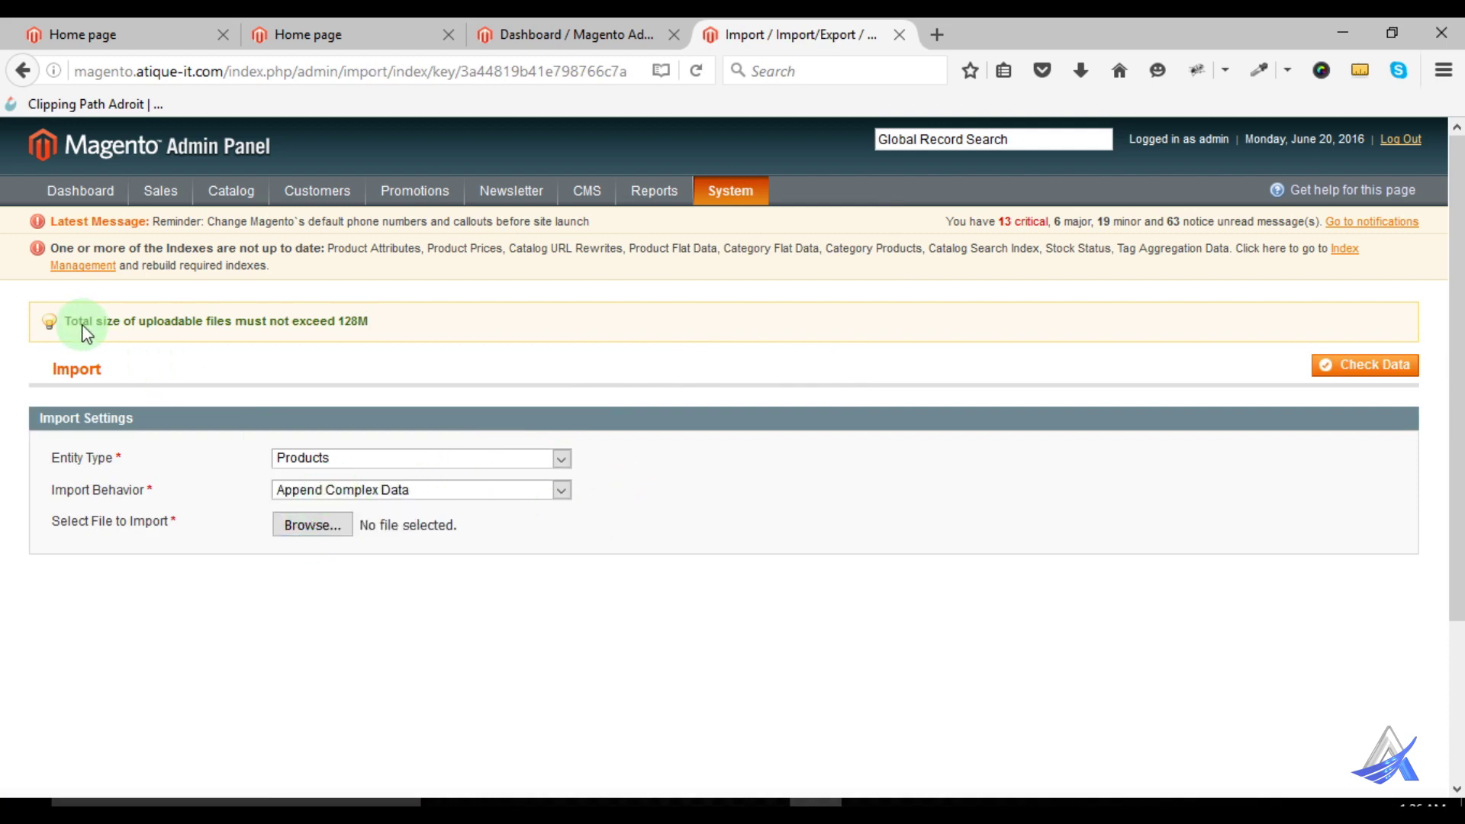
pyautogui.moveTo(70, 320); pyautogui.dragTo(372, 319)
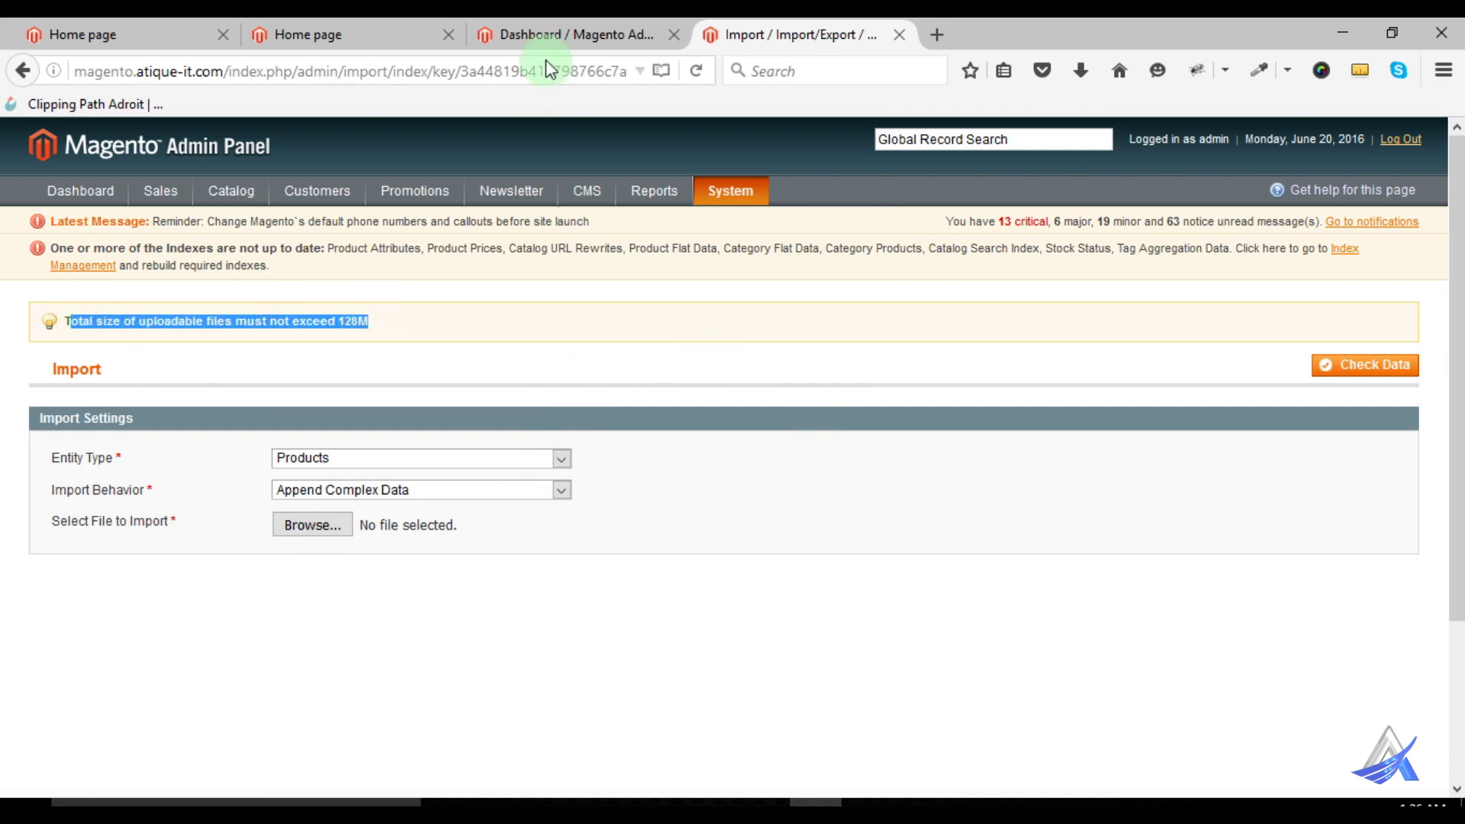
# Glance at the Magento 2 admin, then return to the Magento 1 Import page with its 128M limit
pyautogui.click(560, 34)
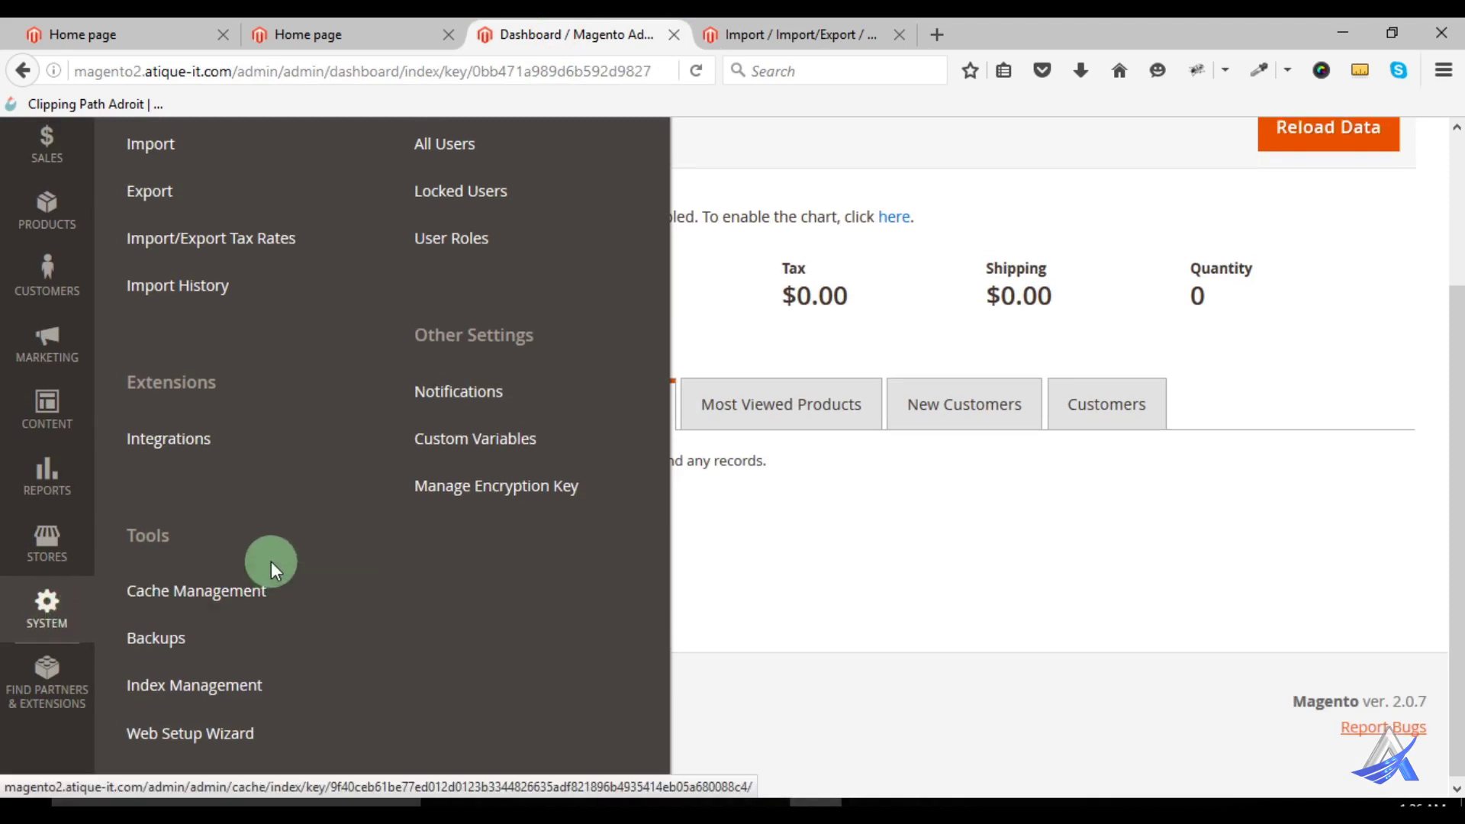
pyautogui.scroll(2, 275, 565)
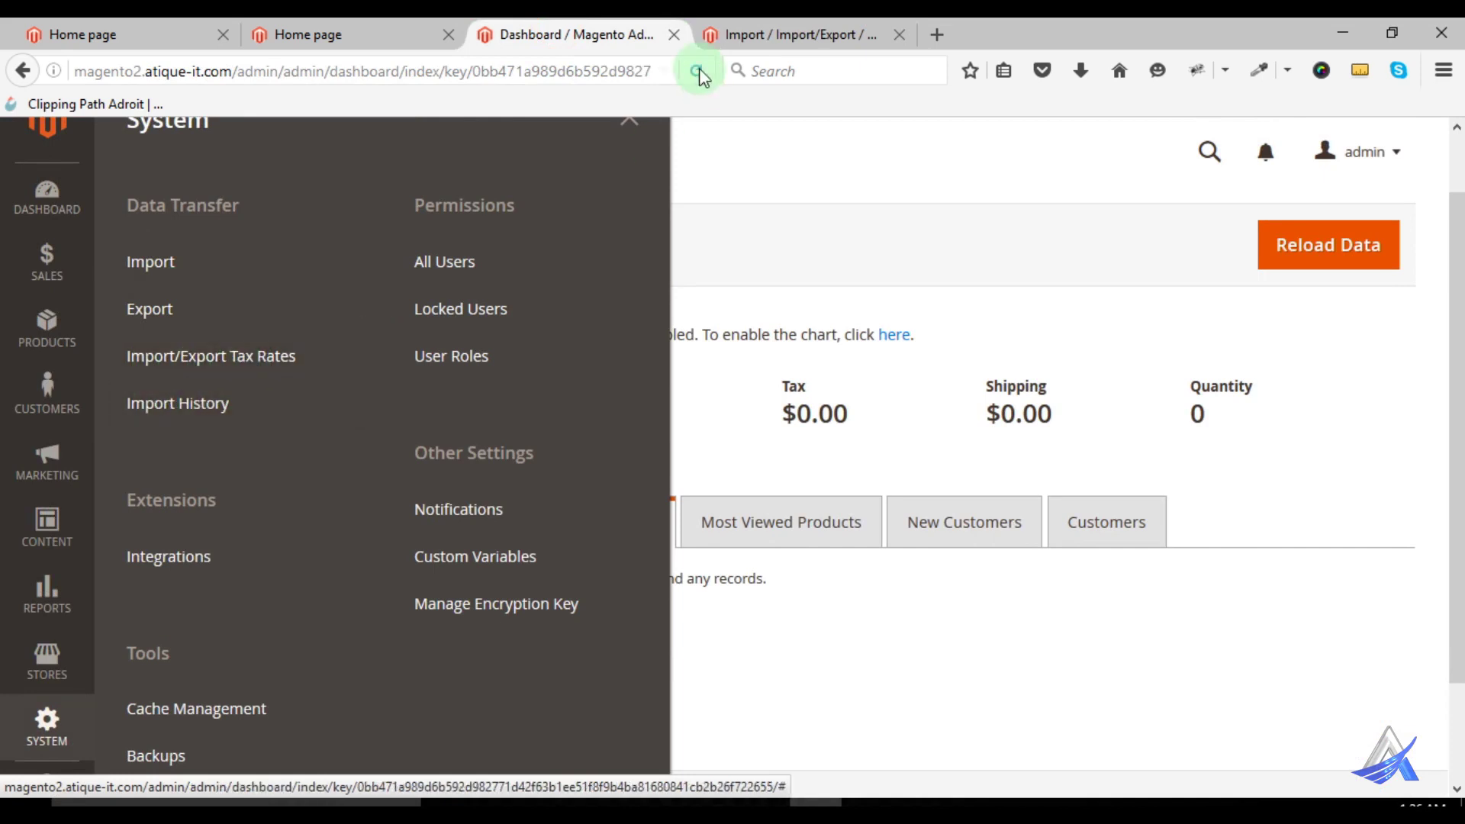
pyautogui.click(776, 25)
pyautogui.click(235, 318)
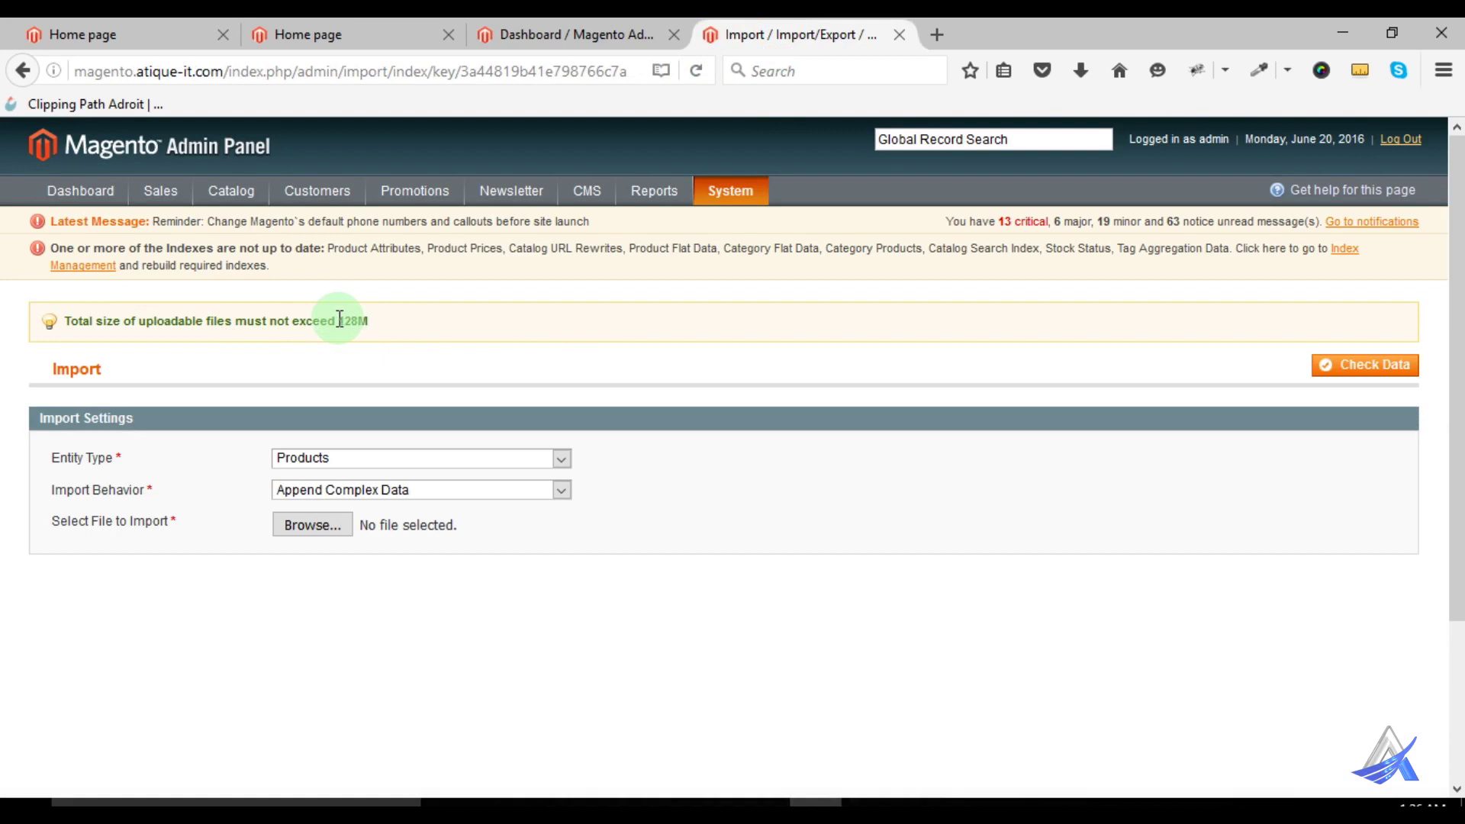
pyautogui.moveTo(338, 318); pyautogui.dragTo(367, 319)
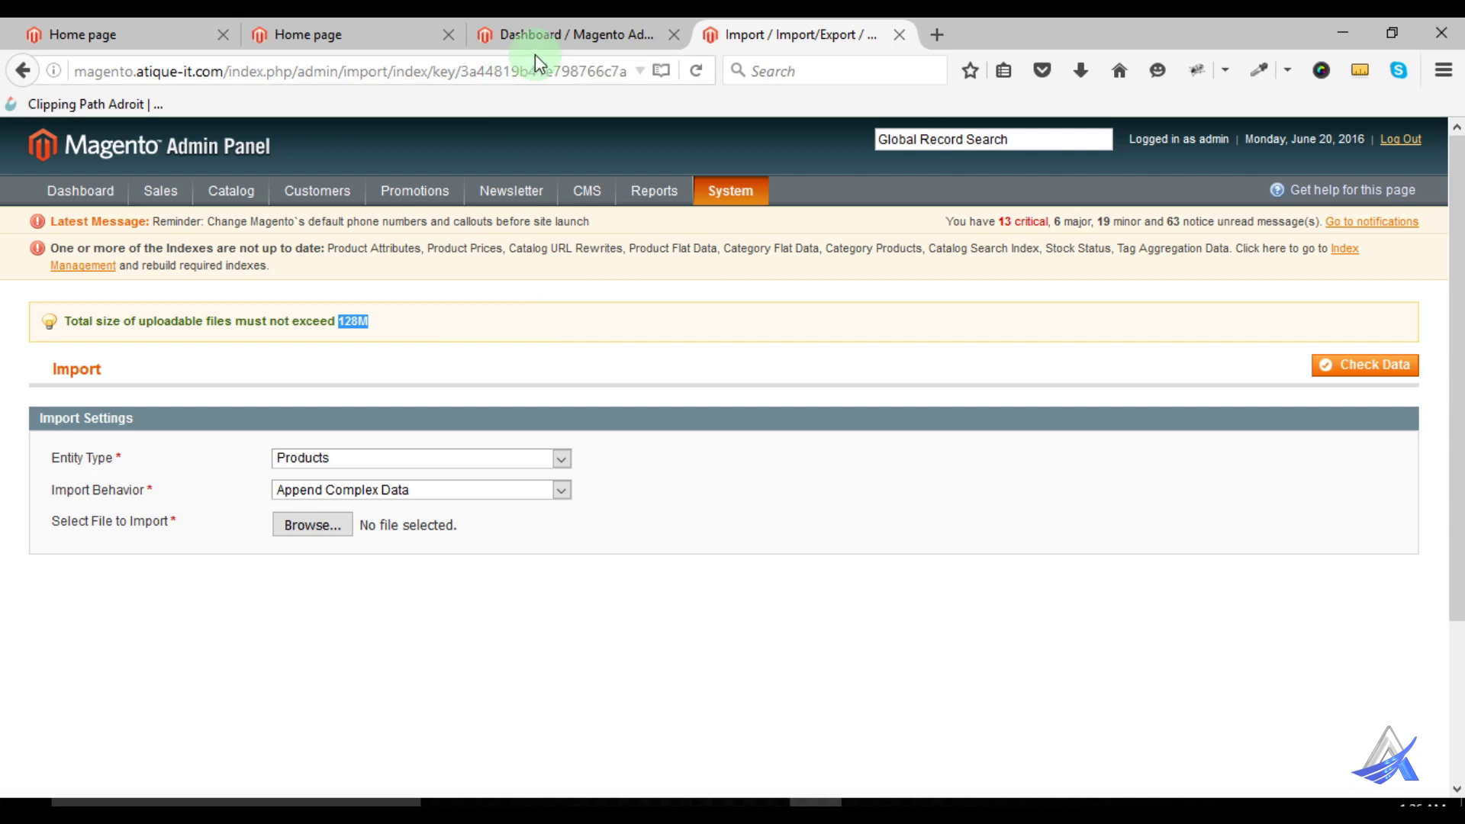
pyautogui.moveTo(730, 193)
pyautogui.moveTo(790, 354)
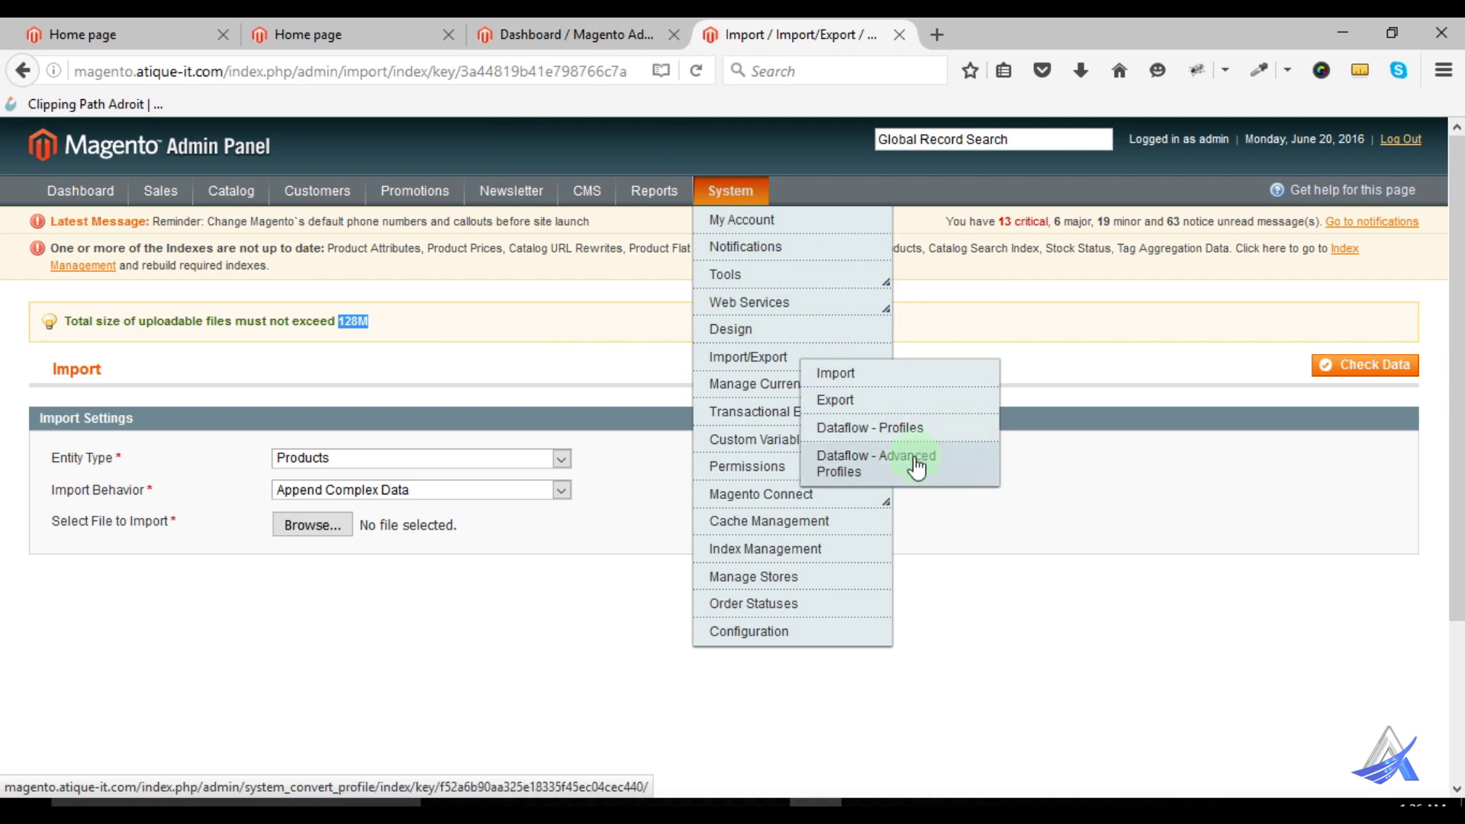
# Open Currency Rates in Magento 1 and, via Stores > Currency Rates, in Magento 2
pyautogui.moveTo(770, 393)
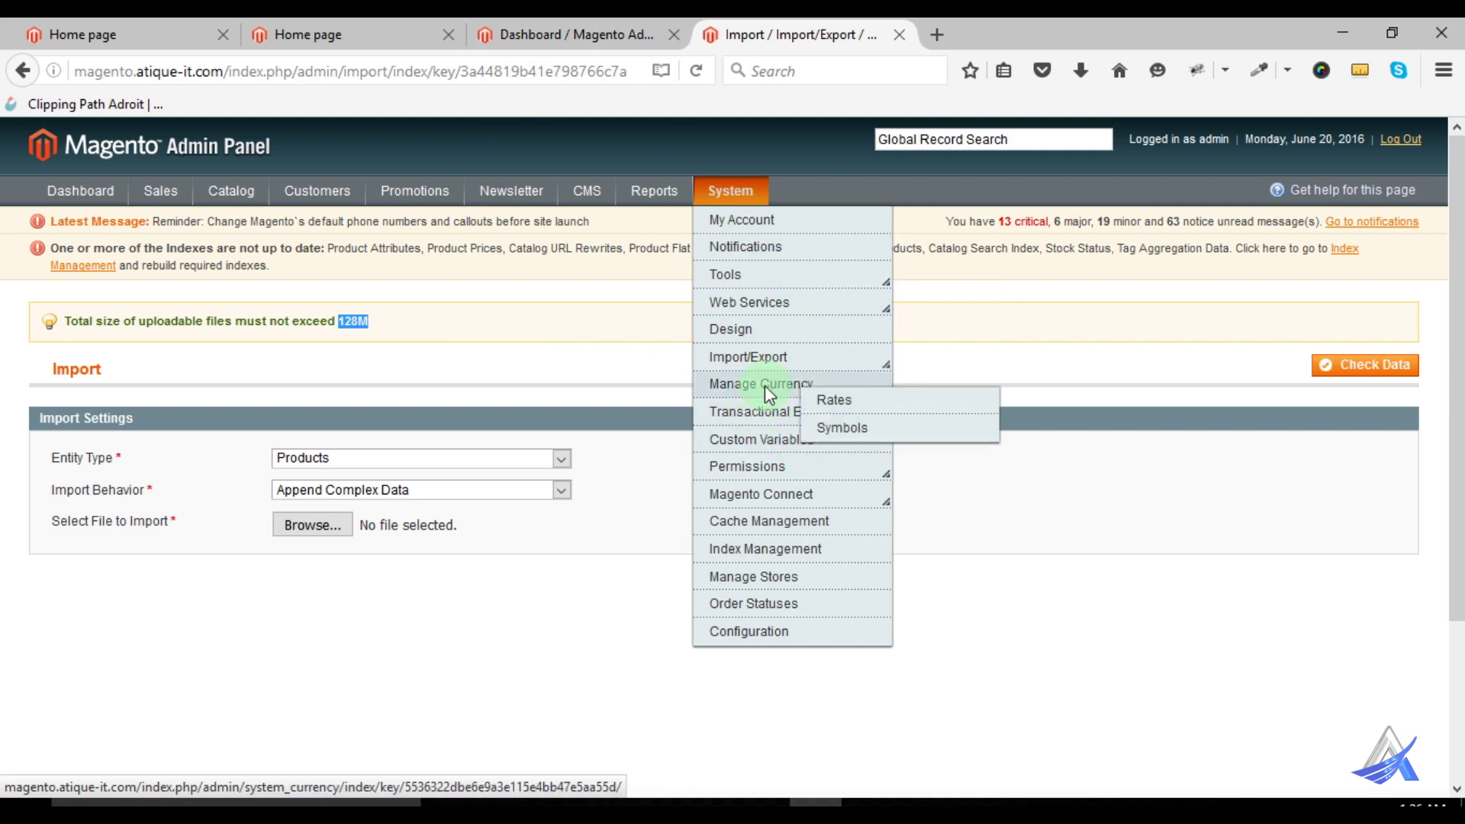
pyautogui.click(844, 402)
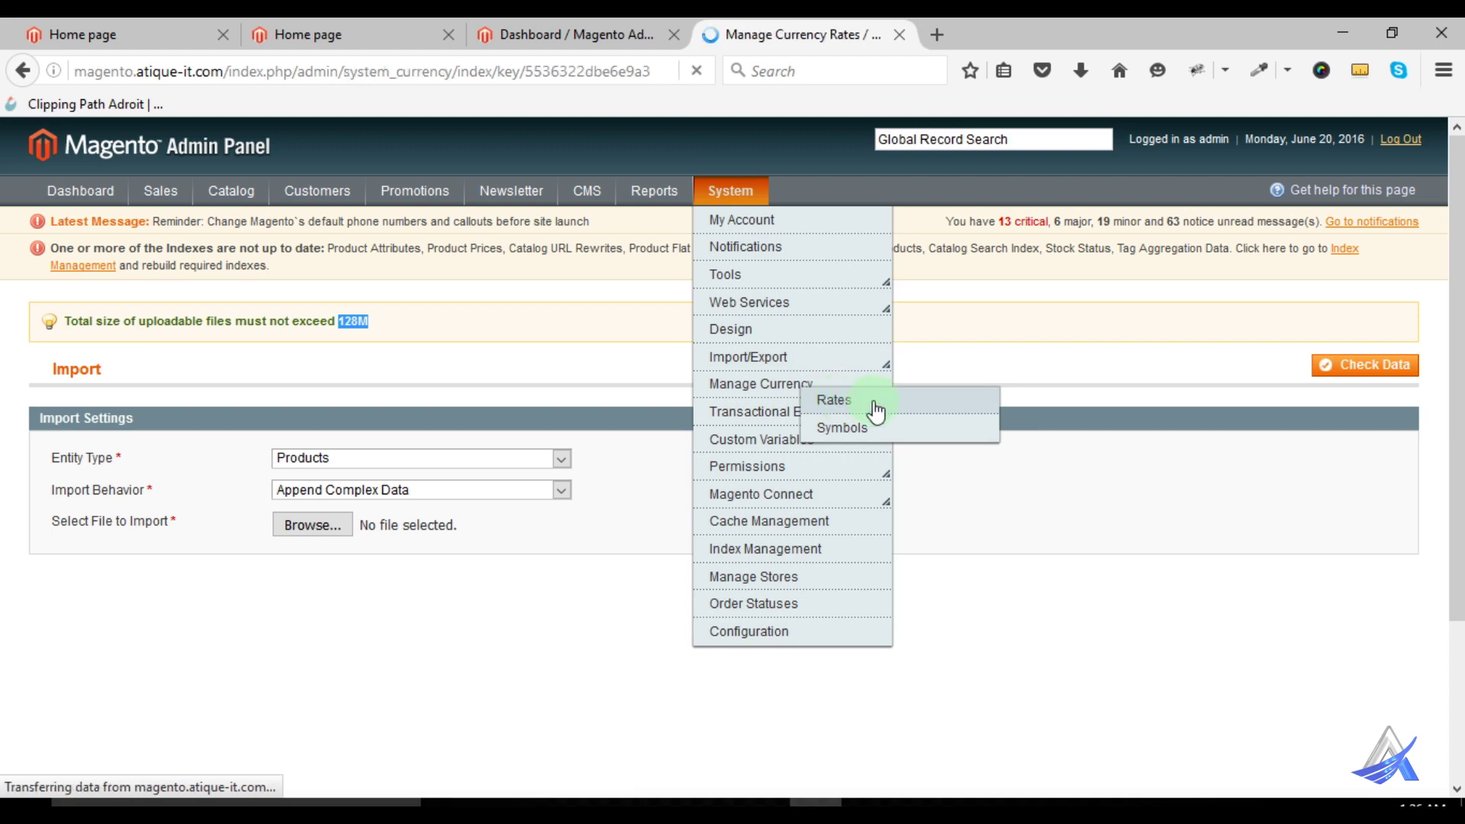
pyautogui.click(576, 34)
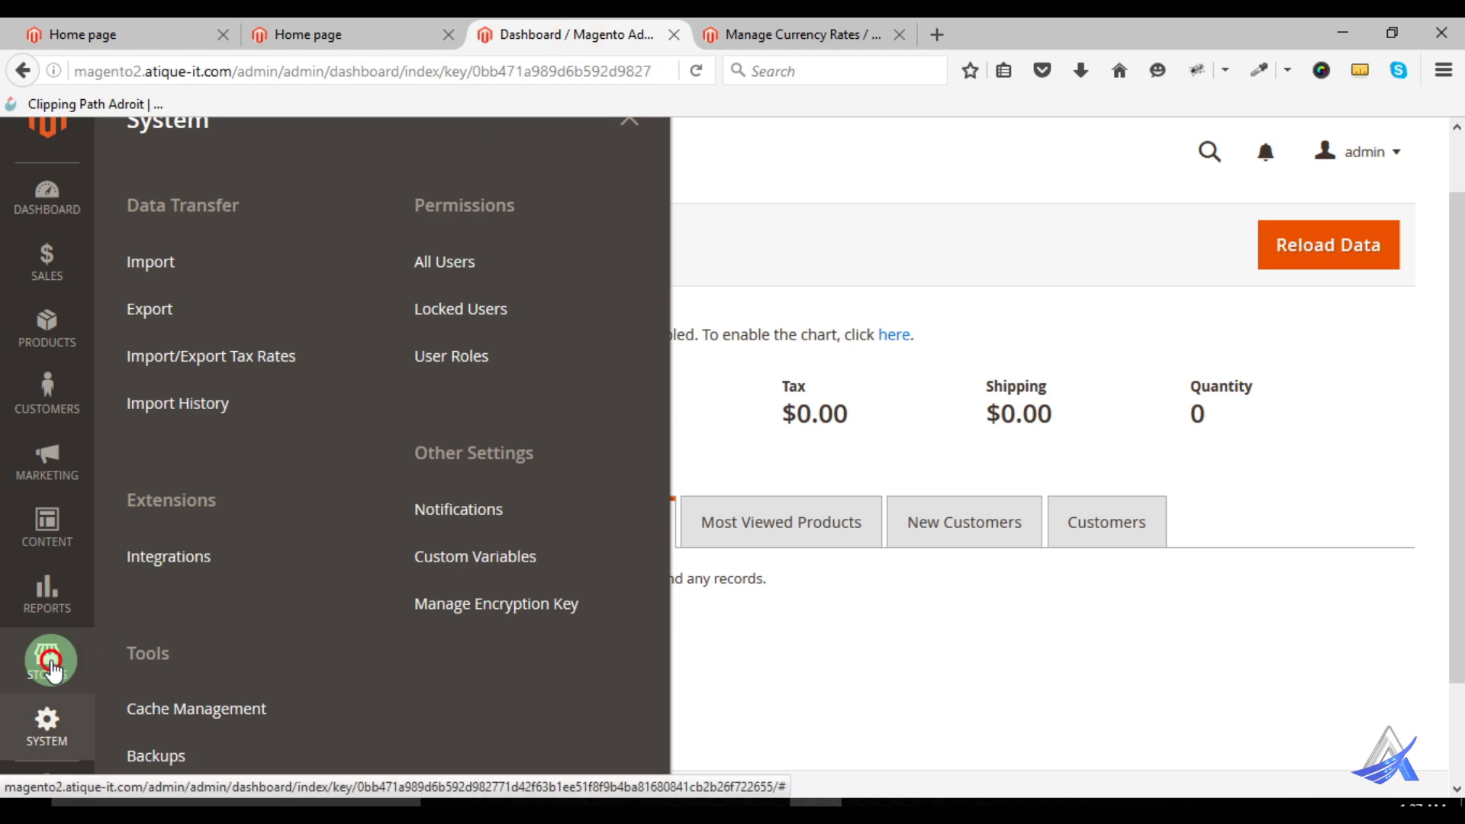
pyautogui.click(50, 667)
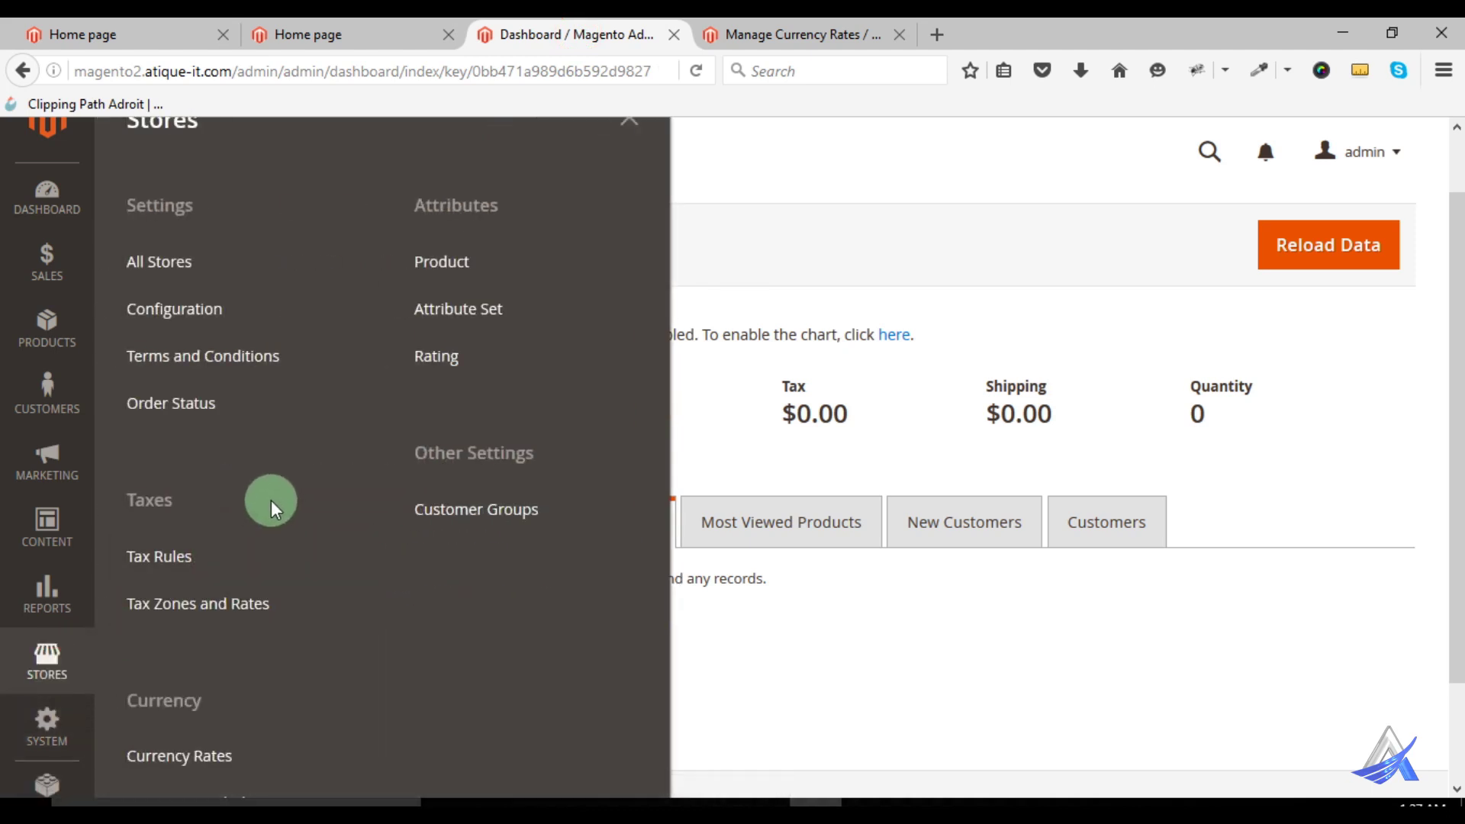
pyautogui.scroll(-3, 273, 500)
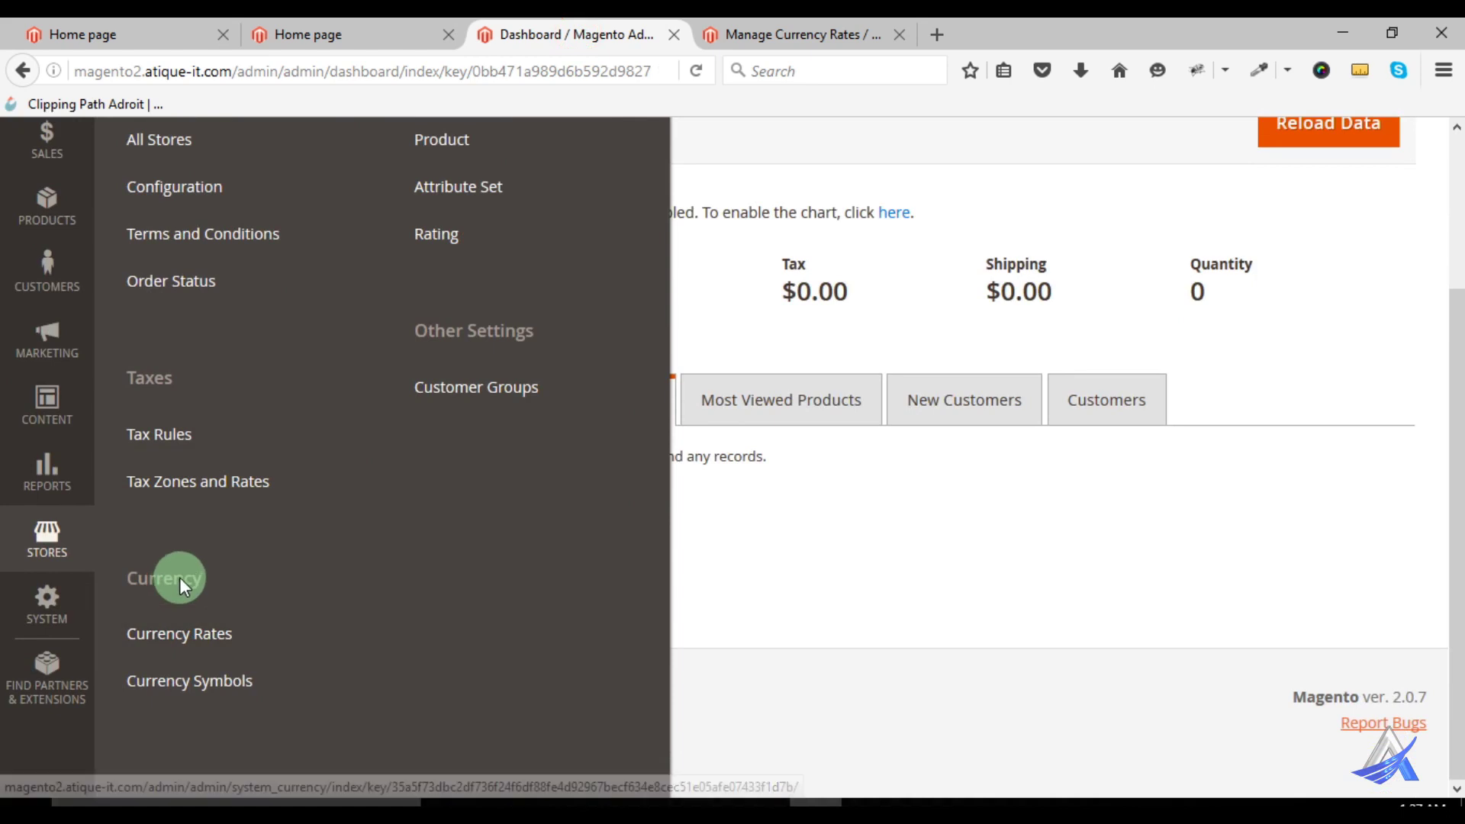
pyautogui.click(206, 645)
# Highlight the decimal places of Magento 1's USD rate, then compare Magento 2's rates page
pyautogui.click(774, 34)
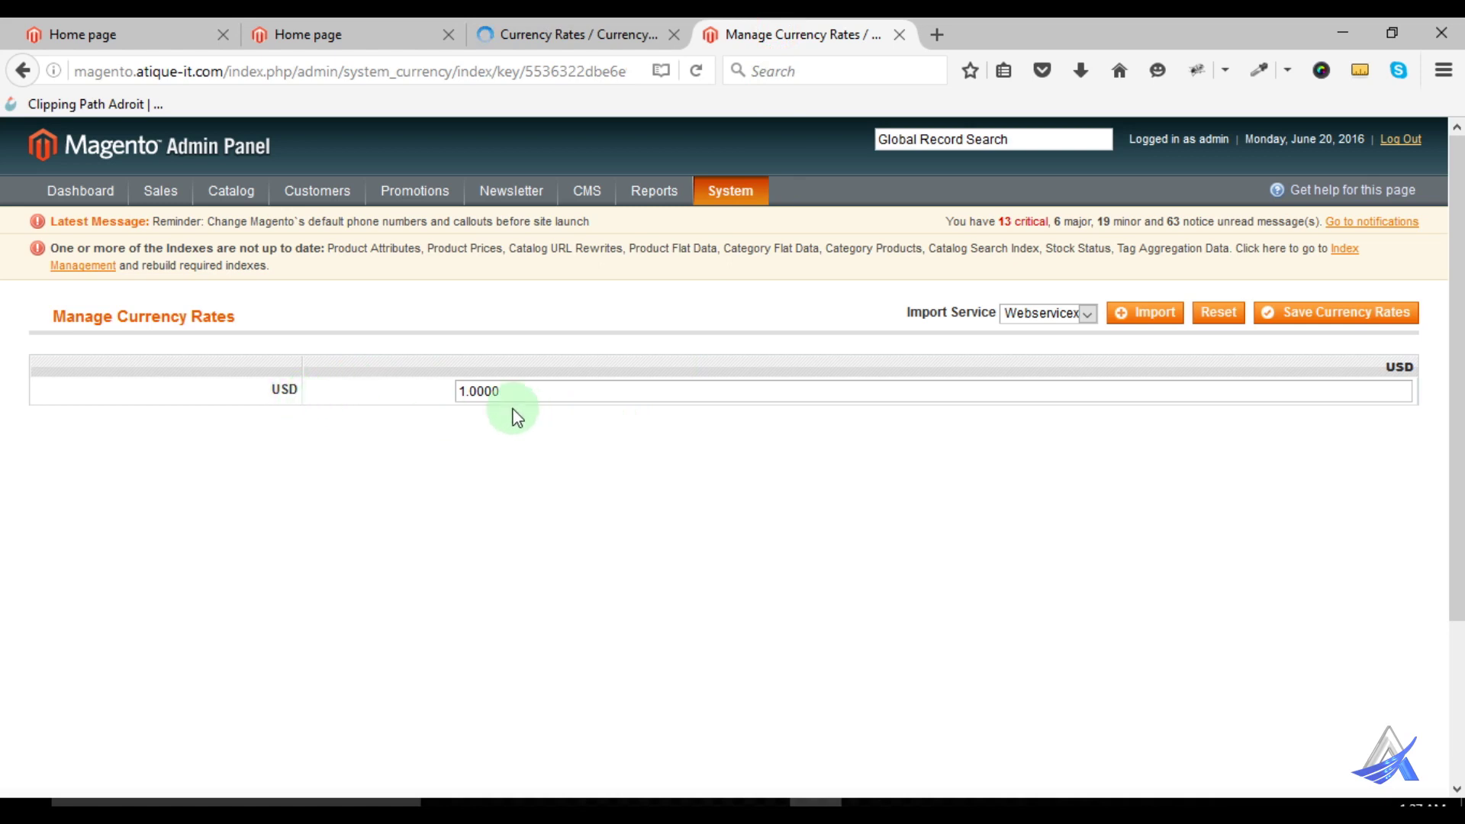
pyautogui.moveTo(470, 392); pyautogui.dragTo(510, 391)
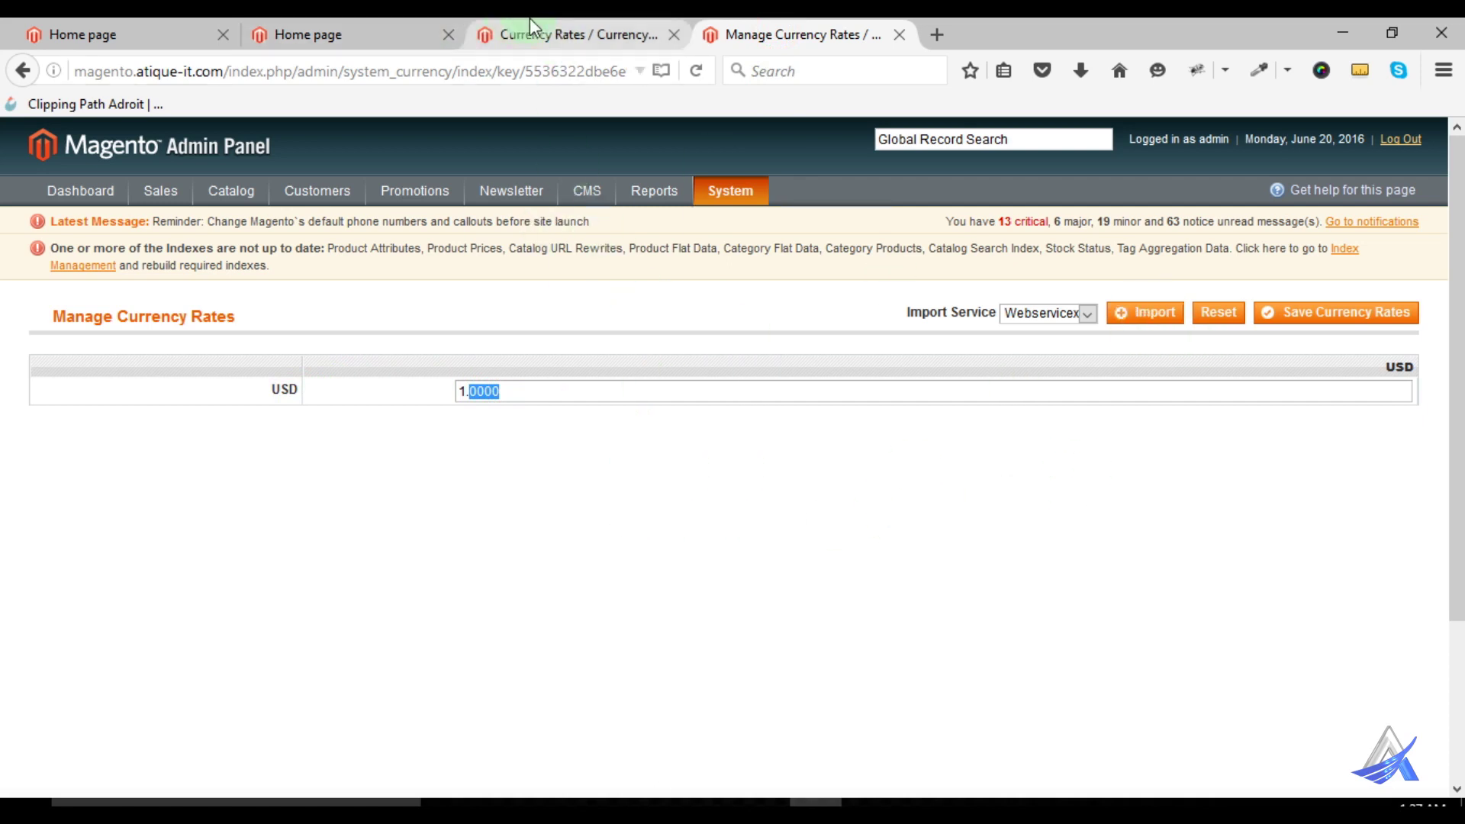
pyautogui.click(580, 32)
pyautogui.click(652, 464)
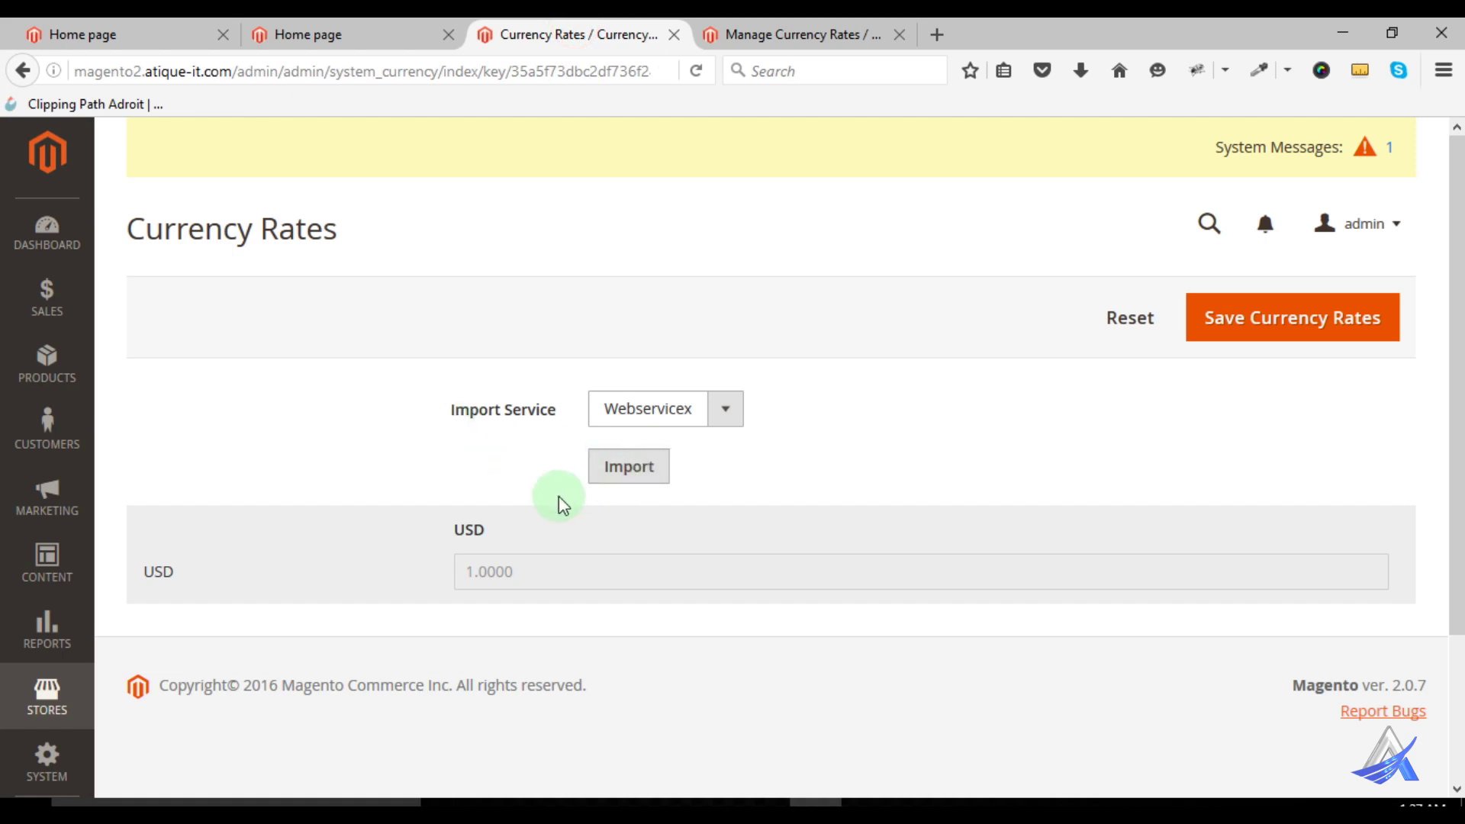
pyautogui.scroll(-2, 497, 491)
pyautogui.scroll(2, 648, 507)
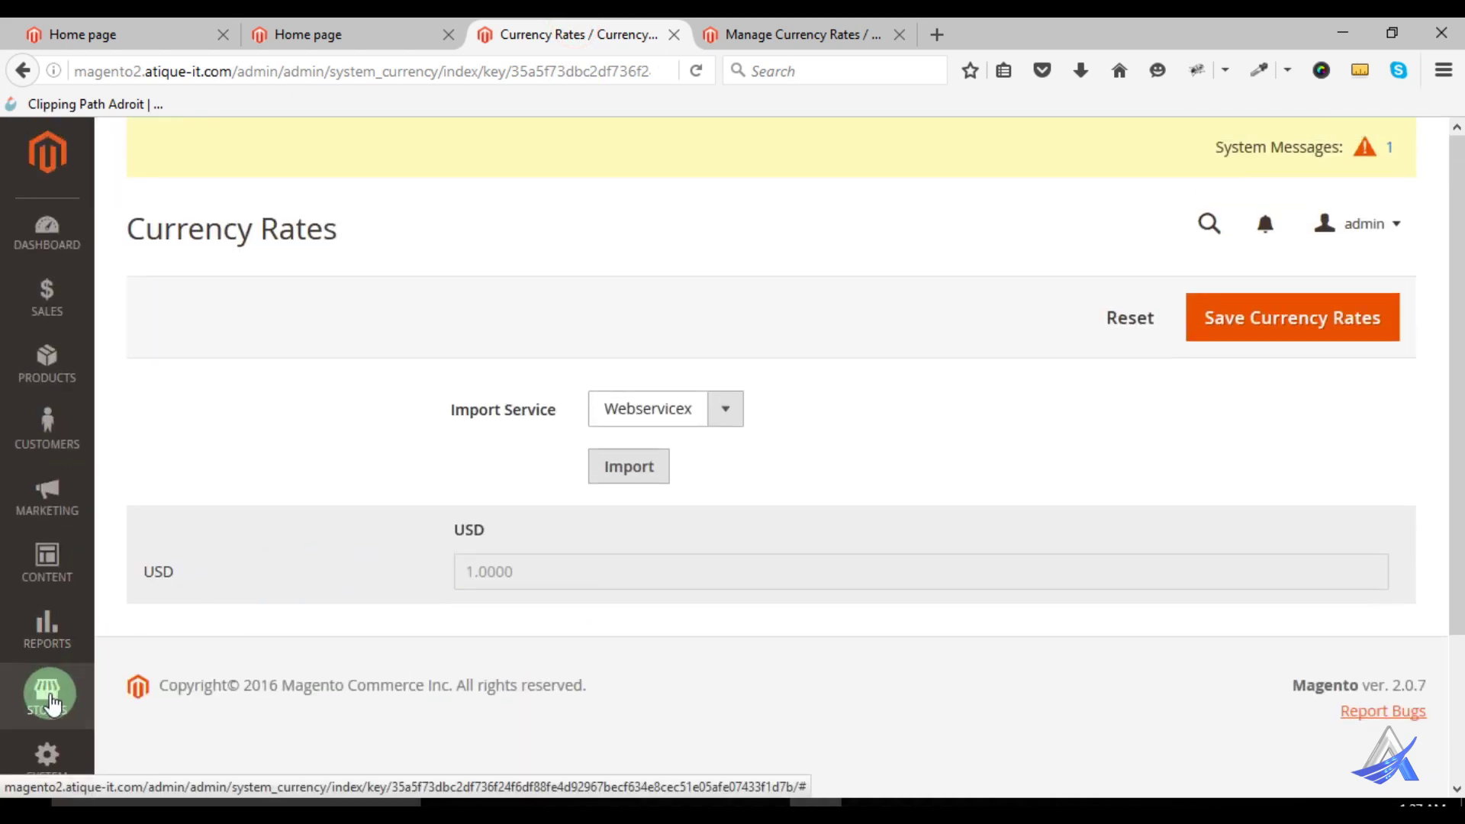
# Inspect Magento 2's Webservicex import service options and its locked USD rate of 1.0000
pyautogui.click(51, 691)
pyautogui.scroll(-2, 219, 658)
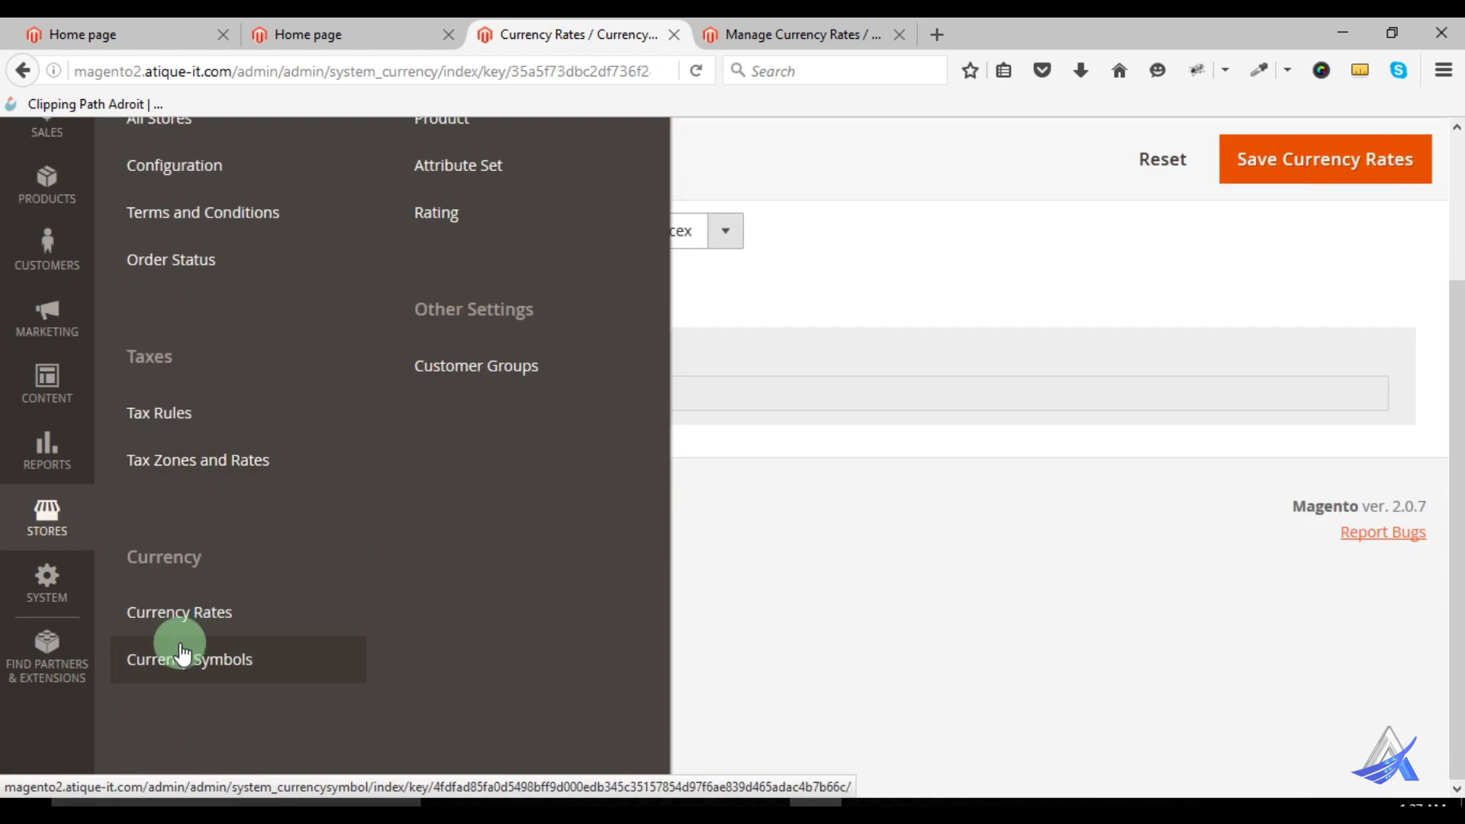
pyautogui.click(758, 570)
pyautogui.scroll(2, 644, 454)
pyautogui.click(672, 358)
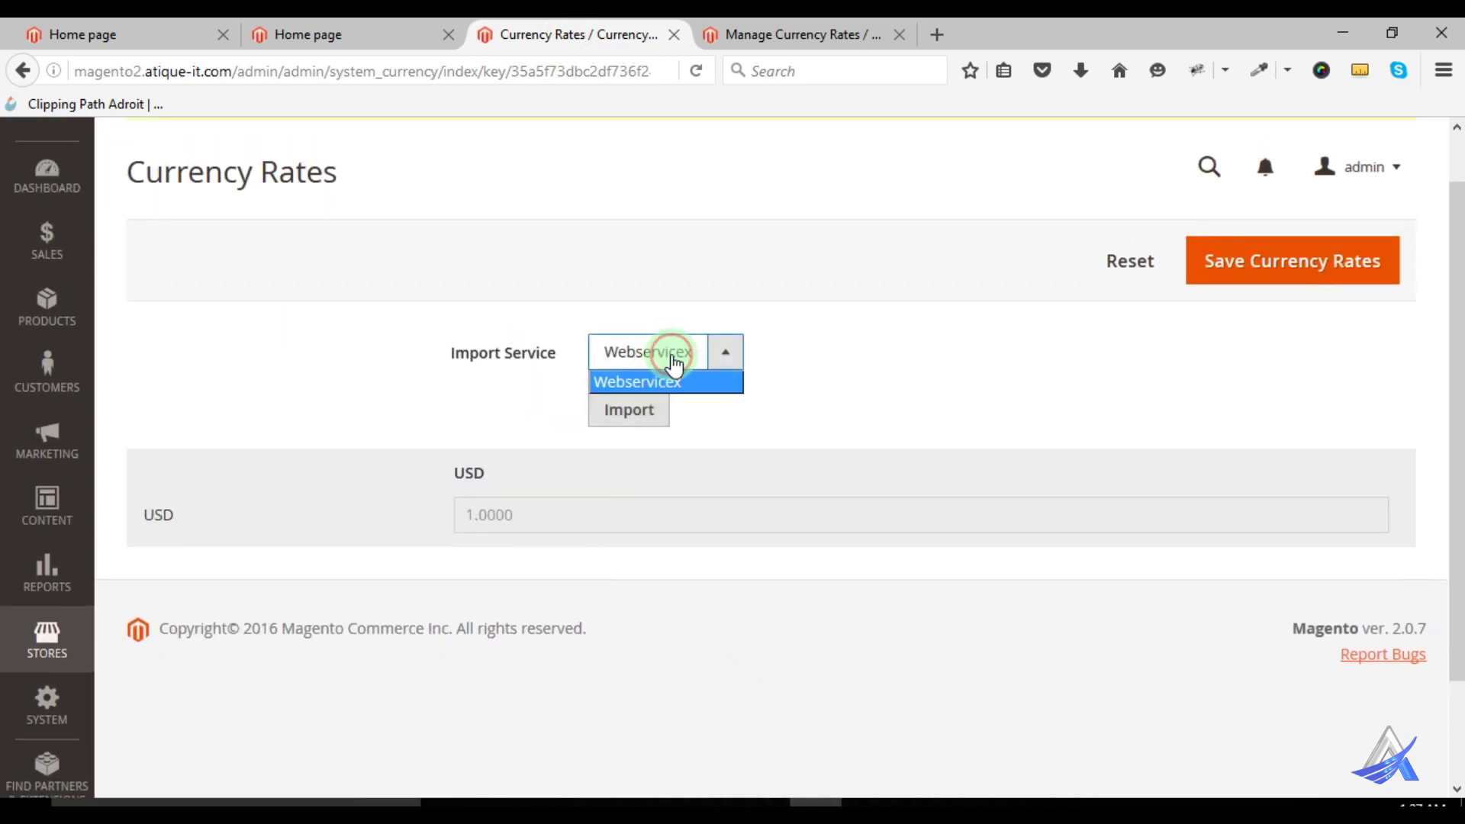
pyautogui.click(734, 416)
pyautogui.click(479, 516)
pyautogui.click(602, 519)
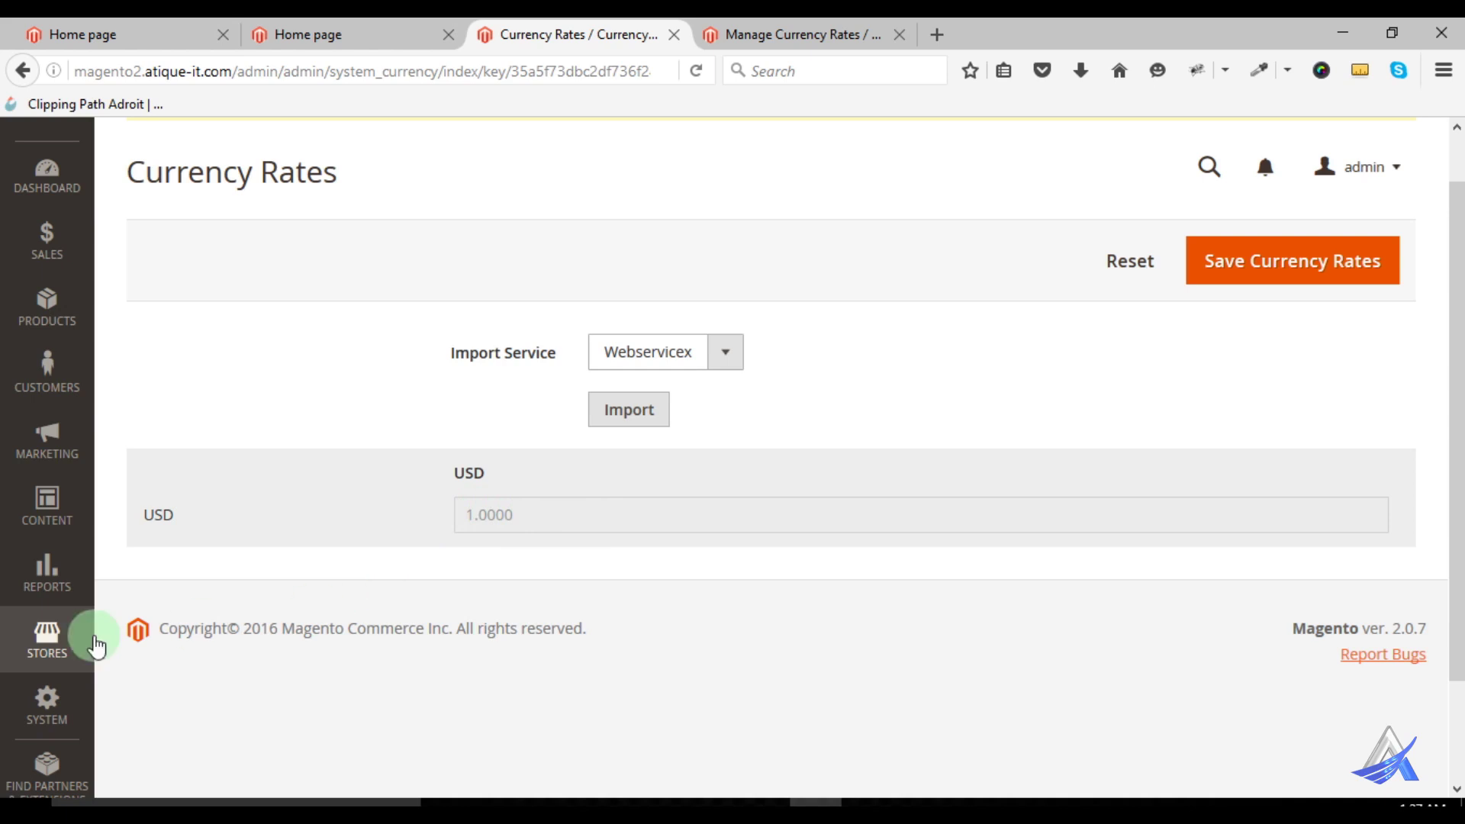
# Open the Magento 2 Currency Symbols page, then return to the Magento 1 rates tab
pyautogui.click(52, 647)
pyautogui.scroll(-3, 267, 658)
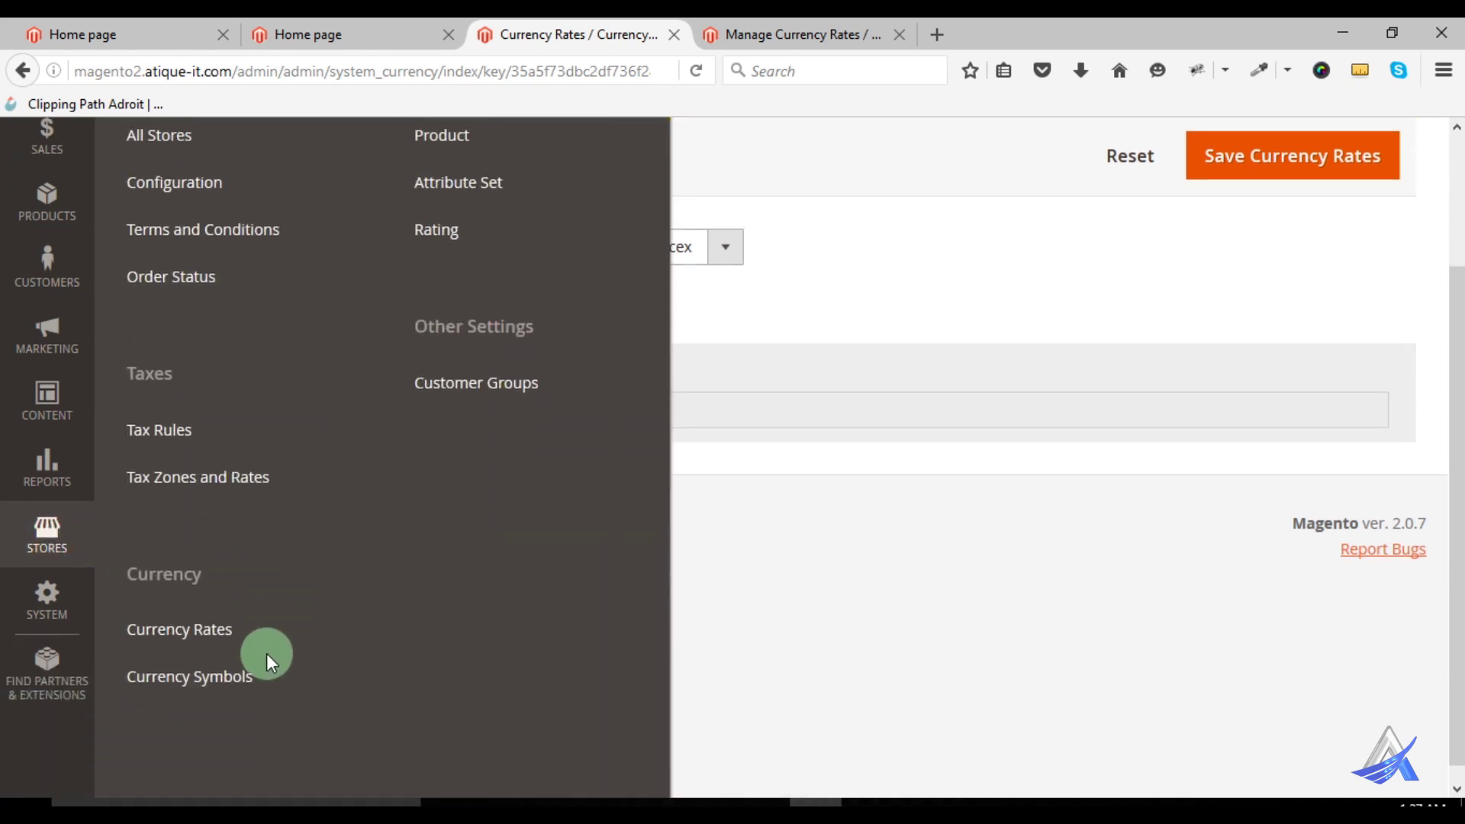
pyautogui.click(190, 663)
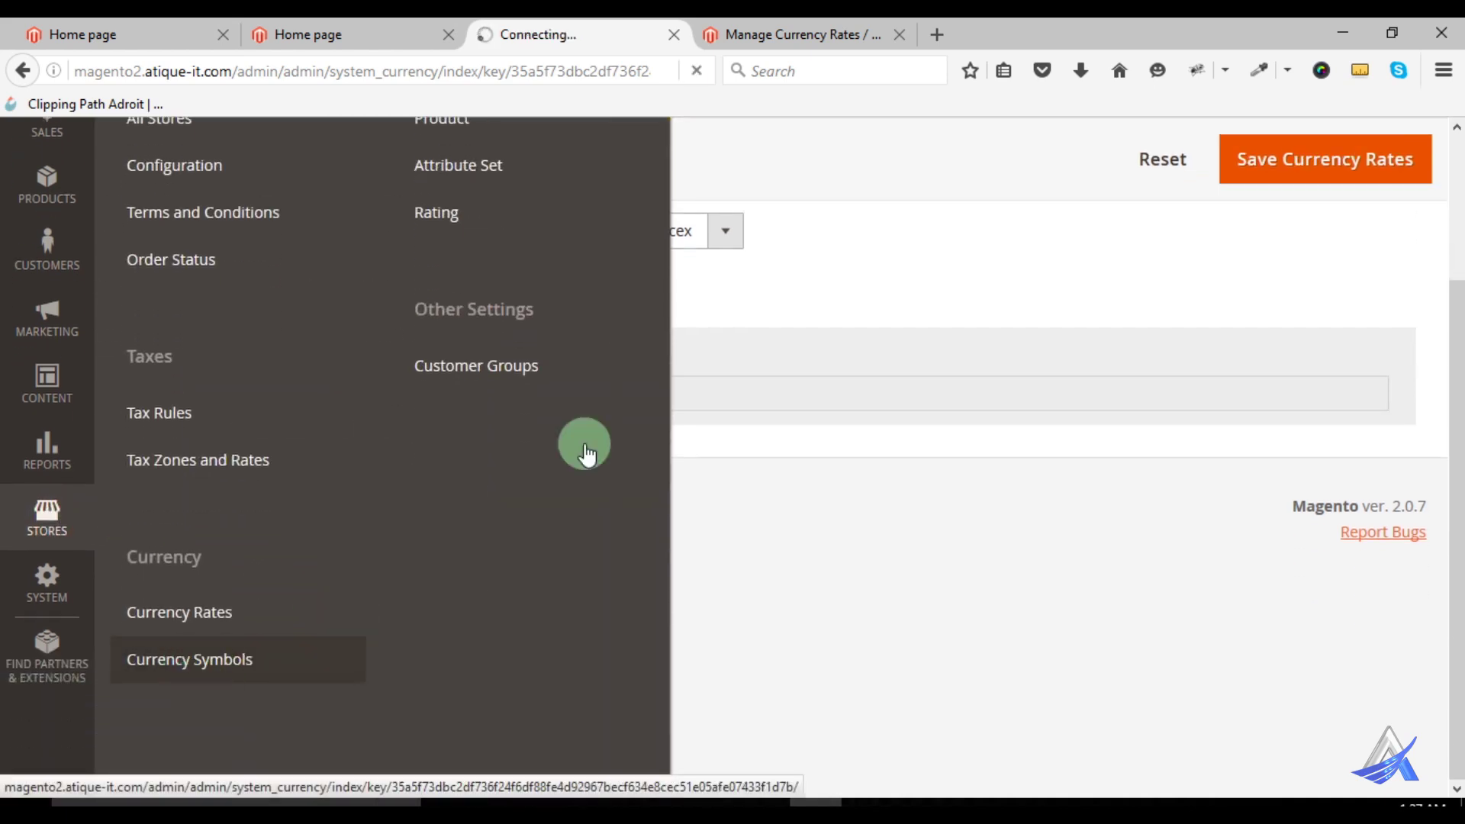
pyautogui.click(778, 32)
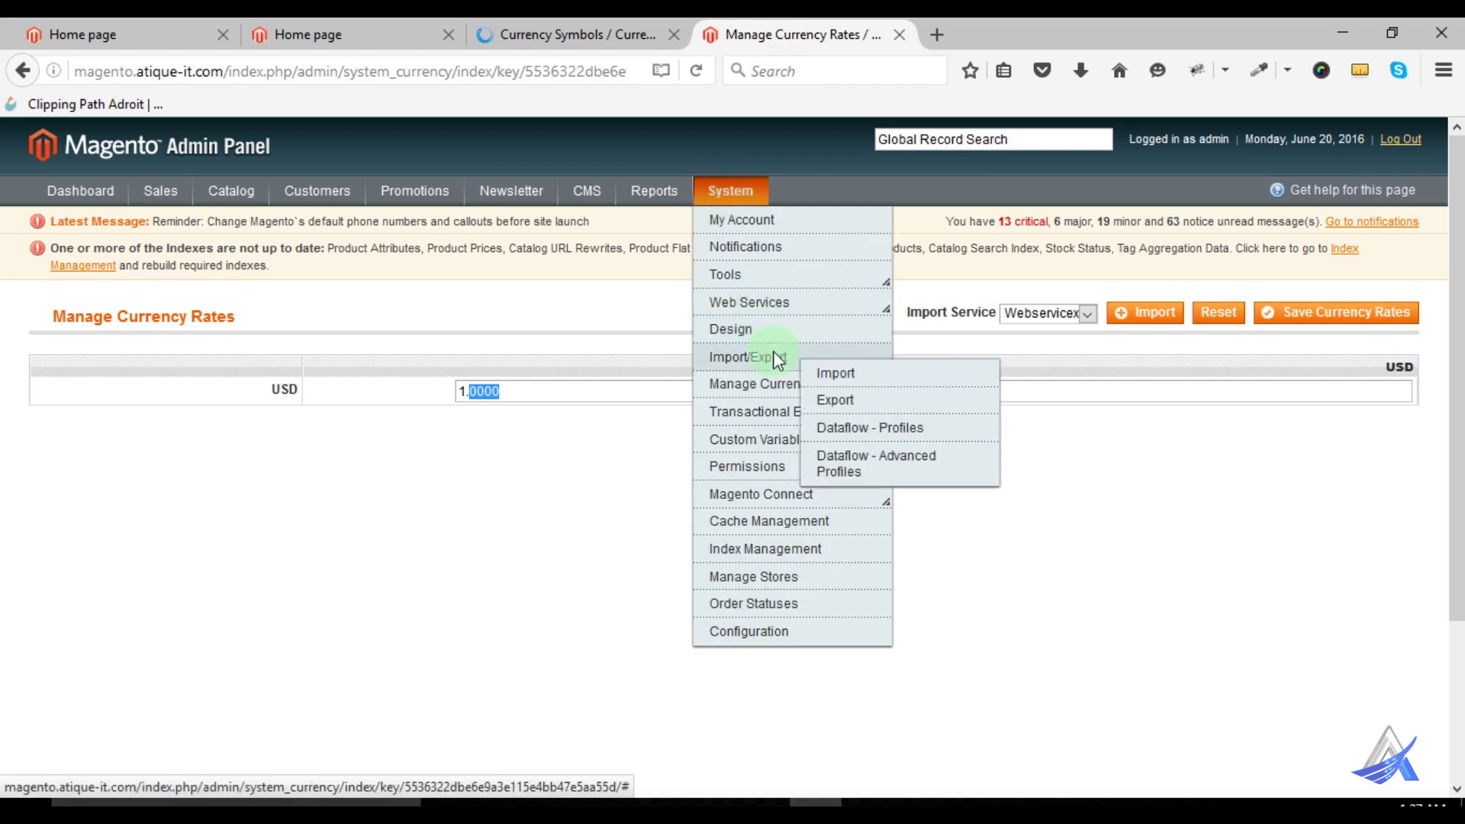
# Open Magento 1 Manage Currency > Symbols and compare it with Magento 2's USD $ symbol
pyautogui.moveTo(780, 383)
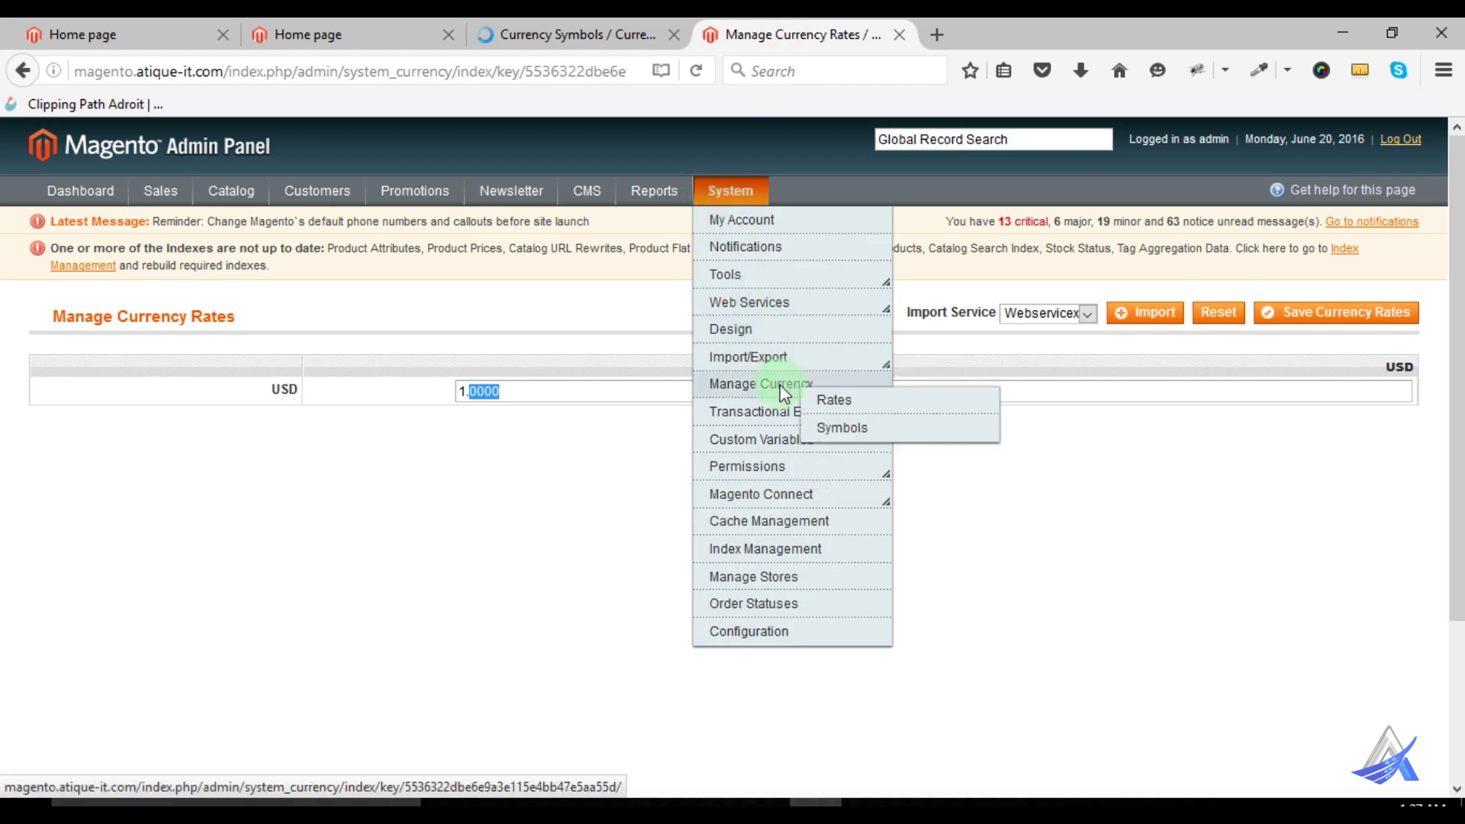
pyautogui.click(854, 432)
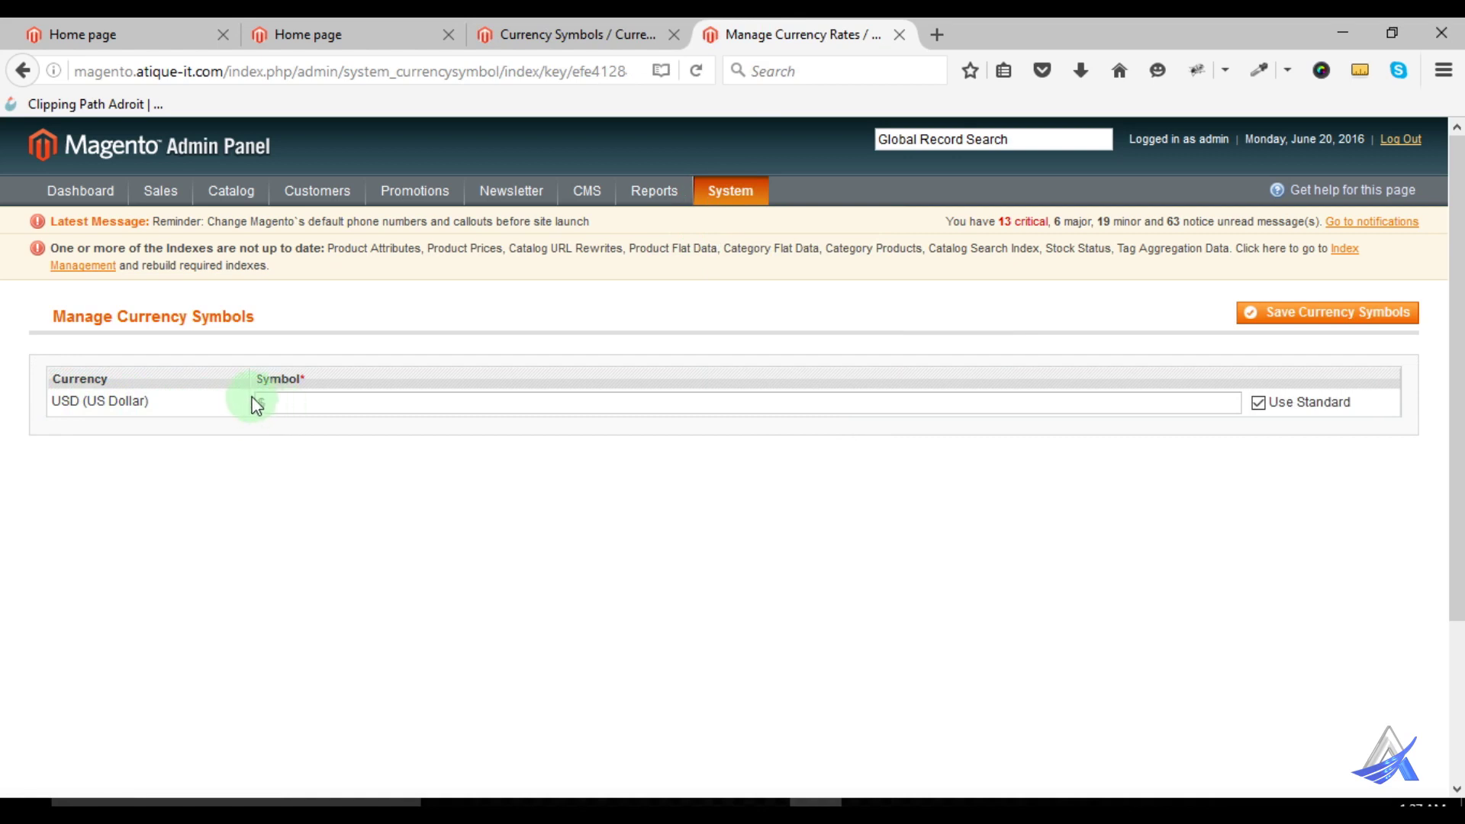
pyautogui.click(571, 35)
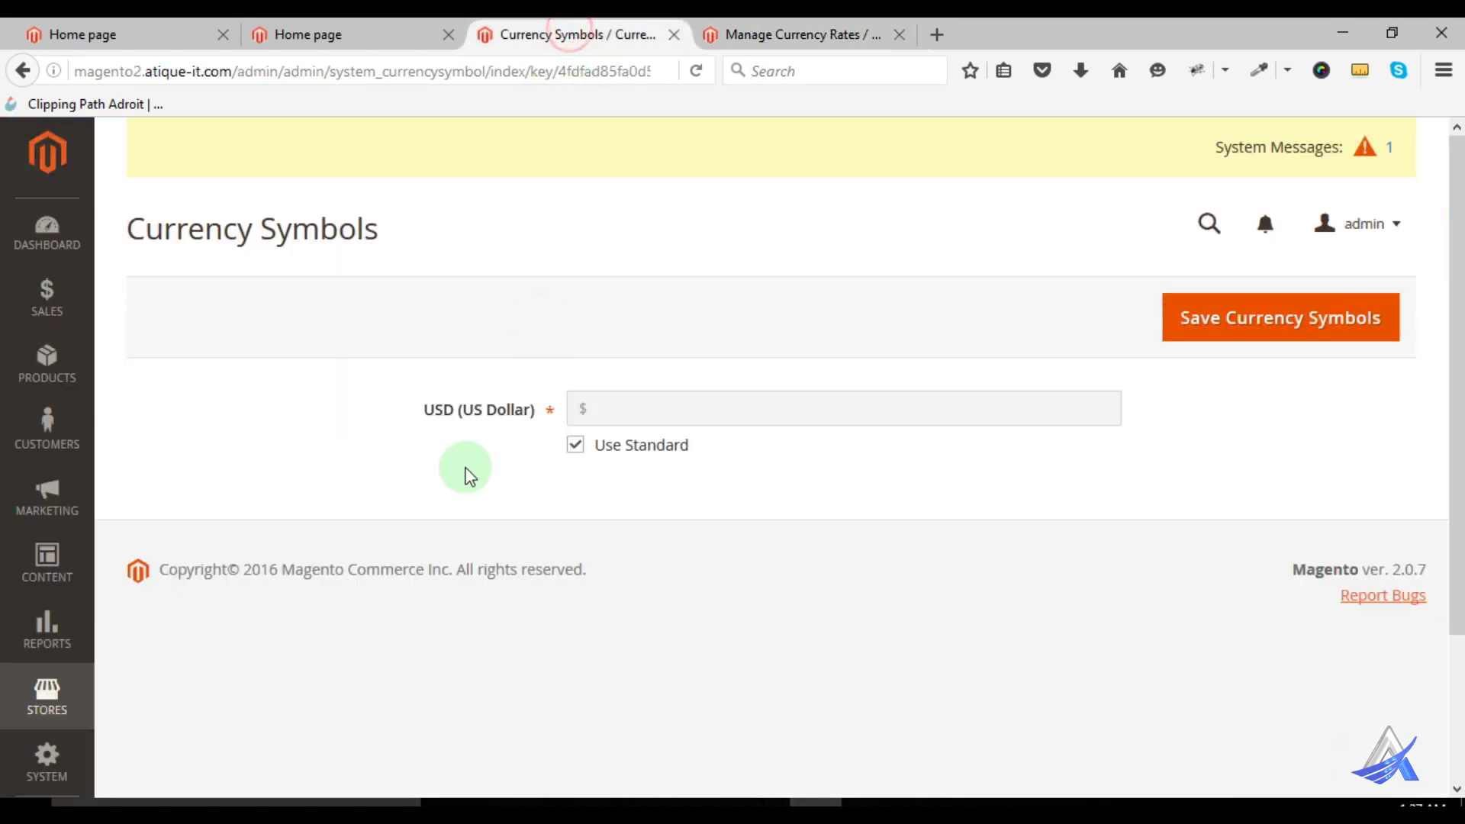
pyautogui.click(597, 407)
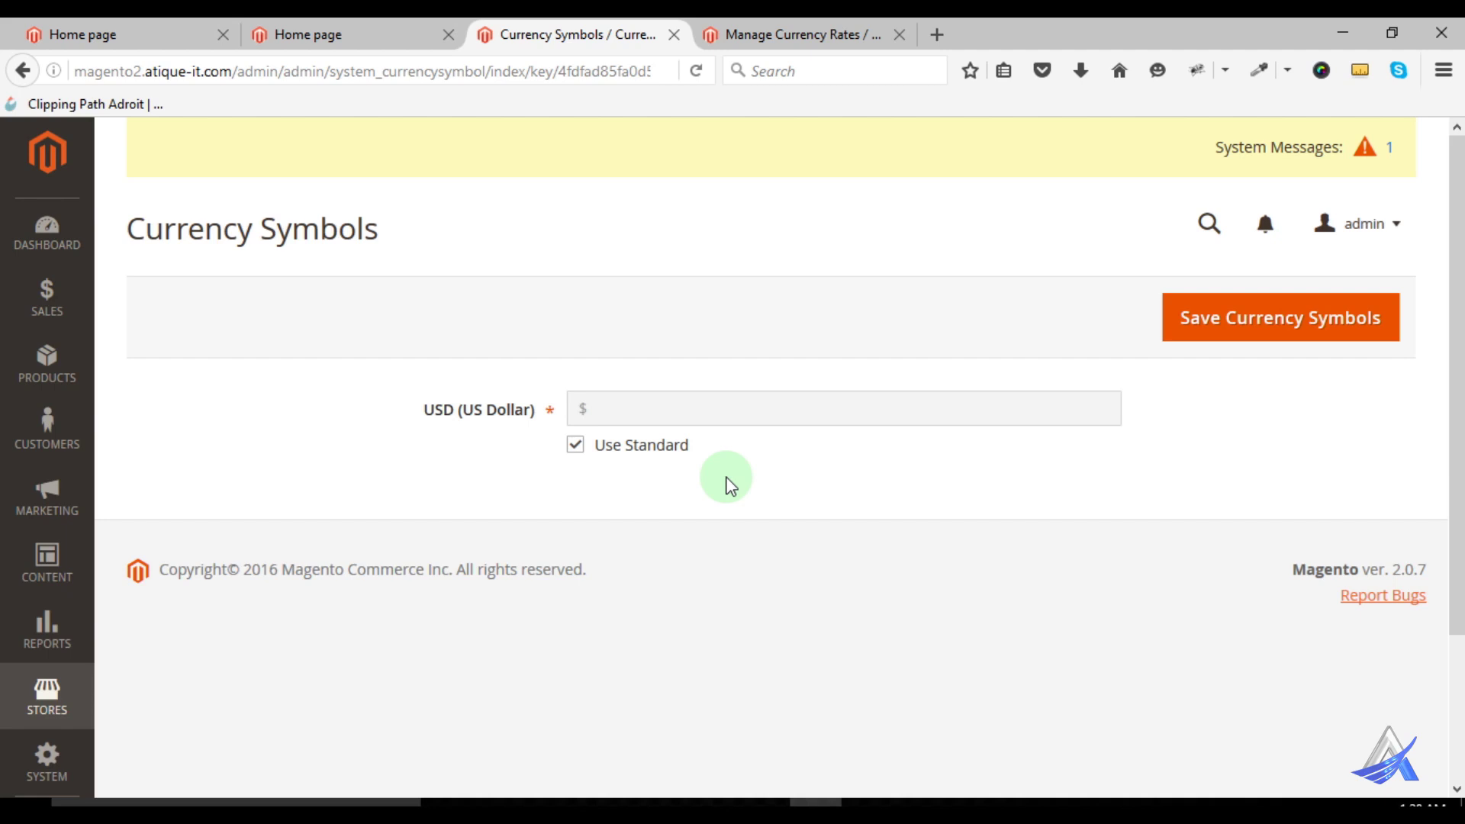
pyautogui.click(748, 34)
pyautogui.moveTo(730, 191)
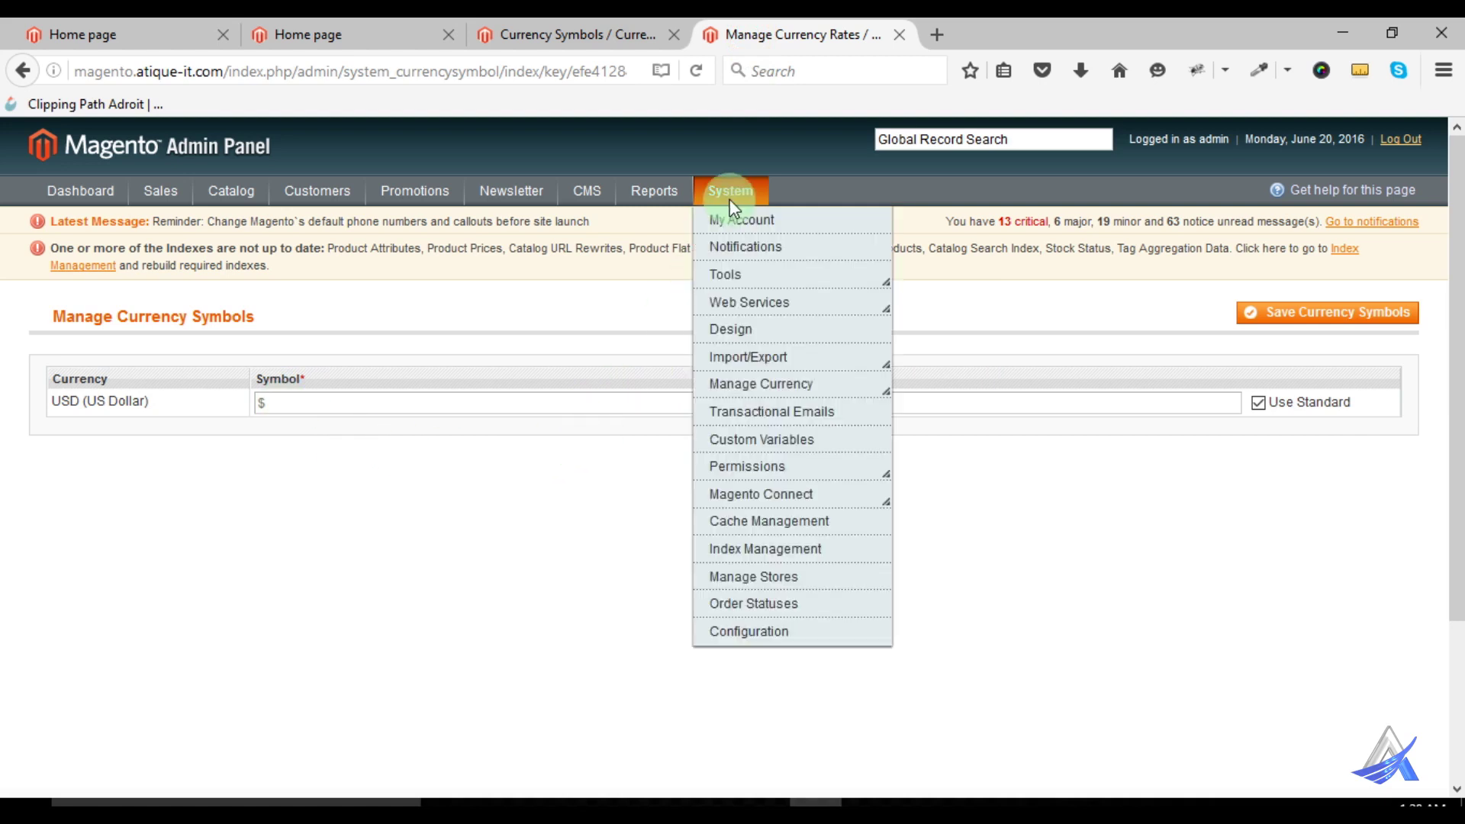
# Open Magento 1 System > Transactional Emails and start a new email template
pyautogui.click(784, 420)
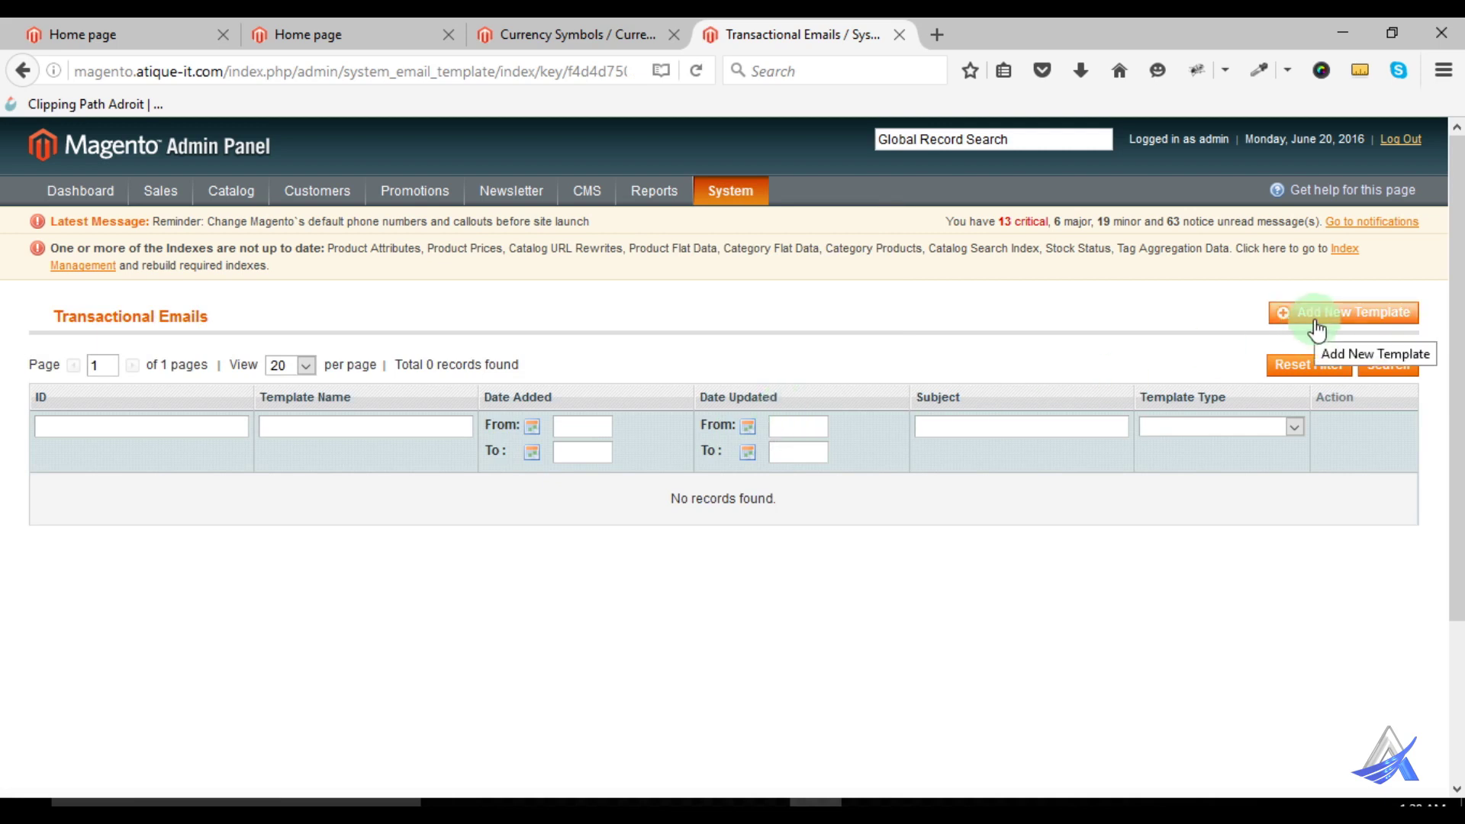
pyautogui.click(1356, 320)
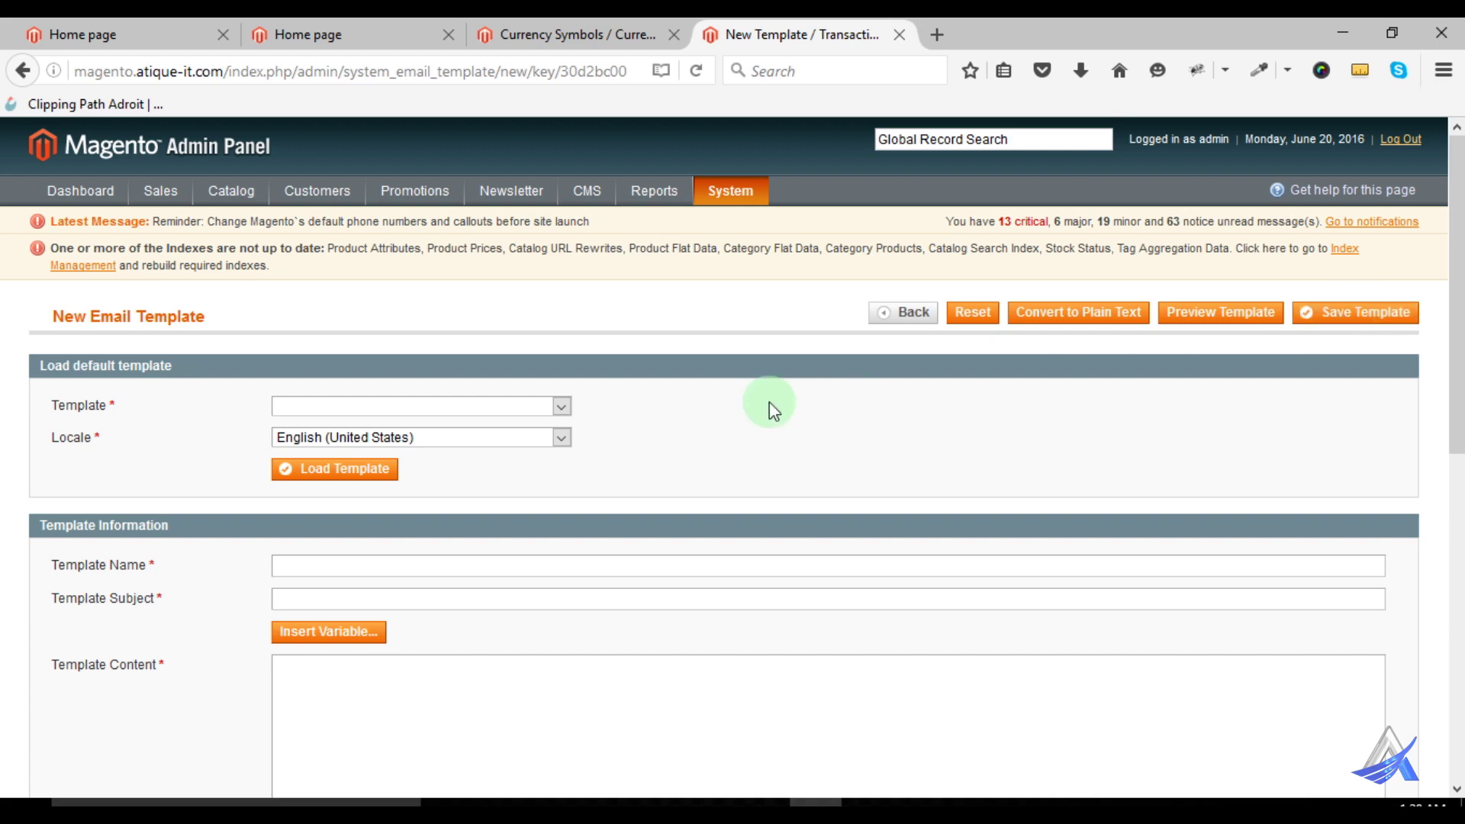
# Load the Order Update default template with locale English (United States)
pyautogui.scroll(-3, 769, 401)
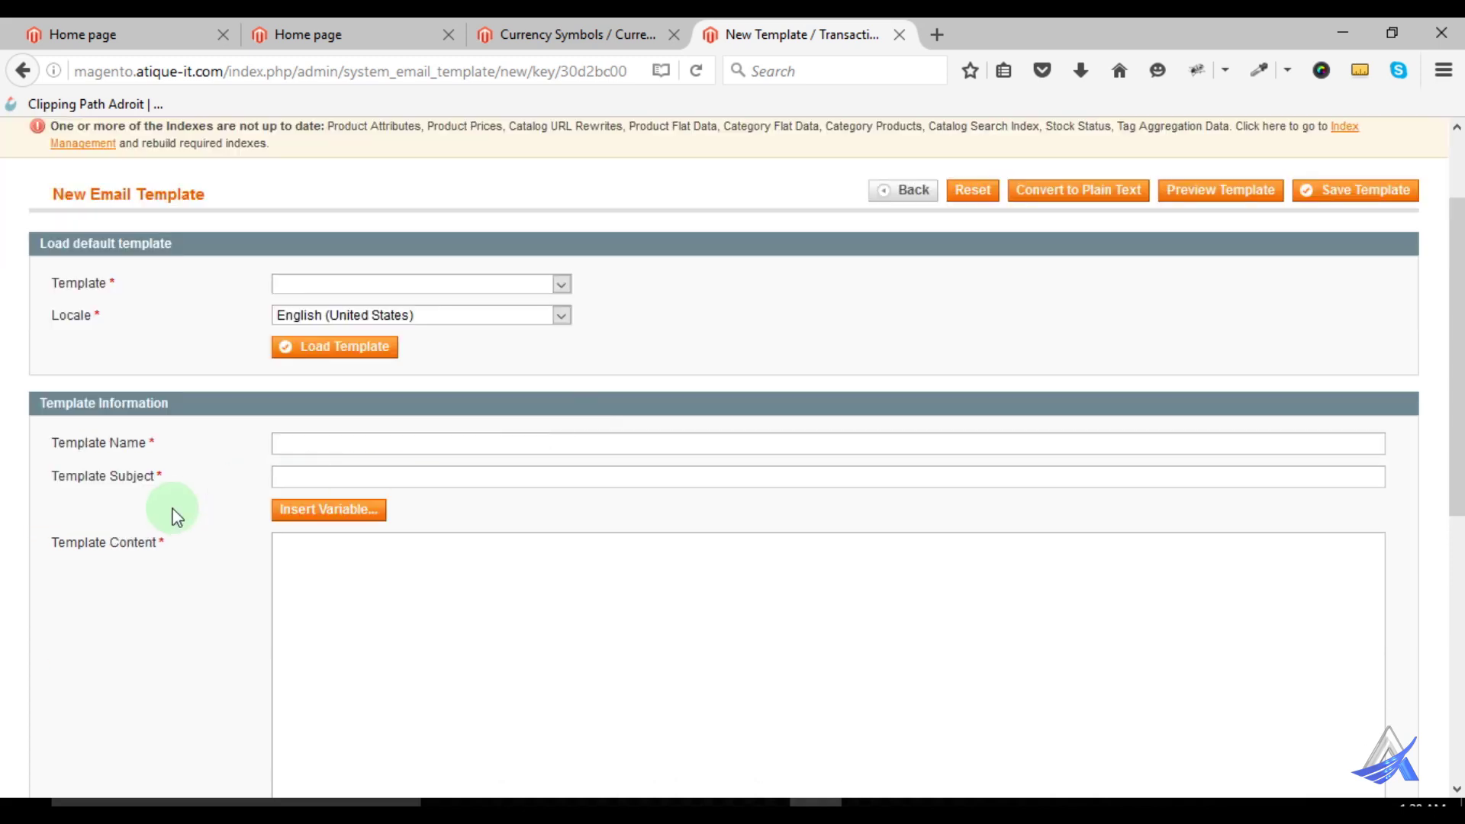
pyautogui.click(296, 285)
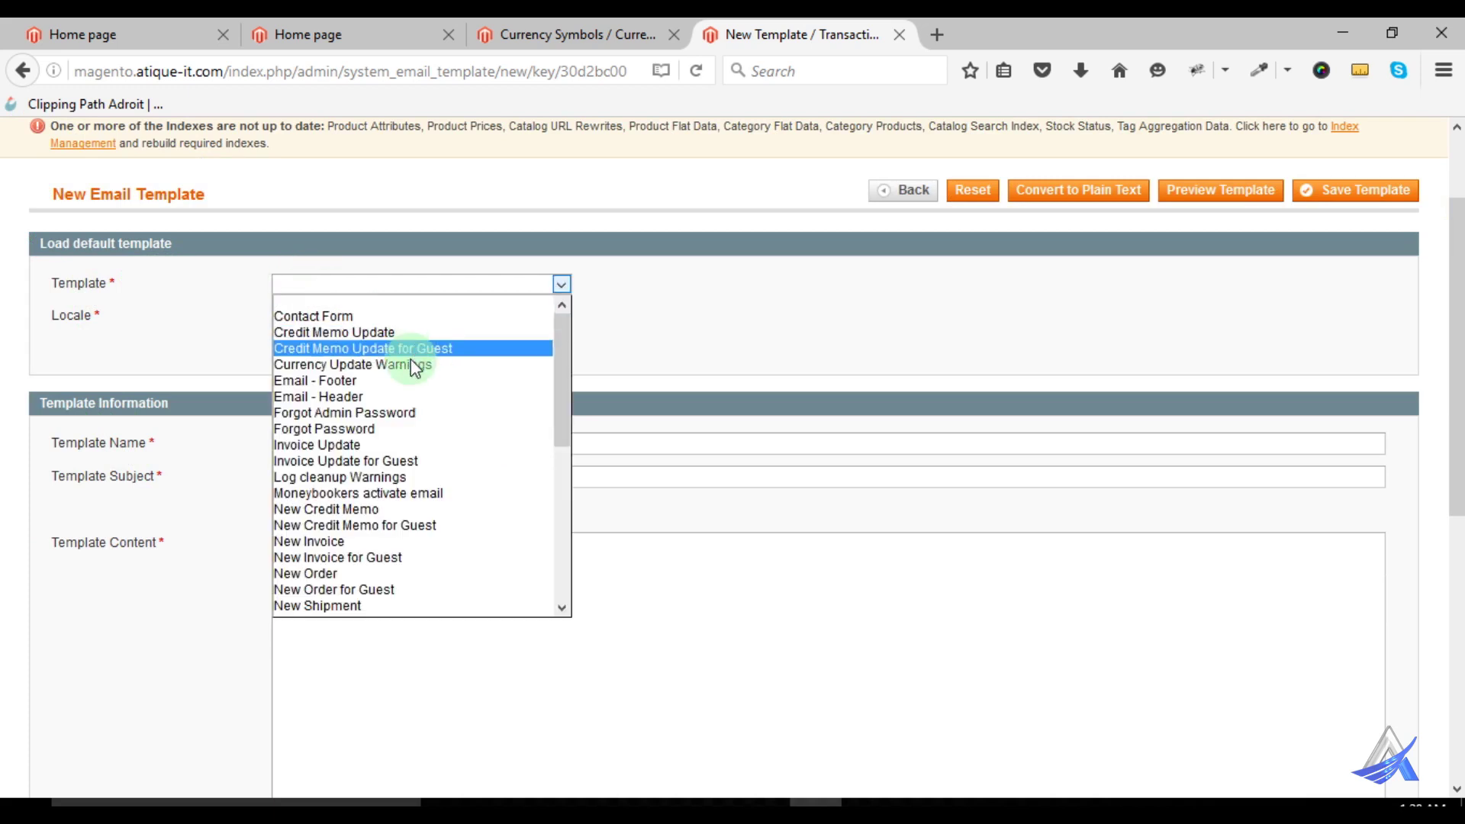
pyautogui.scroll(-3, 410, 481)
pyautogui.scroll(-4, 410, 481)
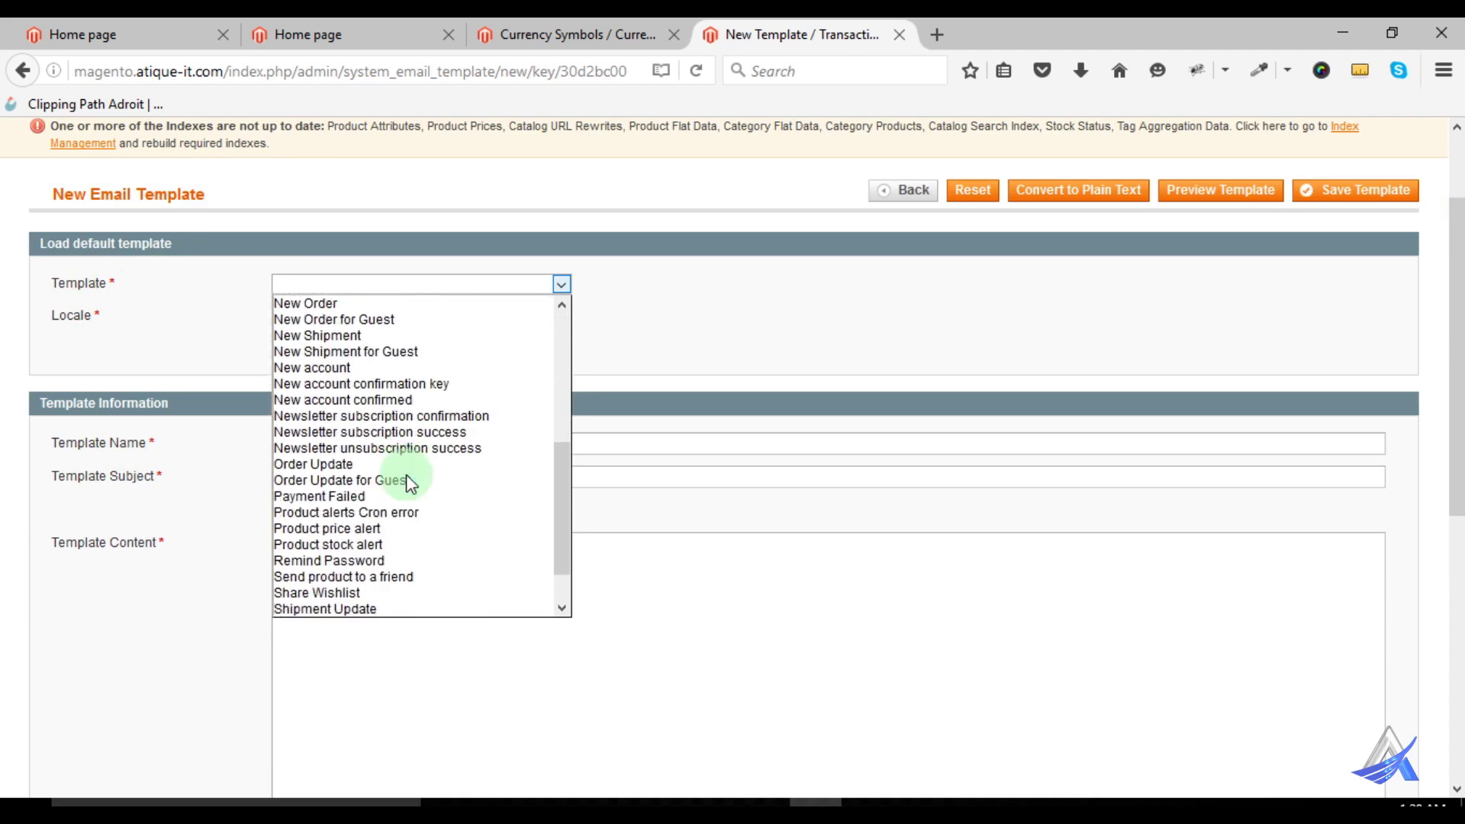
pyautogui.click(372, 416)
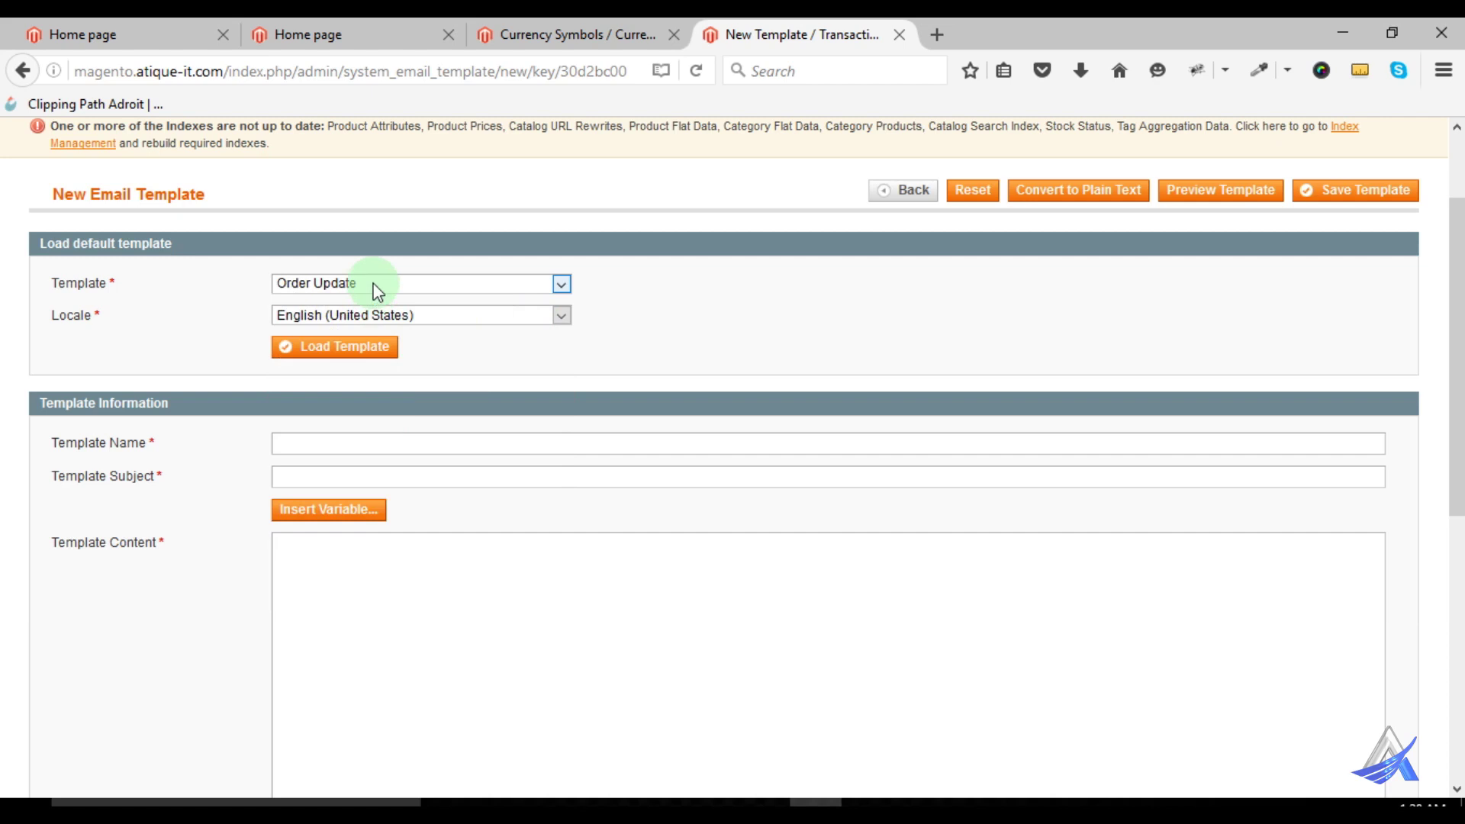
pyautogui.click(399, 316)
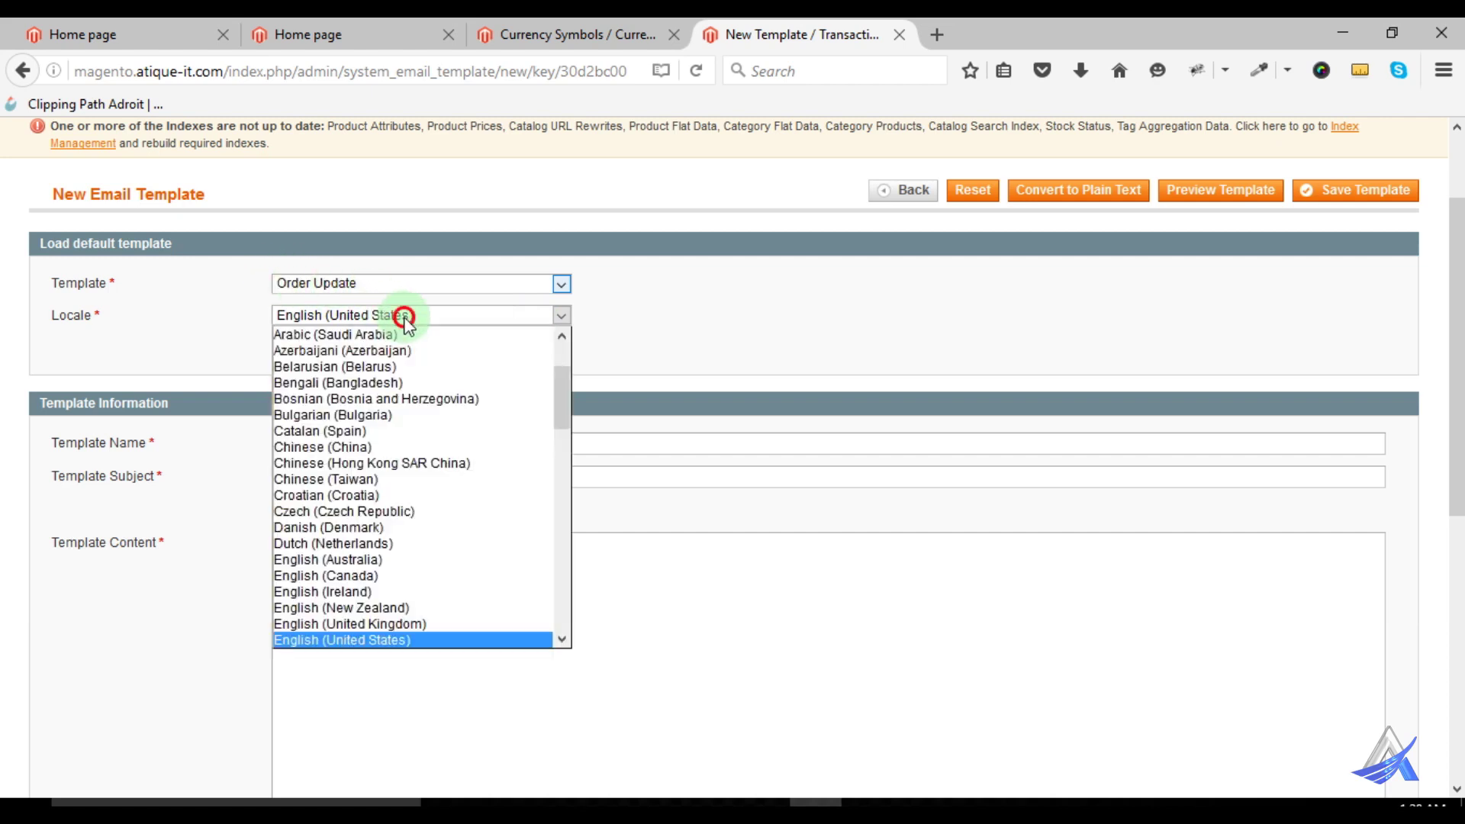
pyautogui.click(400, 634)
pyautogui.click(349, 357)
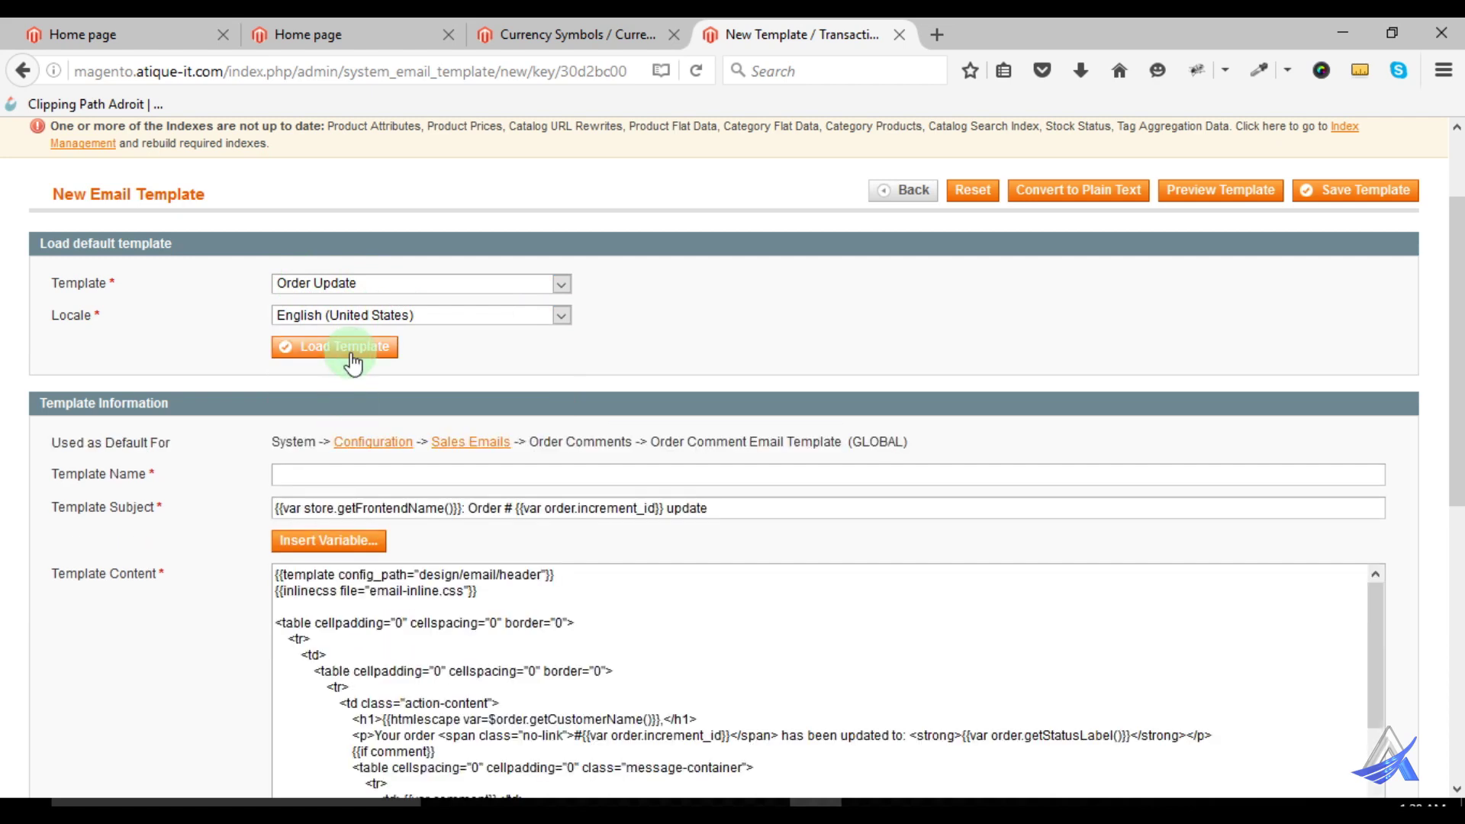
# Review the loaded Order Update subject, content and template styles
pyautogui.scroll(-3, 506, 605)
pyautogui.scroll(-2, 375, 619)
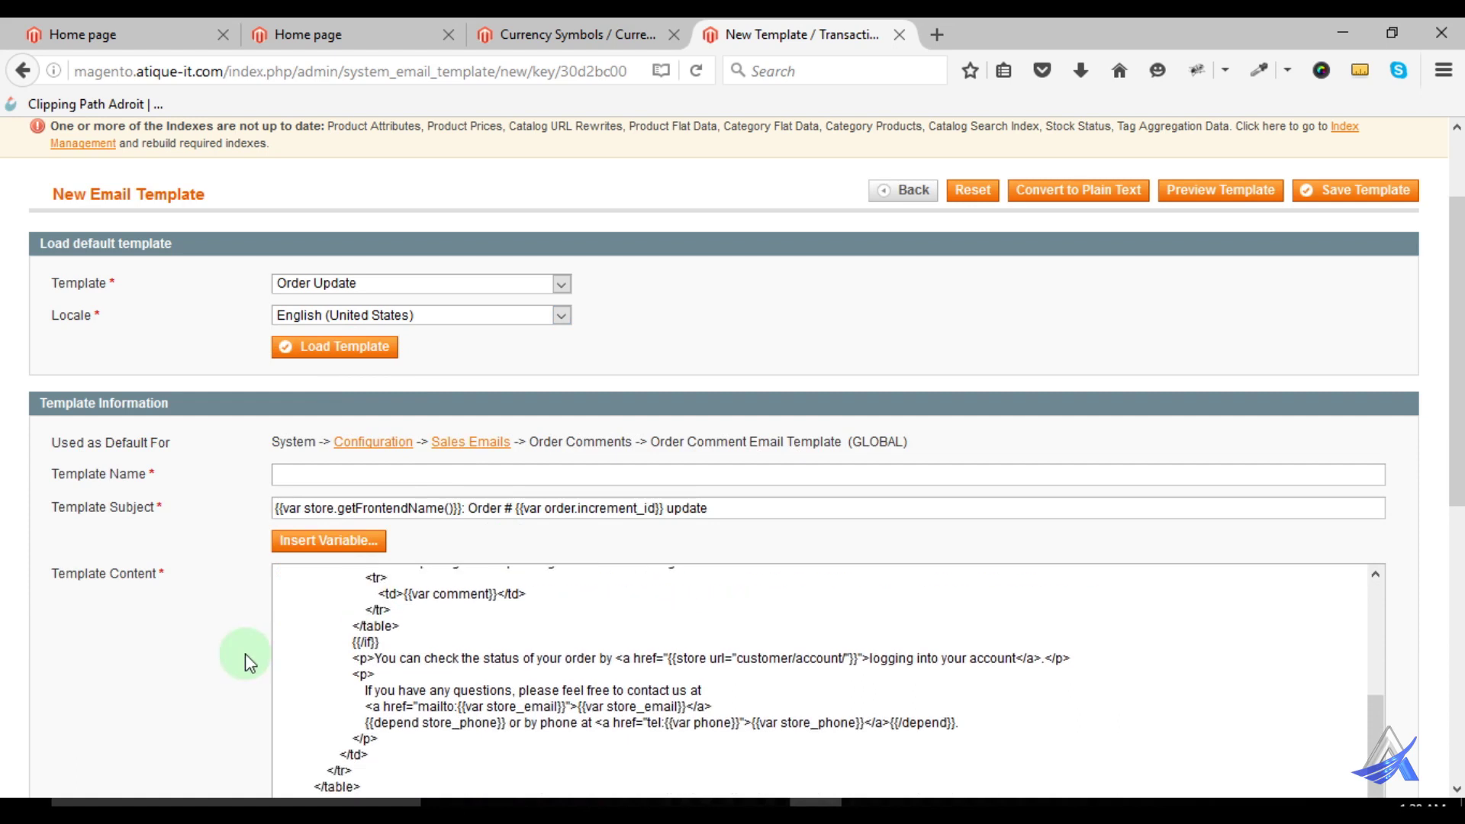
pyautogui.scroll(-5, 229, 671)
pyautogui.scroll(2, 444, 476)
pyautogui.scroll(3, 444, 476)
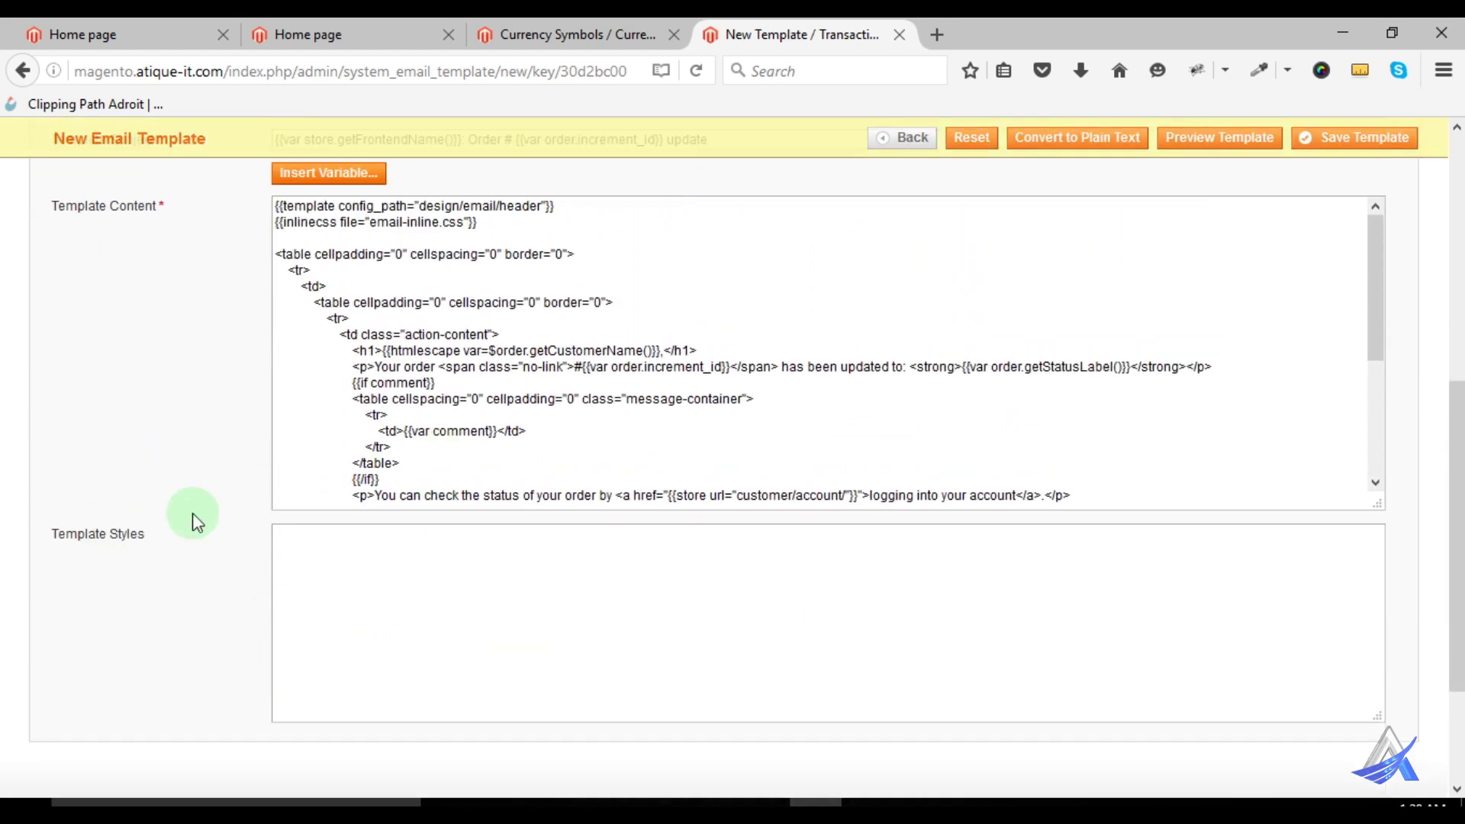
pyautogui.scroll(3, 196, 517)
pyautogui.scroll(-5, 196, 516)
pyautogui.click(309, 466)
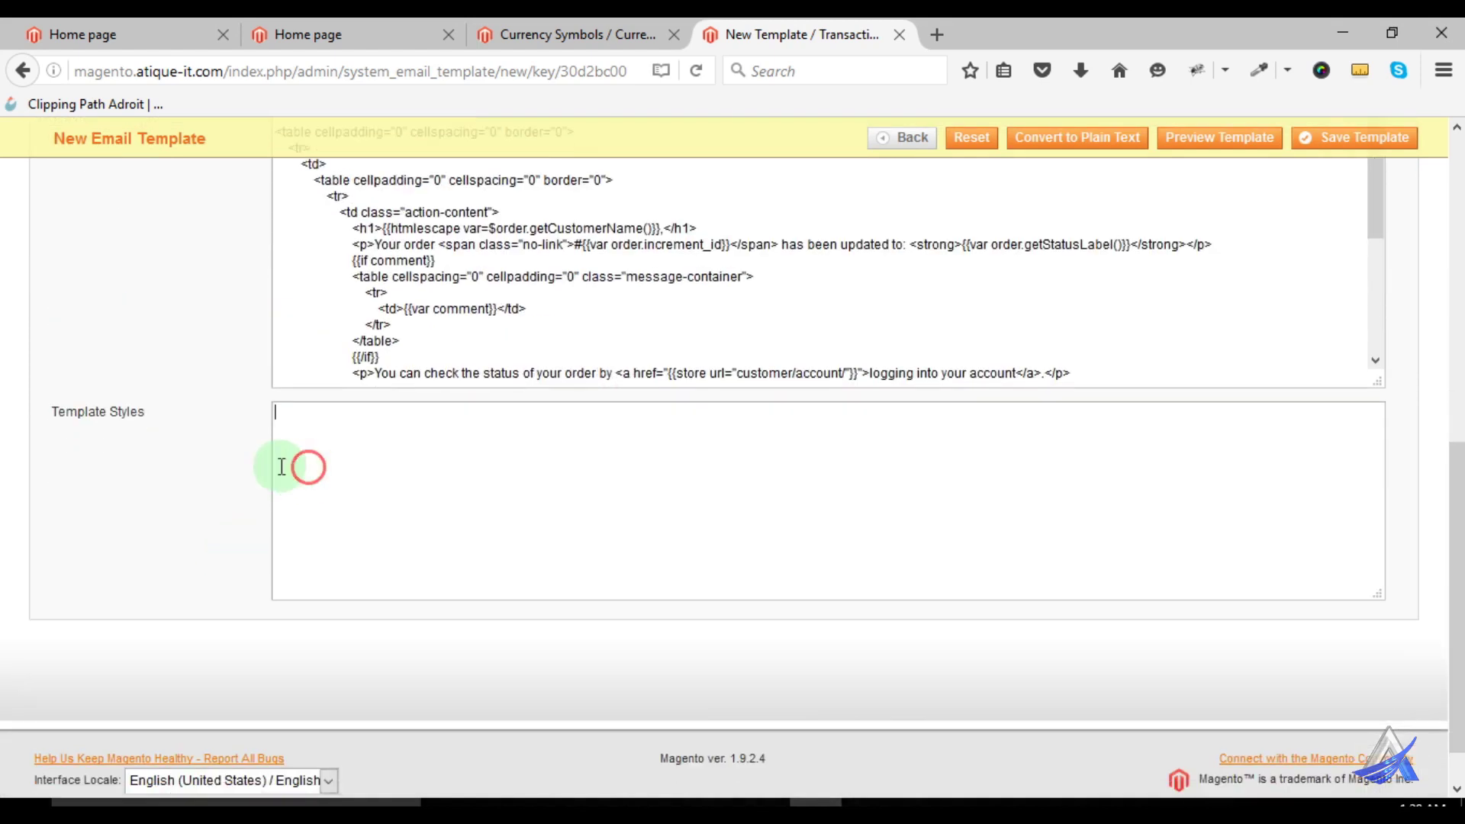
# Preview the insertable variables list, then leave the form for the templates list
pyautogui.scroll(3, 305, 527)
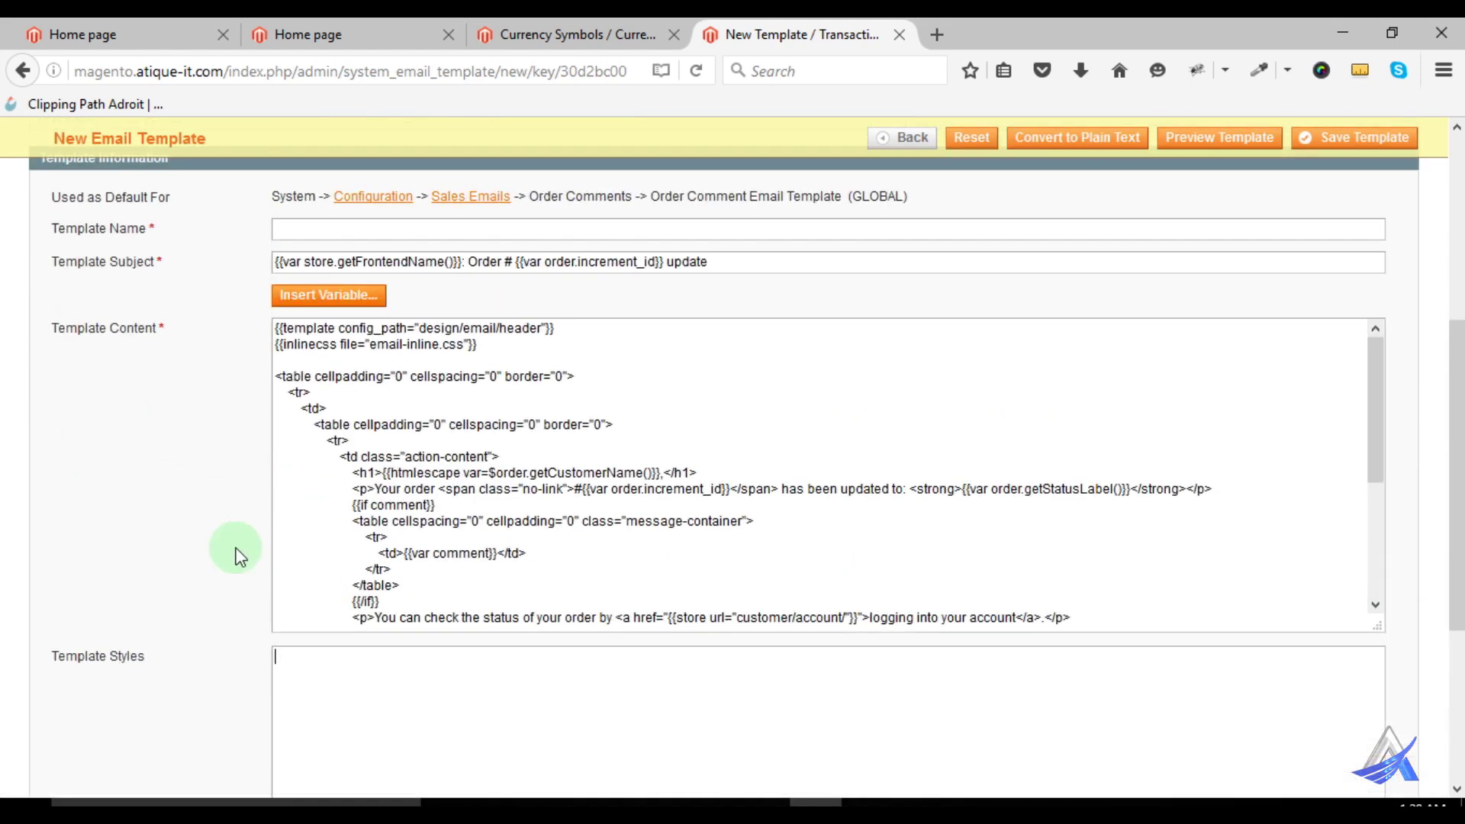
pyautogui.click(315, 301)
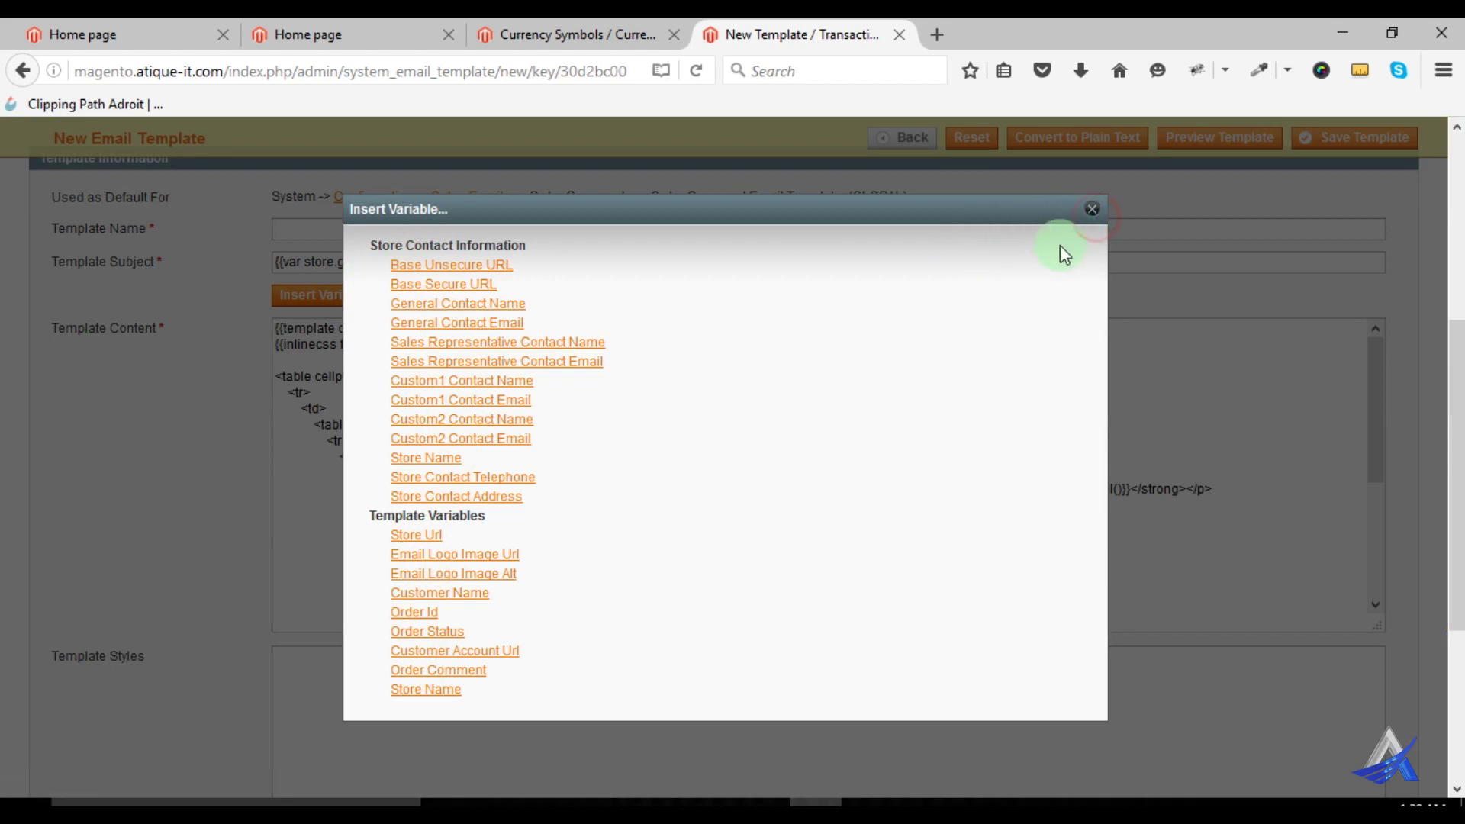
pyautogui.click(1093, 208)
pyautogui.scroll(3, 897, 356)
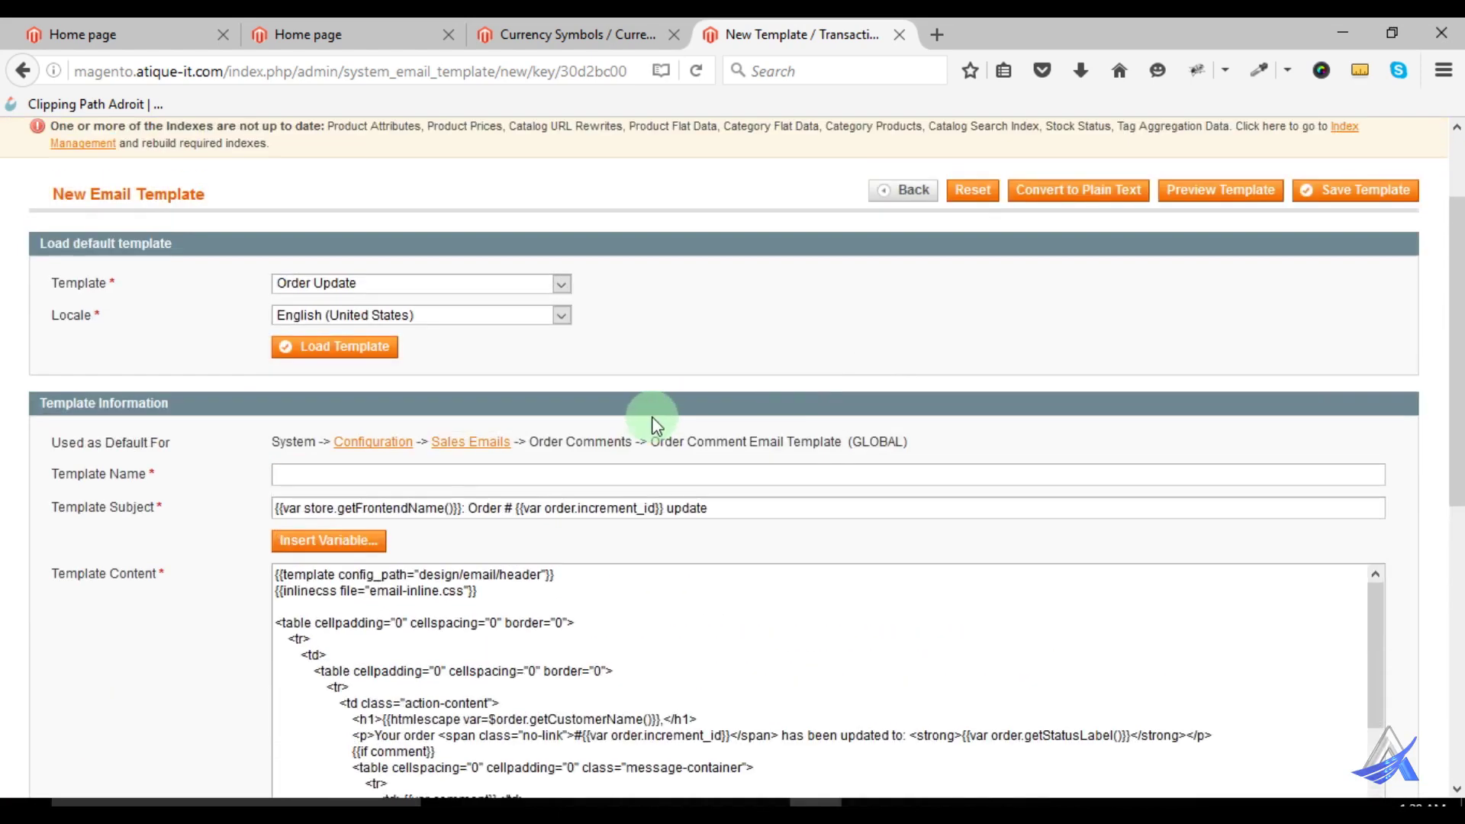
pyautogui.scroll(2, 952, 365)
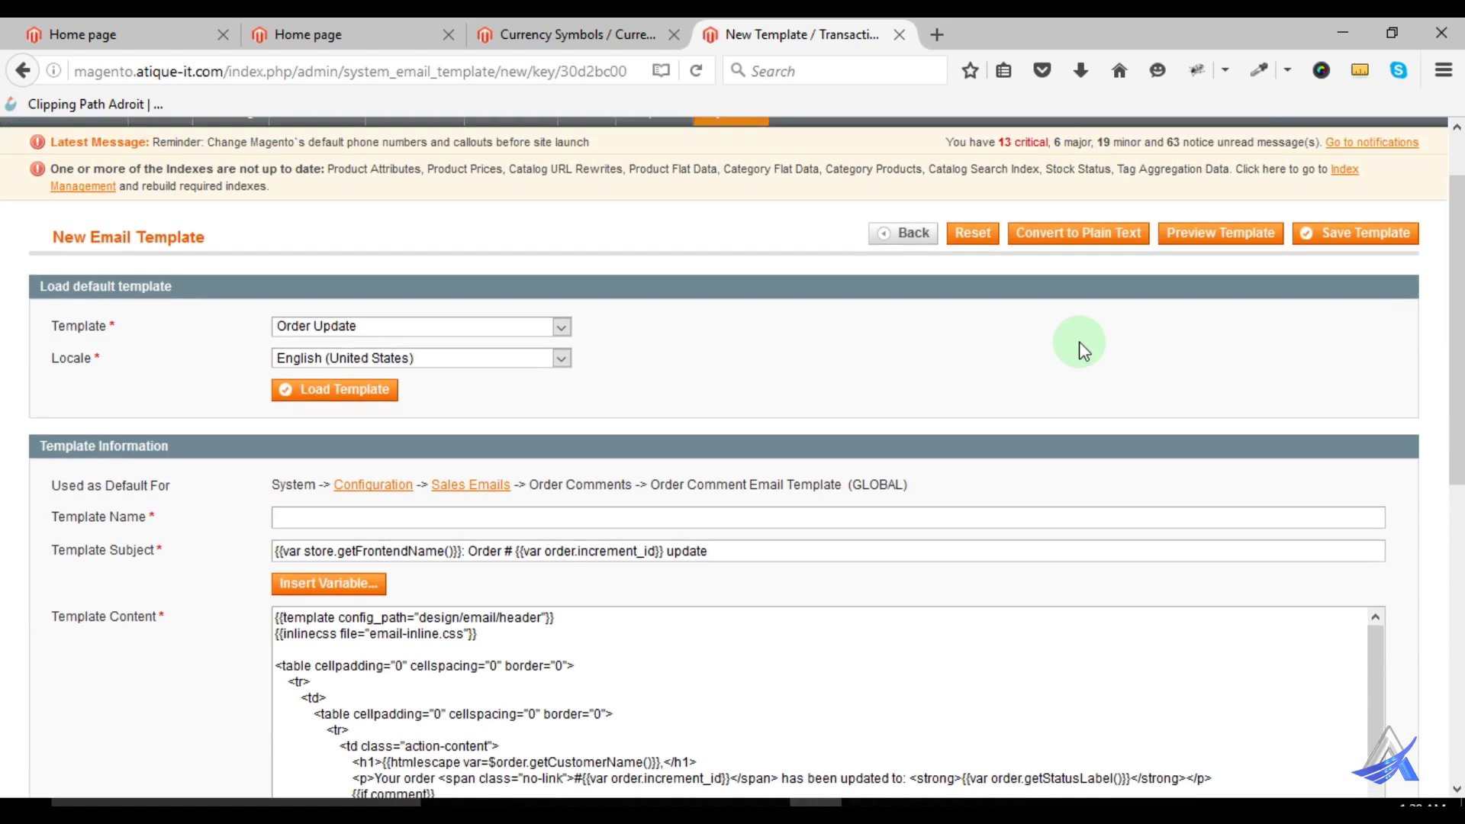
pyautogui.click(910, 319)
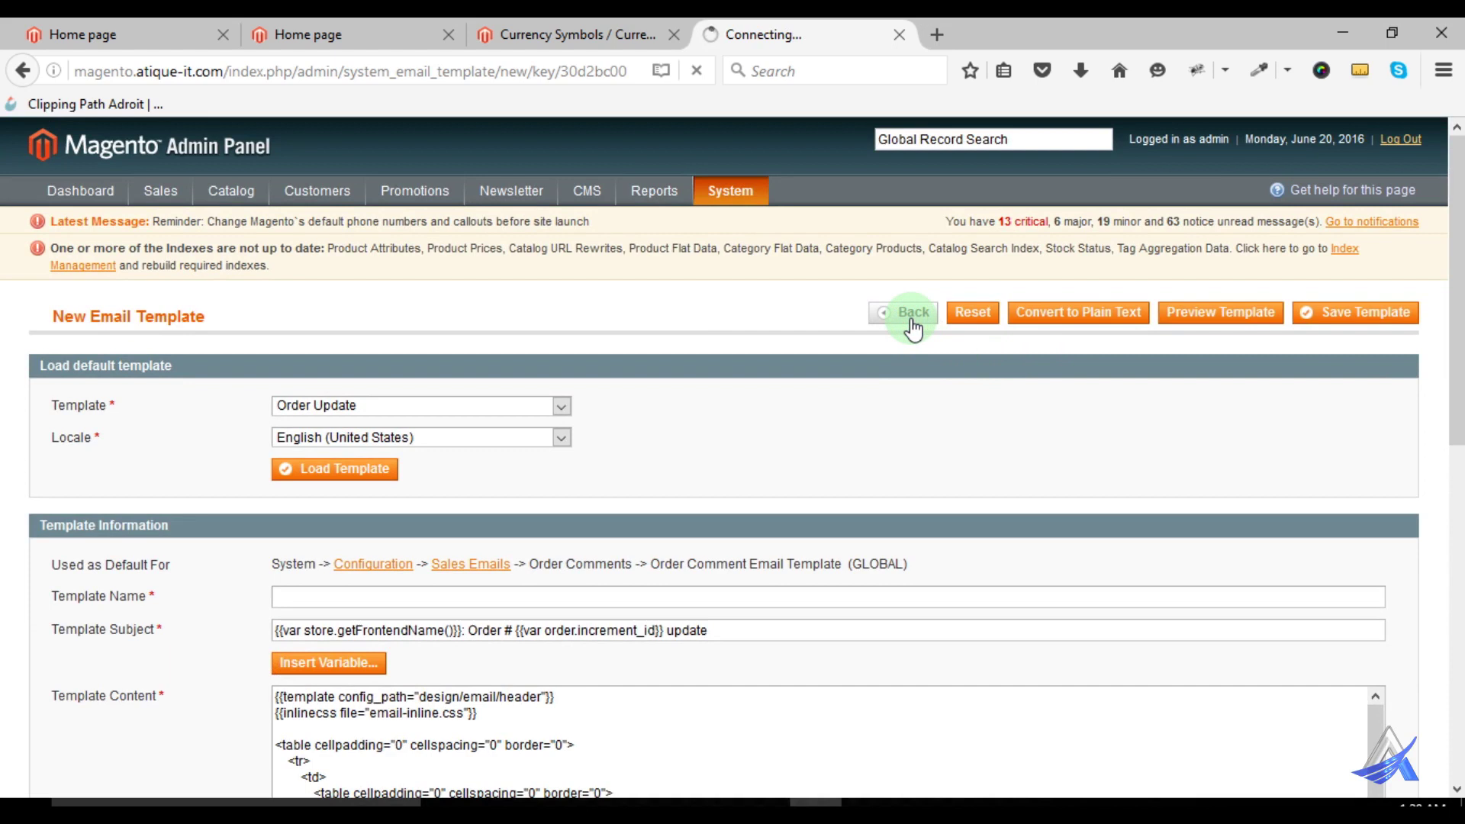
# Browse Magento 2's STORES and SYSTEM sidebar sections, then return to Magento 1's empty Transactional Emails list
pyautogui.click(556, 34)
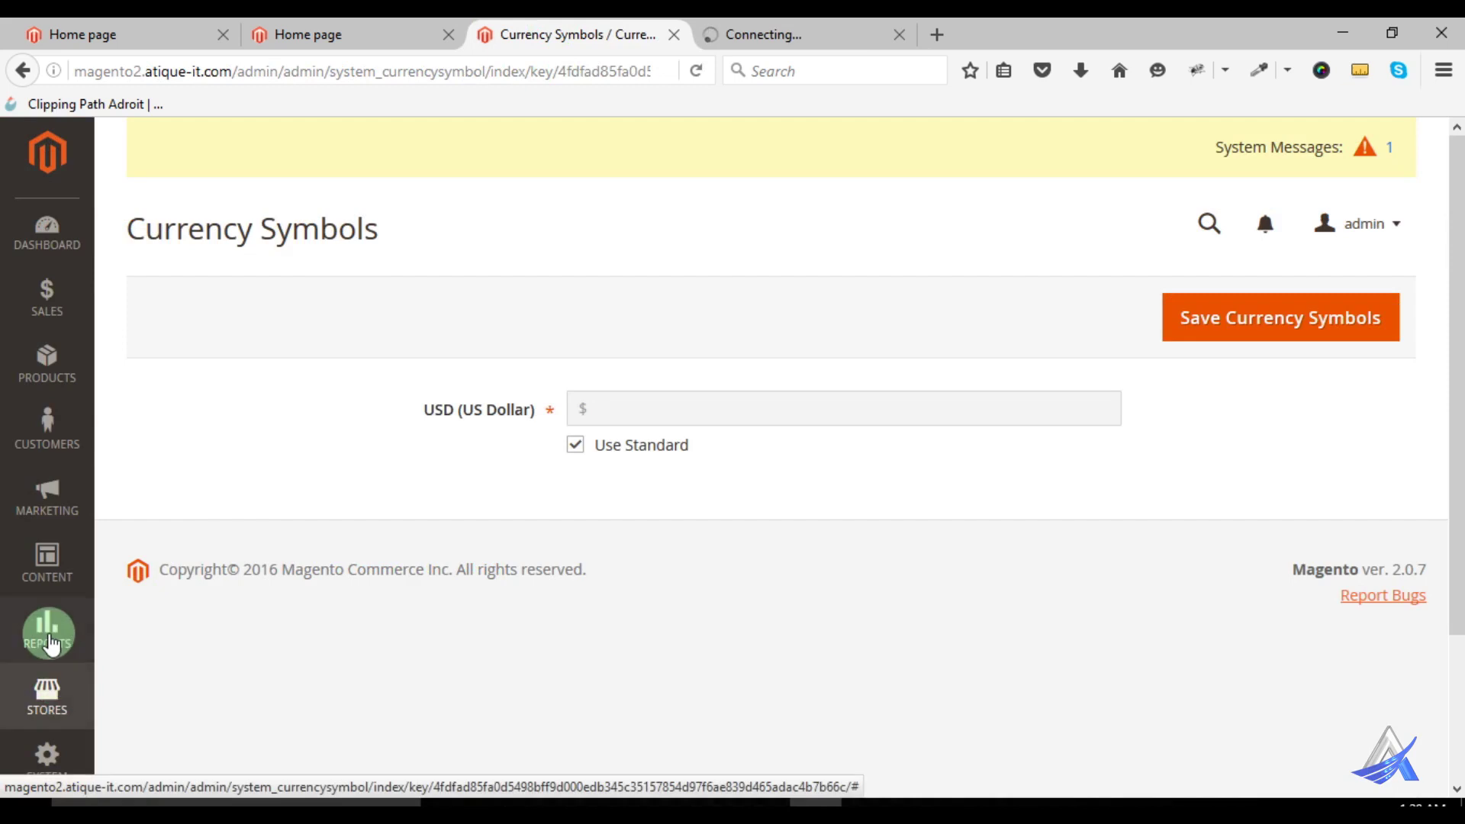
pyautogui.click(48, 710)
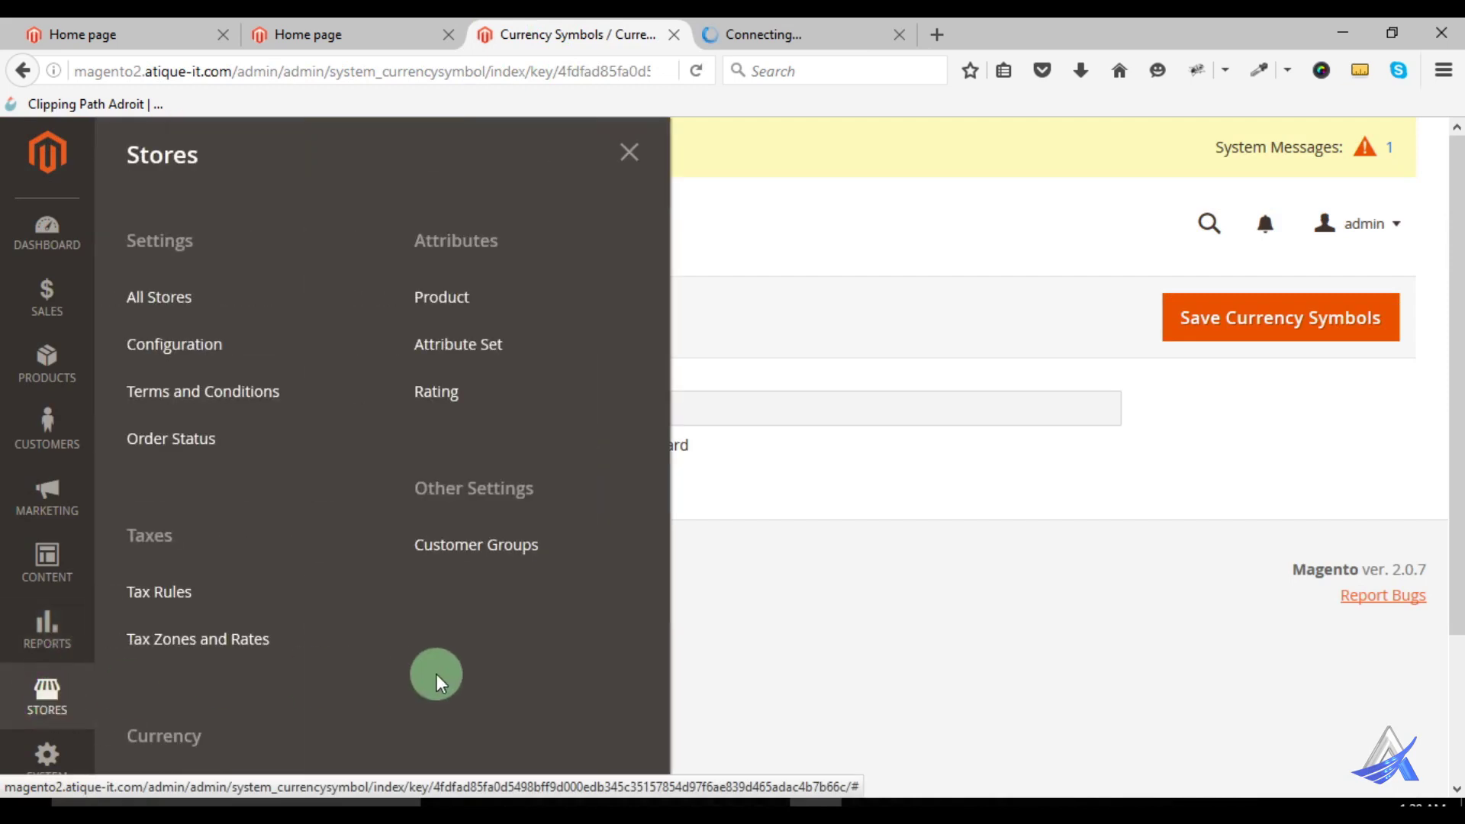
pyautogui.scroll(-3, 439, 674)
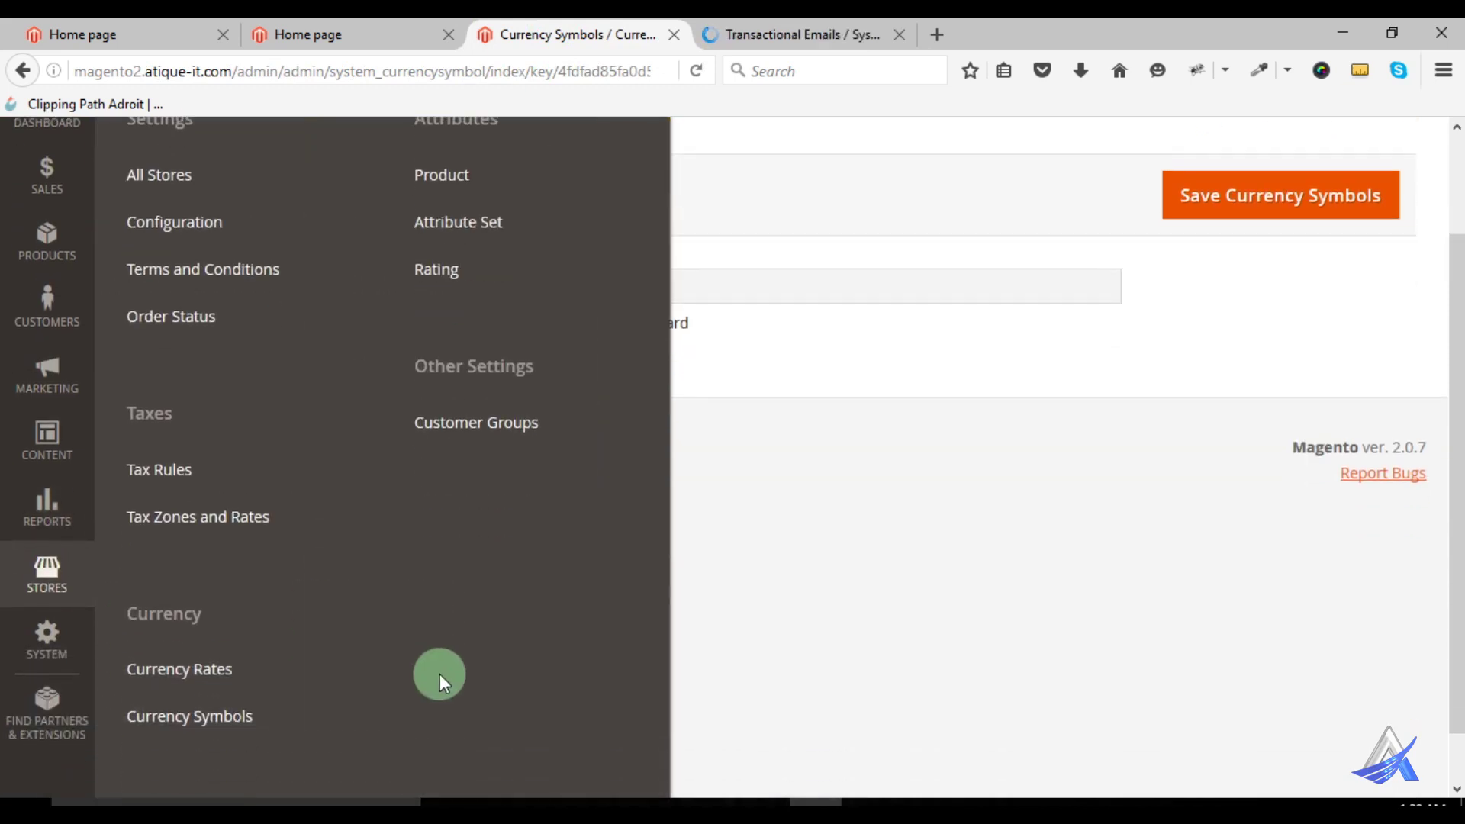
pyautogui.click(46, 654)
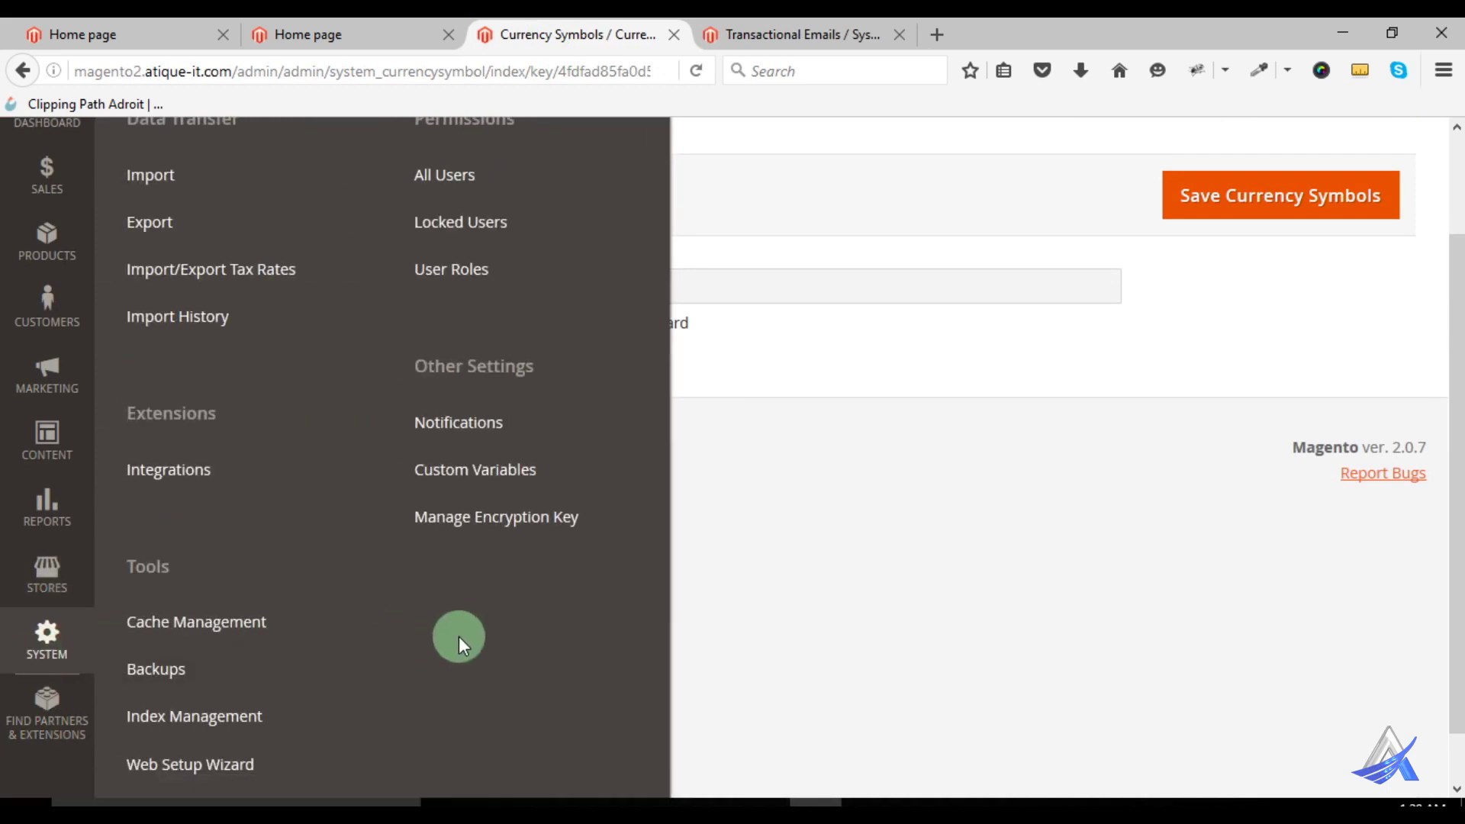
pyautogui.scroll(2, 459, 636)
pyautogui.scroll(-2, 460, 637)
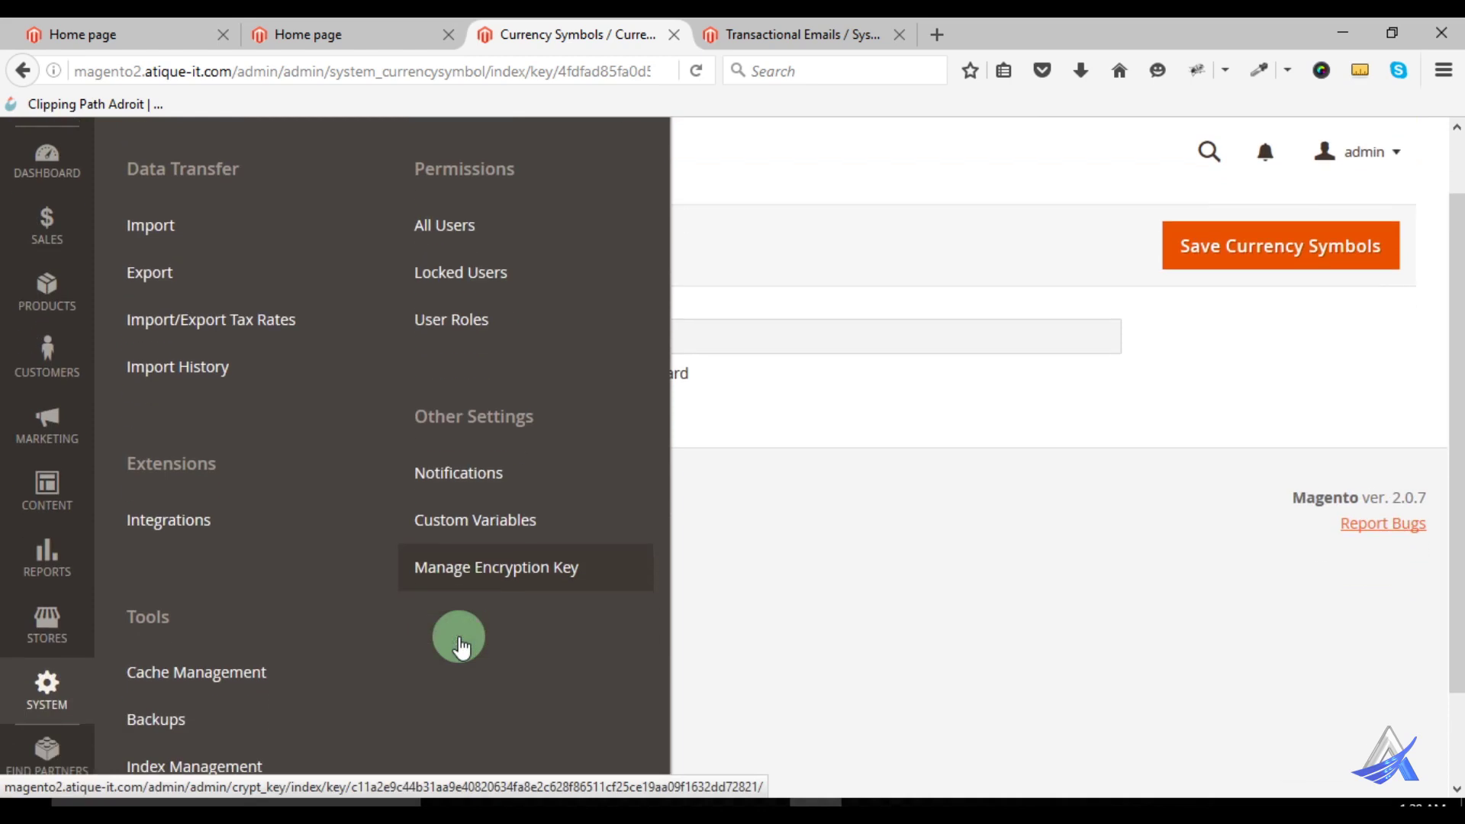
pyautogui.scroll(-1, 459, 637)
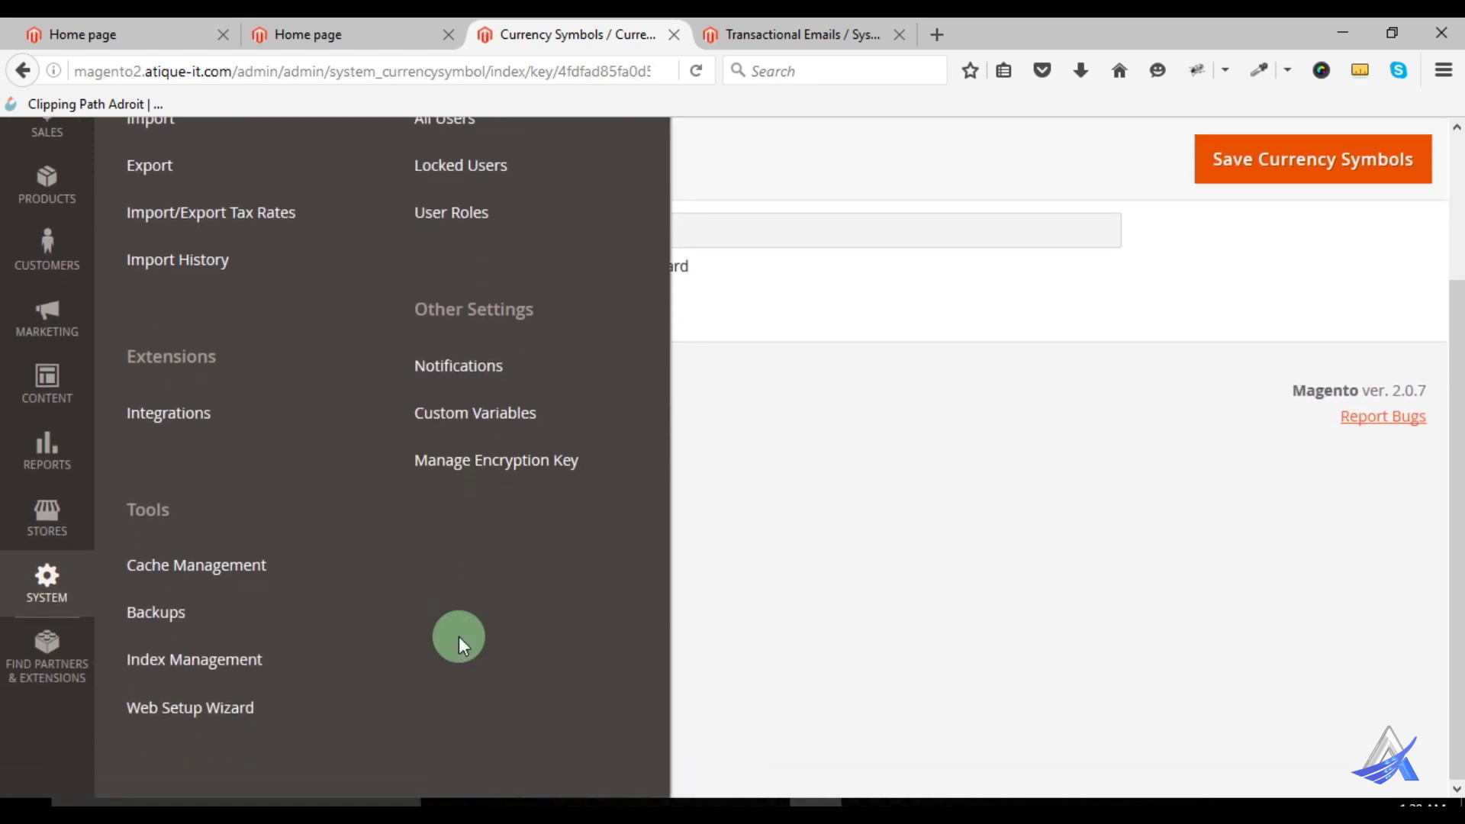
pyautogui.click(746, 27)
pyautogui.moveTo(714, 193)
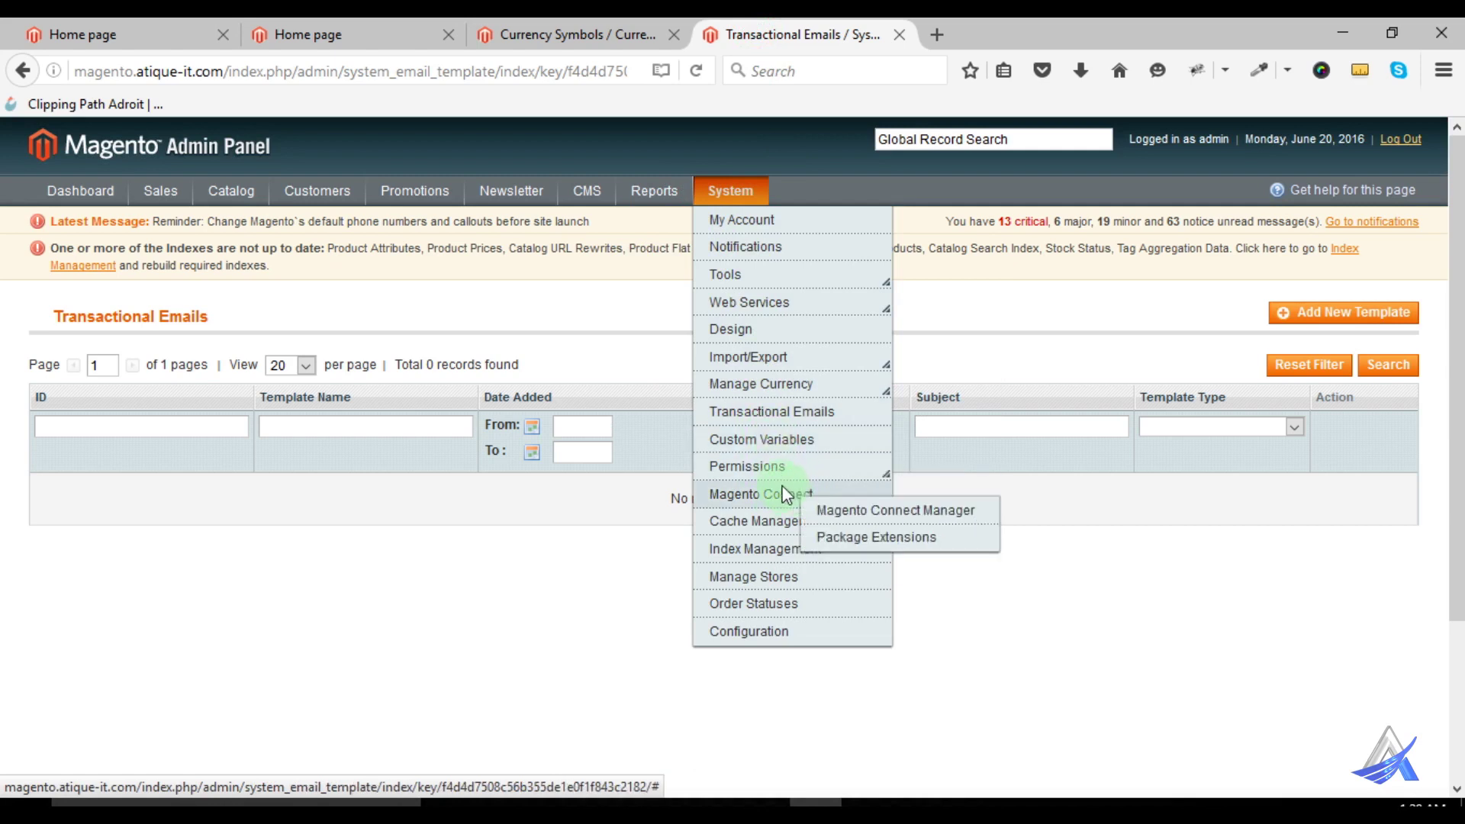
pyautogui.moveTo(790, 464)
# Open Magento 1's new custom variable form and step through its code, name, HTML and plain value fields
pyautogui.click(801, 443)
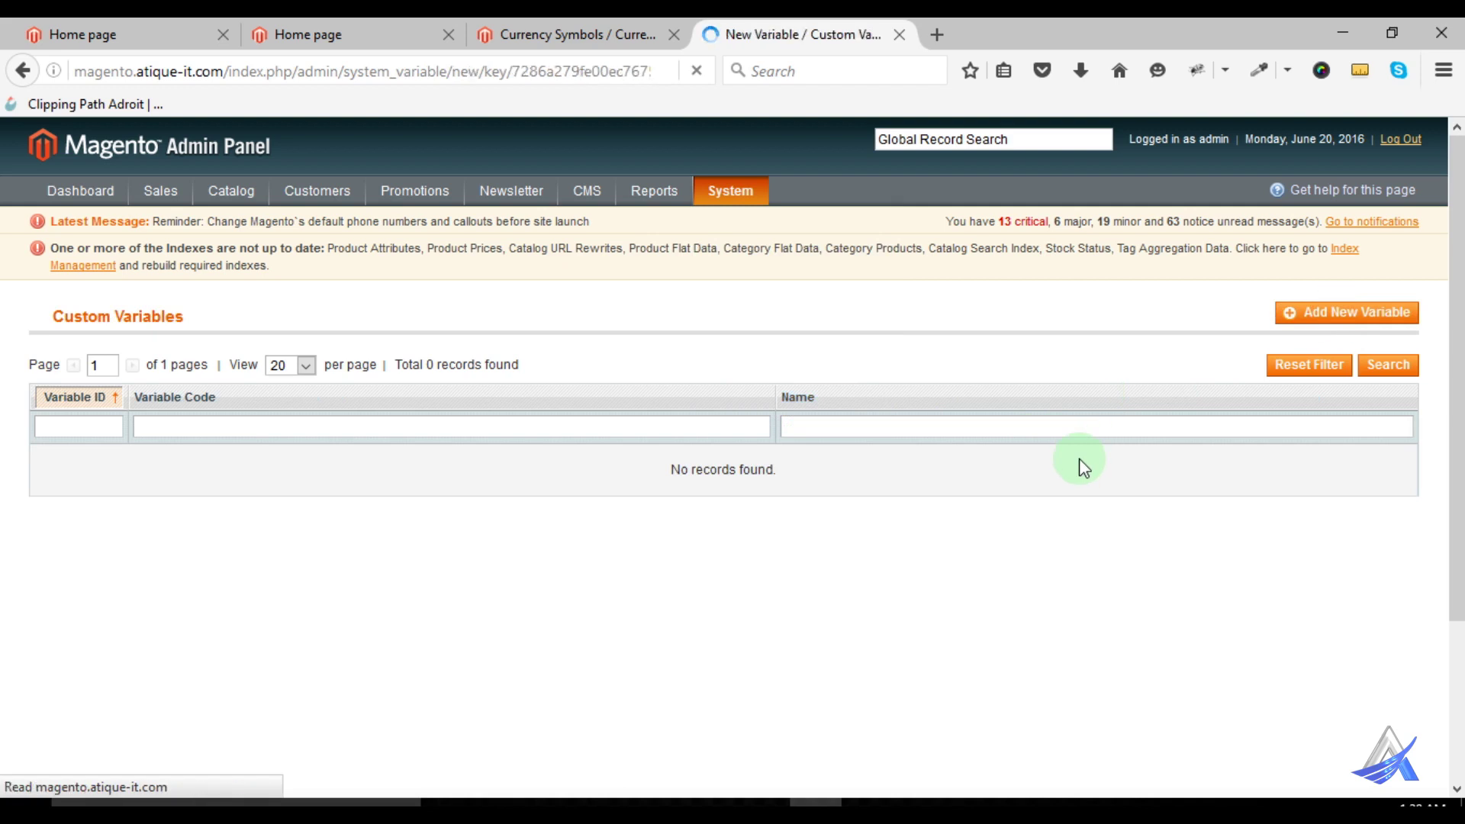
pyautogui.click(327, 409)
pyautogui.click(301, 435)
pyautogui.click(303, 505)
pyautogui.scroll(-5, 305, 505)
pyautogui.click(347, 494)
# Leave the variable form unsaved for the empty Custom Variables list, then switch to Magento 2
pyautogui.scroll(1, 523, 561)
pyautogui.scroll(3, 522, 561)
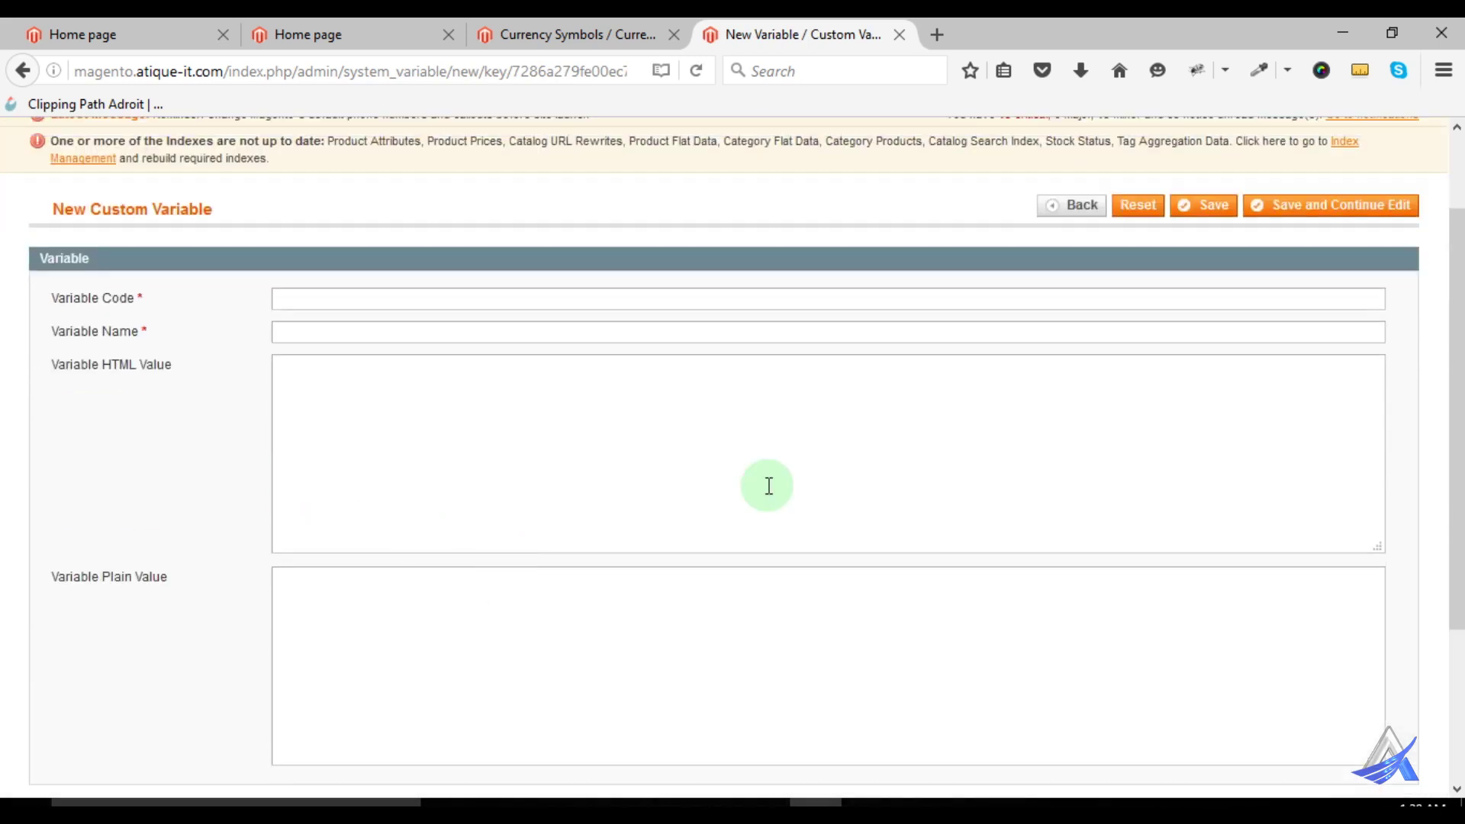
pyautogui.click(1075, 320)
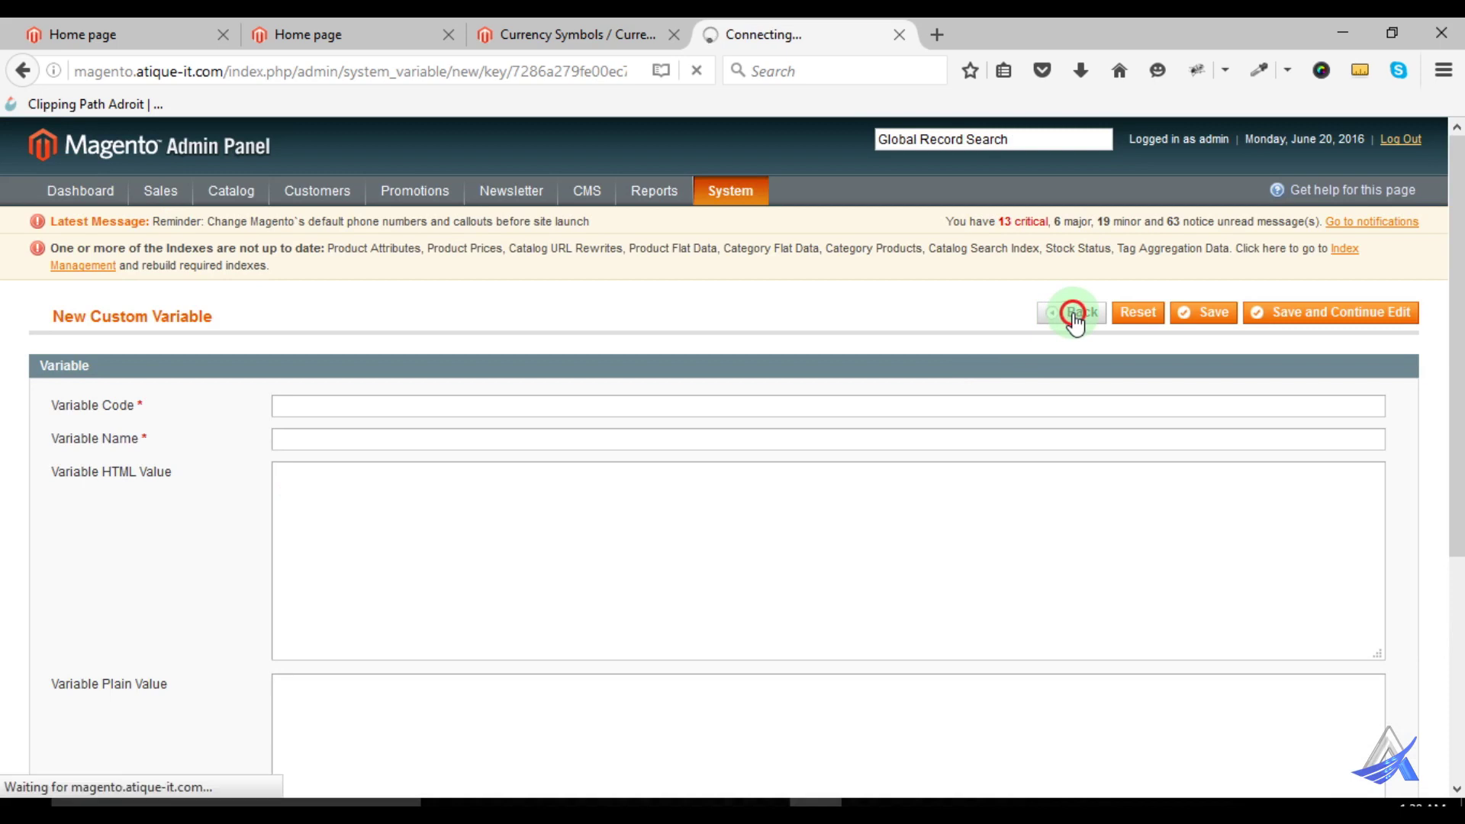
pyautogui.click(562, 34)
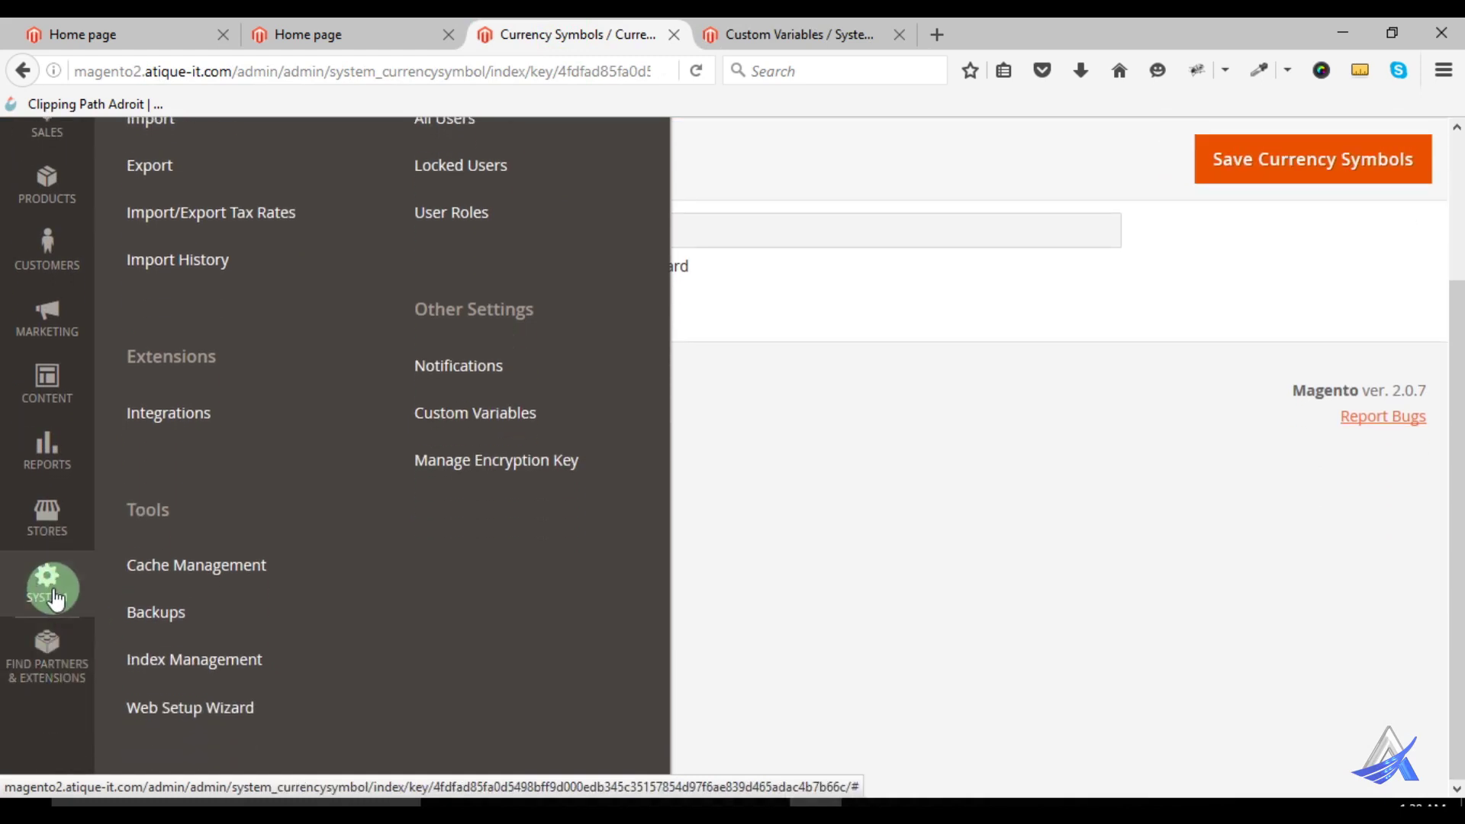
# Open Magento 2's Custom Variables page while it loads, flipping back to Magento 1's empty variables list
pyautogui.scroll(3, 377, 556)
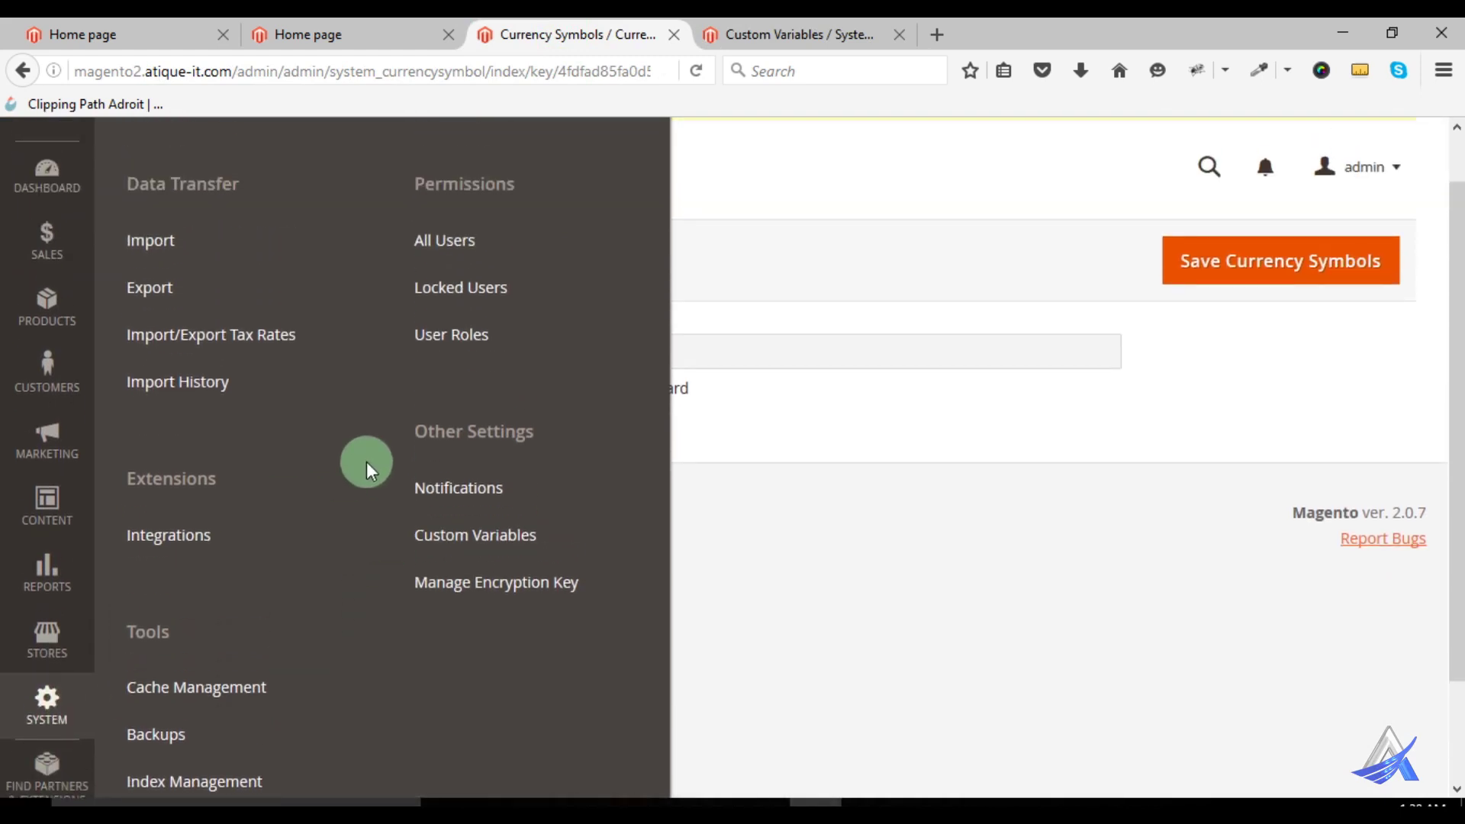
pyautogui.click(467, 540)
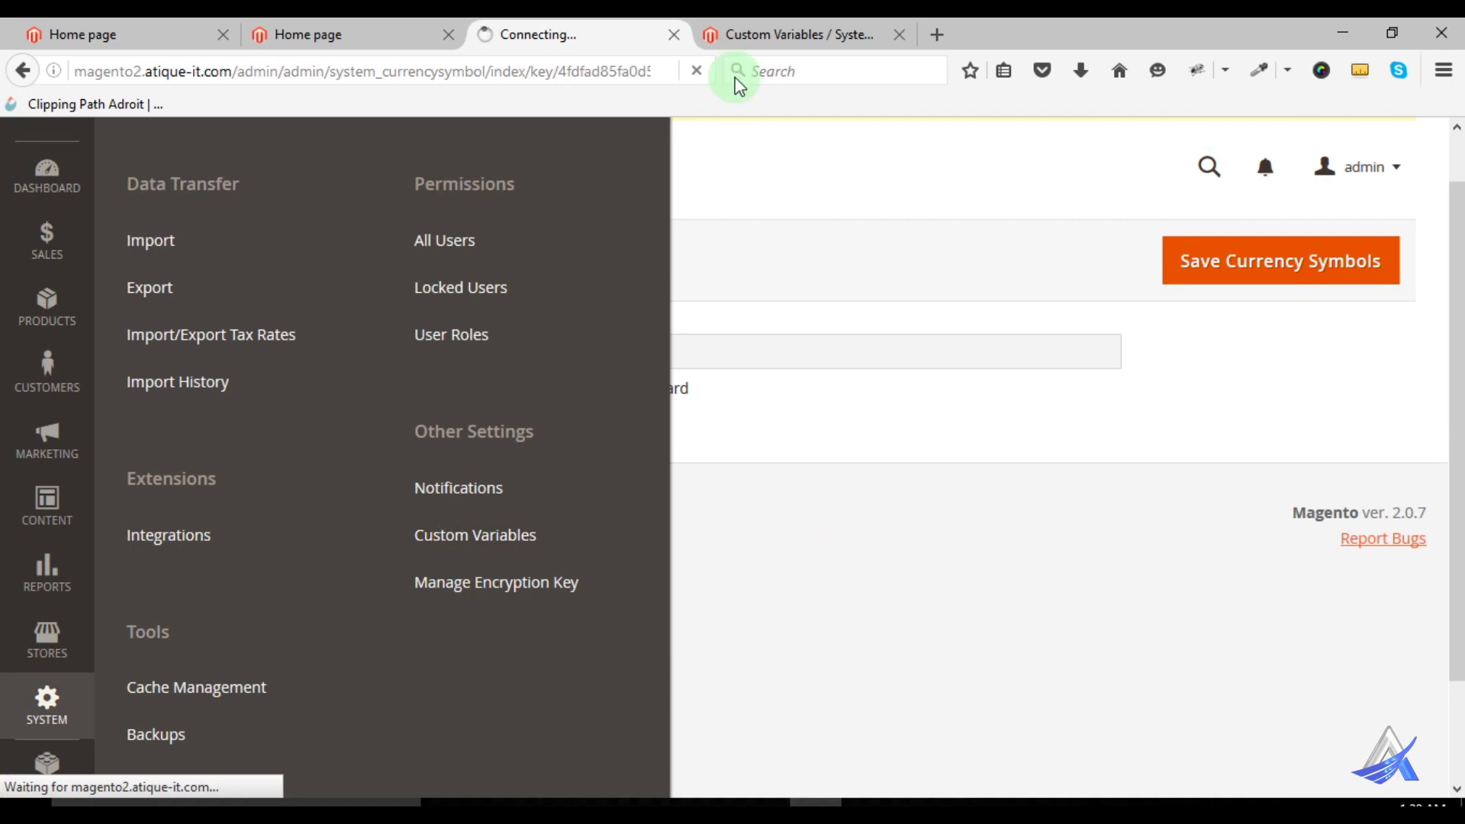
pyautogui.click(752, 32)
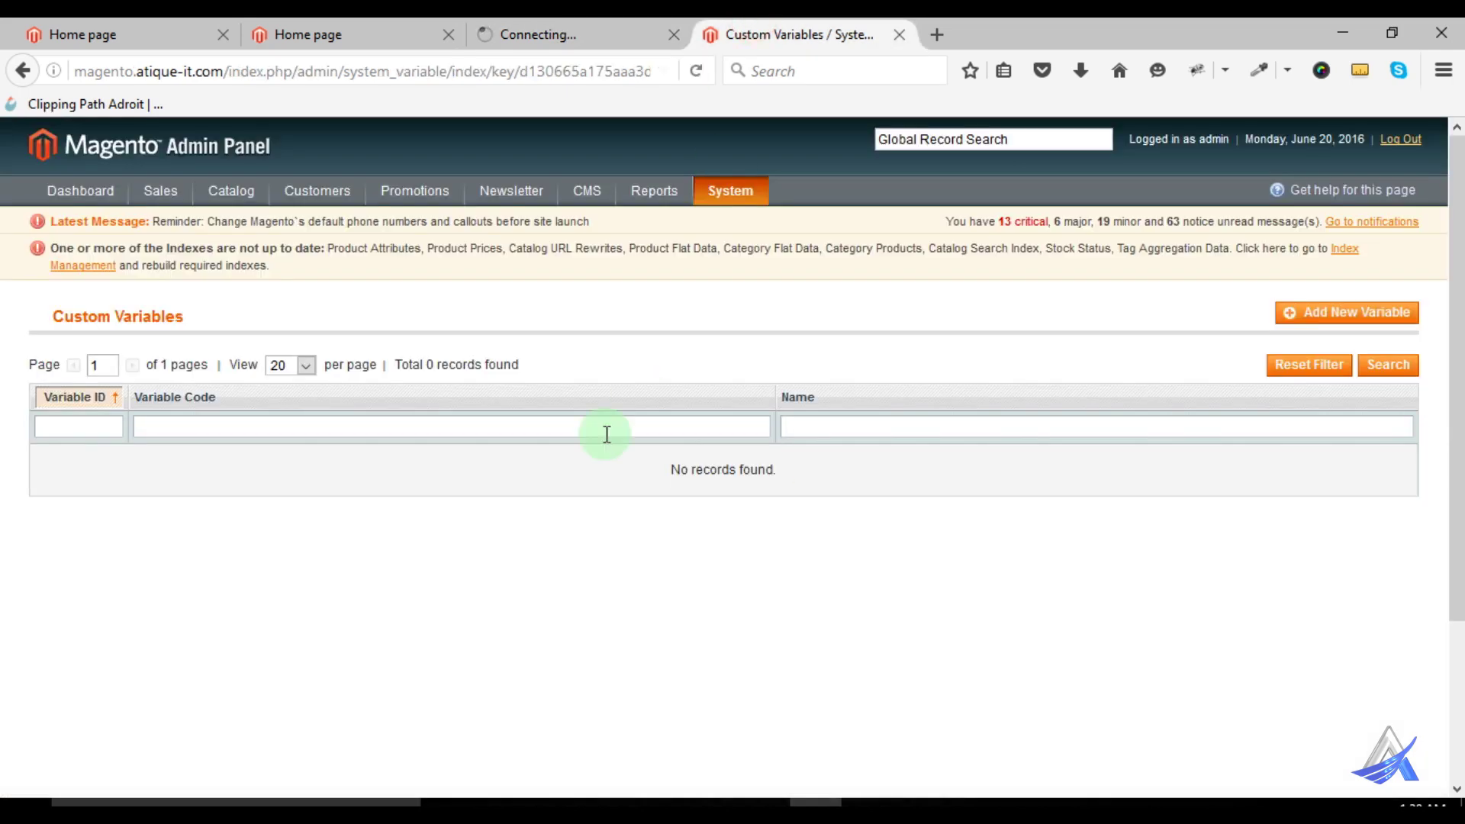
pyautogui.click(557, 35)
pyautogui.click(789, 38)
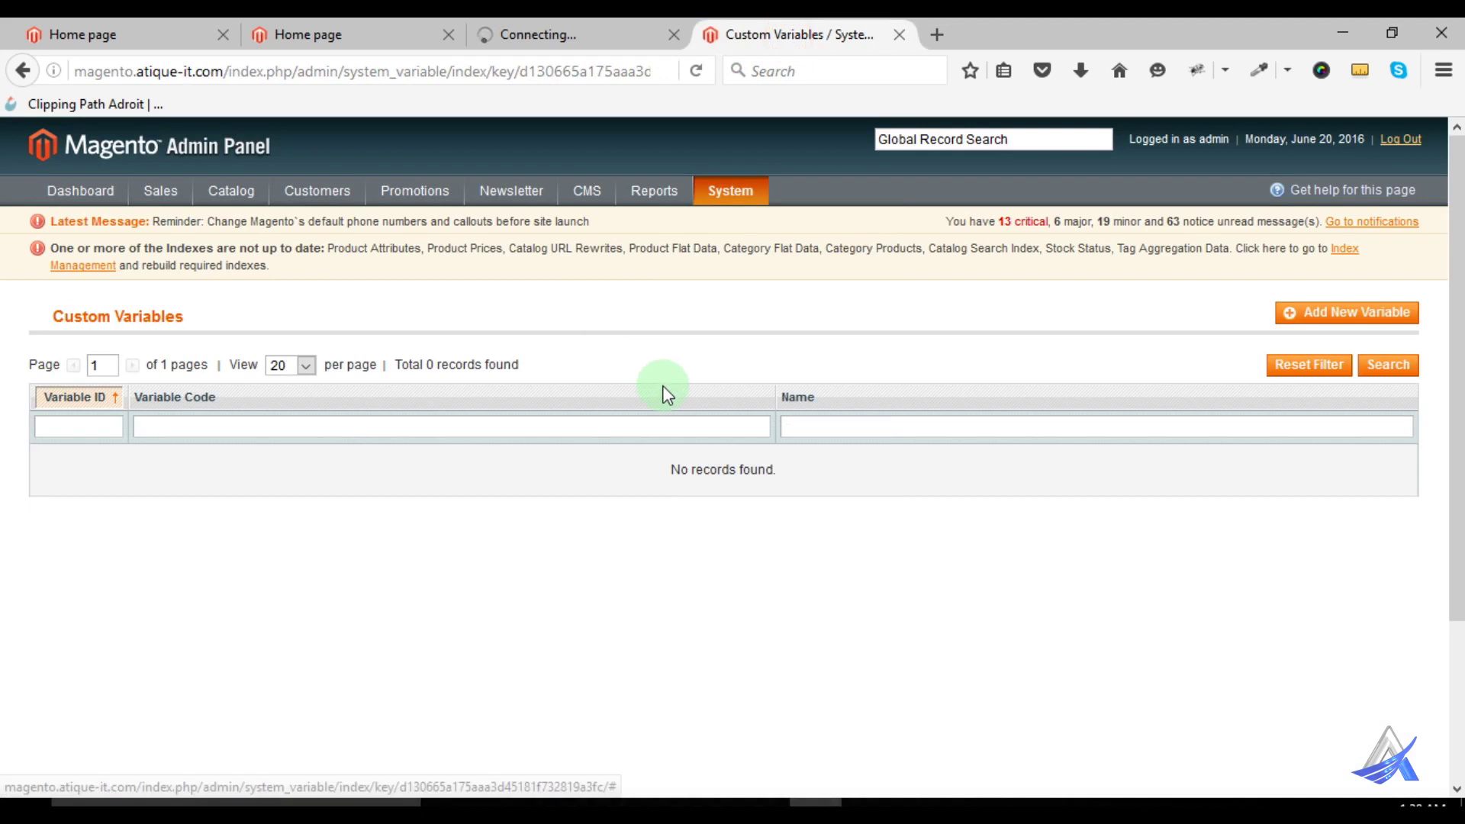
pyautogui.moveTo(730, 196)
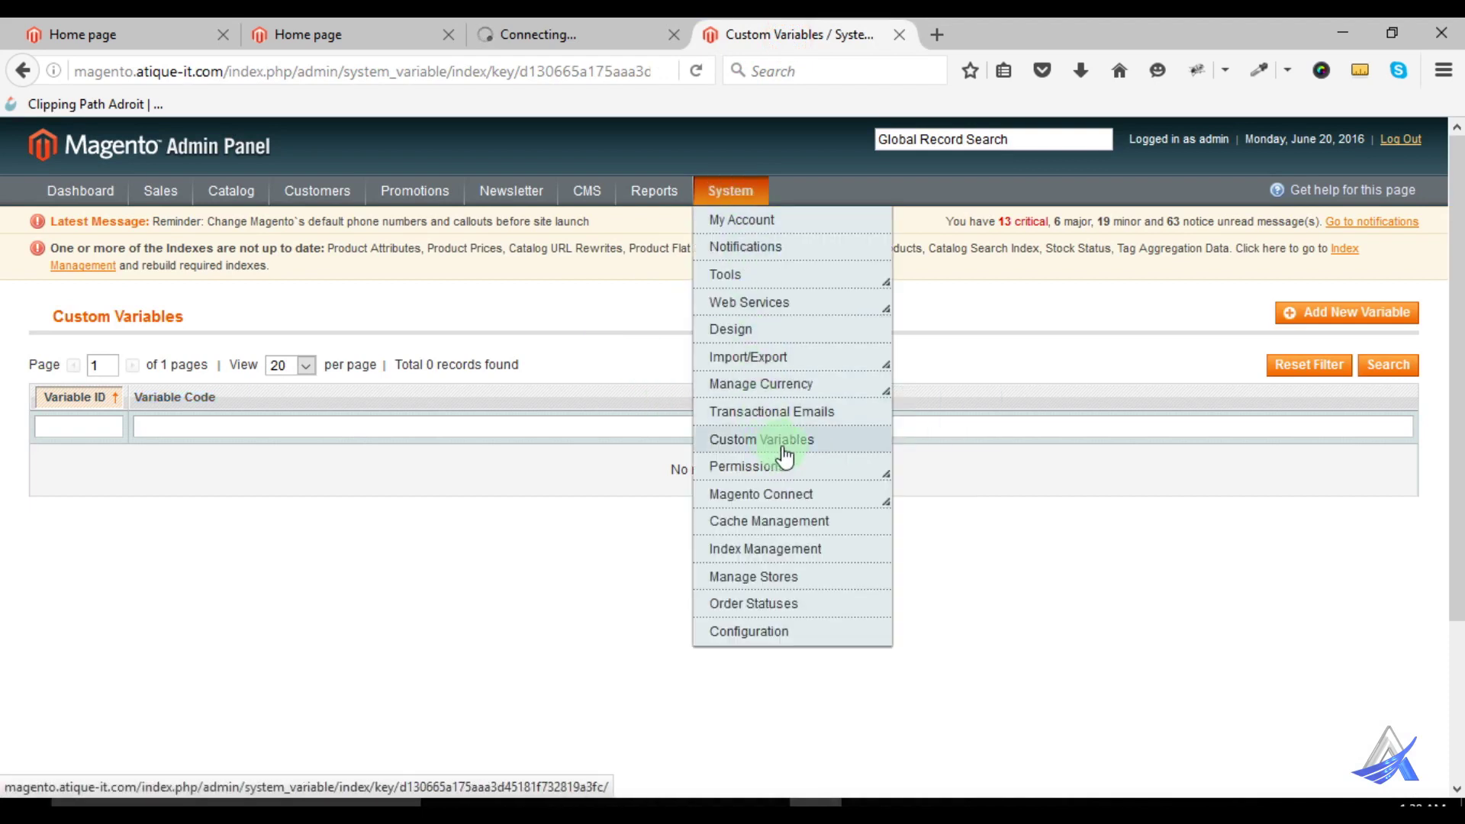
# Review the Magento 1 admin user's User Role and REST Role tabs, then go to Magento 2's Custom Variables tab
pyautogui.moveTo(784, 465)
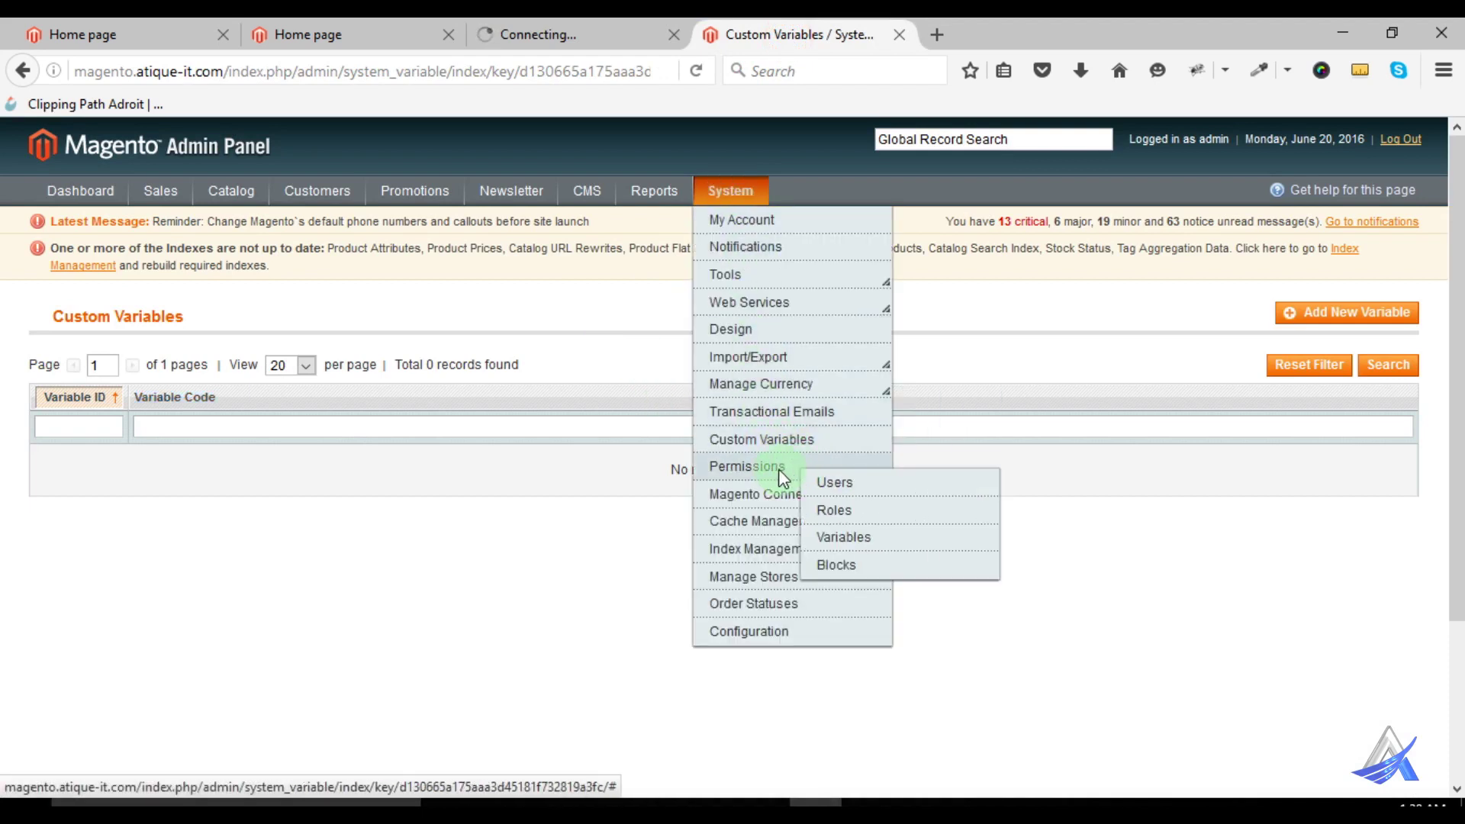
pyautogui.click(852, 489)
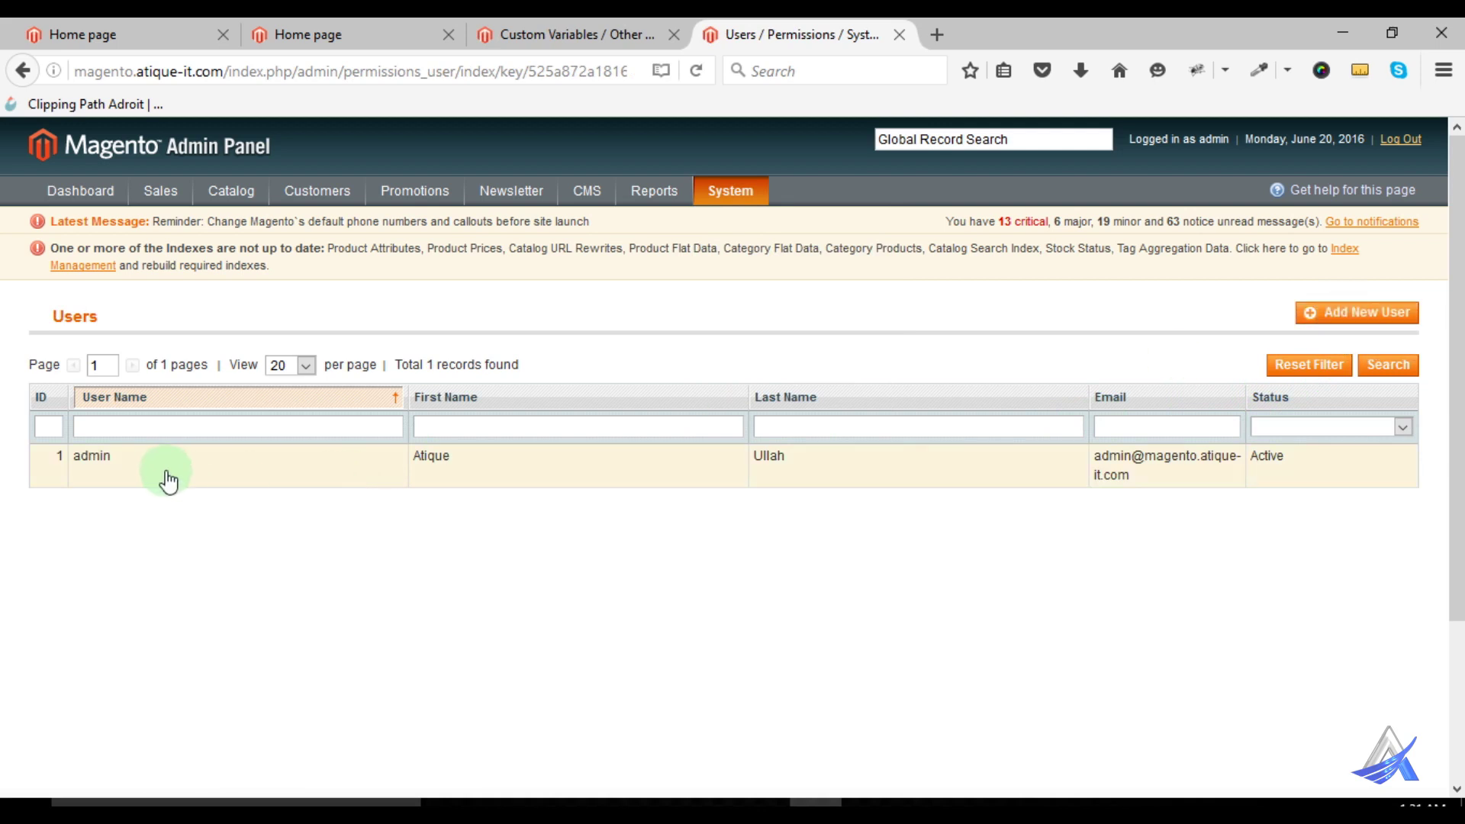
pyautogui.click(713, 474)
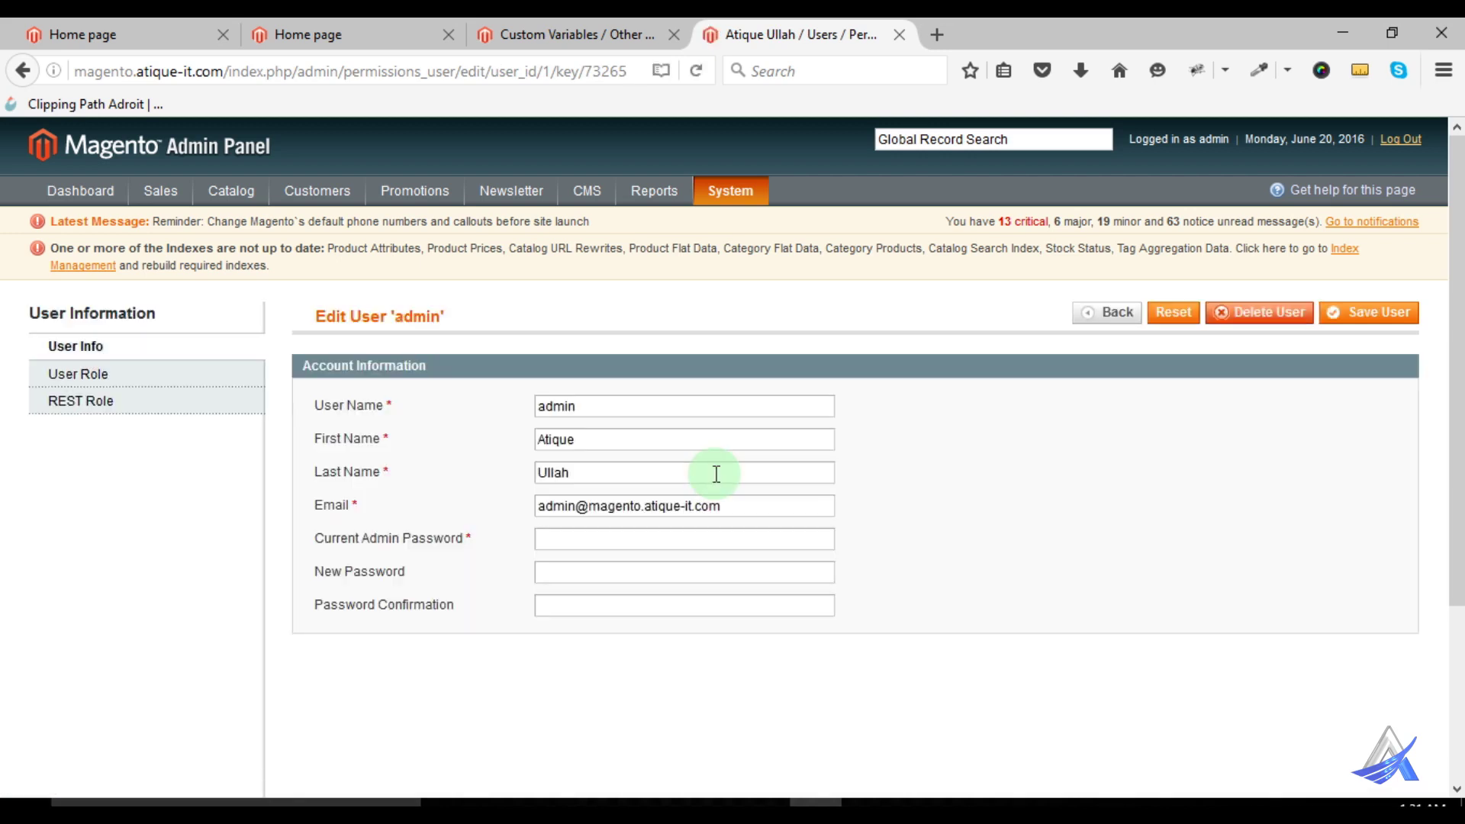
pyautogui.click(87, 381)
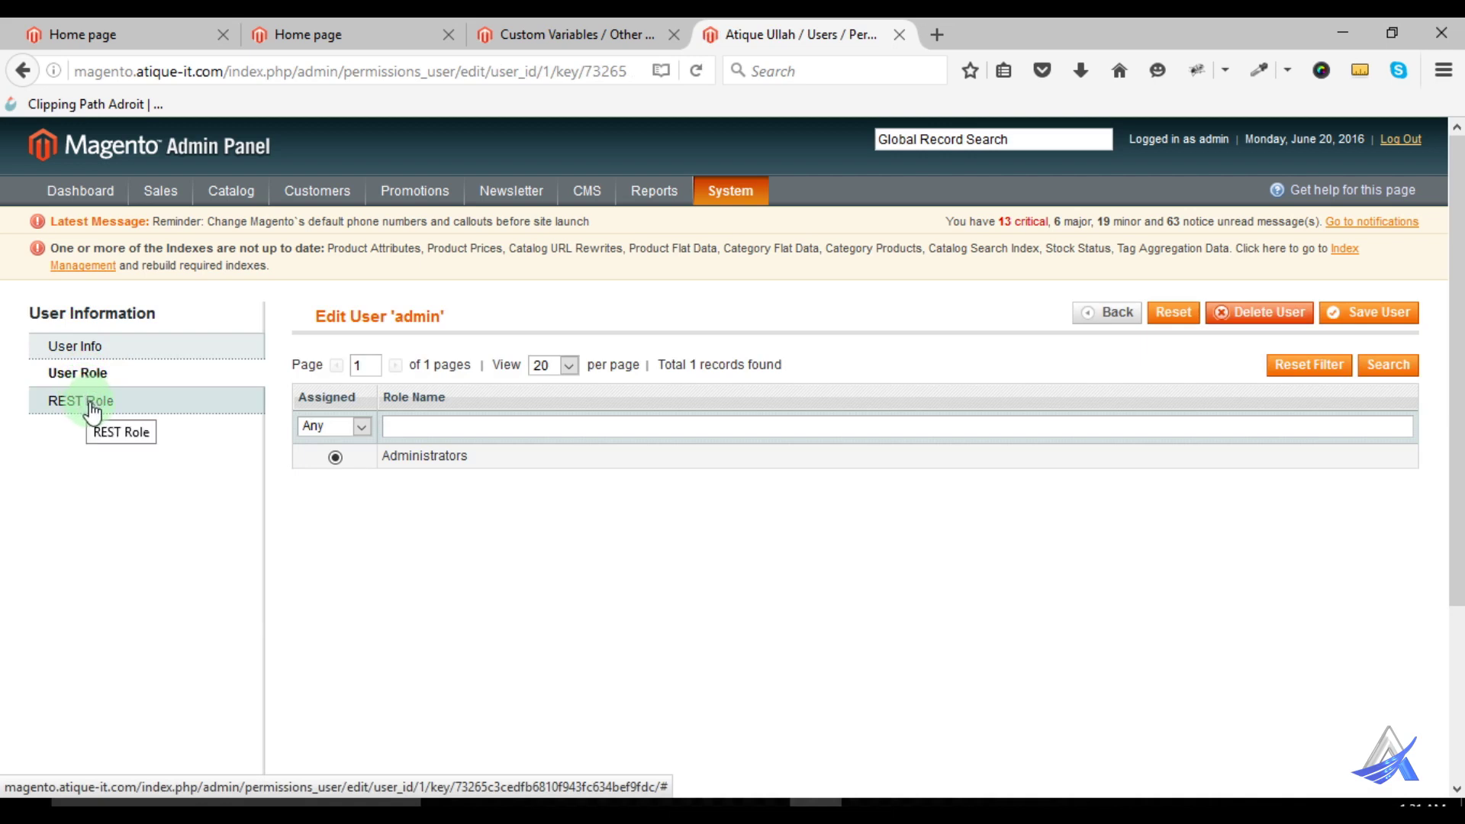
pyautogui.click(92, 404)
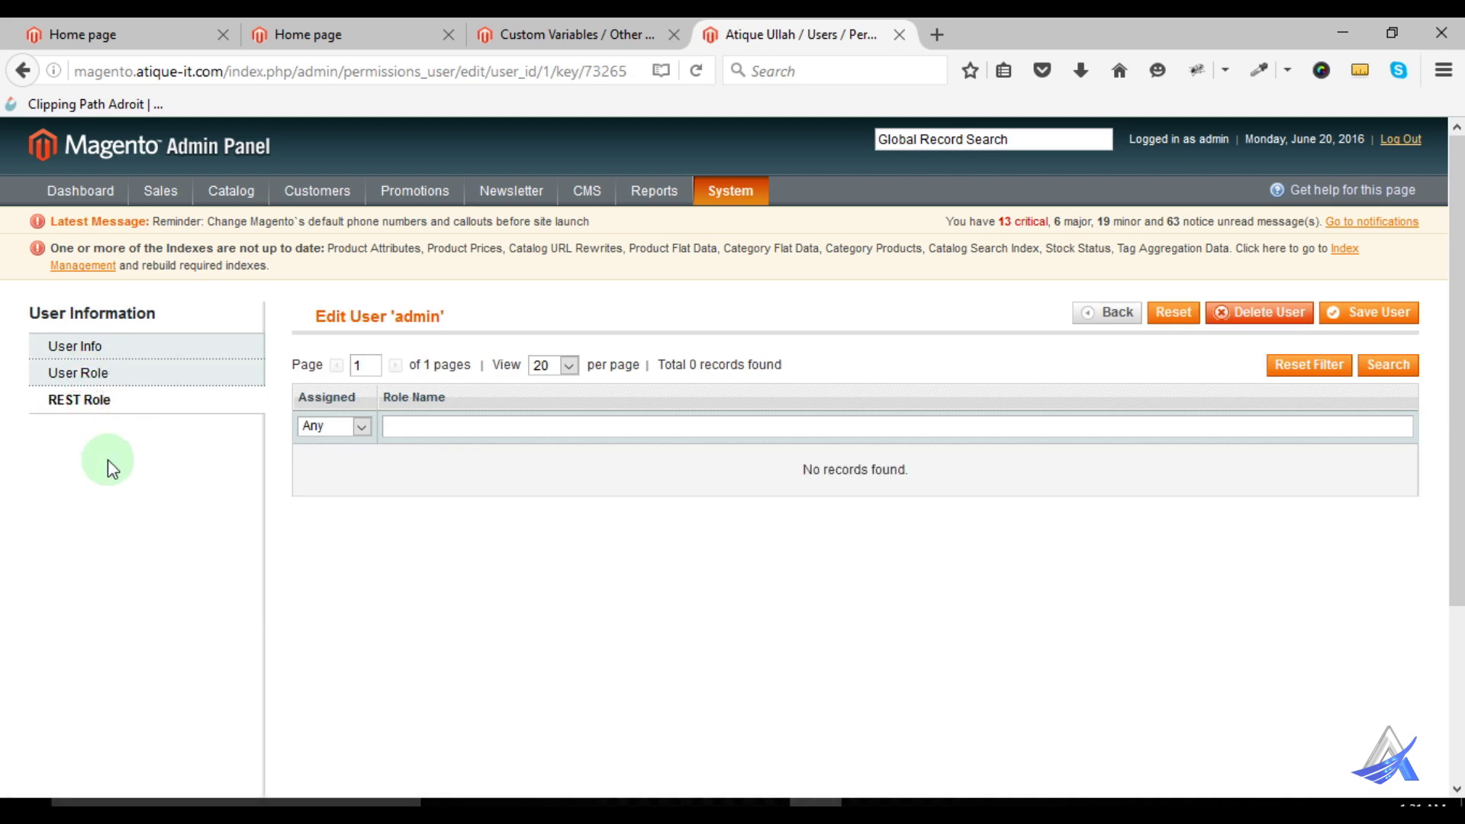
pyautogui.click(1115, 313)
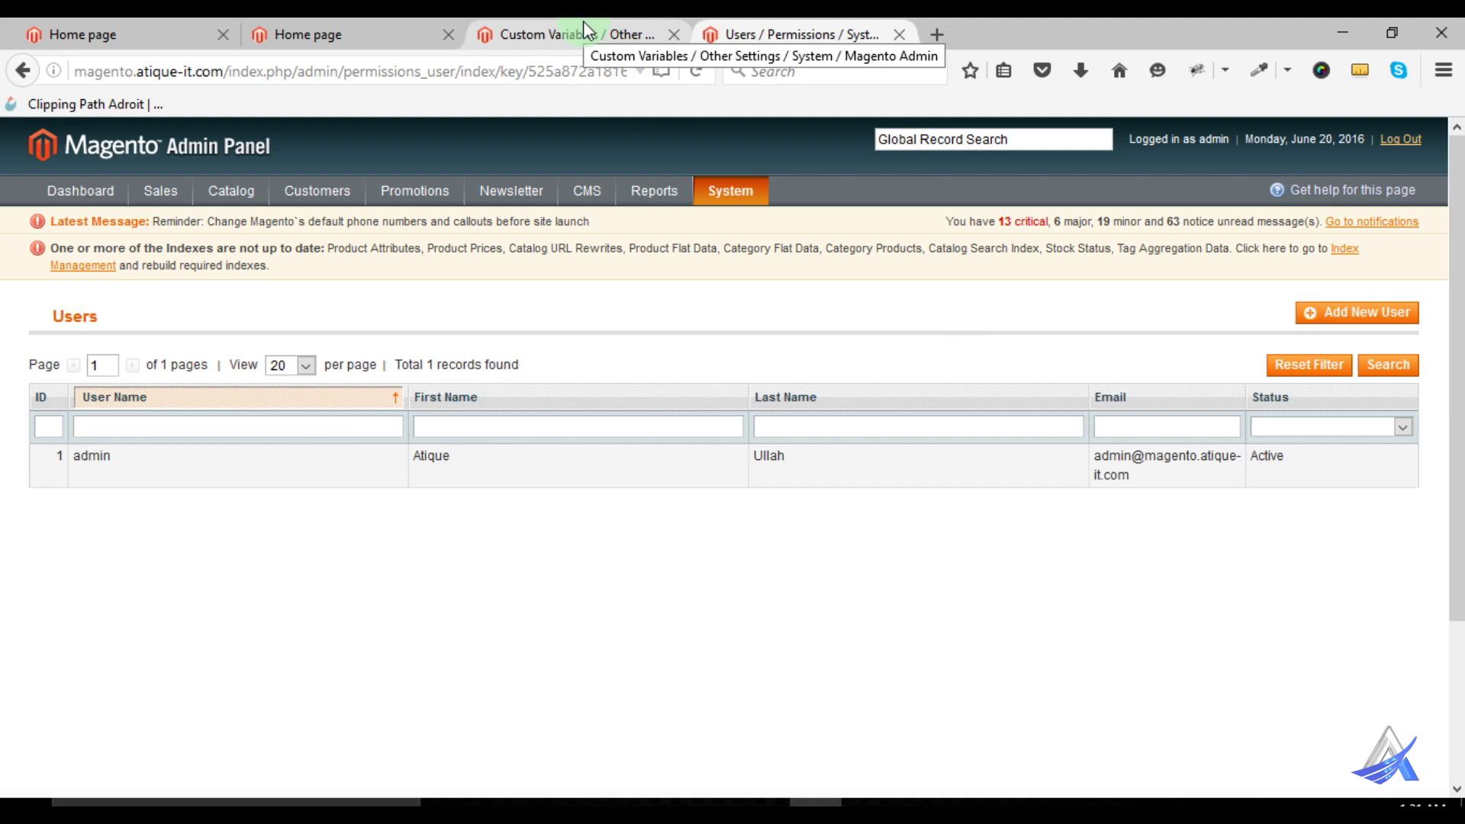
pyautogui.click(583, 21)
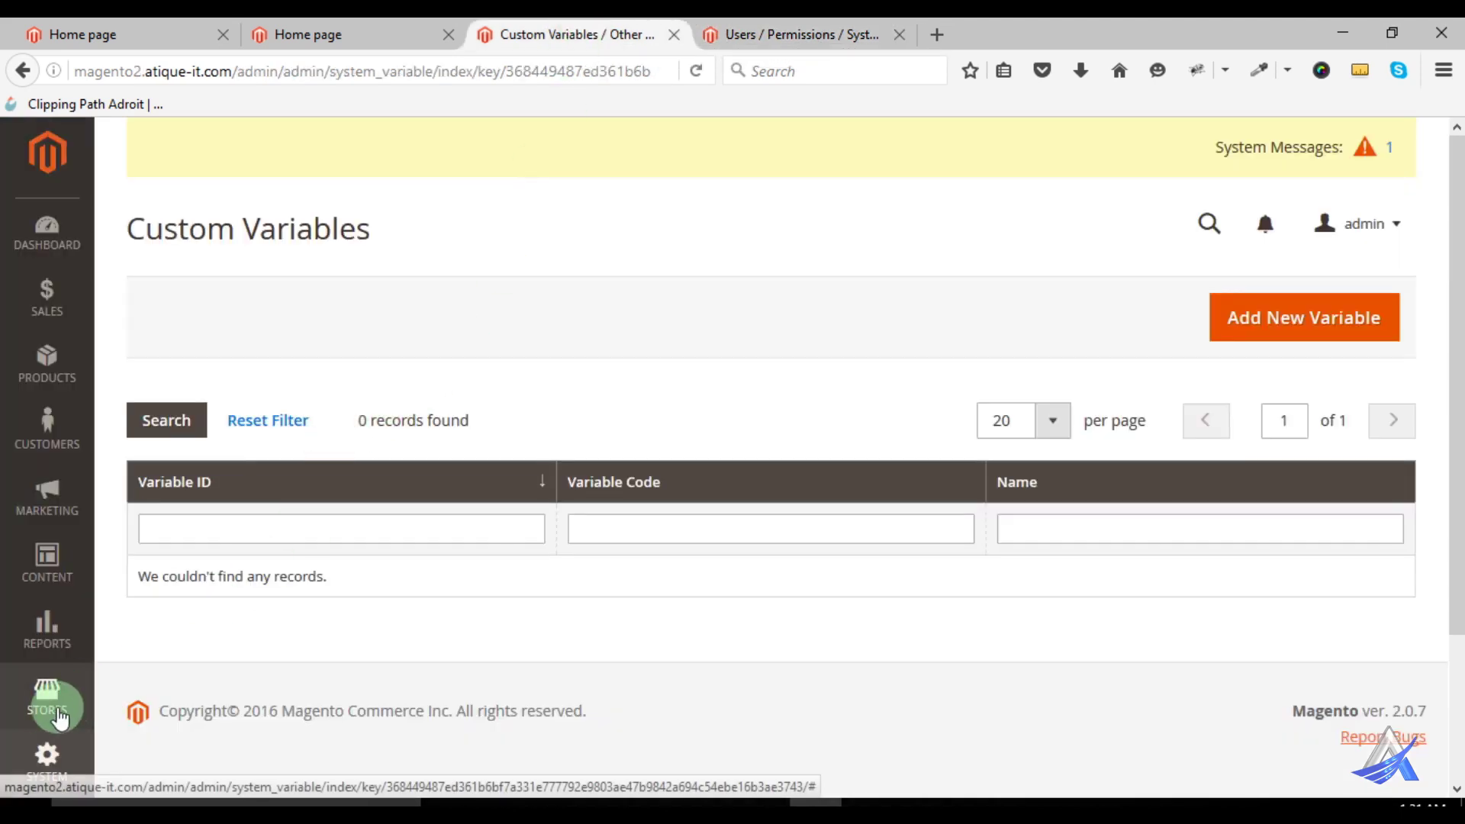
# Browse the Permissions links in Magento 2's System flyout, then return to Magento 1's Users list
pyautogui.click(780, 46)
pyautogui.click(575, 34)
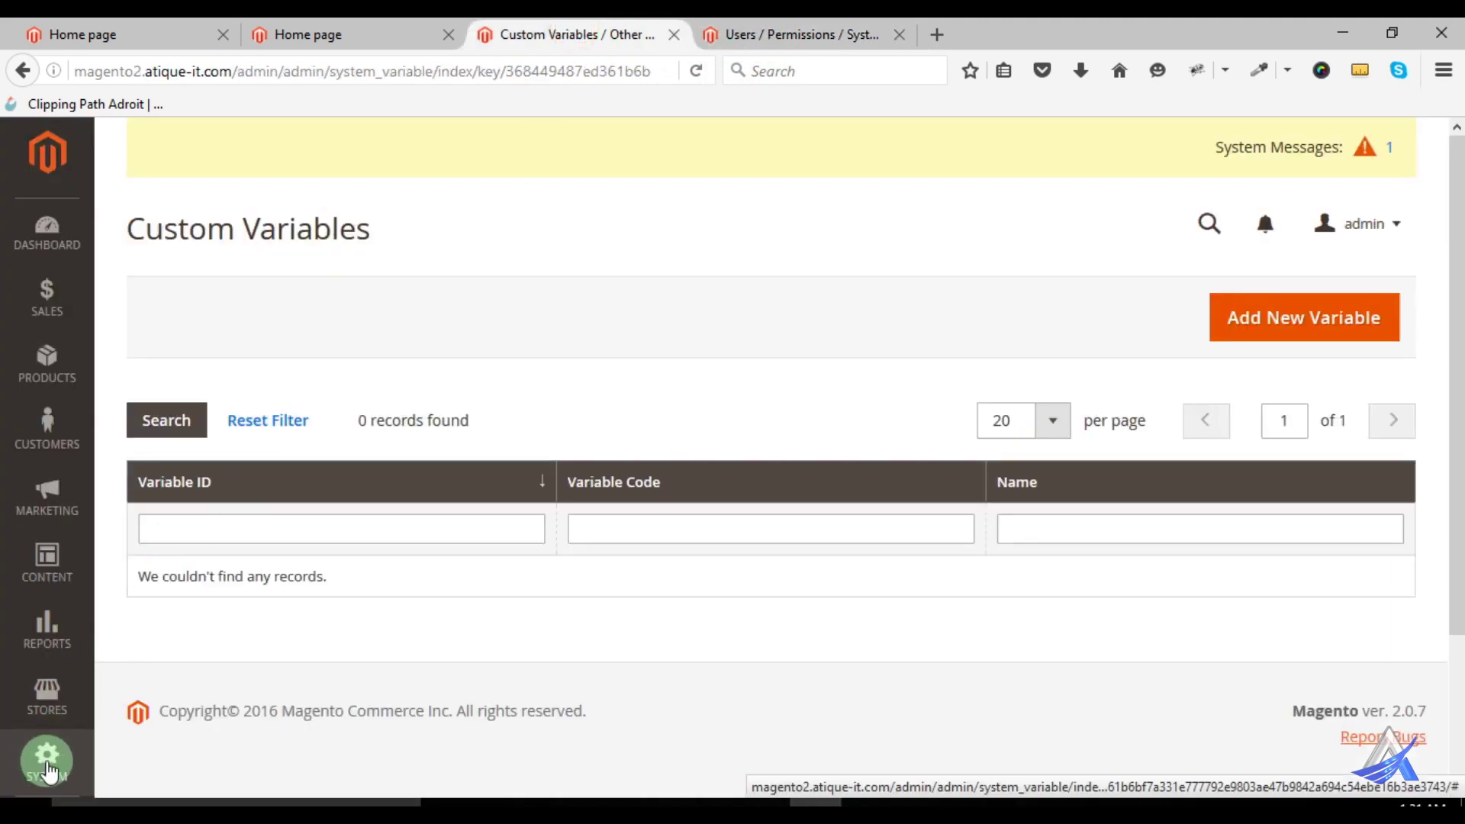
pyautogui.click(45, 767)
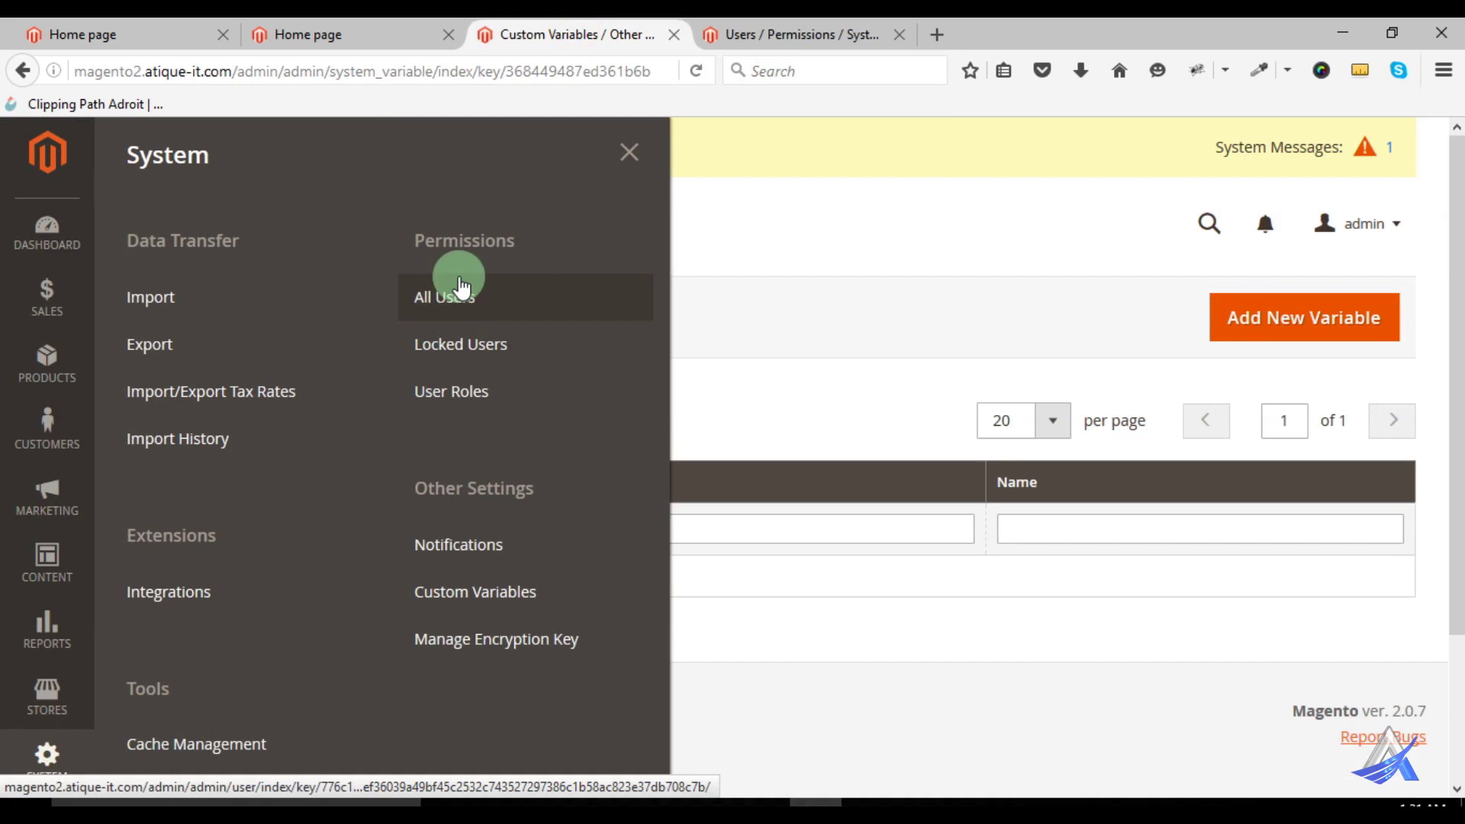
pyautogui.scroll(-3, 280, 670)
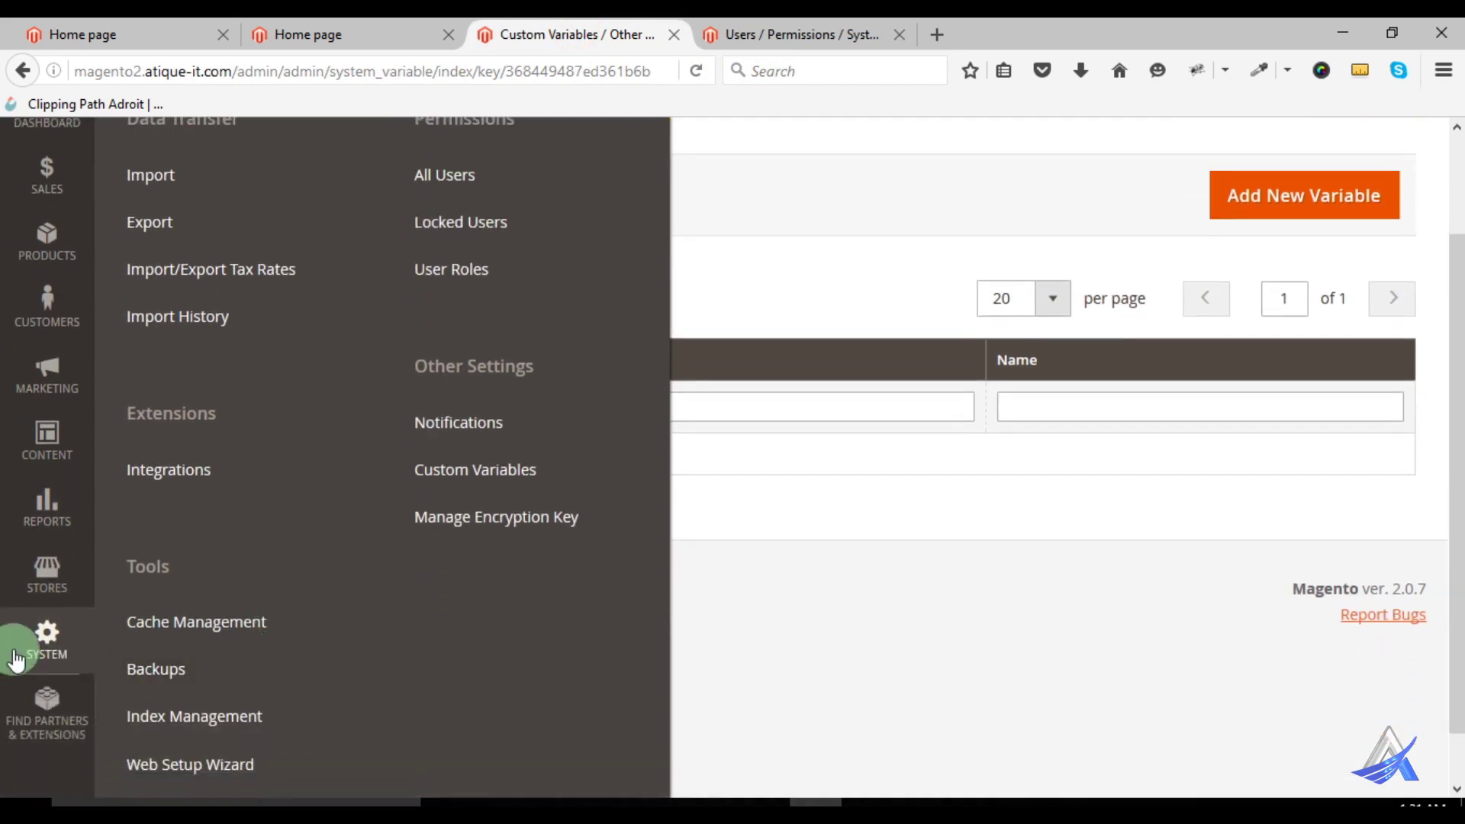
pyautogui.scroll(3, 347, 625)
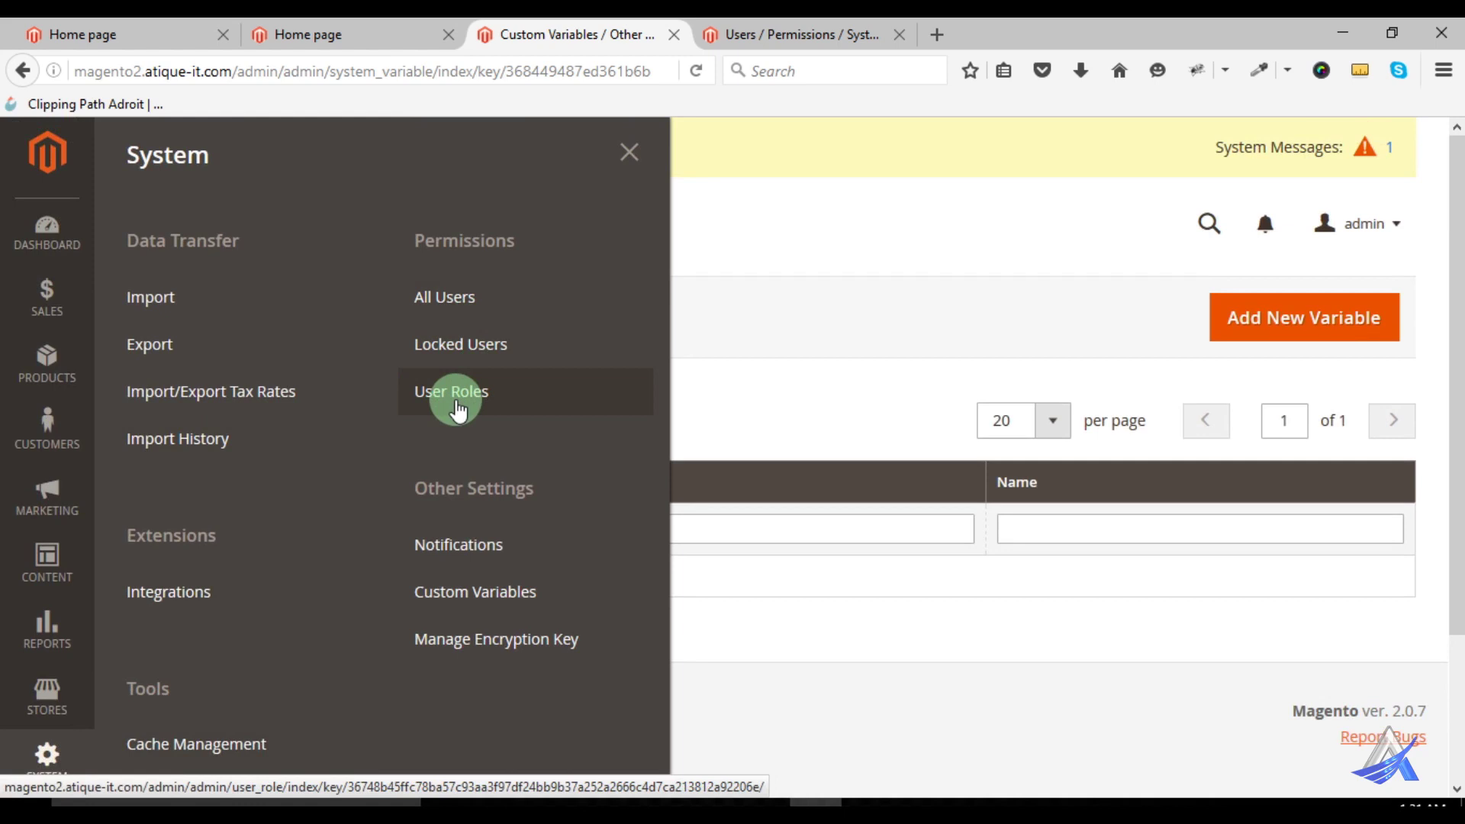
pyautogui.click(742, 249)
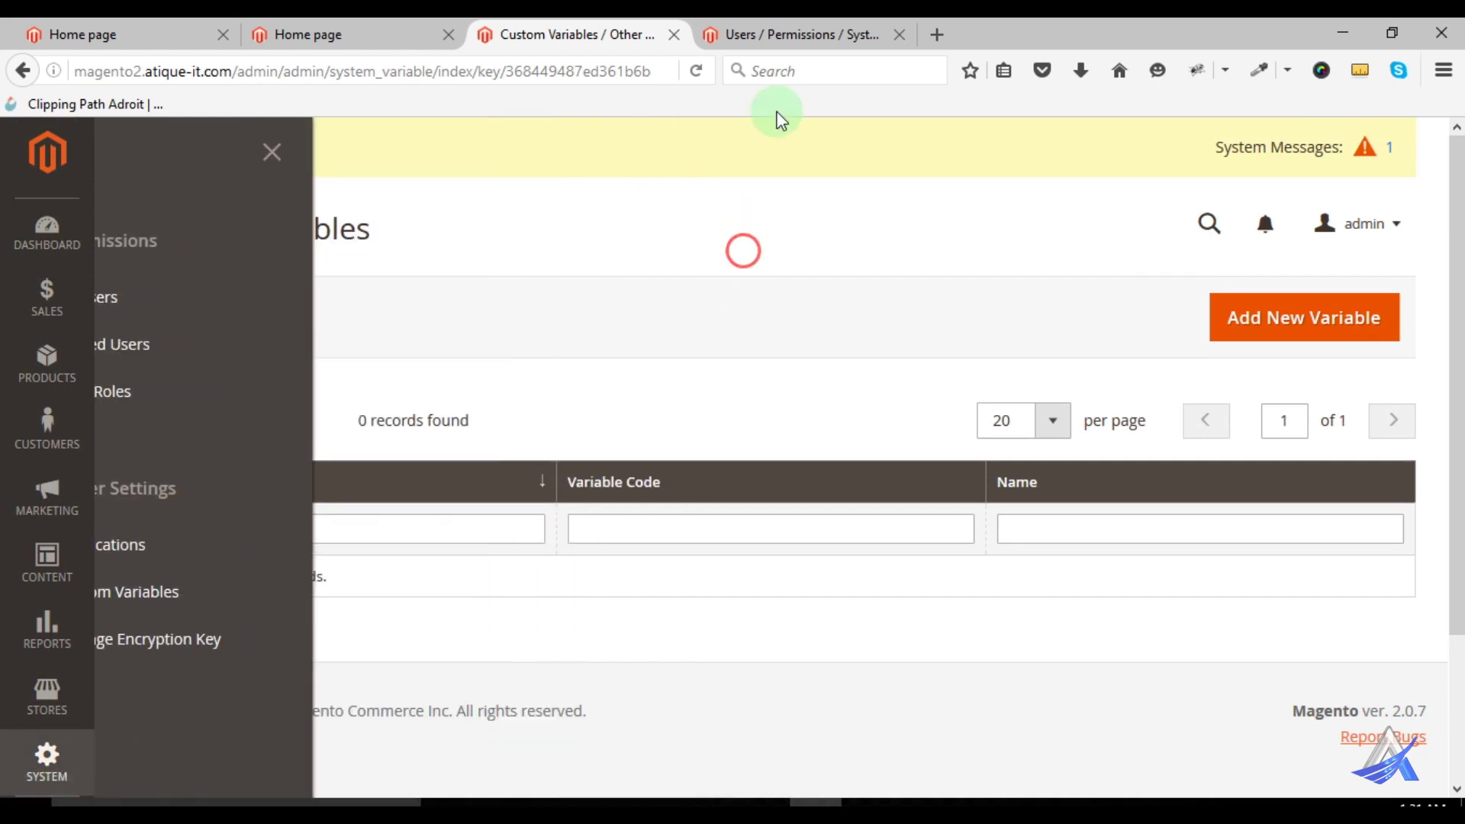
pyautogui.click(798, 34)
pyautogui.moveTo(734, 197)
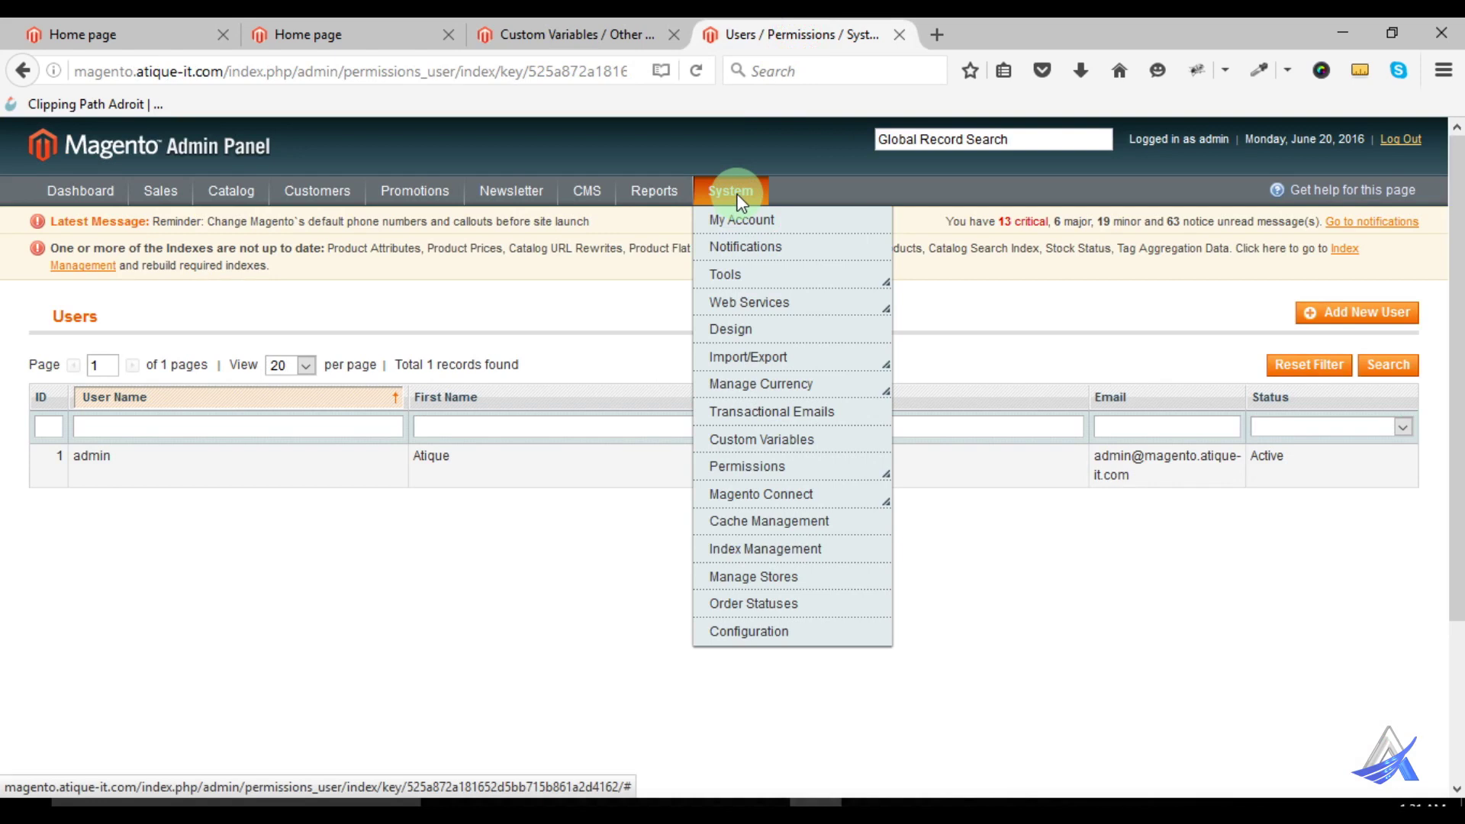
# Open Magento 1's Cache Storage Management with every cache Enabled, then return to Magento 2's Custom Variables
pyautogui.moveTo(786, 465)
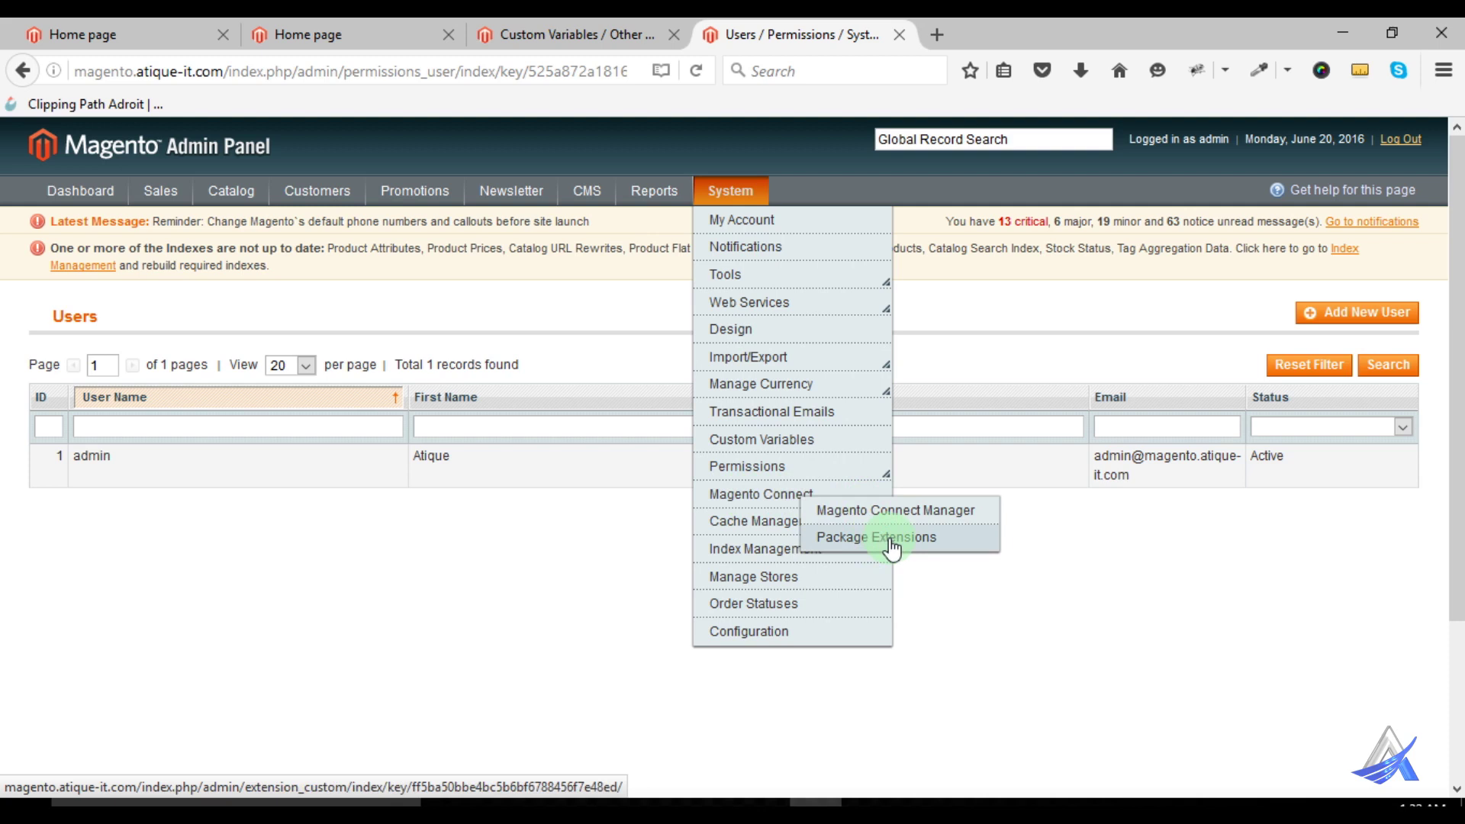
pyautogui.click(737, 525)
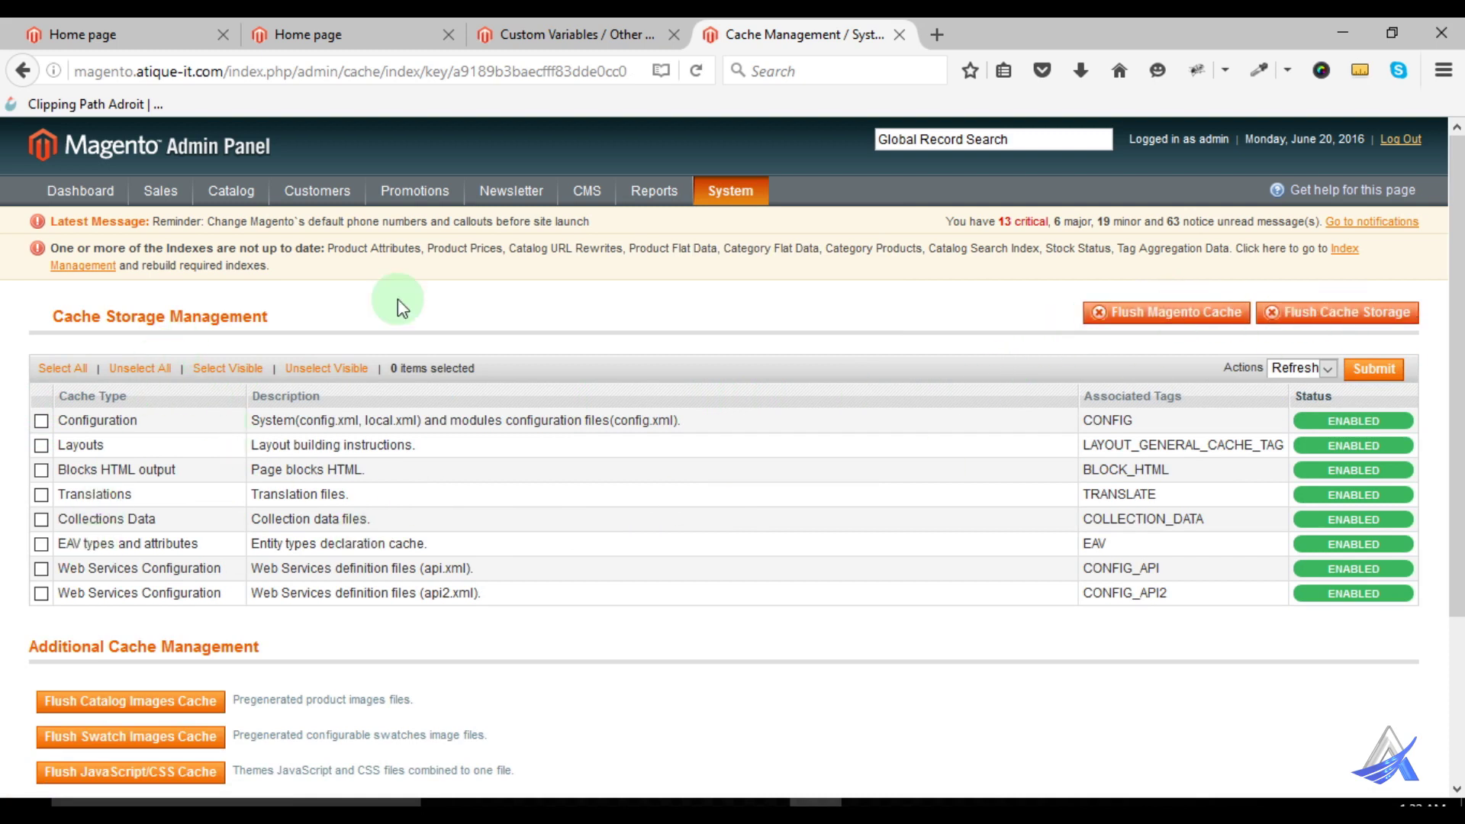
pyautogui.click(567, 38)
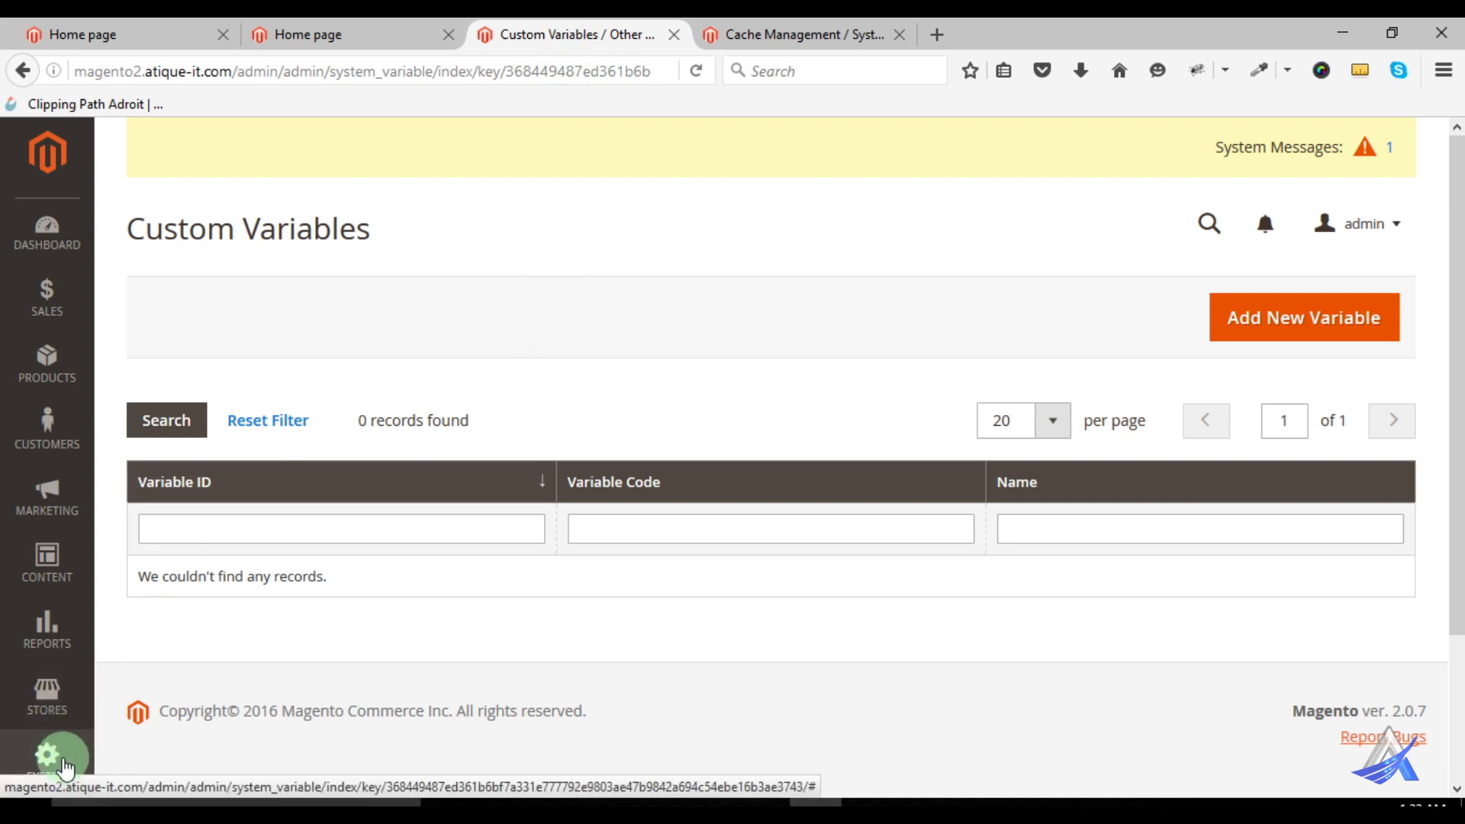
# Open Magento 2's Cache Management, scroll past its 12 enabled types, then return to Magento 1's cache page
pyautogui.scroll(-3, 65, 767)
pyautogui.click(55, 644)
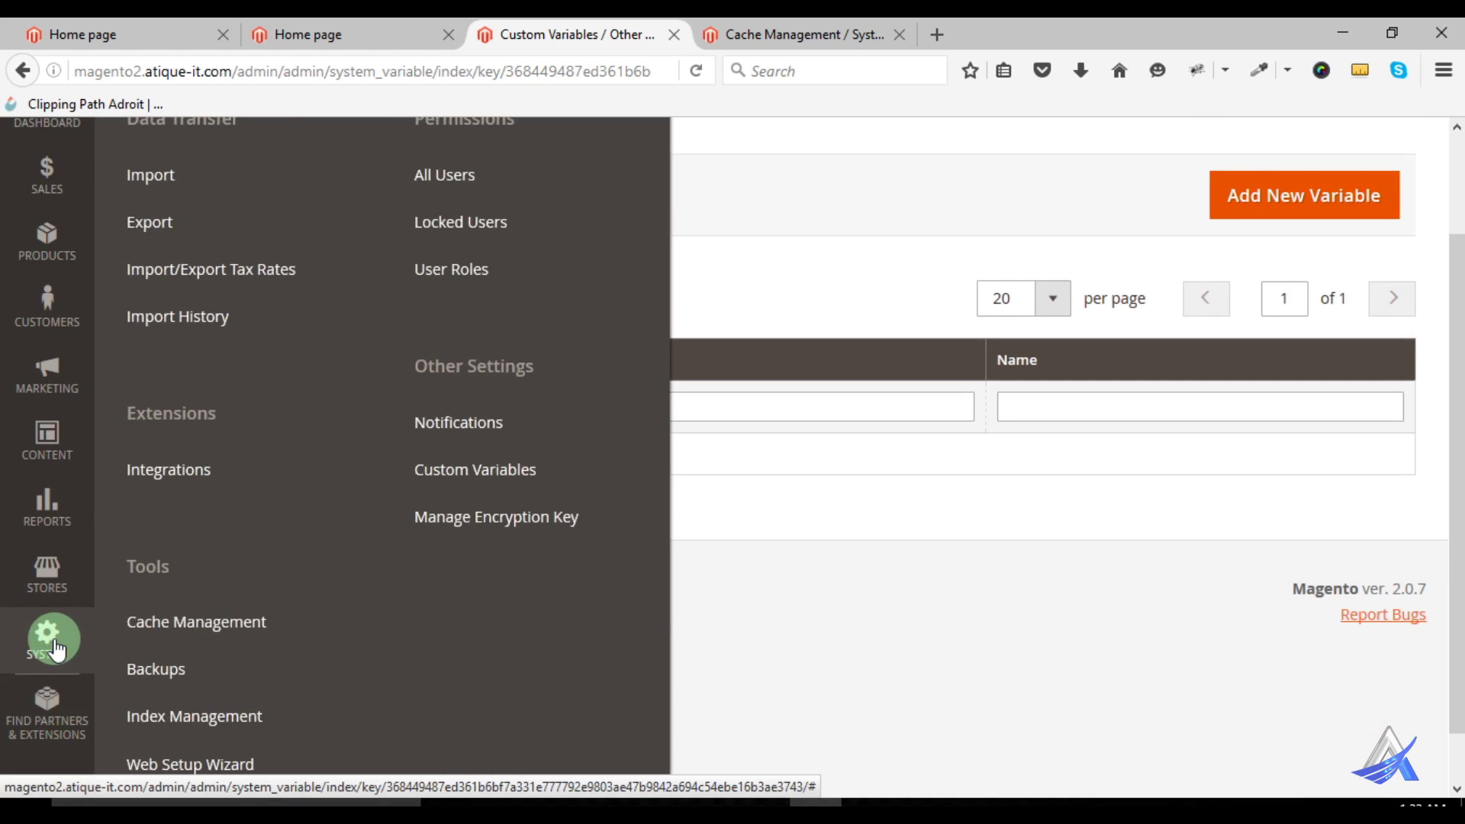
pyautogui.scroll(-1, 348, 599)
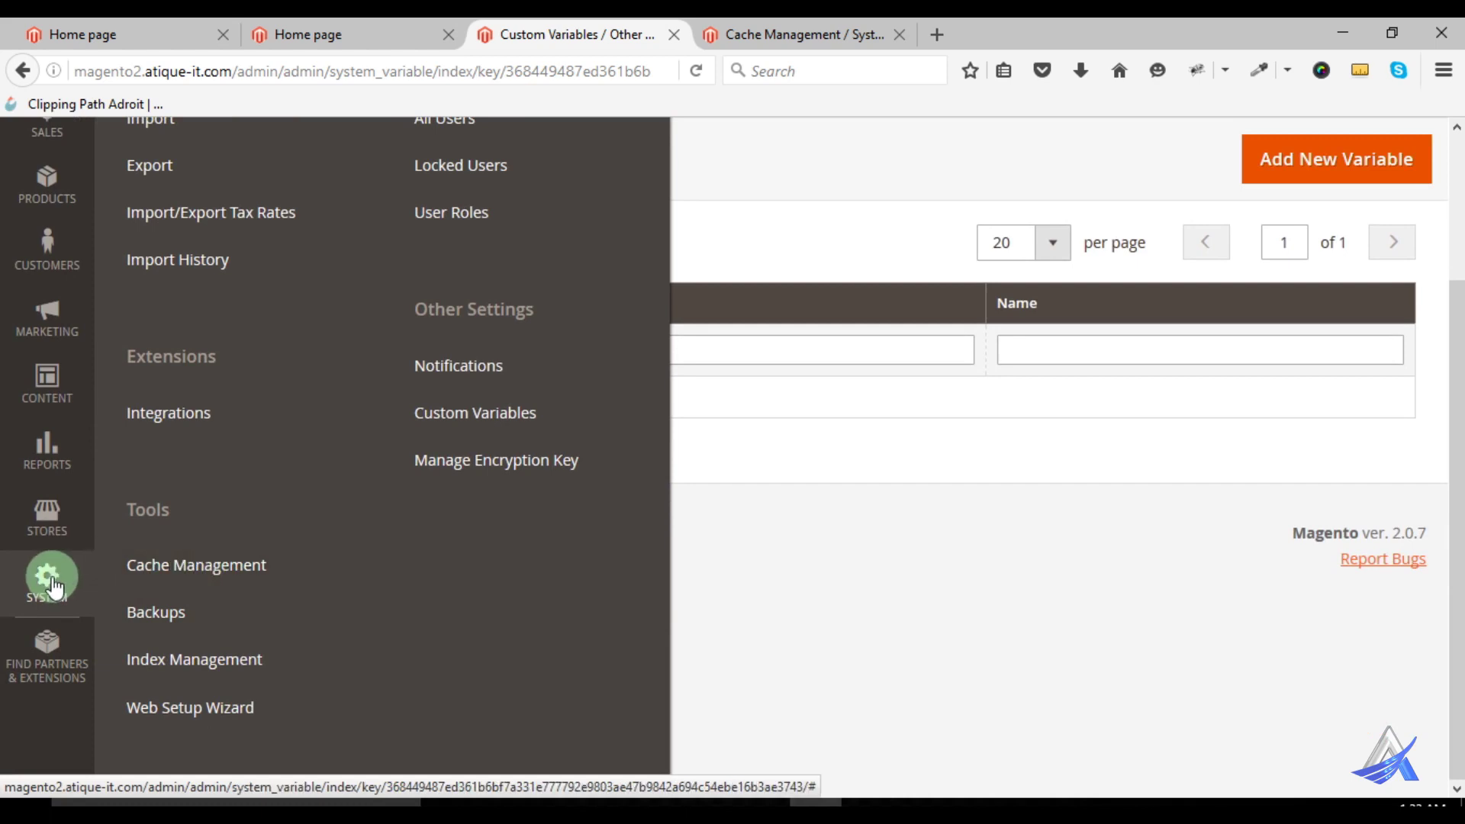
pyautogui.click(187, 570)
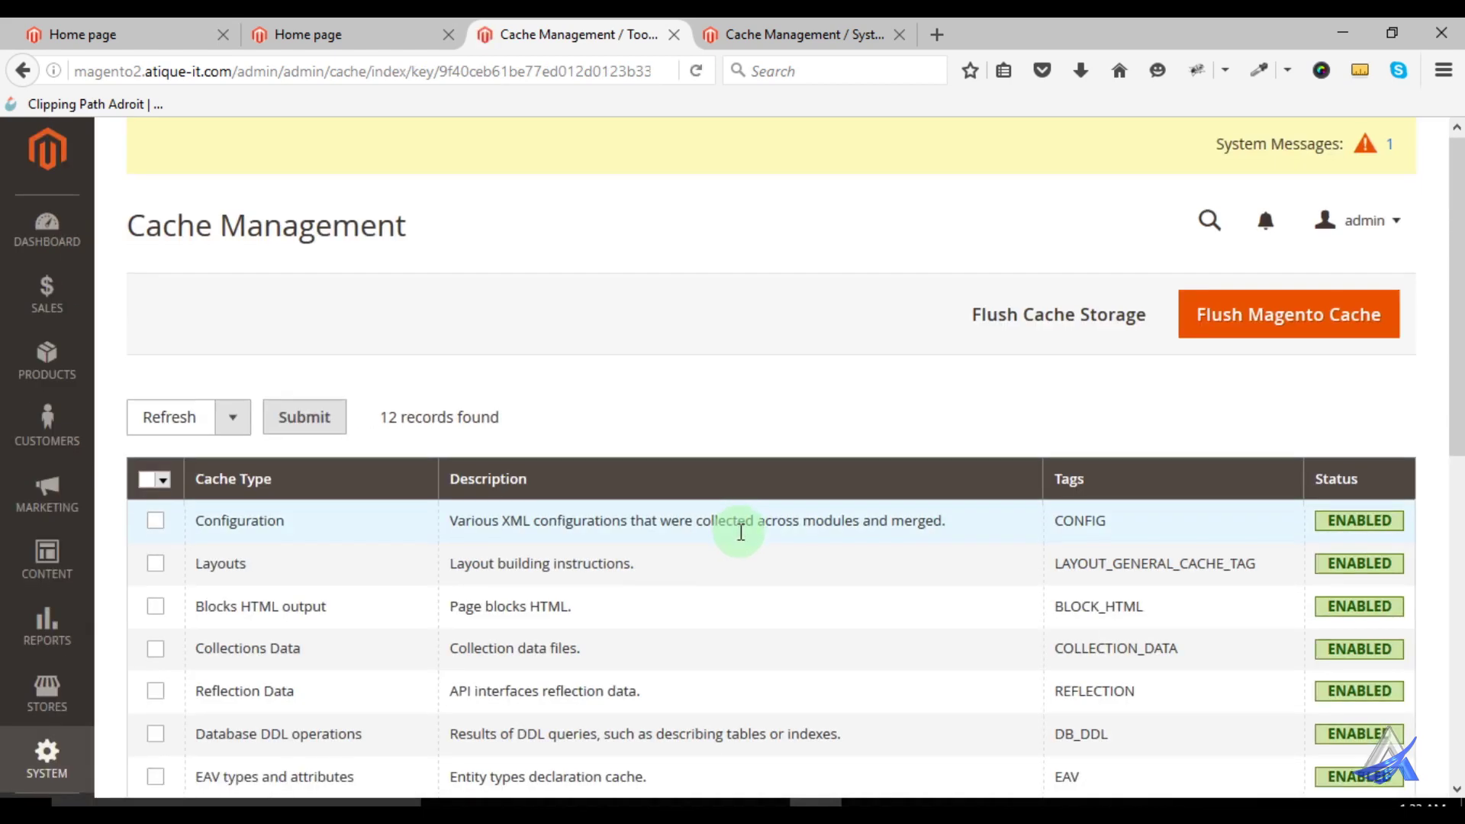
pyautogui.scroll(-5, 670, 573)
pyautogui.scroll(-3, 670, 574)
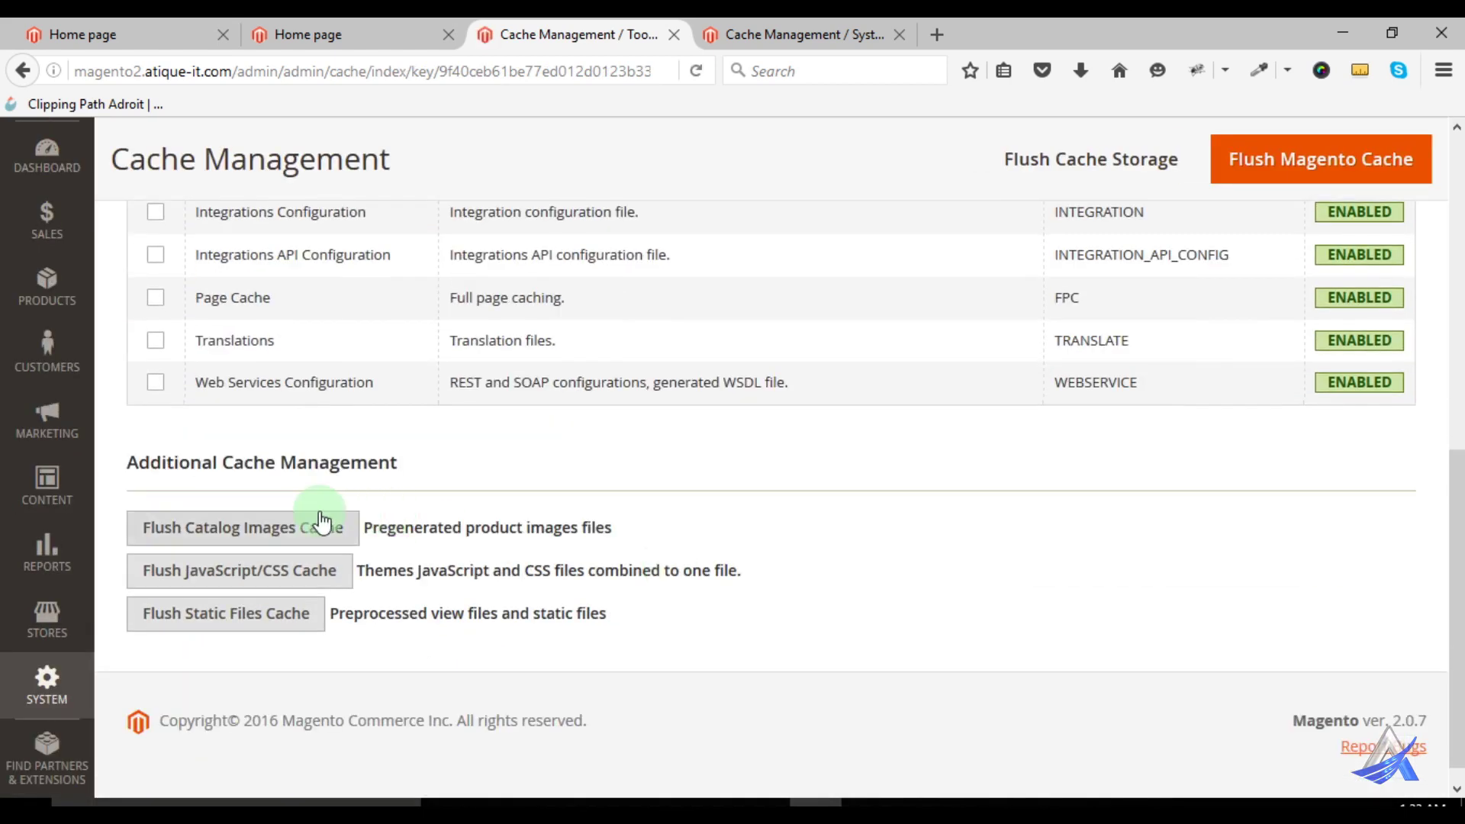
pyautogui.click(786, 23)
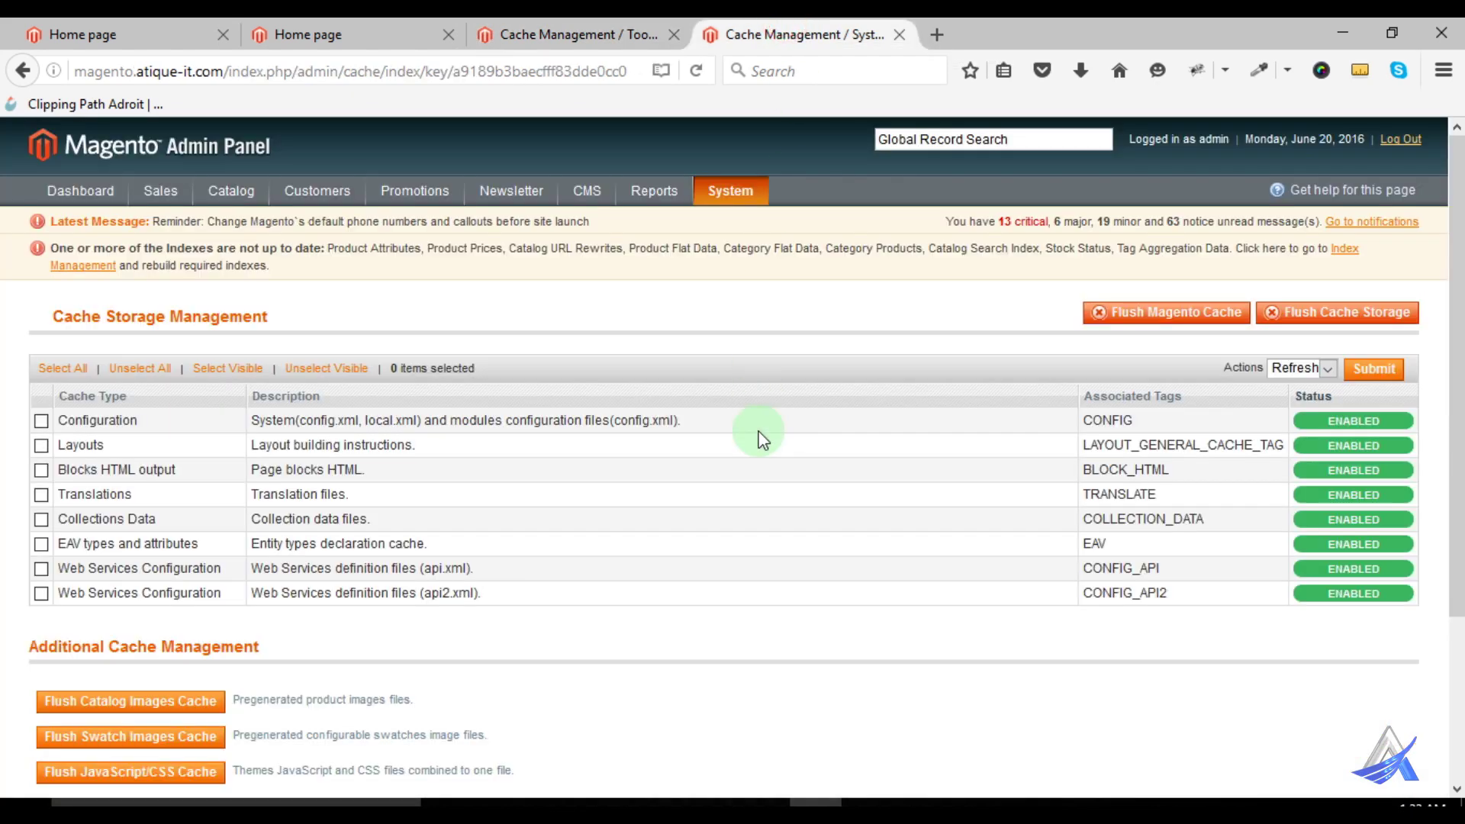
# Open Magento 1's Index Management page from the System menu
pyautogui.moveTo(720, 194)
pyautogui.moveTo(769, 368)
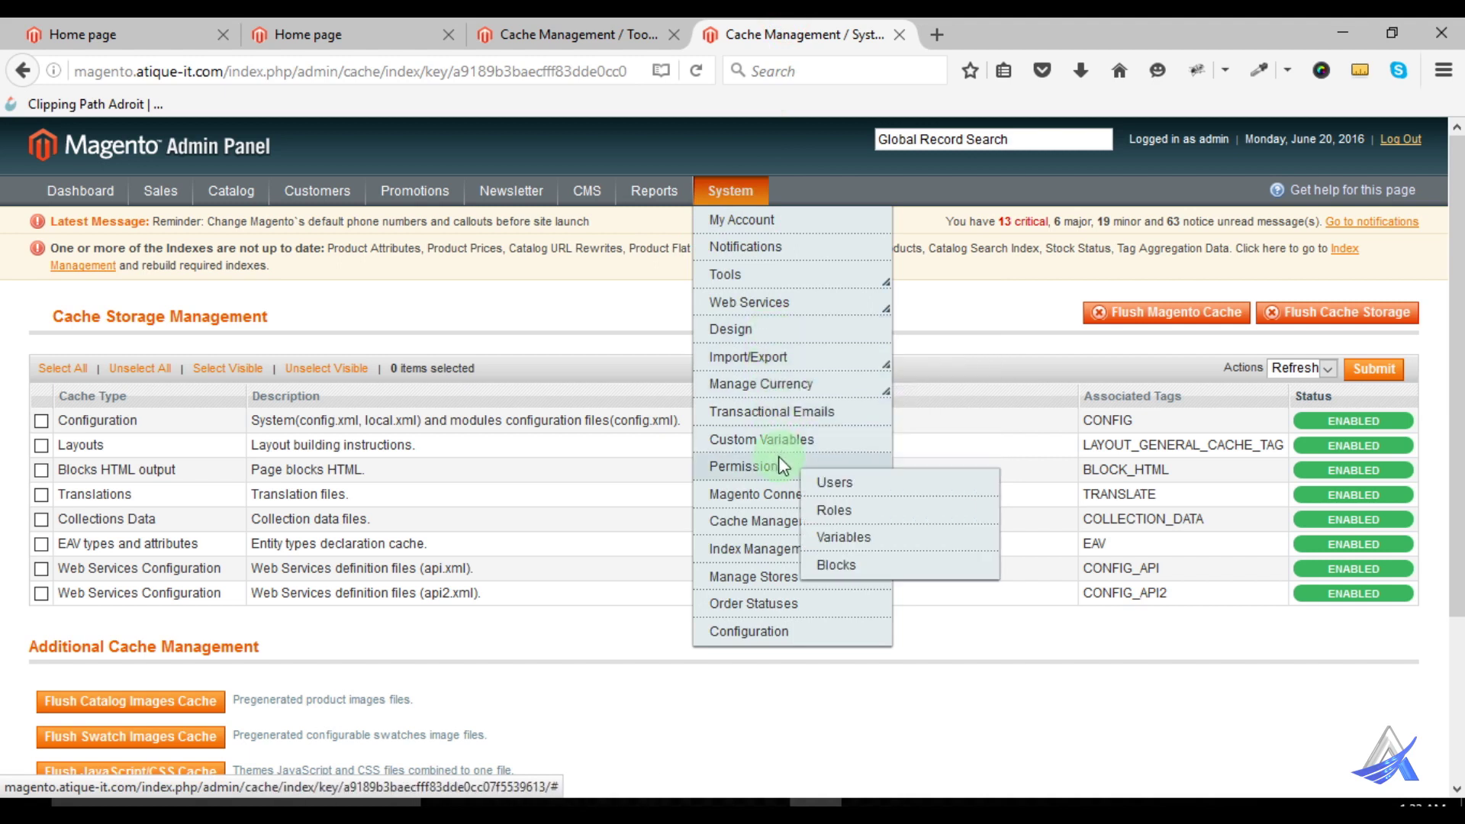
pyautogui.click(770, 550)
# Open Magento 2's Index Management page, then return to Magento 1's list of nine indexes
pyautogui.click(579, 21)
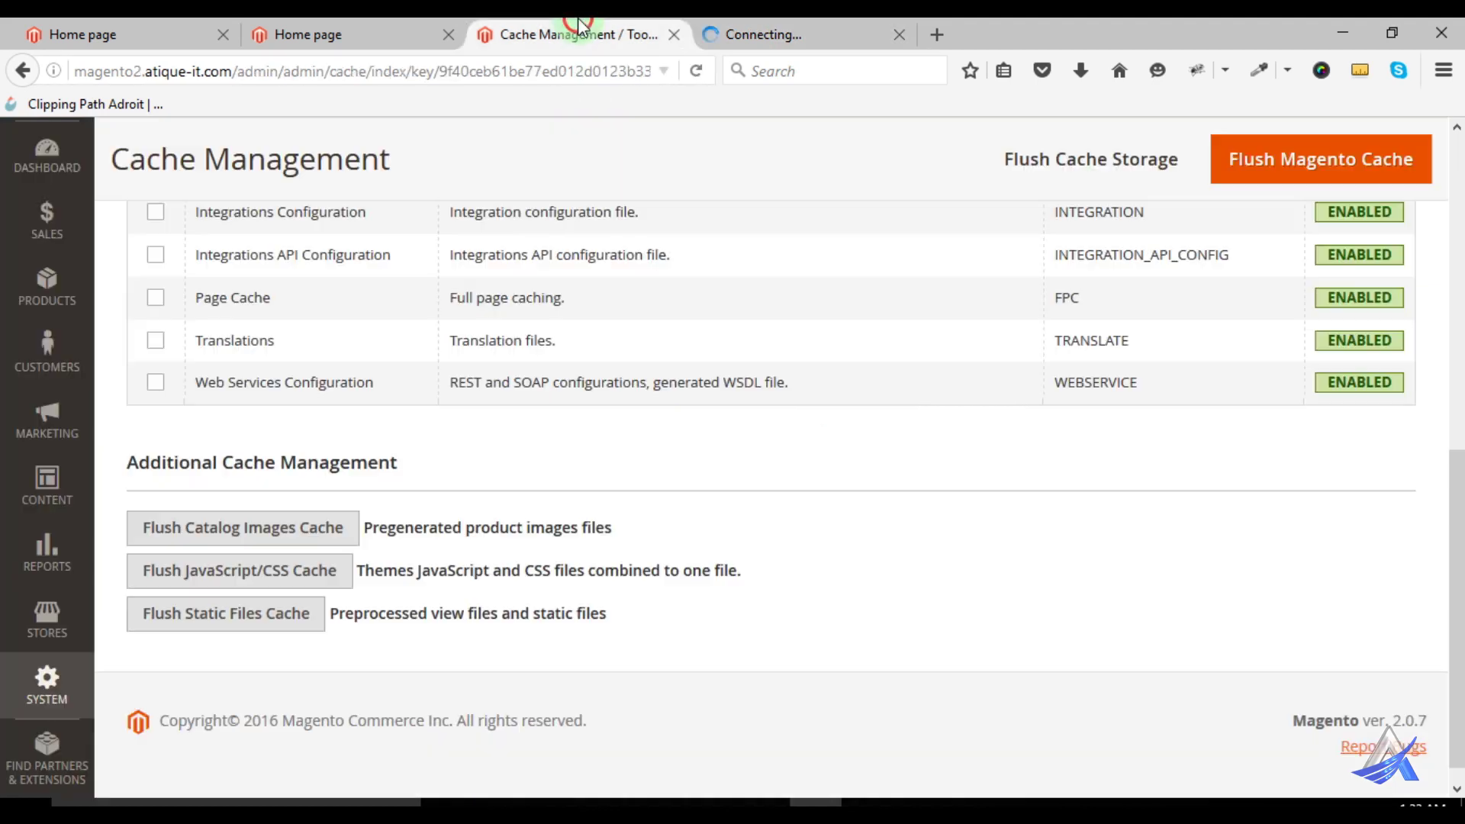
pyautogui.click(46, 680)
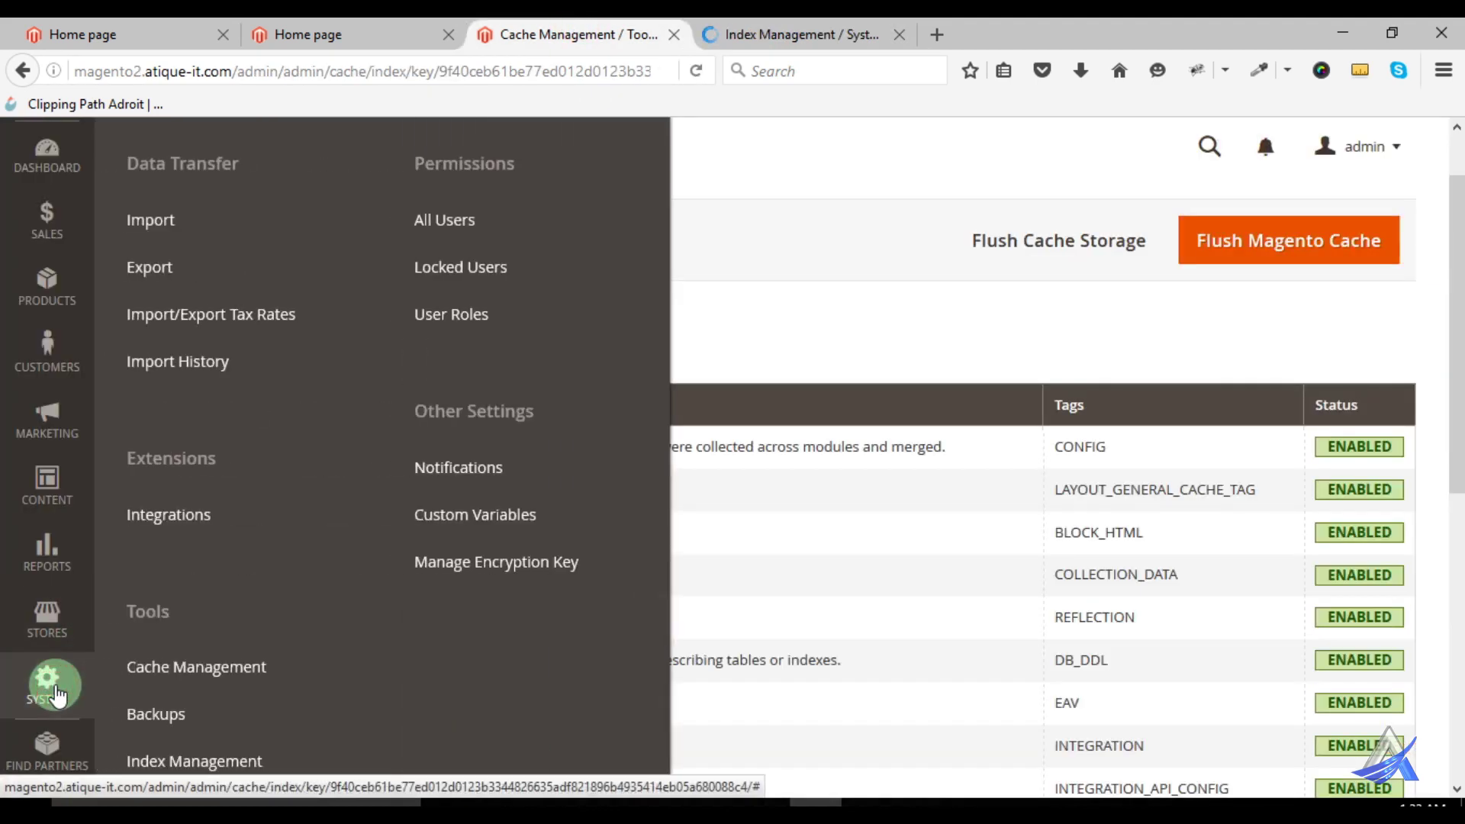
pyautogui.scroll(-2, 419, 624)
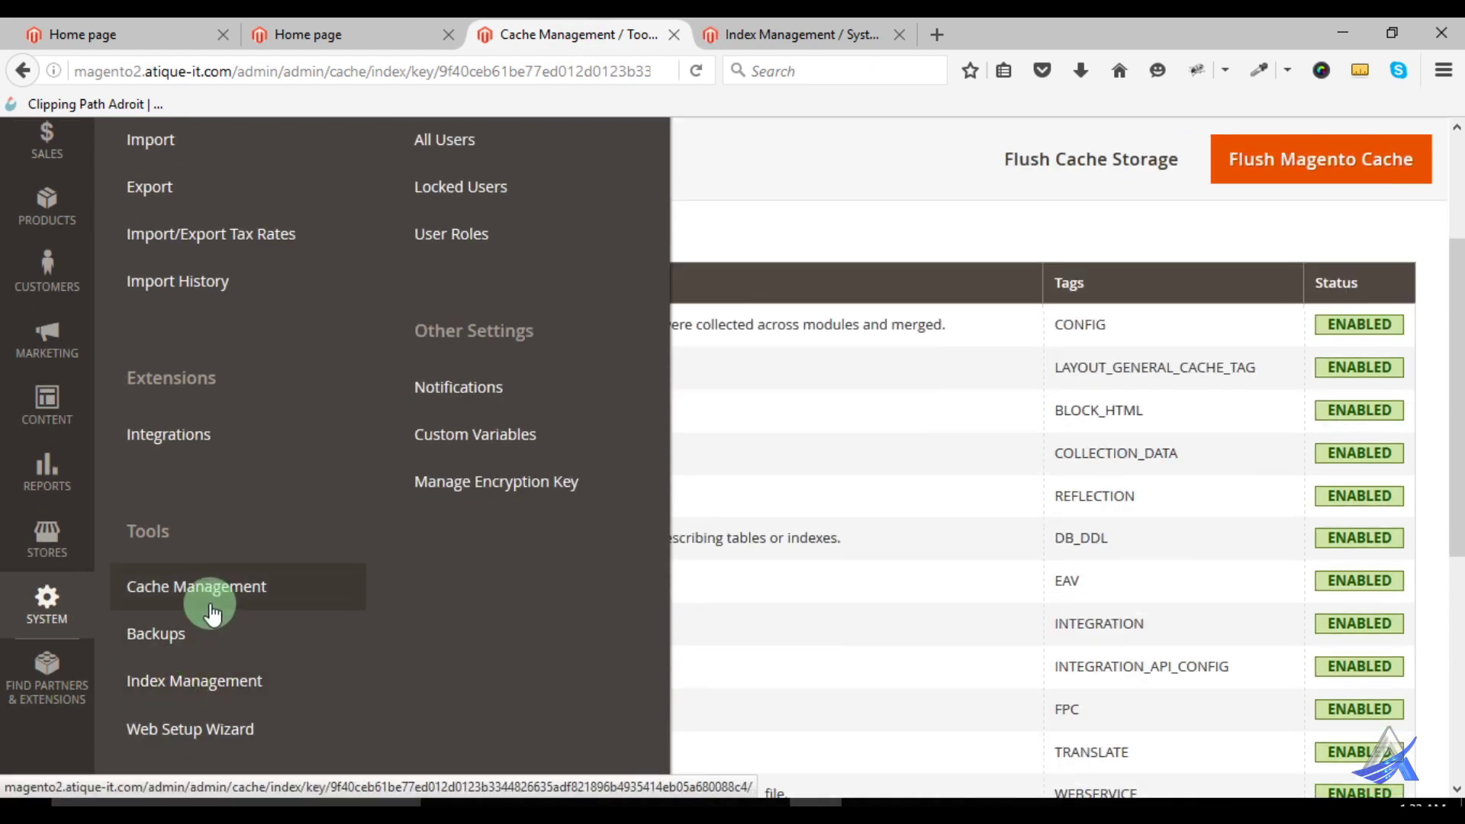
pyautogui.click(186, 694)
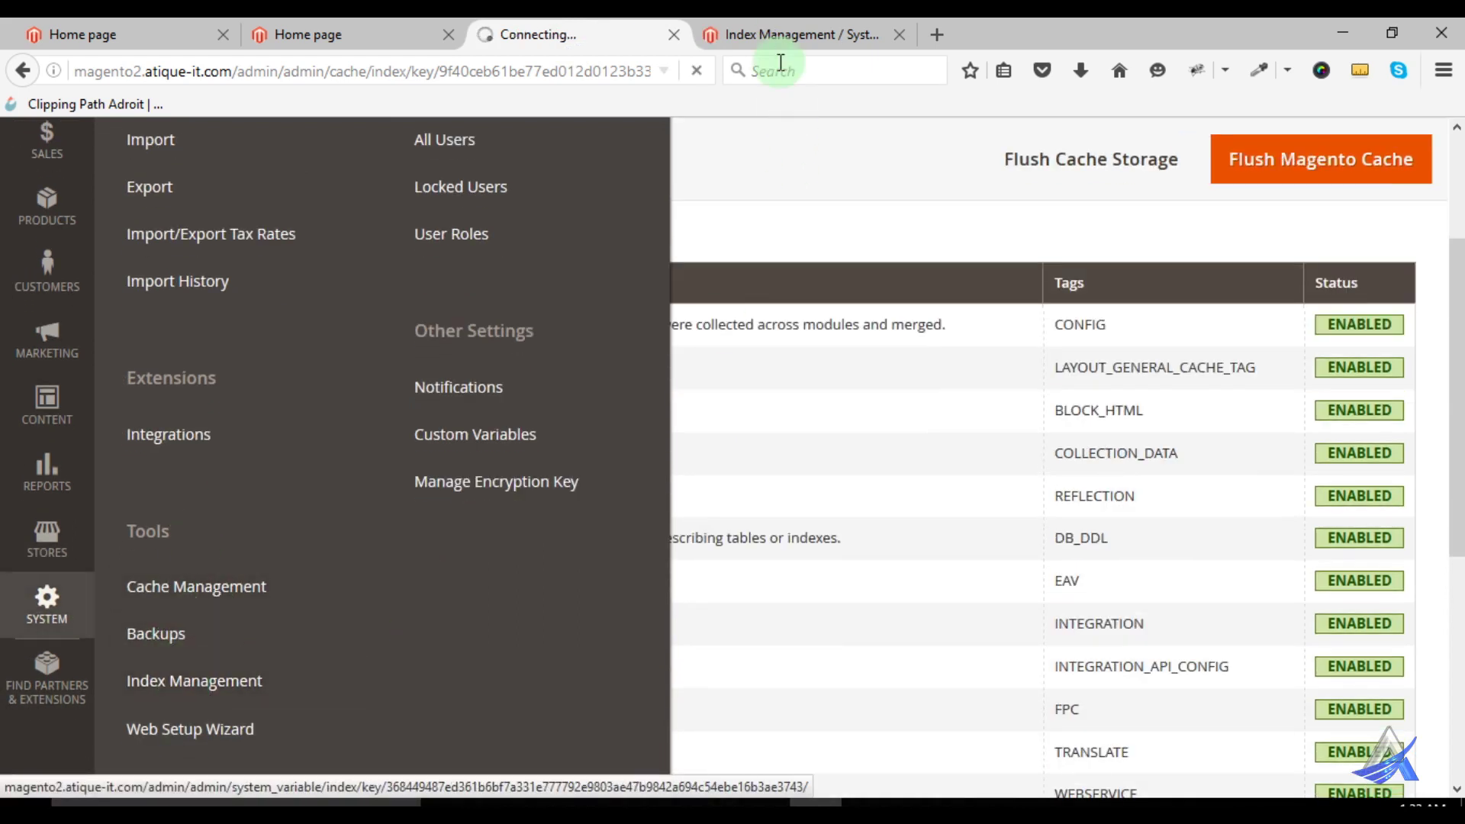
pyautogui.click(775, 36)
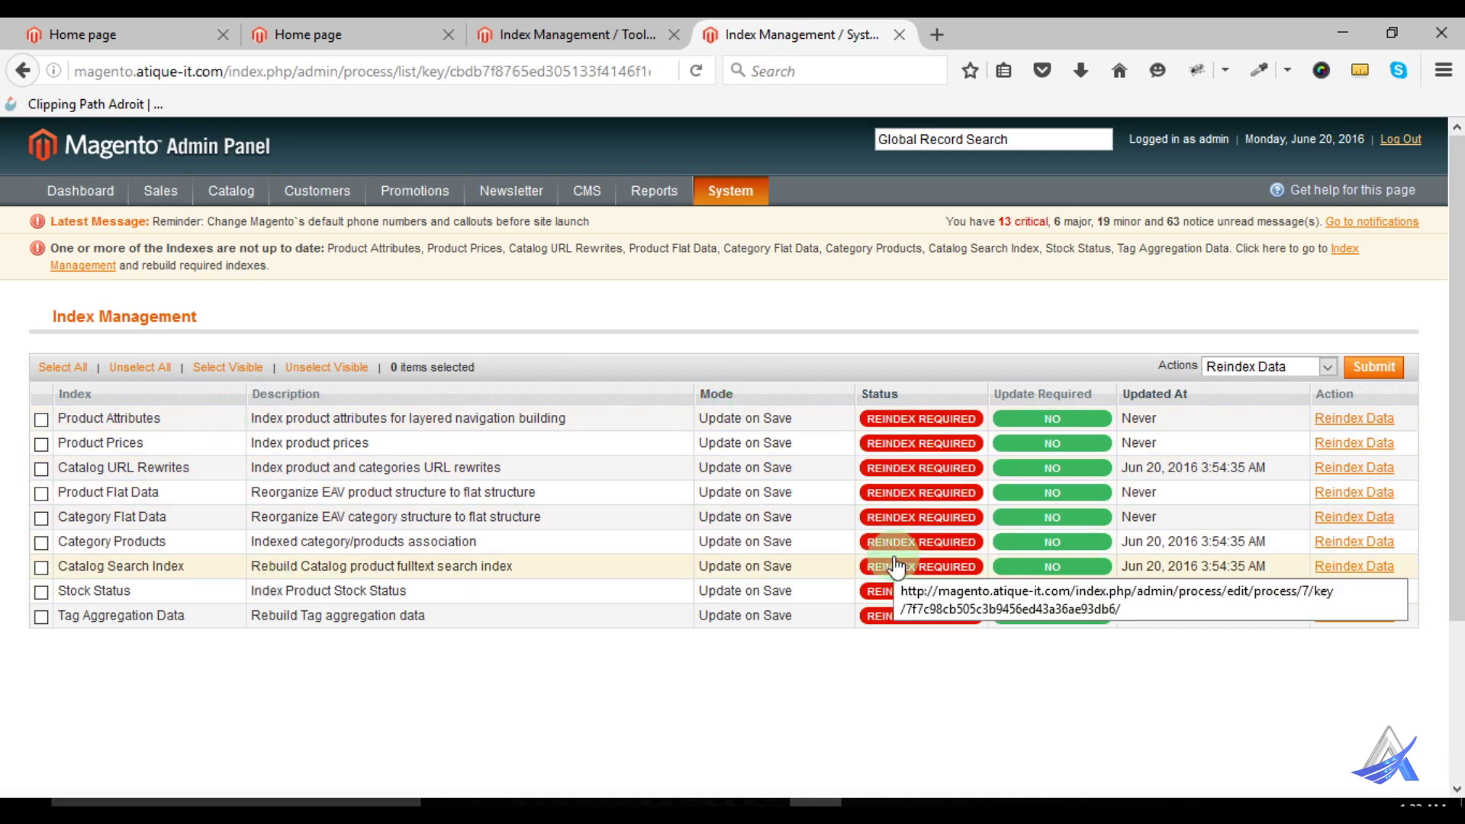
pyautogui.click(560, 33)
pyautogui.scroll(-3, 534, 389)
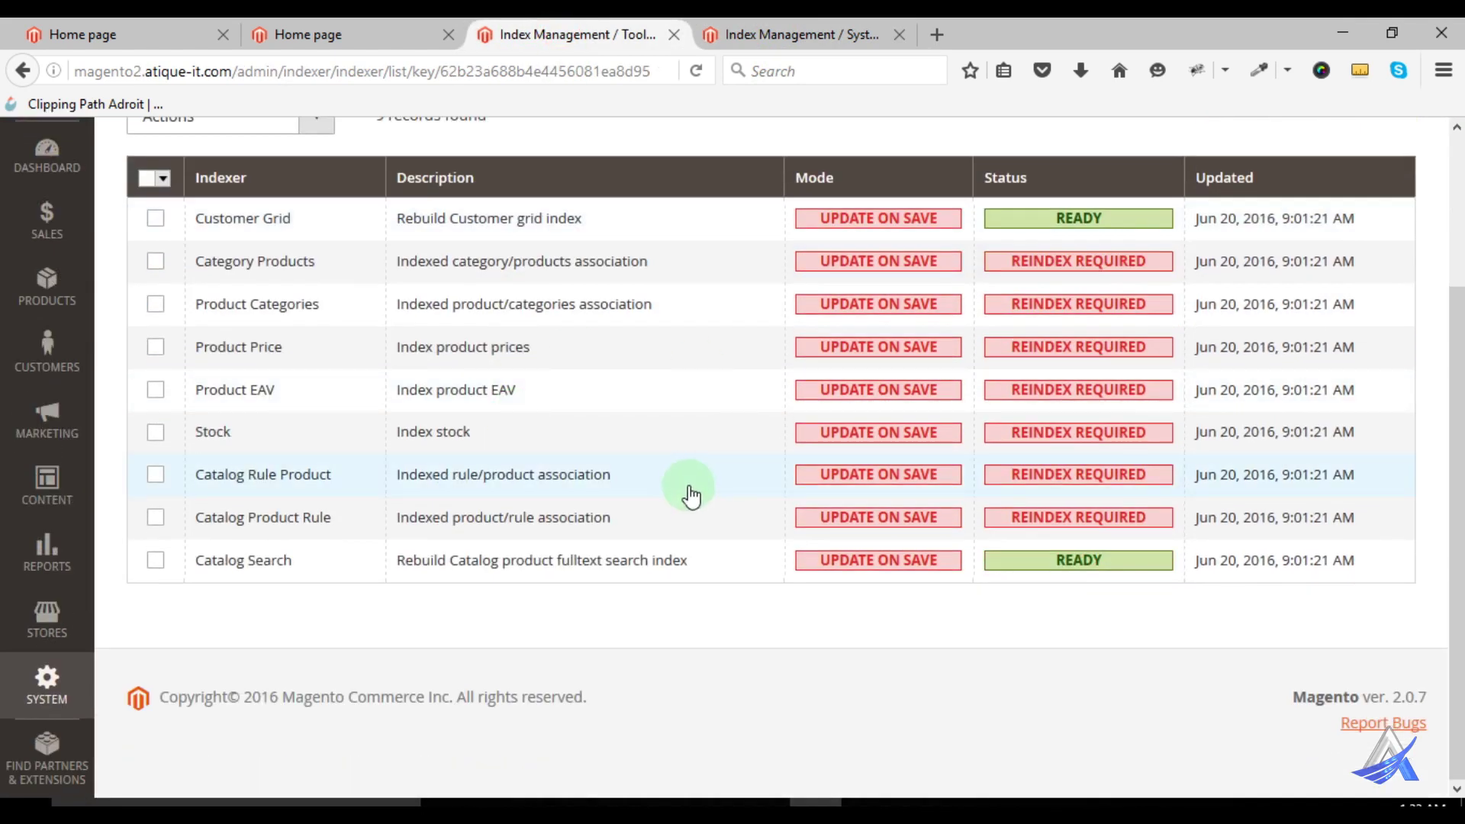
pyautogui.scroll(3, 694, 485)
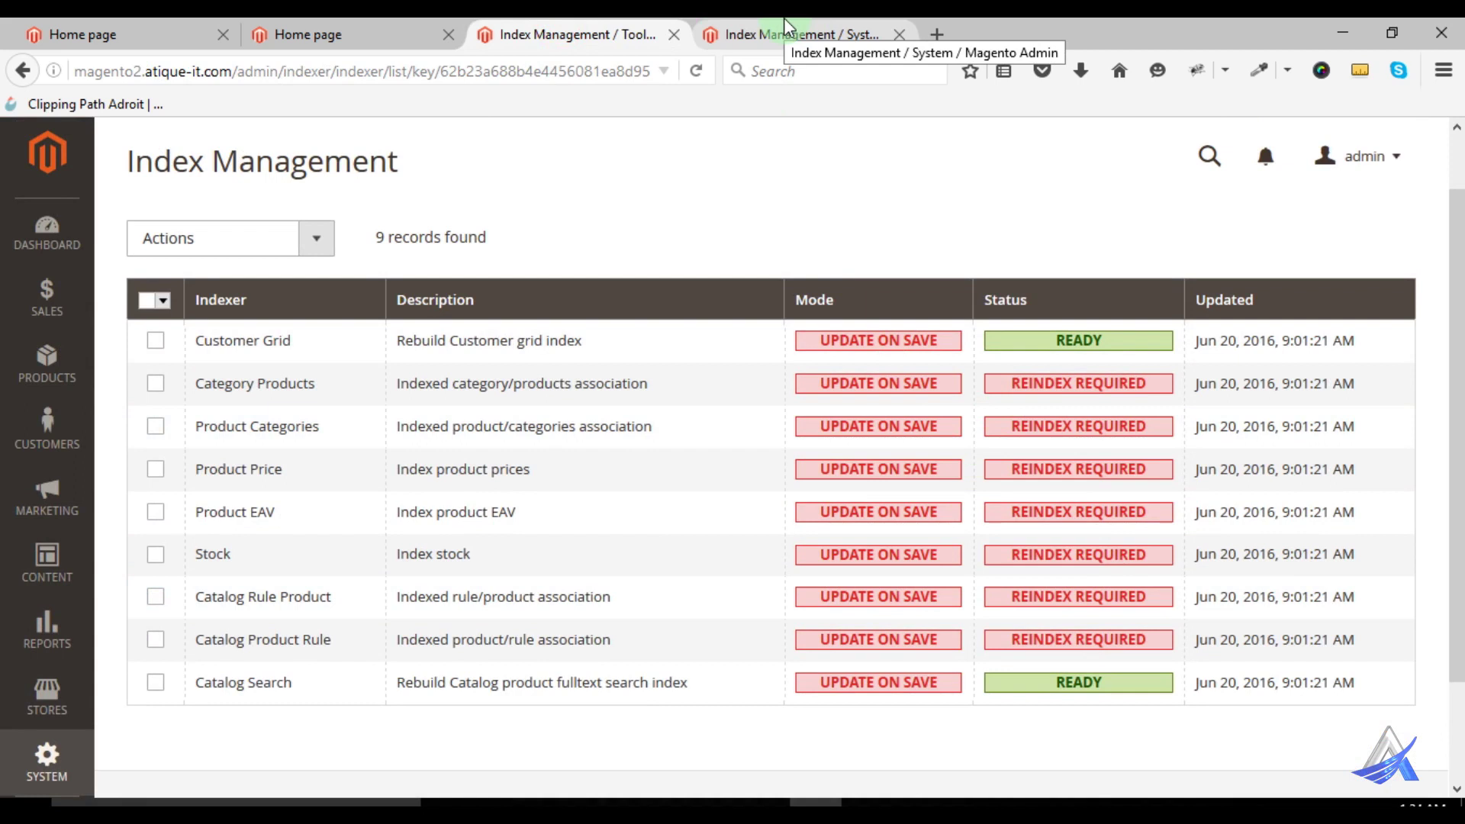
pyautogui.click(779, 70)
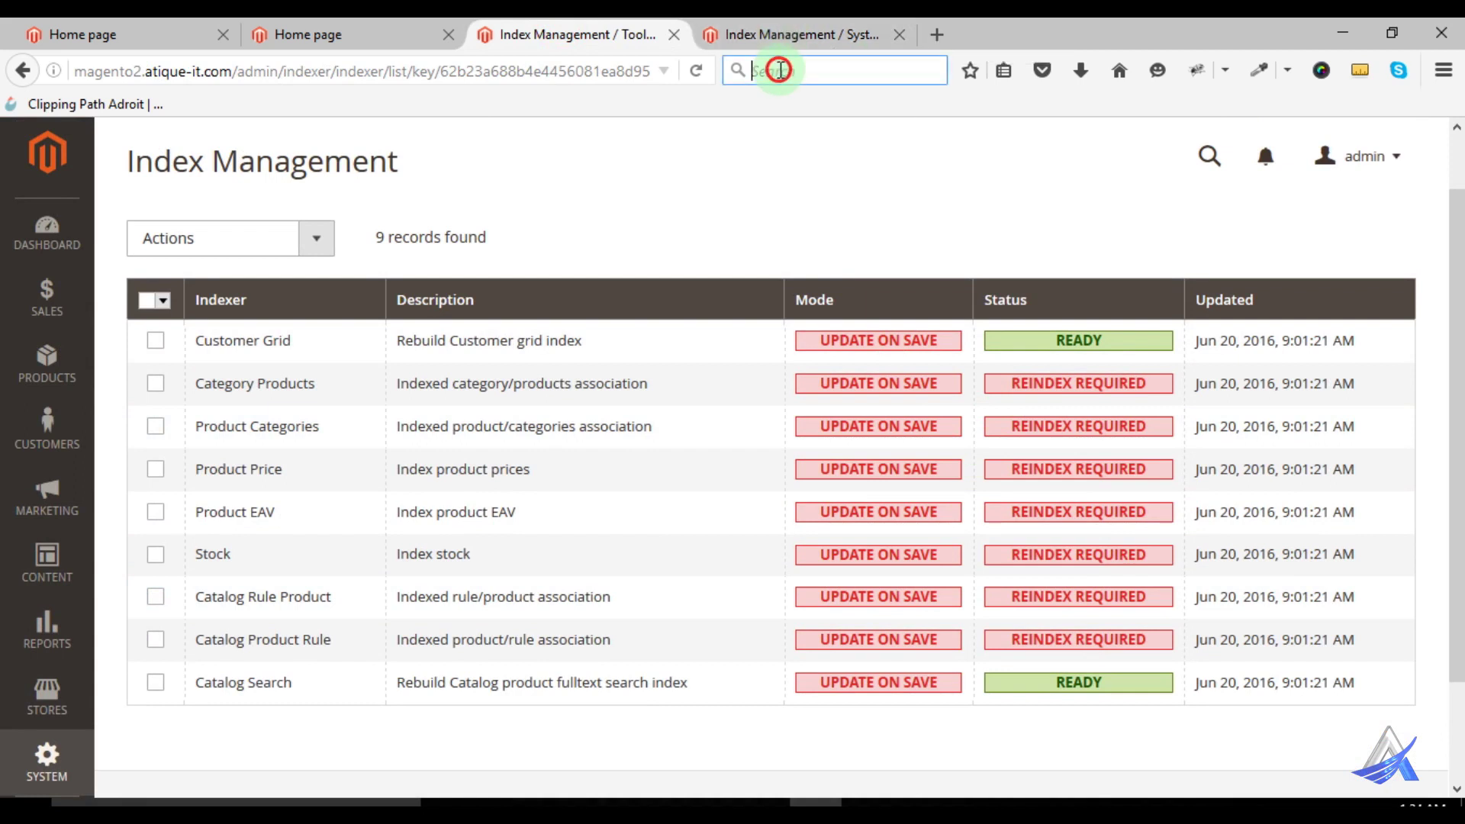
pyautogui.click(786, 34)
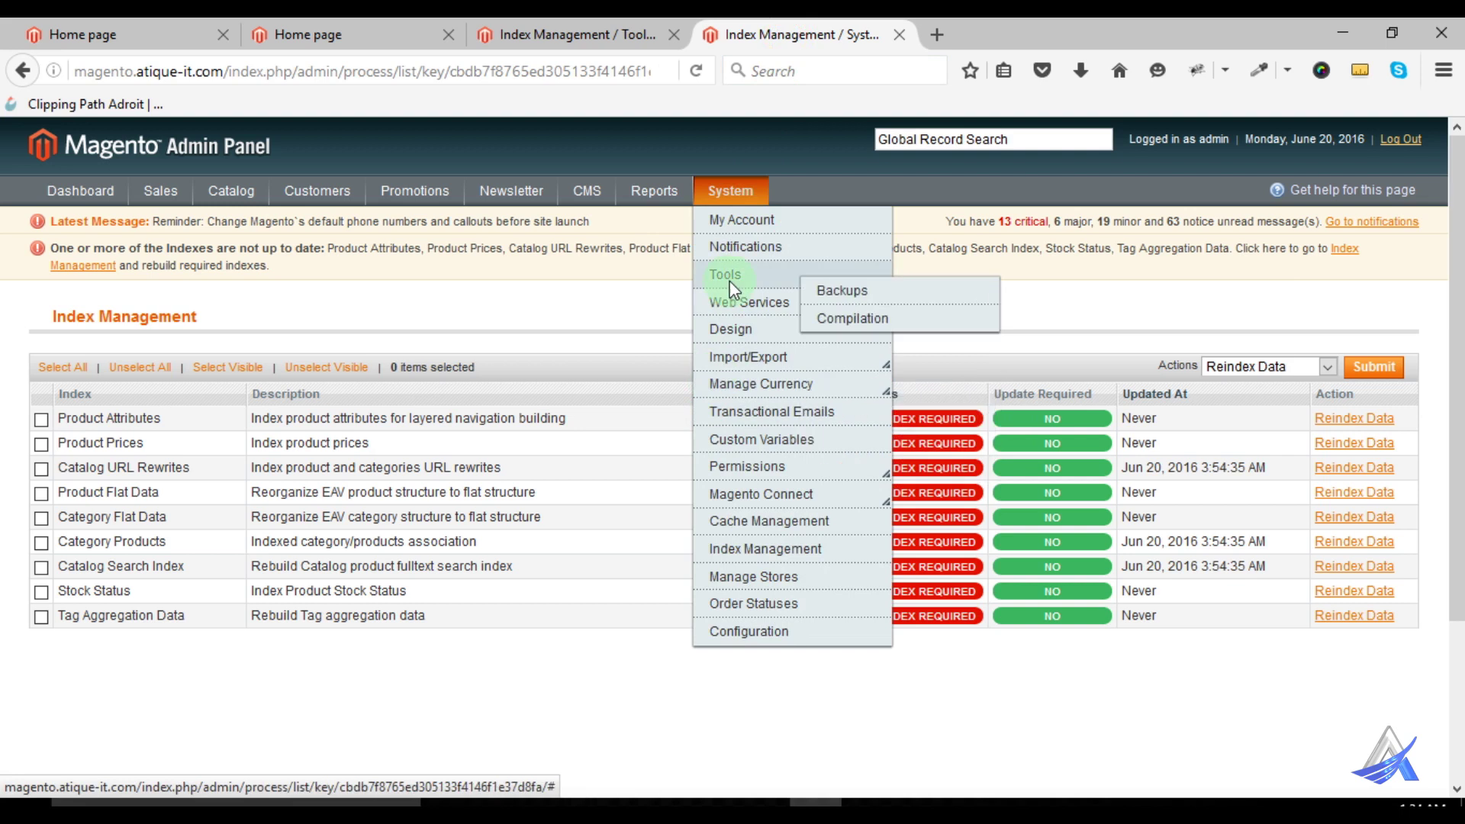
# Open Magento 1's Manage Stores and select Main Website's '(Code: base)' text, then switch to Magento 2
pyautogui.moveTo(786, 479)
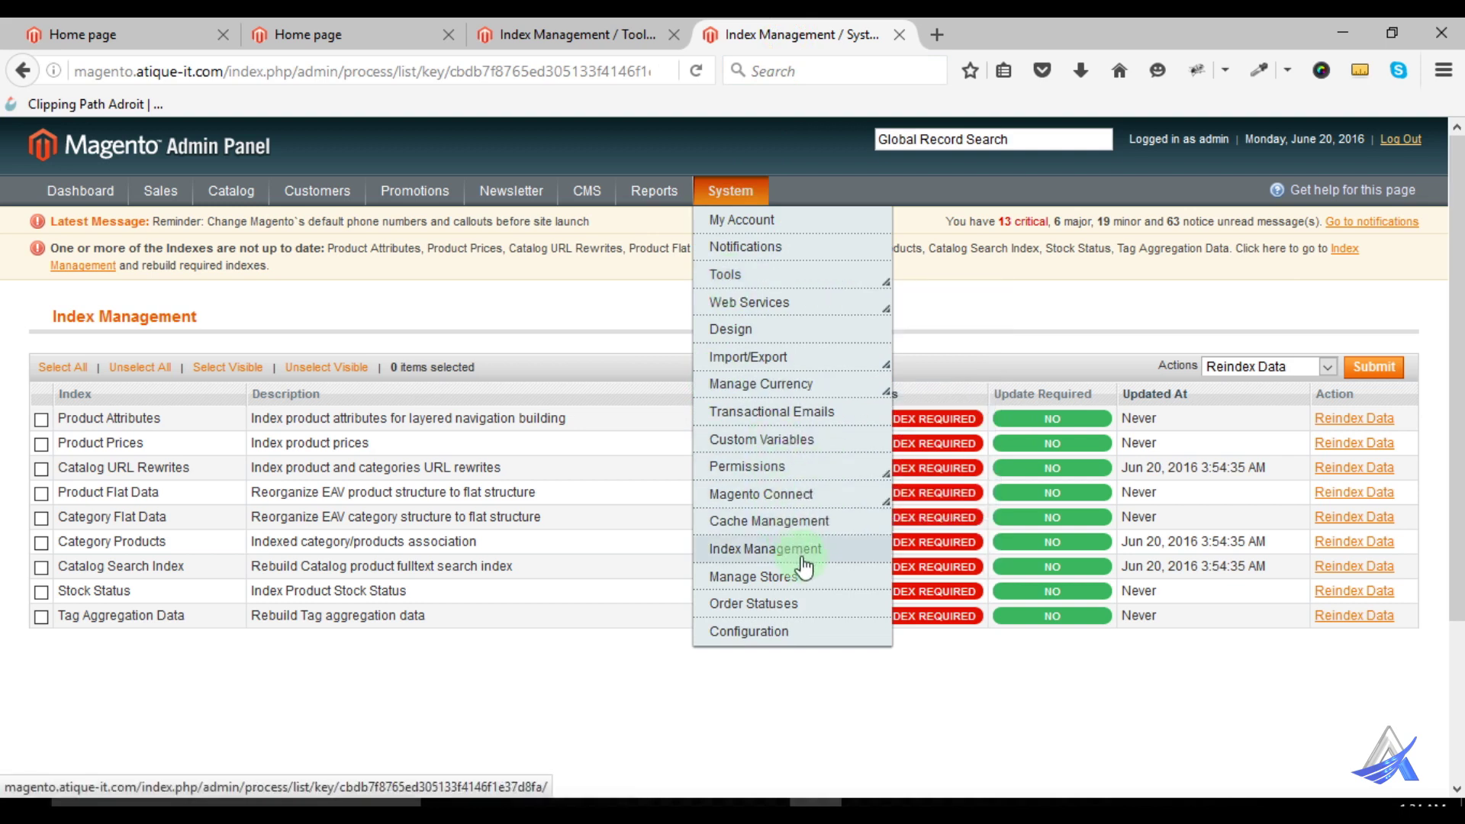
pyautogui.click(791, 582)
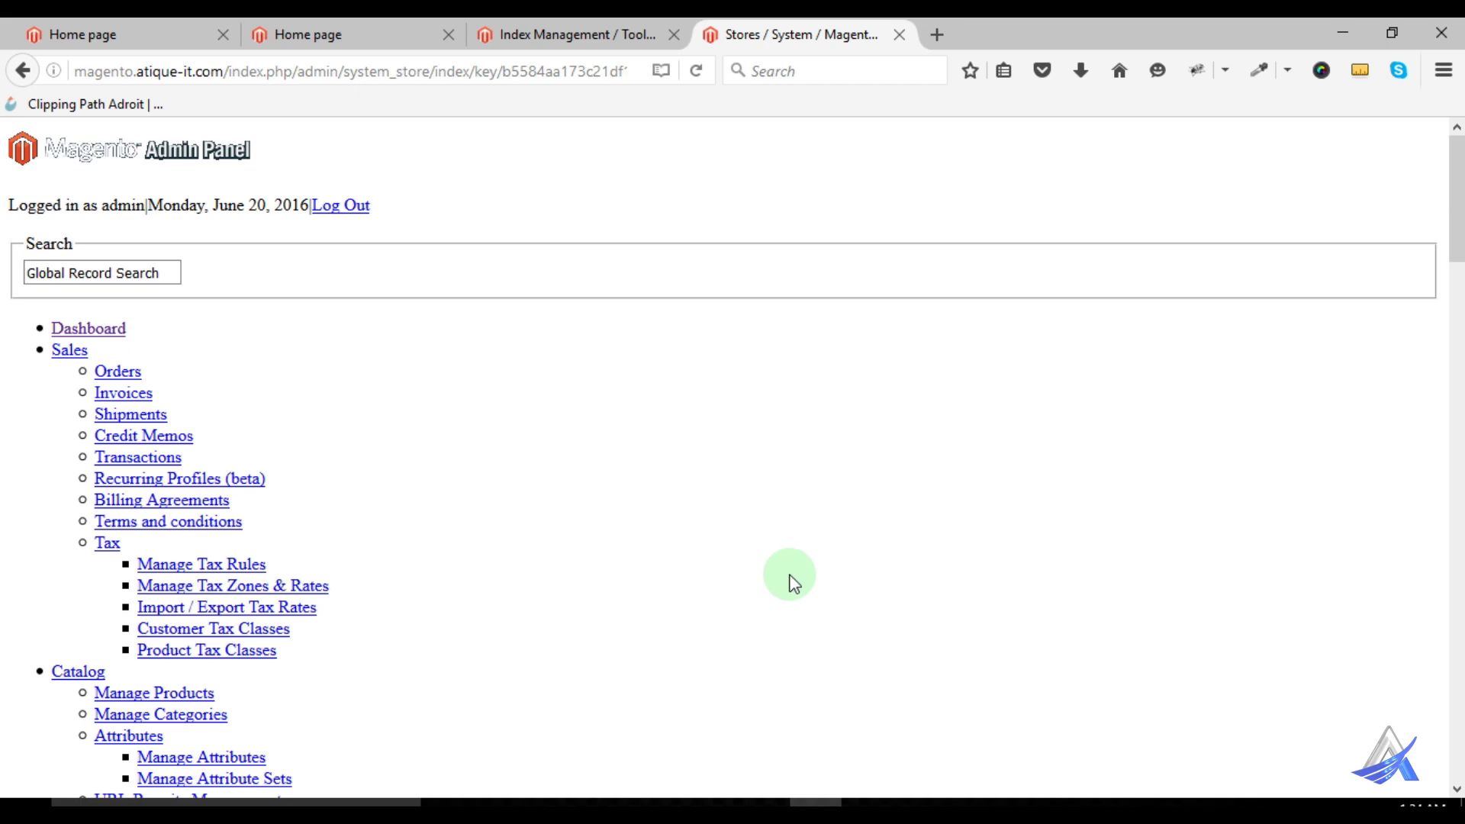
pyautogui.rightClick(593, 370)
pyautogui.click(734, 387)
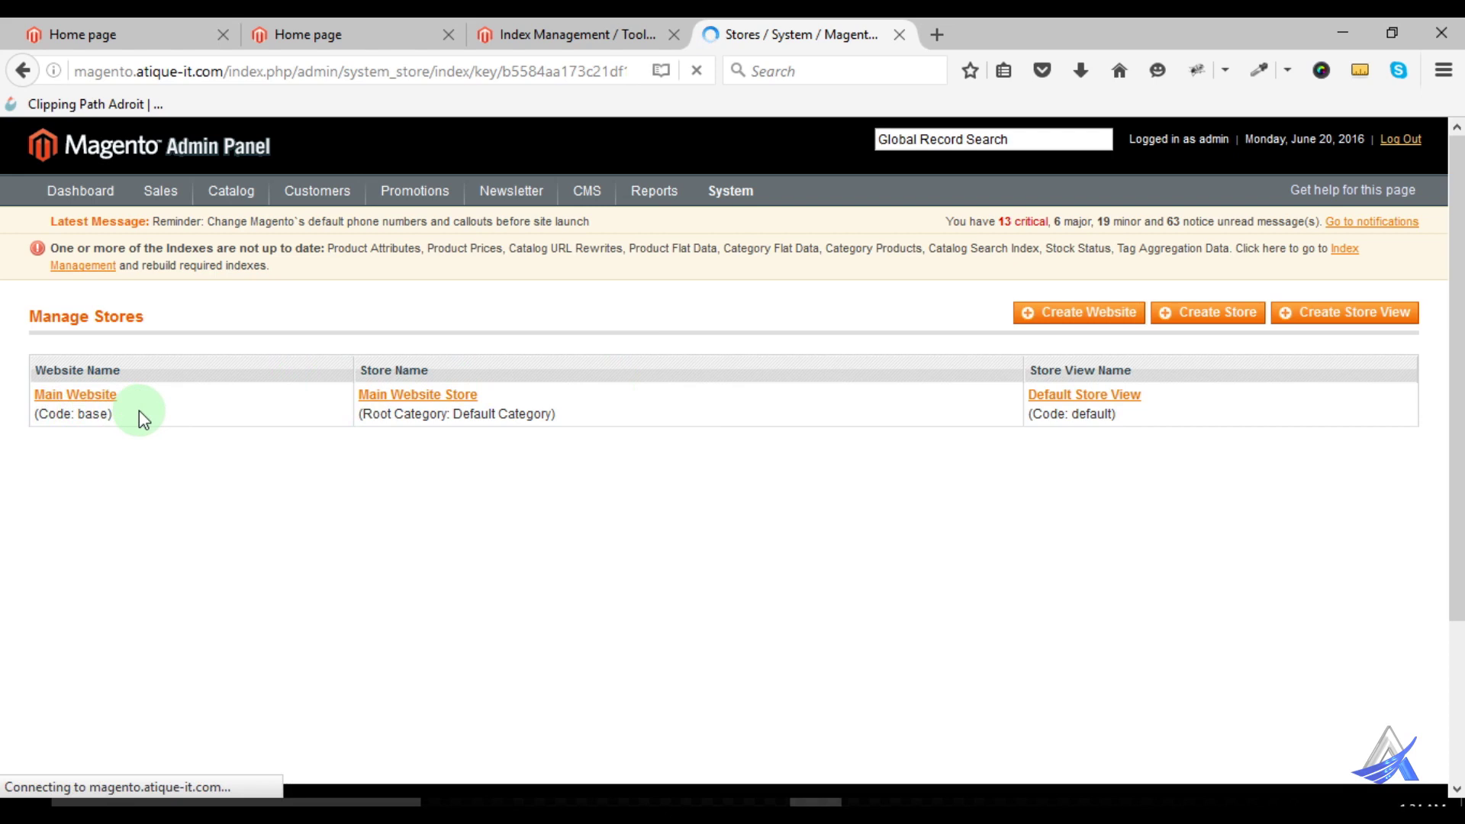
pyautogui.moveTo(48, 413); pyautogui.dragTo(117, 415)
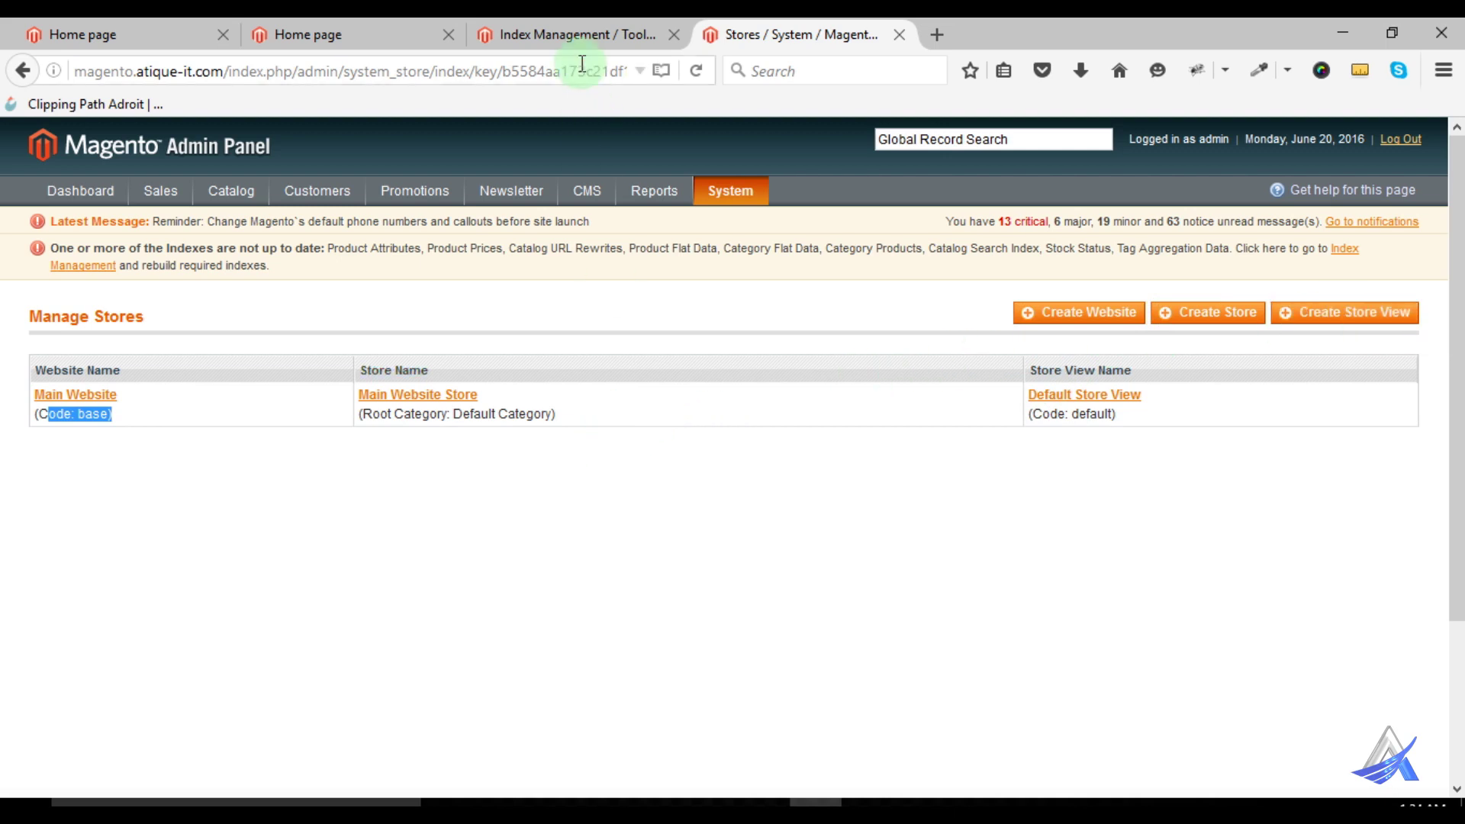
pyautogui.click(580, 35)
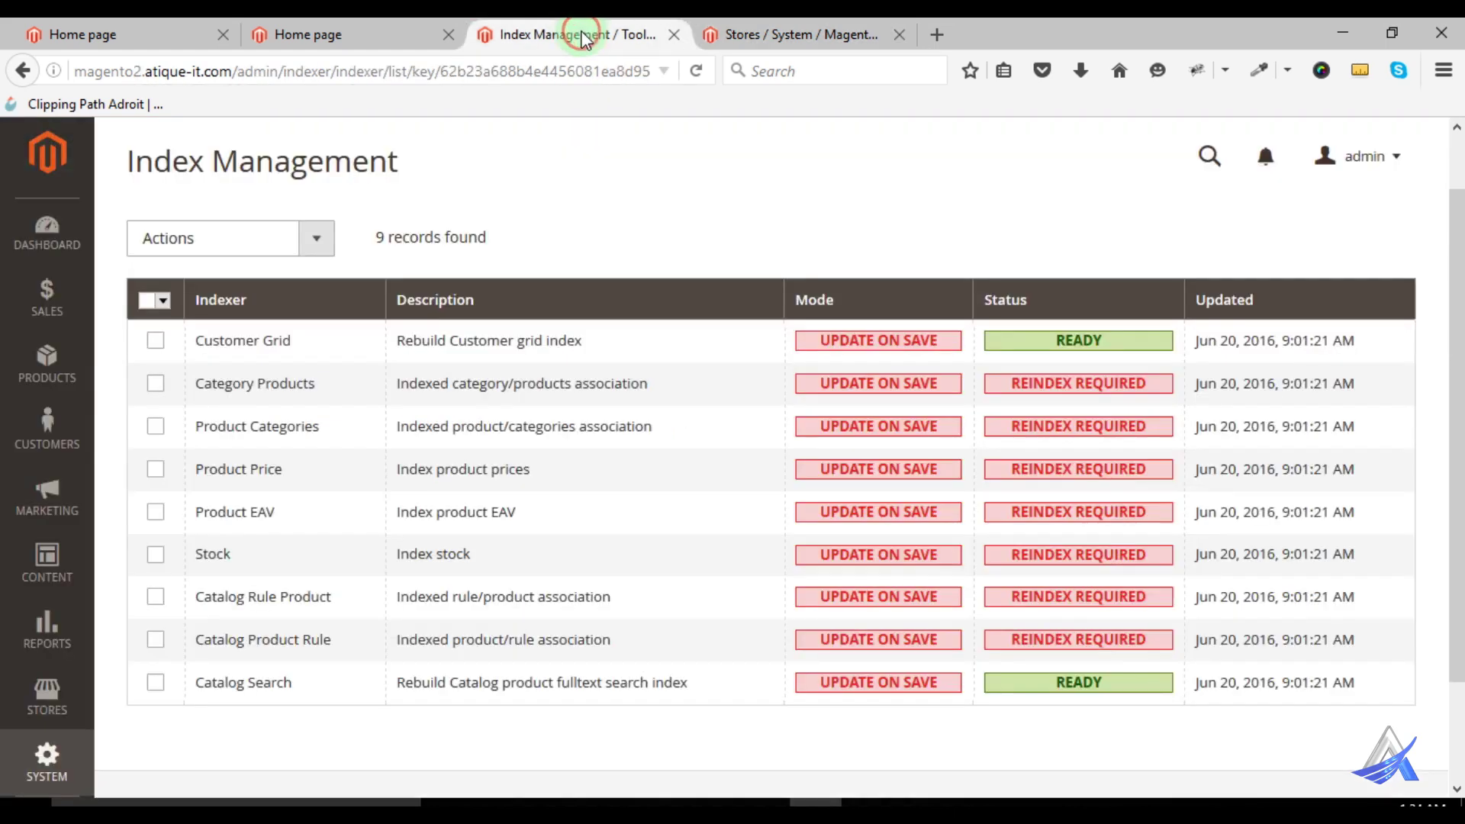
# Go to Magento 2's Stores > All Stores, listing Main Website, Main Website Store and Default Store View
pyautogui.click(47, 759)
pyautogui.scroll(-2, 372, 619)
pyautogui.scroll(-1, 372, 620)
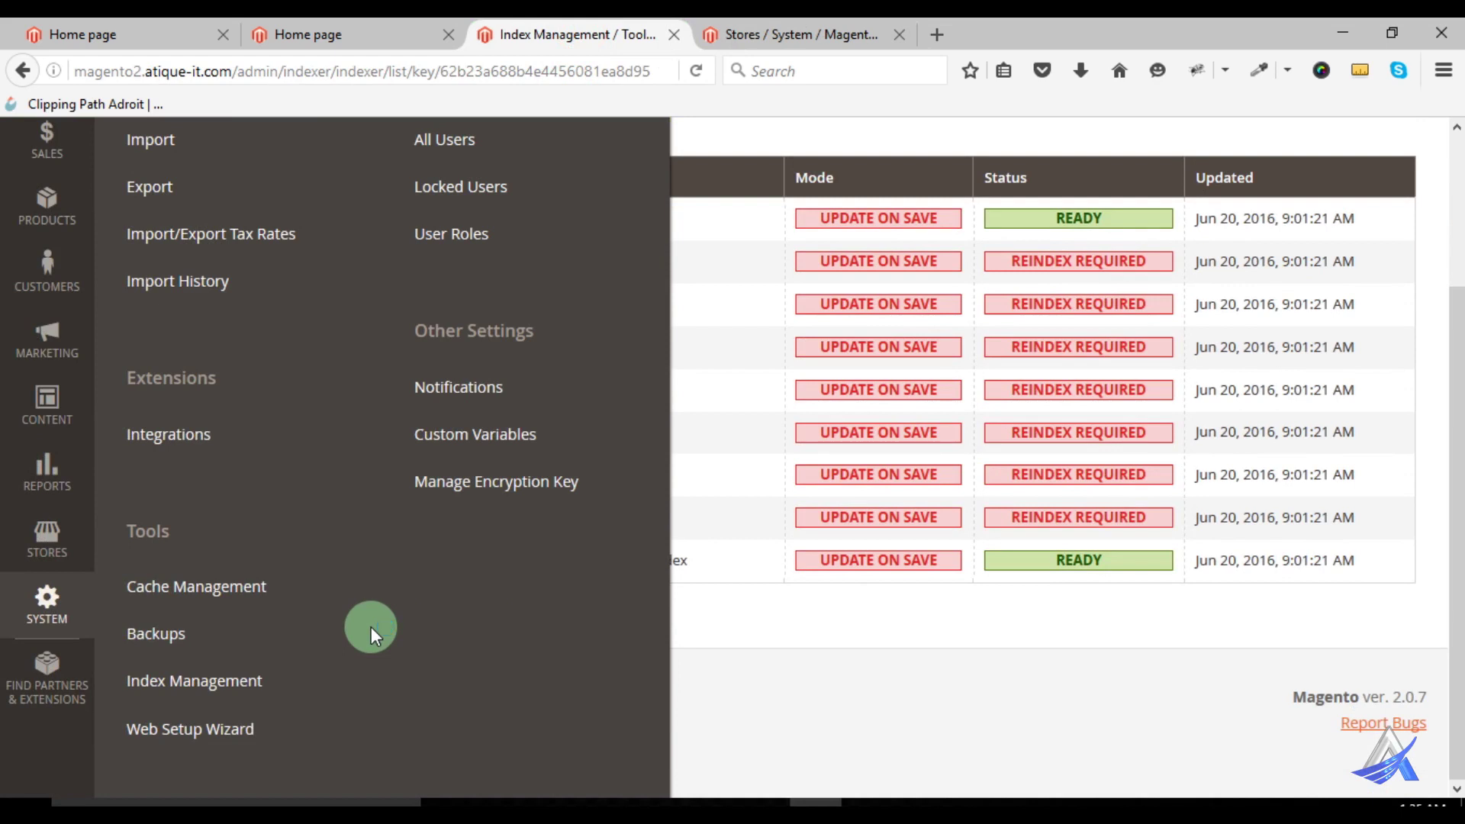
pyautogui.scroll(2, 370, 625)
pyautogui.scroll(-2, 371, 625)
pyautogui.click(47, 539)
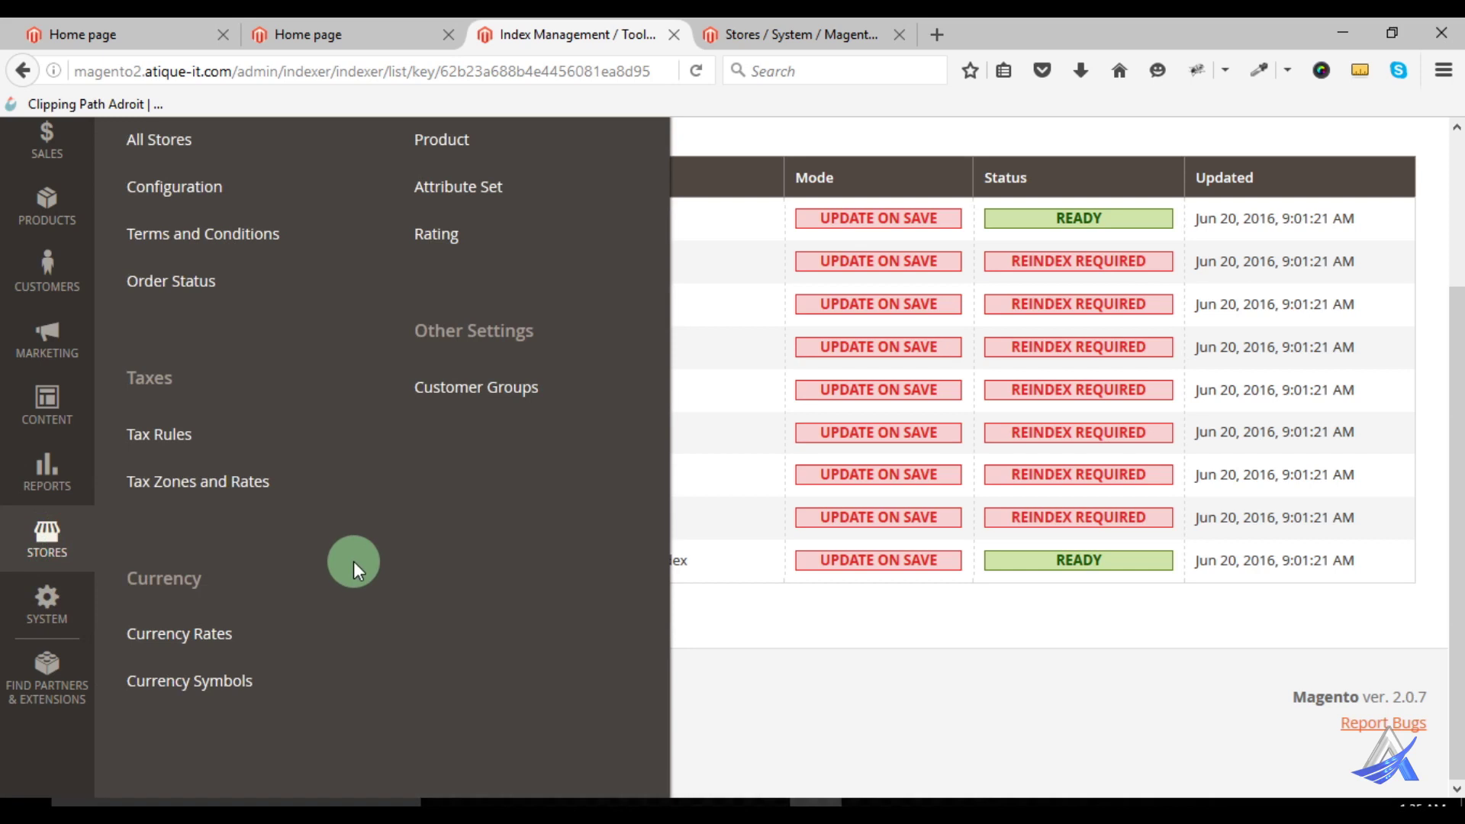
pyautogui.scroll(2, 355, 562)
pyautogui.click(157, 256)
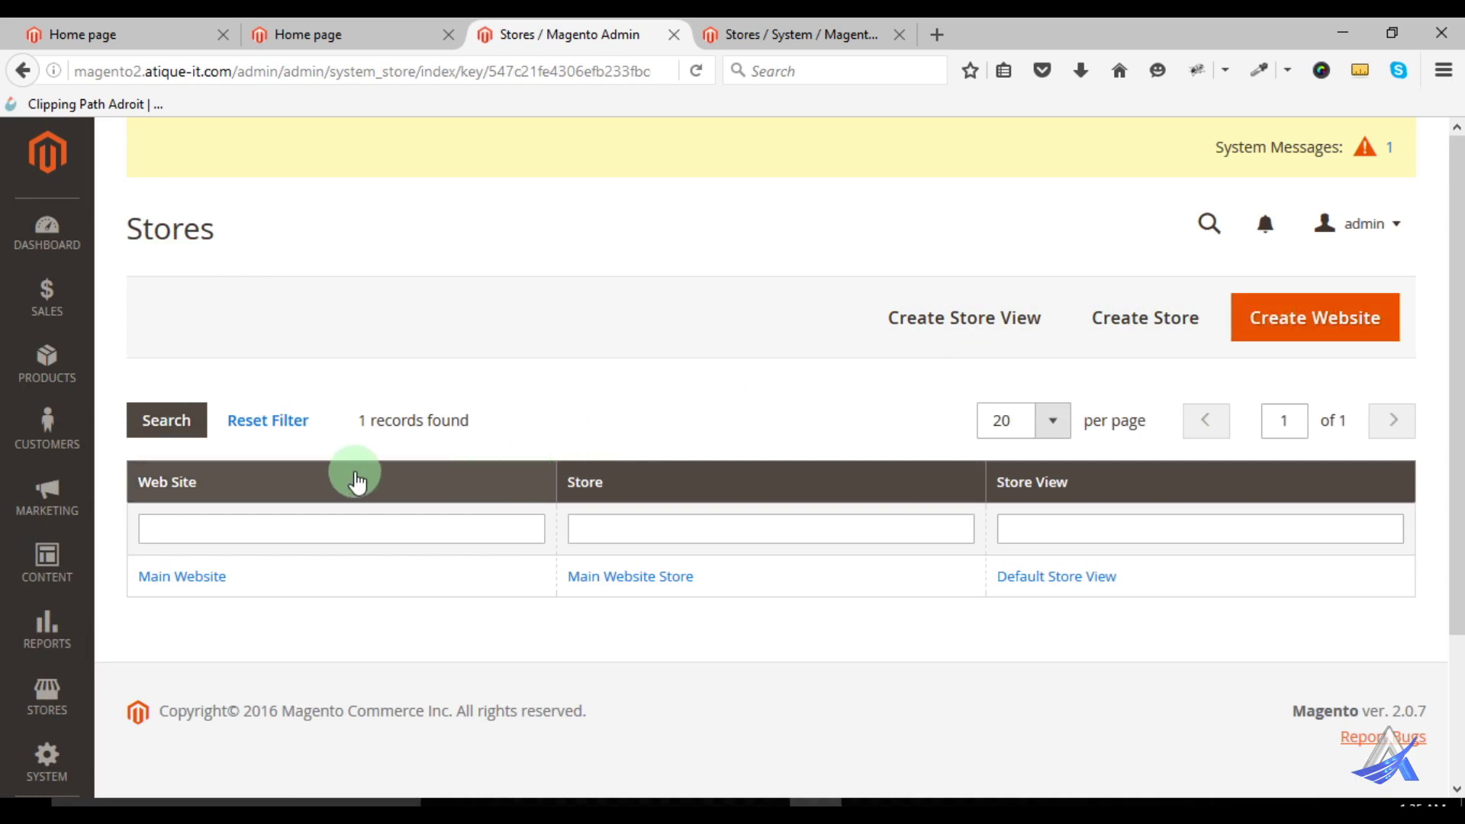
# Open Magento 1's Create Website form, try the Name and Sort Order fields, then leave without saving
pyautogui.click(801, 36)
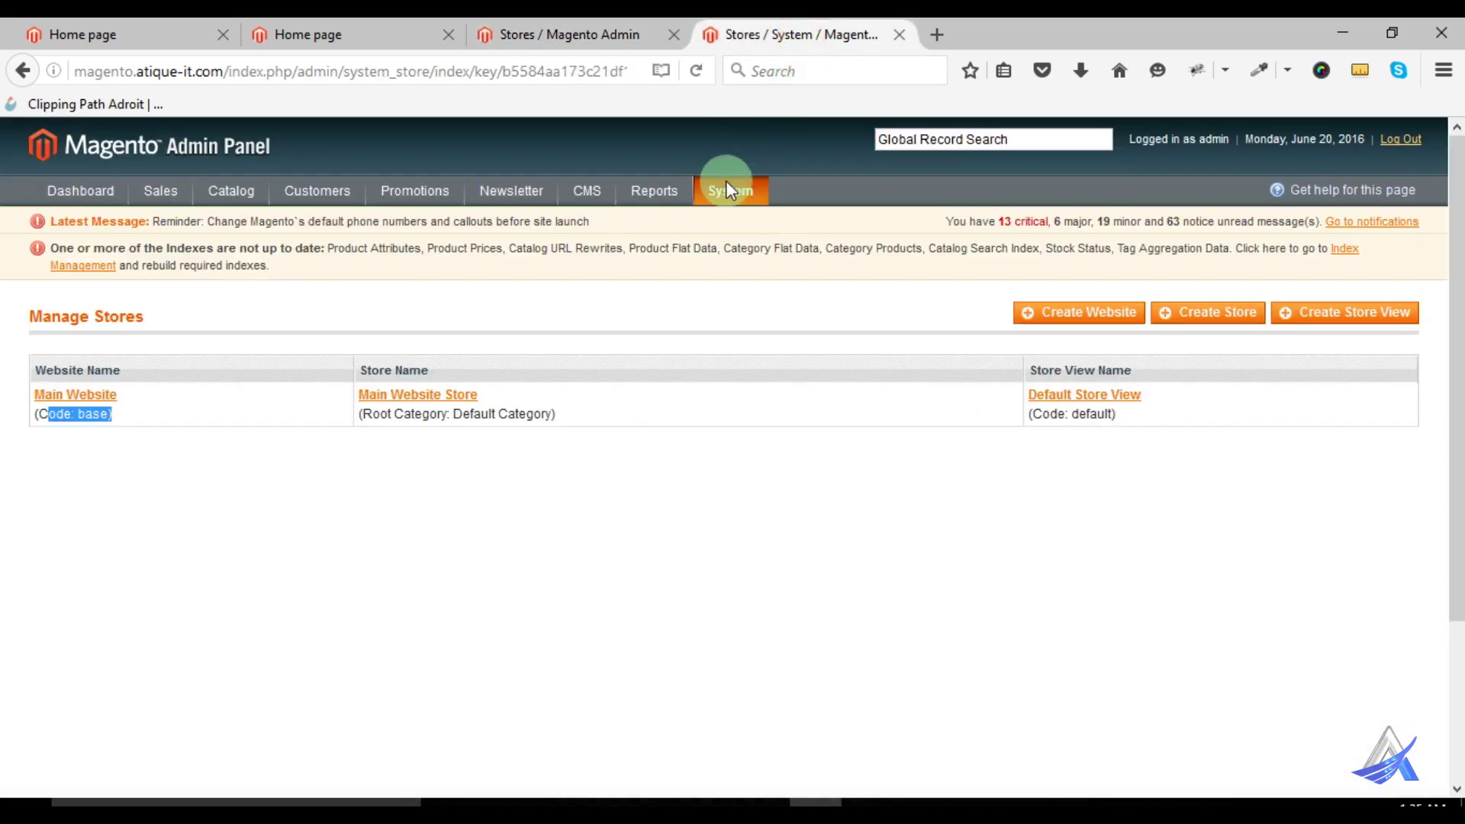
pyautogui.moveTo(728, 198)
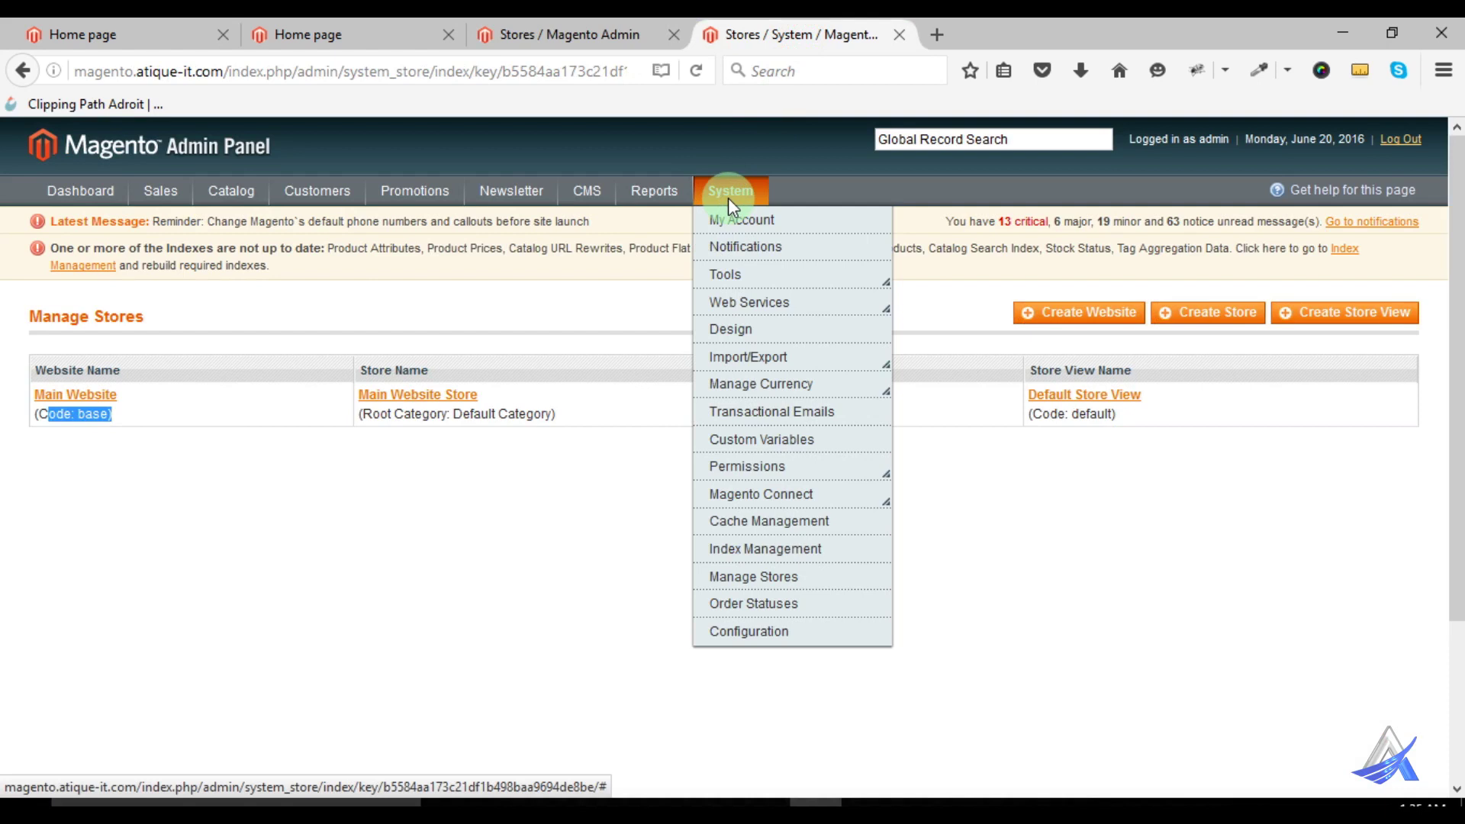
pyautogui.click(1080, 313)
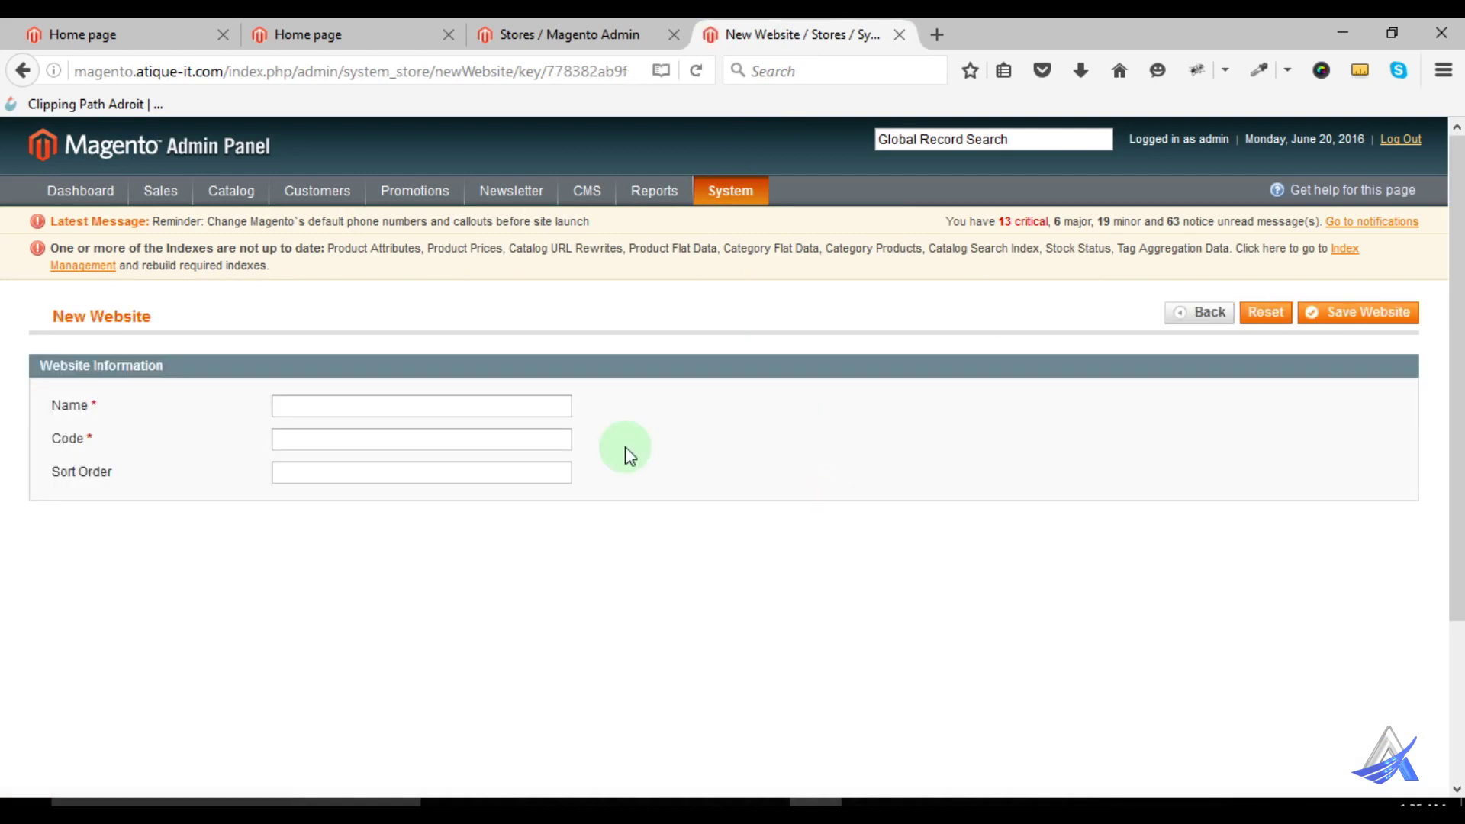
pyautogui.click(351, 406)
pyautogui.click(293, 443)
pyautogui.click(283, 477)
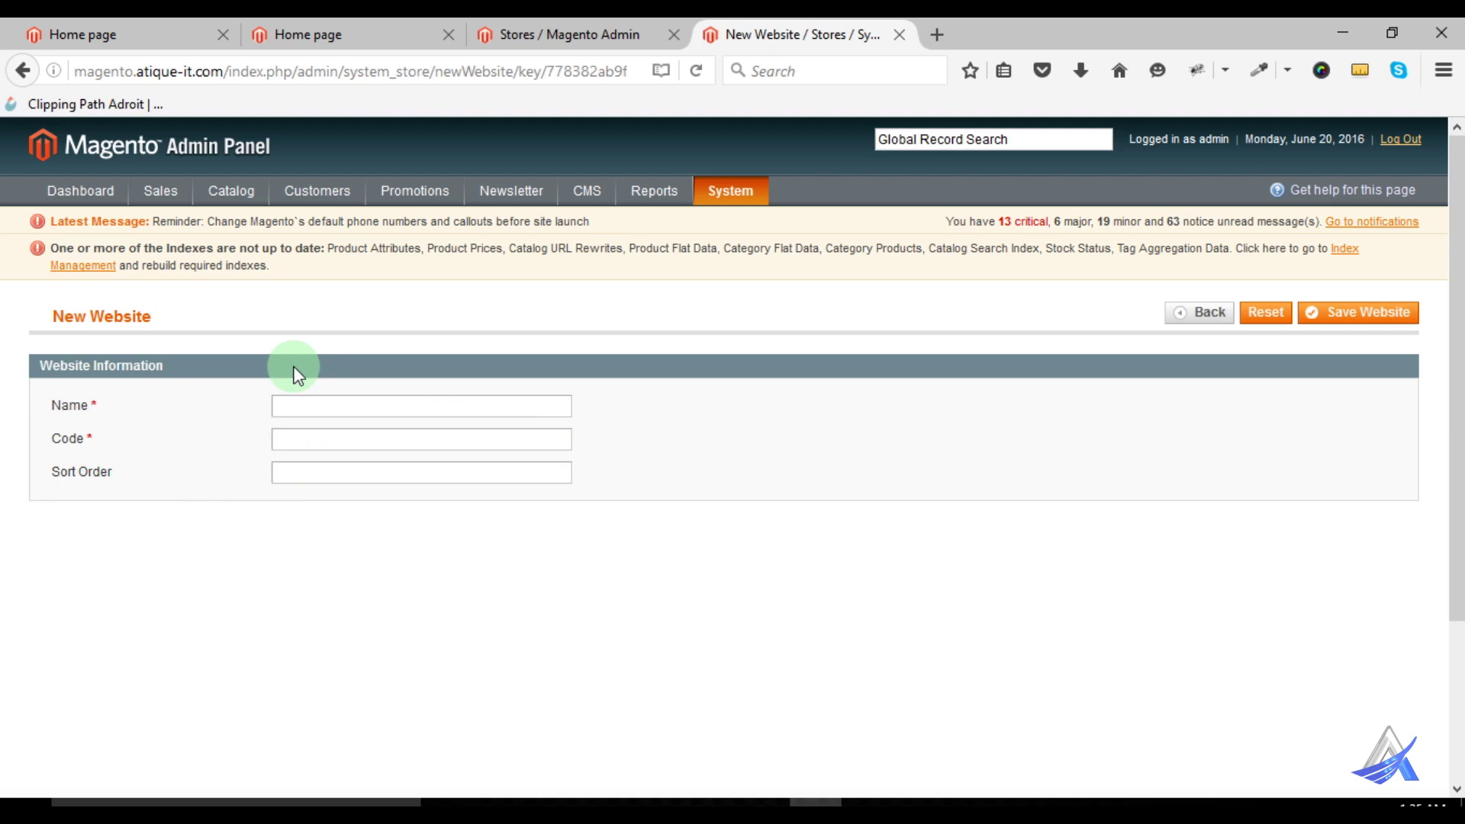
pyautogui.click(1198, 314)
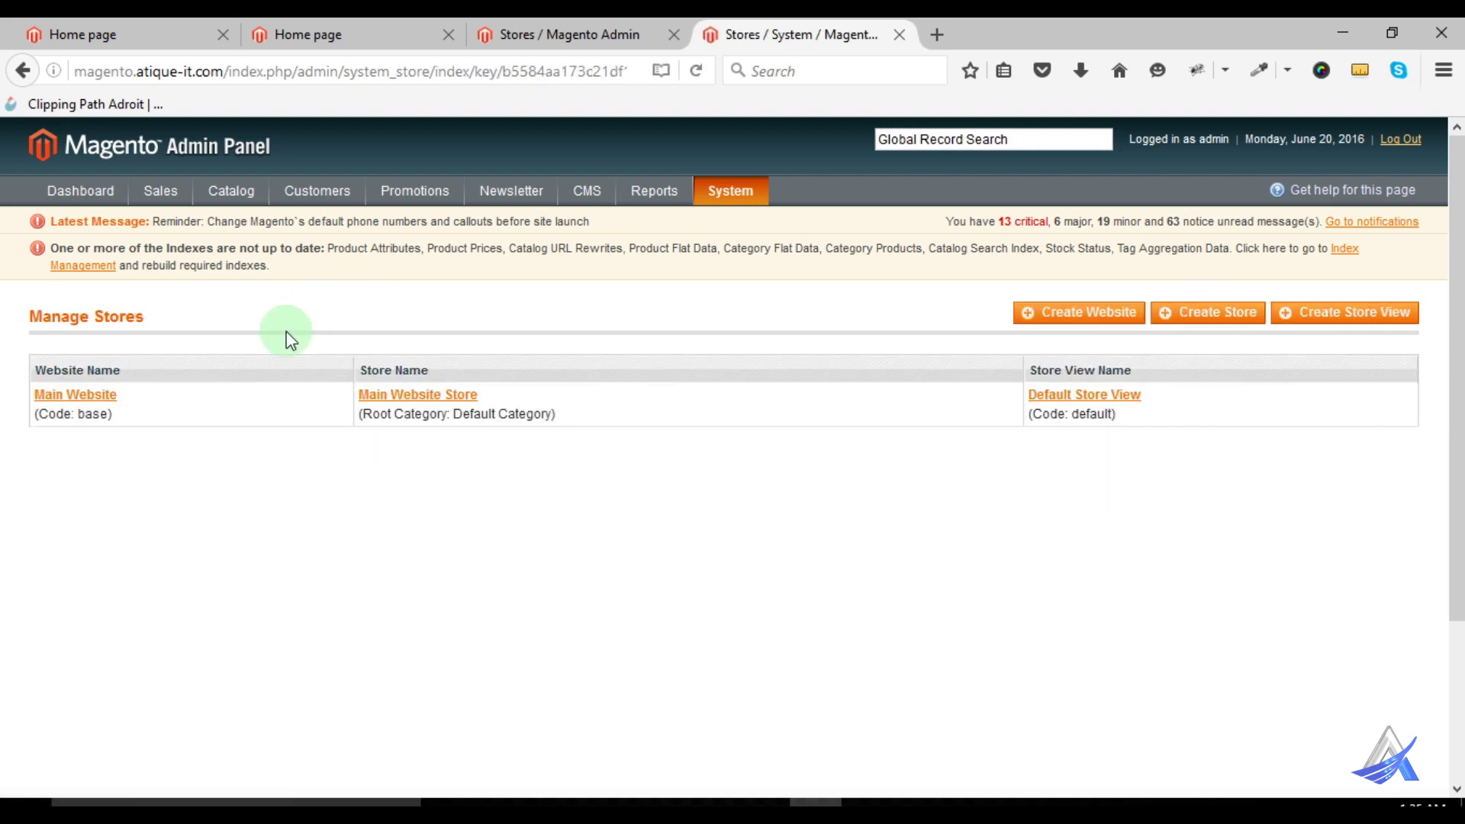
# Open Magento 1's Order Statuses list showing 12 statuses
pyautogui.moveTo(734, 203)
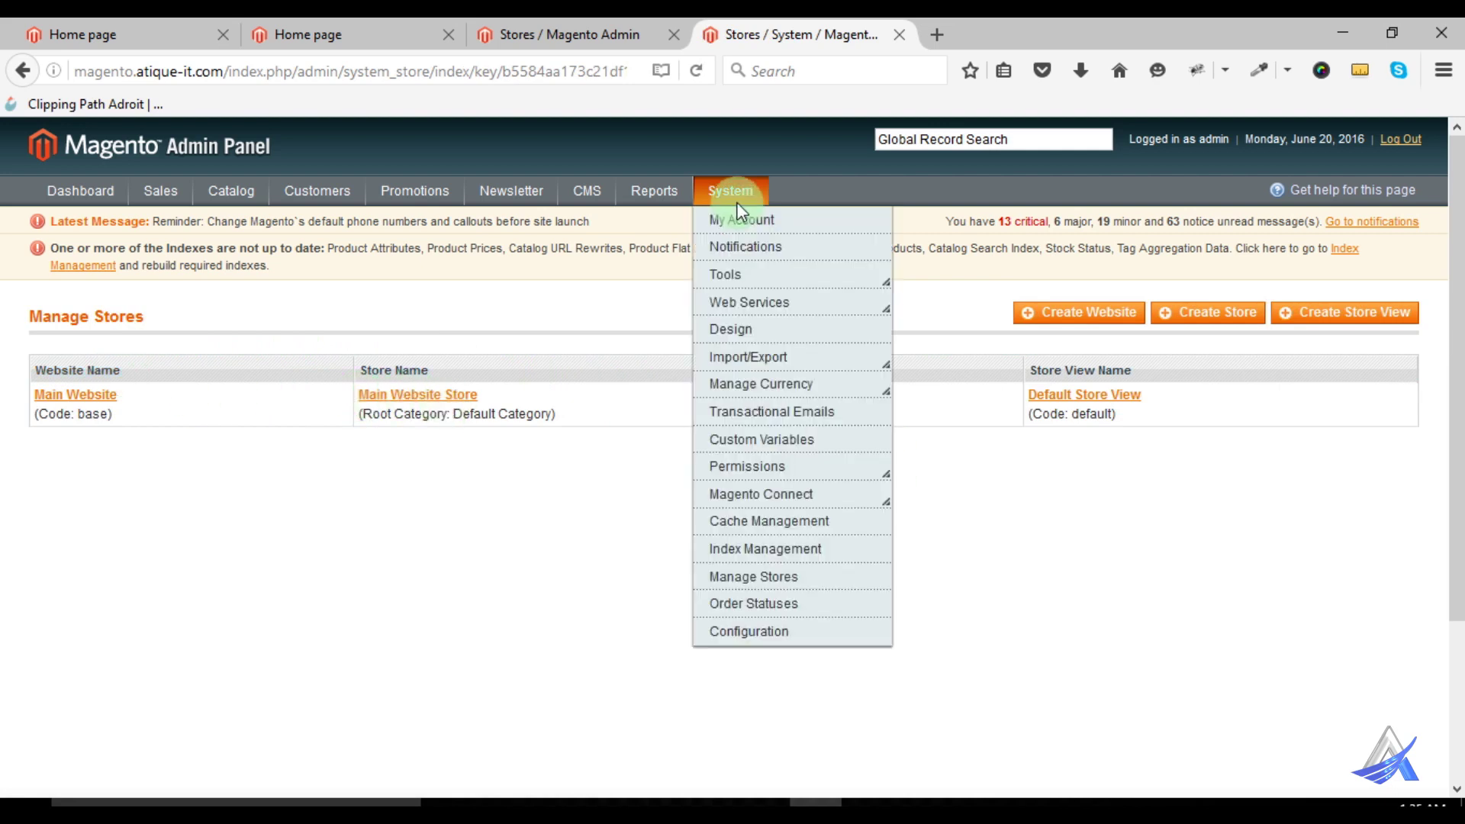
pyautogui.moveTo(789, 502)
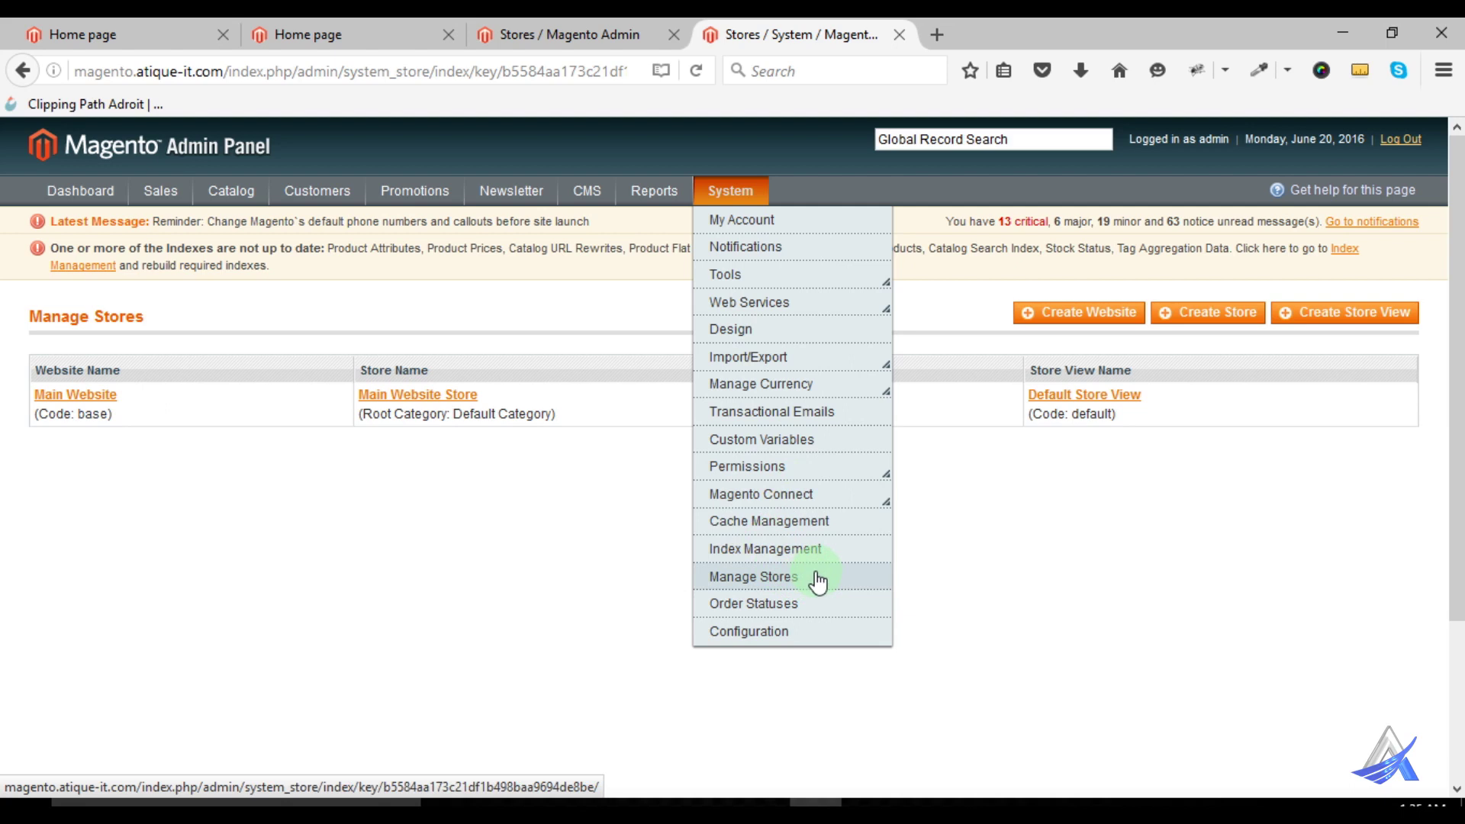
pyautogui.click(797, 605)
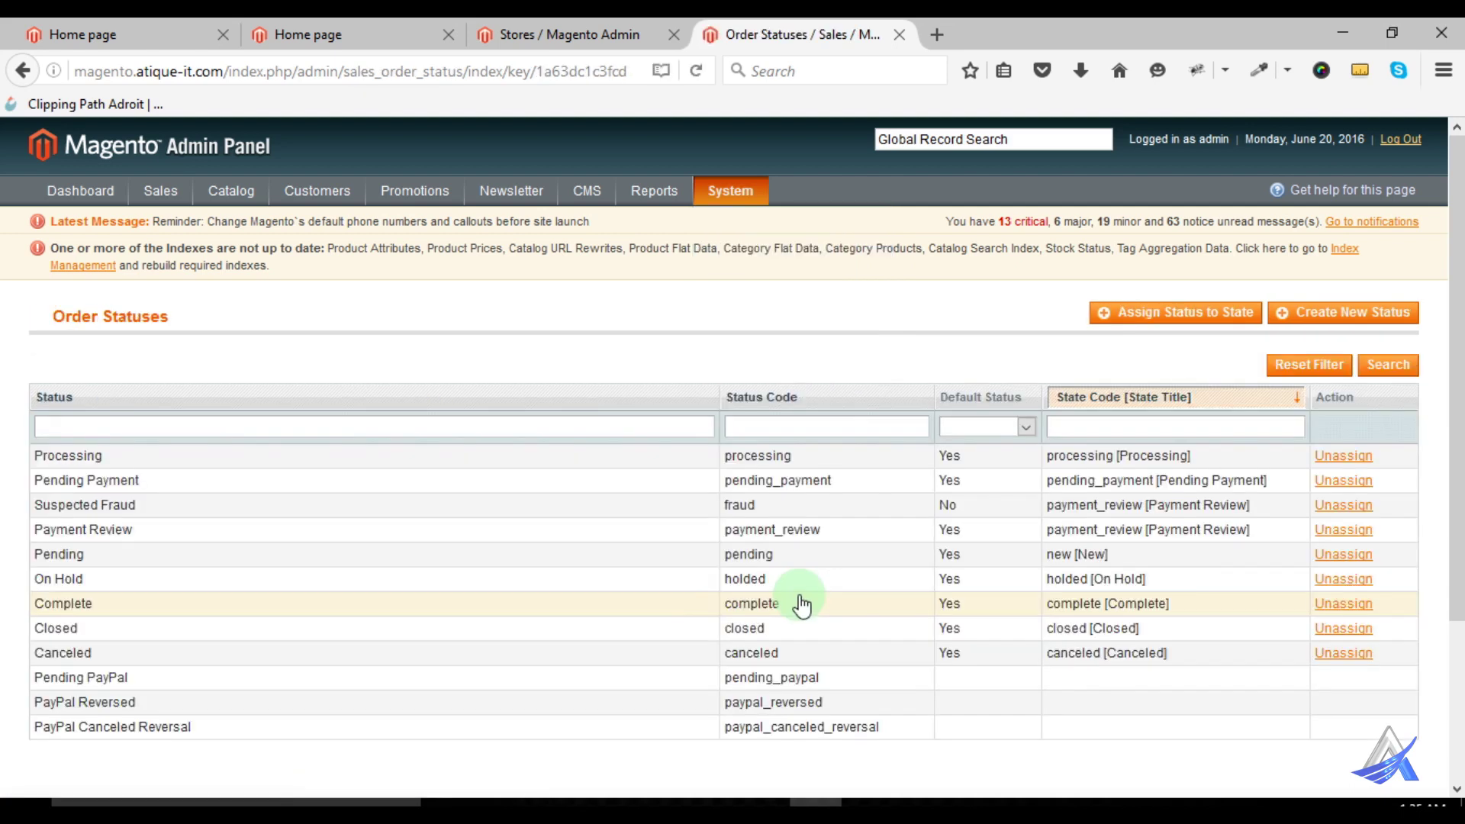
# Review Magento 1's order status list and switch between the Magento 1 and Magento 2 tabs
pyautogui.scroll(-2, 594, 555)
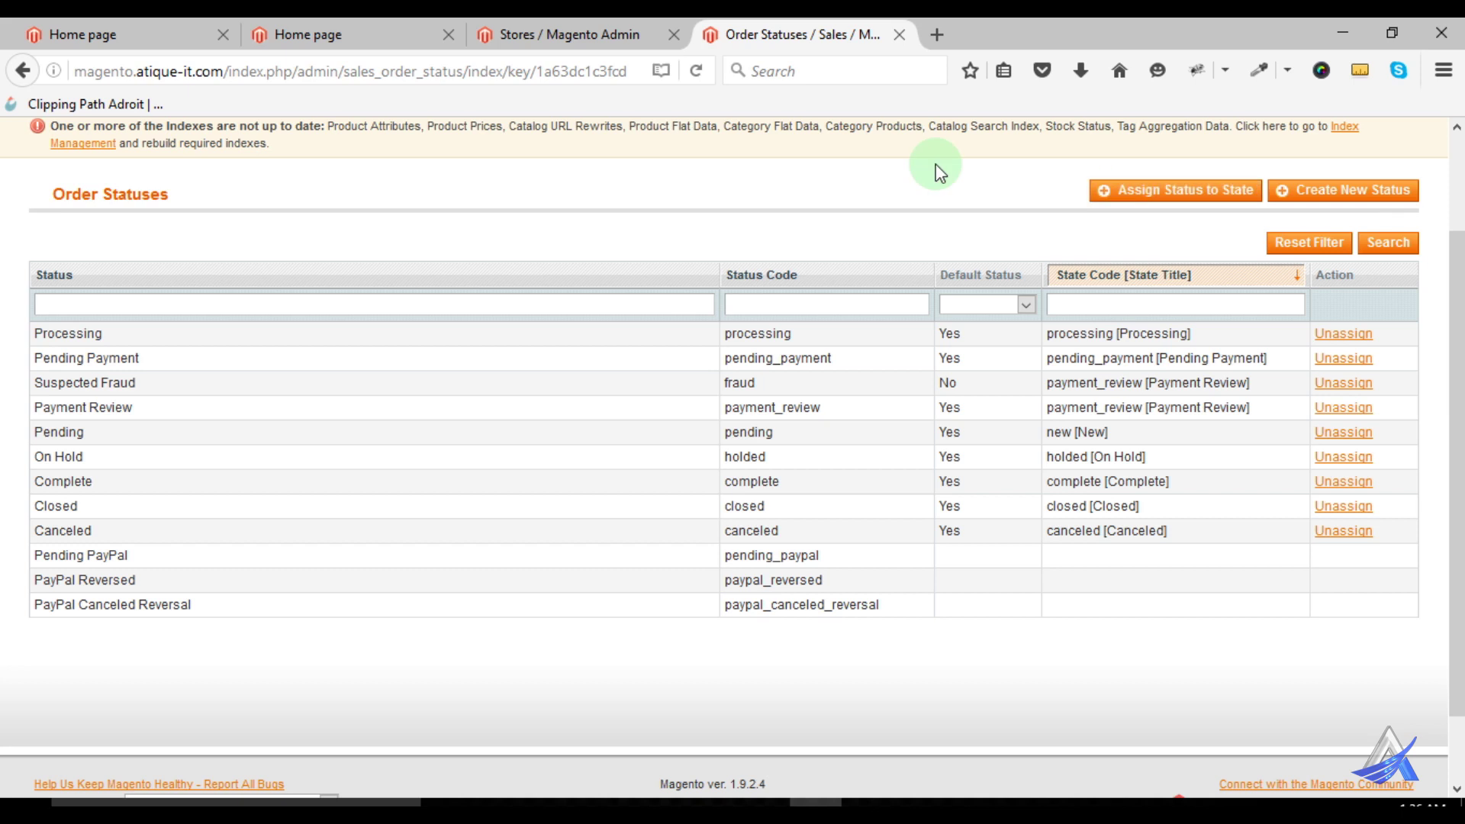
pyautogui.click(561, 35)
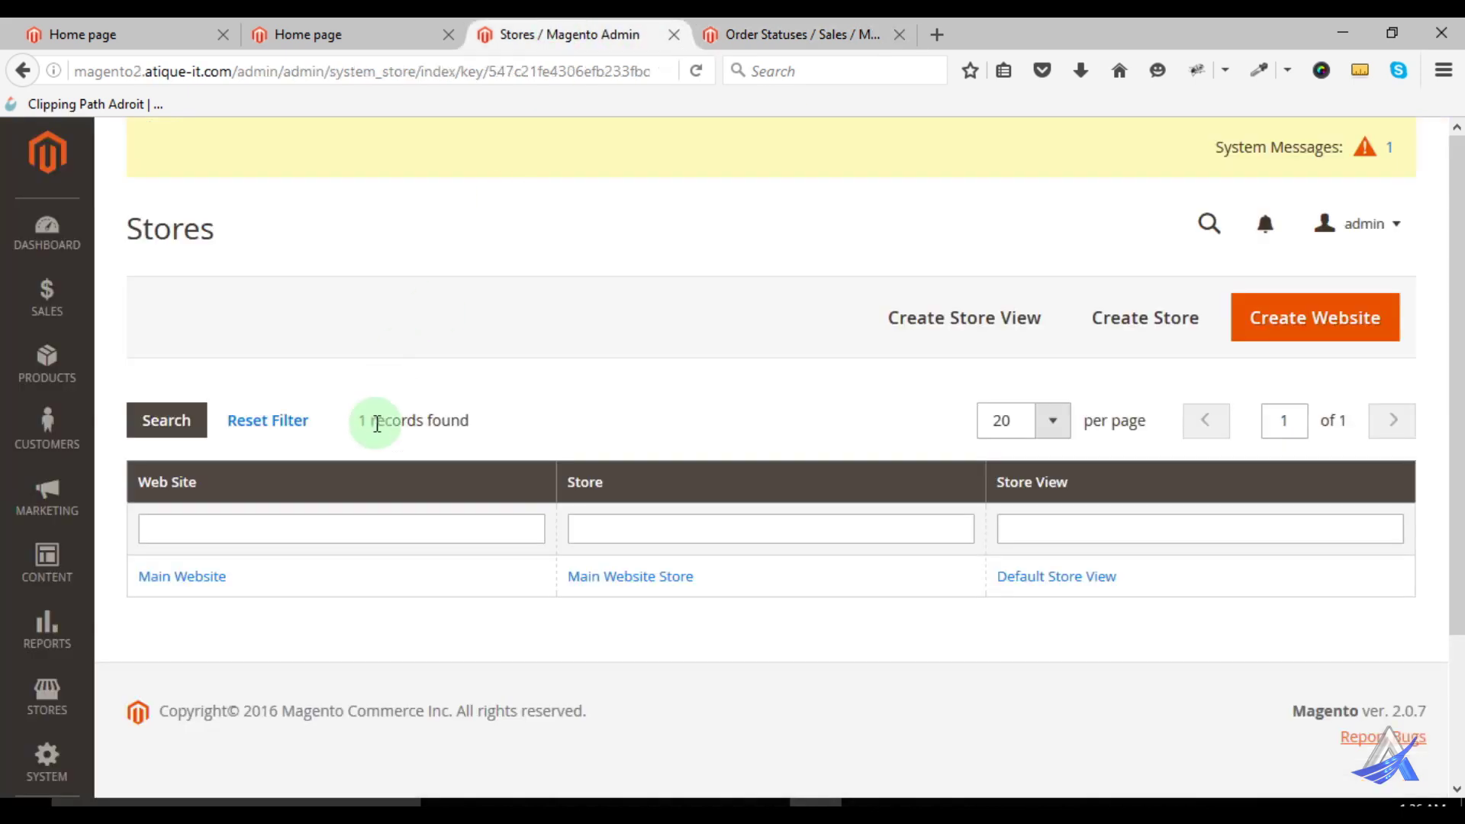
pyautogui.scroll(-1, 376, 418)
pyautogui.click(752, 35)
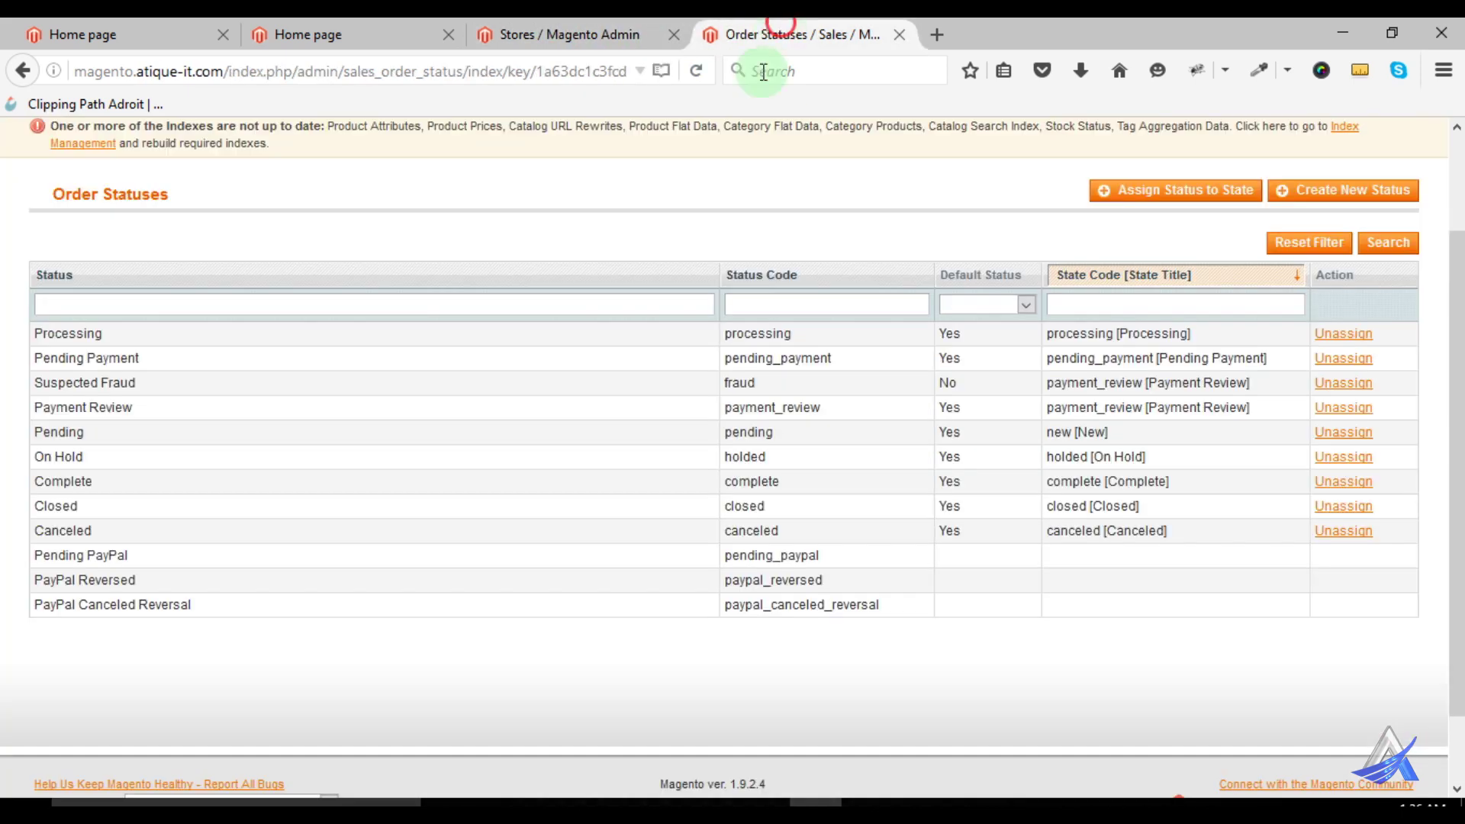
pyautogui.click(584, 34)
# Open Magento 2's Stores > Order Status list, then return to Magento 1 and open Configuration
pyautogui.click(48, 532)
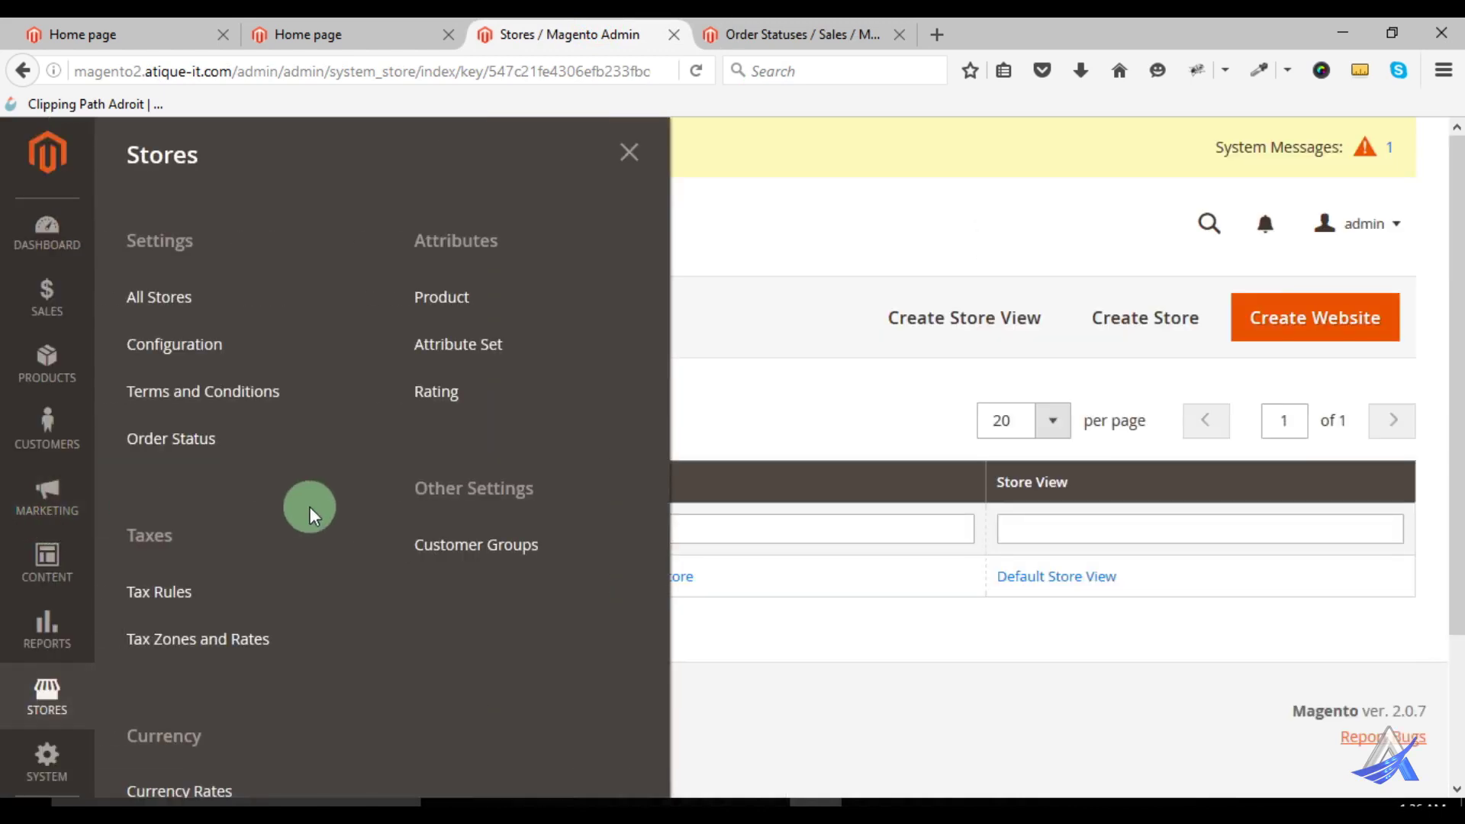
pyautogui.click(179, 449)
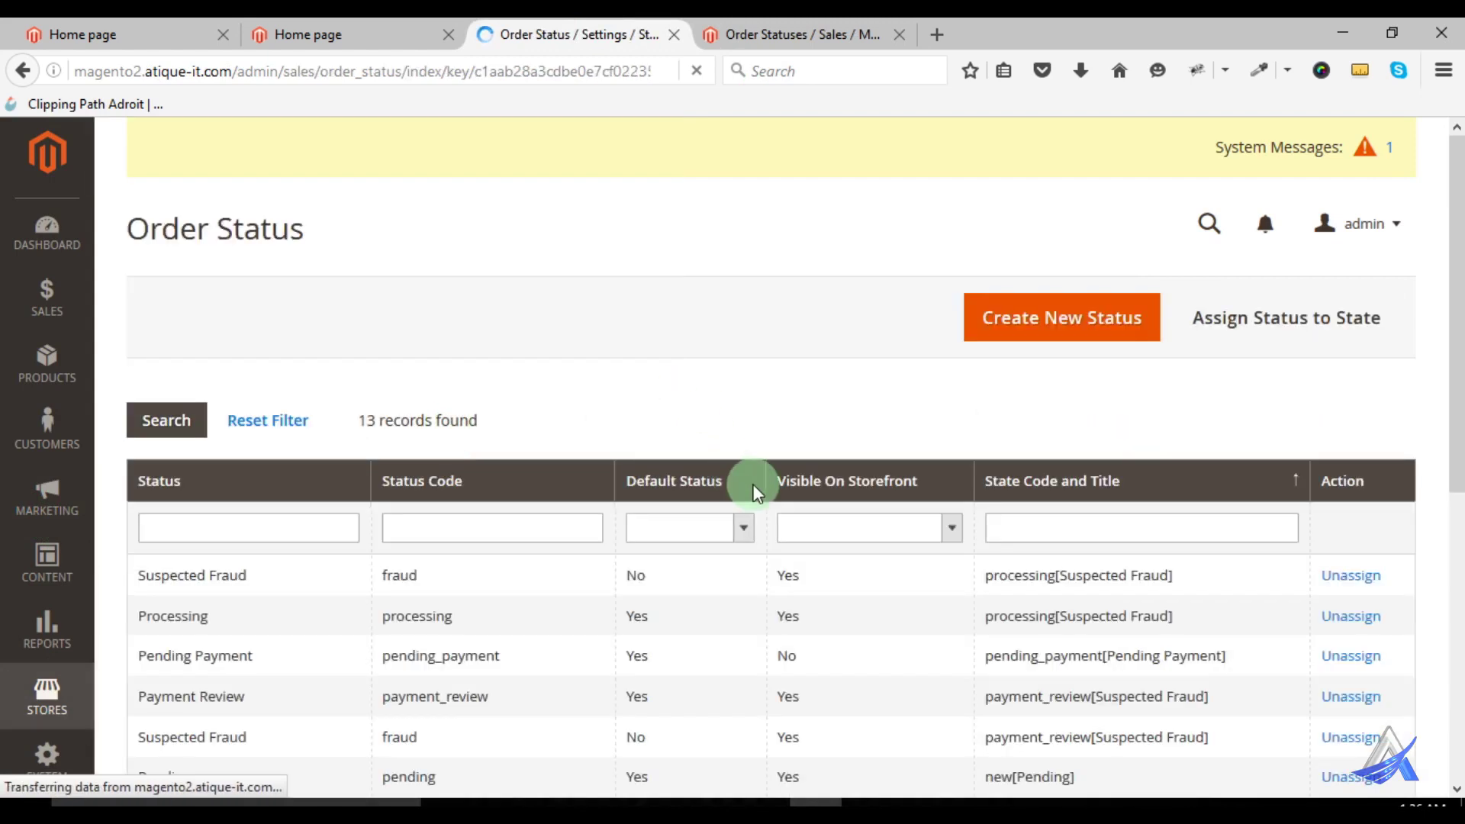
pyautogui.scroll(-5, 751, 492)
pyautogui.scroll(3, 752, 519)
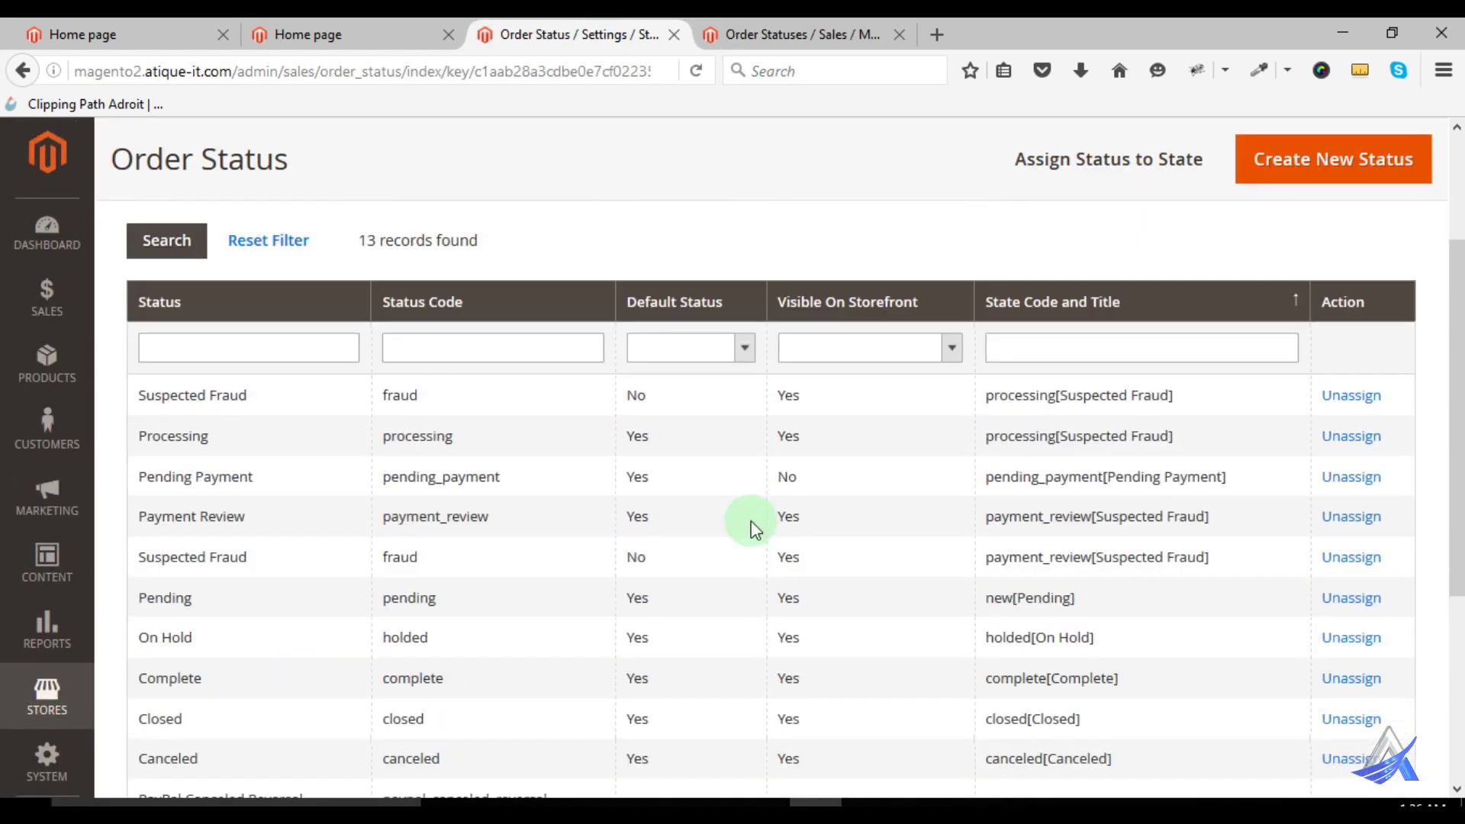
pyautogui.click(785, 27)
pyautogui.scroll(2, 839, 381)
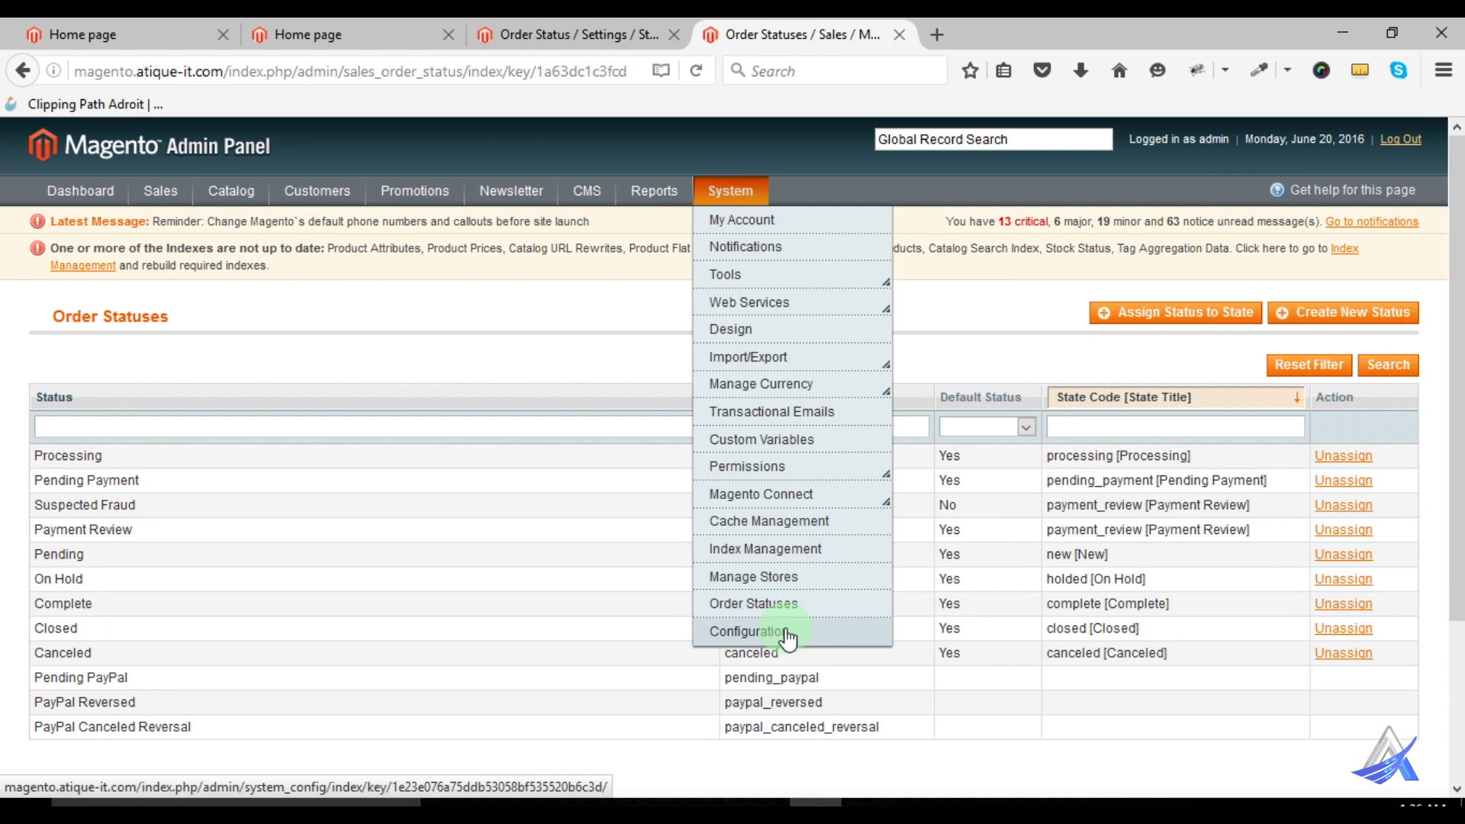
pyautogui.click(786, 633)
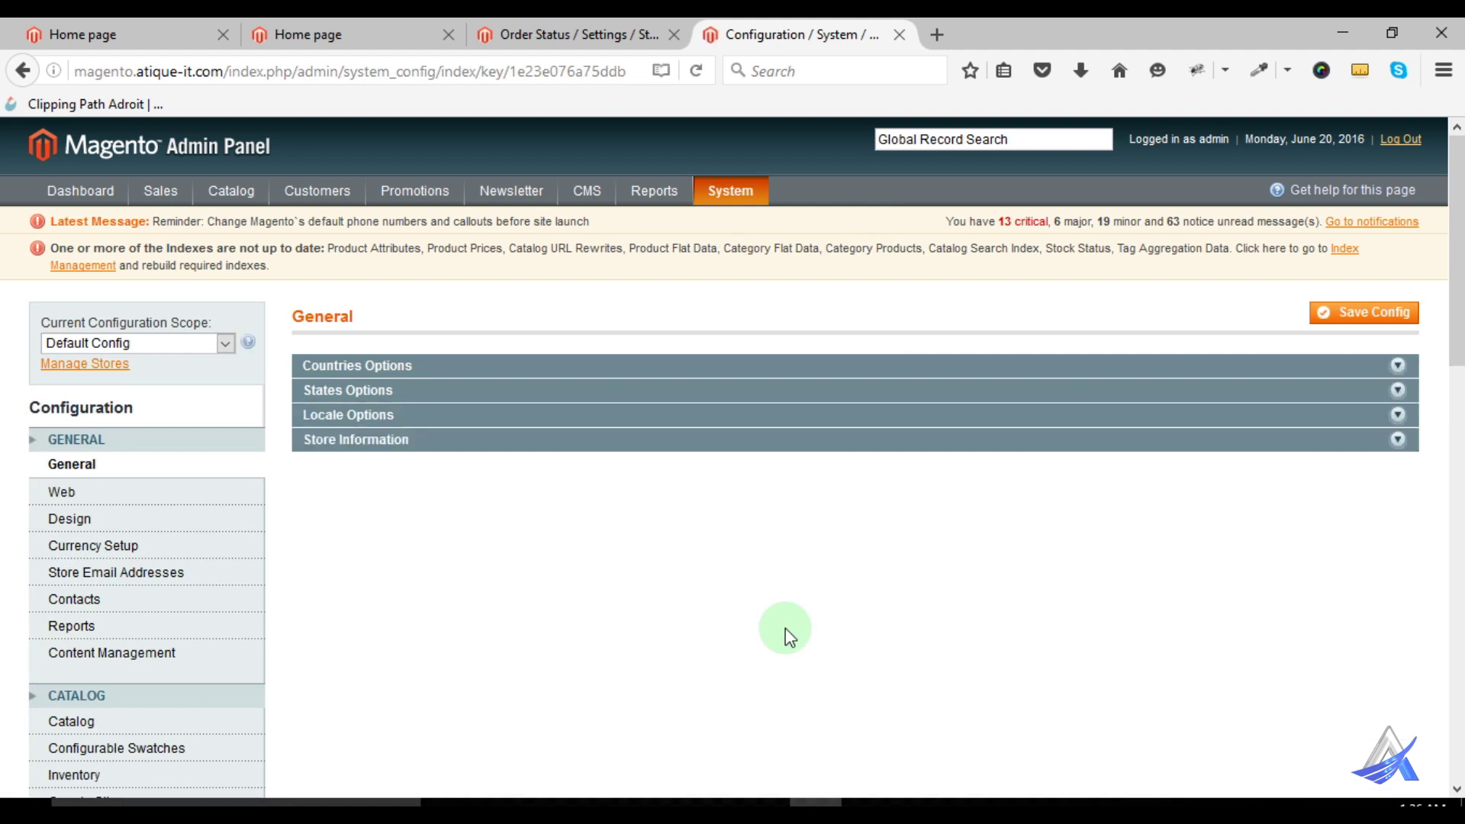
# Check the Current Configuration Scope list and leave it on Default Config
pyautogui.click(139, 343)
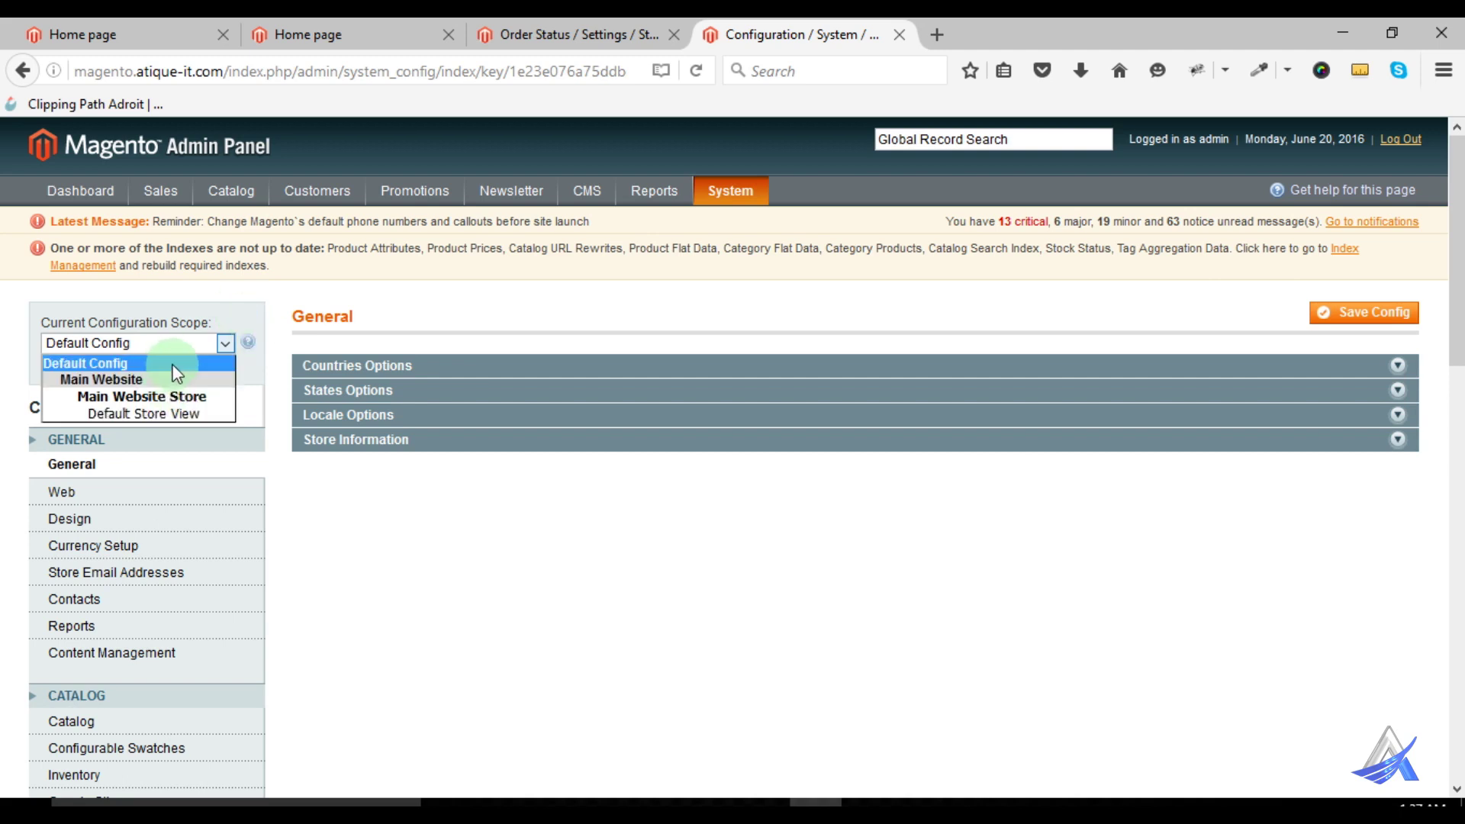
pyautogui.click(528, 624)
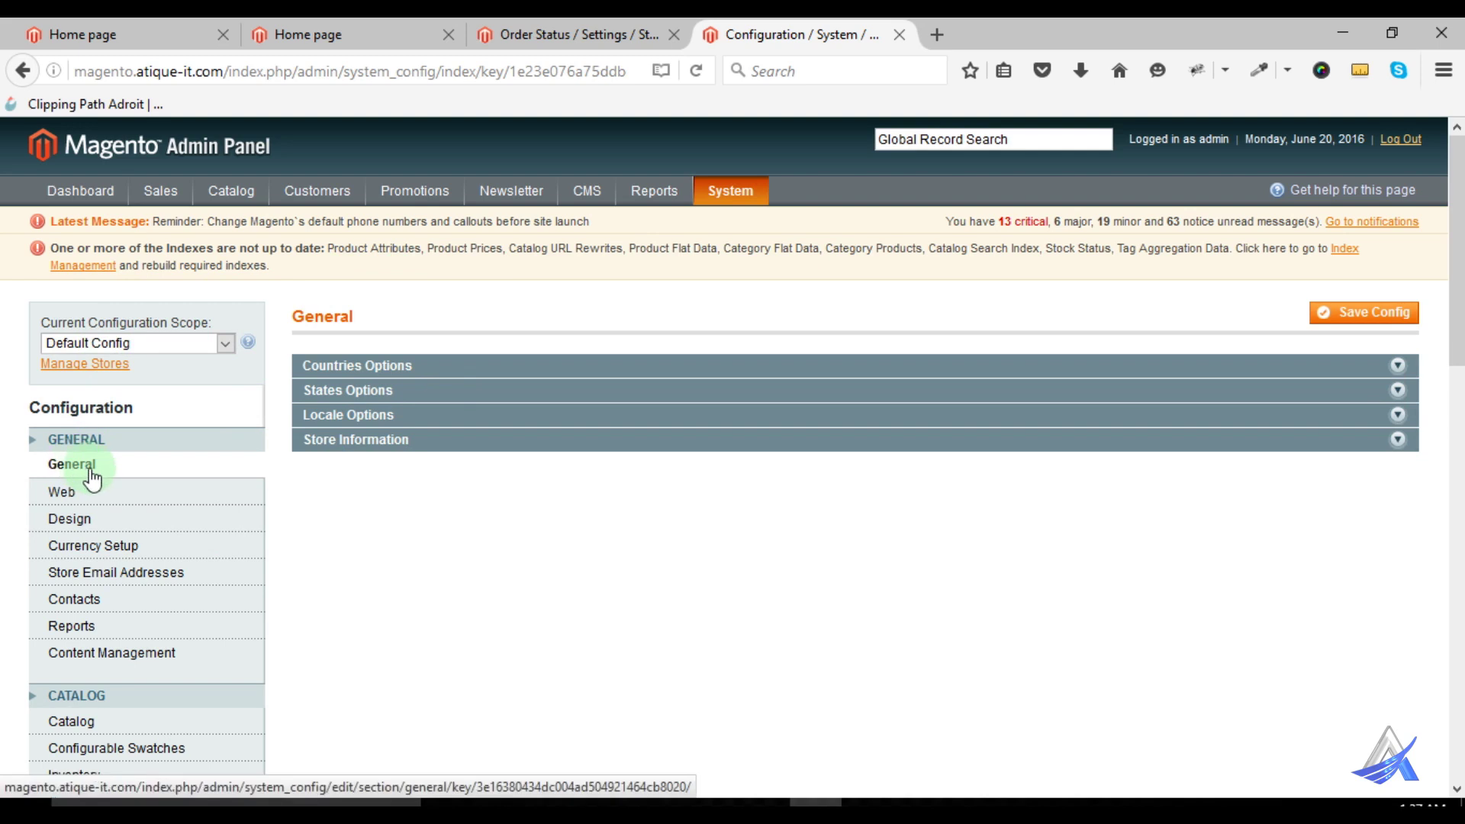
# Expand Countries Options in Magento 1's General configuration and review its settings
pyautogui.click(375, 365)
pyautogui.scroll(-3, 381, 445)
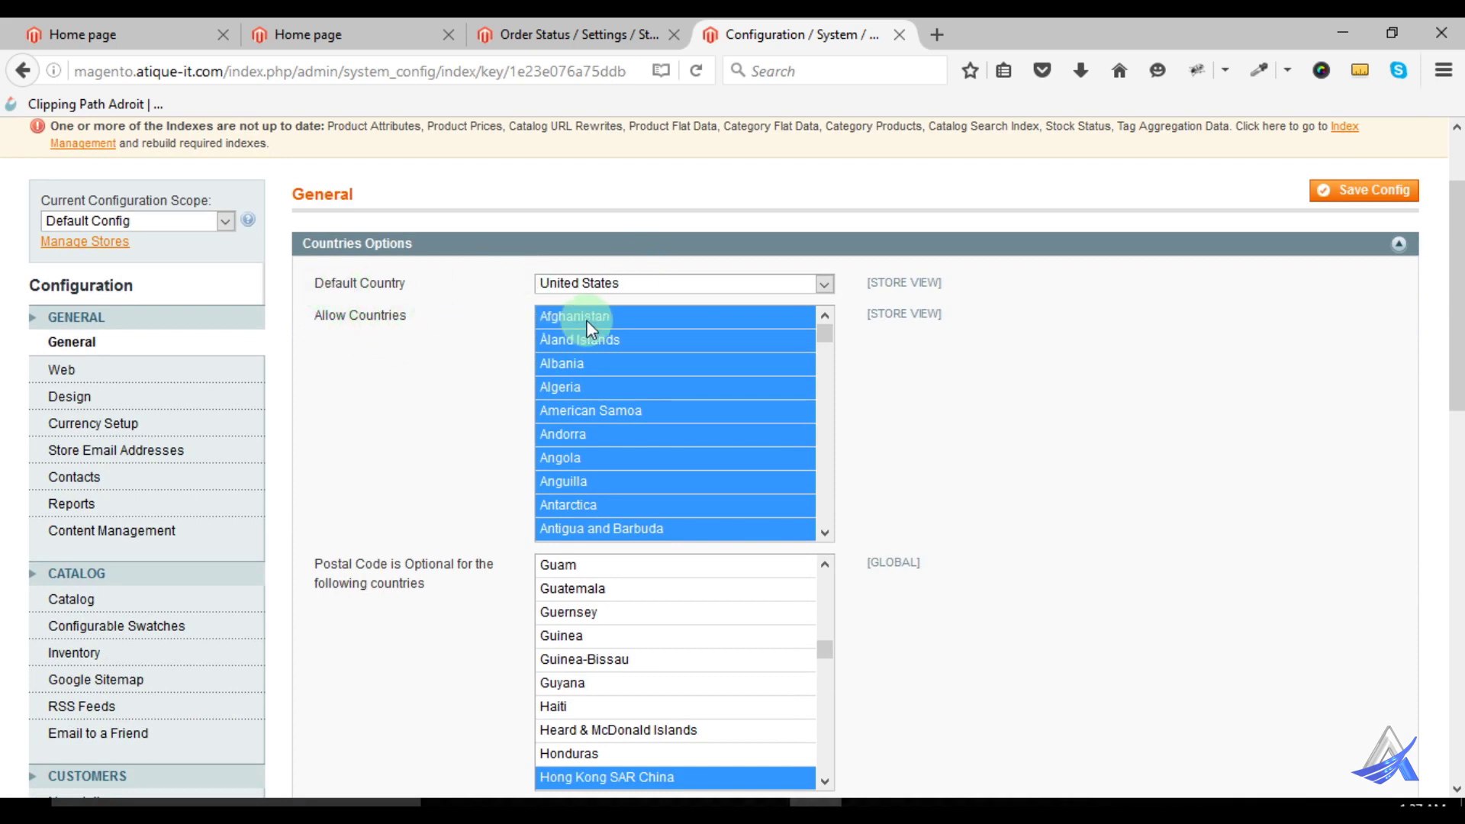
pyautogui.moveTo(821, 337); pyautogui.dragTo(821, 544)
pyautogui.scroll(-4, 358, 516)
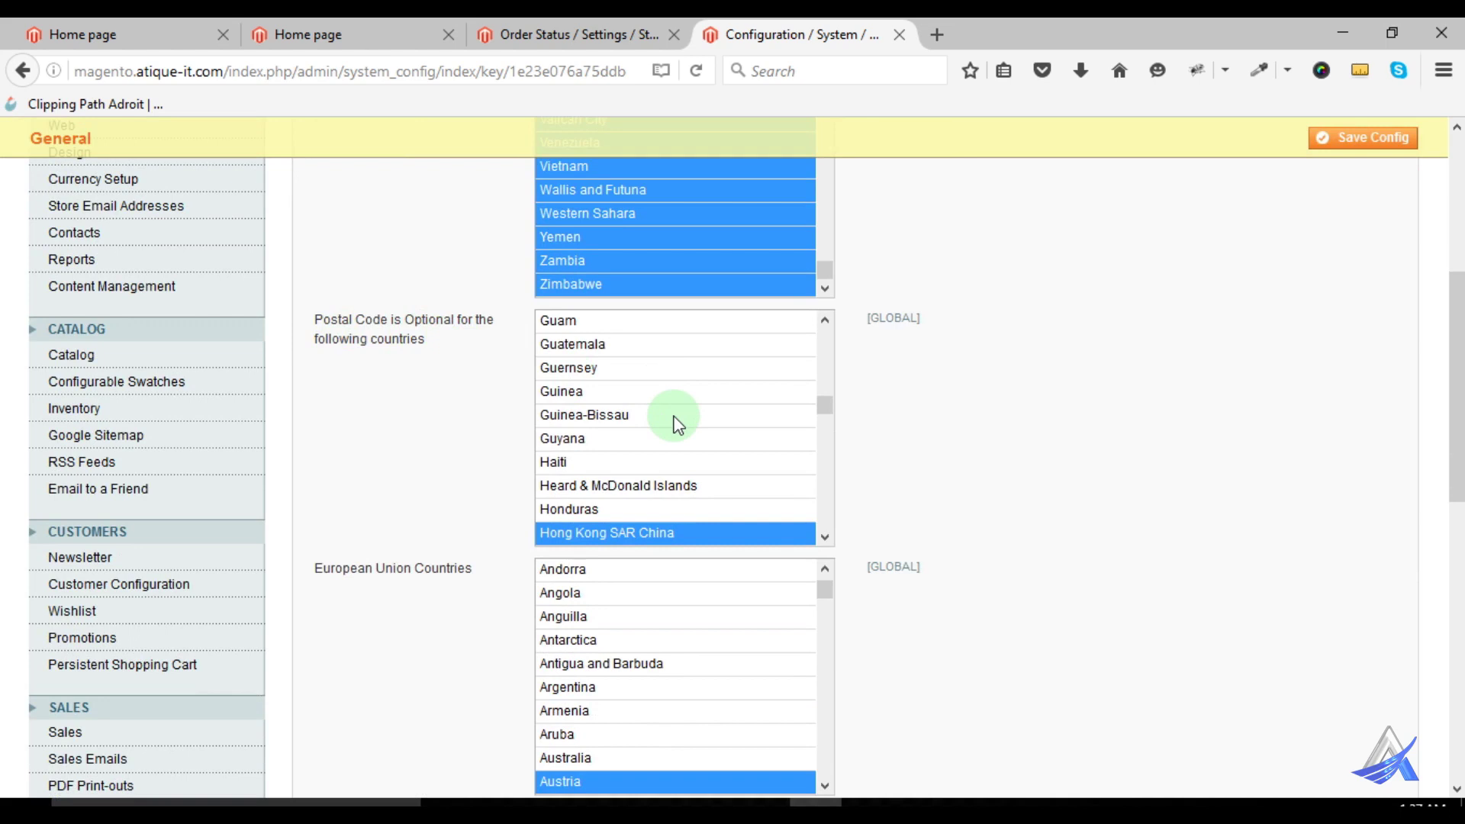
pyautogui.scroll(-1, 656, 442)
pyautogui.scroll(-2, 425, 507)
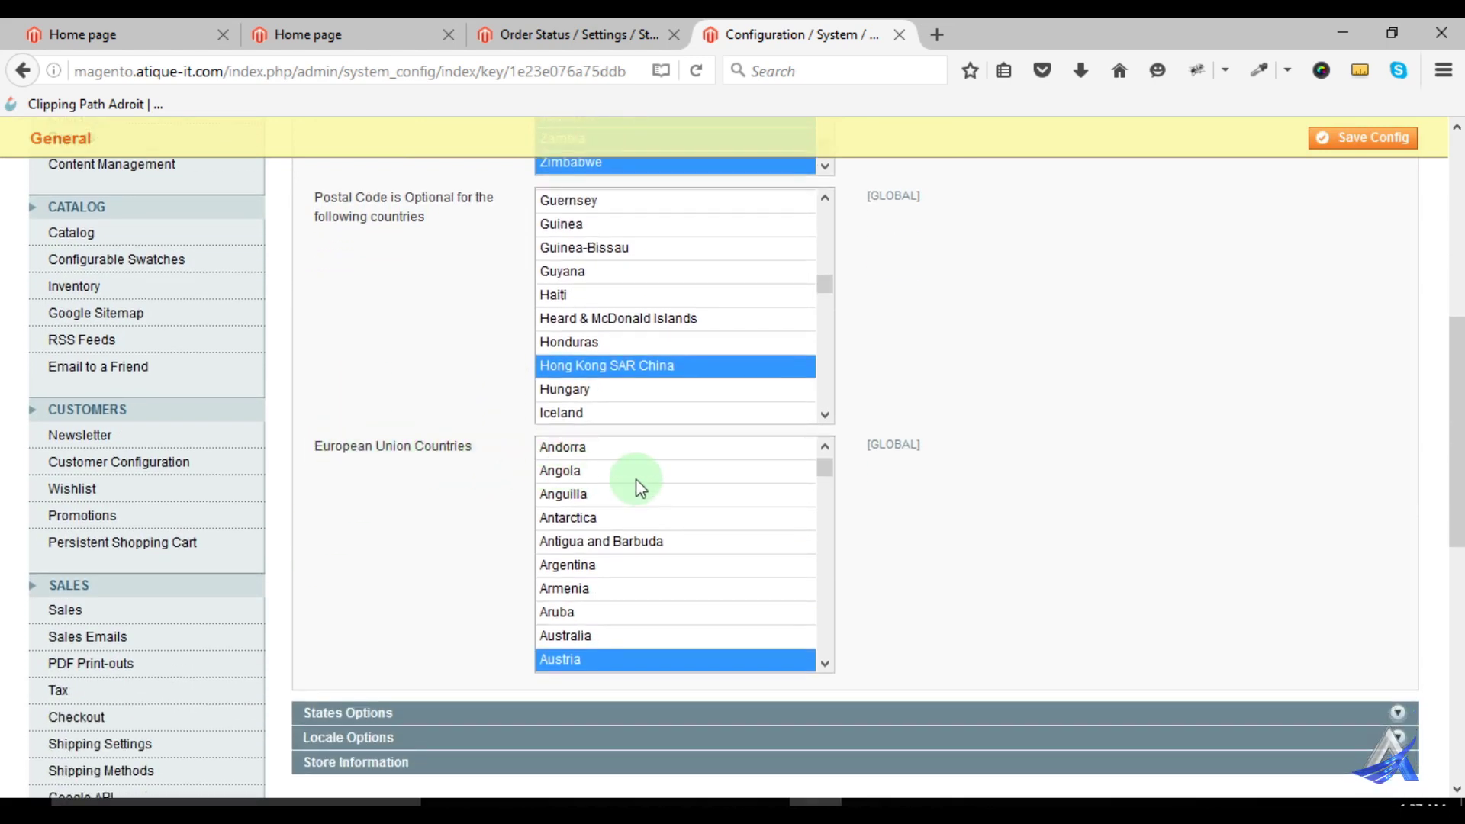
pyautogui.scroll(-1, 638, 484)
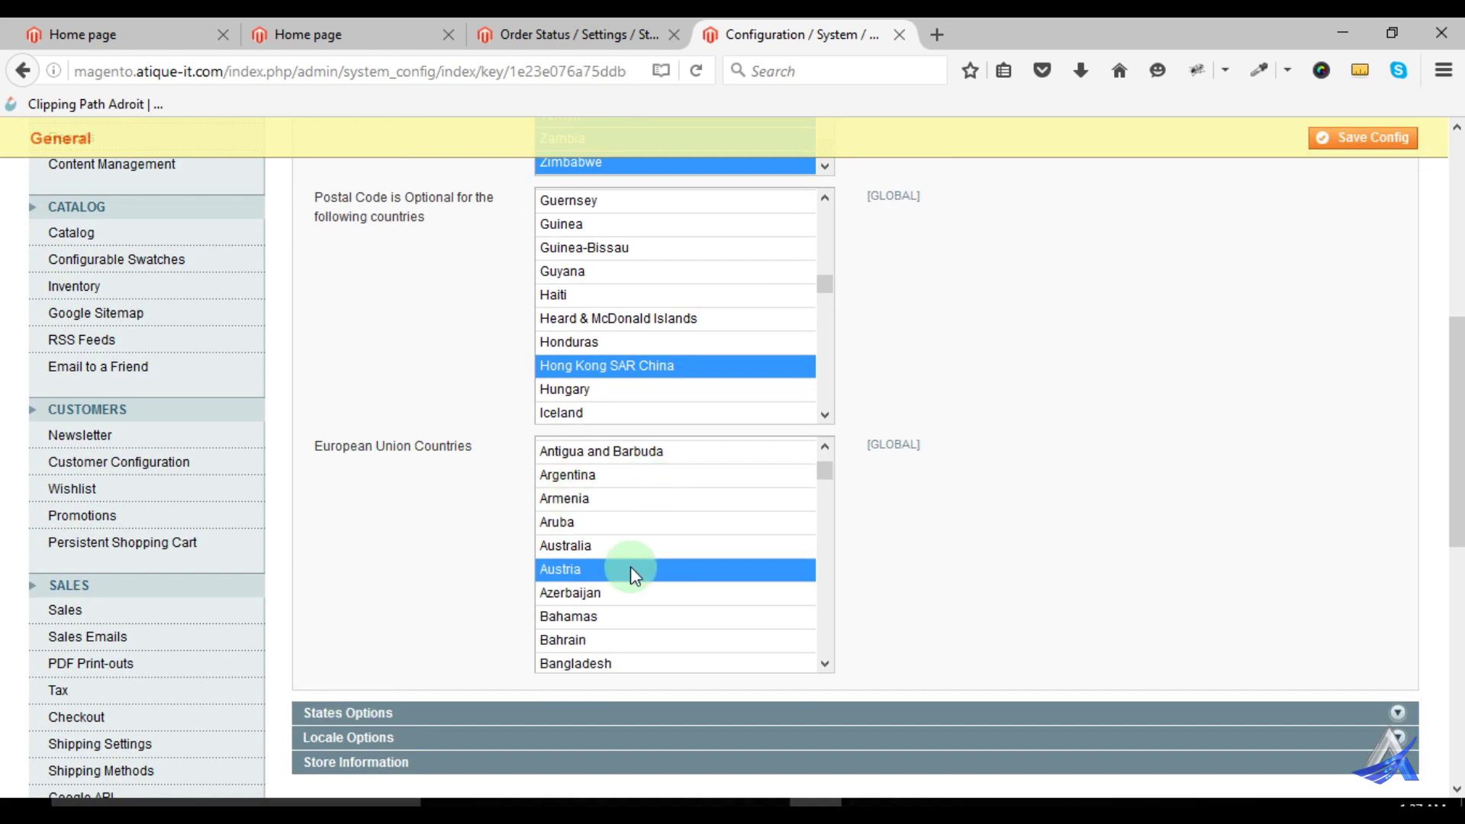
# Expand States Options, Locale Options (New York timezone, Sunday week start) and Store Information
pyautogui.click(379, 717)
pyautogui.scroll(-5, 419, 611)
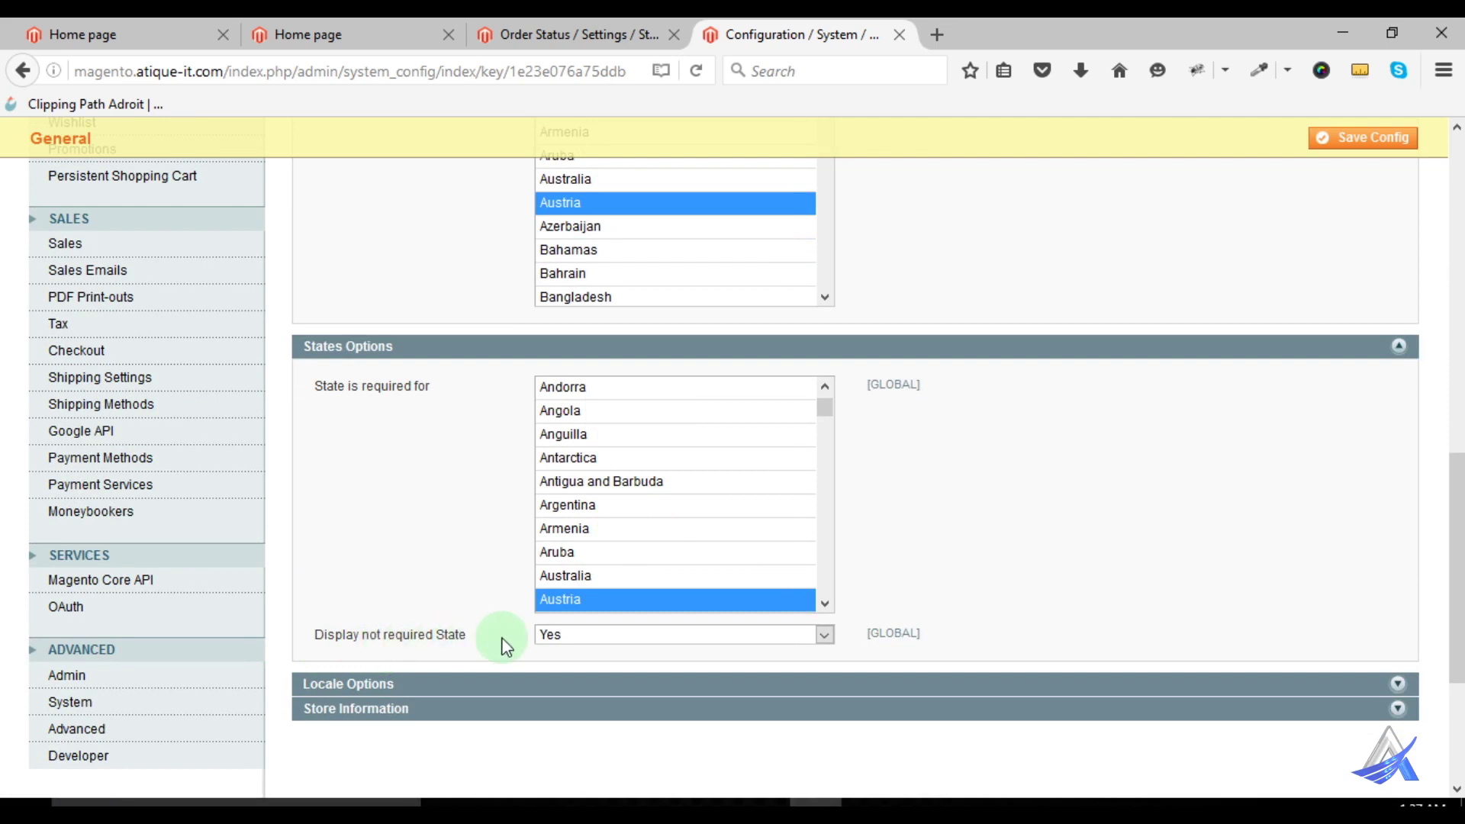
pyautogui.click(410, 683)
pyautogui.scroll(-1, 446, 595)
pyautogui.scroll(-6, 458, 496)
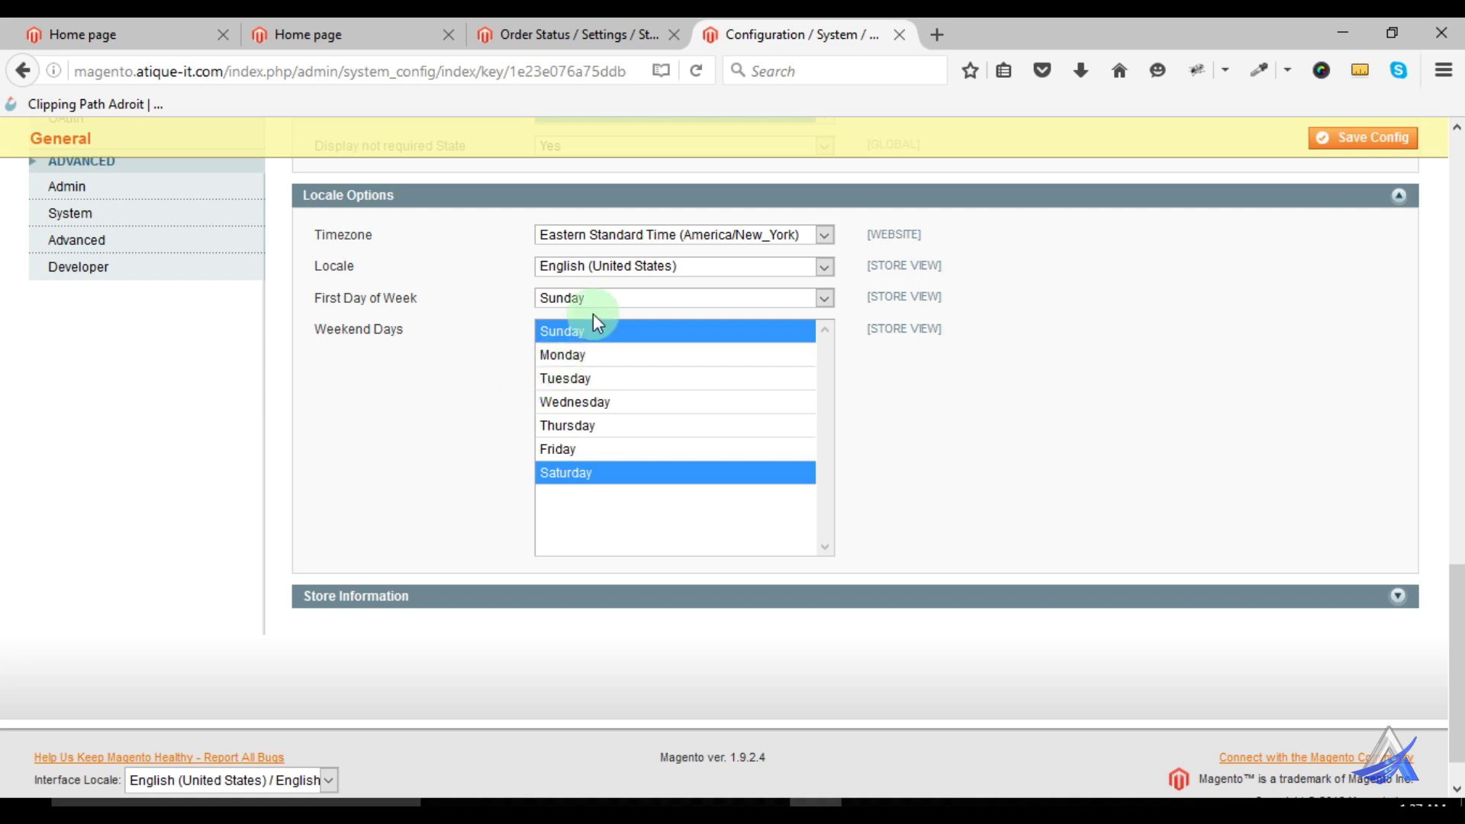
pyautogui.click(381, 601)
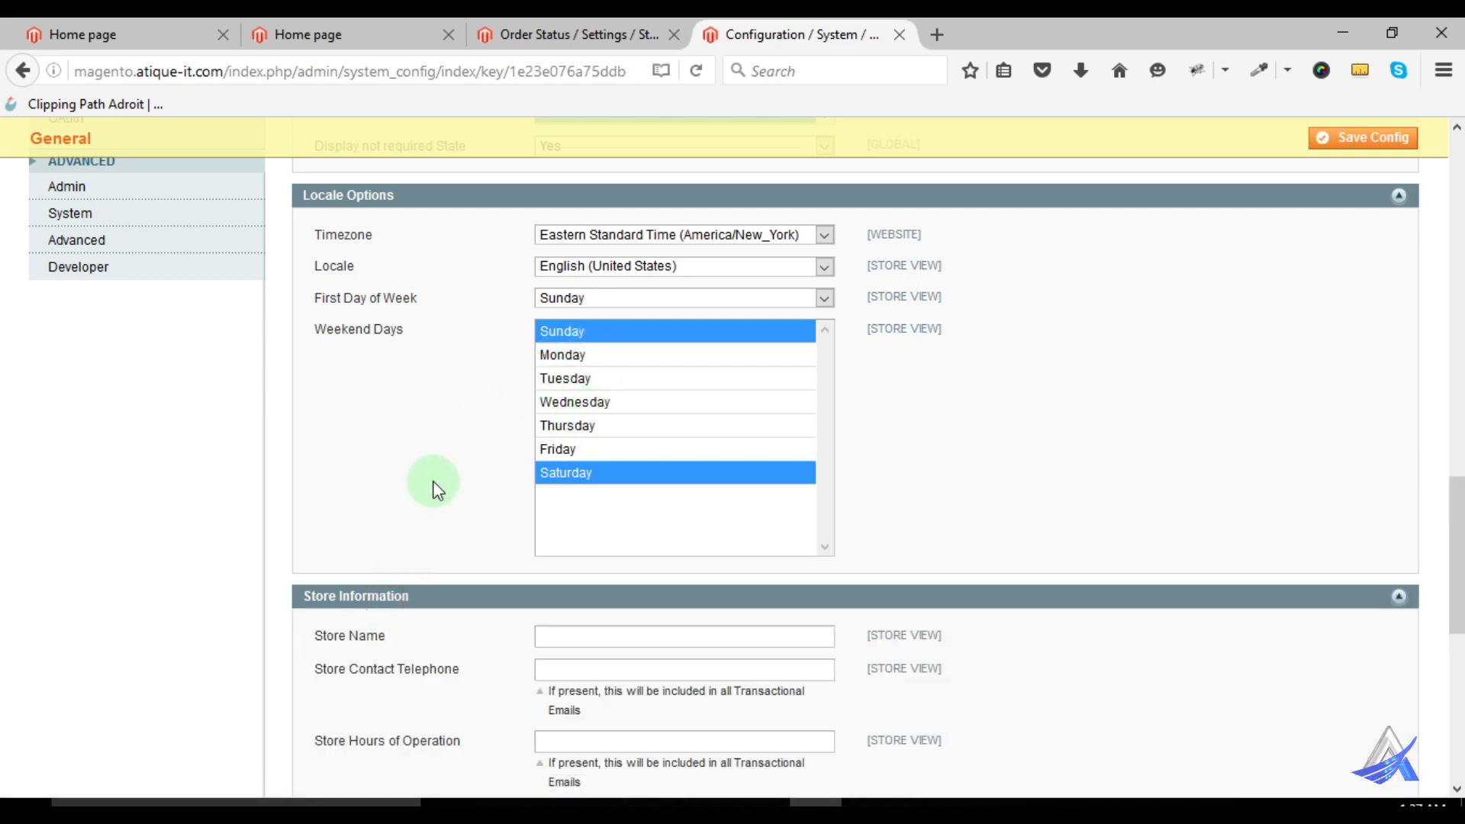
pyautogui.scroll(-3, 435, 486)
pyautogui.scroll(-3, 433, 480)
# Check the storefront home page, then review the Store Name and Store Hours of Operation fields
pyautogui.click(323, 39)
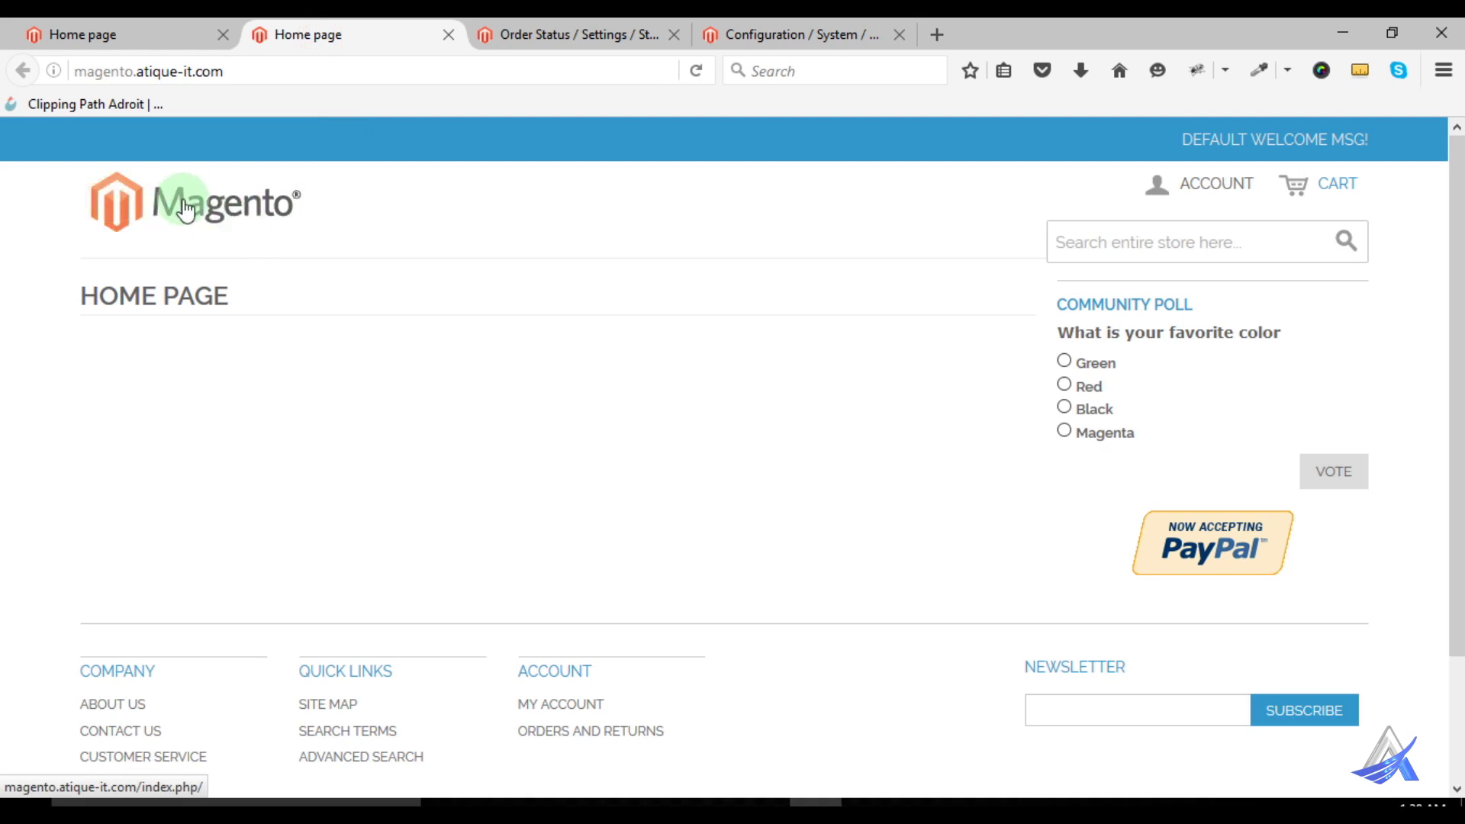
pyautogui.click(843, 36)
pyautogui.scroll(3, 468, 395)
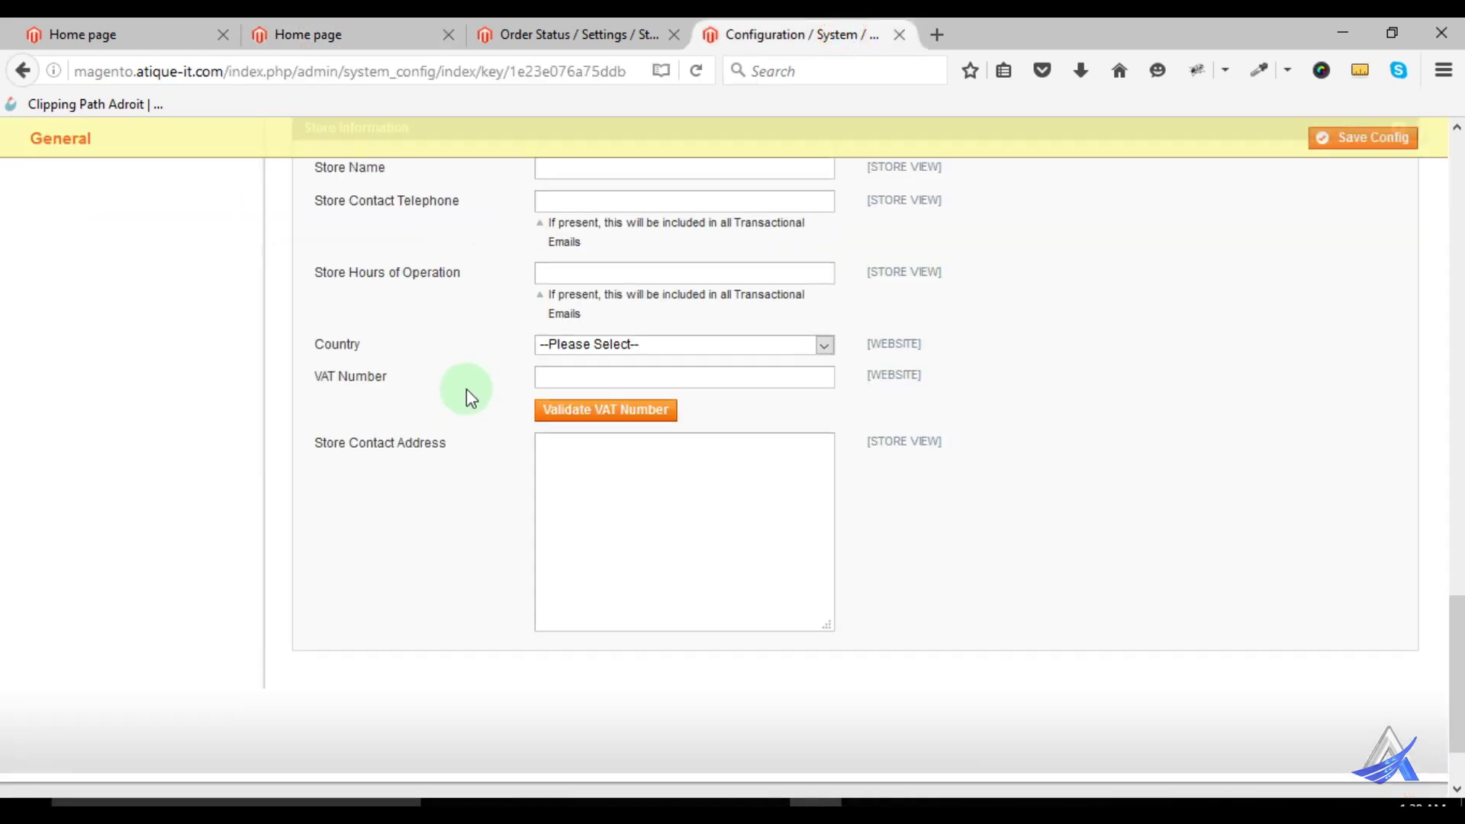
pyautogui.click(553, 391)
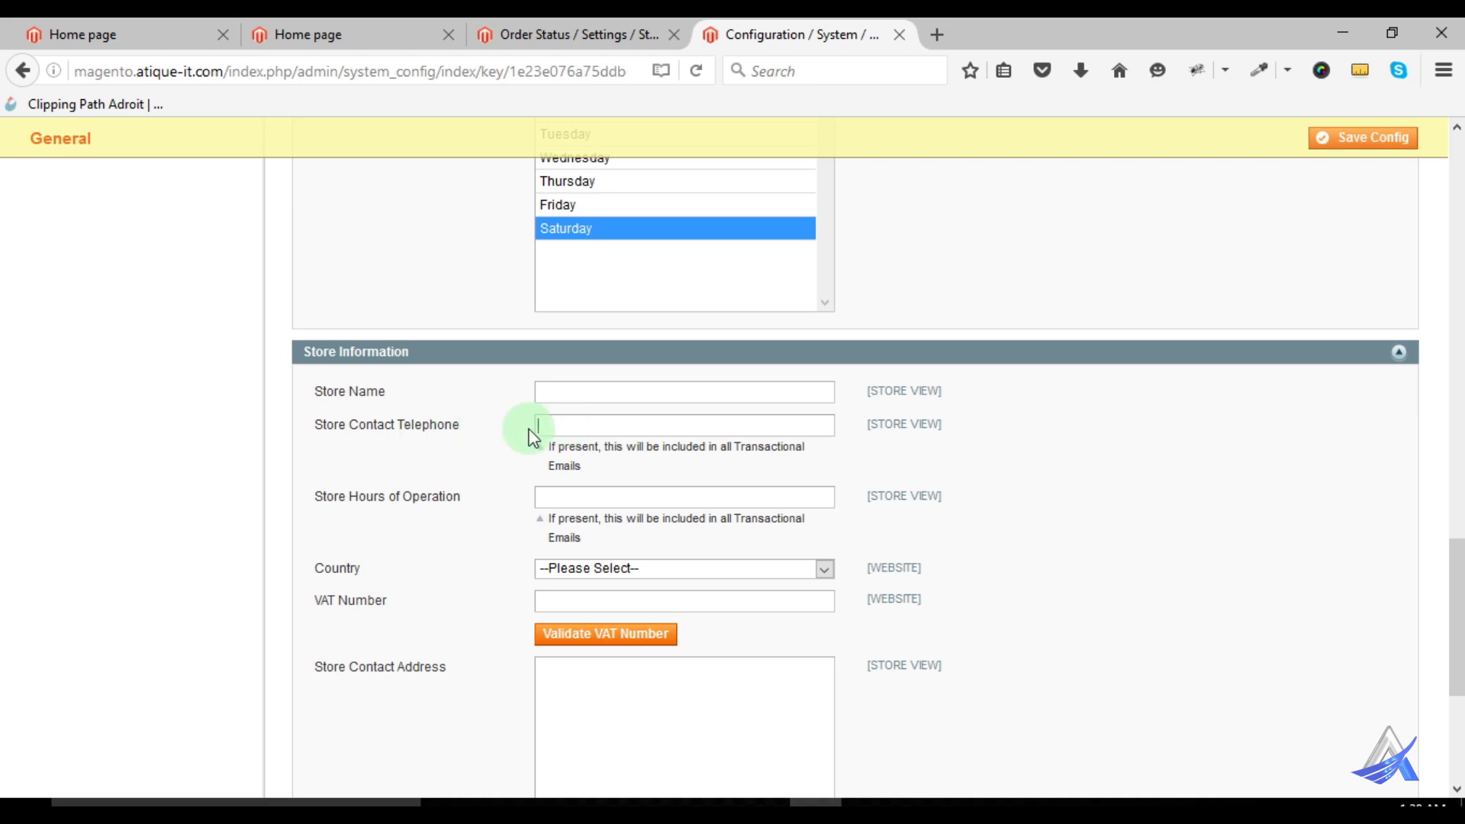
pyautogui.scroll(-3, 475, 464)
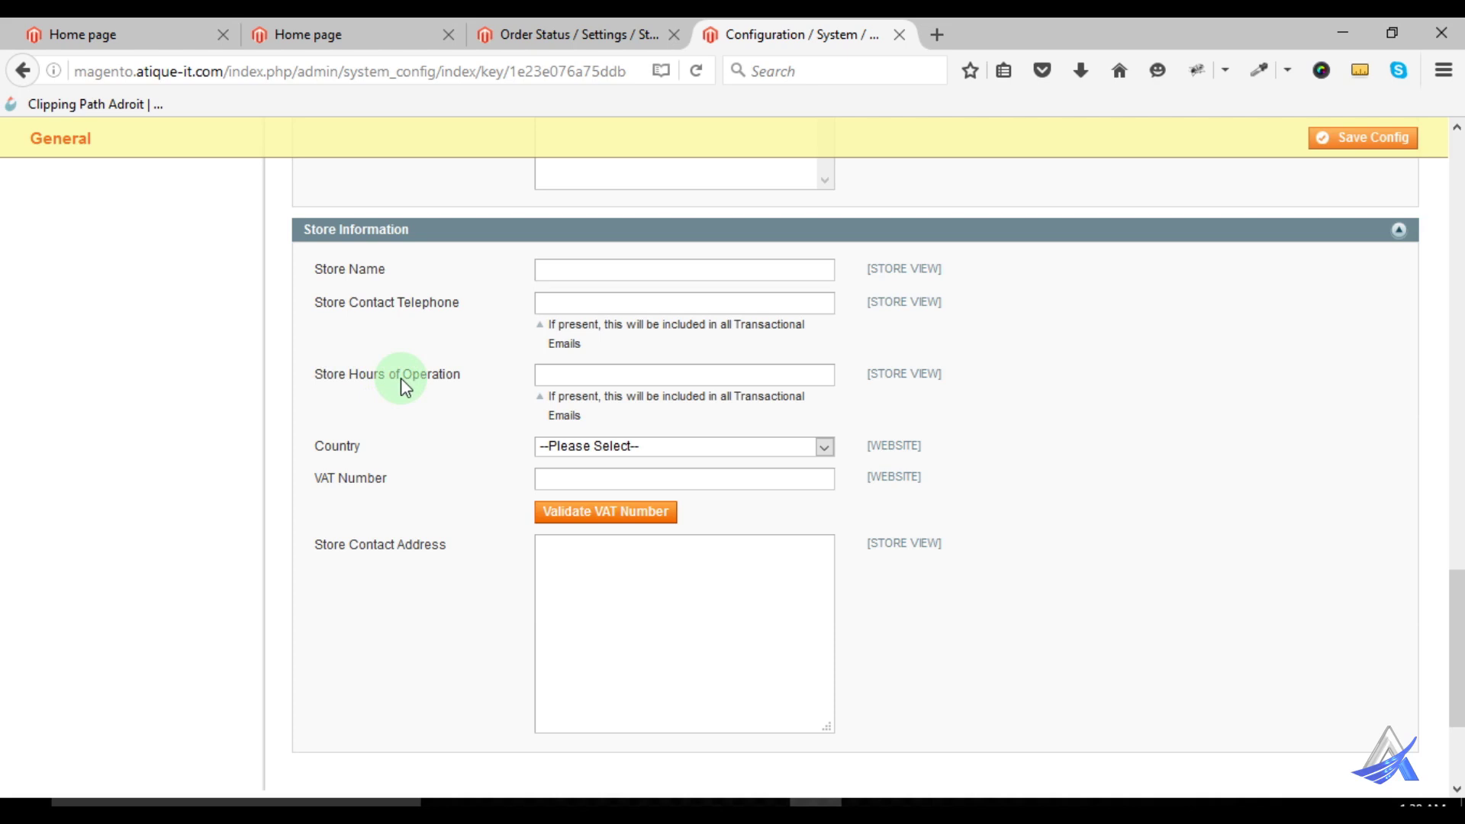
pyautogui.click(546, 373)
# Review the Store Country list, VAT Number validation and Store Contact Address, leaving them blank
pyautogui.click(630, 447)
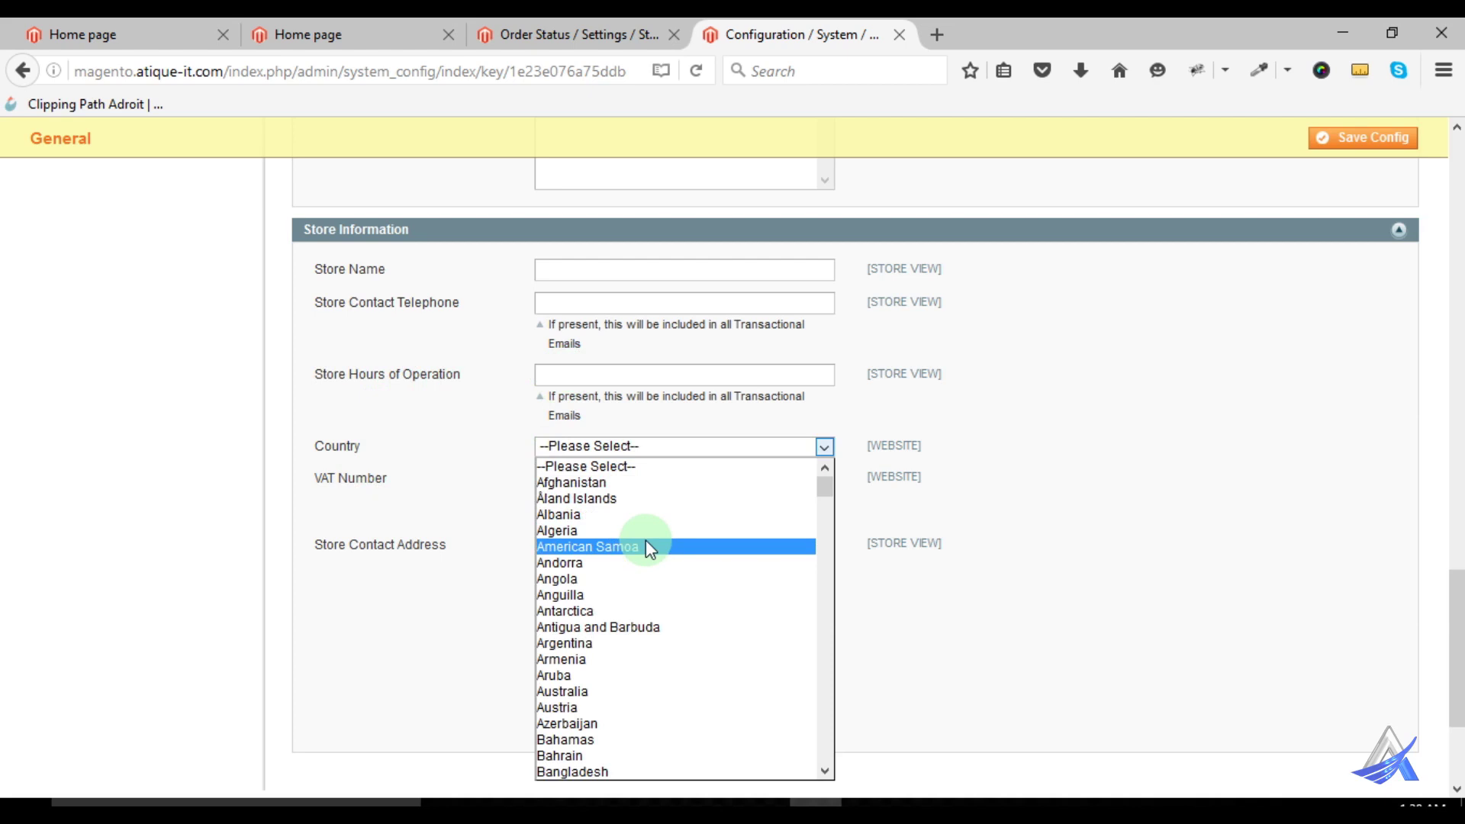
pyautogui.scroll(-4, 645, 541)
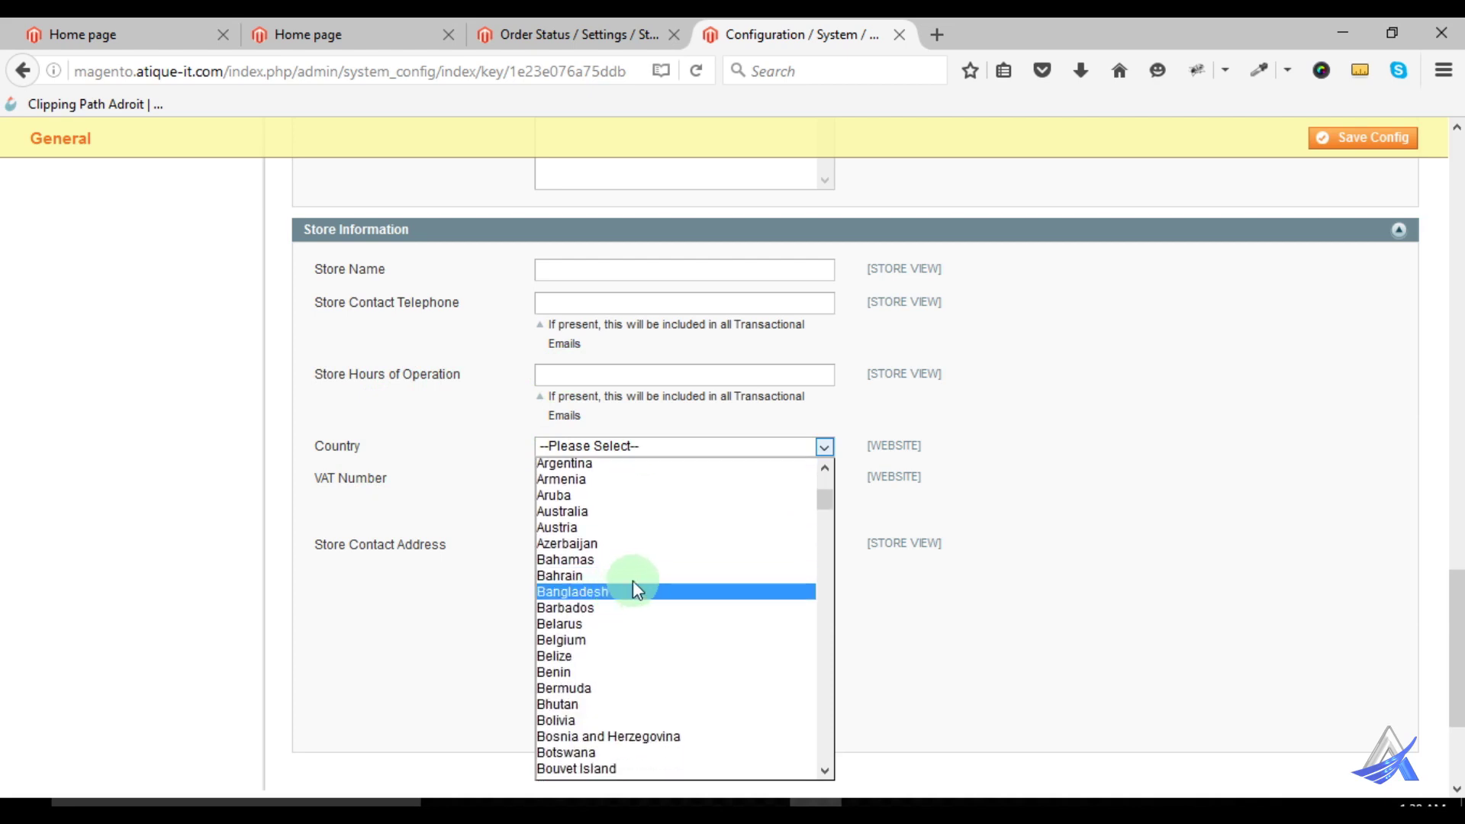
pyautogui.click(461, 506)
pyautogui.click(586, 473)
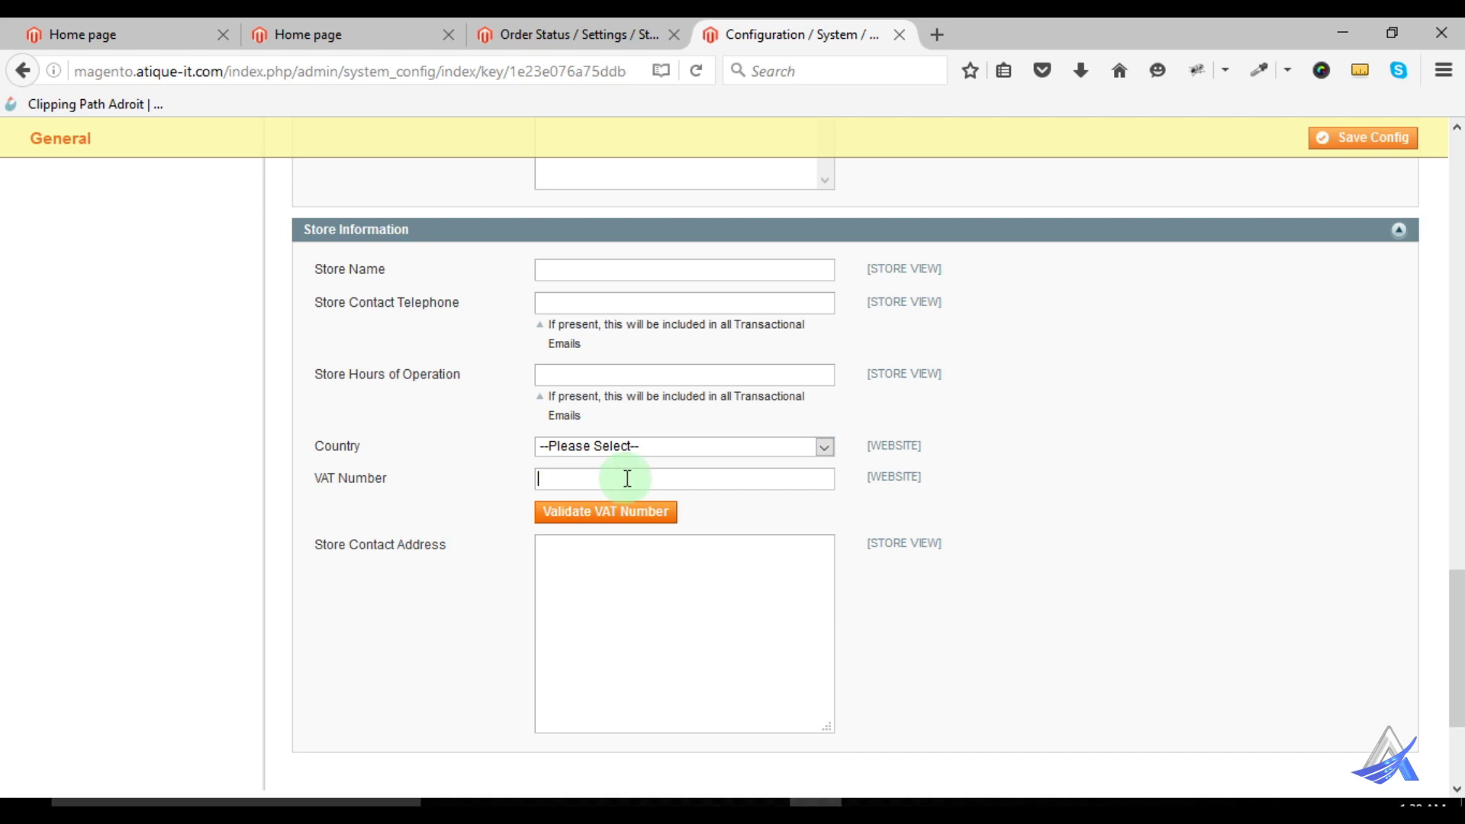
pyautogui.scroll(-3, 620, 478)
pyautogui.click(626, 308)
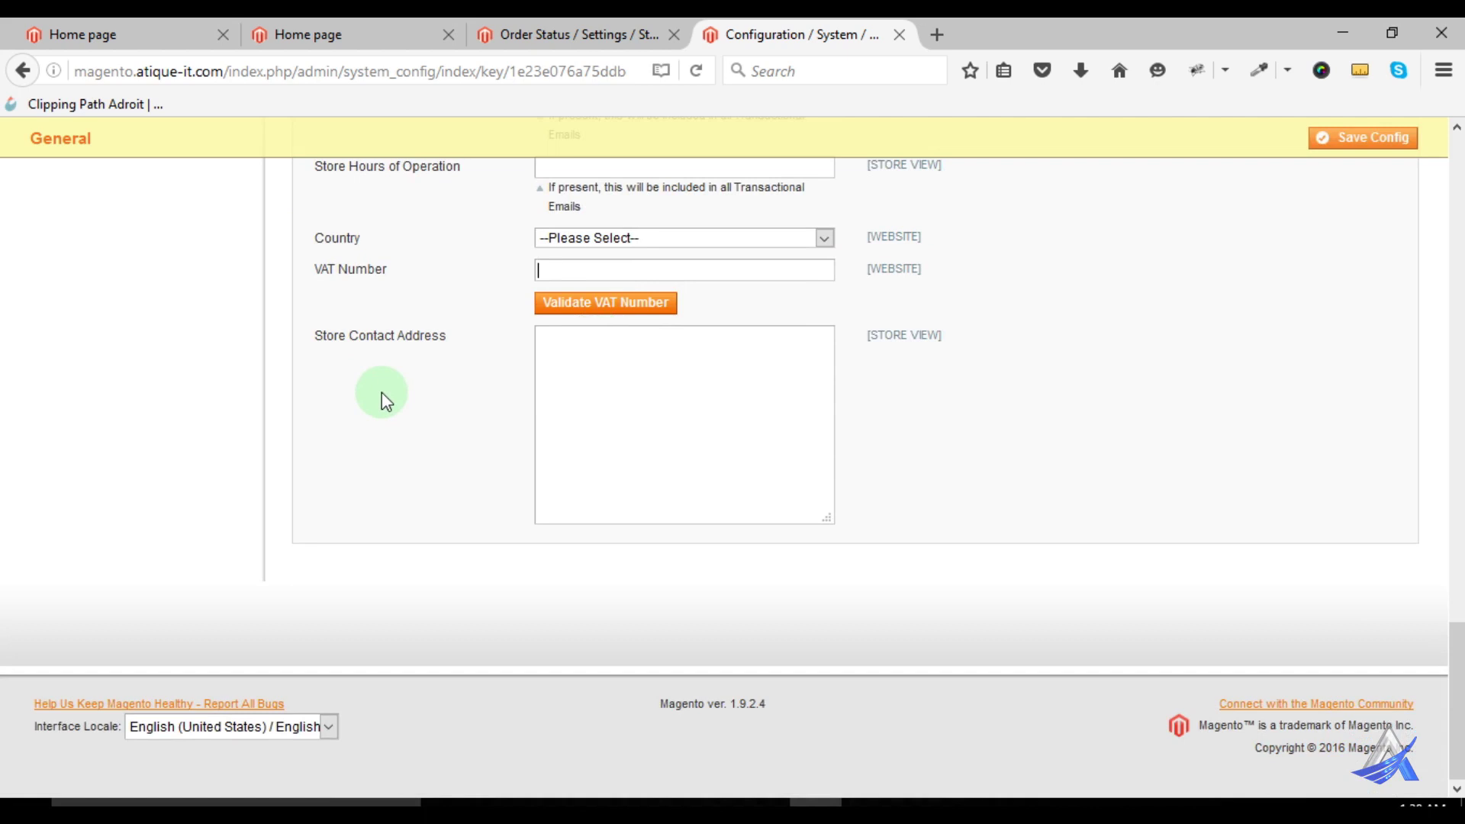
pyautogui.moveTo(313, 336); pyautogui.dragTo(440, 336)
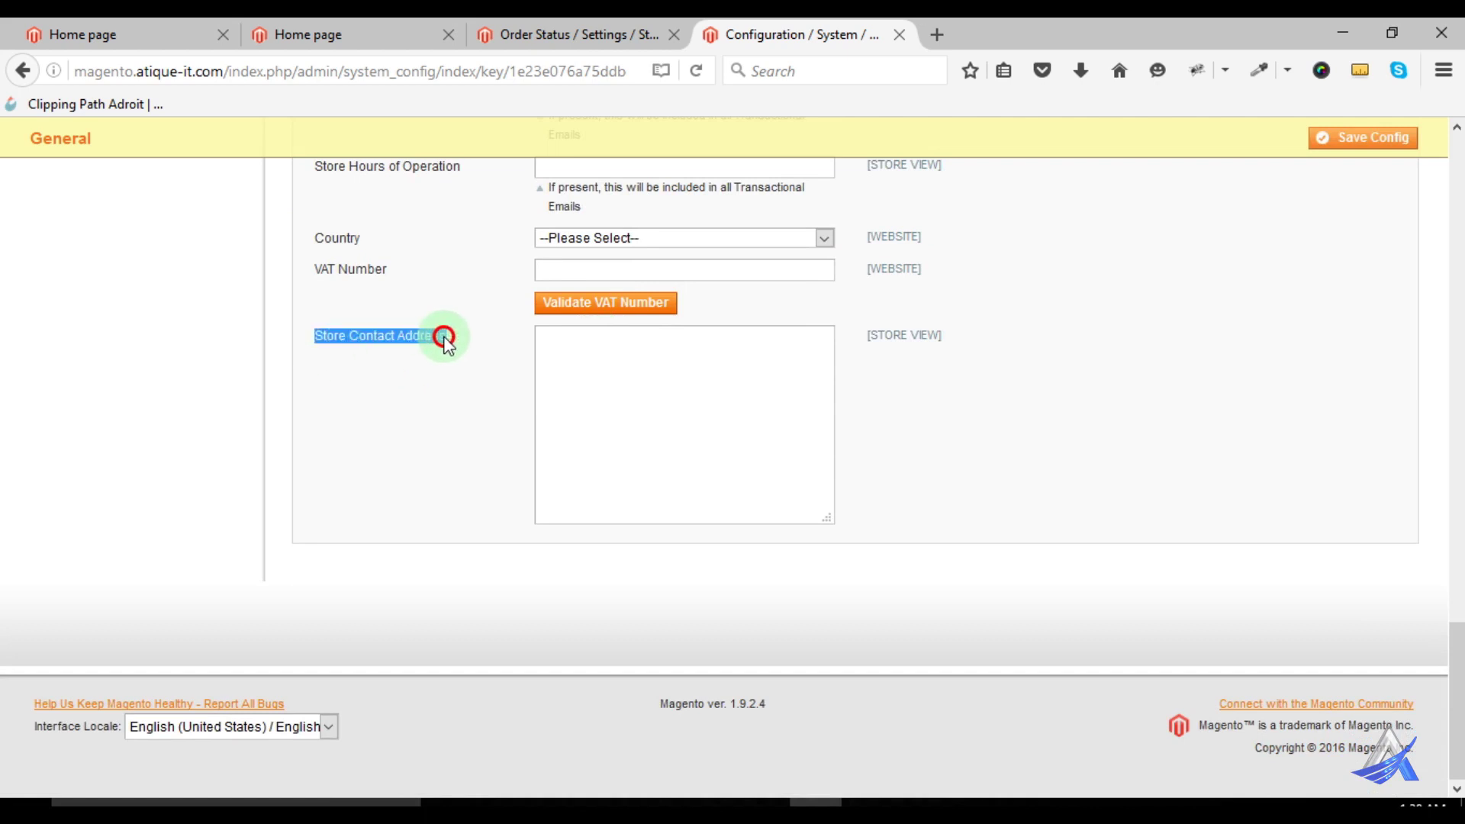
pyautogui.click(626, 377)
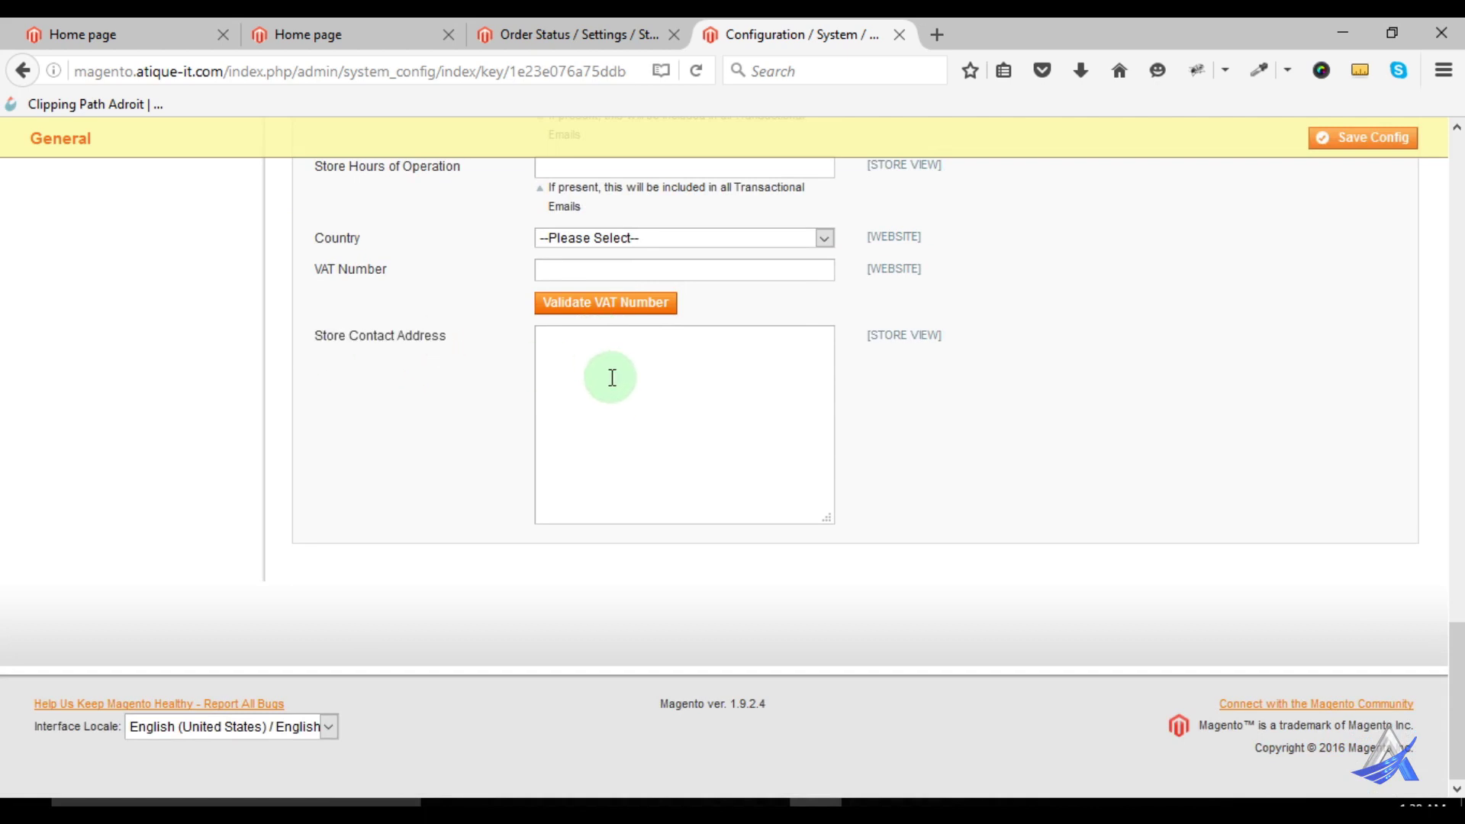
pyautogui.scroll(8, 633, 478)
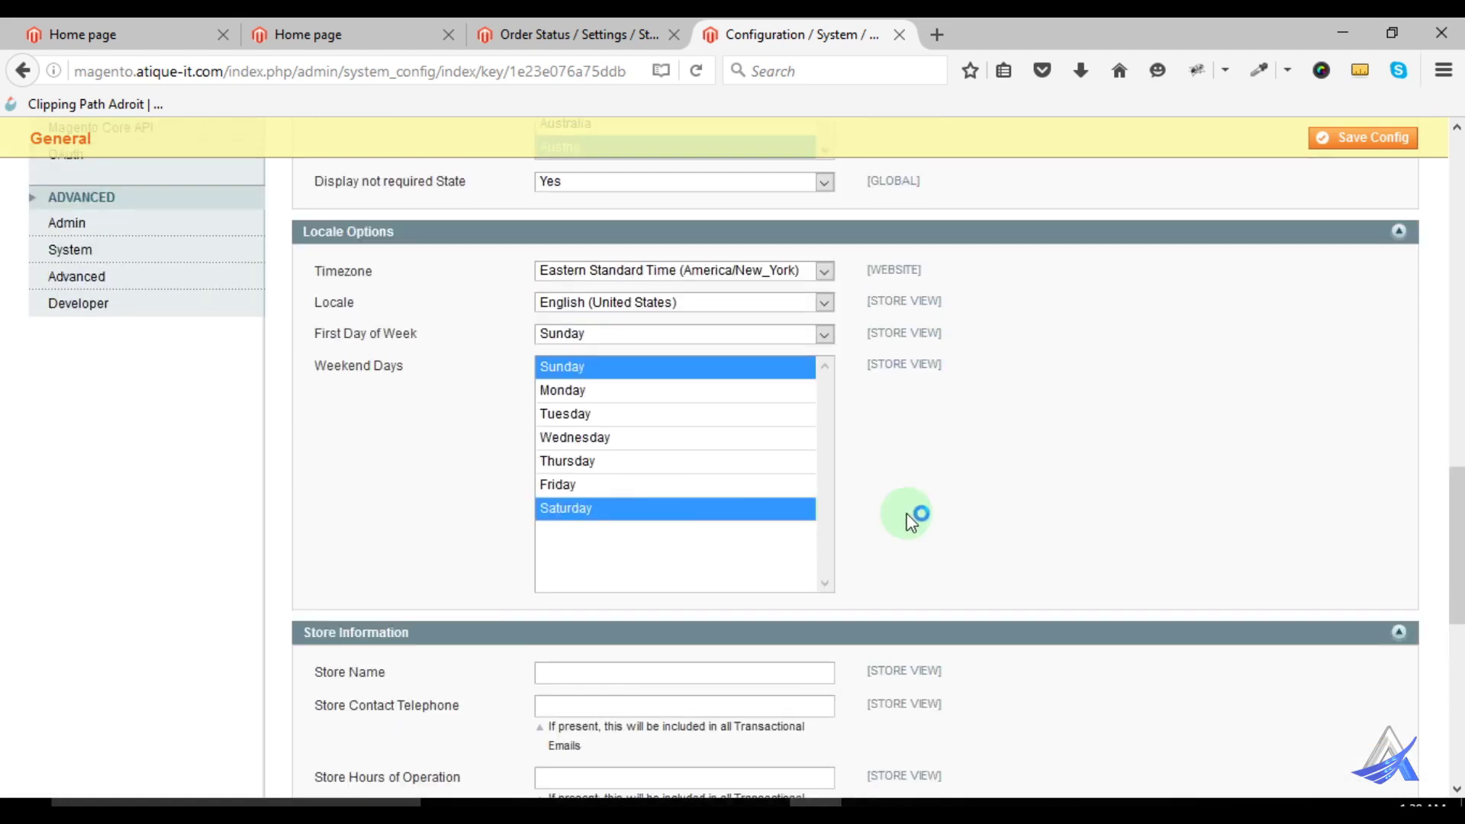
# Save the Magento 1 General configuration and move to Magento 2's Order Status page
pyautogui.click(1347, 145)
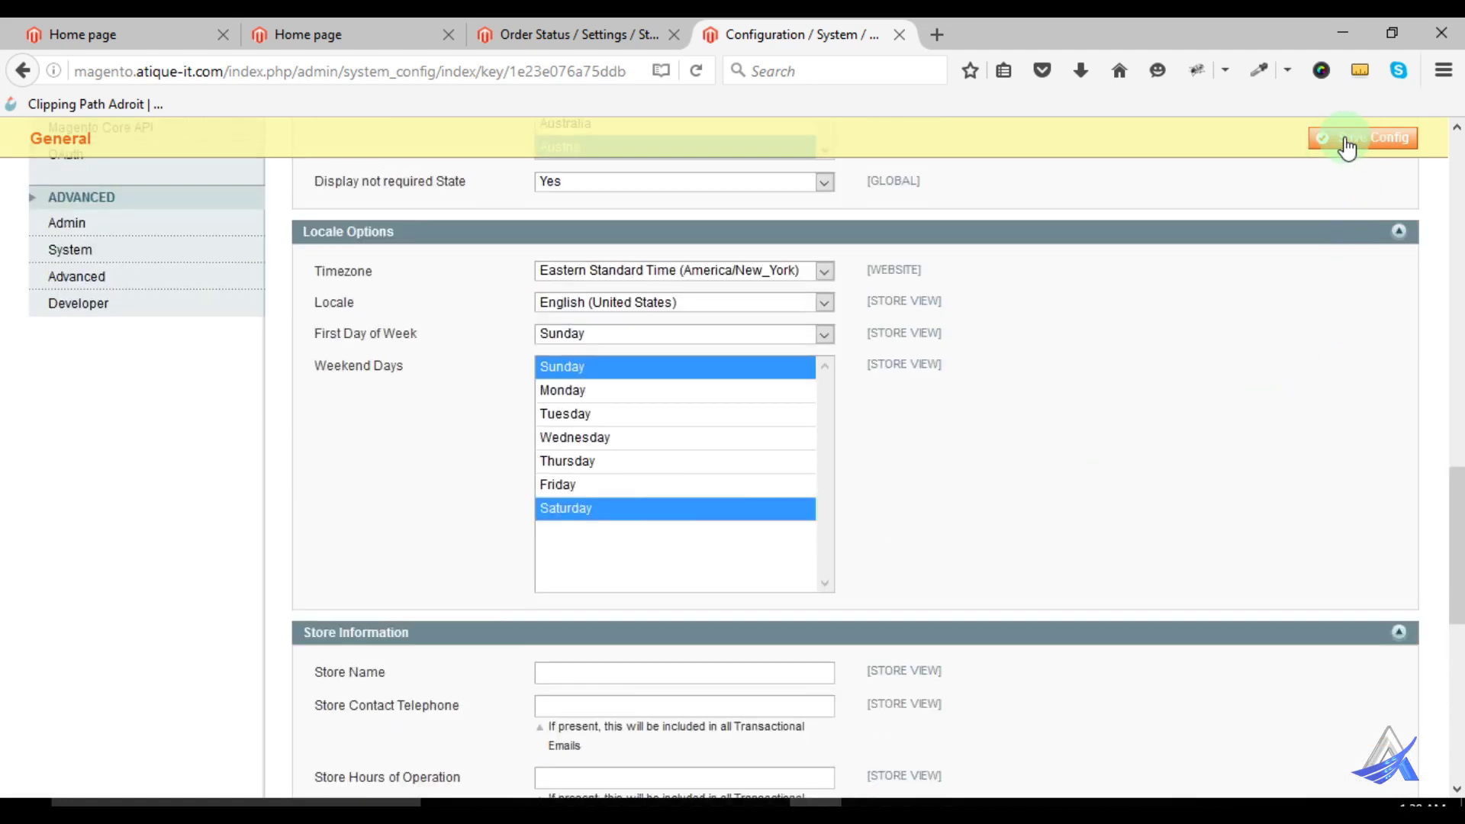
pyautogui.scroll(3, 1325, 327)
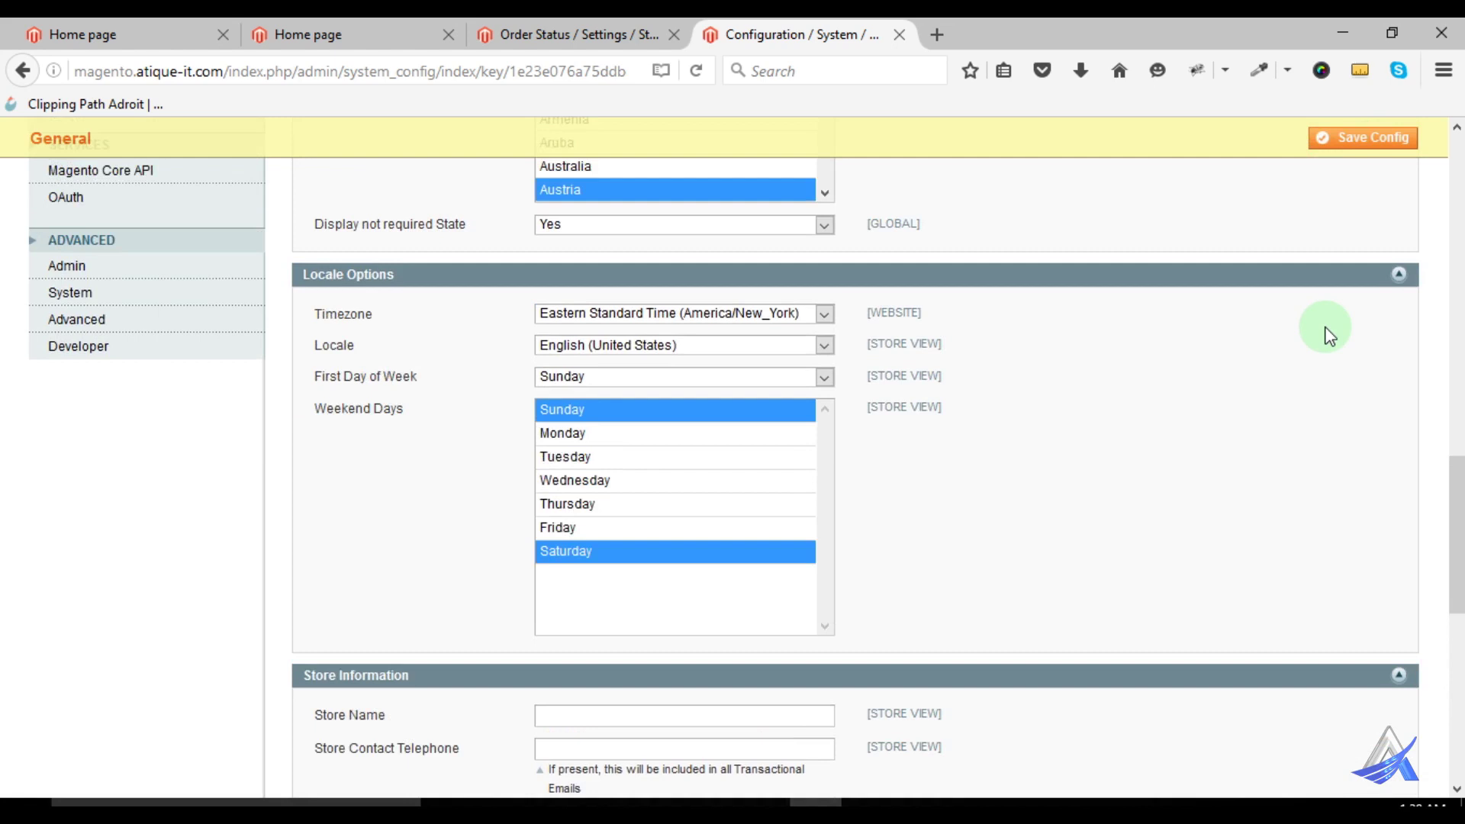
pyautogui.click(566, 34)
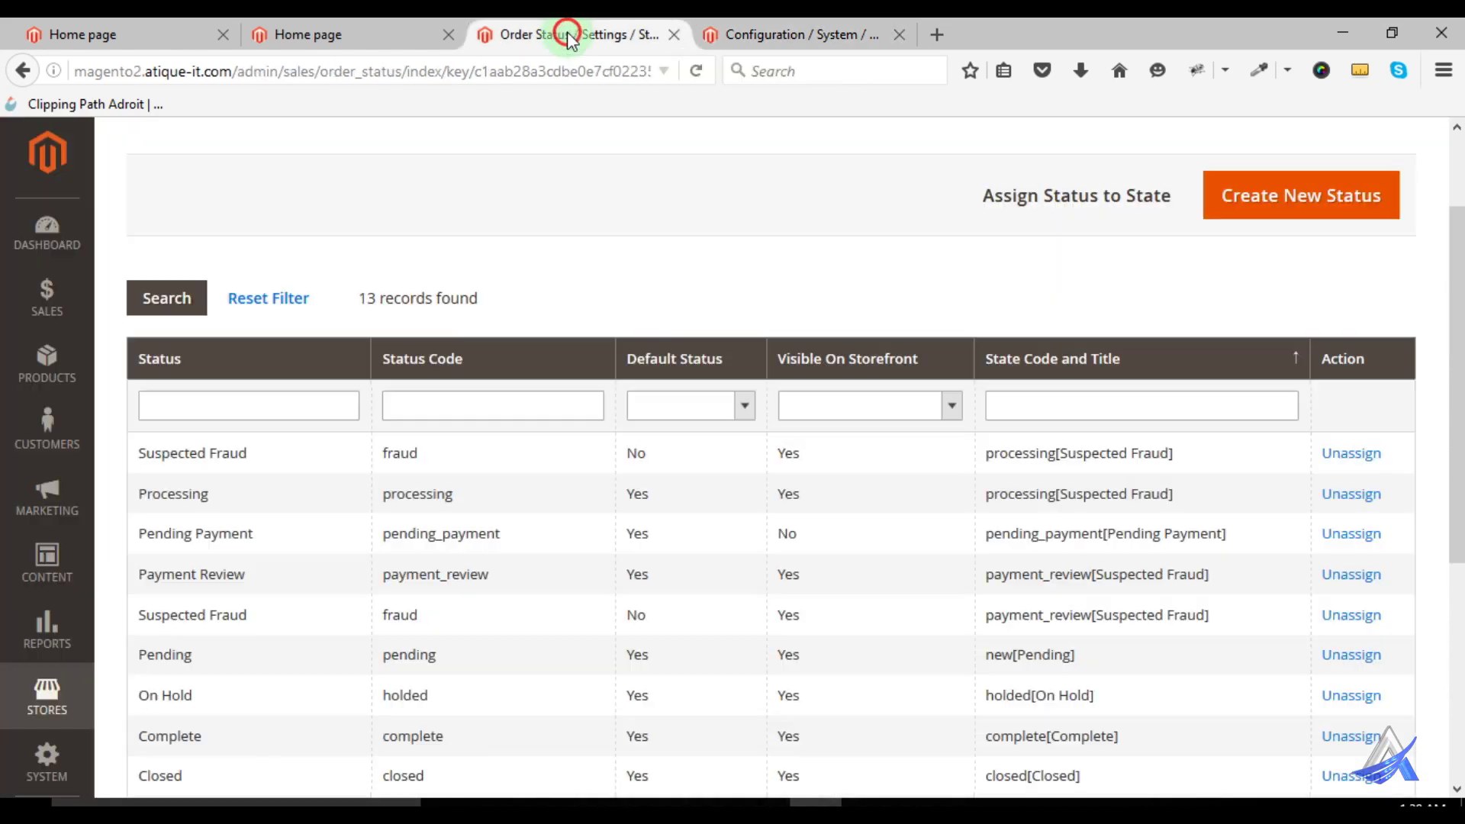
# Open Magento 2's Stores > Configuration General page, comparing it with the Magento 1 tab
pyautogui.click(48, 708)
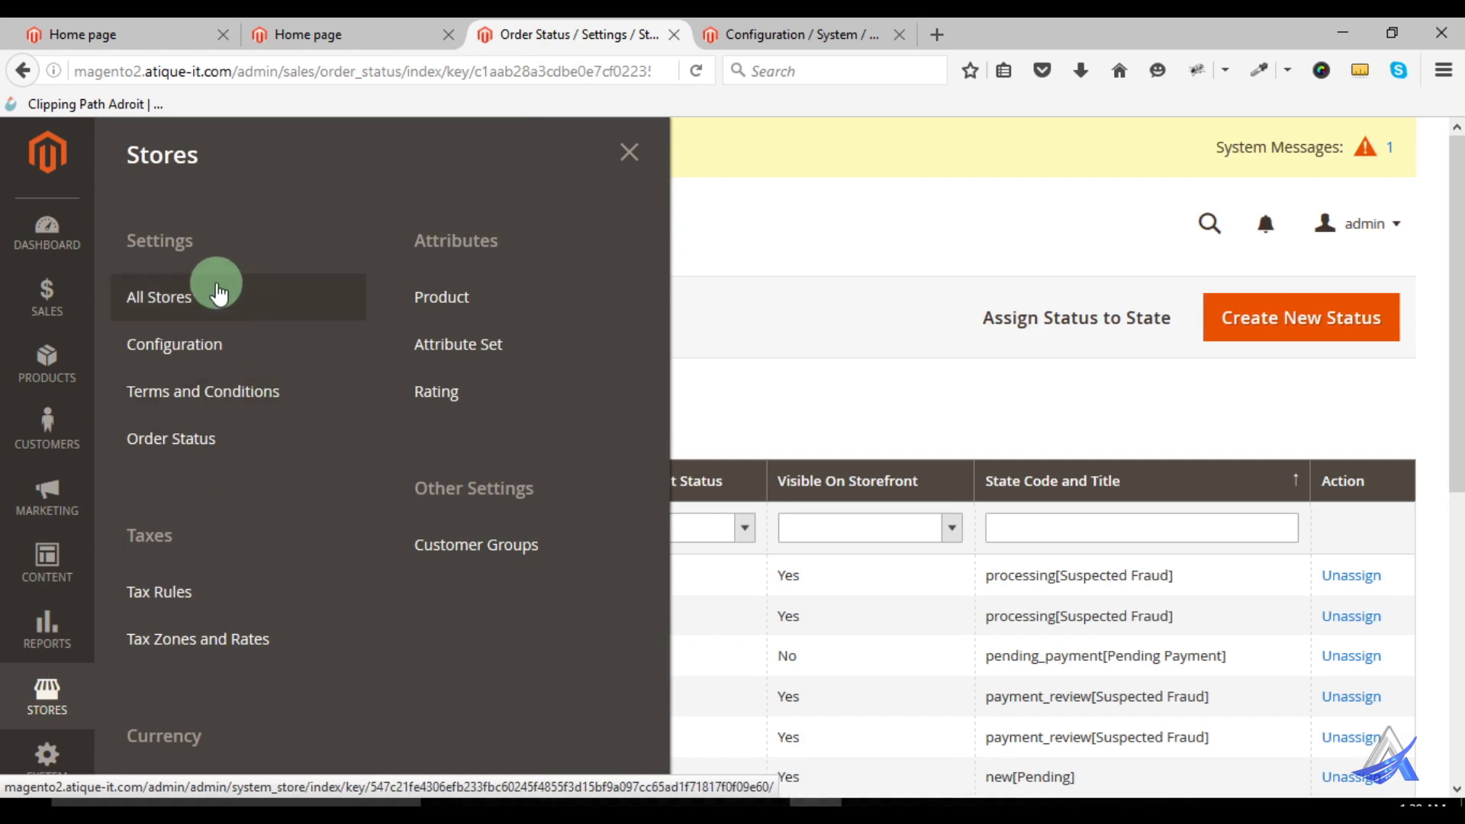
pyautogui.click(189, 344)
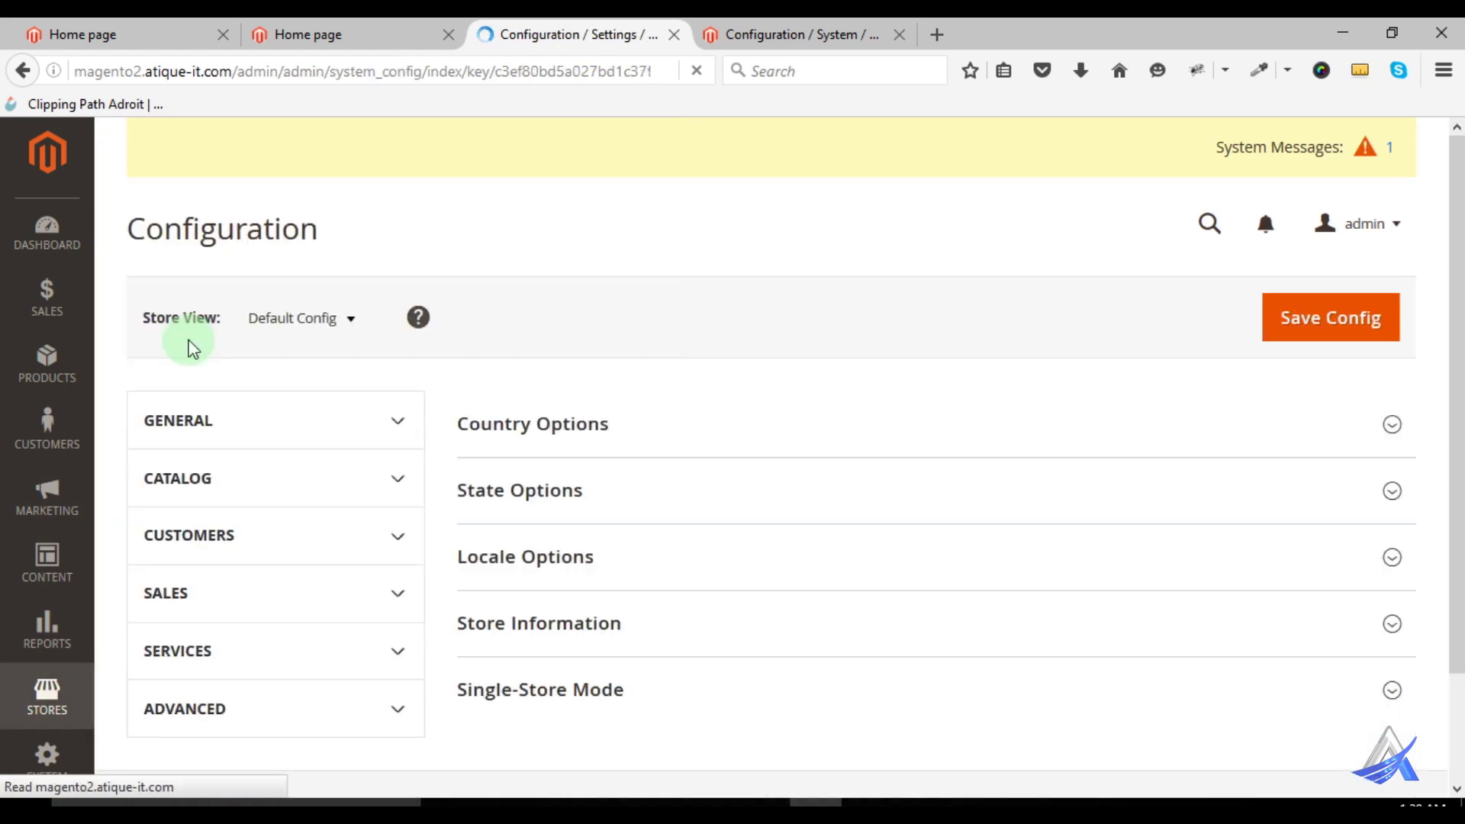
pyautogui.scroll(-2, 473, 404)
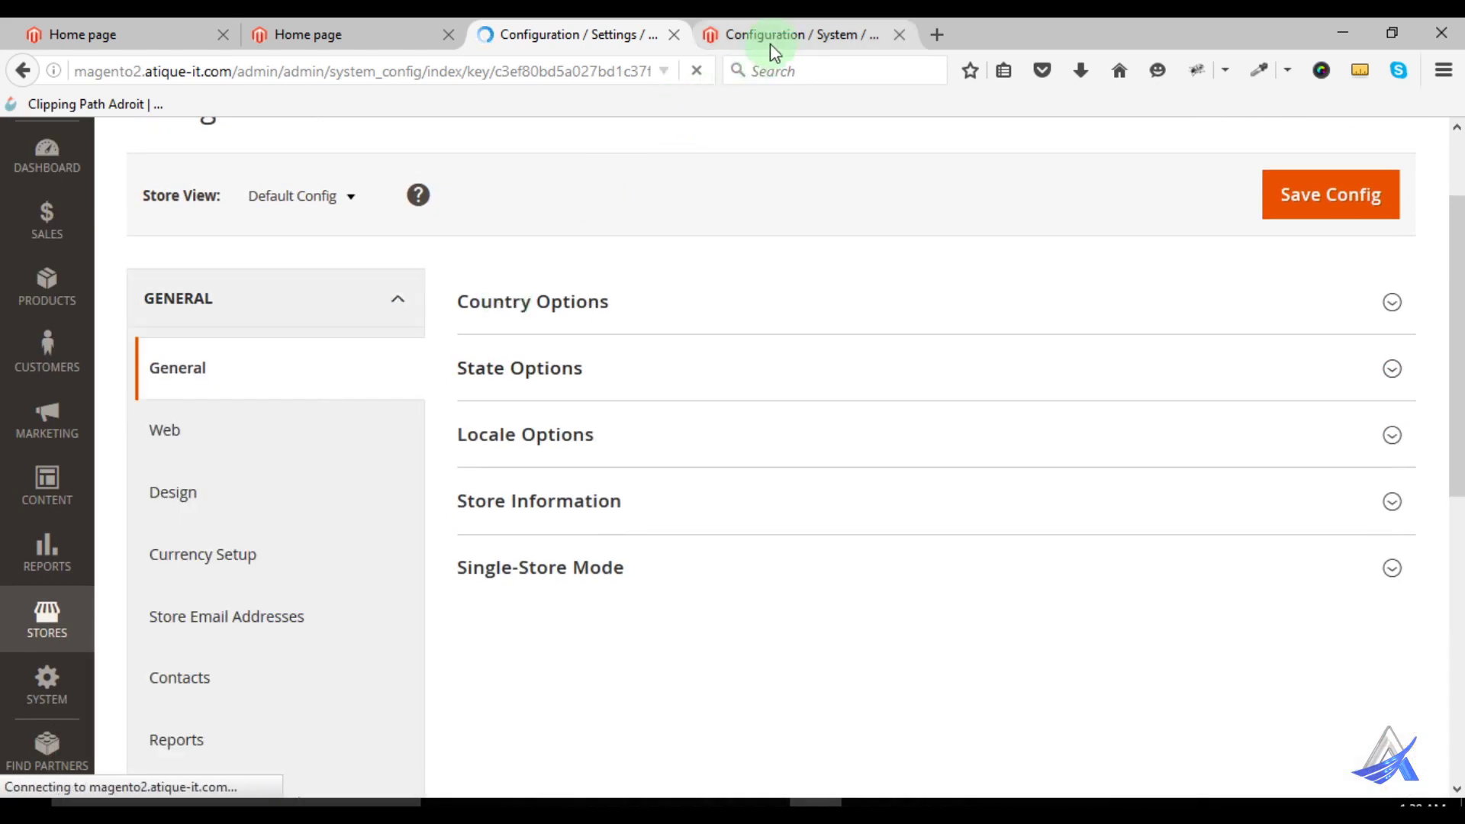
pyautogui.click(786, 35)
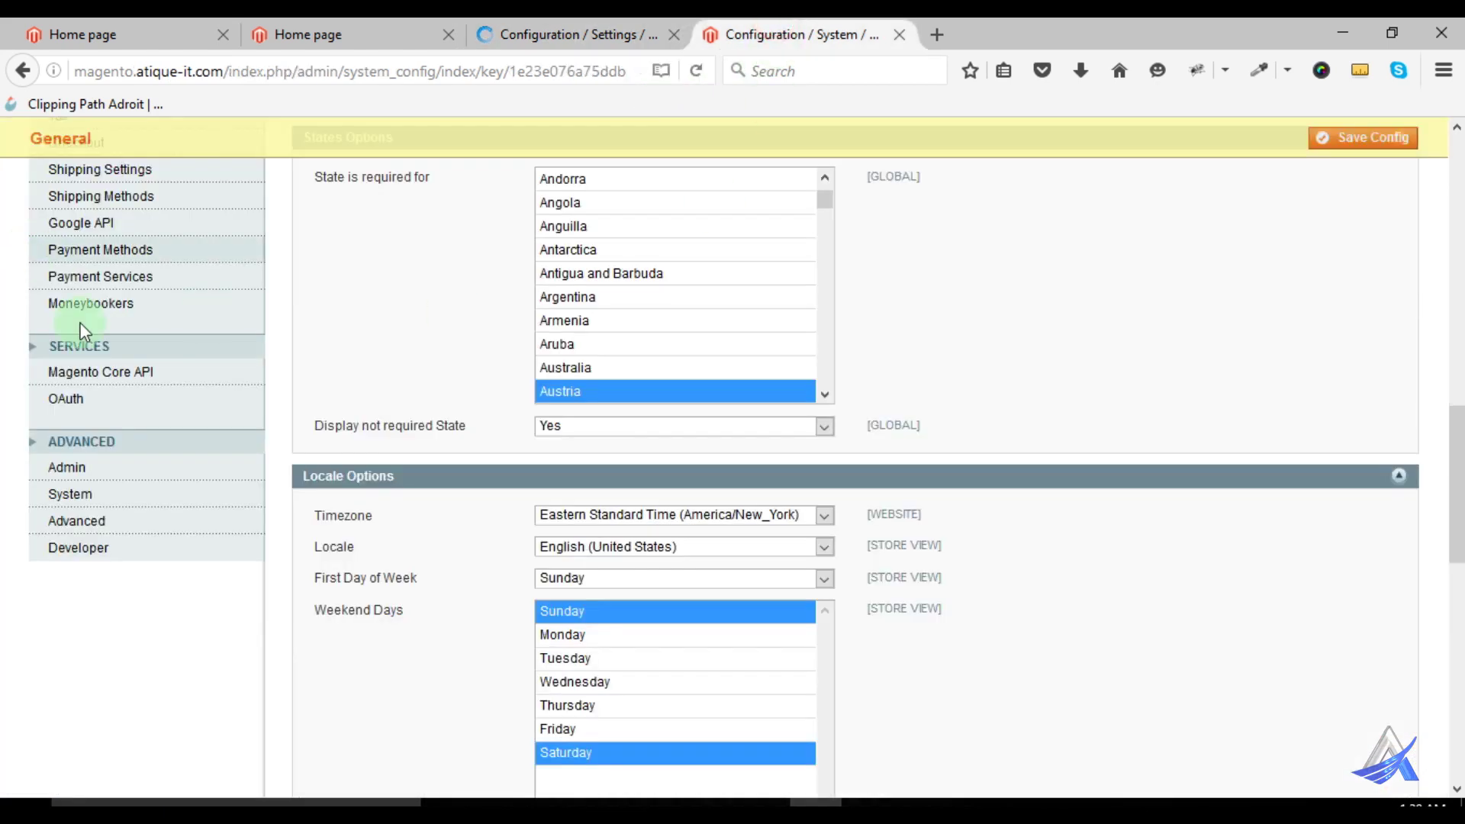
pyautogui.scroll(5, 115, 425)
pyautogui.scroll(3, 114, 425)
pyautogui.click(558, 34)
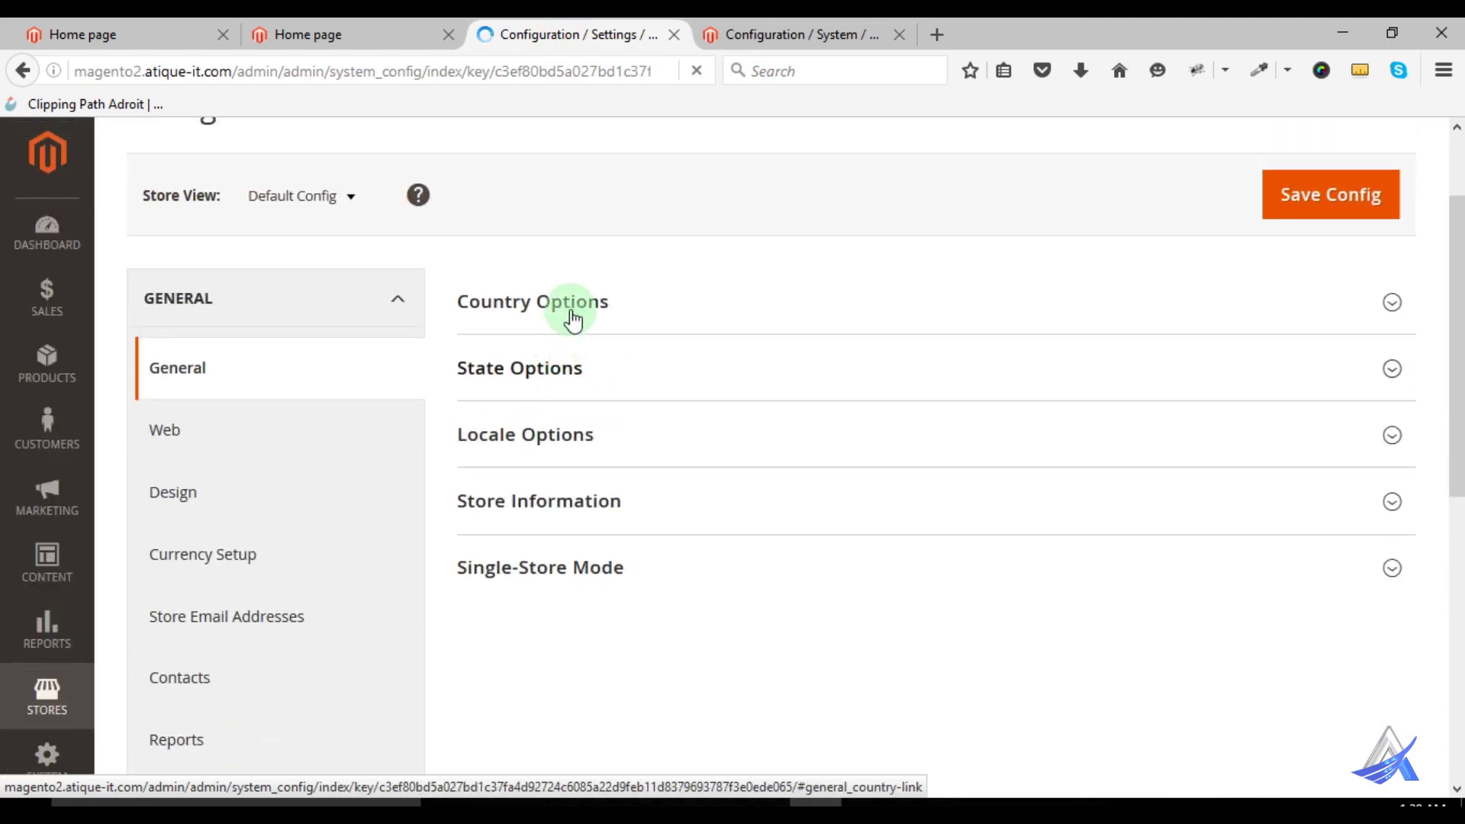
# Expand Country, State, Locale, Store Information and Single-Store Mode sections in Magento 2
pyautogui.click(572, 317)
pyautogui.scroll(-10, 618, 435)
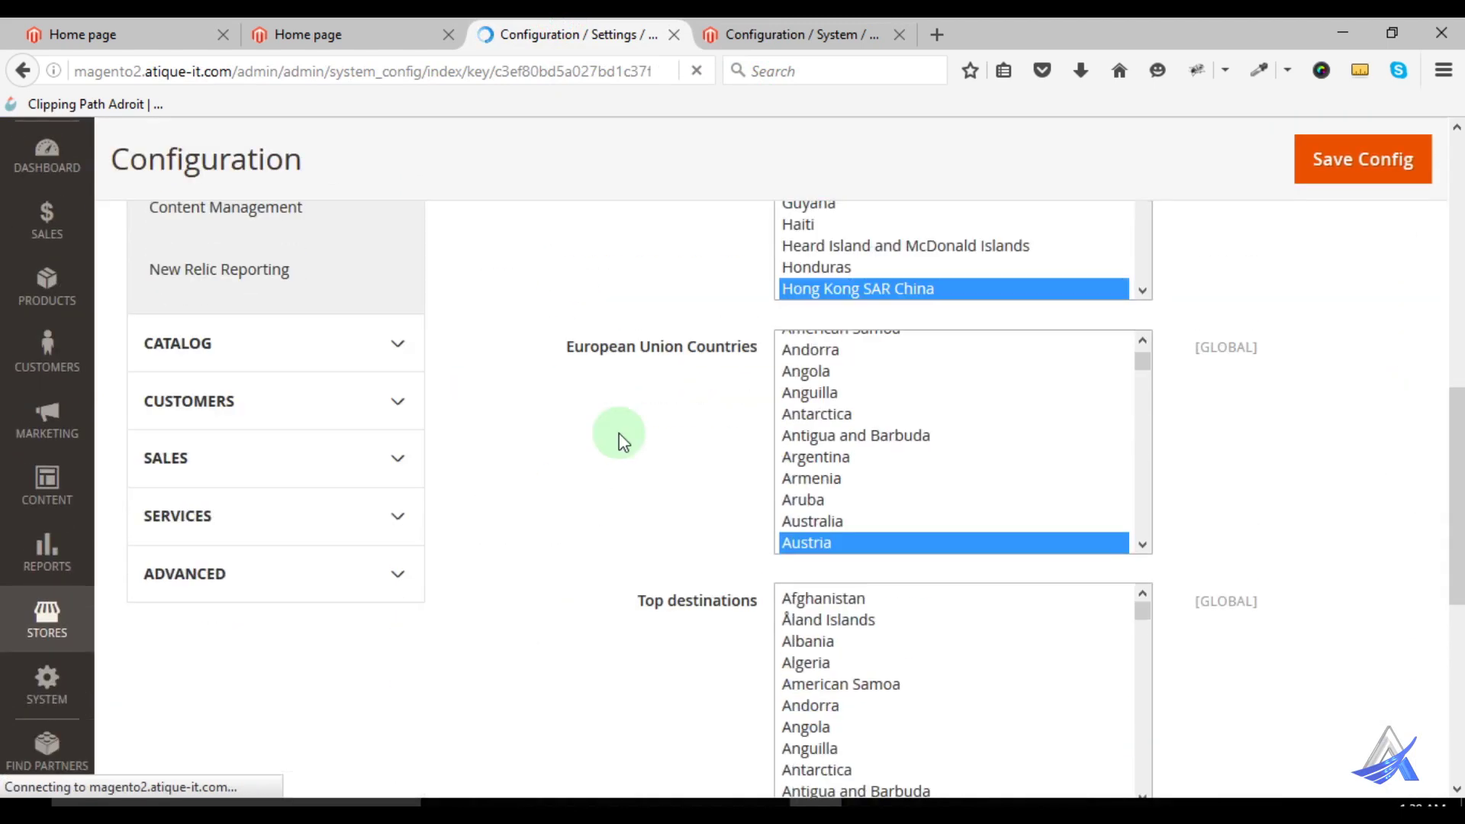
pyautogui.click(553, 374)
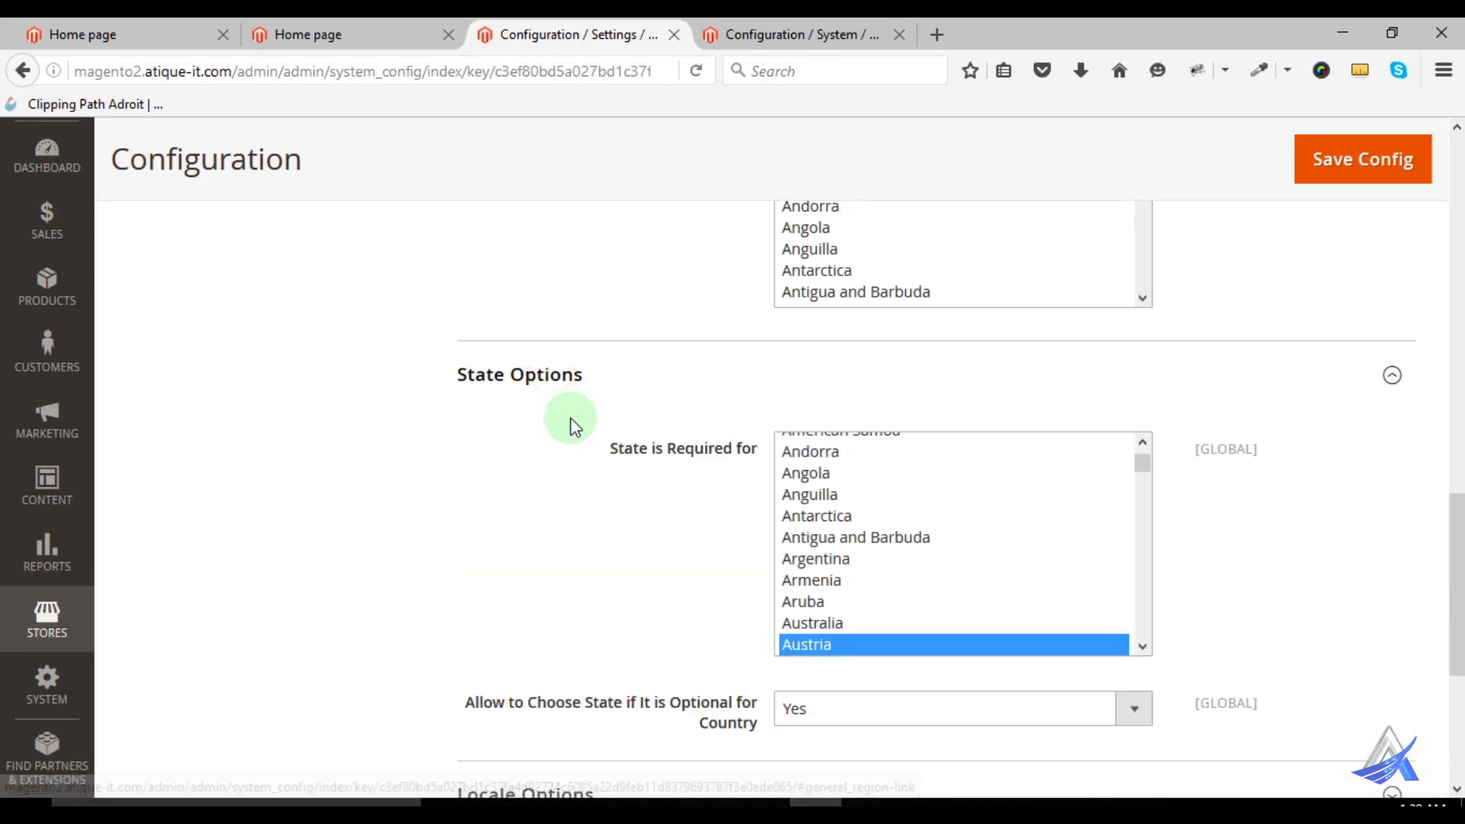
pyautogui.scroll(-5, 571, 423)
pyautogui.click(568, 440)
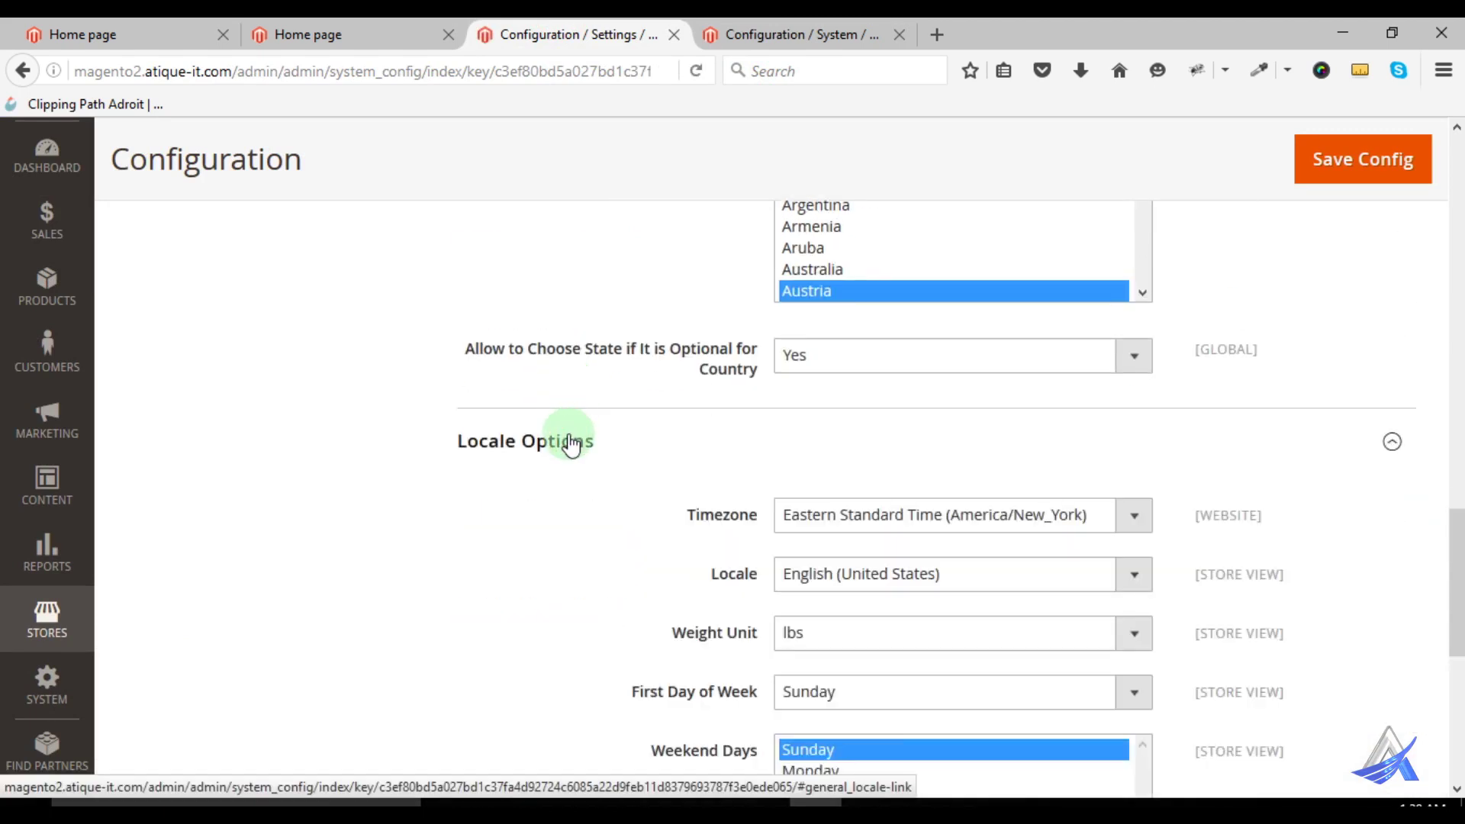
pyautogui.scroll(-6, 569, 442)
pyautogui.click(554, 504)
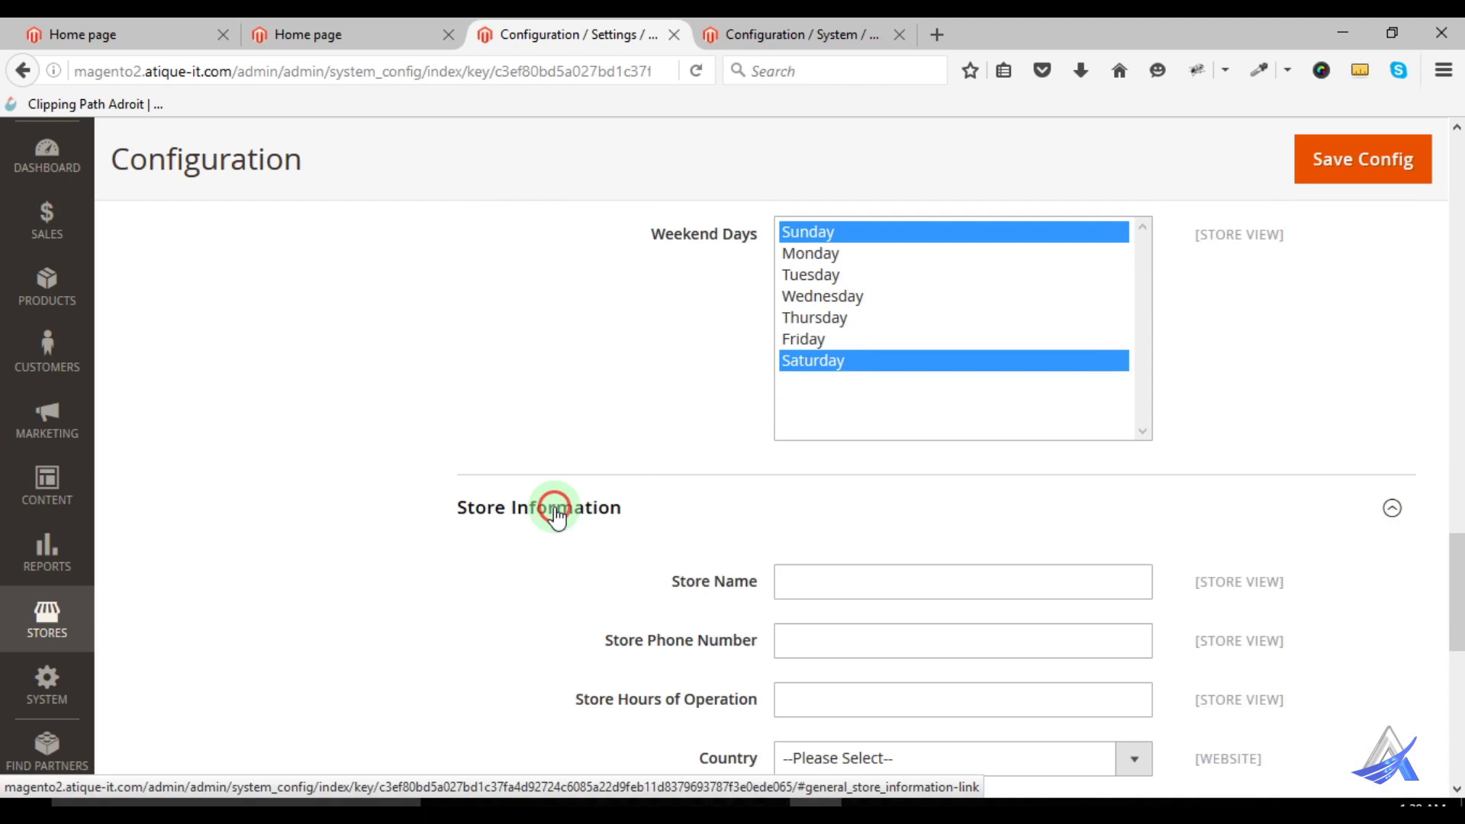
pyautogui.scroll(-8, 561, 506)
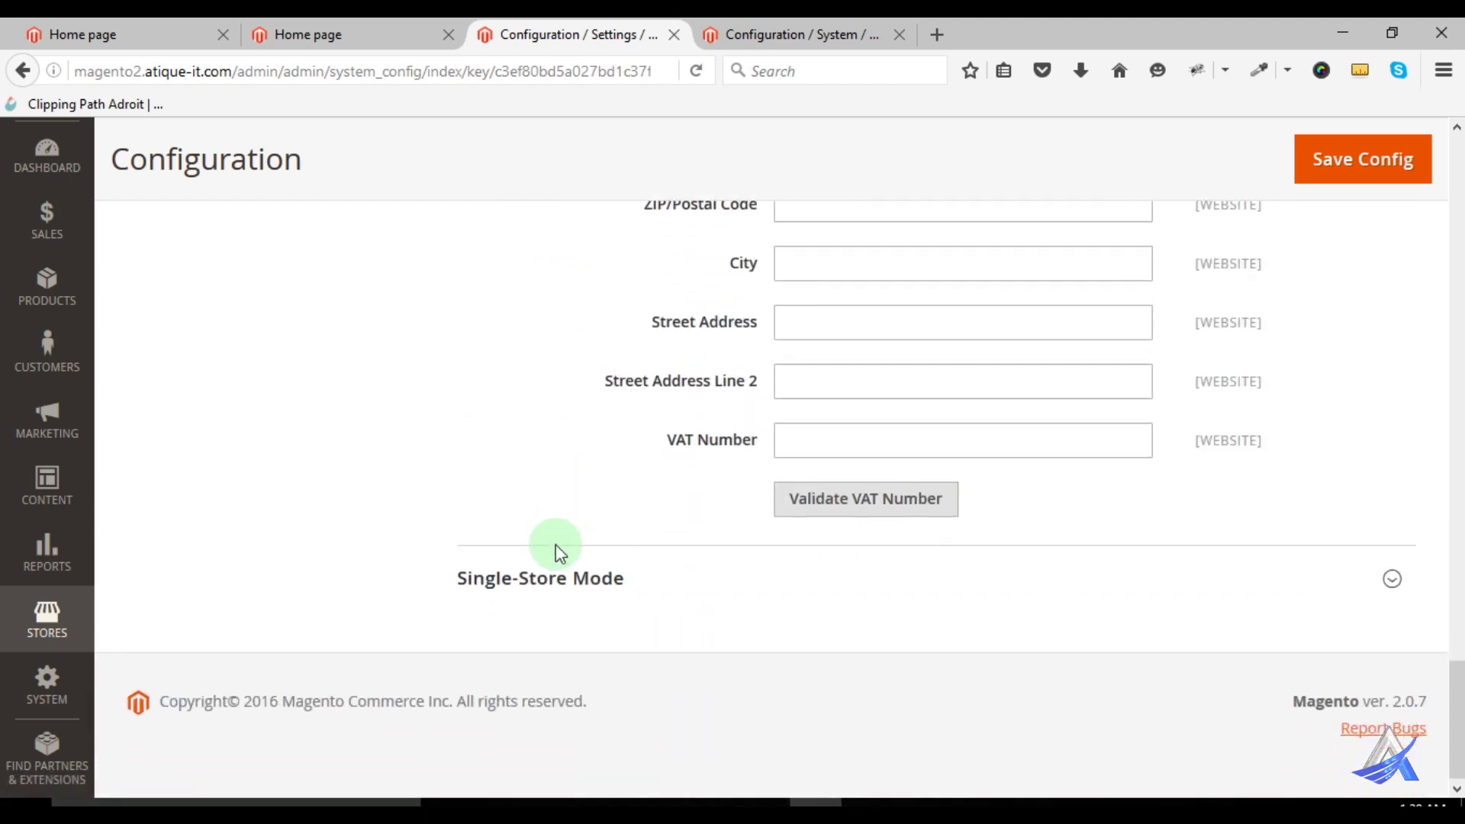
pyautogui.click(534, 580)
pyautogui.scroll(-2, 528, 502)
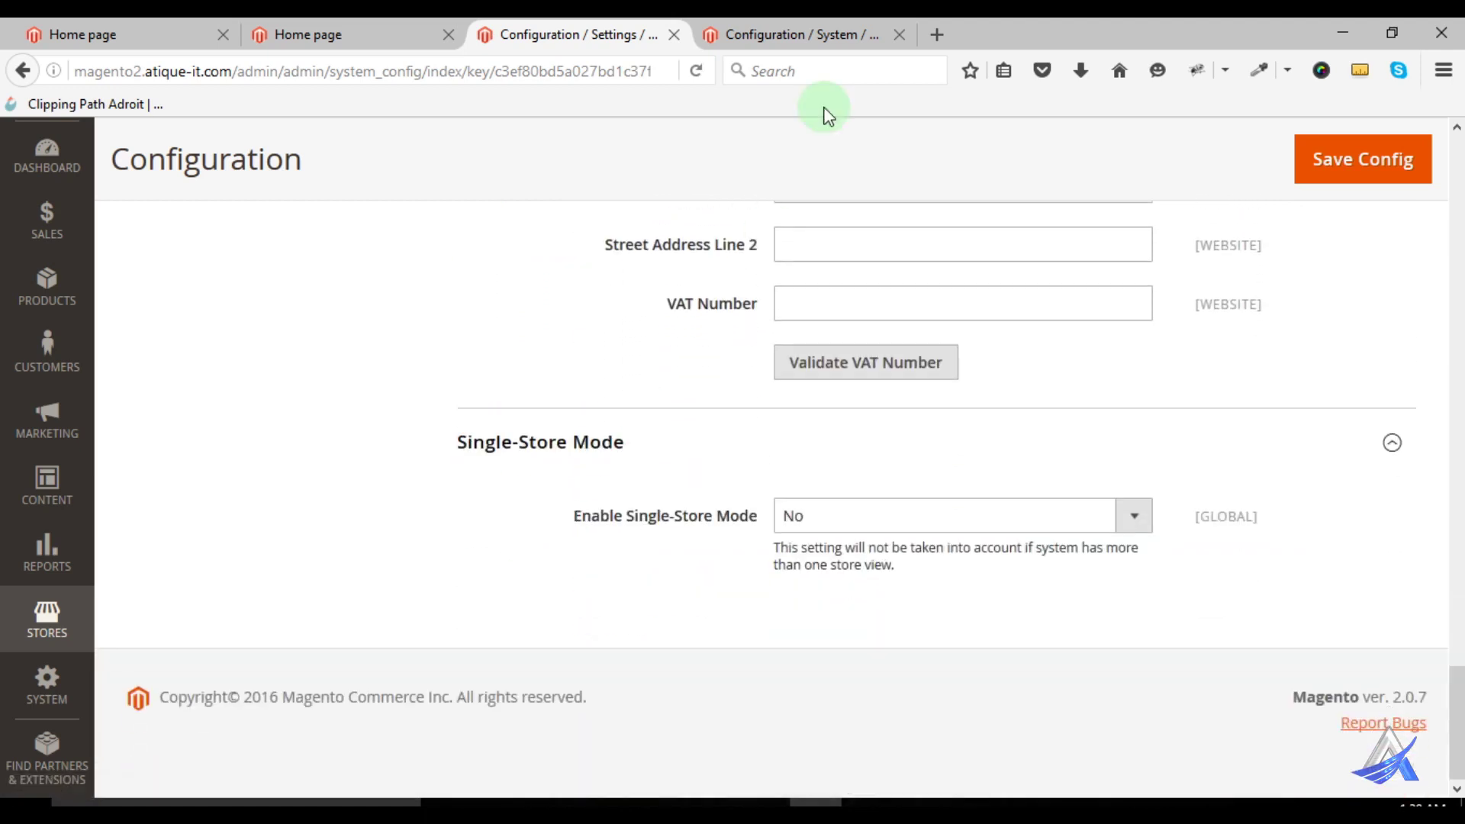
# Open the Web section of Magento 1's configuration
pyautogui.click(781, 35)
pyautogui.scroll(5, 496, 392)
pyautogui.click(103, 500)
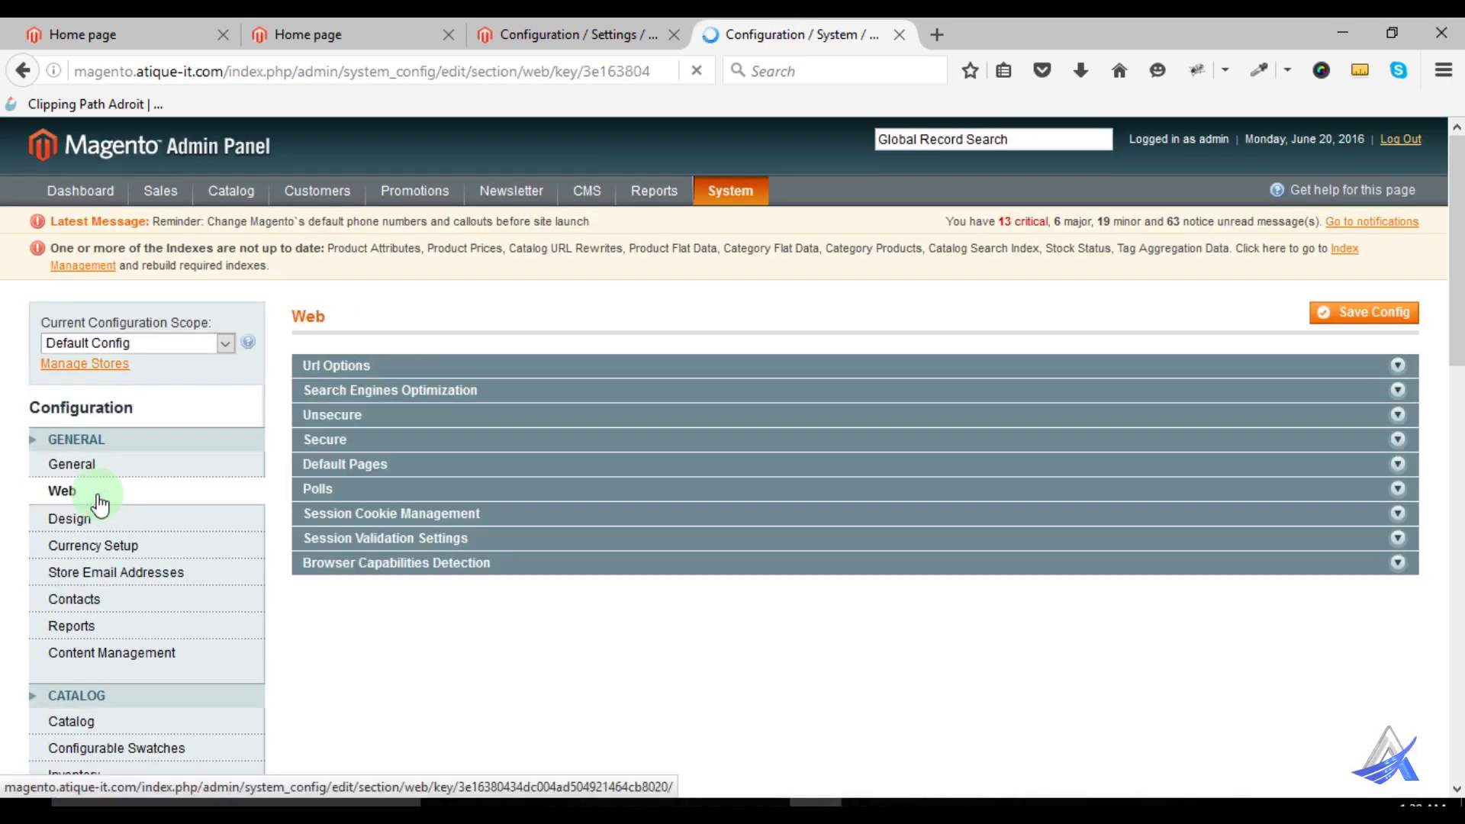
# Expand Url Options and review its GLOBAL scope note and store code warning
pyautogui.click(407, 367)
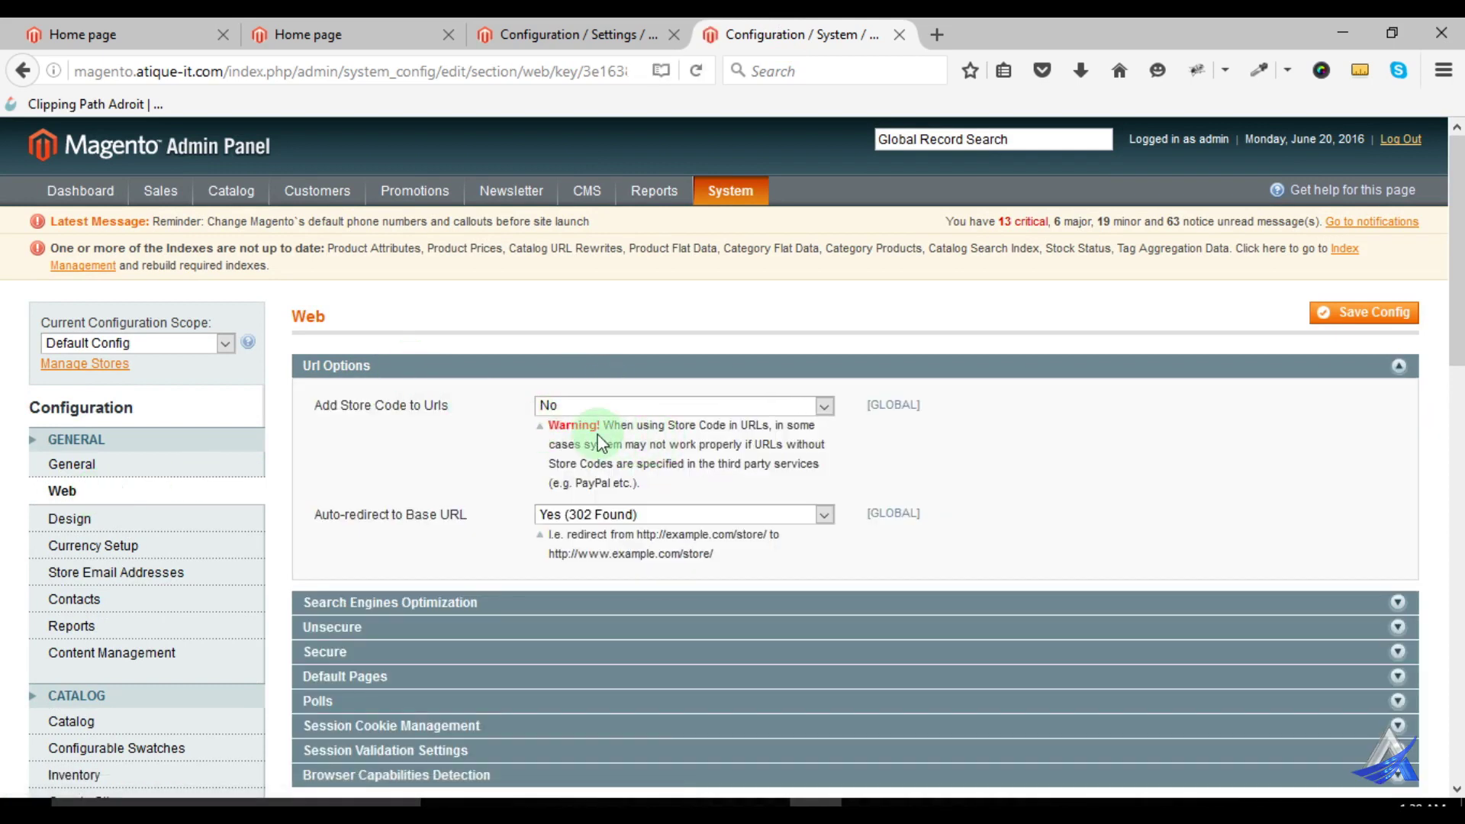
pyautogui.doubleClick(890, 405)
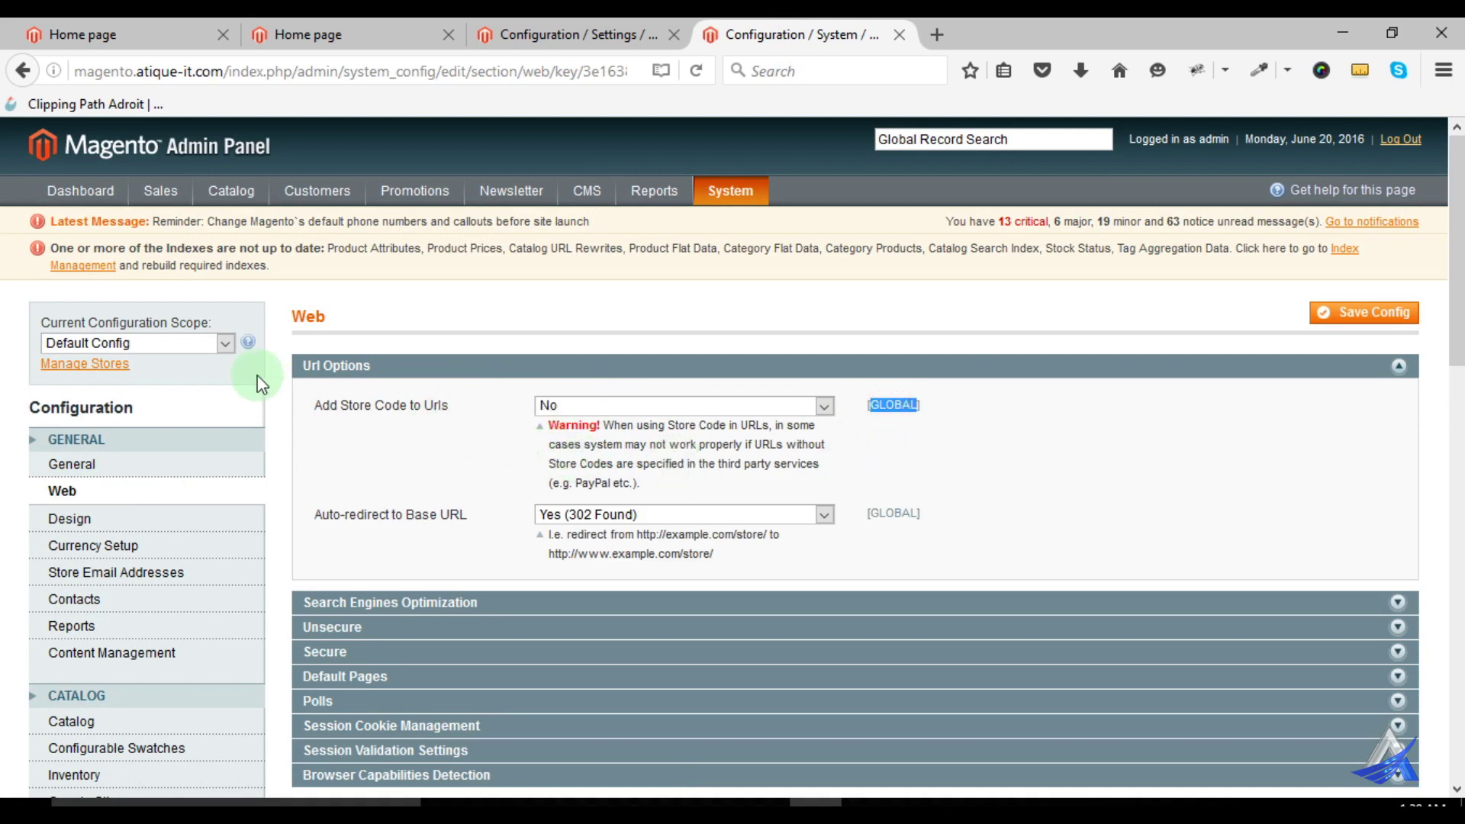
pyautogui.click(176, 344)
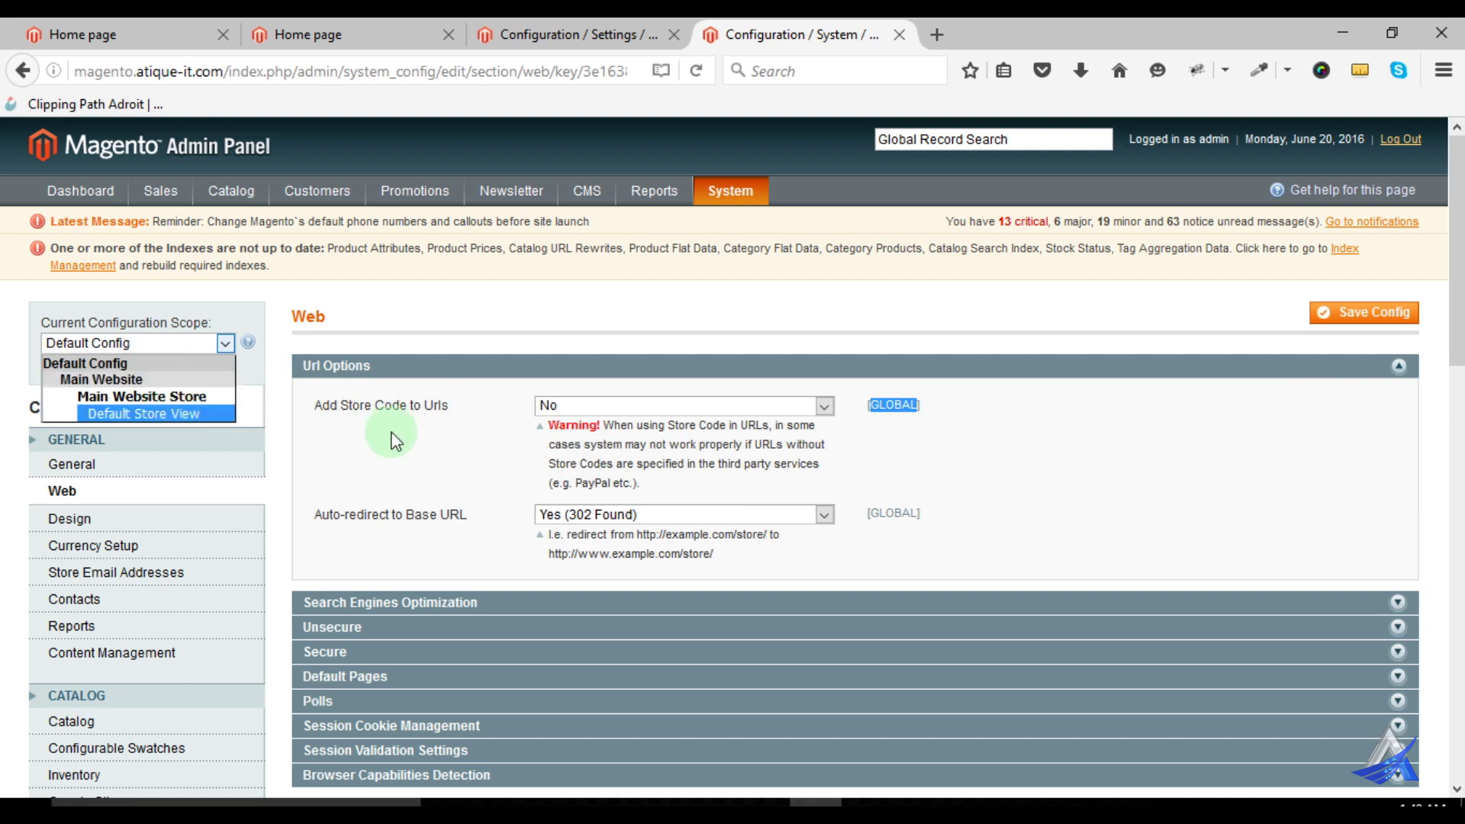
pyautogui.click(883, 405)
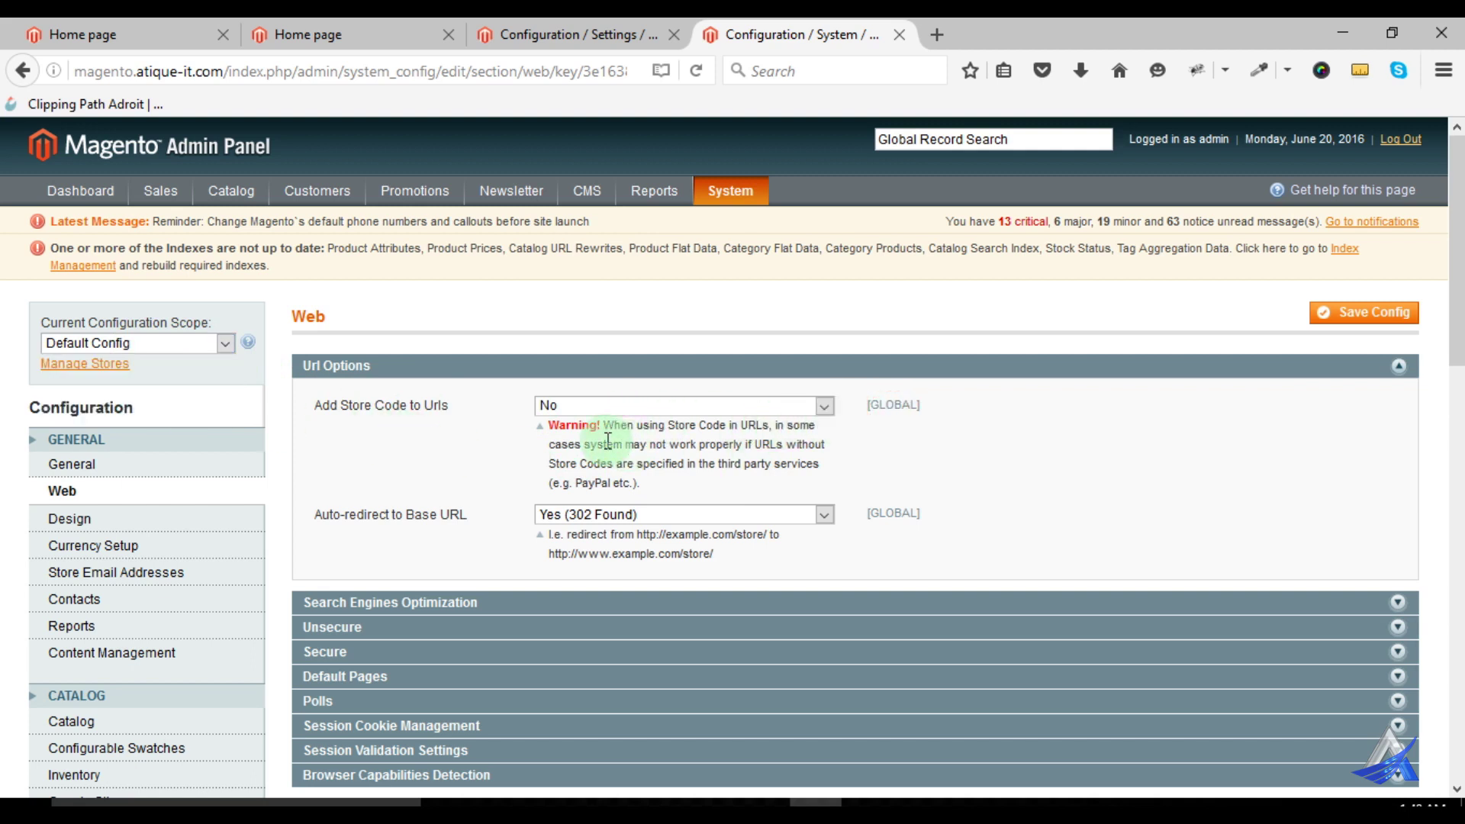
pyautogui.moveTo(551, 425); pyautogui.dragTo(654, 484)
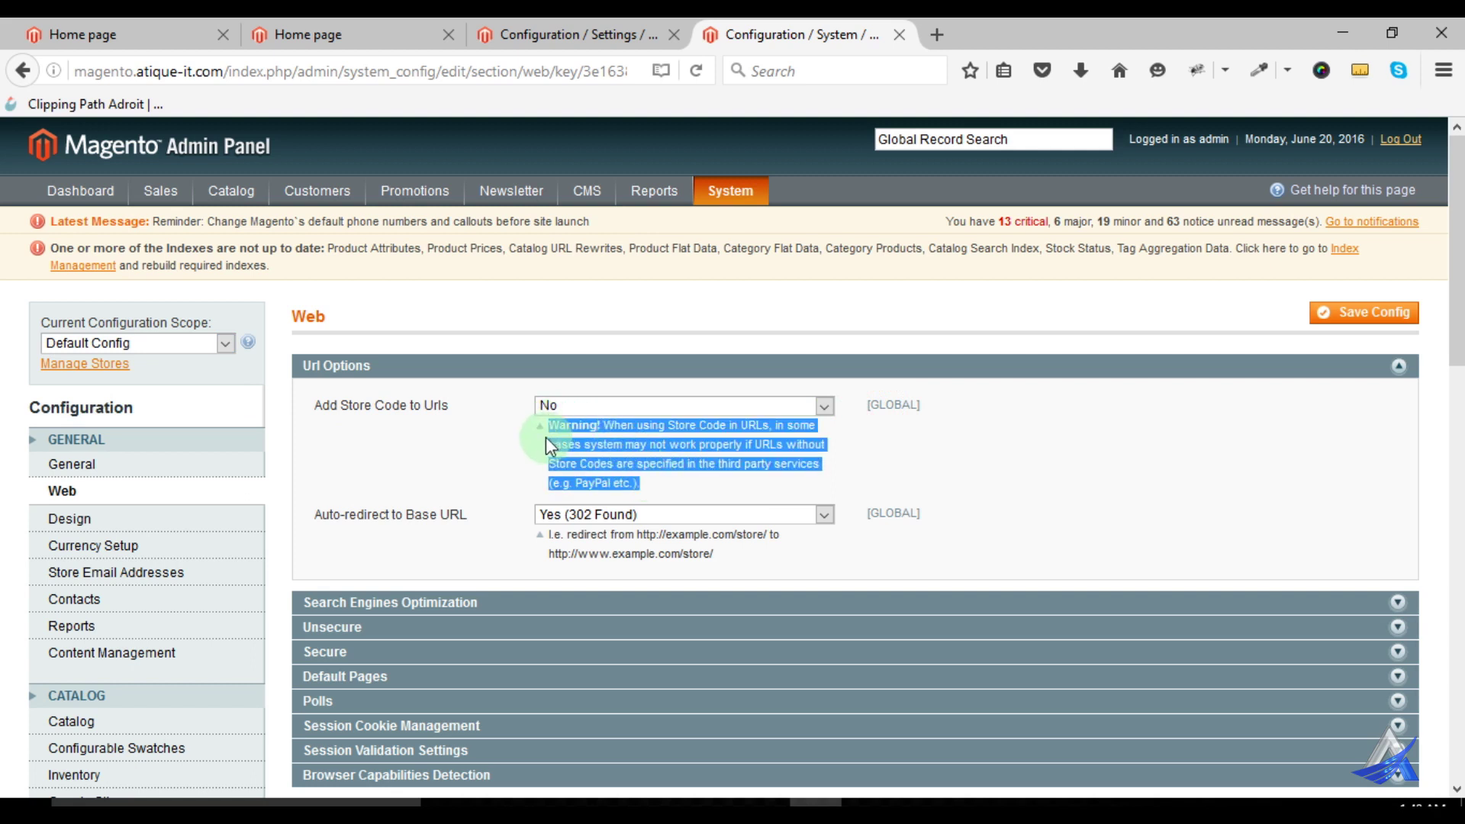
pyautogui.click(466, 454)
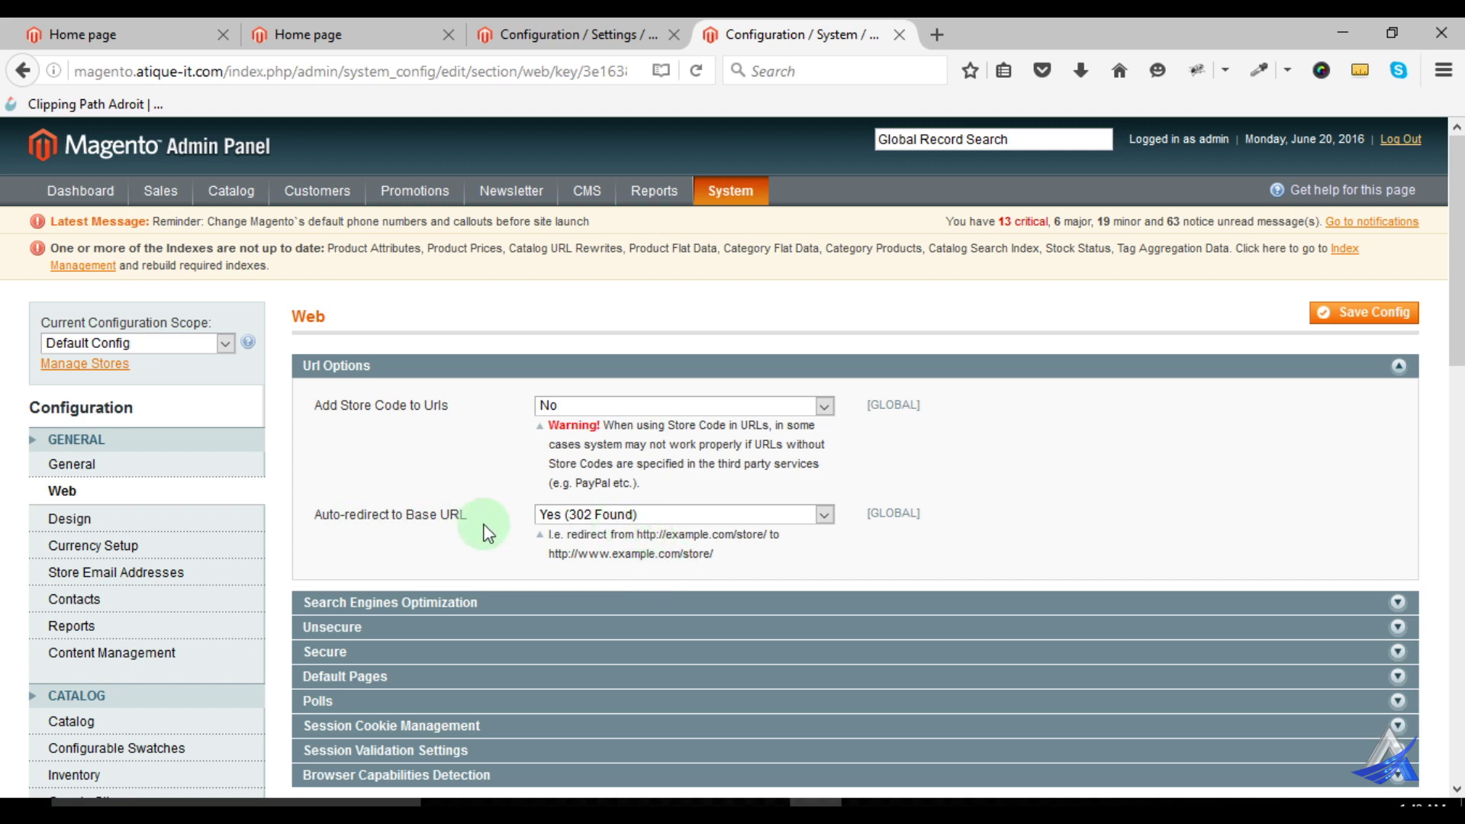
pyautogui.scroll(-3, 483, 526)
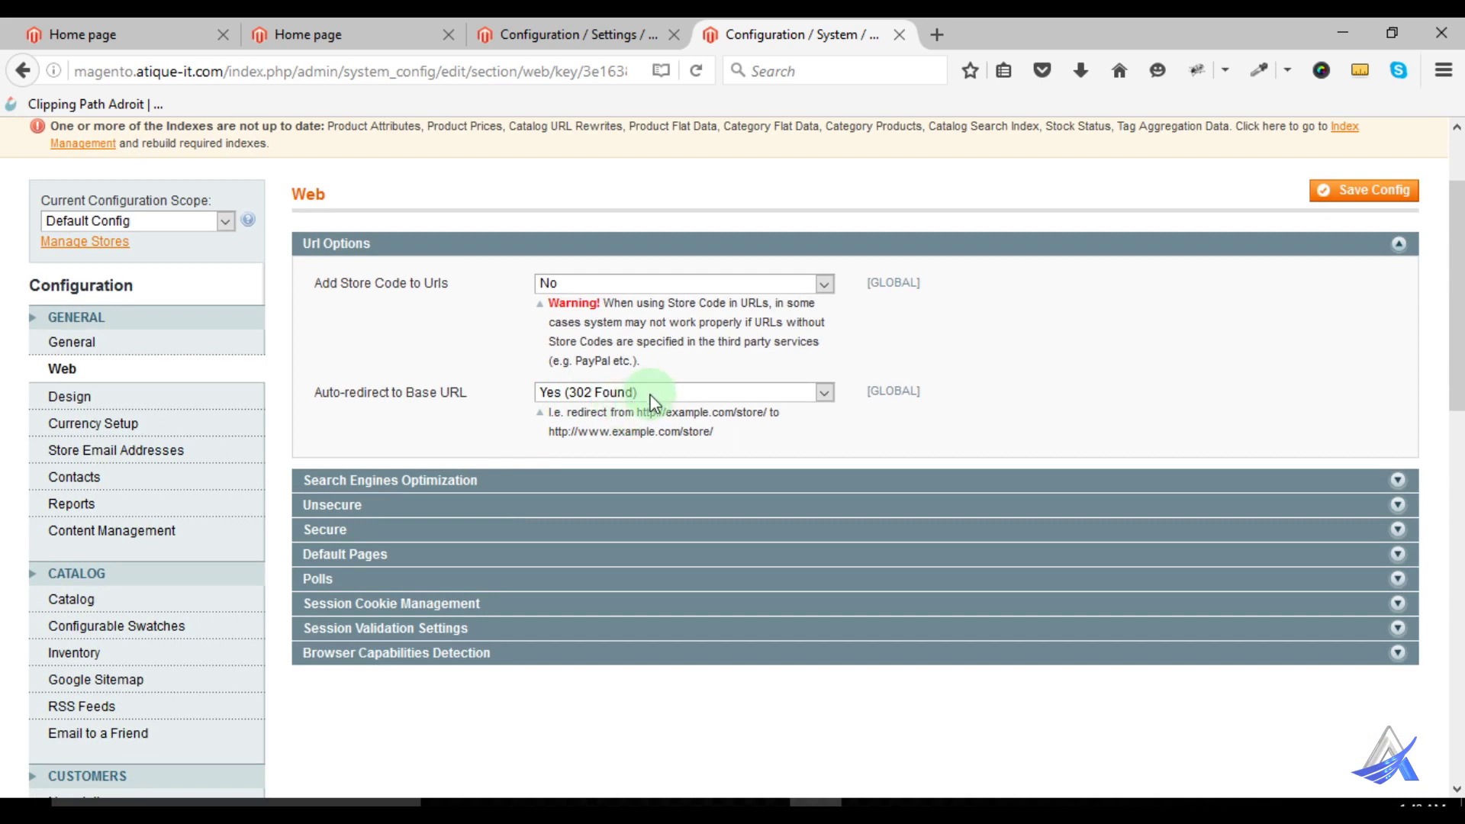
# Expand Search Engines Optimization, leaving web server rewrites at No, and the Unsecure group
pyautogui.click(476, 480)
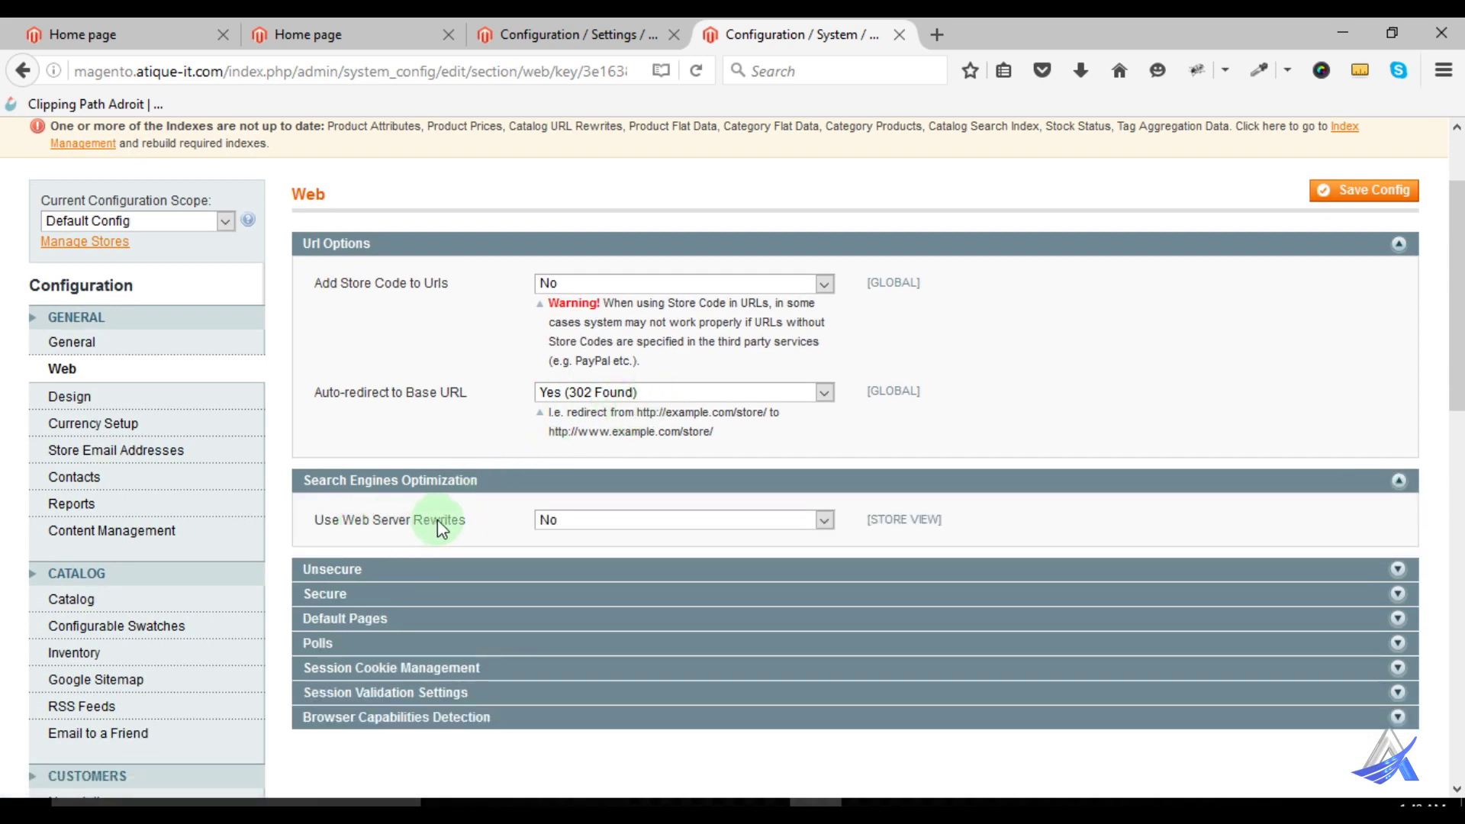
pyautogui.click(572, 525)
pyautogui.click(569, 521)
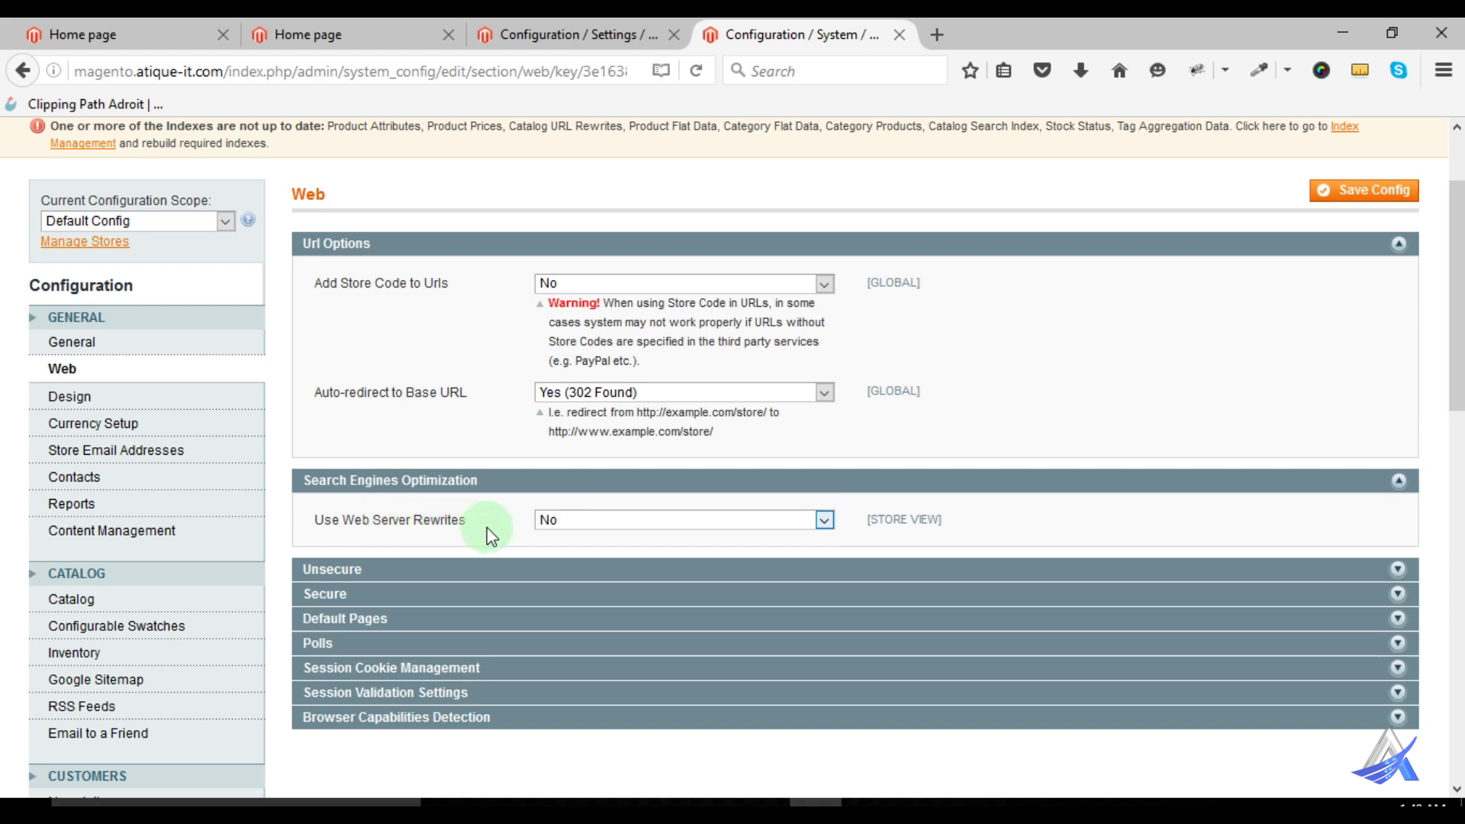
pyautogui.click(413, 580)
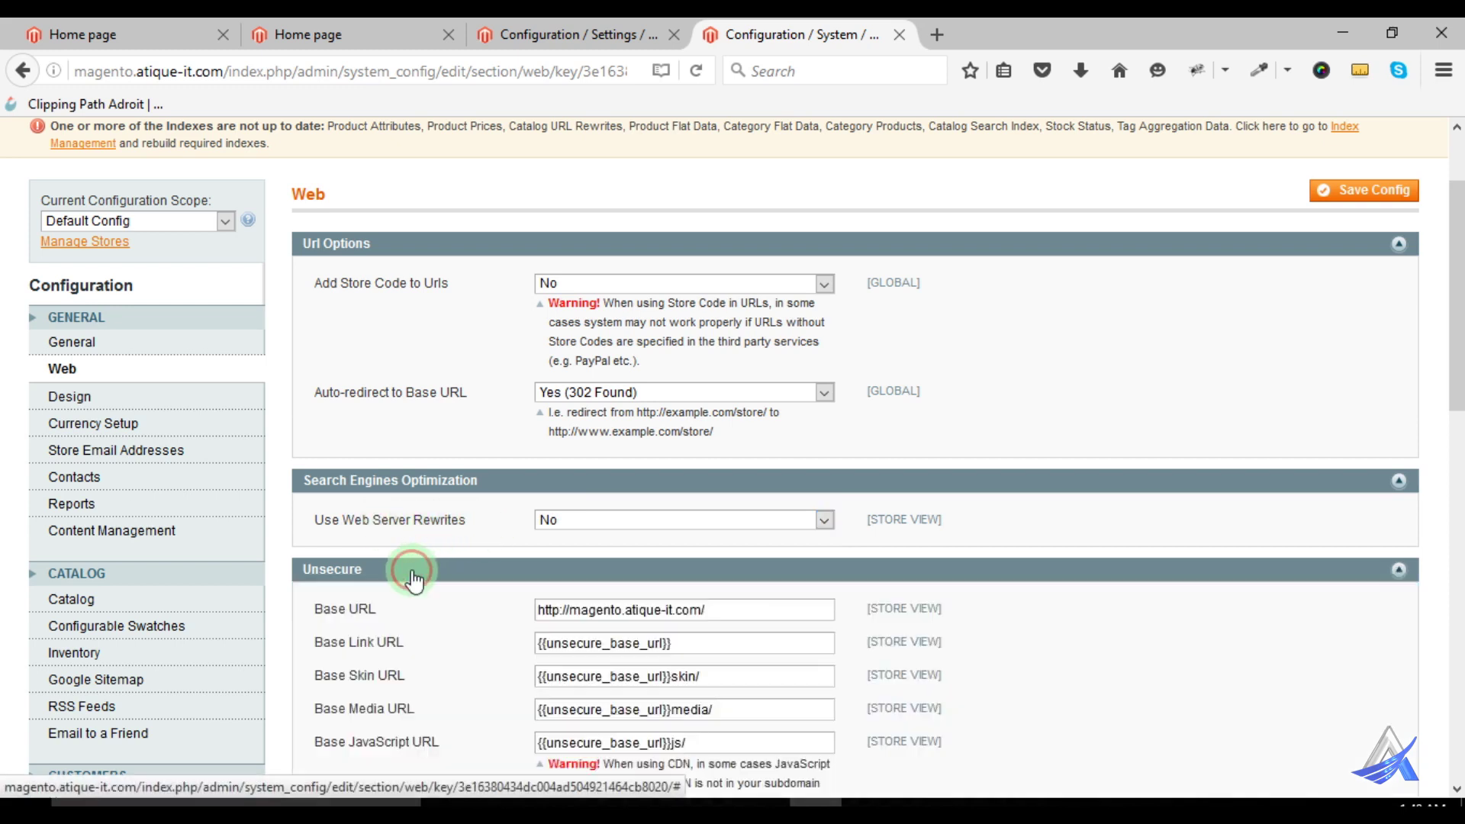
# Inspect the unsecure Base Link and Base Skin URLs and compare them with the storefront home page
pyautogui.scroll(-5, 427, 583)
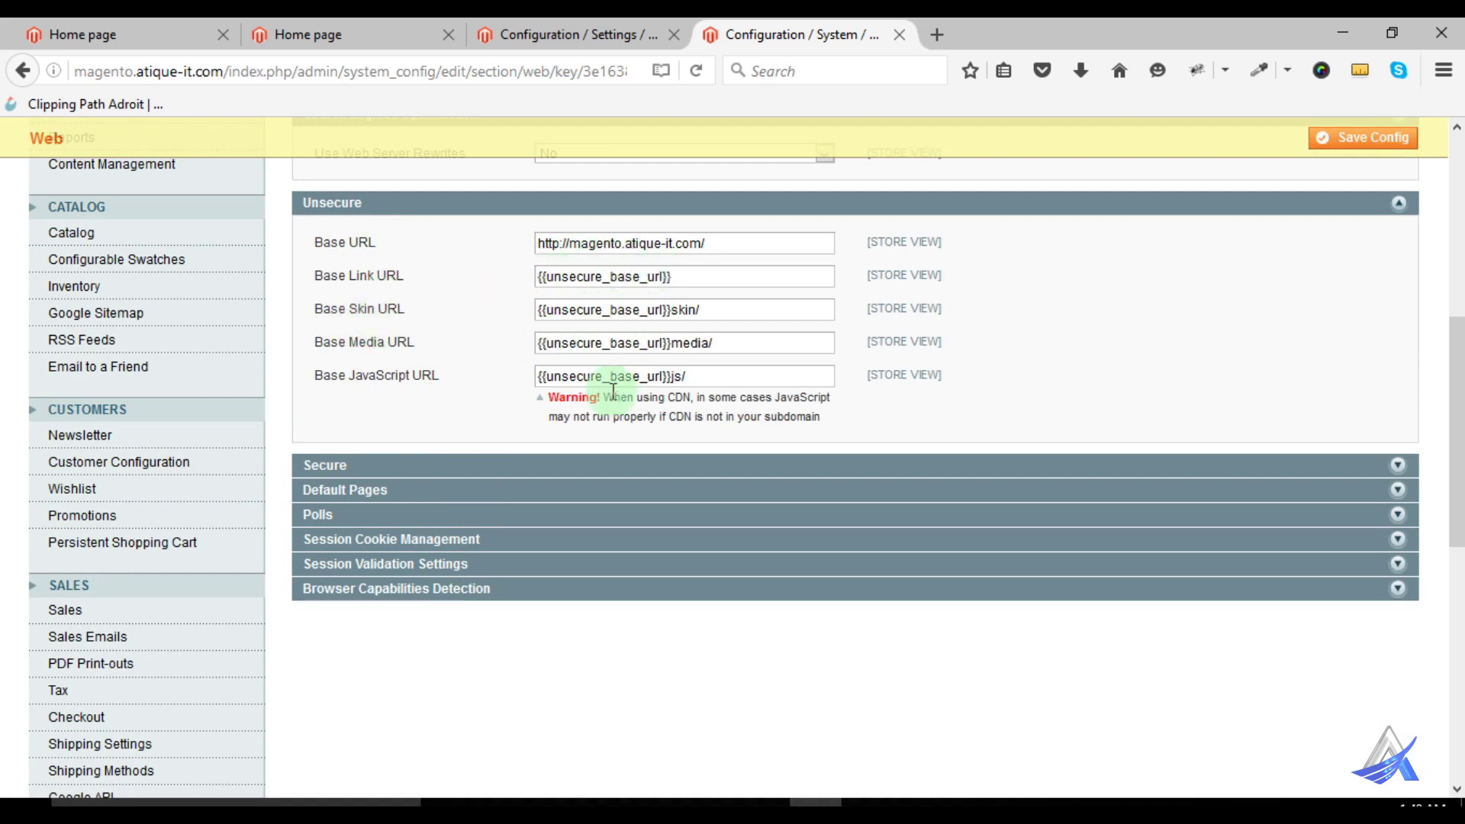
pyautogui.moveTo(671, 277); pyautogui.dragTo(497, 279)
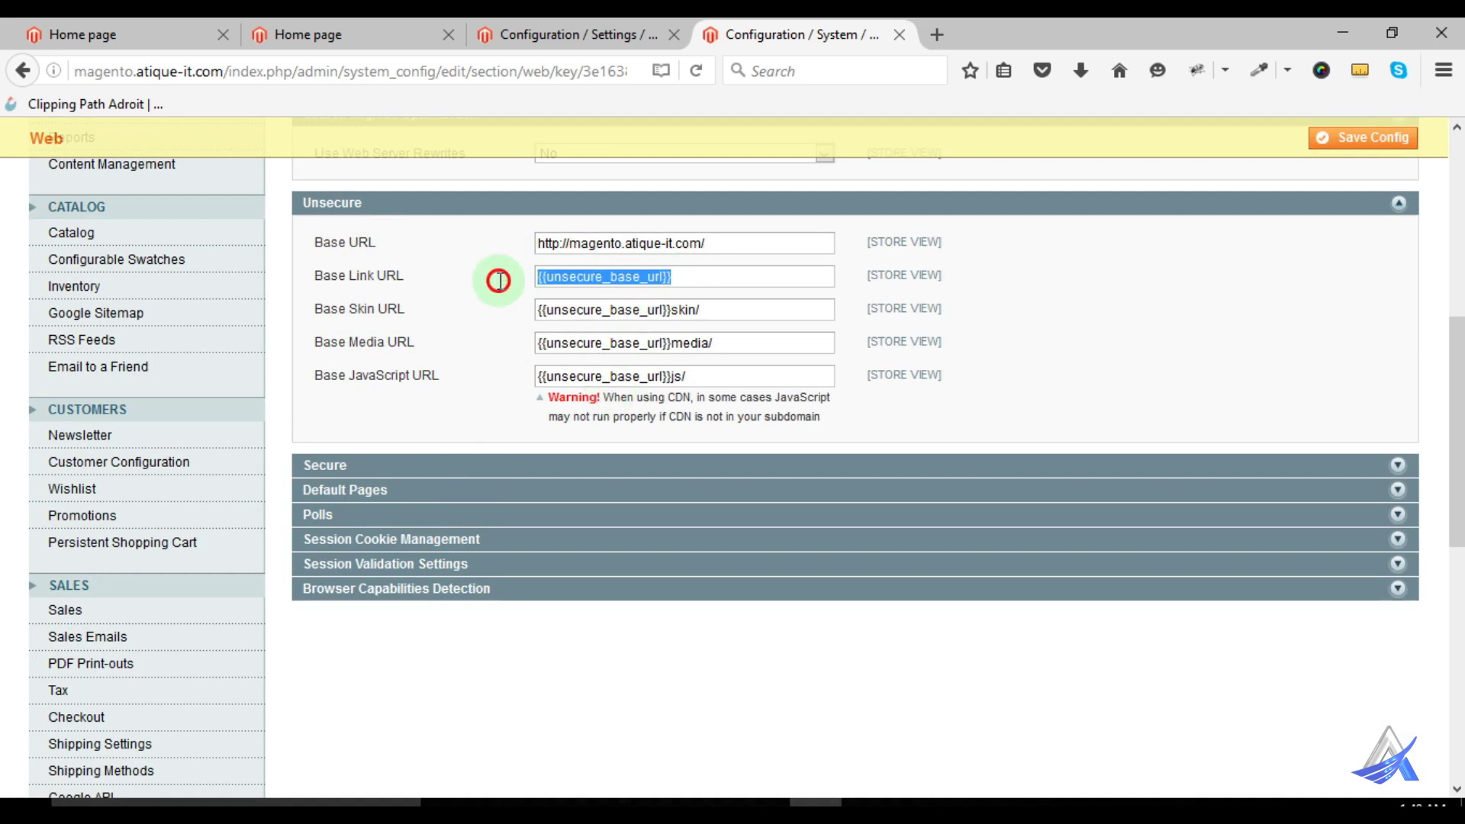
pyautogui.moveTo(702, 314); pyautogui.dragTo(488, 333)
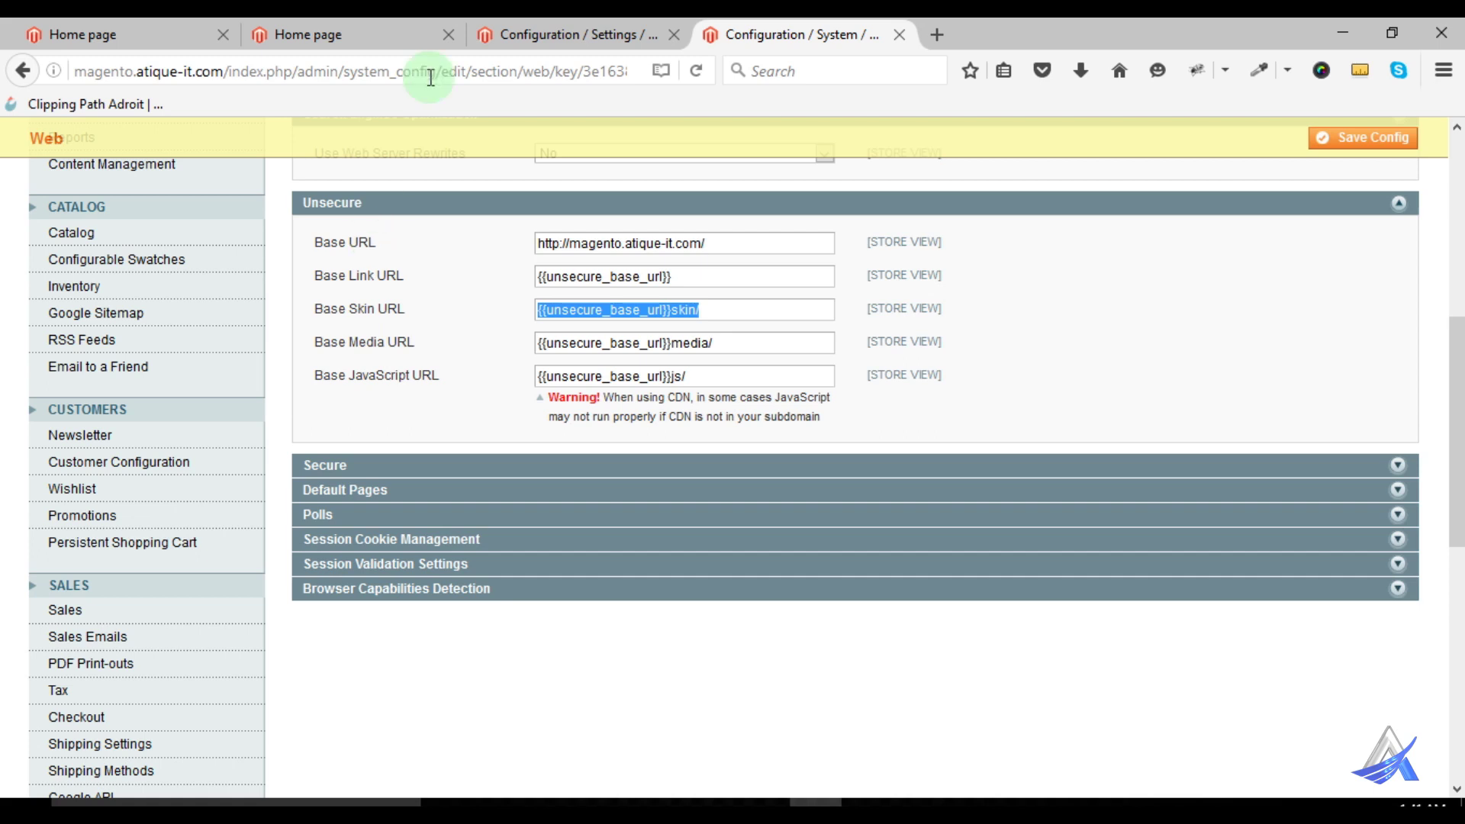
pyautogui.click(382, 35)
pyautogui.scroll(-2, 422, 362)
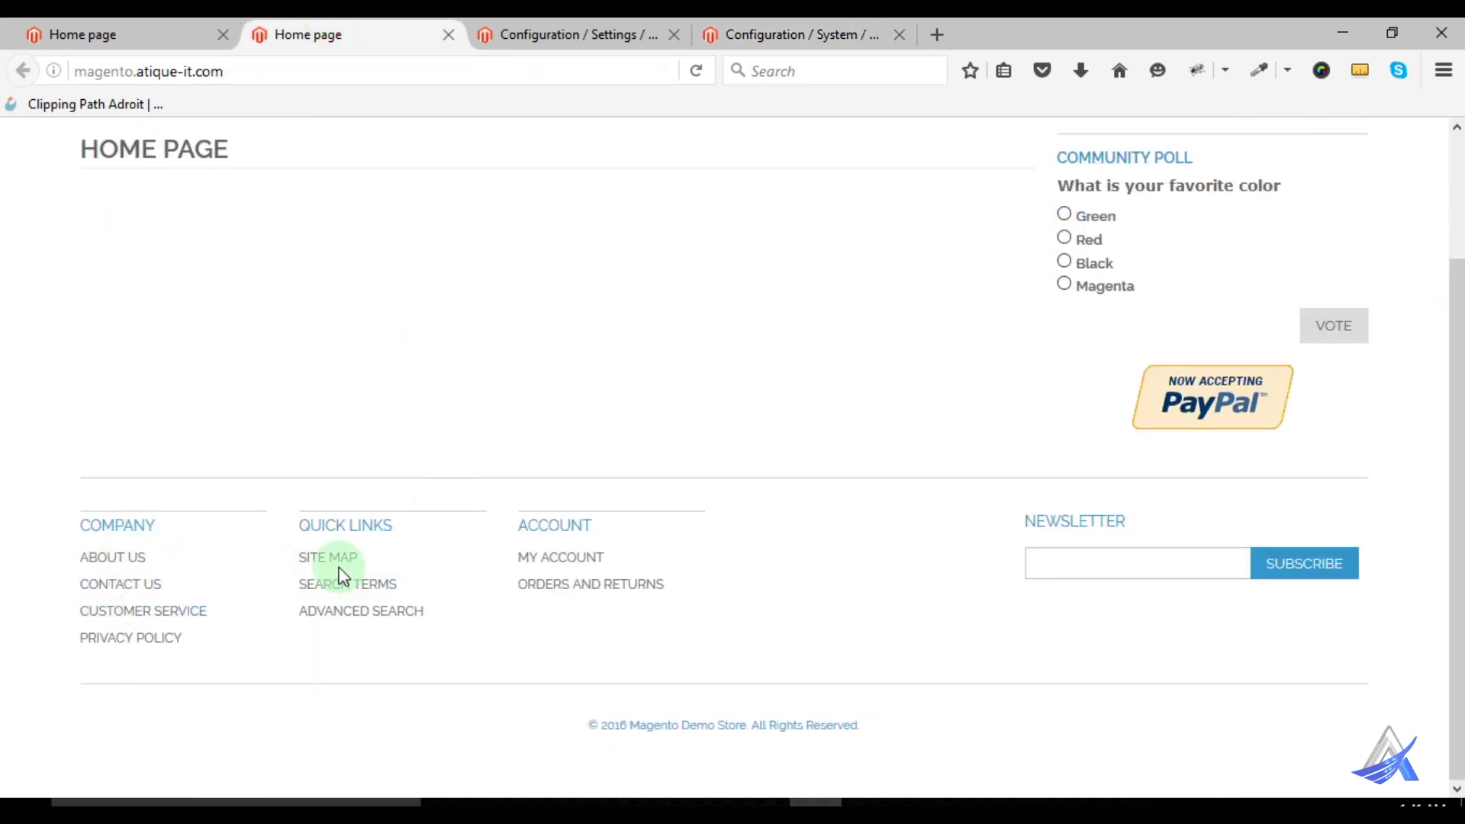
pyautogui.click(815, 32)
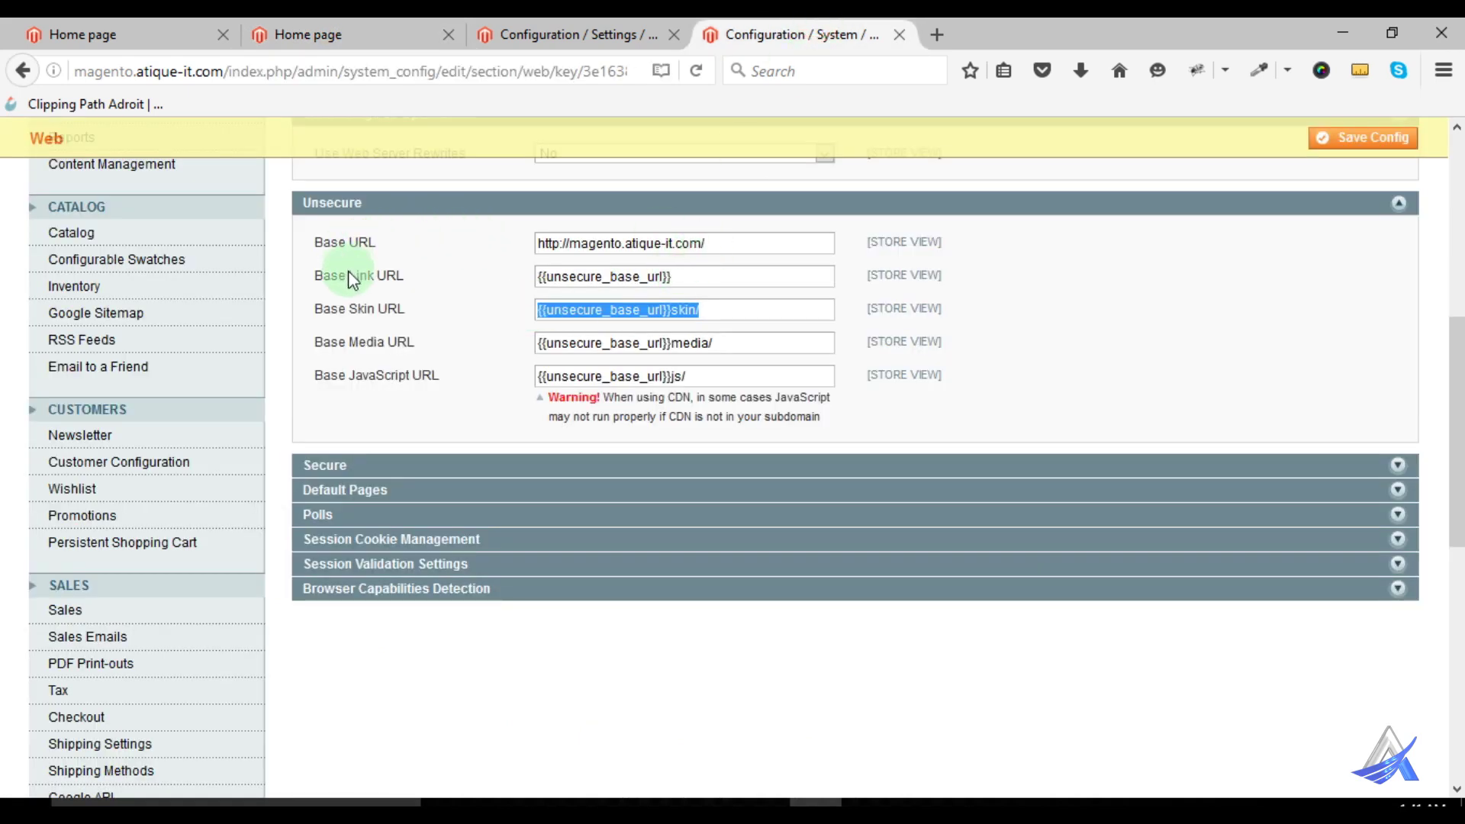
# Expand the Secure group, showing secure URLs off for frontend and admin
pyautogui.click(344, 465)
pyautogui.scroll(-3, 393, 506)
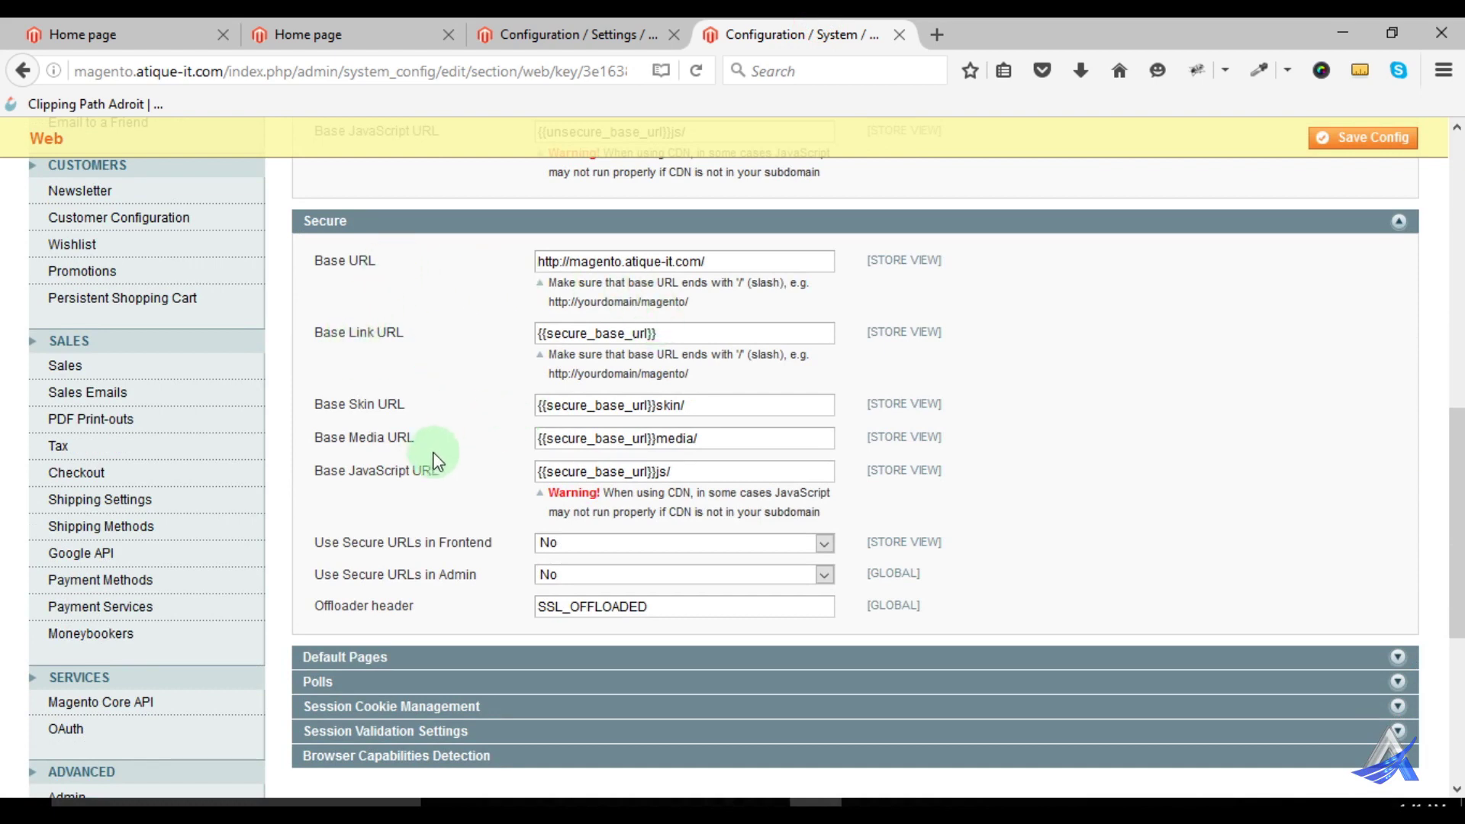
pyautogui.scroll(-3, 403, 364)
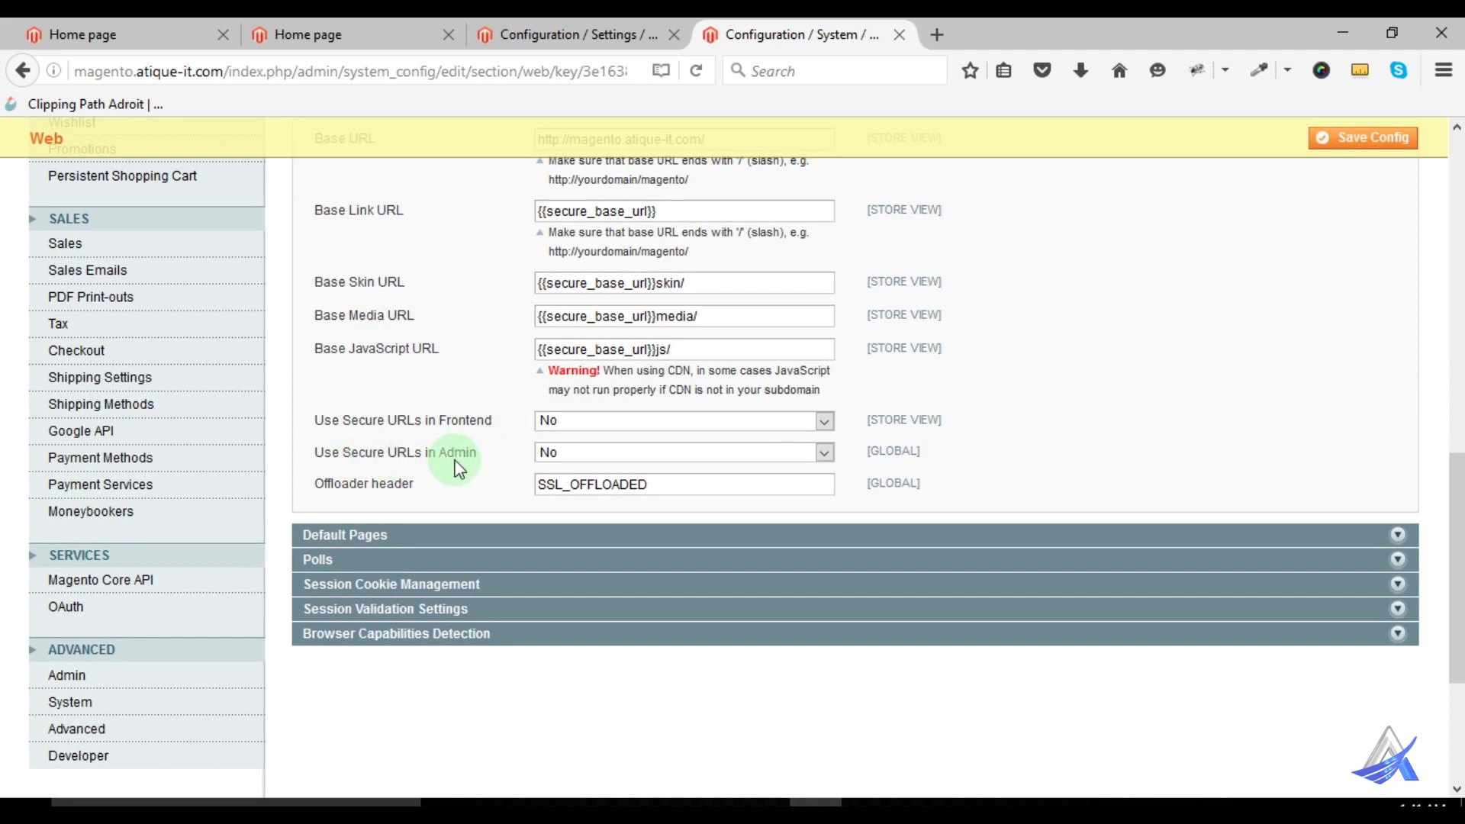
pyautogui.scroll(3, 458, 467)
pyautogui.scroll(-6, 409, 474)
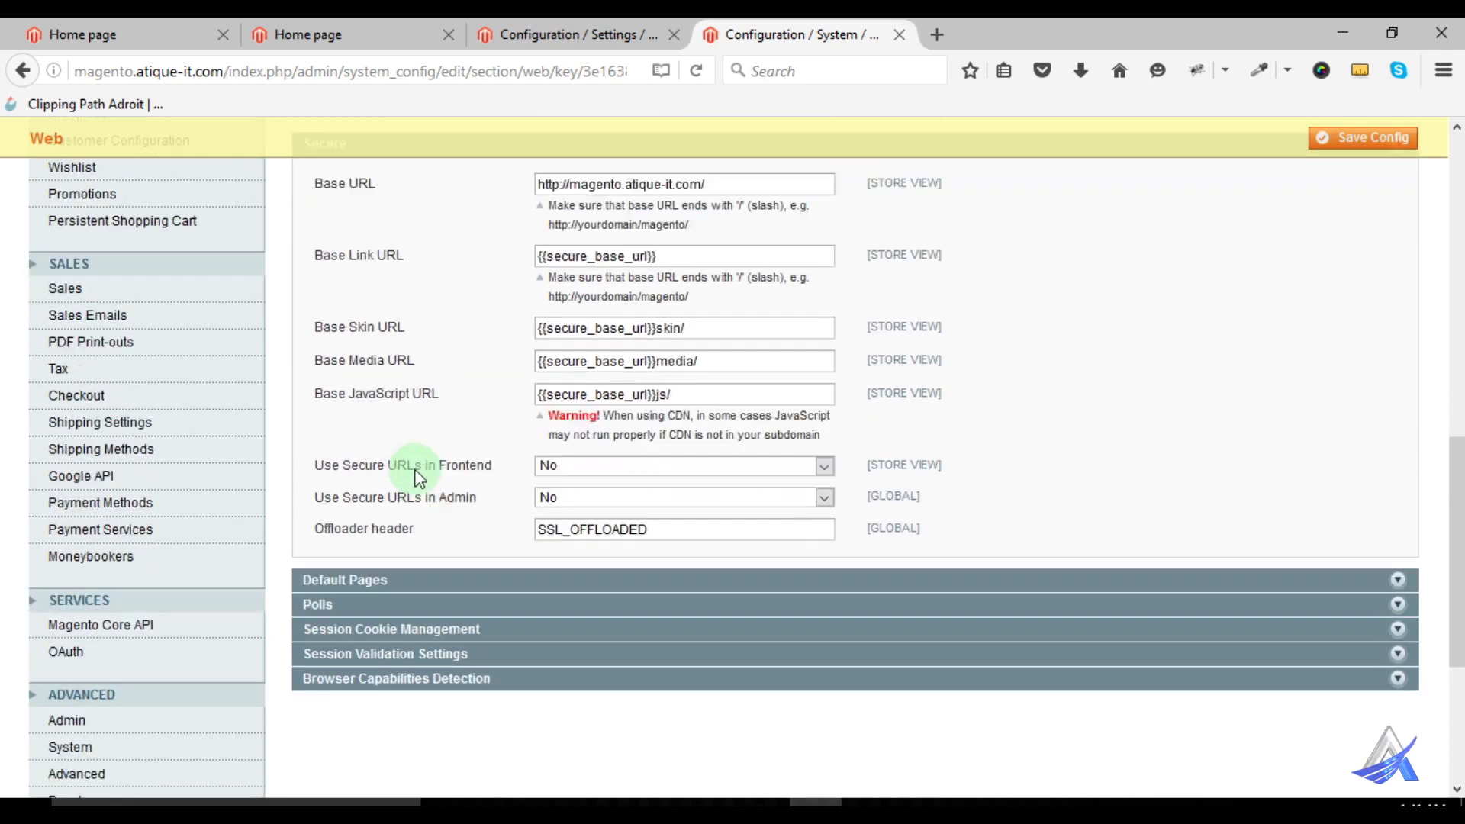
# Expand Default Pages, keep CMS Home Page set to Home page, then view the storefront
pyautogui.click(369, 412)
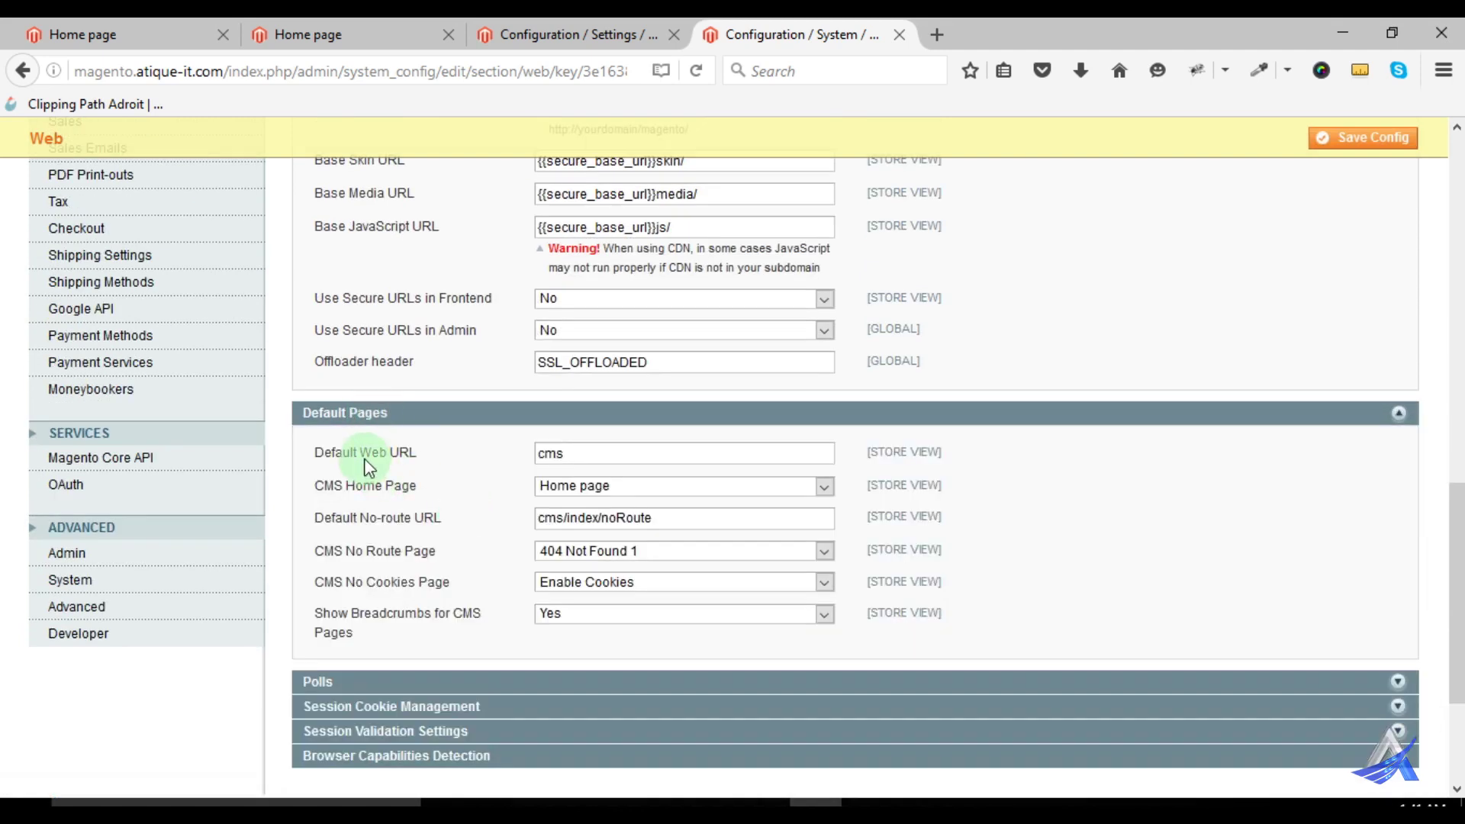
pyautogui.click(606, 486)
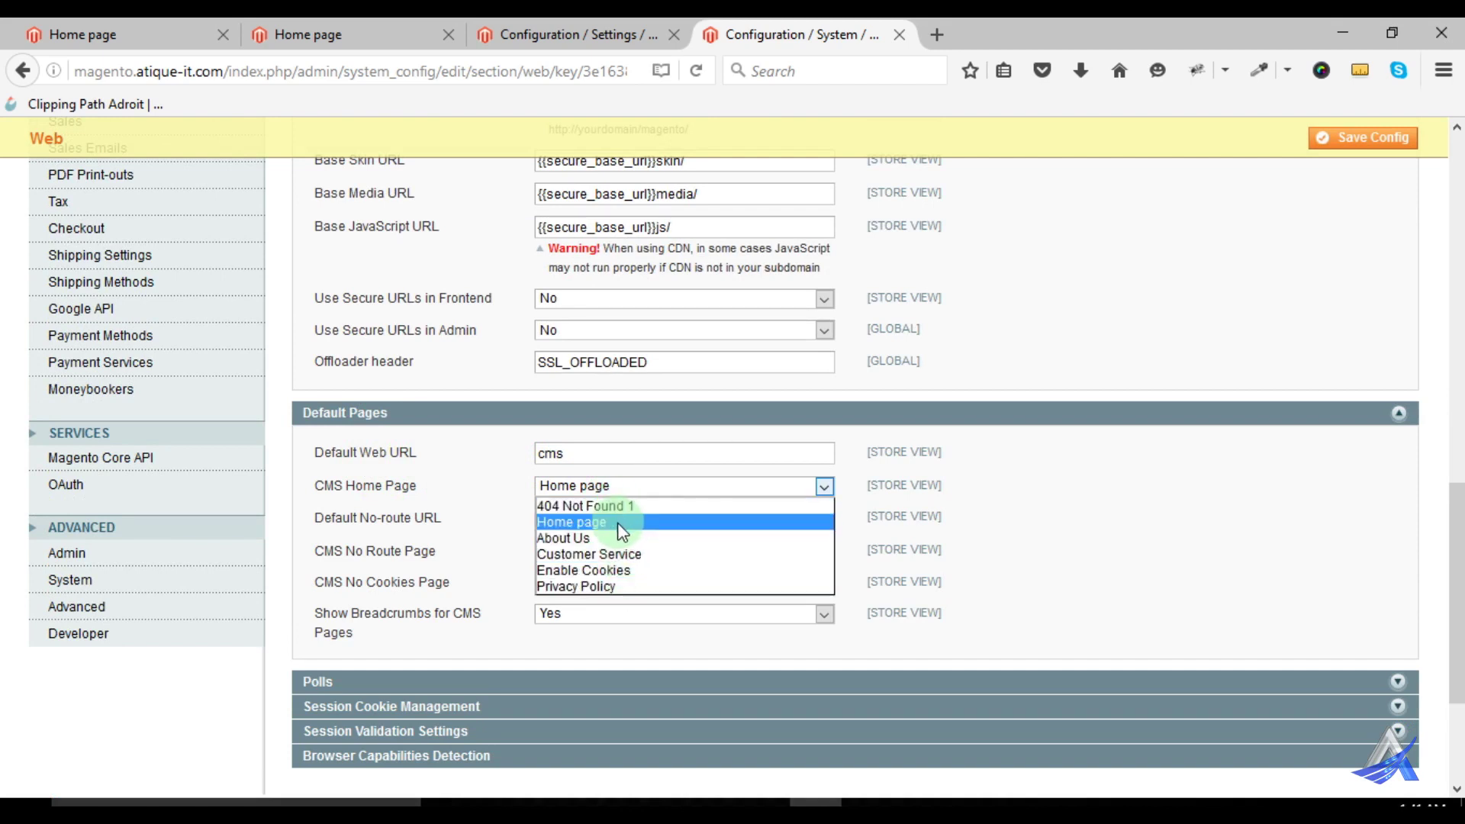
pyautogui.click(467, 510)
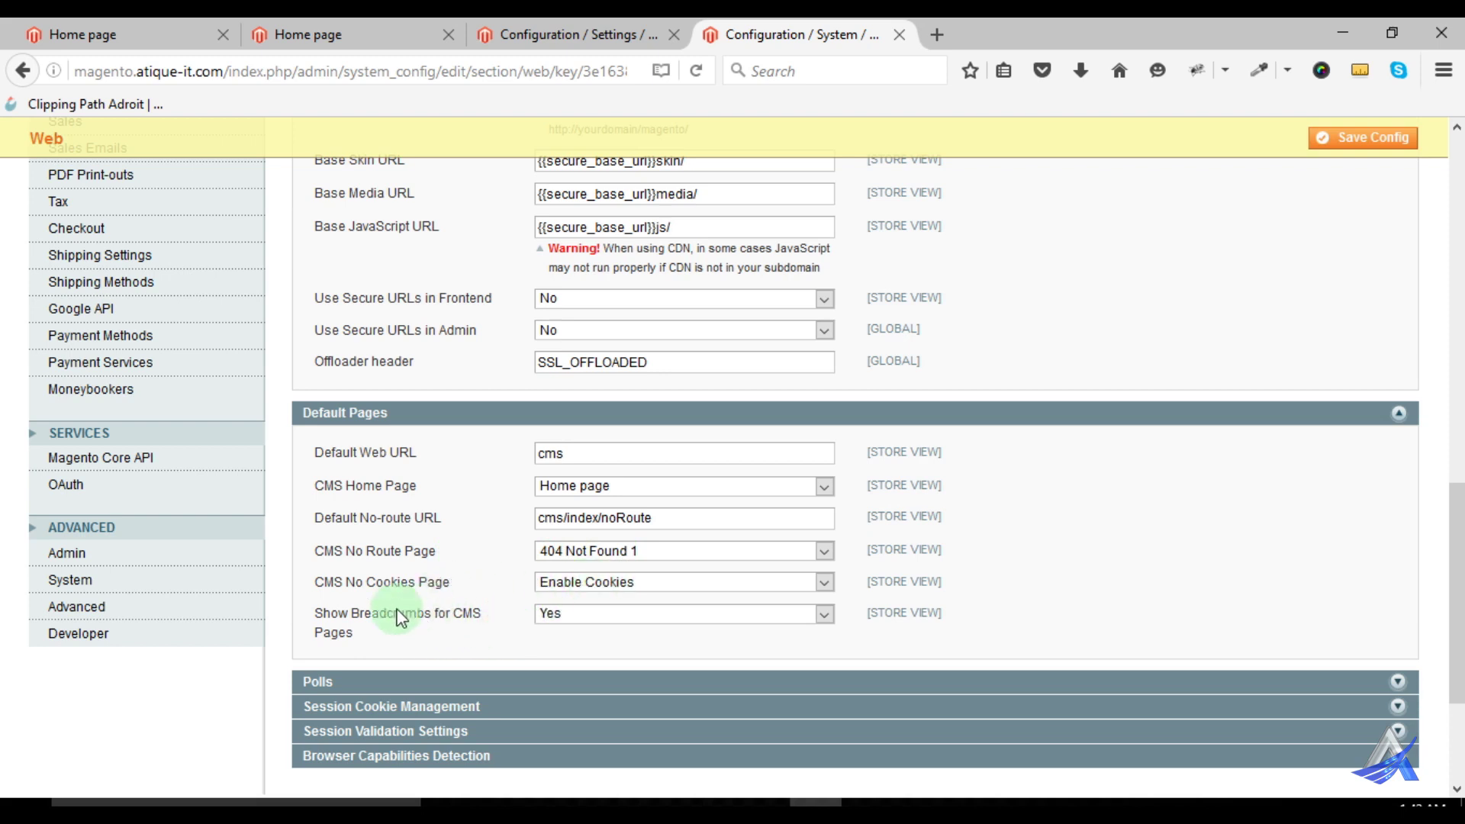
pyautogui.click(373, 43)
# Open the footer's ABOUT US link in a new tab, showing the About Magento Store page
pyautogui.scroll(3, 422, 513)
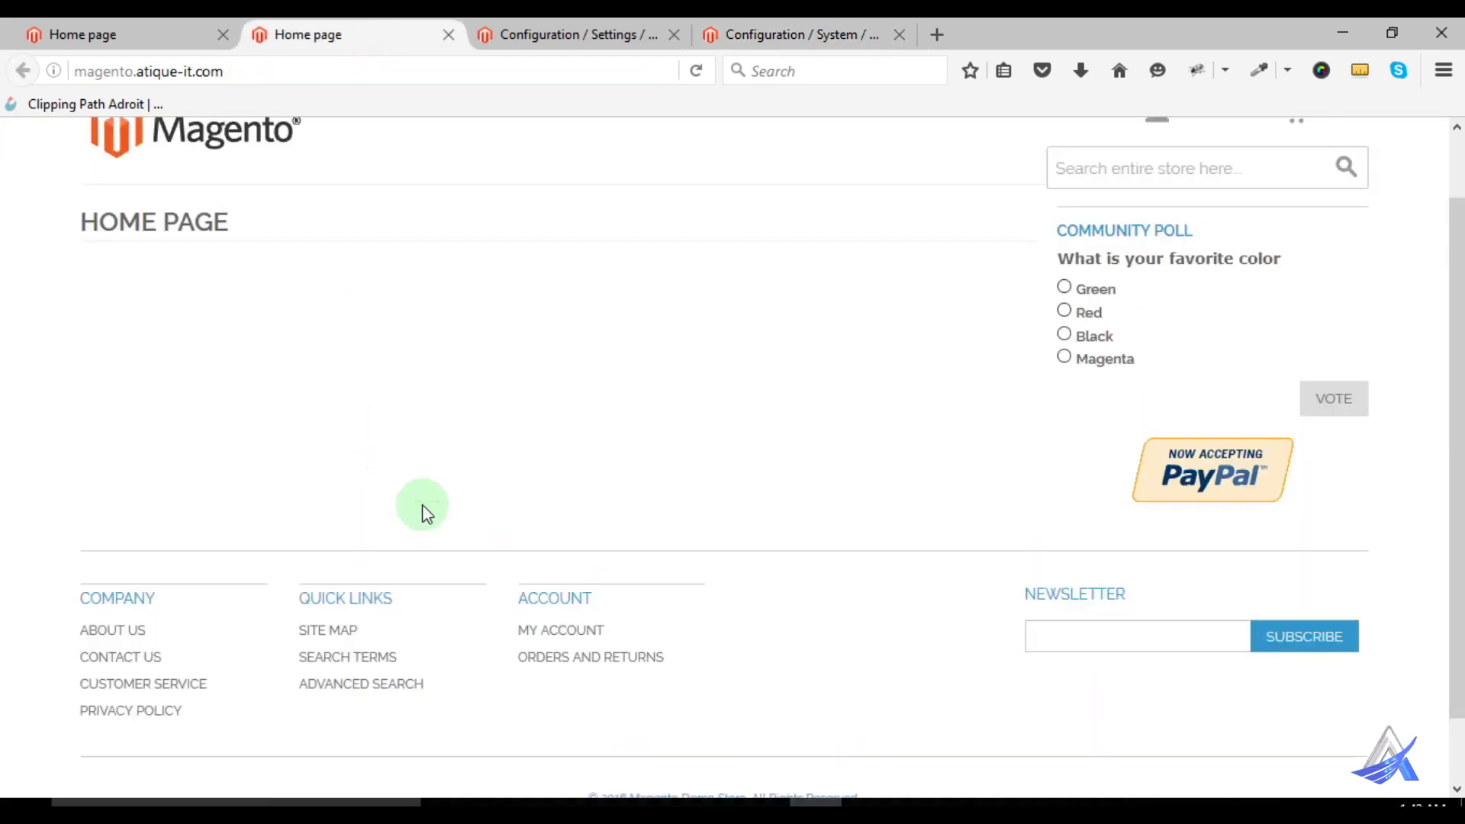
pyautogui.scroll(-3, 370, 569)
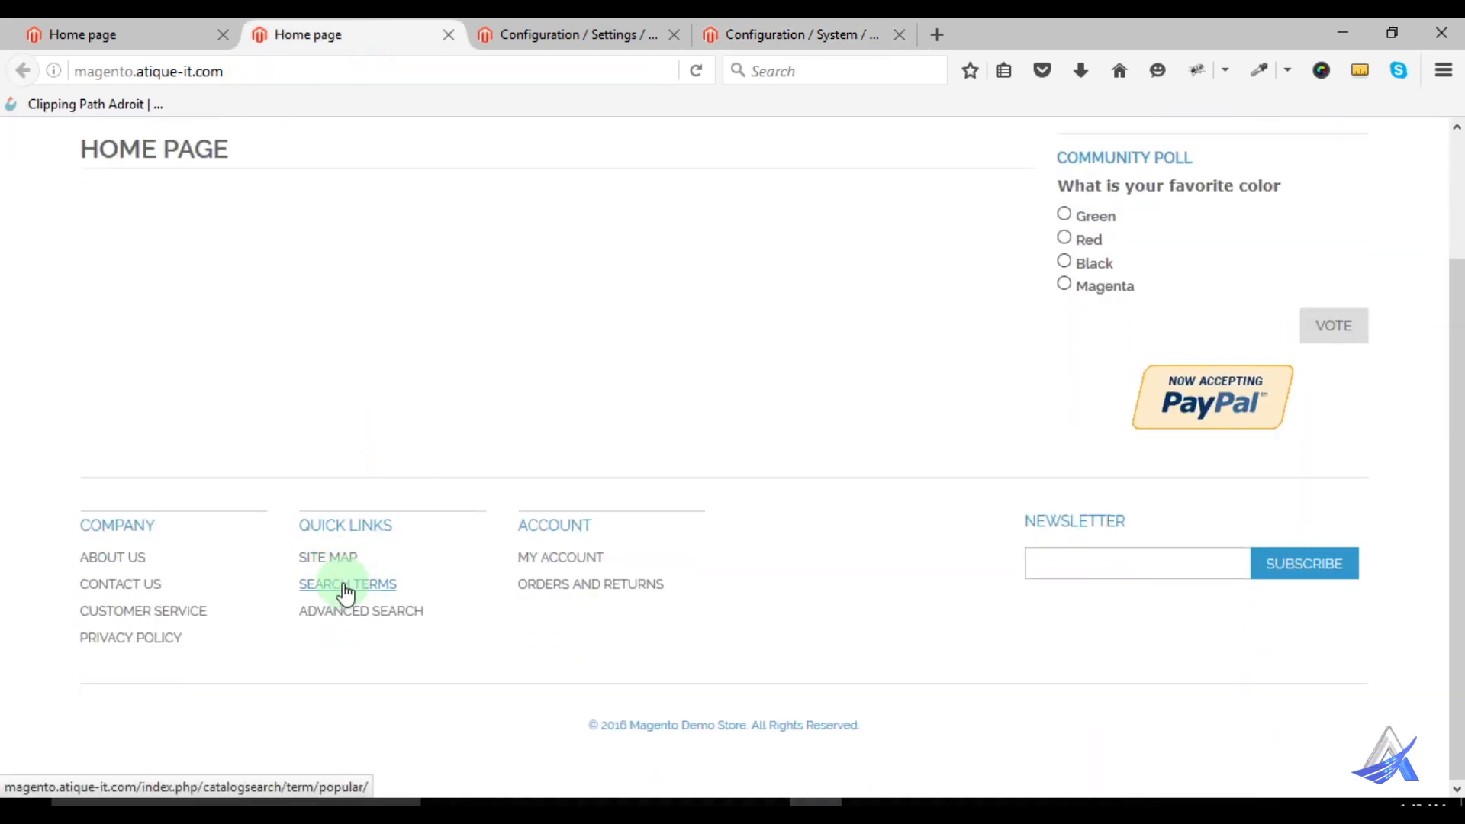
pyautogui.click(131, 556)
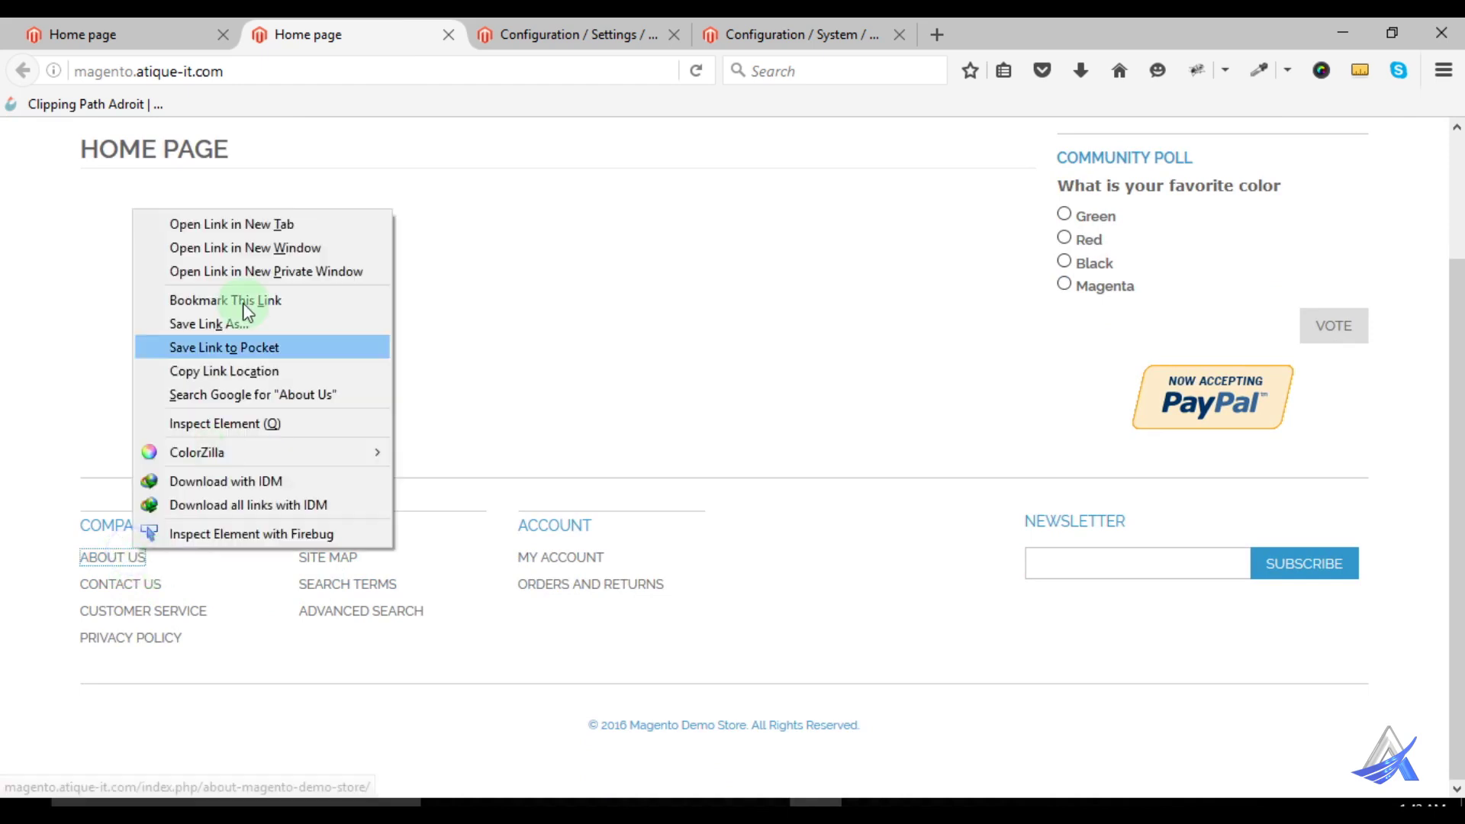
pyautogui.click(254, 224)
pyautogui.click(516, 34)
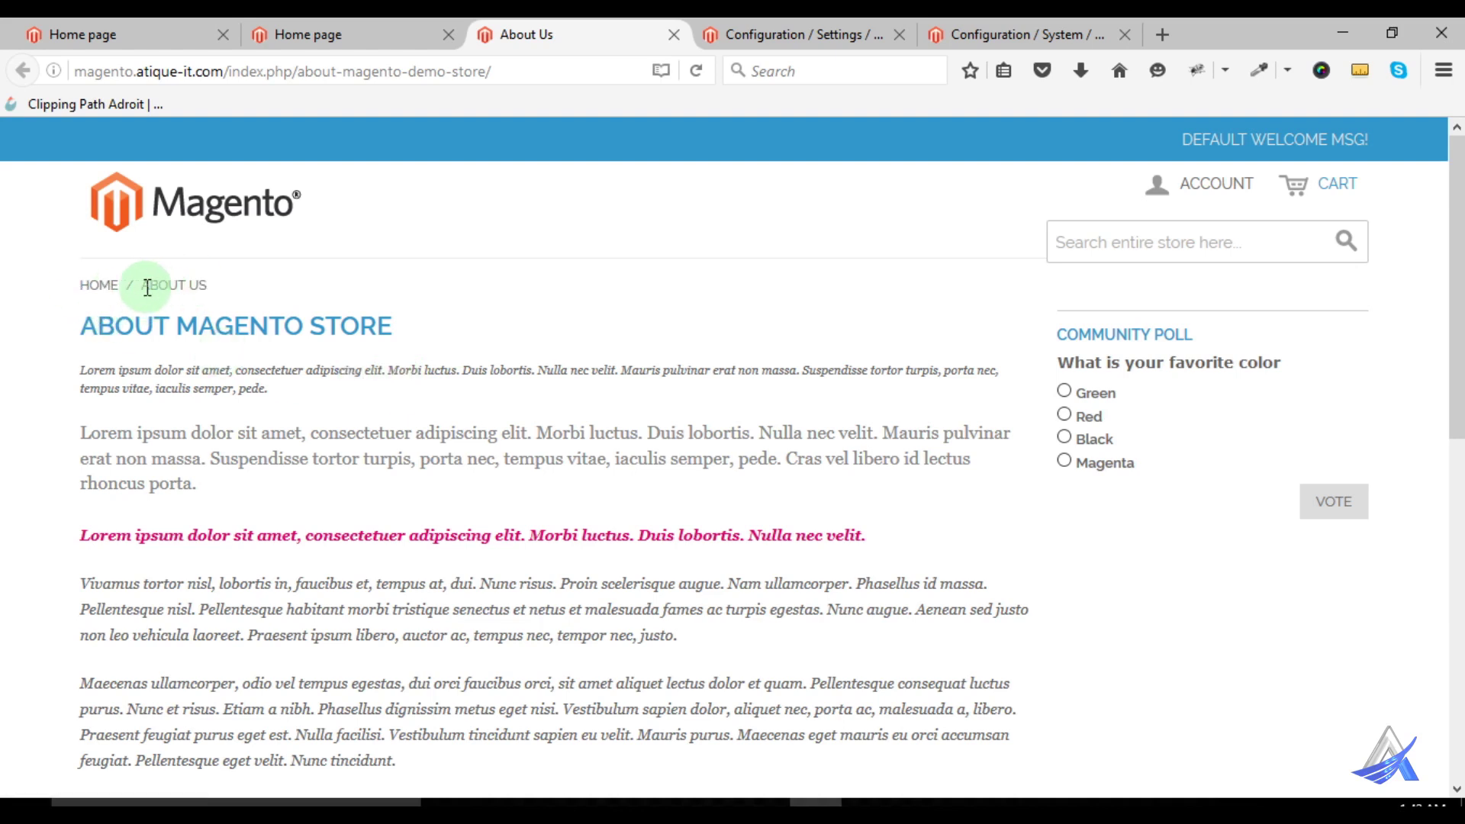
pyautogui.click(209, 285)
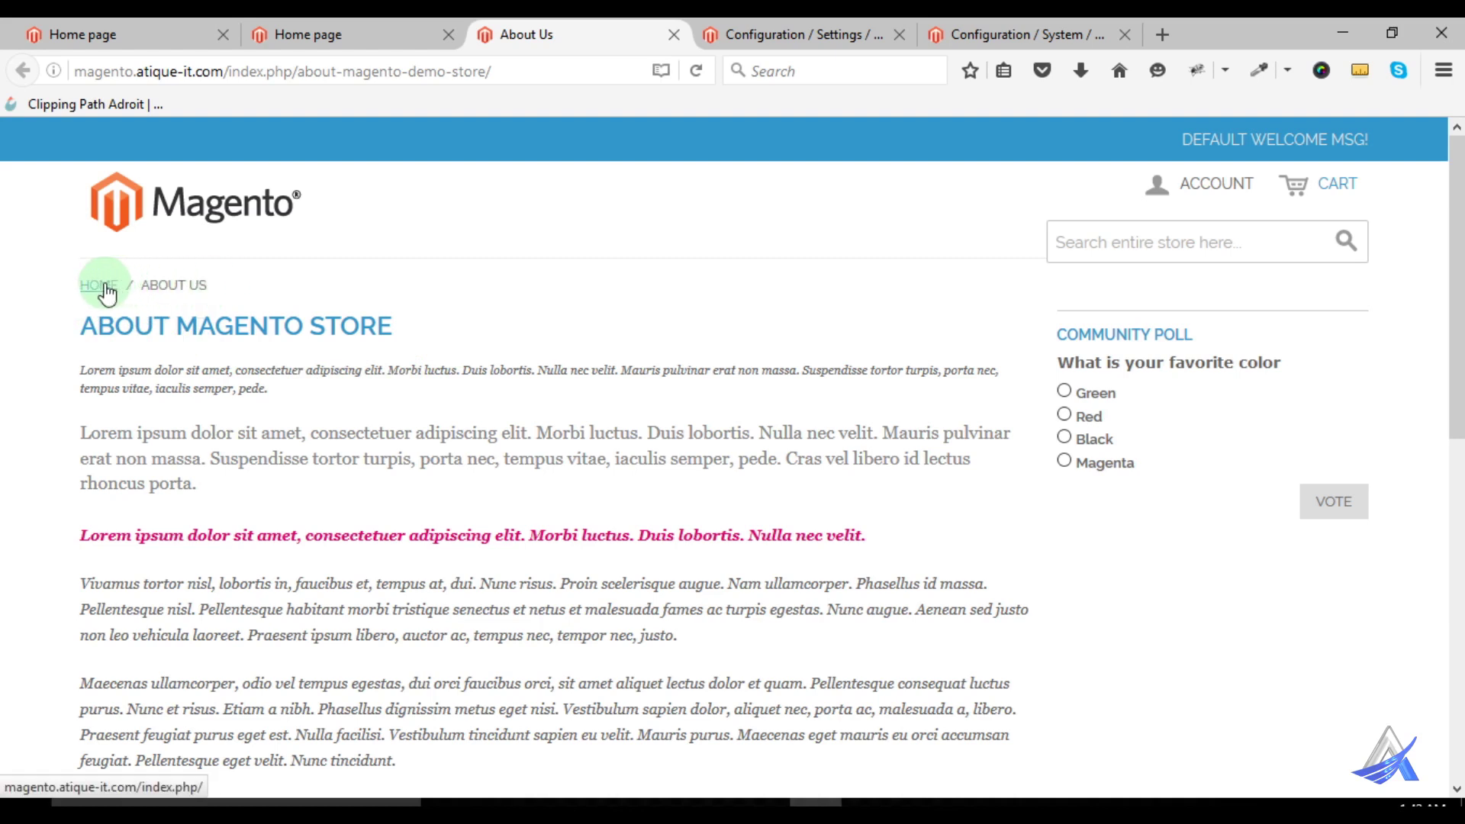
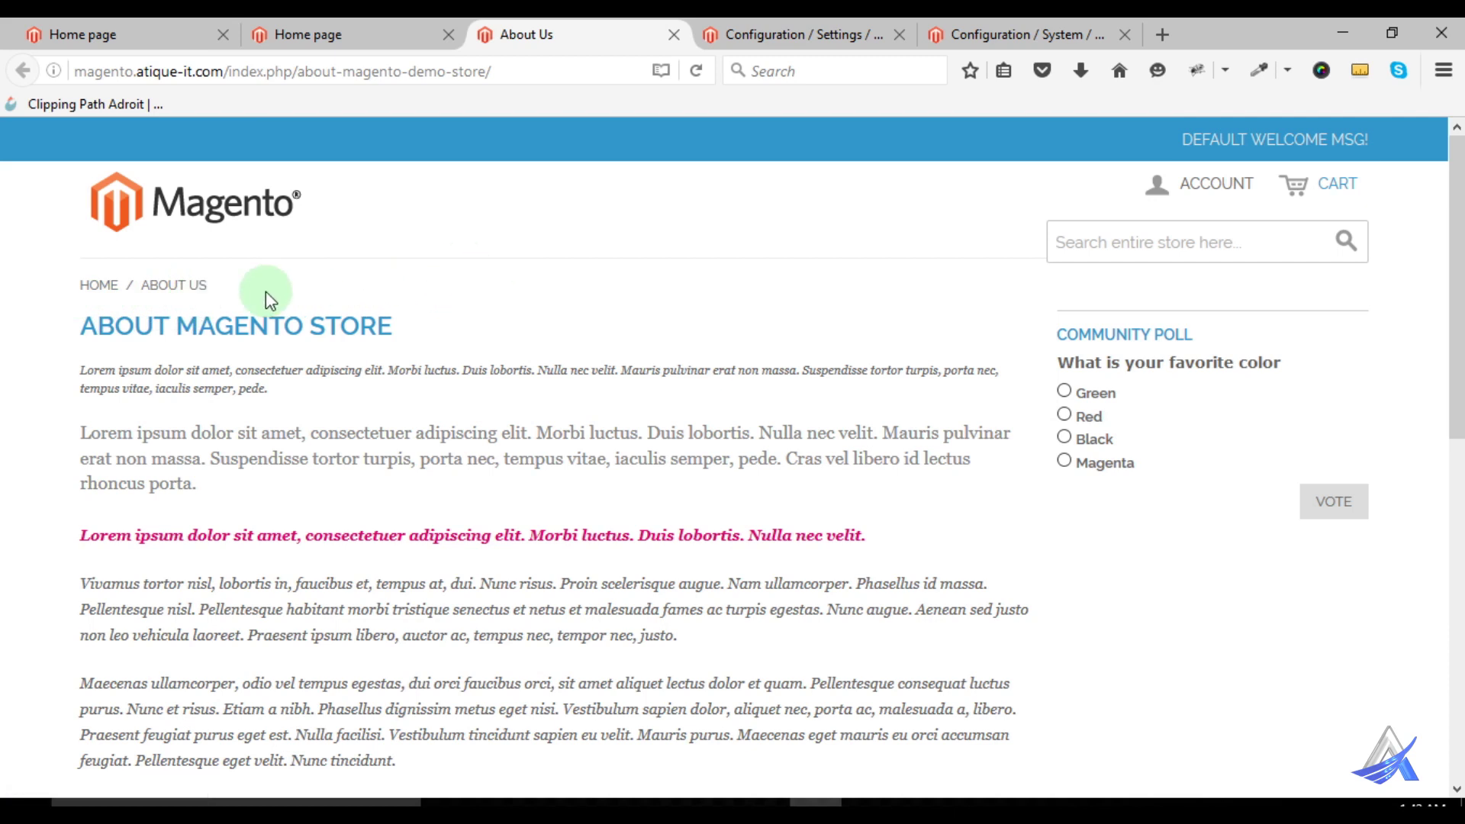
# Expand Polls in the Magento 1.9 Web configuration, showing multiple voting from one IP set to No
pyautogui.click(783, 35)
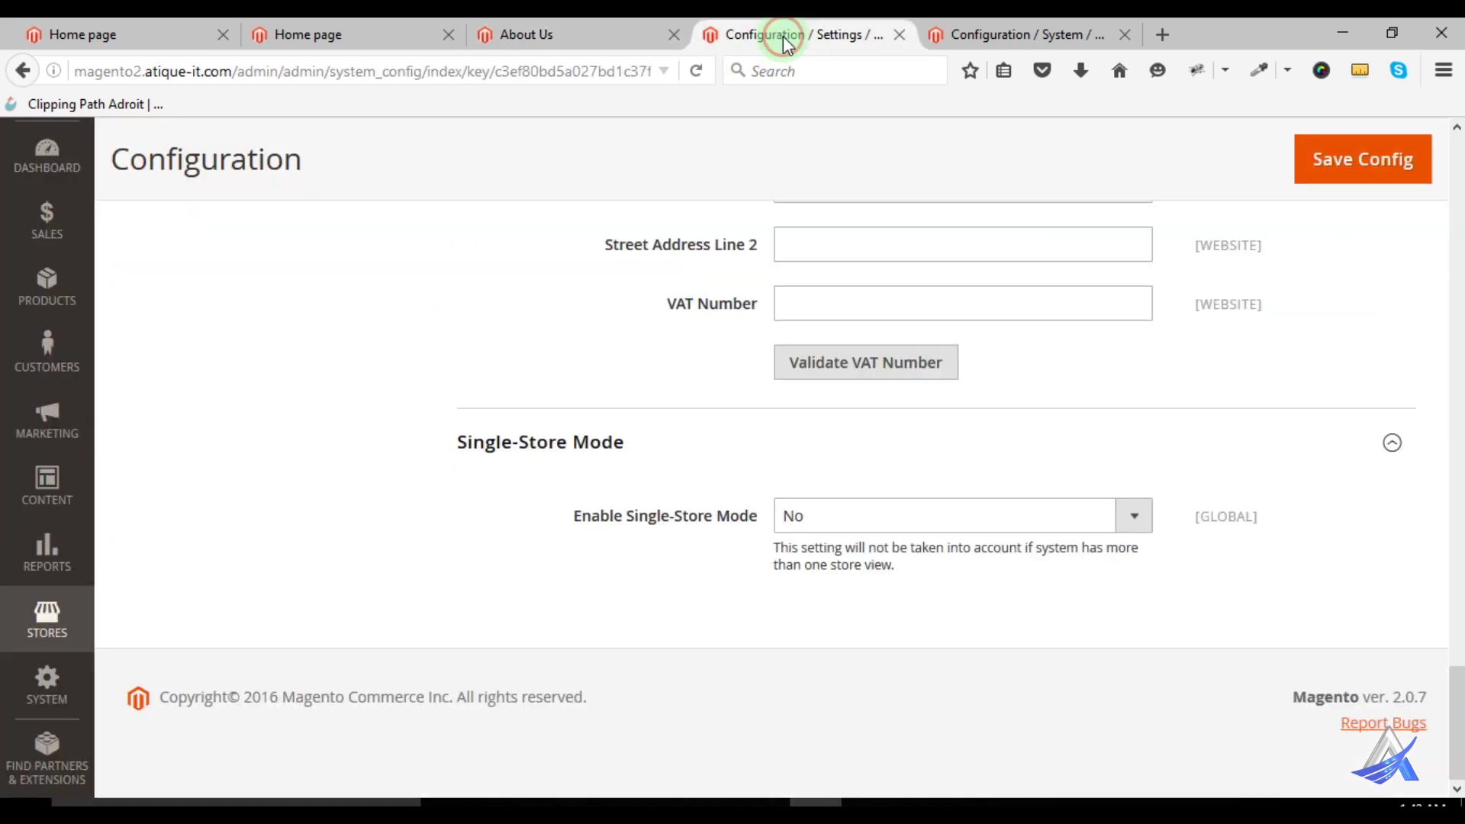
pyautogui.click(937, 44)
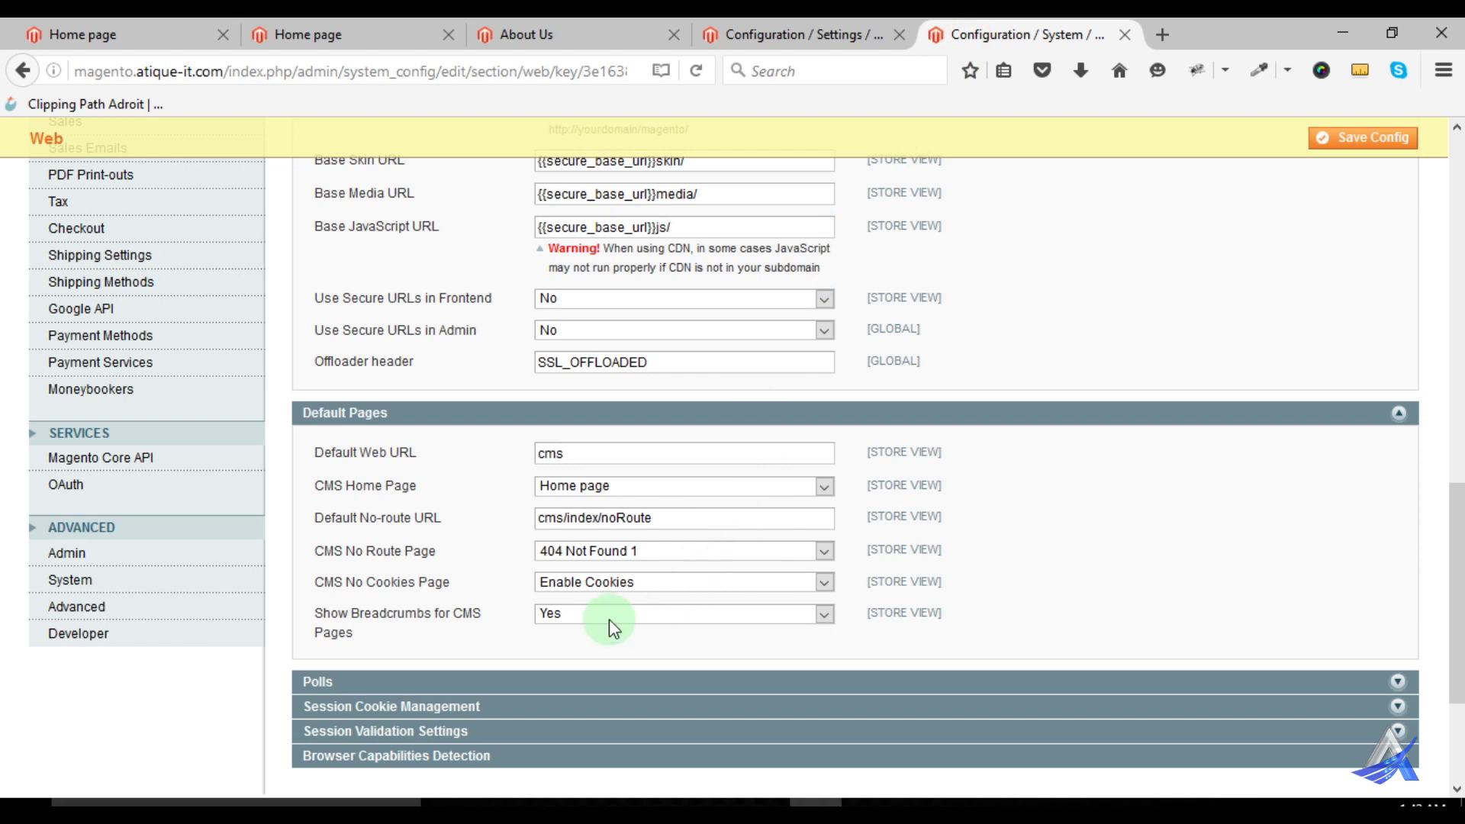
pyautogui.click(569, 680)
# Highlight the storefront's COMMUNITY POLL heading, then expand Session Cookie Management in the admin
pyautogui.click(586, 34)
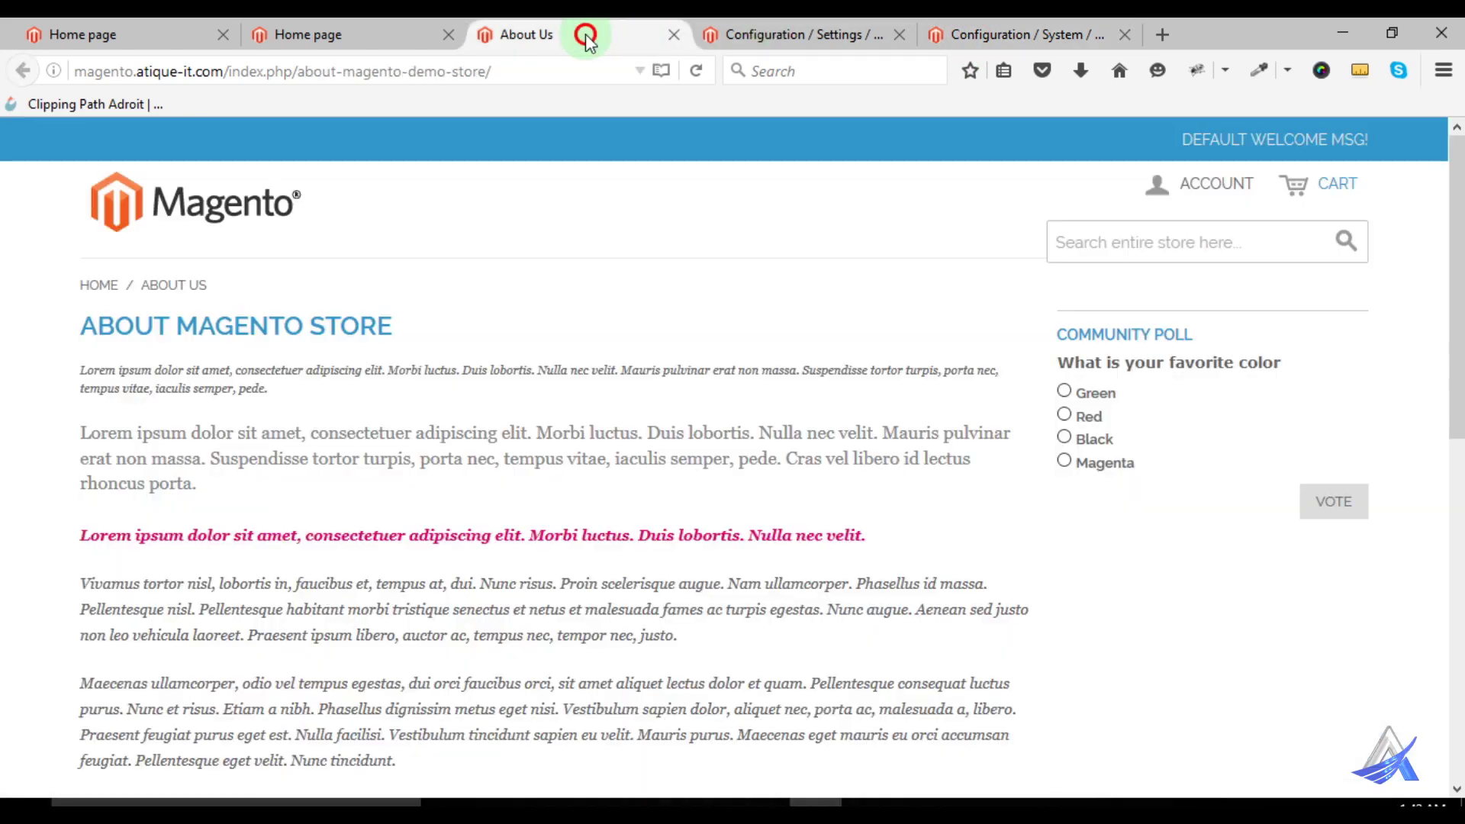
pyautogui.moveTo(1059, 333); pyautogui.dragTo(1199, 334)
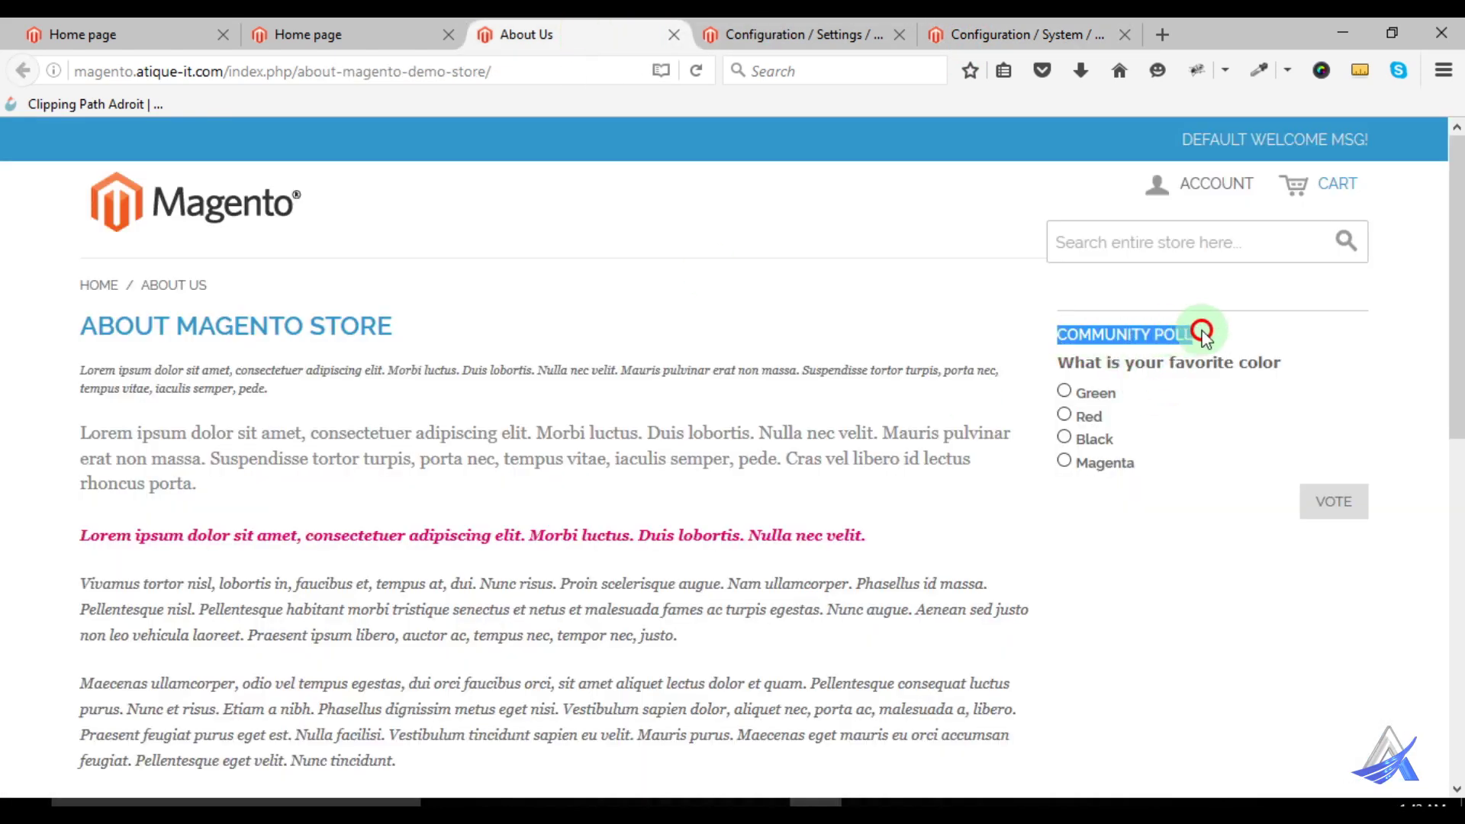
pyautogui.click(1025, 31)
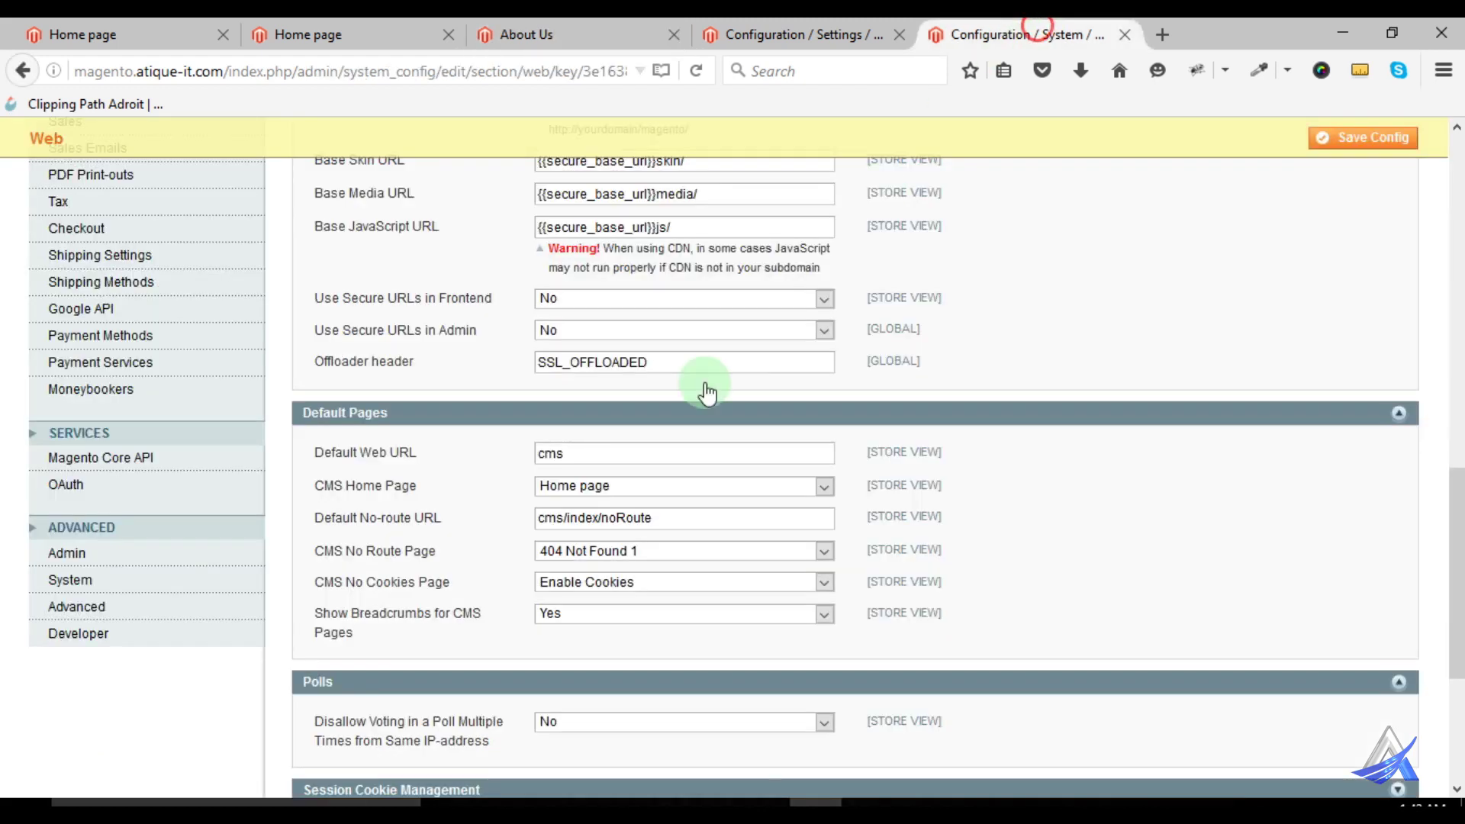
pyautogui.scroll(-3, 670, 462)
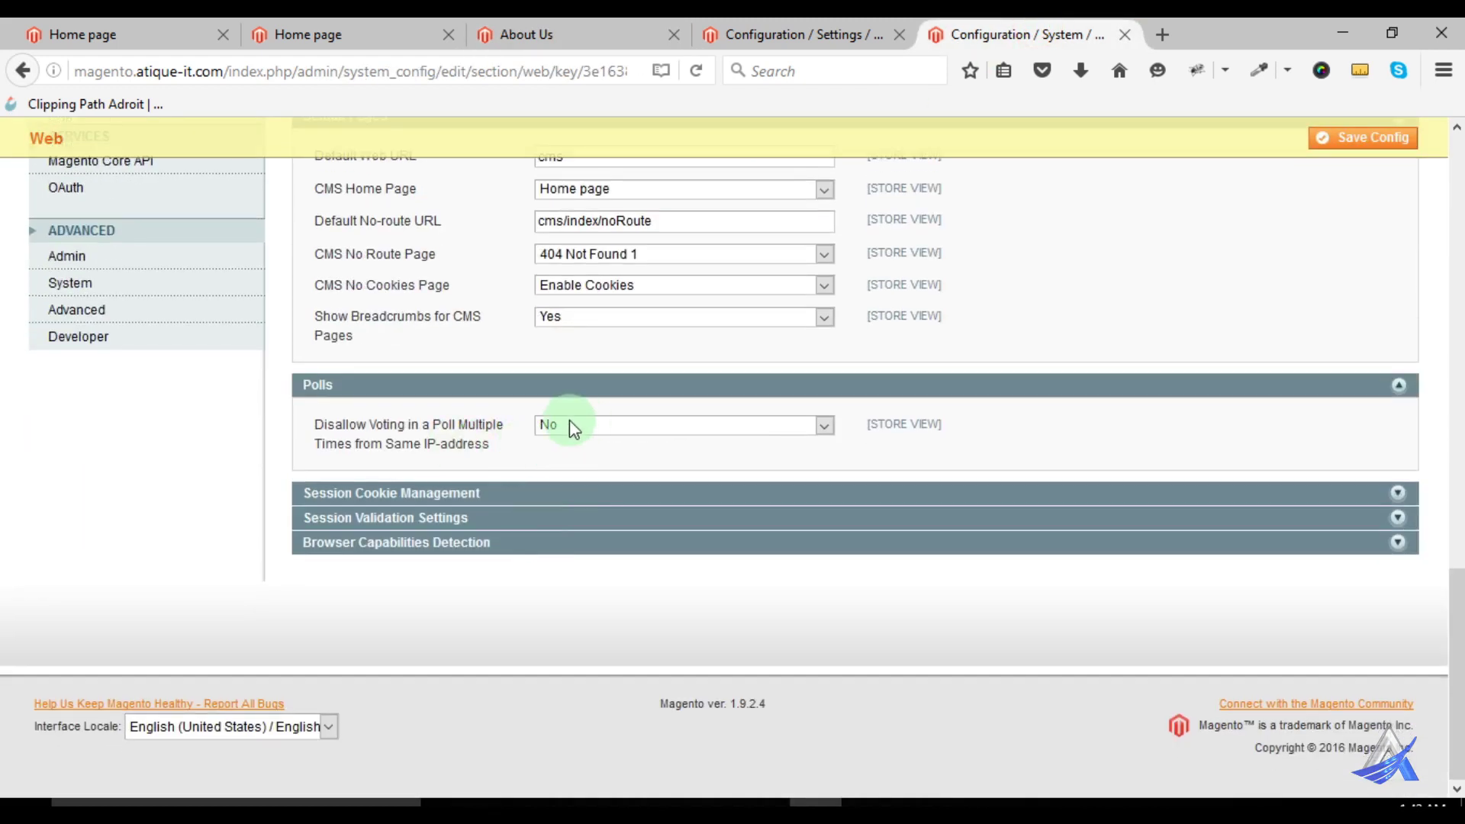
pyautogui.click(371, 494)
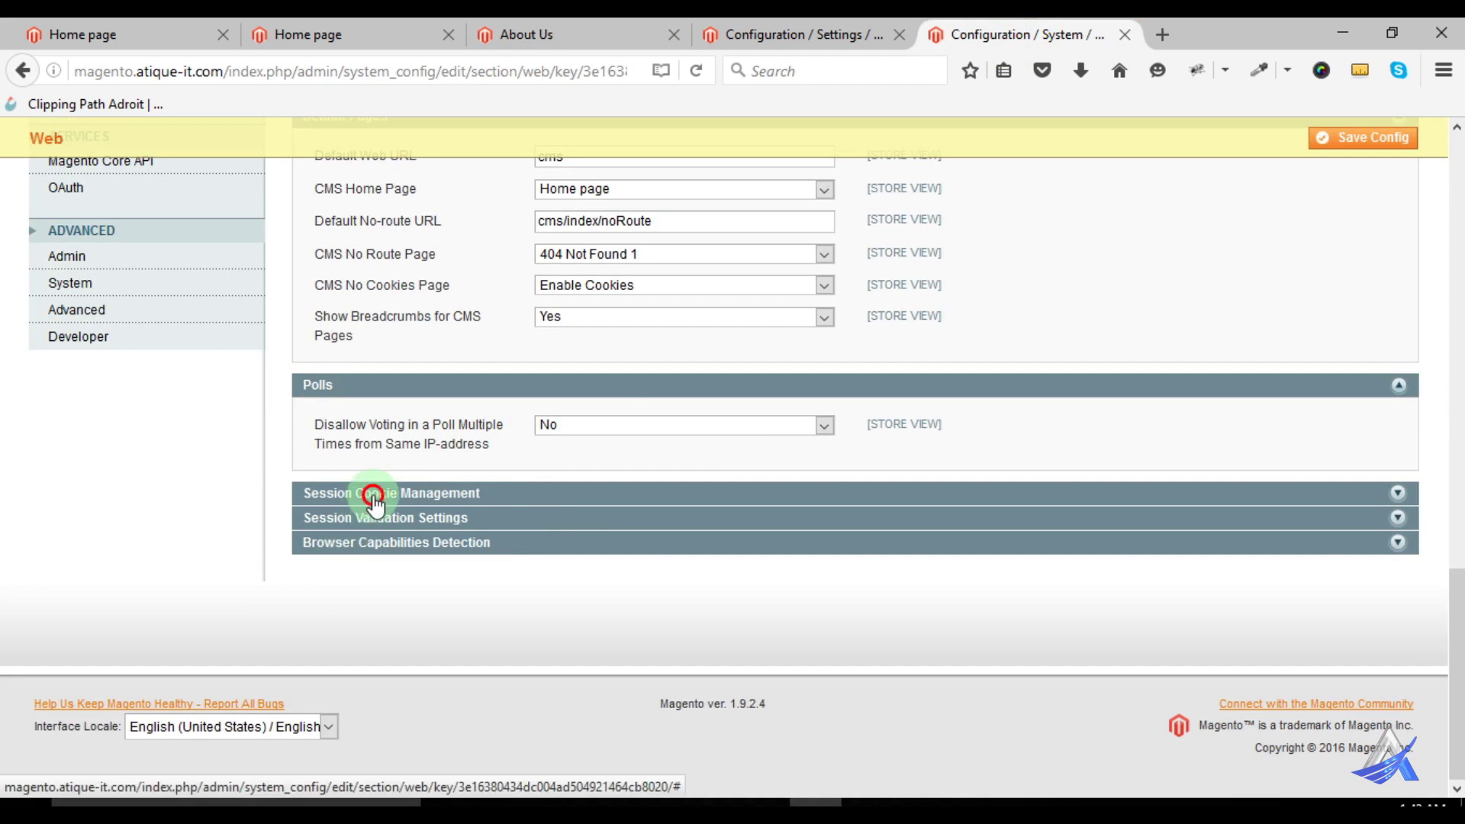
# Highlight Cookie Lifetime and its 3600 value against Magento 2, then expand Session Validation Settings
pyautogui.scroll(-3, 441, 575)
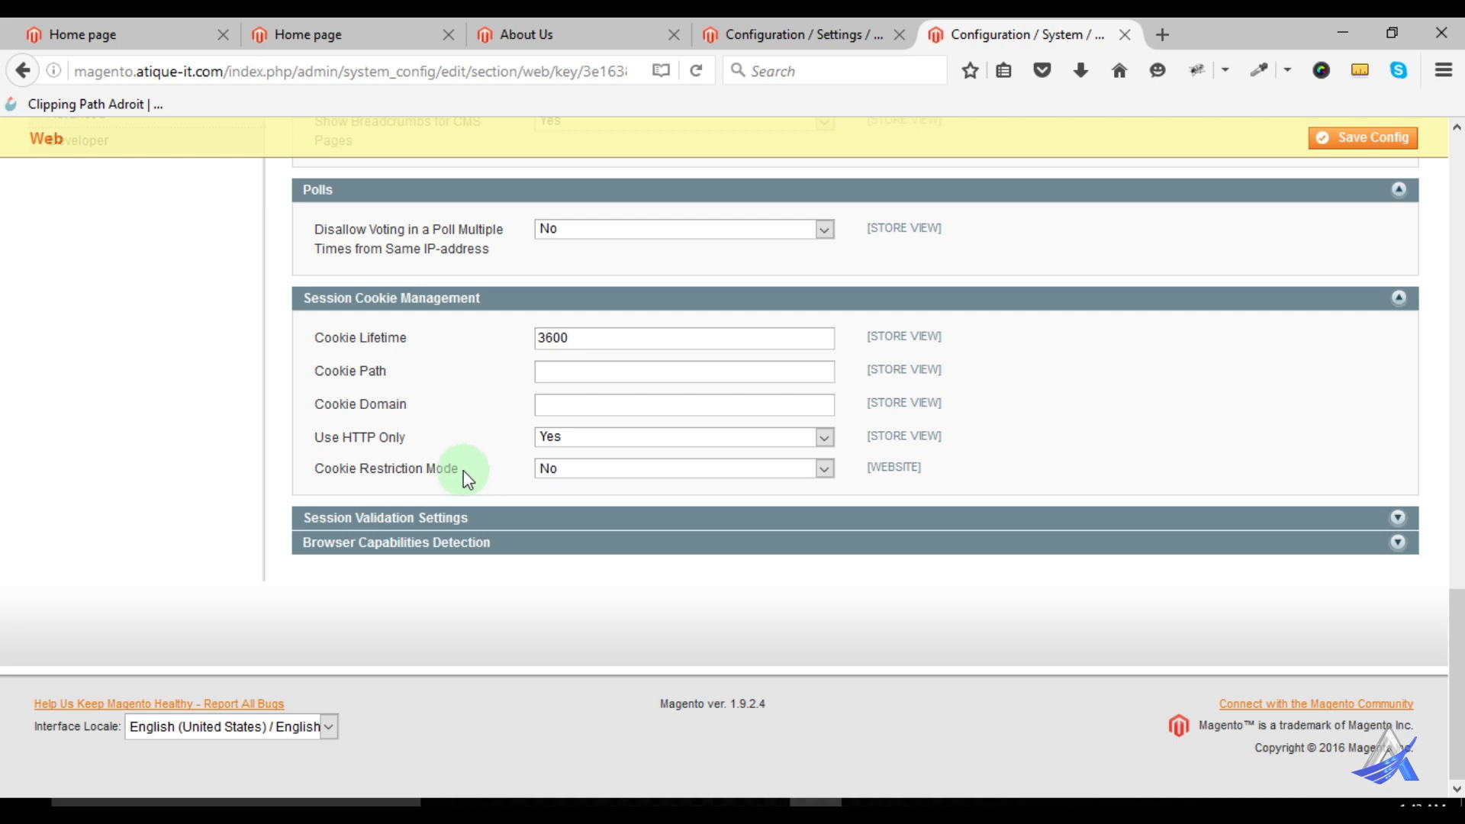
pyautogui.moveTo(359, 341); pyautogui.dragTo(405, 340)
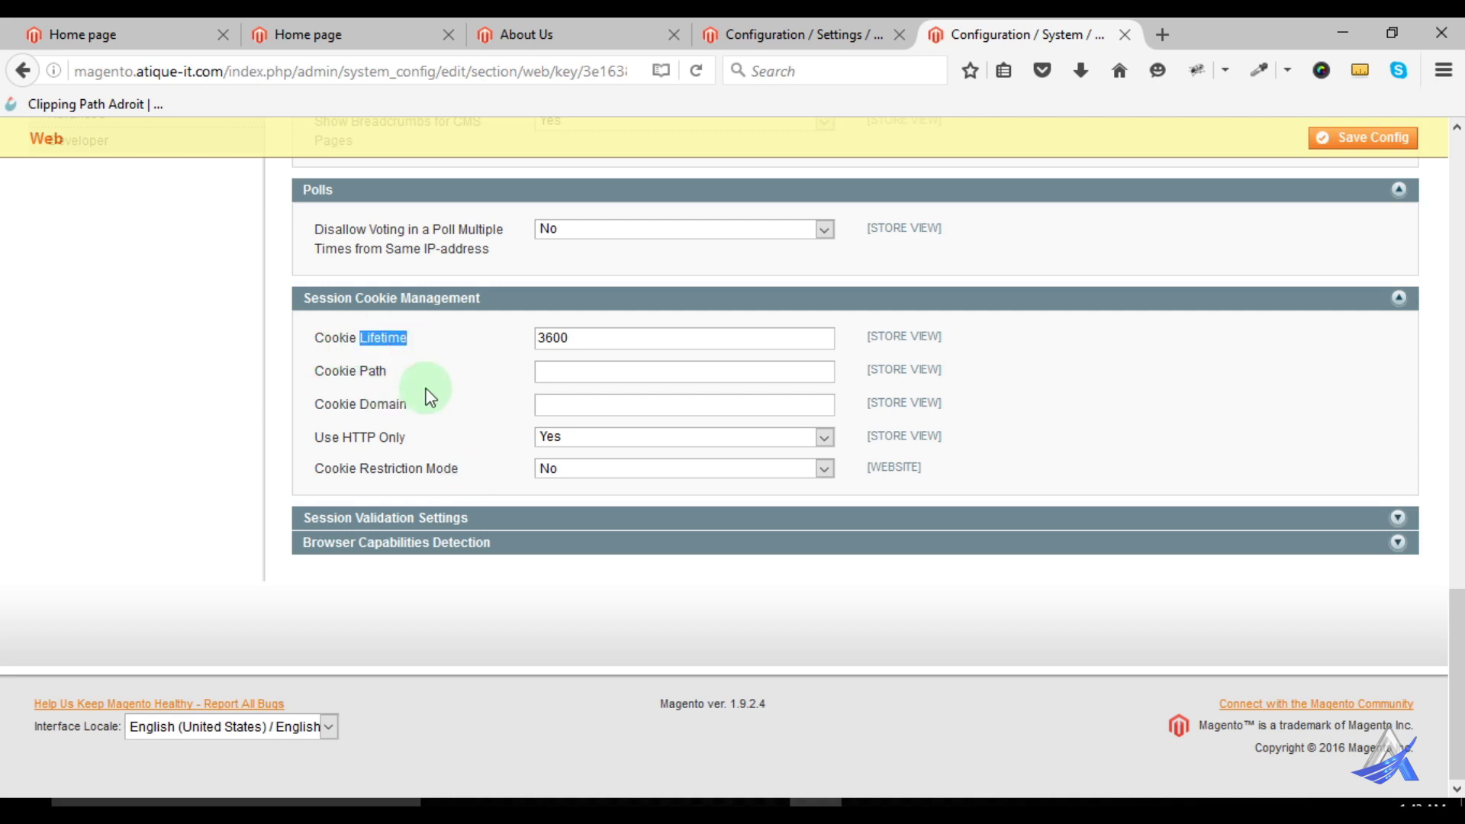
pyautogui.click(842, 35)
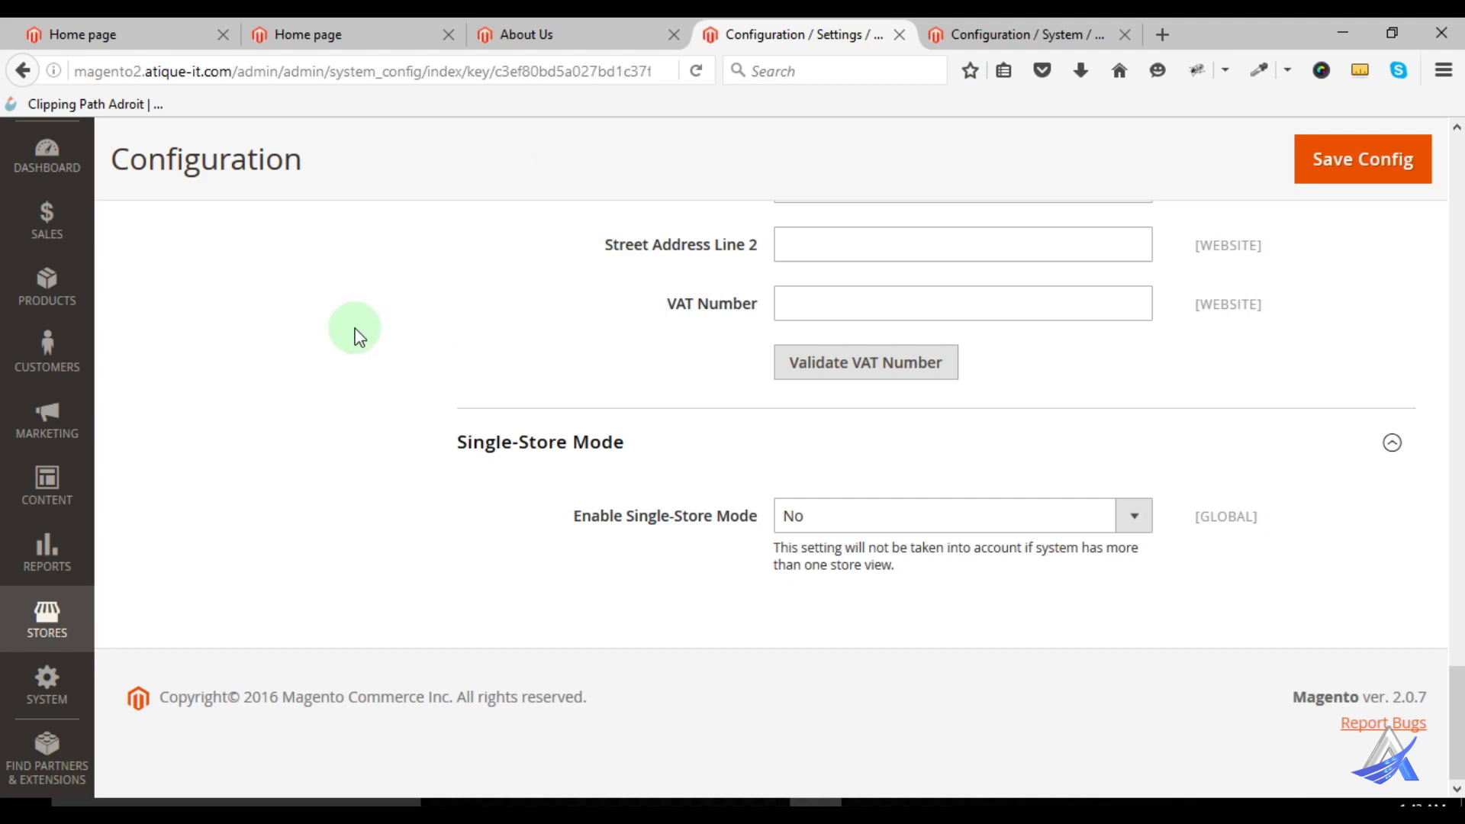
pyautogui.click(995, 35)
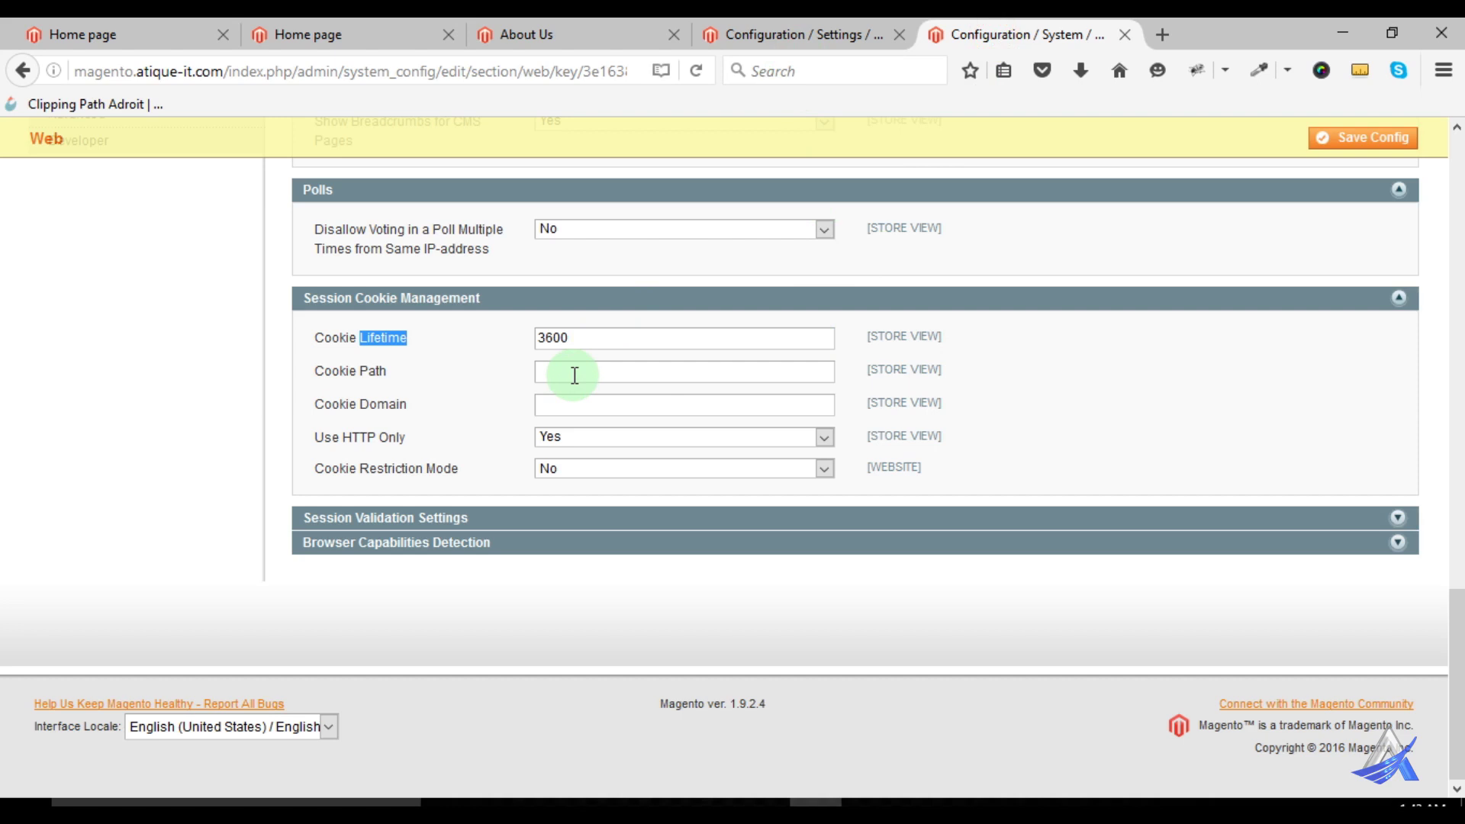
pyautogui.moveTo(539, 337); pyautogui.dragTo(596, 335)
pyautogui.click(405, 515)
# Expand Browser Capabilities Detection, then go to the Design configuration section
pyautogui.scroll(-3, 431, 576)
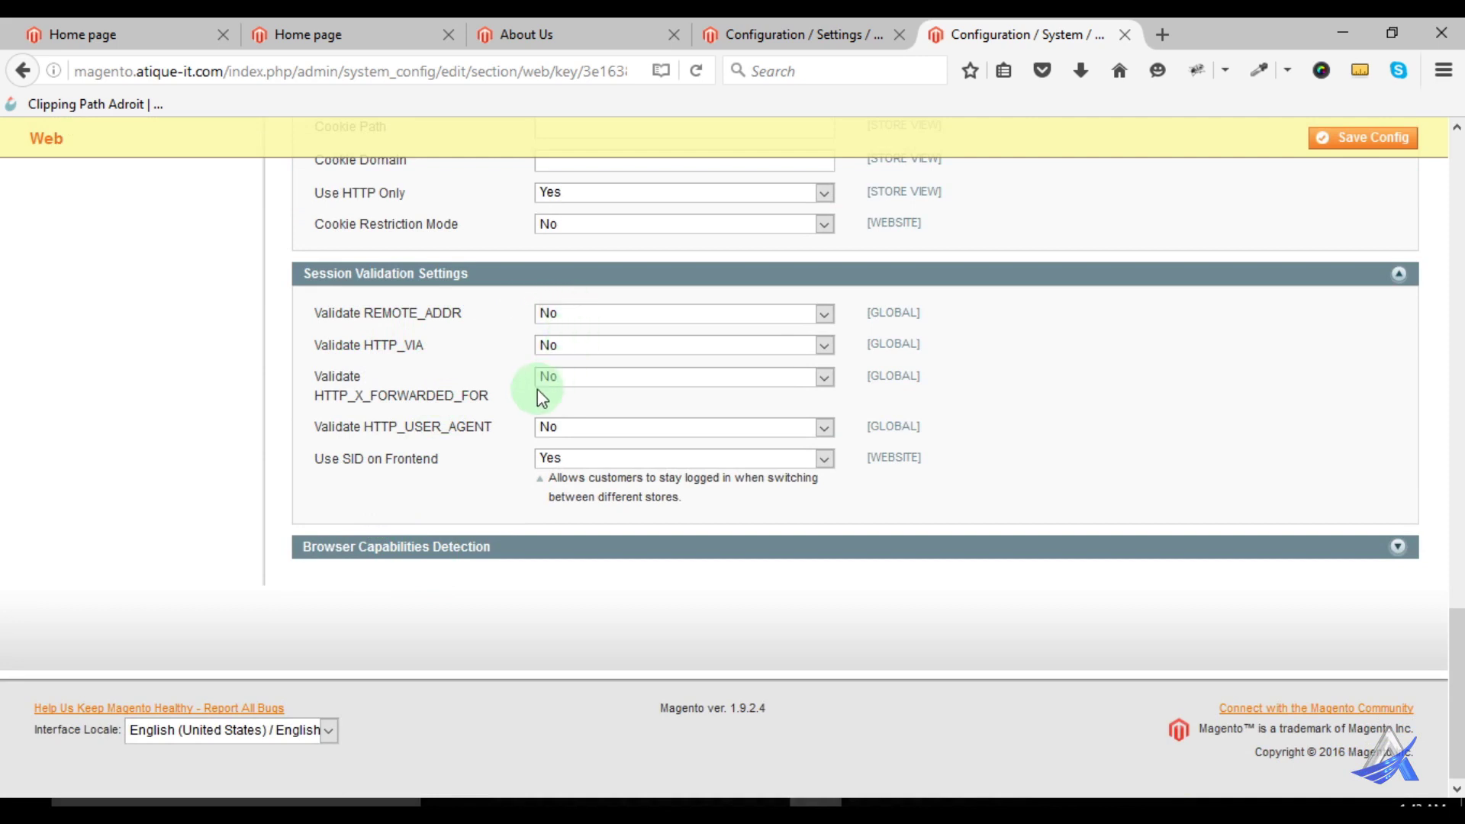
pyautogui.click(448, 557)
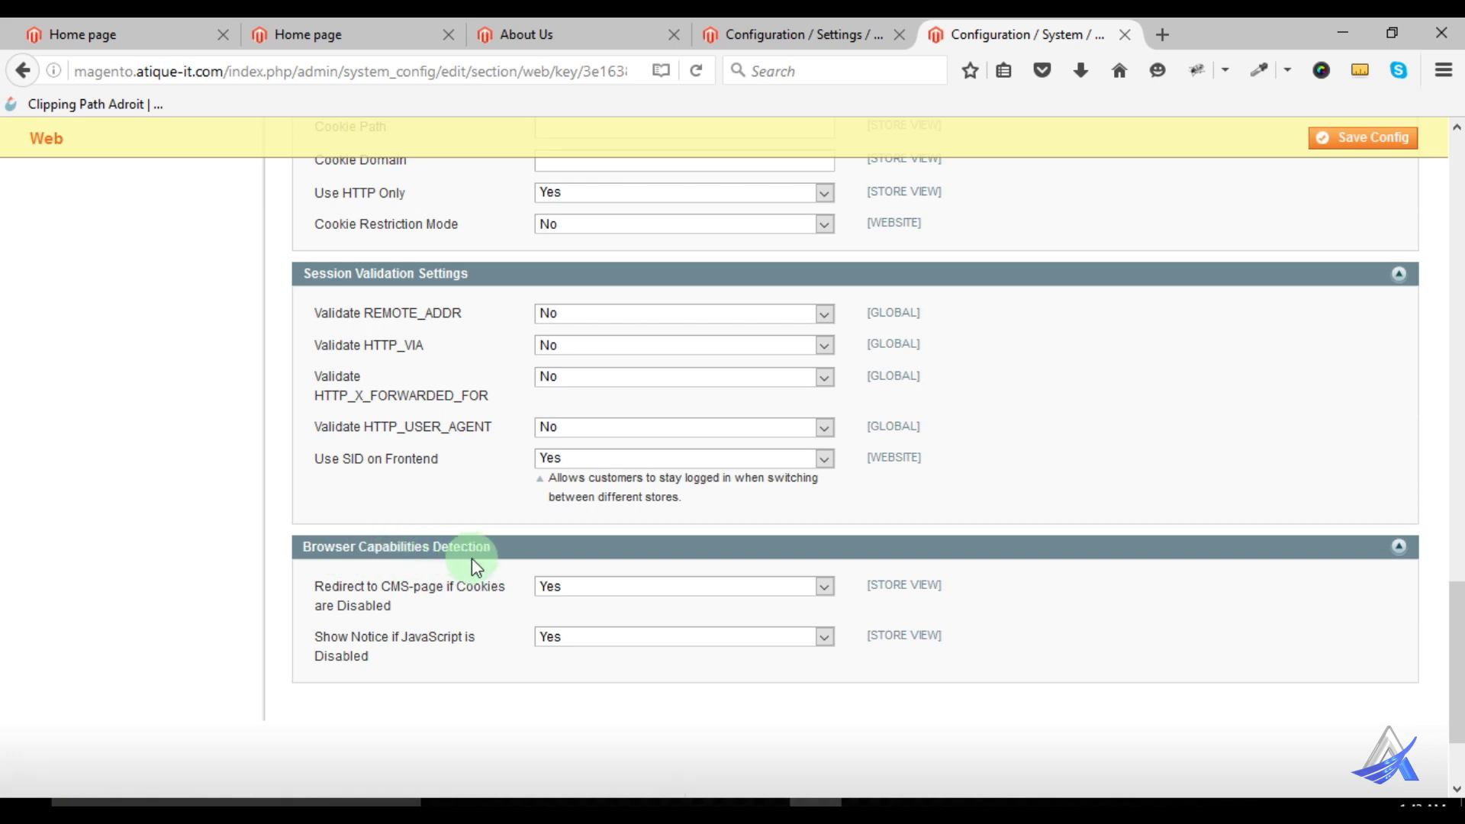
pyautogui.scroll(15, 474, 559)
pyautogui.scroll(10, 473, 558)
pyautogui.click(74, 518)
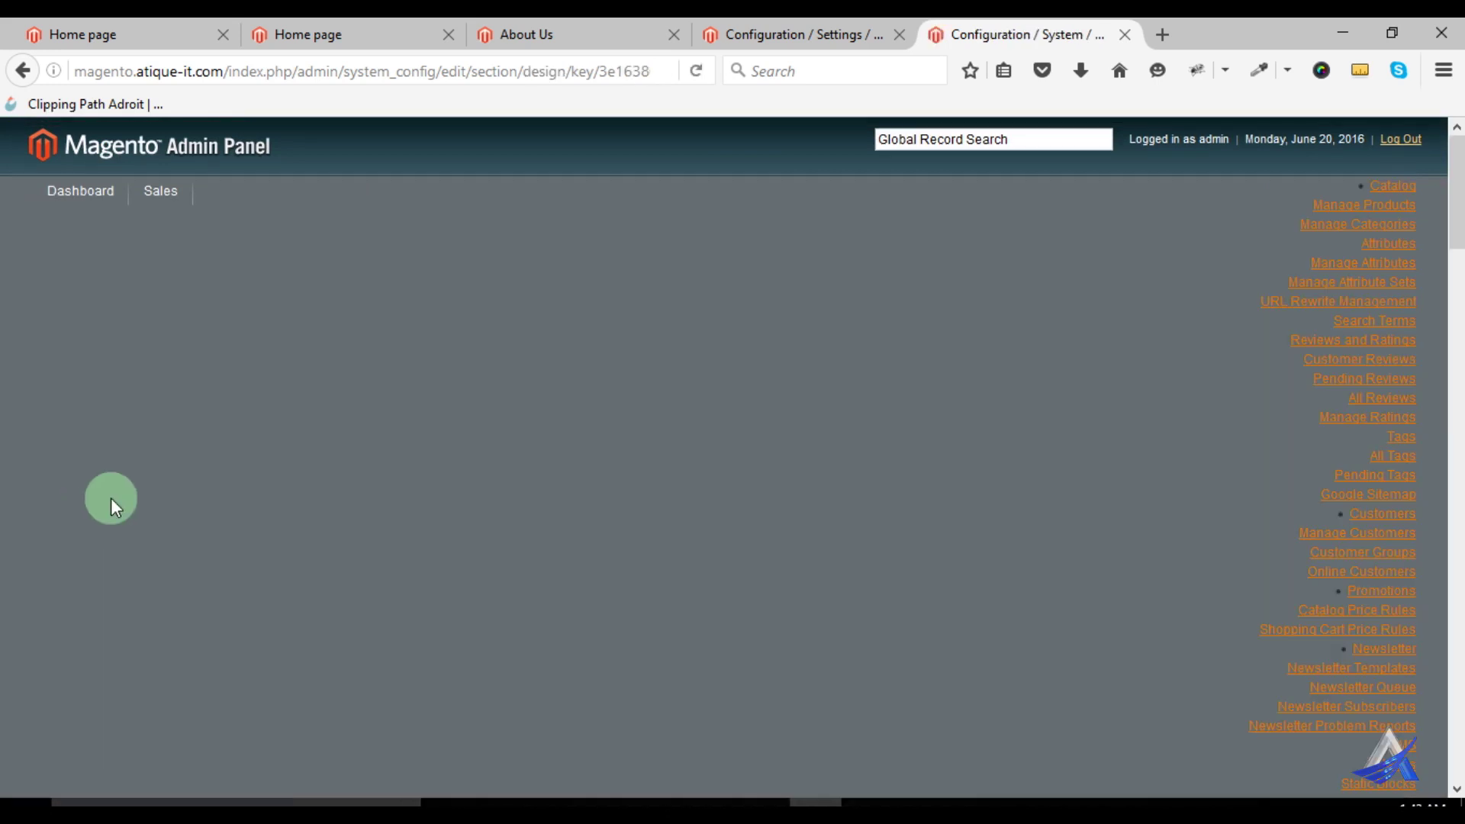
pyautogui.rightClick(648, 346)
# Reload the Design page and expand Package (current package rwd) and Themes
pyautogui.click(803, 368)
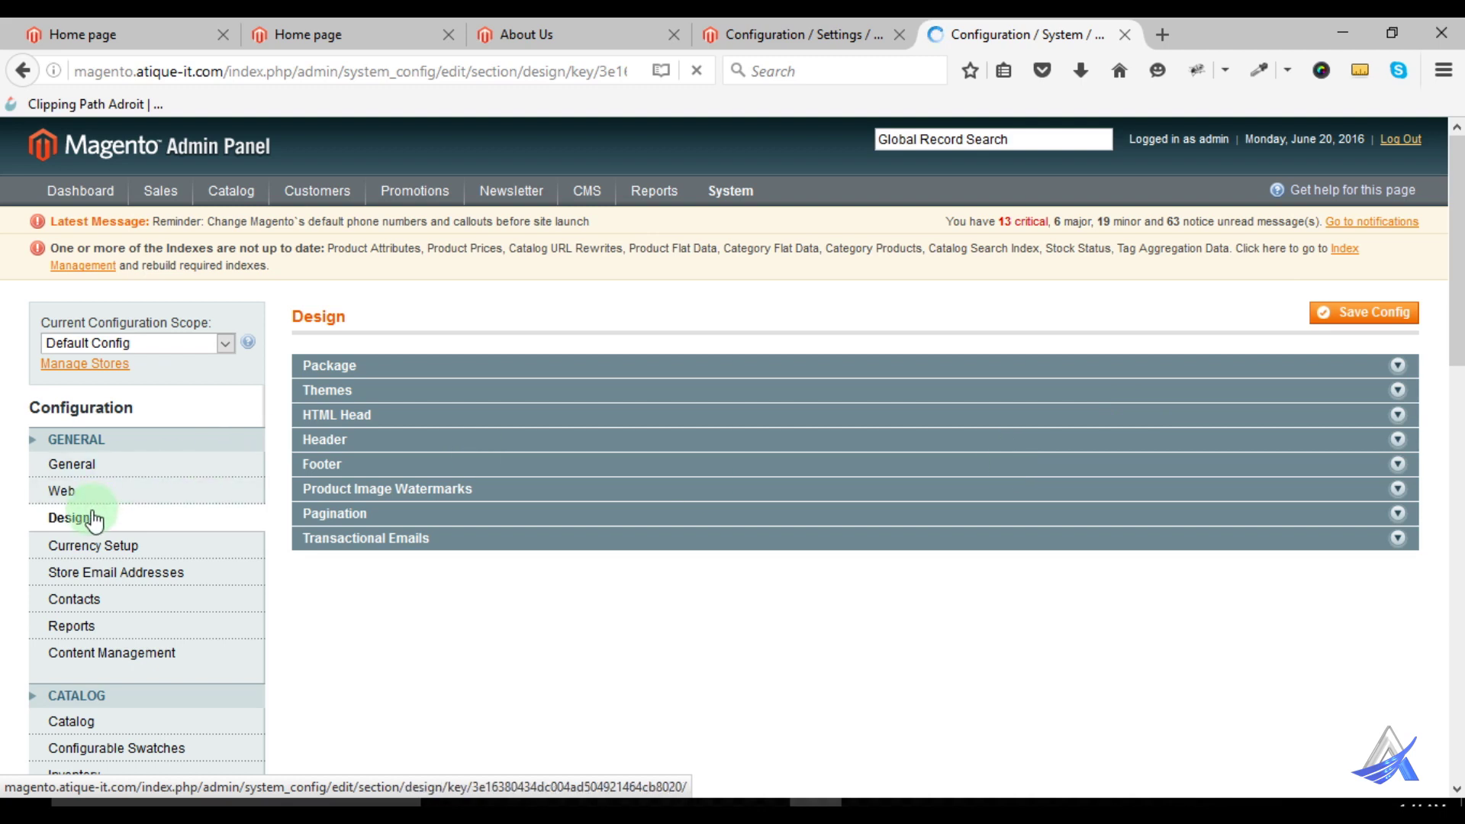
pyautogui.click(372, 366)
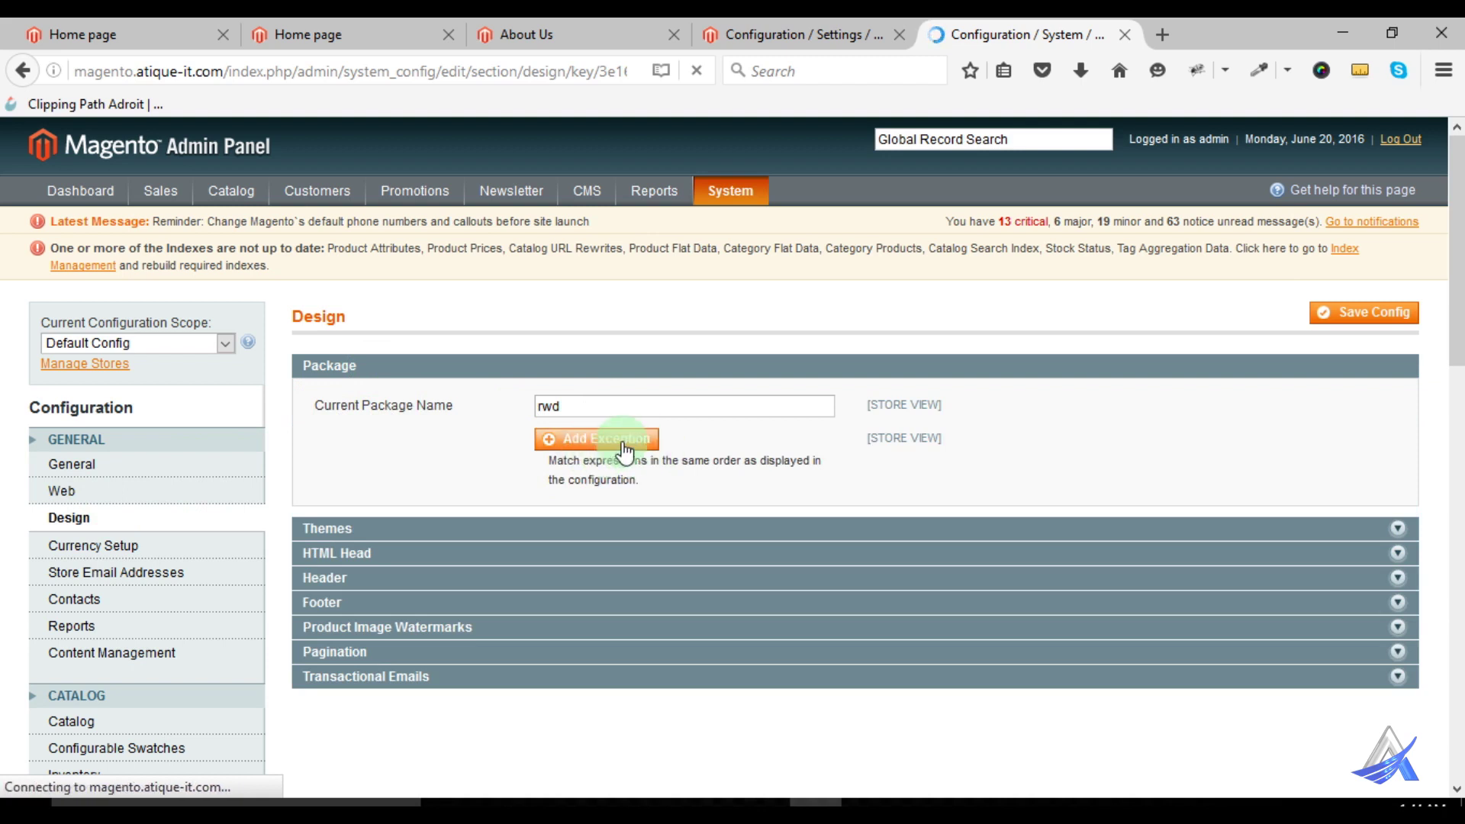
pyautogui.click(353, 526)
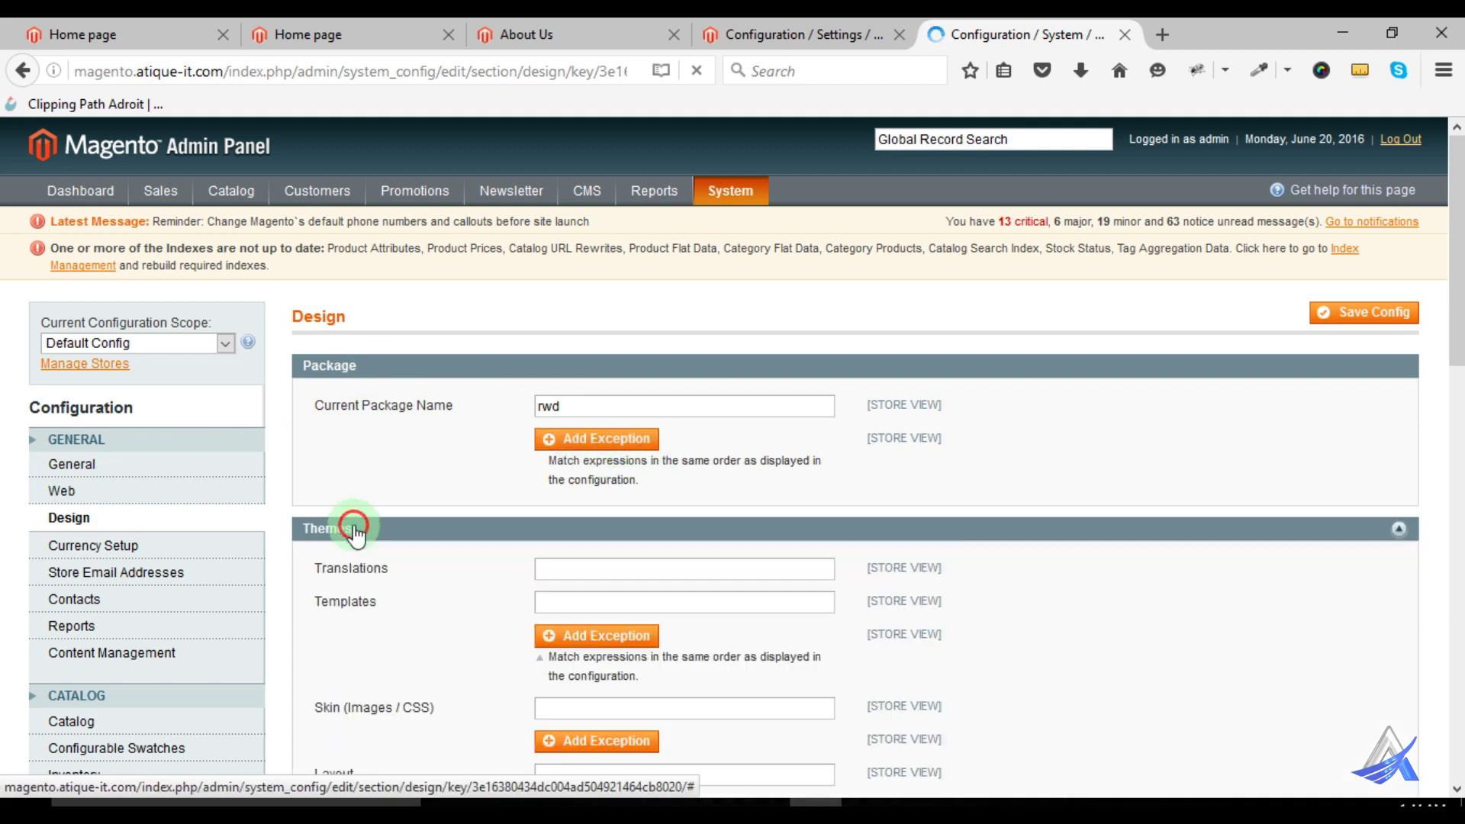
# View the Configuration Scope options without changing the scope
pyautogui.scroll(-5, 382, 523)
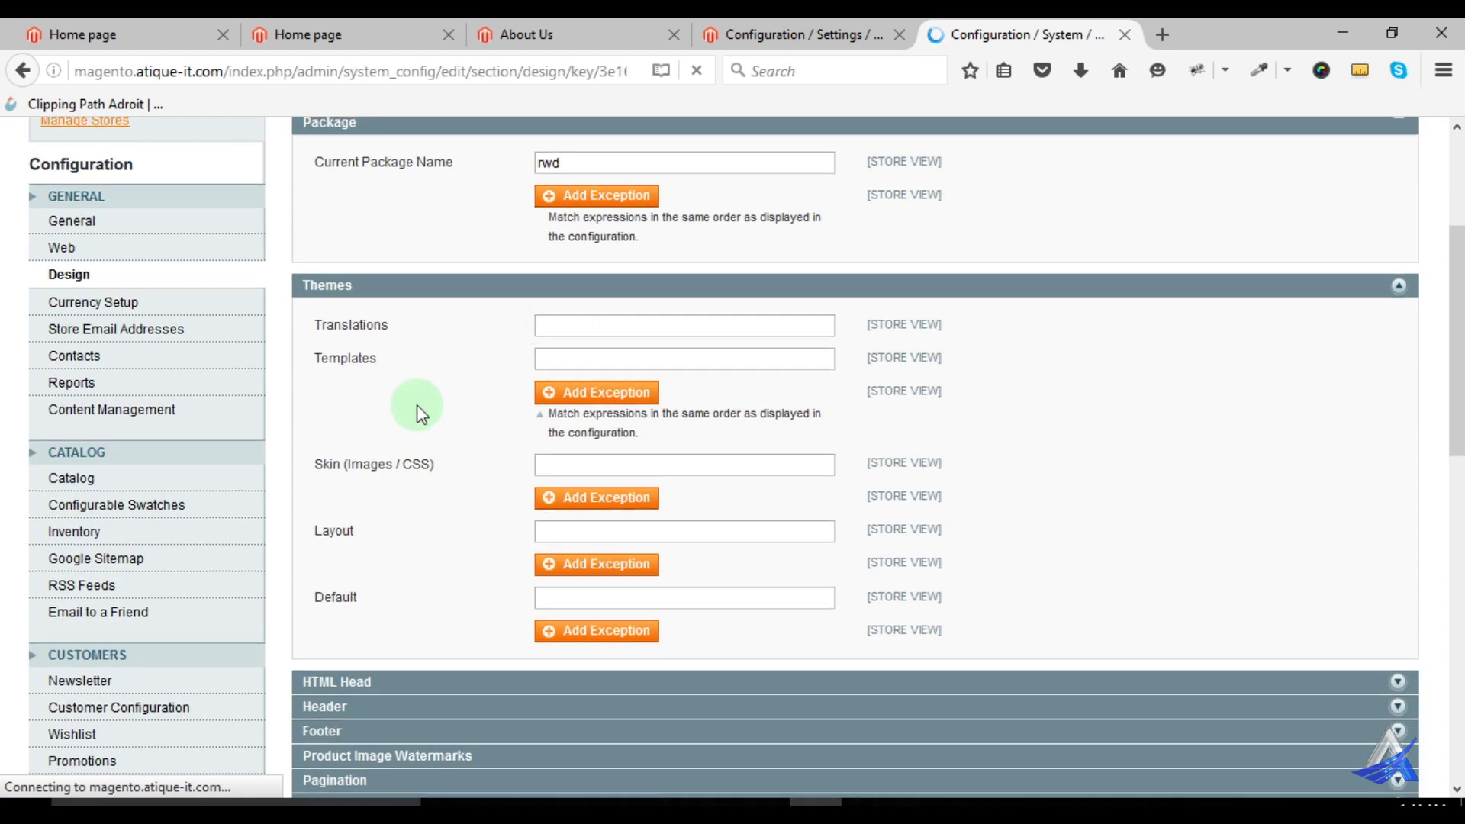
pyautogui.scroll(3, 417, 404)
pyautogui.click(162, 223)
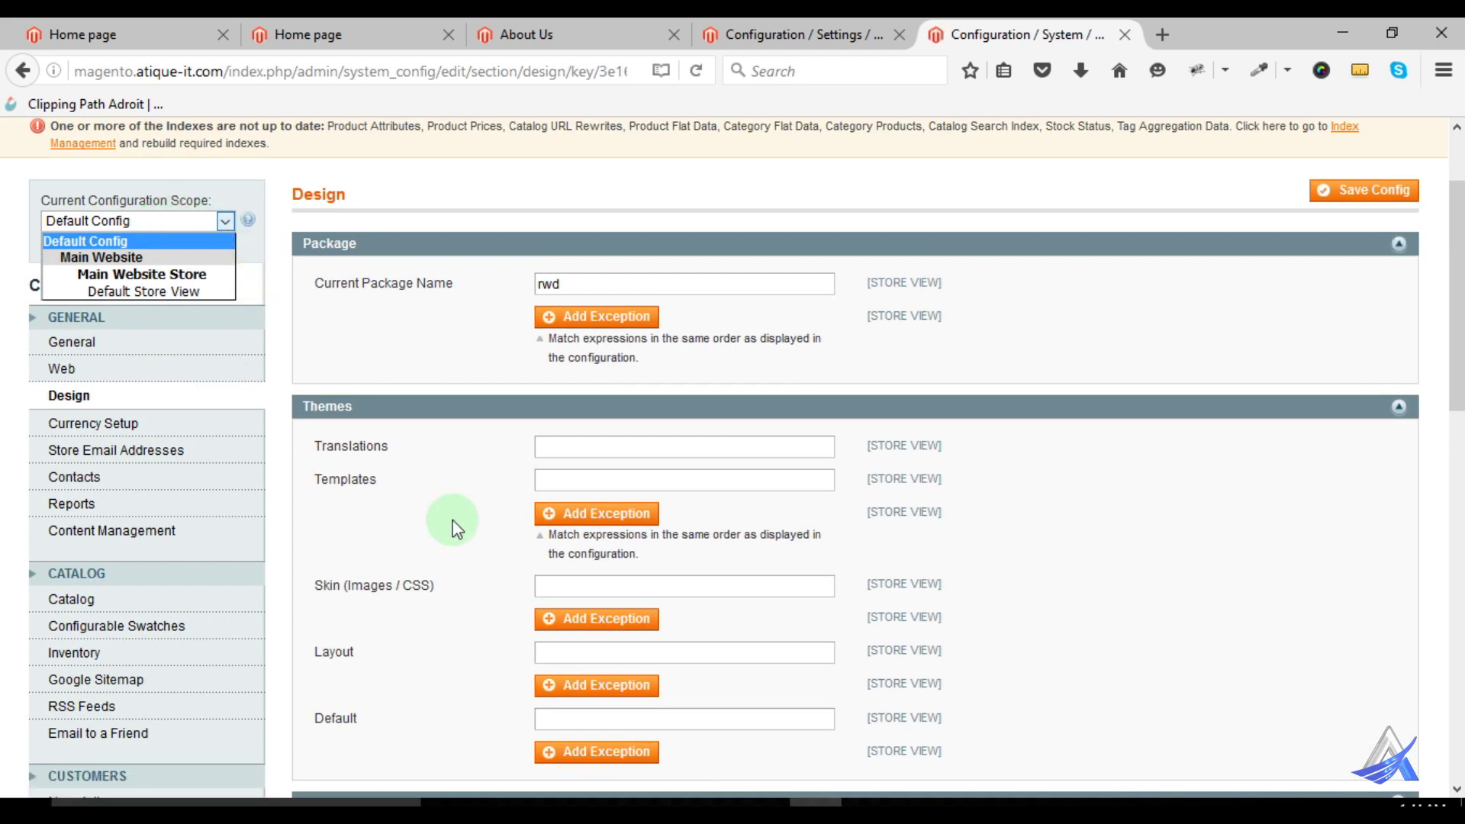
pyautogui.click(538, 447)
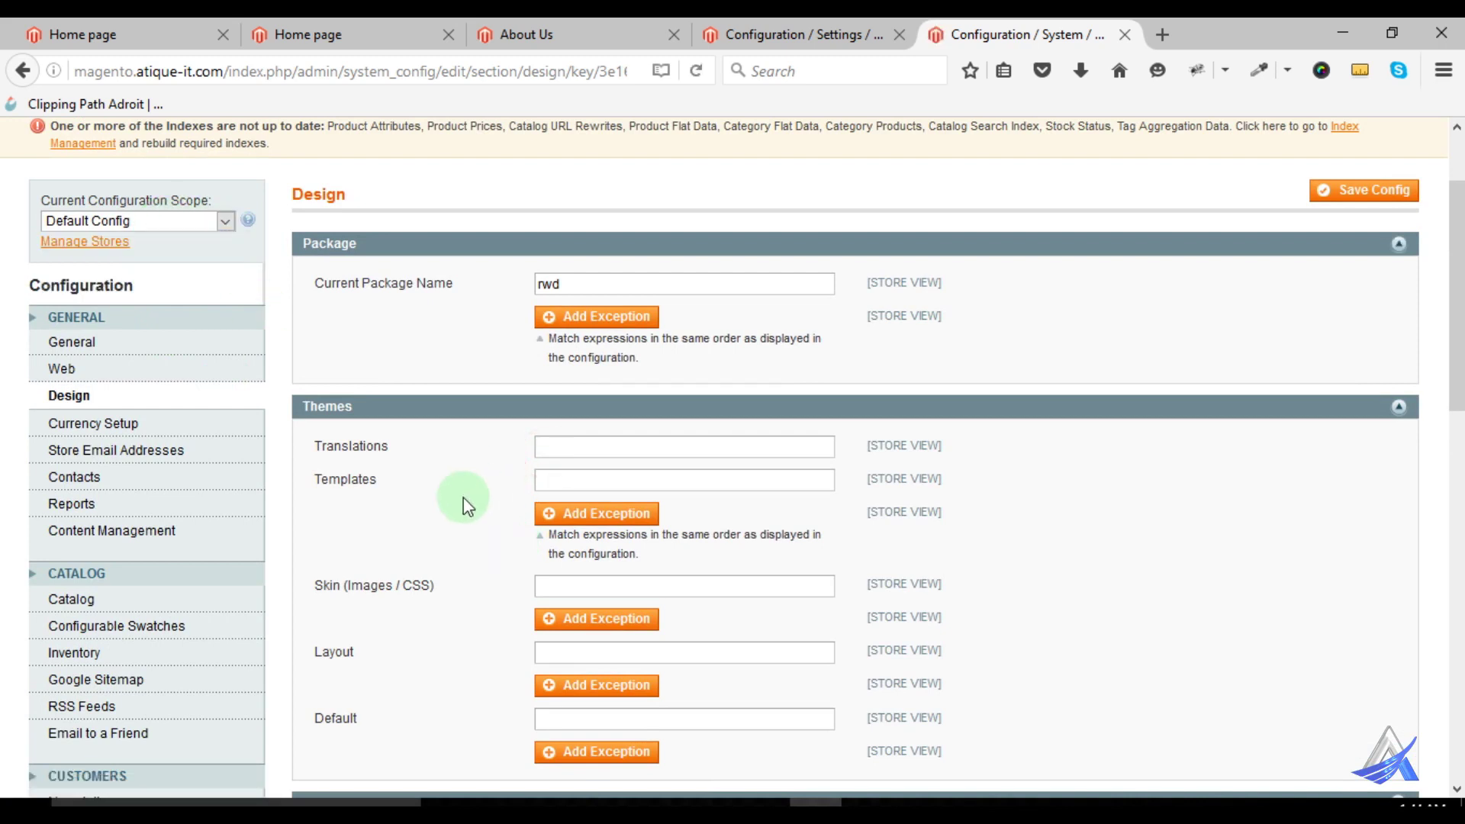
# Point out the Skin, Layout and Default theme fields, then expand HTML Head
pyautogui.scroll(-3, 463, 498)
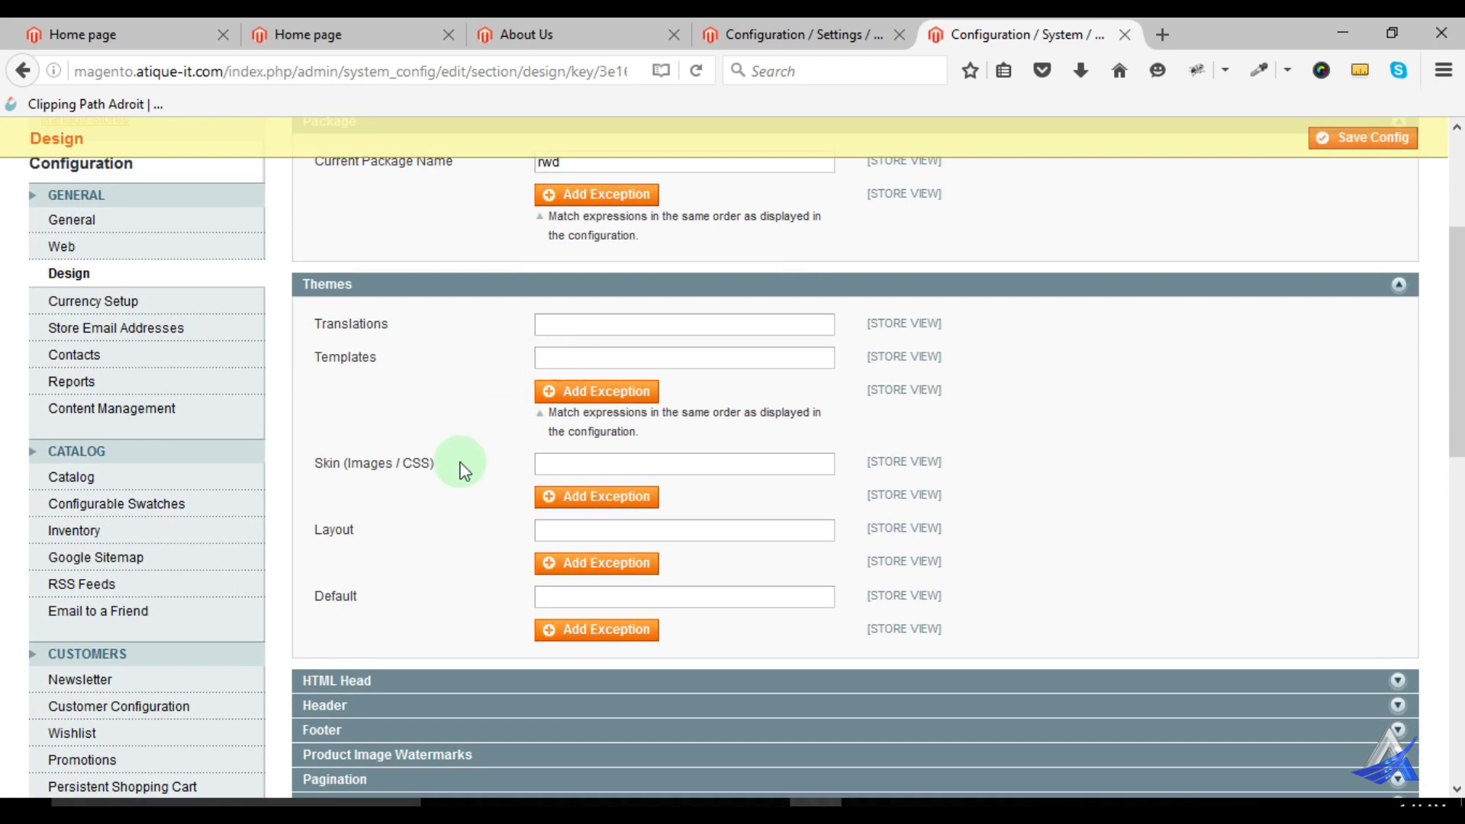
pyautogui.click(564, 470)
pyautogui.click(574, 534)
pyautogui.click(565, 597)
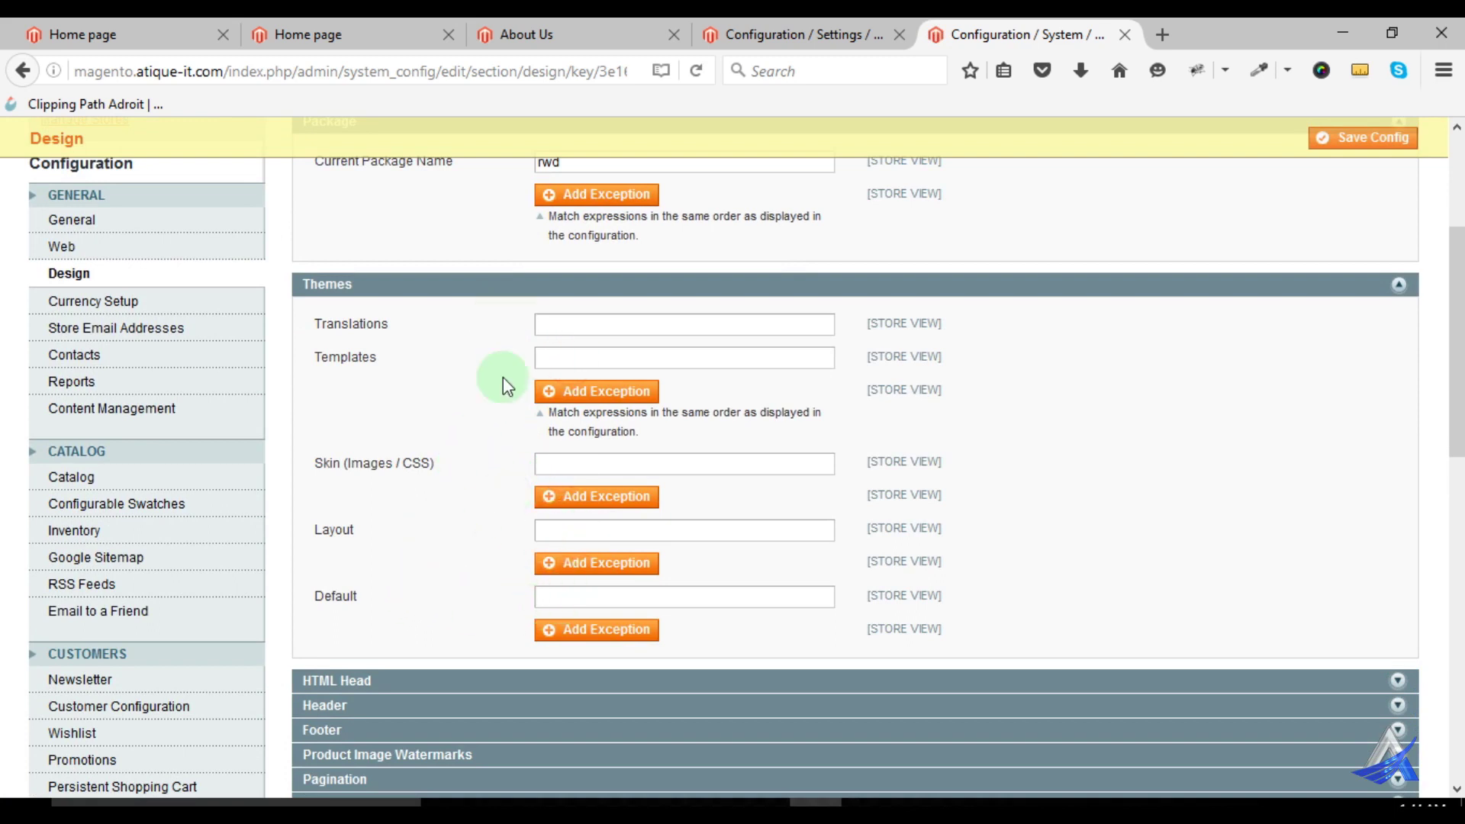
pyautogui.scroll(-8, 467, 556)
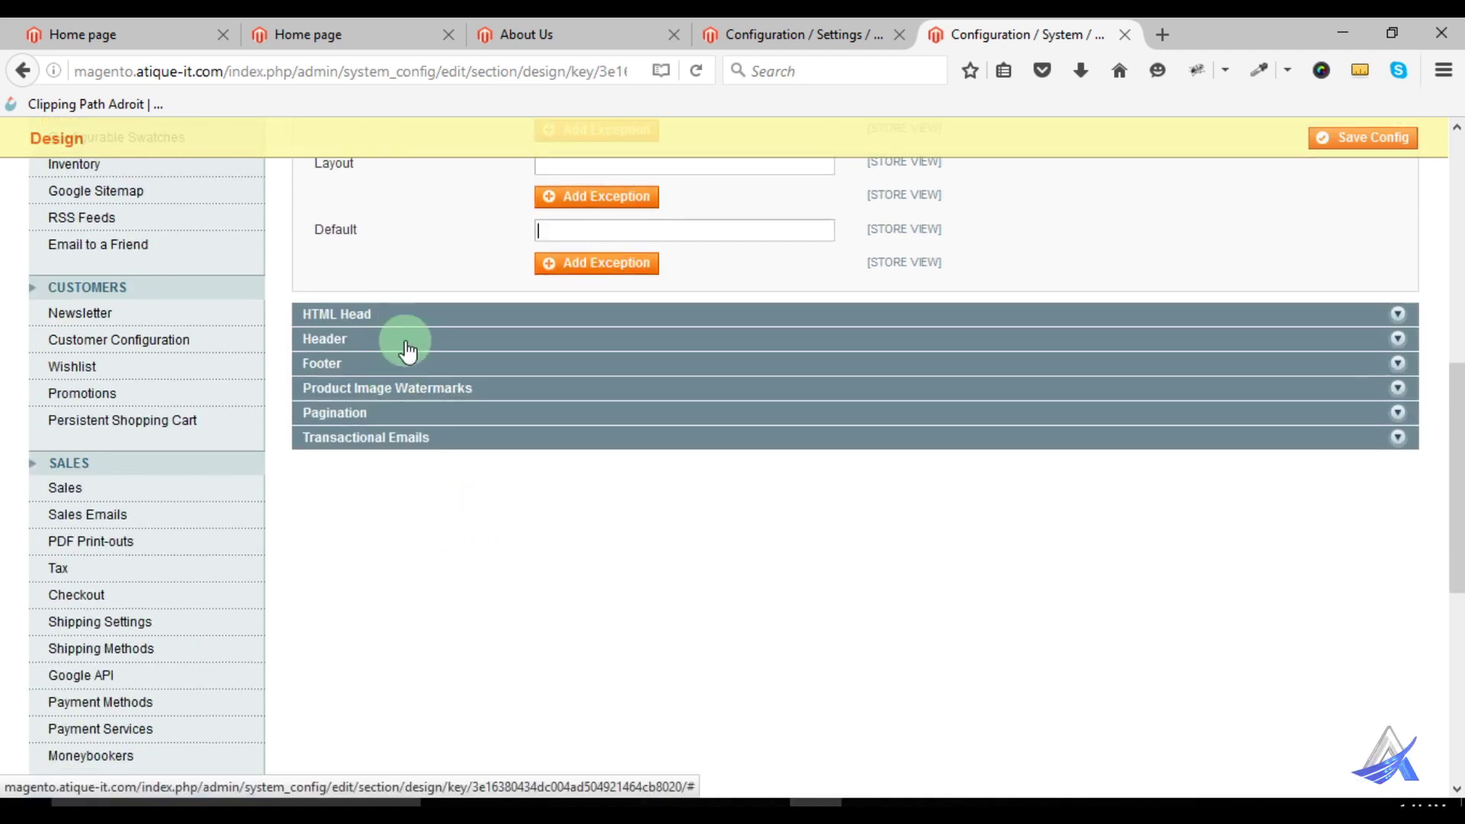
pyautogui.scroll(5, 409, 351)
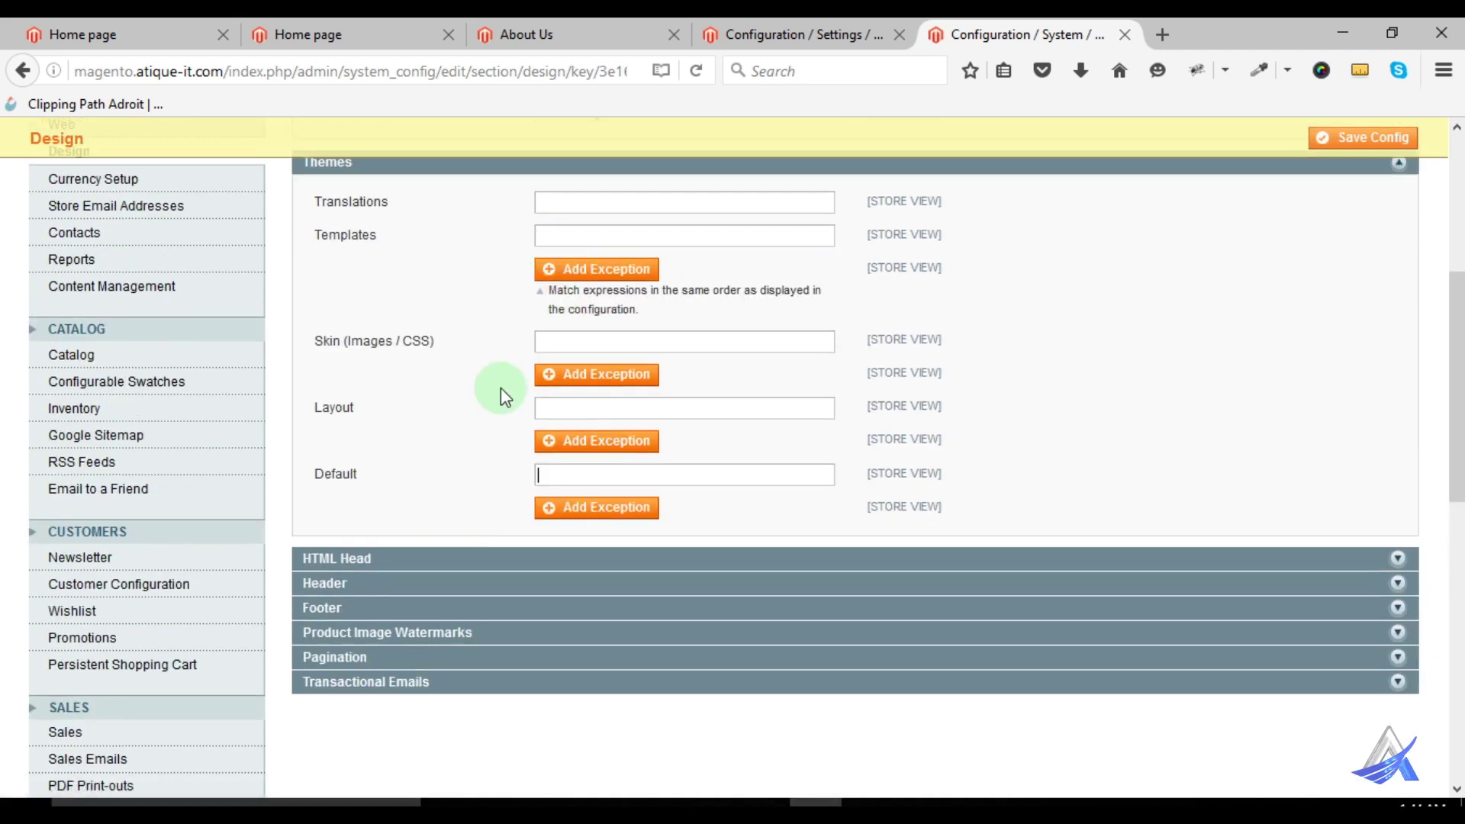
pyautogui.click(392, 559)
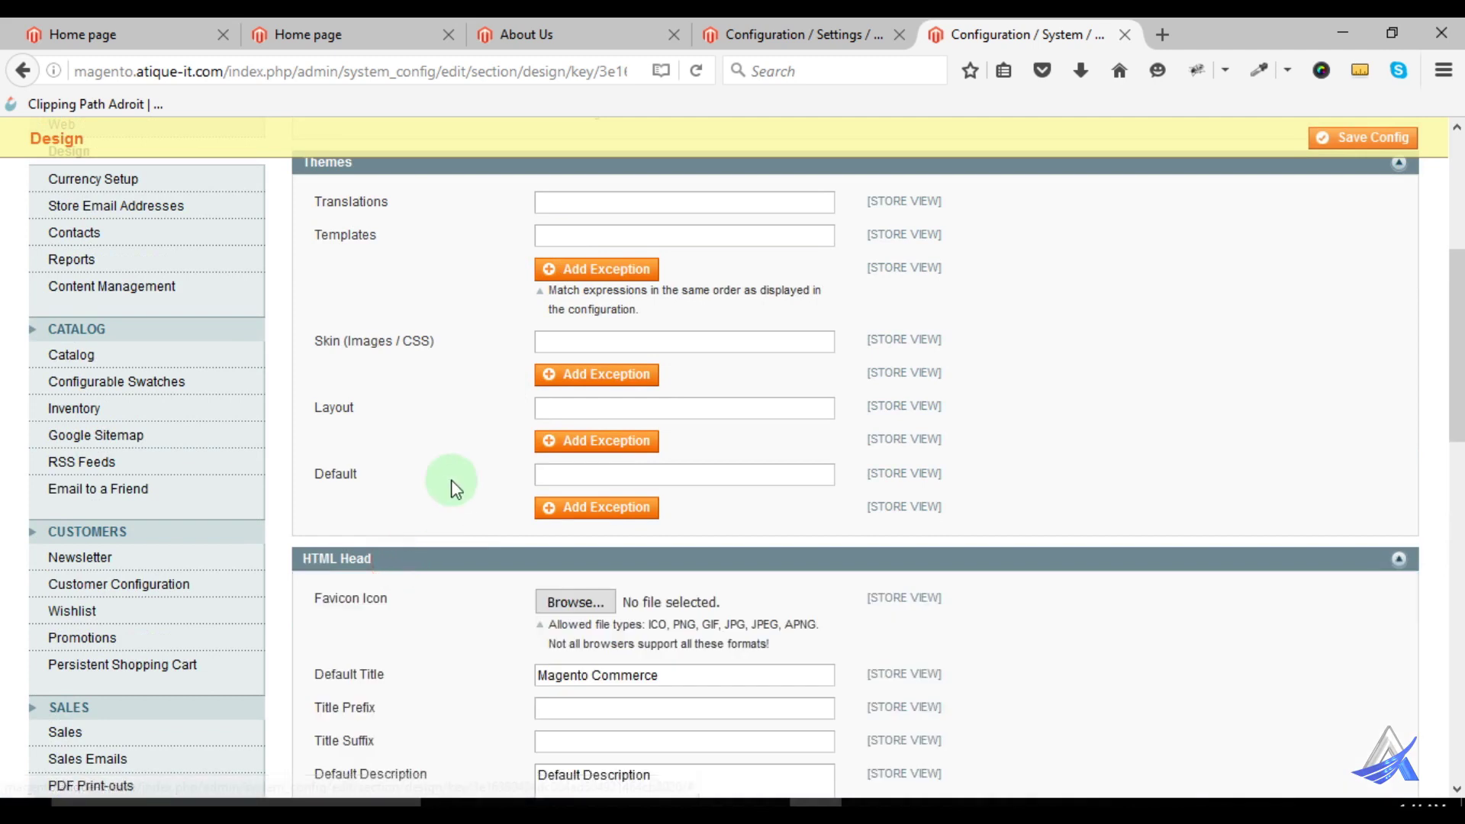
pyautogui.scroll(-5, 455, 489)
pyautogui.scroll(-3, 452, 485)
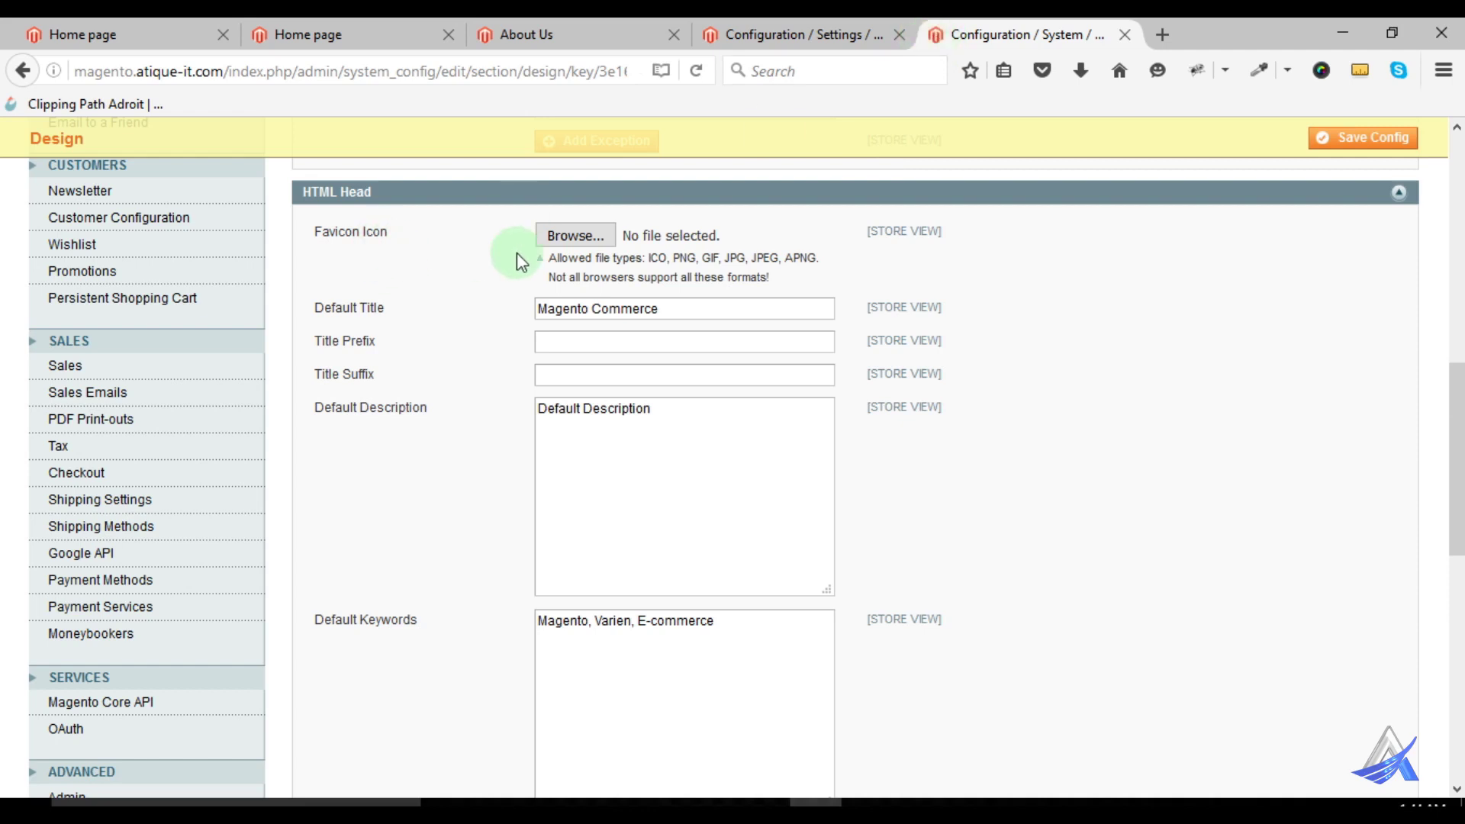
pyautogui.click(588, 242)
pyautogui.moveTo(671, 308); pyautogui.dragTo(491, 305)
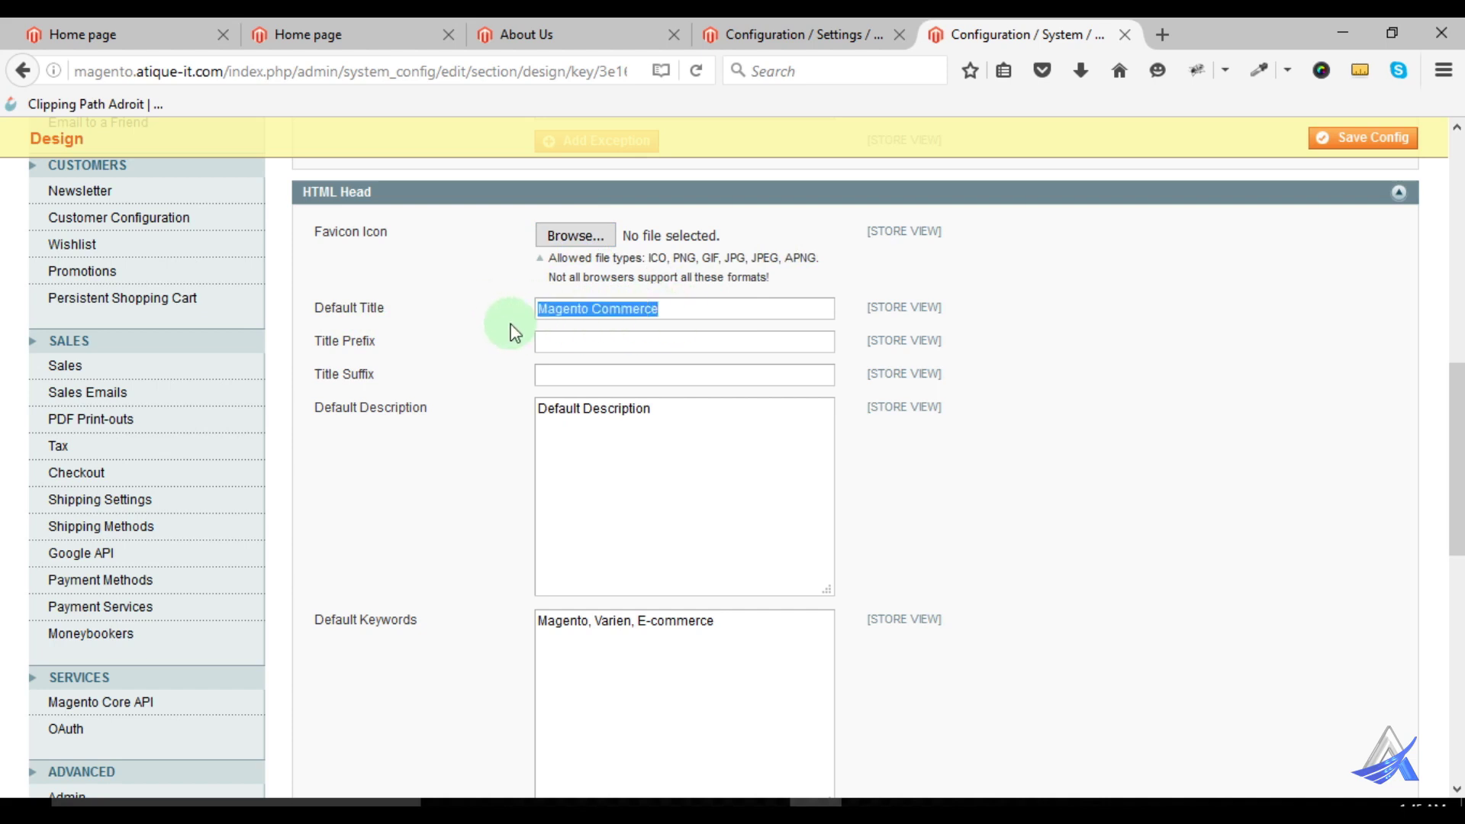
pyautogui.click(549, 344)
pyautogui.click(556, 374)
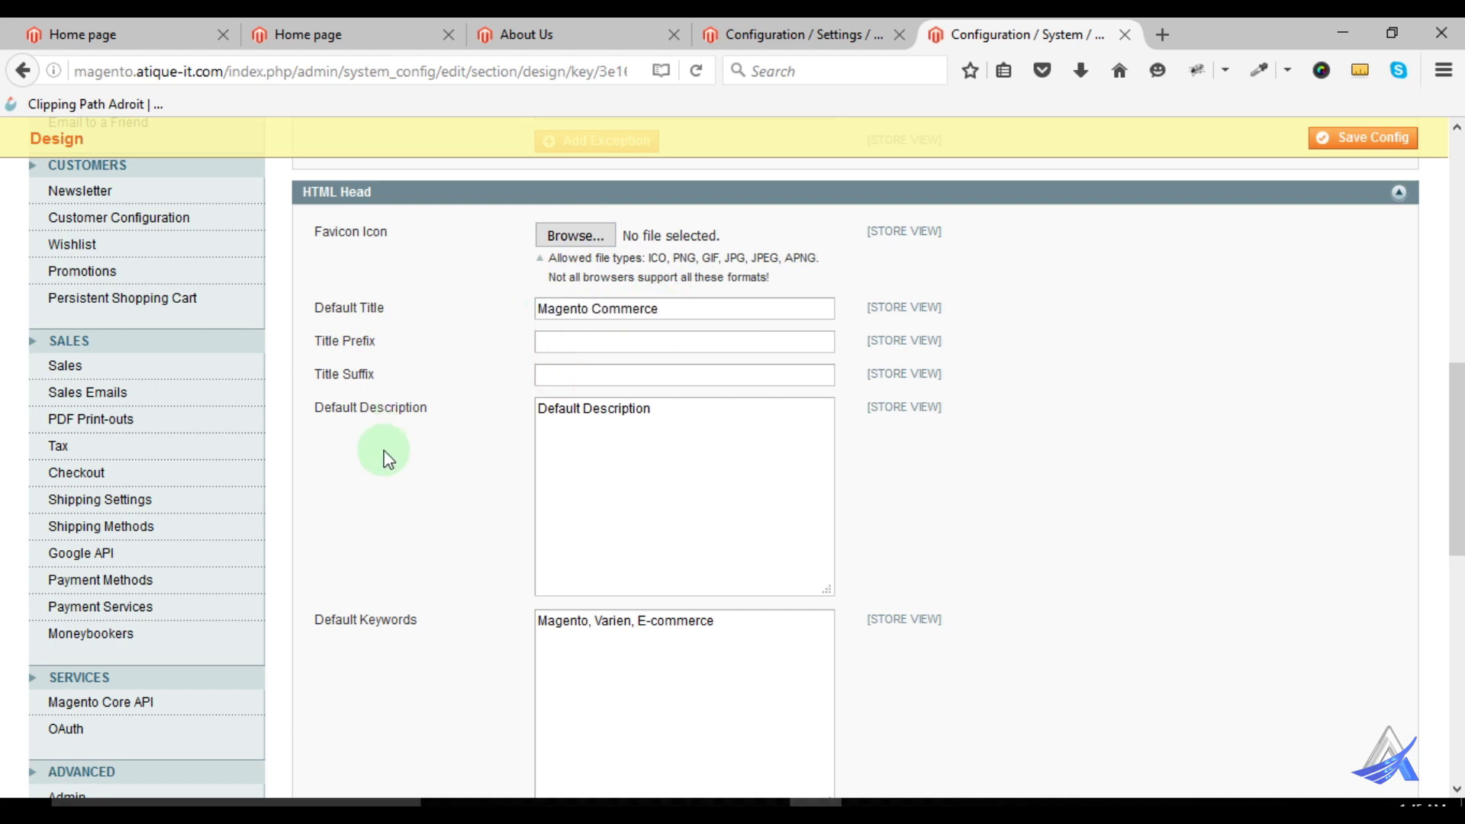
pyautogui.scroll(-3, 408, 412)
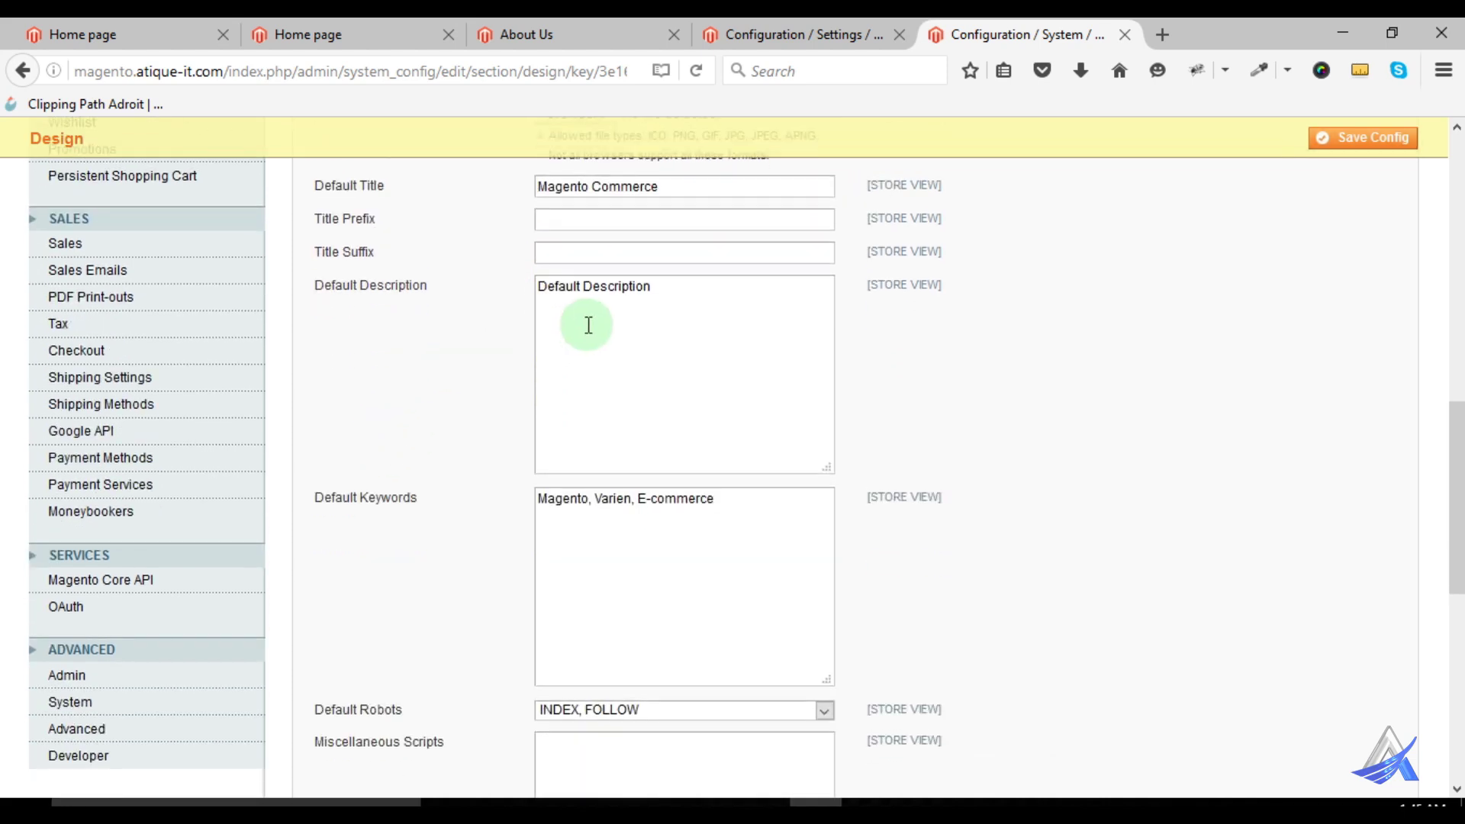
pyautogui.moveTo(547, 288); pyautogui.dragTo(720, 294)
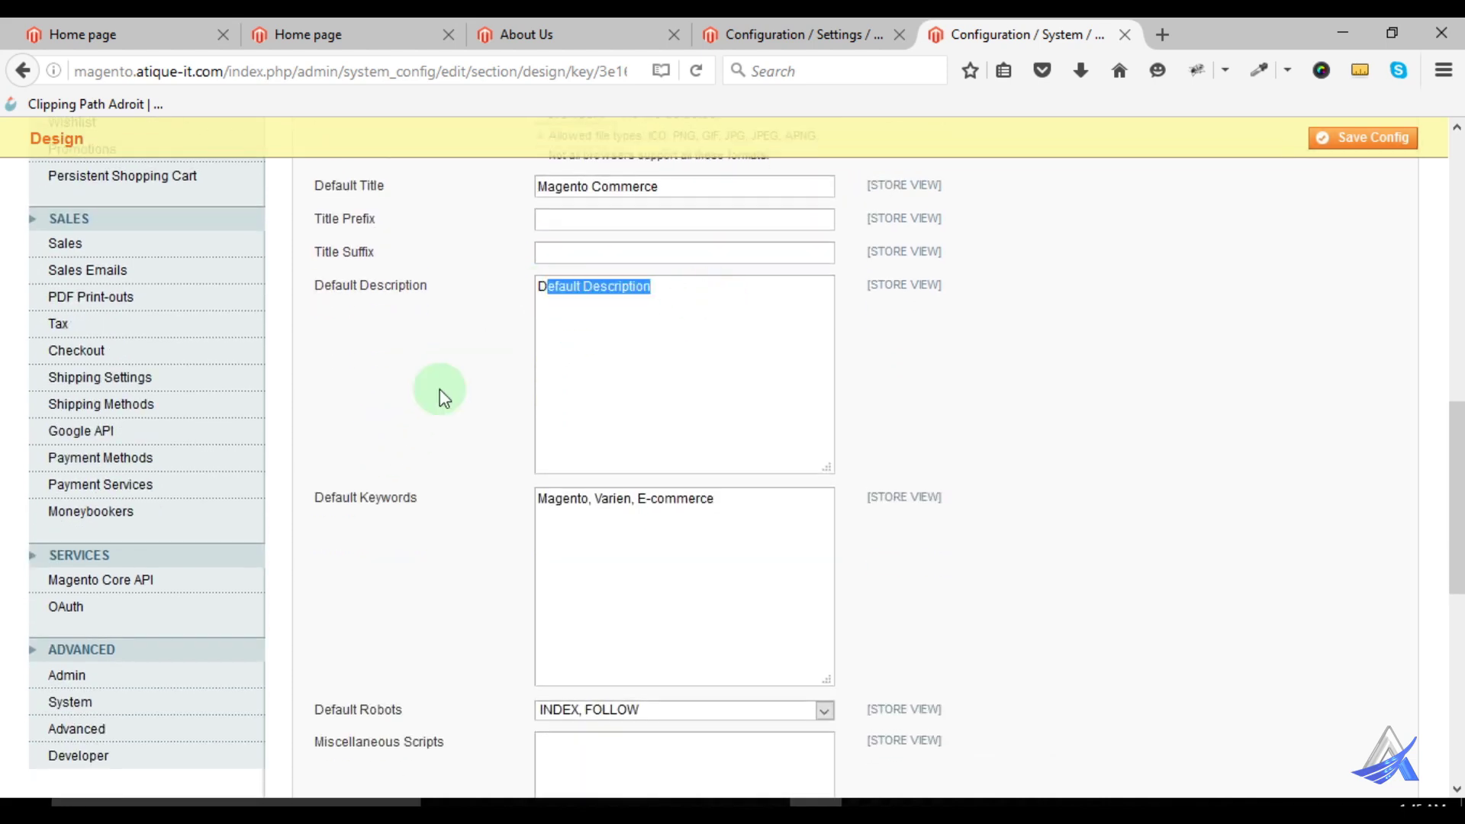
pyautogui.scroll(-3, 439, 389)
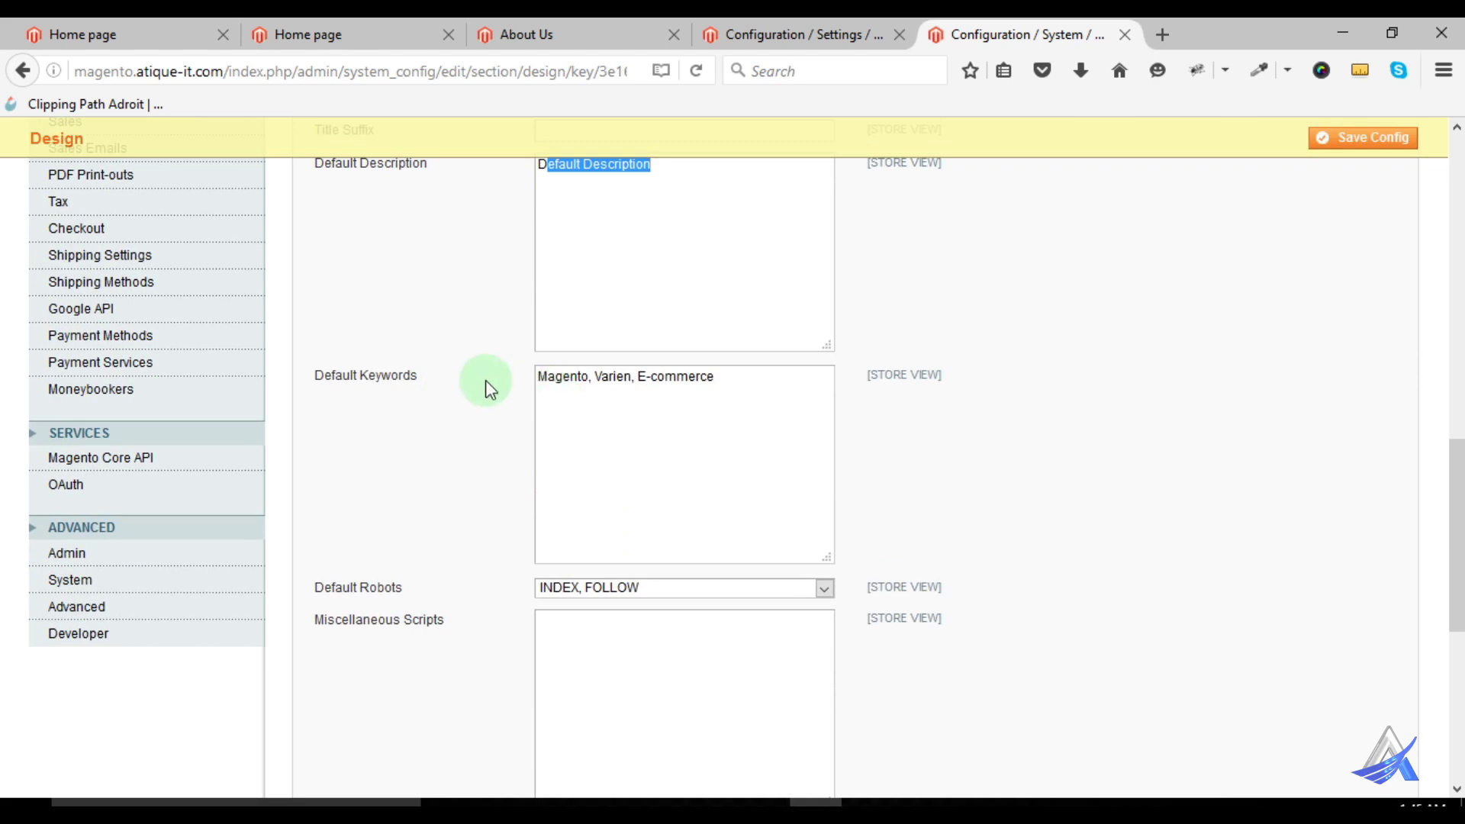
pyautogui.moveTo(535, 376); pyautogui.dragTo(763, 387)
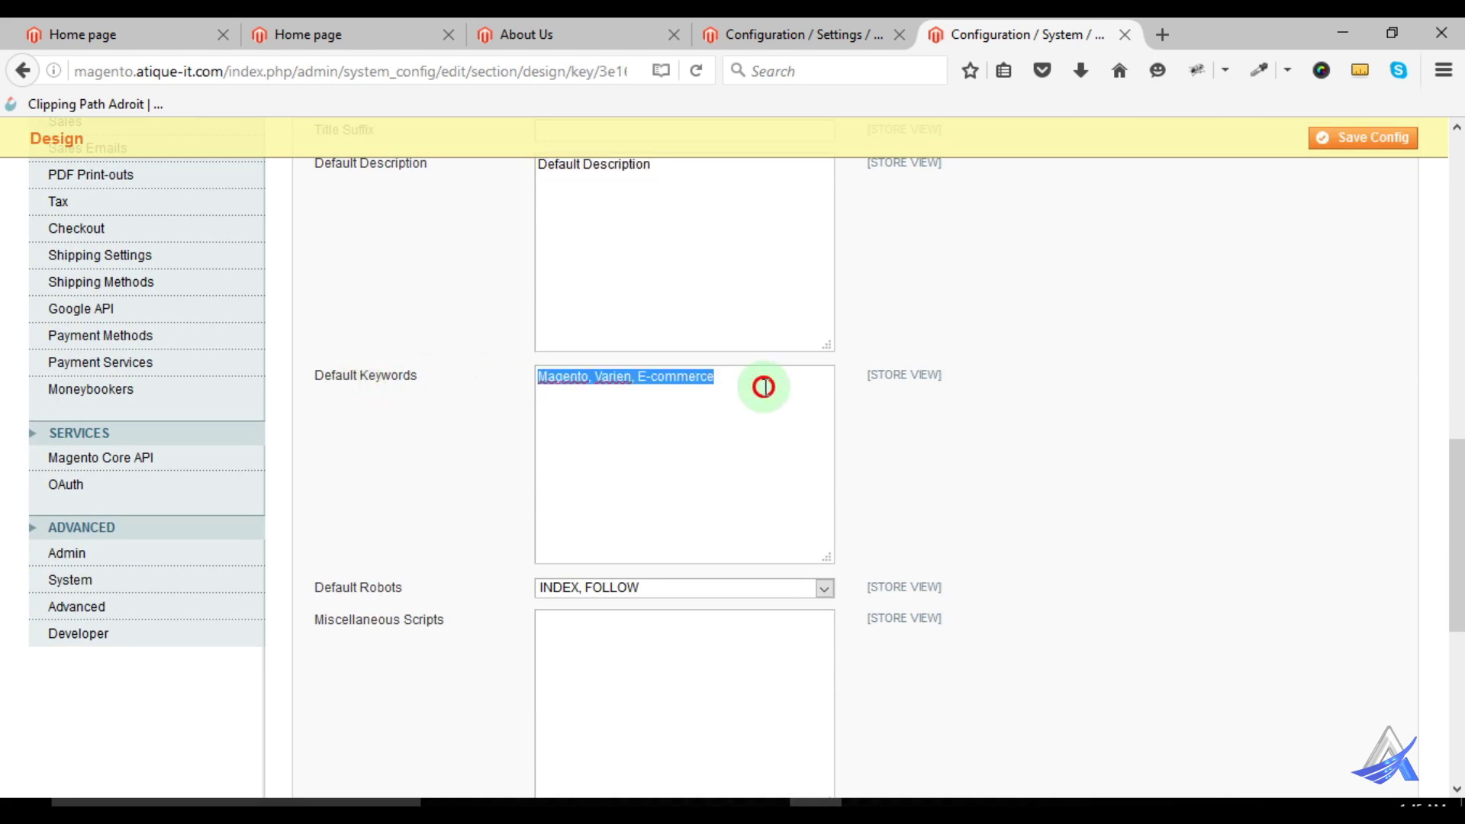
pyautogui.scroll(-6, 379, 412)
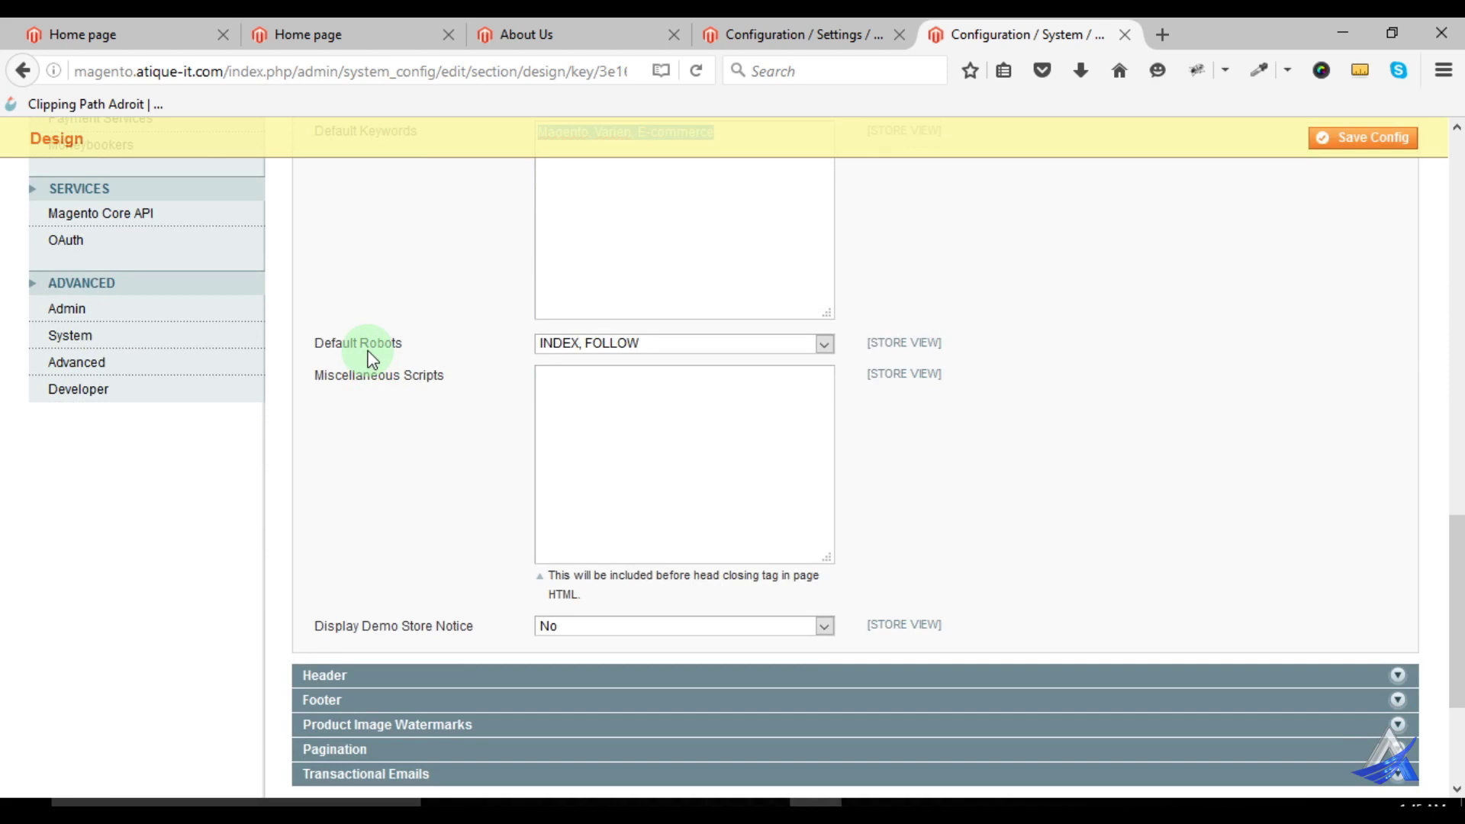
pyautogui.click(588, 356)
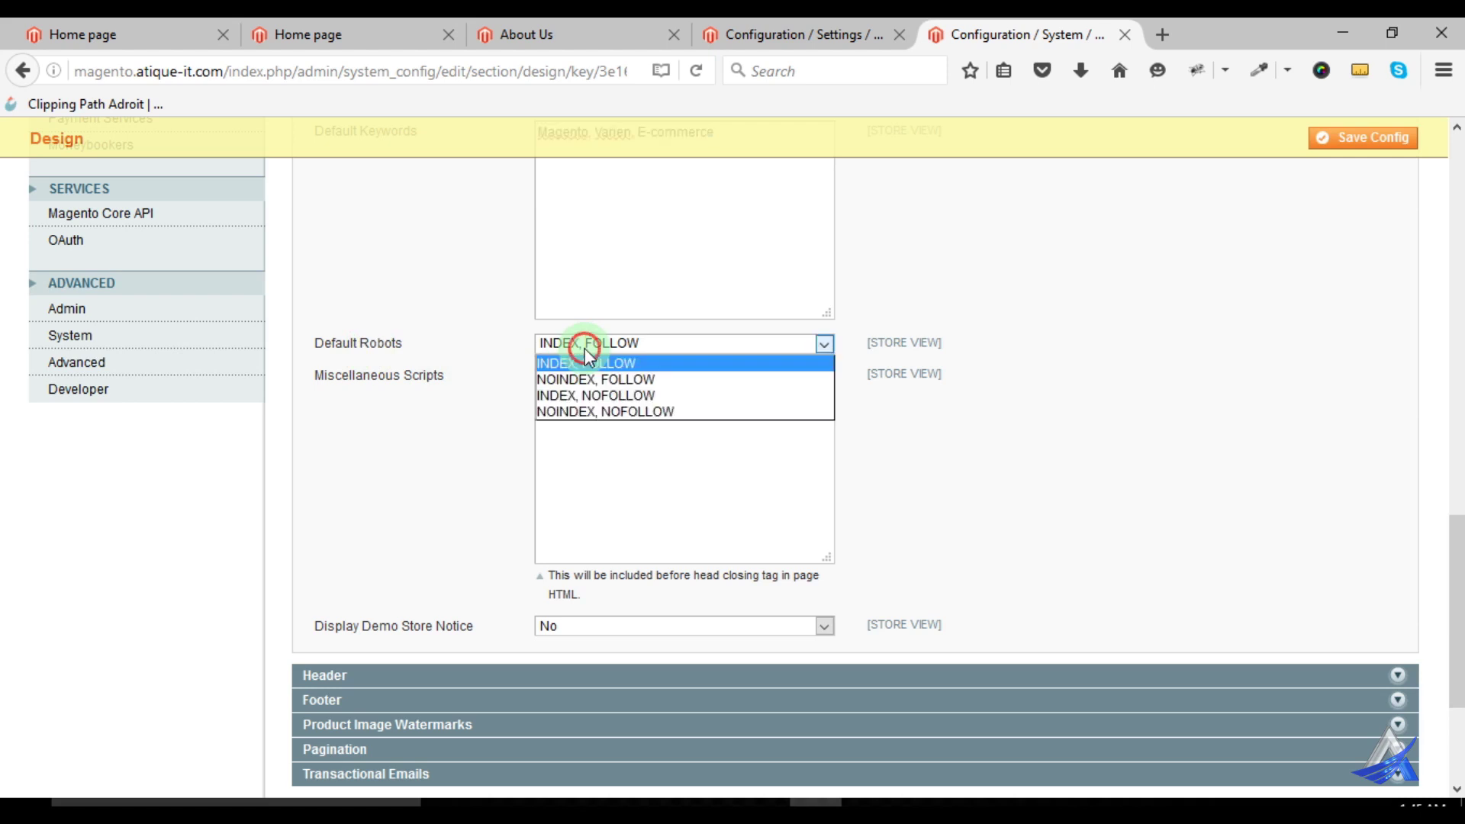
pyautogui.click(445, 452)
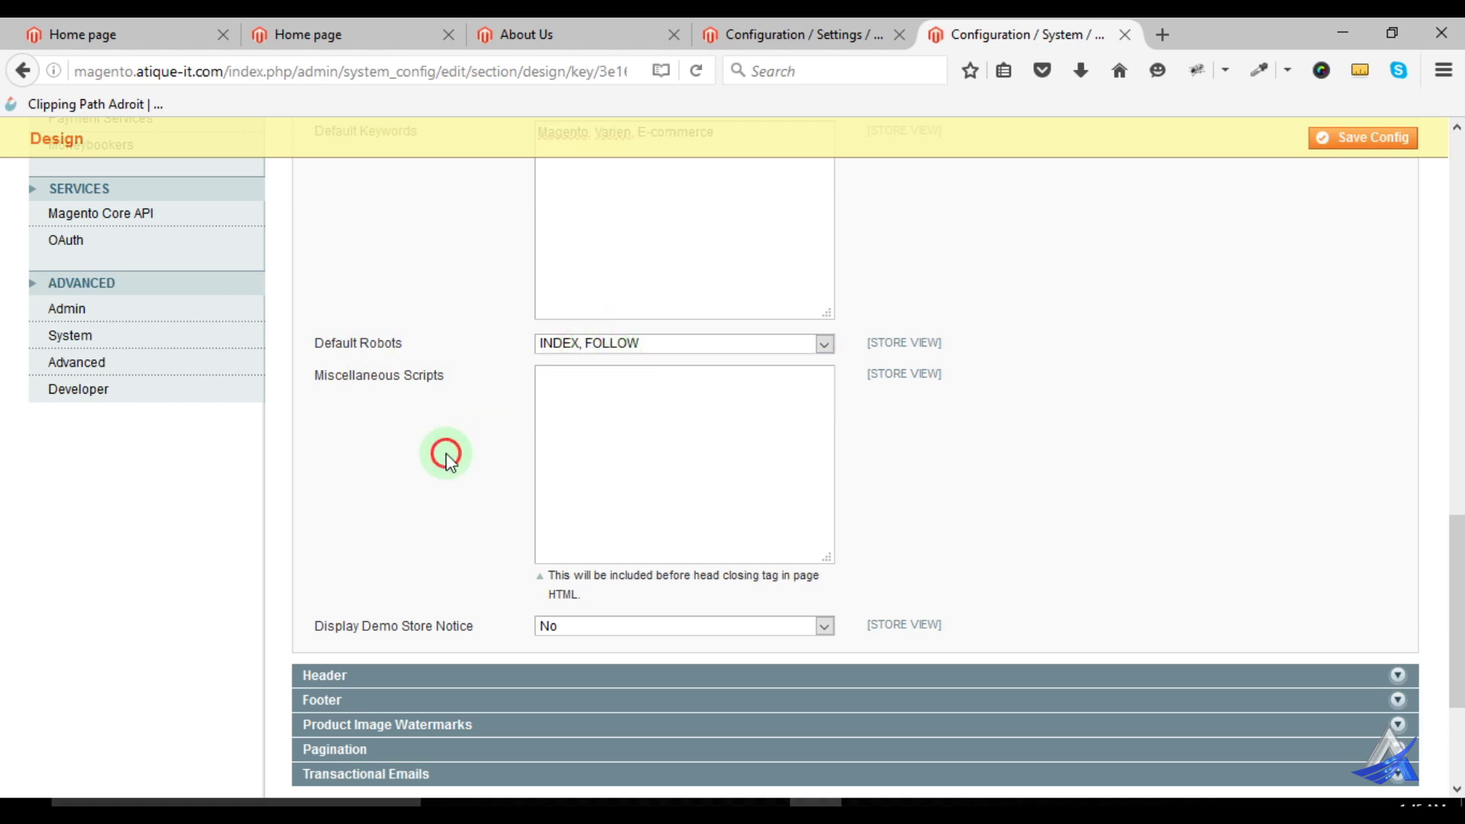
pyautogui.click(595, 443)
pyautogui.click(593, 459)
# Expand the Header group and select the Logo Image Src and Alt values
pyautogui.scroll(-3, 458, 469)
pyautogui.click(394, 447)
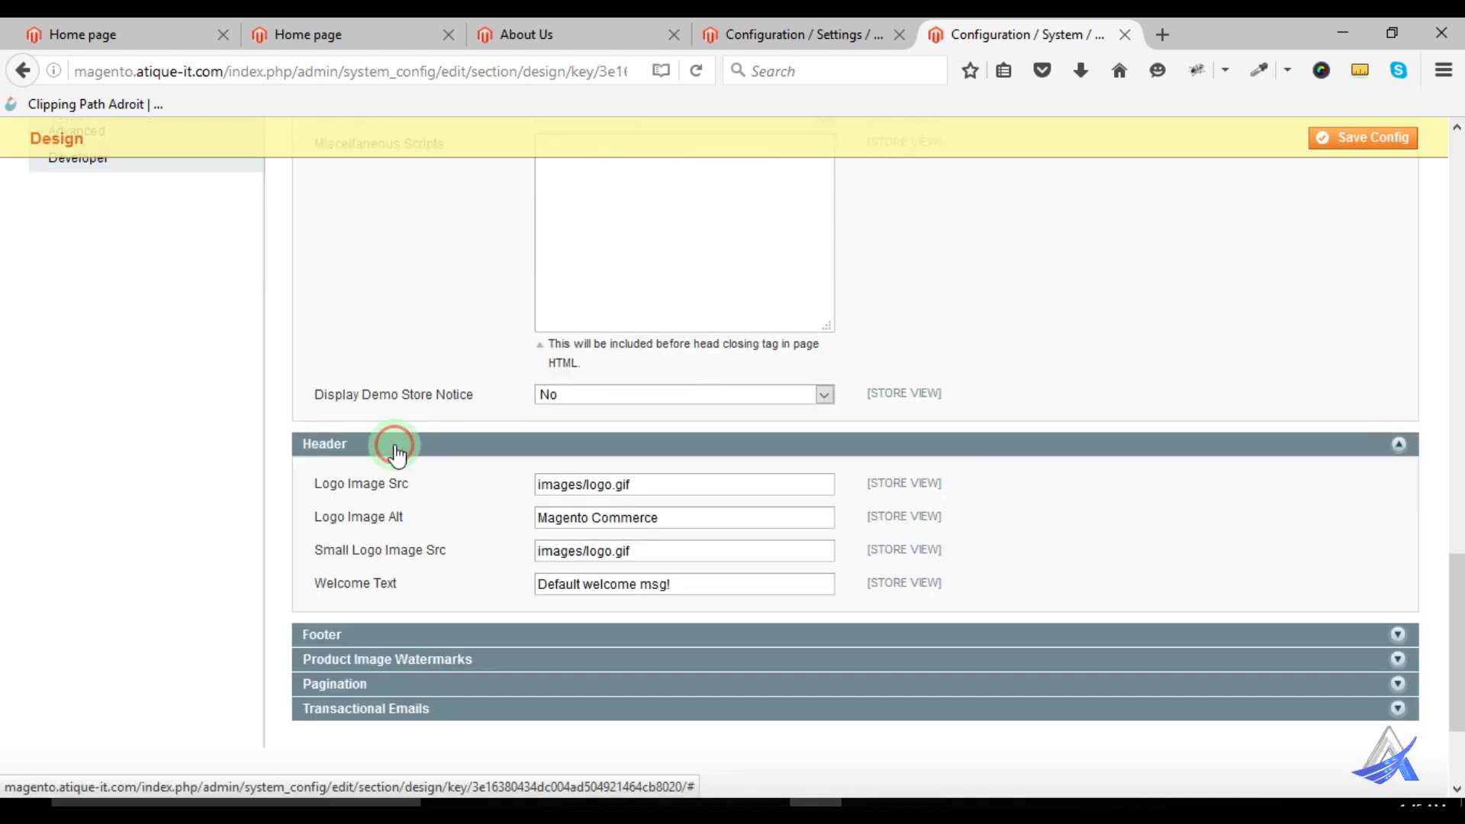
pyautogui.scroll(-3, 404, 427)
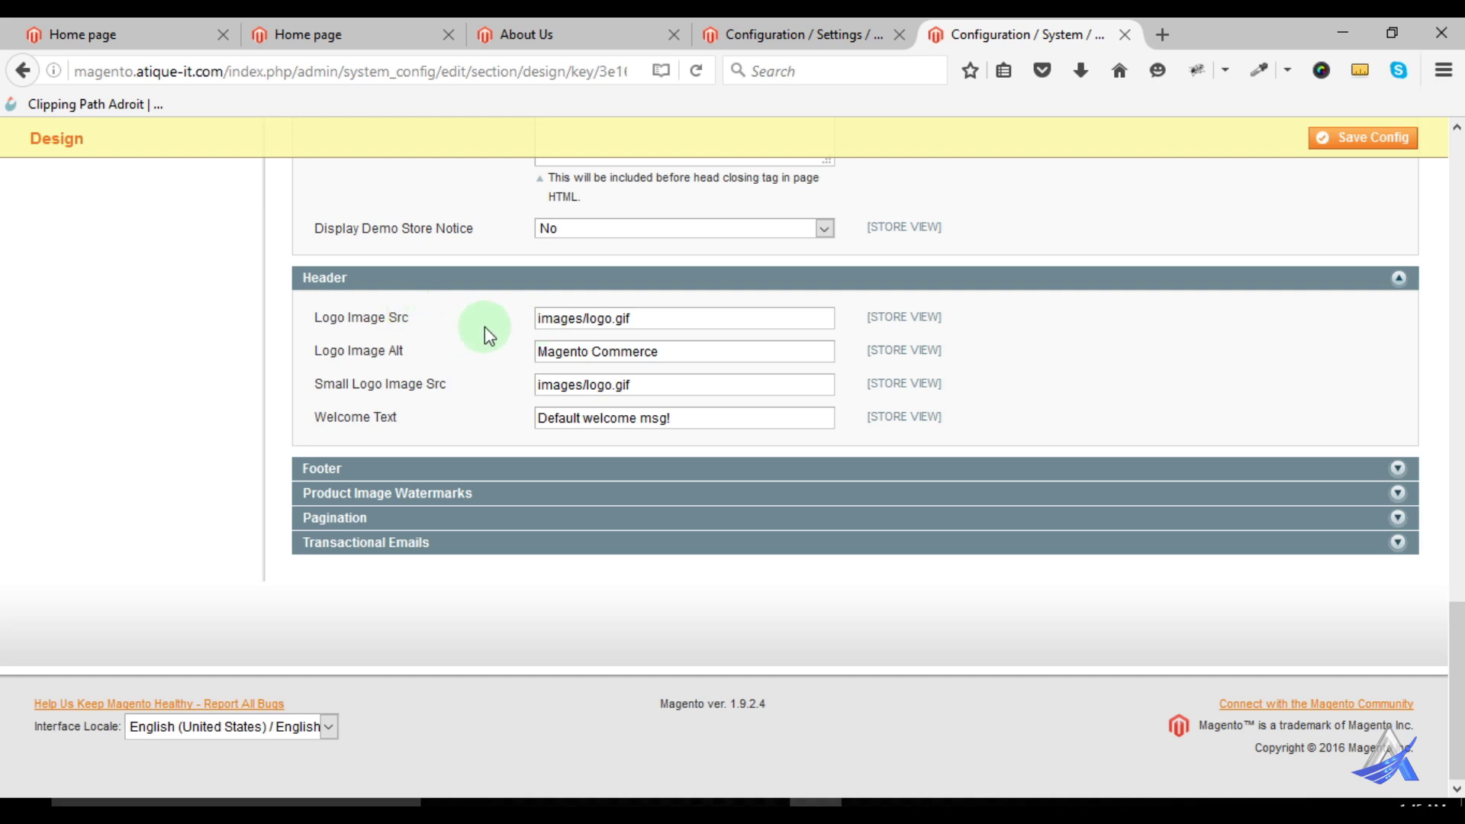
pyautogui.moveTo(539, 319); pyautogui.dragTo(641, 319)
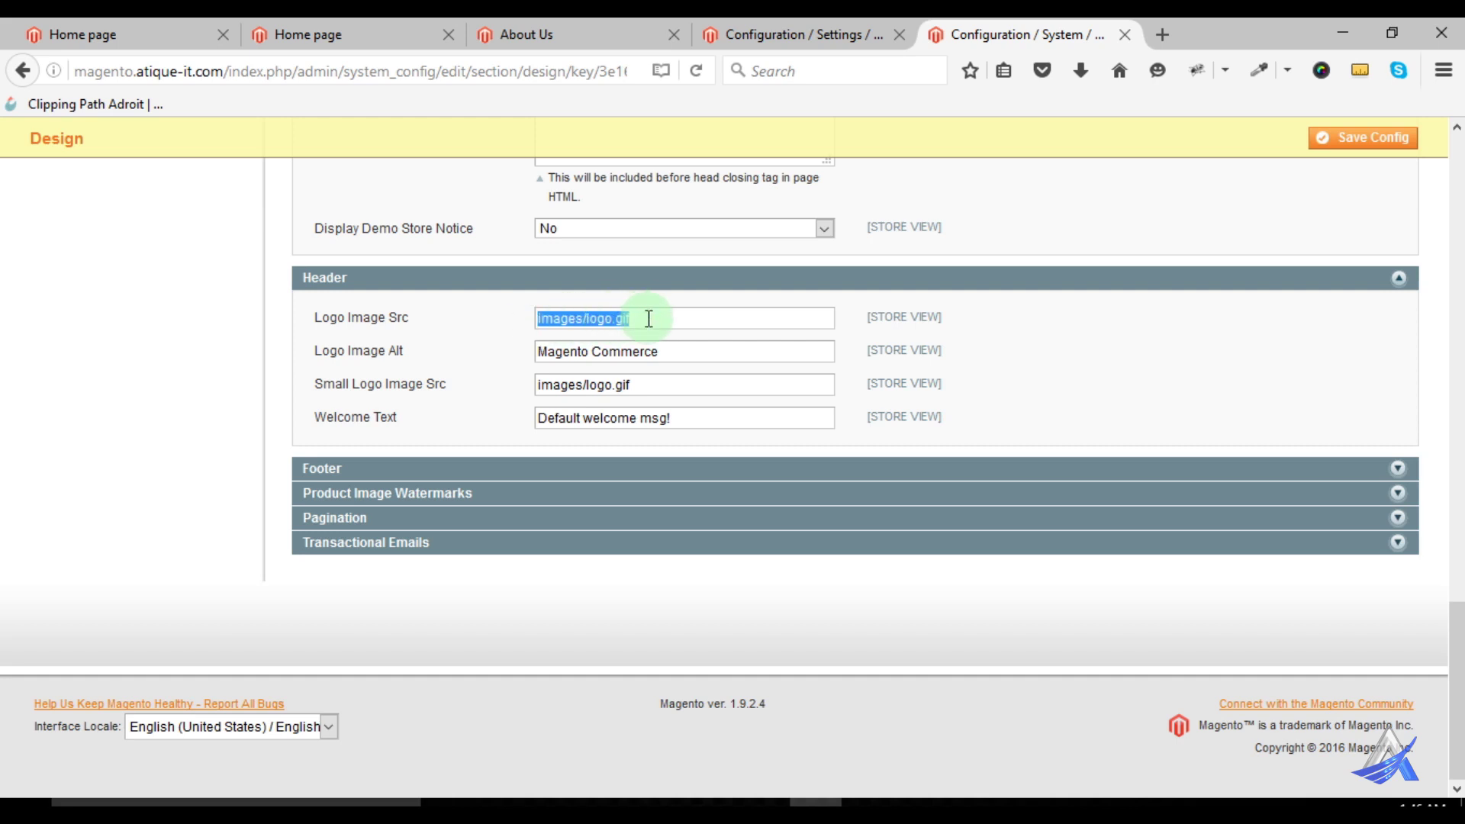
pyautogui.click(459, 352)
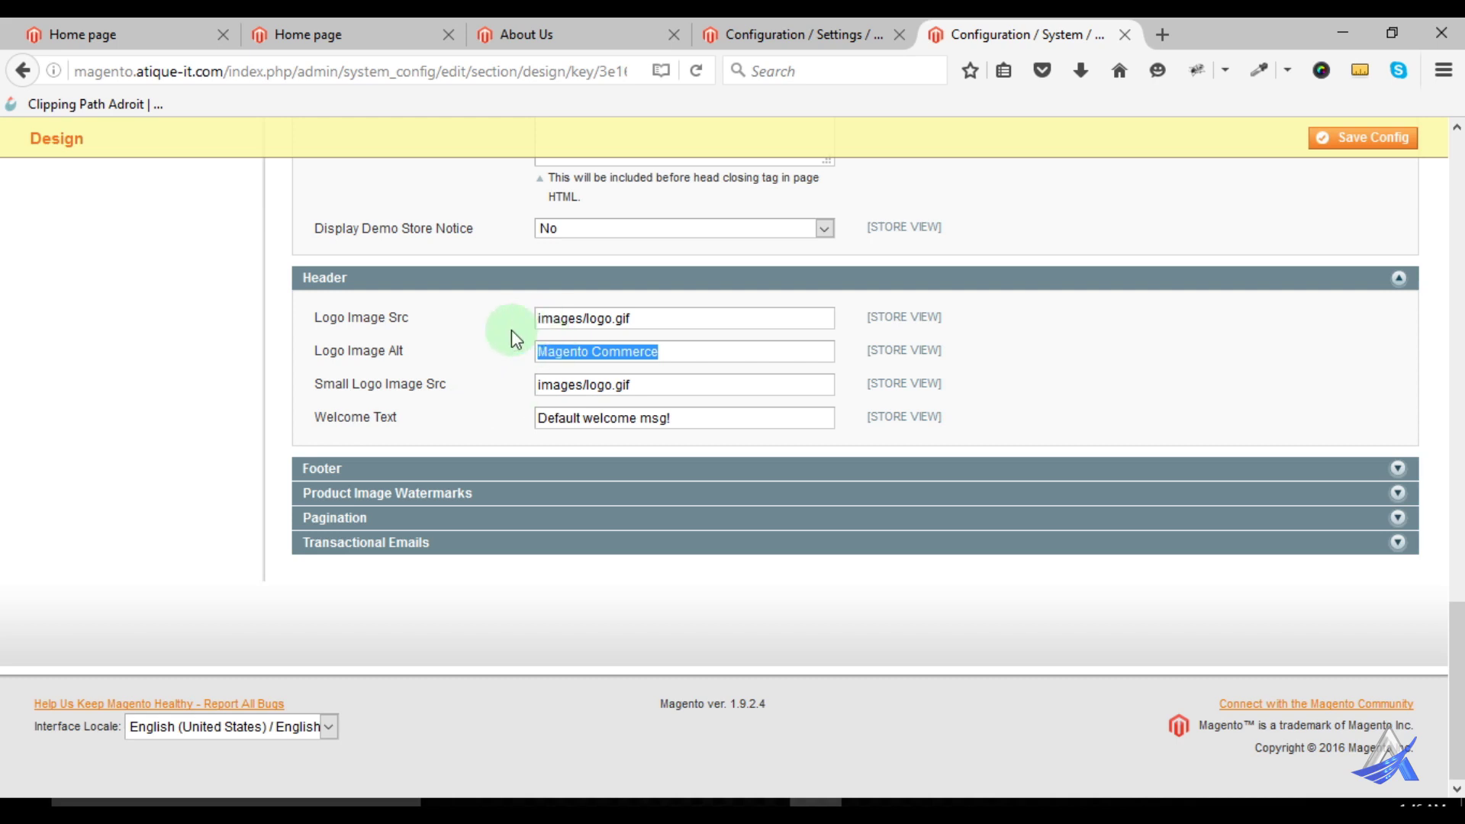
pyautogui.click(222, 71)
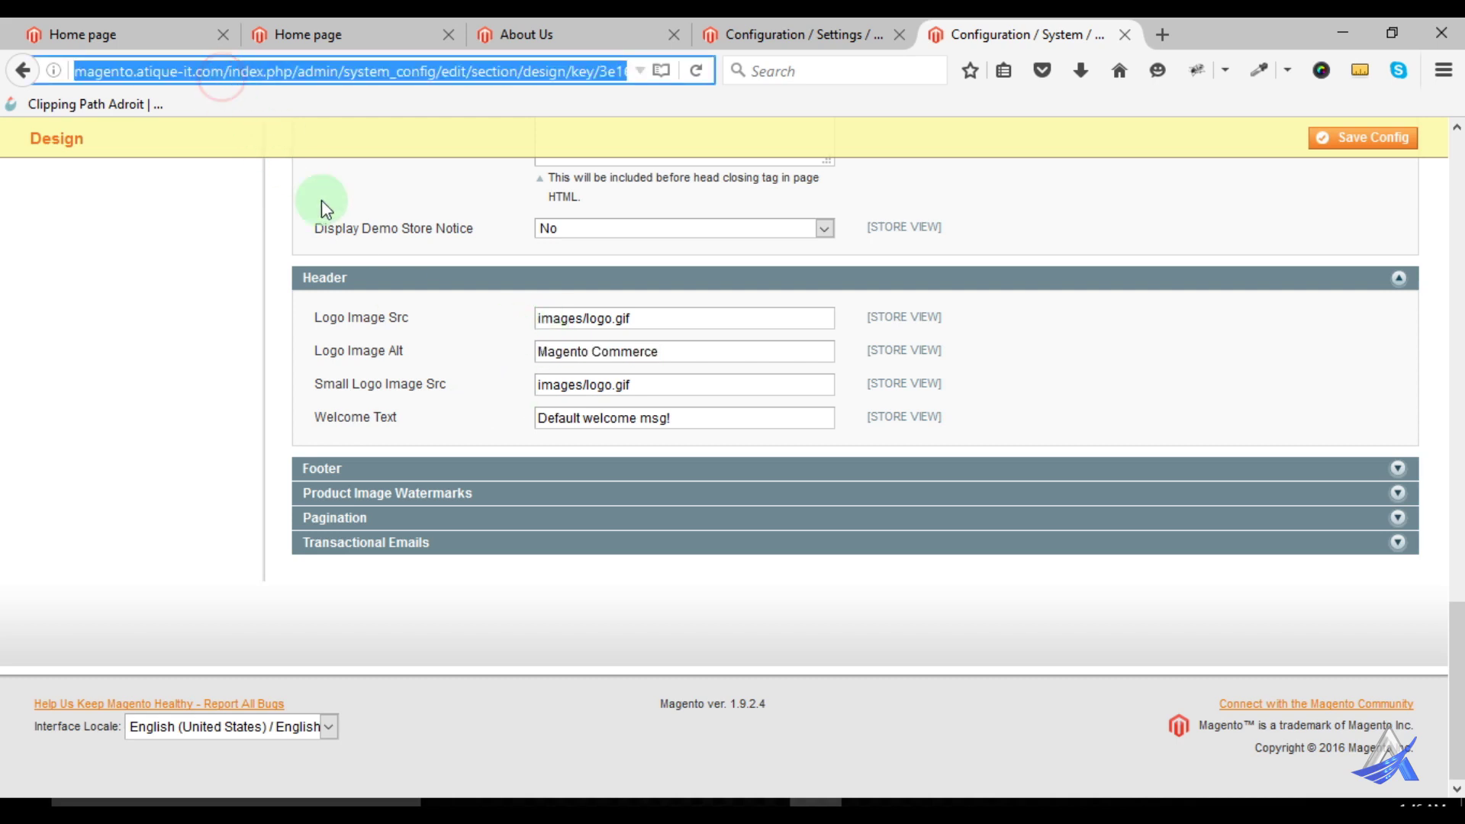
# Reselect the logo source, alt and Welcome Text values, then expand Footer
pyautogui.click(430, 313)
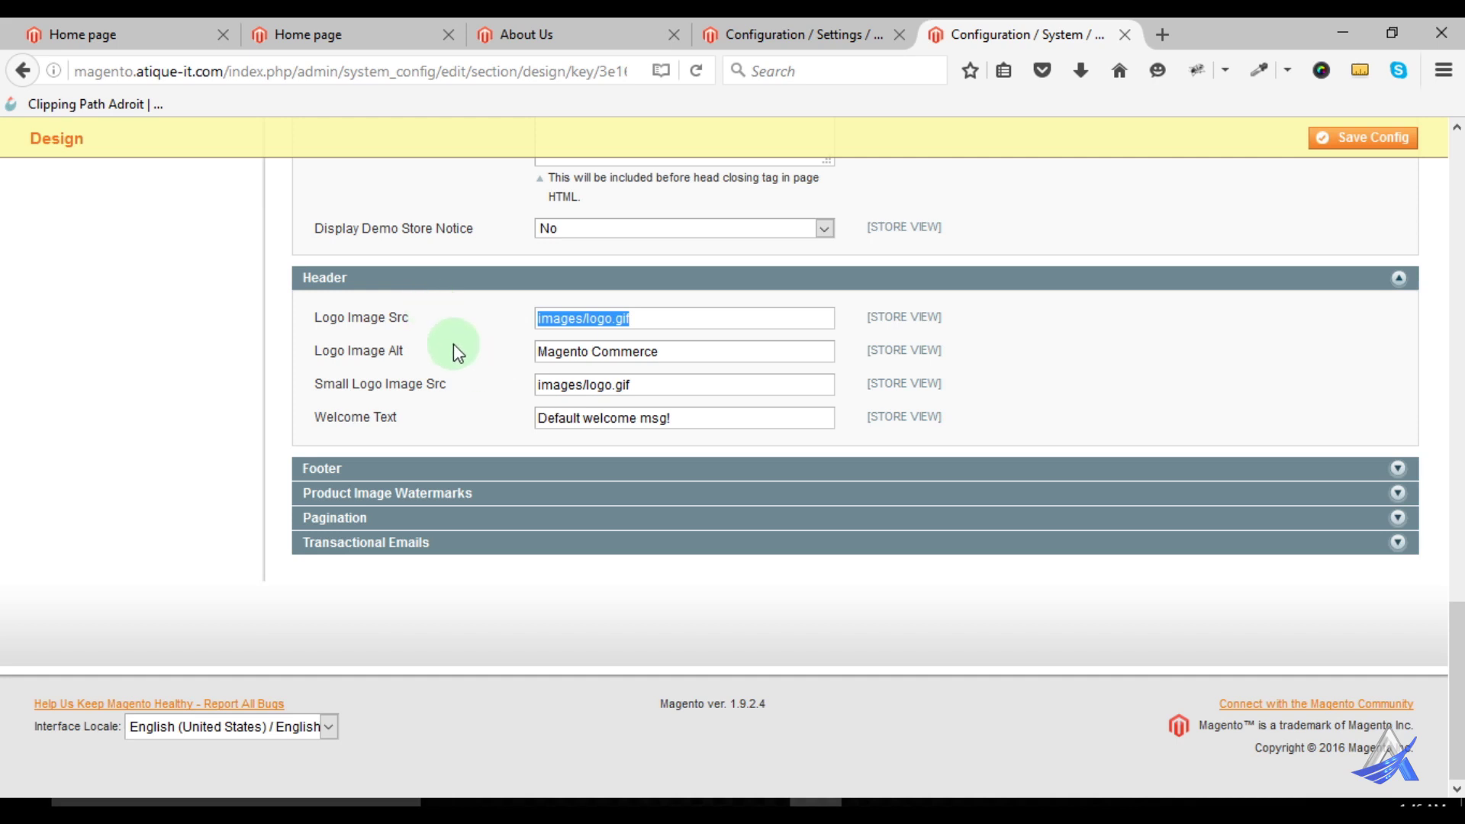
pyautogui.moveTo(539, 351); pyautogui.dragTo(656, 351)
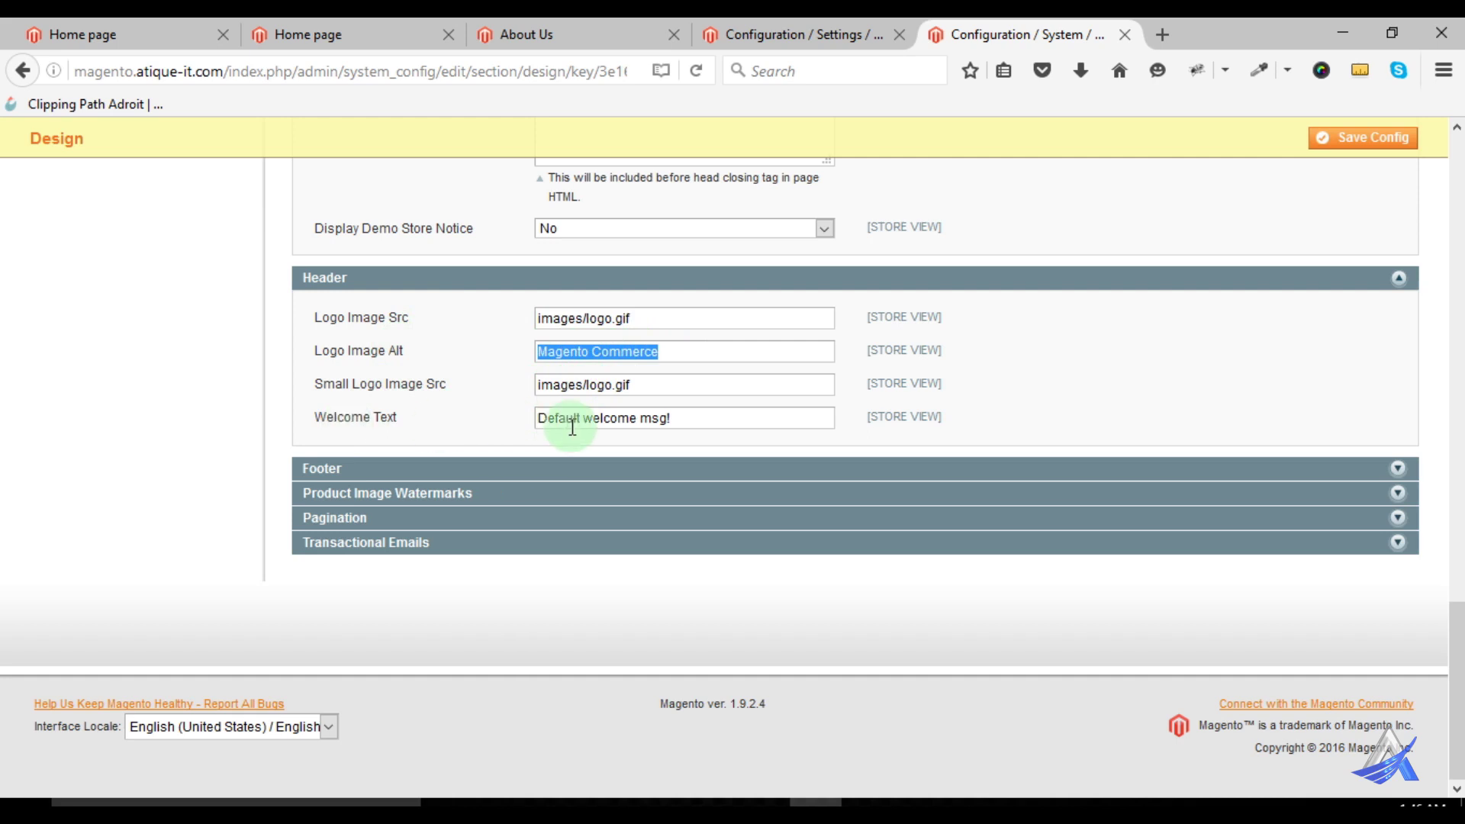
pyautogui.moveTo(539, 418); pyautogui.dragTo(681, 419)
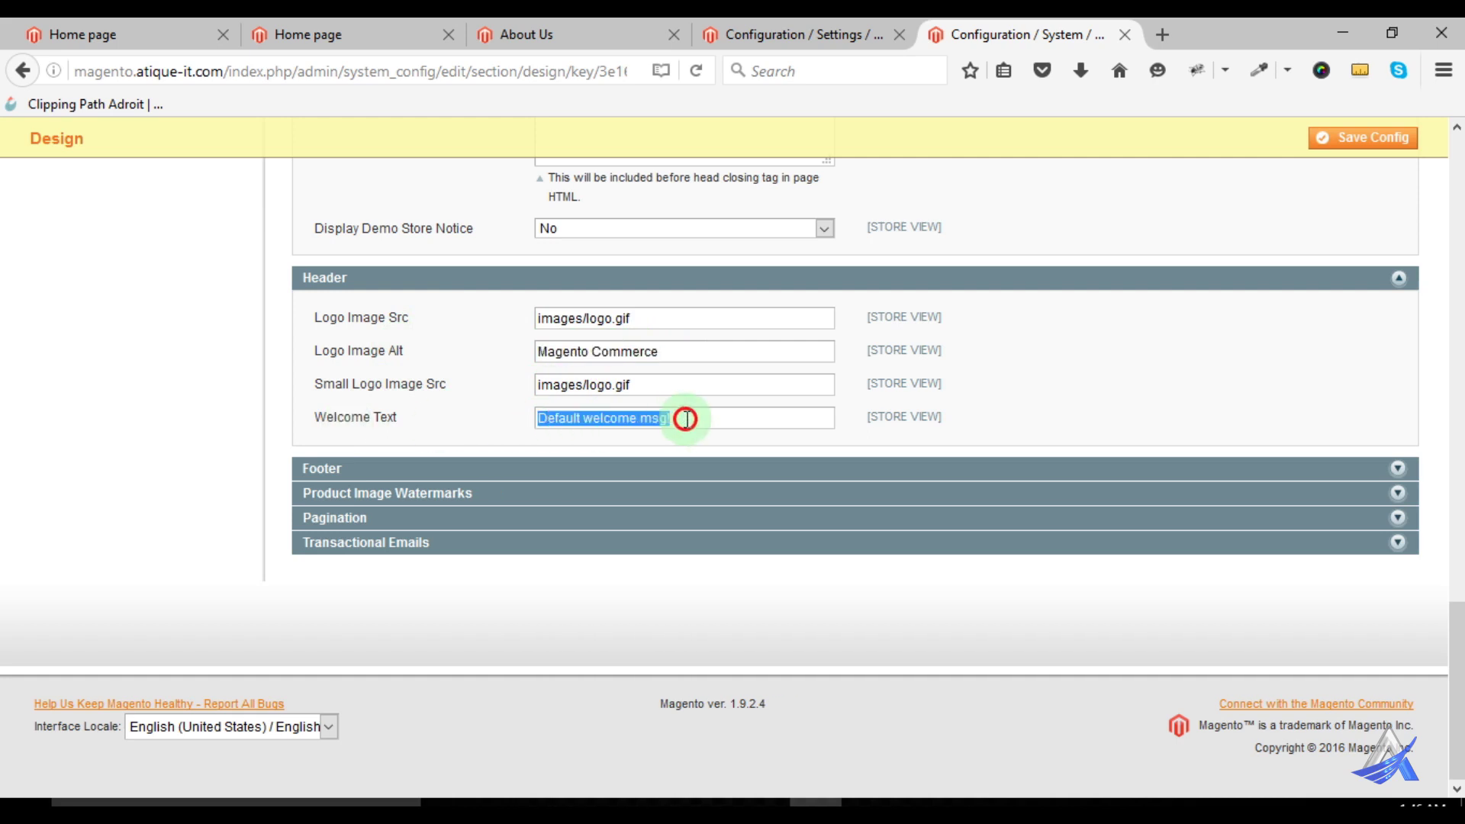
pyautogui.click(494, 459)
pyautogui.scroll(-3, 450, 521)
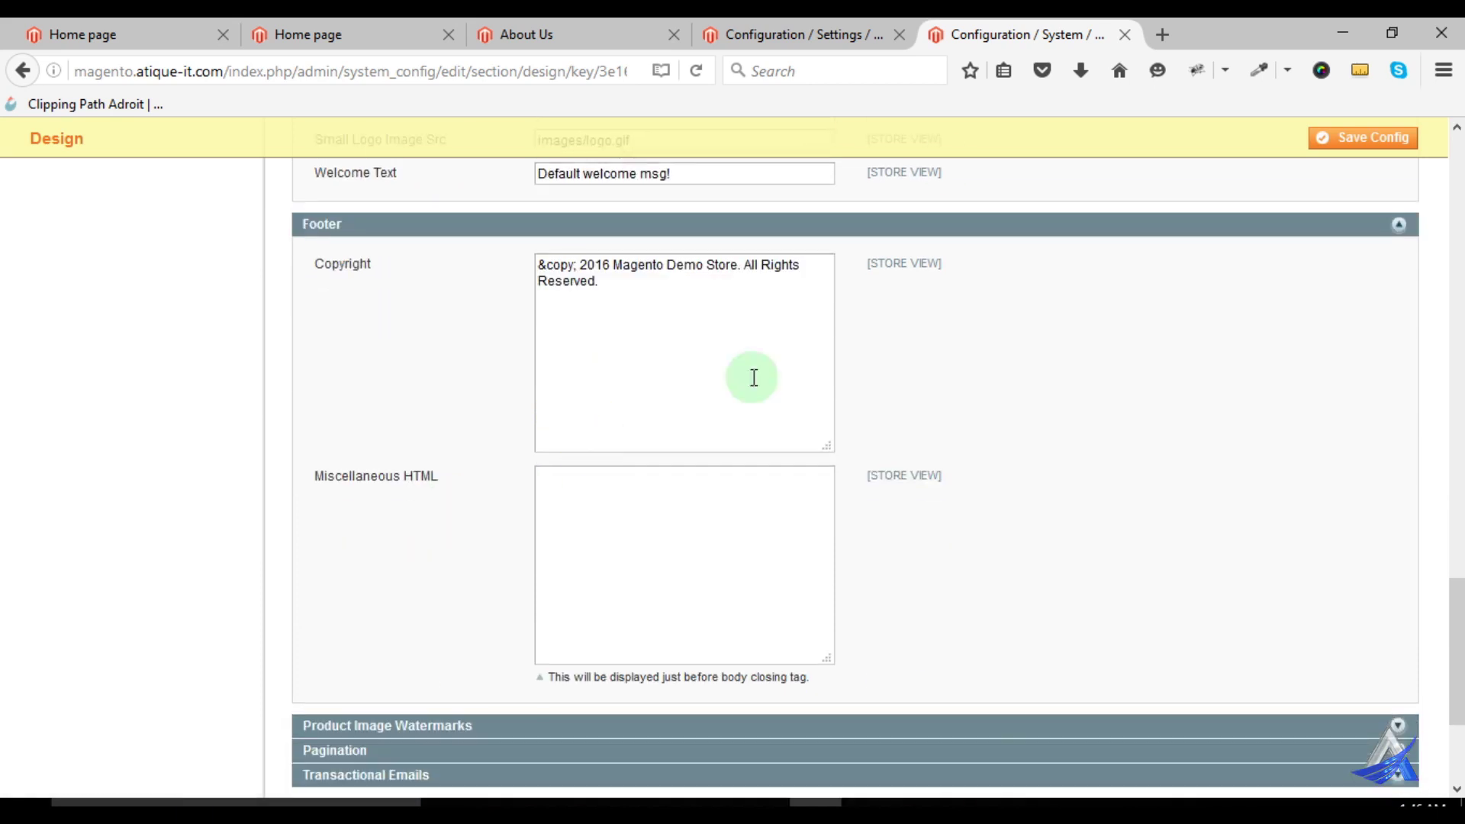
# Select the storefront footer copyright, then select all text in the Copyright setting to compare
pyautogui.click(557, 30)
pyautogui.scroll(-5, 554, 525)
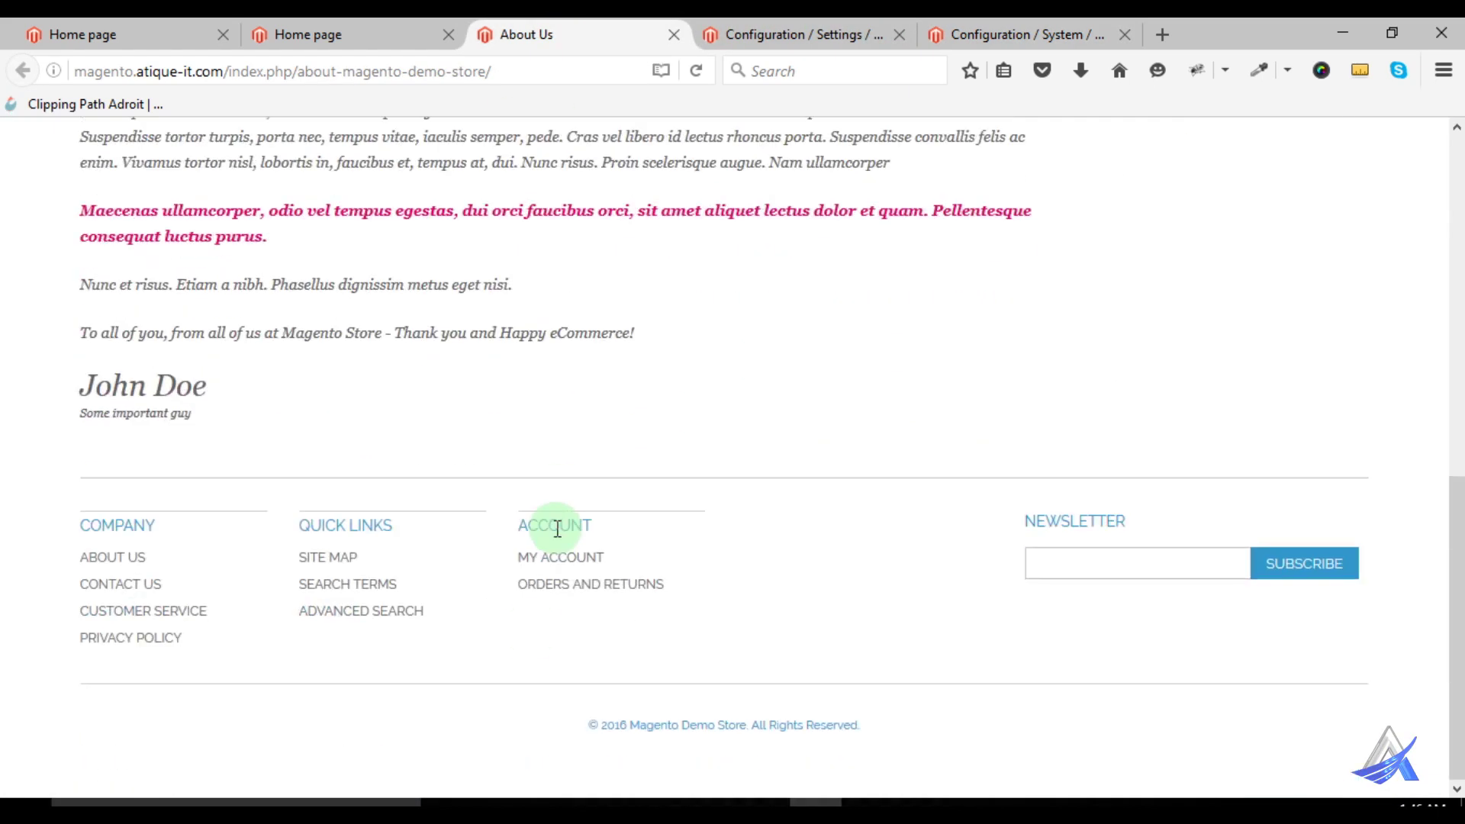
pyautogui.moveTo(589, 724); pyautogui.dragTo(908, 725)
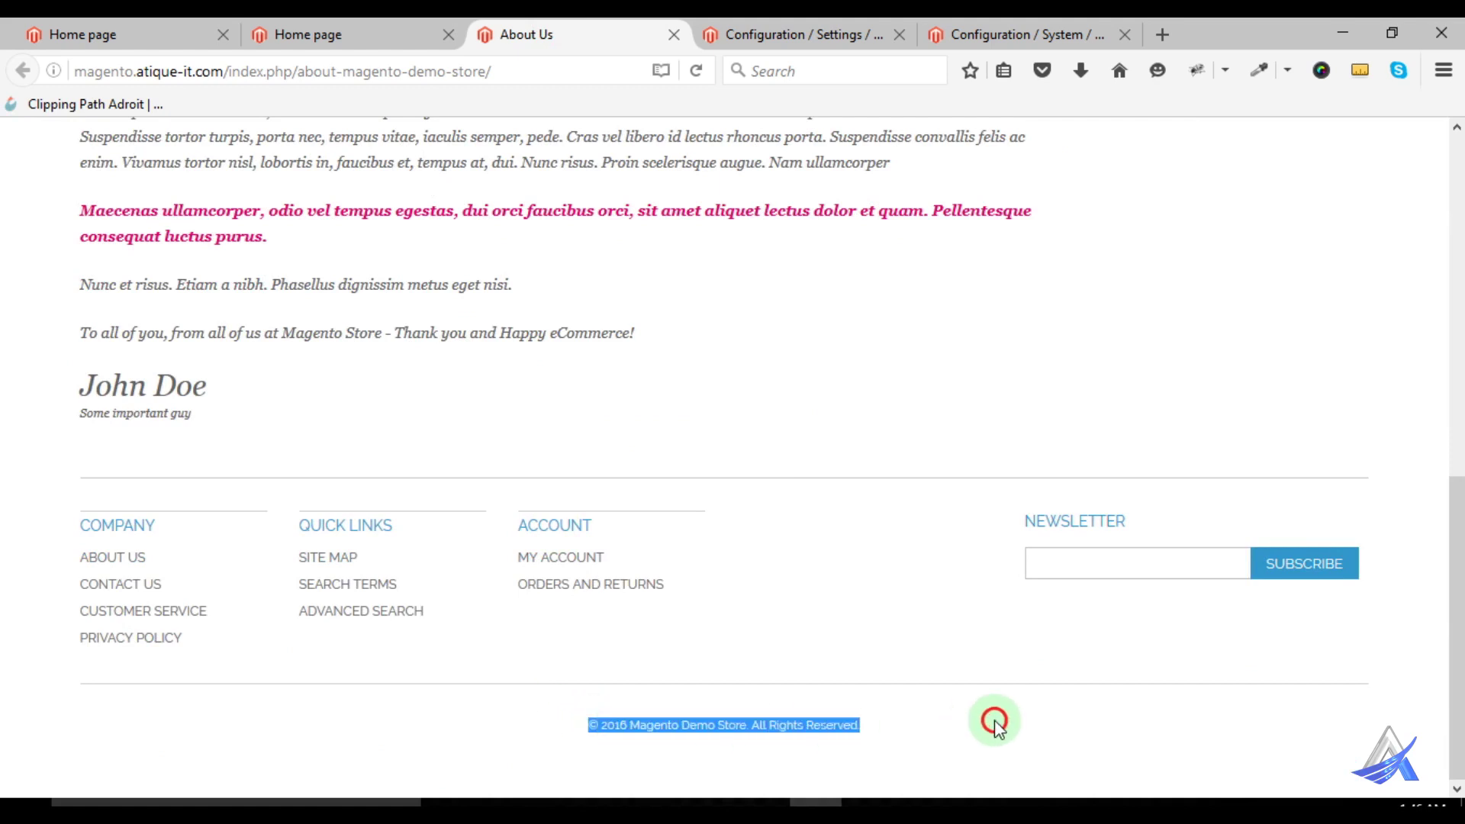
pyautogui.click(1022, 31)
pyautogui.click(604, 286)
pyautogui.hotkey('ctrl', 'a')
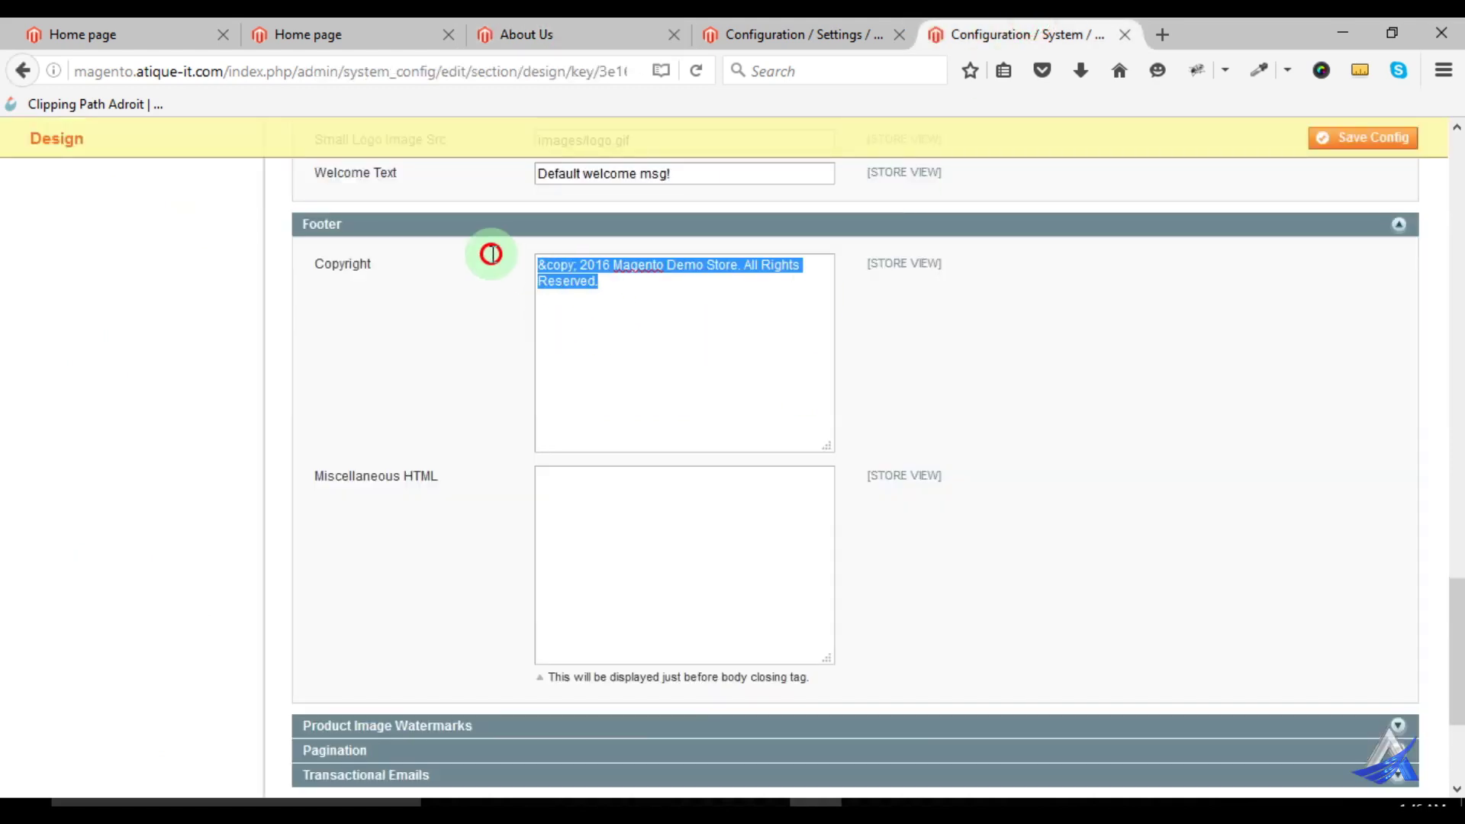
# Check Miscellaneous HTML, then expand Product Image Watermarks and its empty size fields
pyautogui.scroll(-3, 492, 429)
pyautogui.click(575, 338)
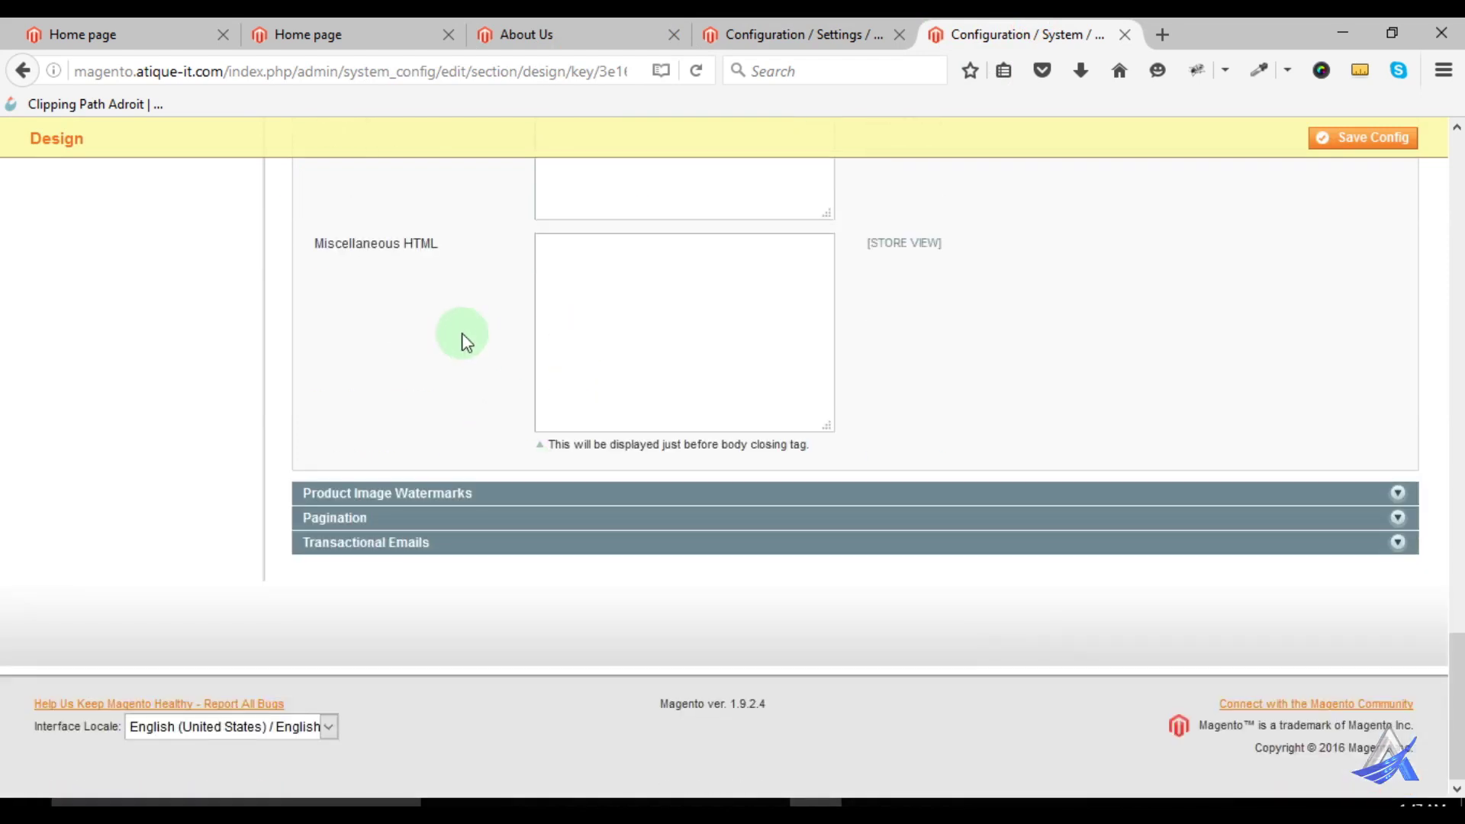
pyautogui.click(547, 247)
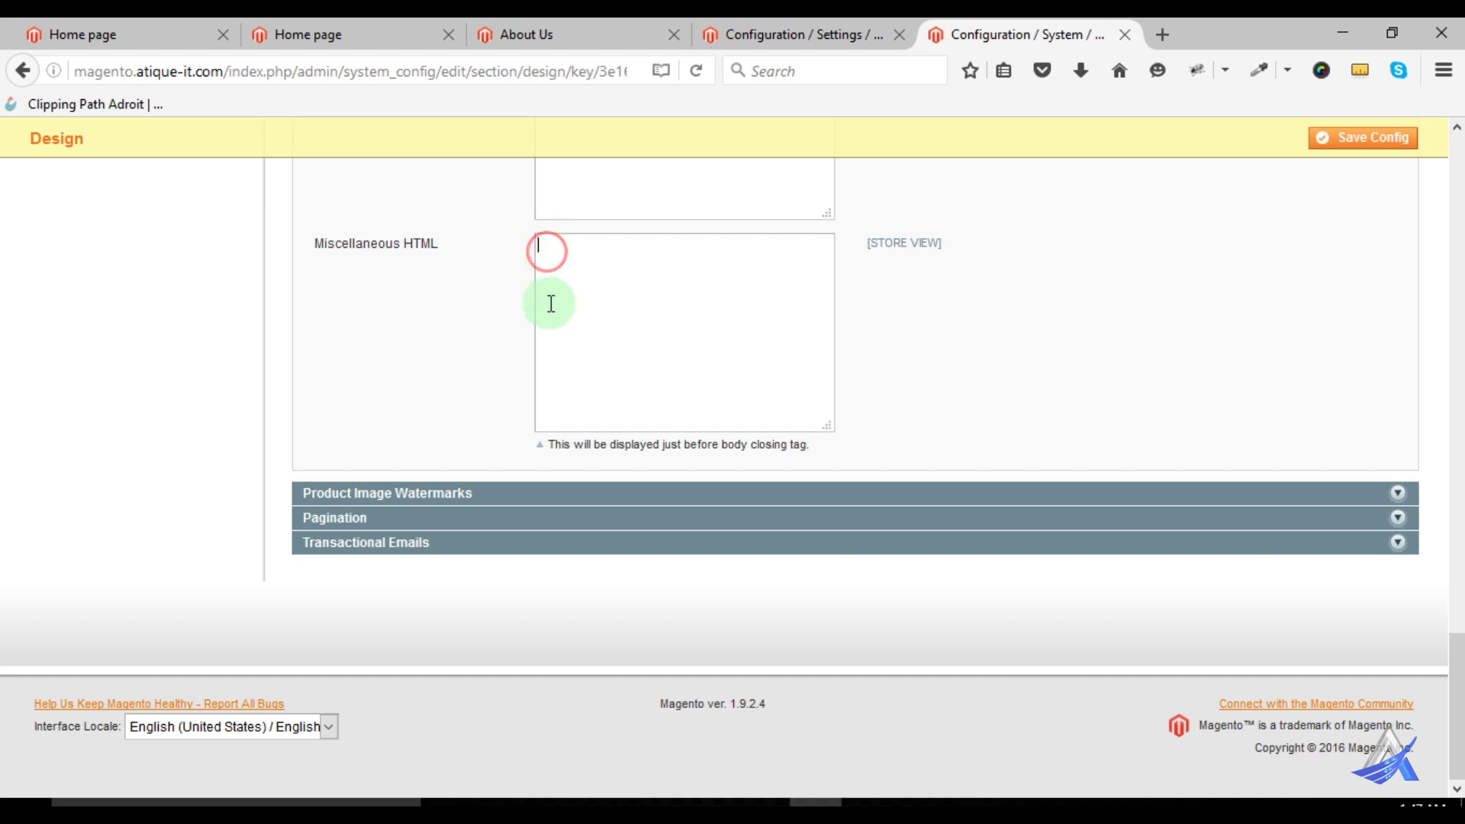
pyautogui.click(374, 493)
pyautogui.scroll(-3, 428, 580)
pyautogui.click(558, 297)
pyautogui.click(449, 405)
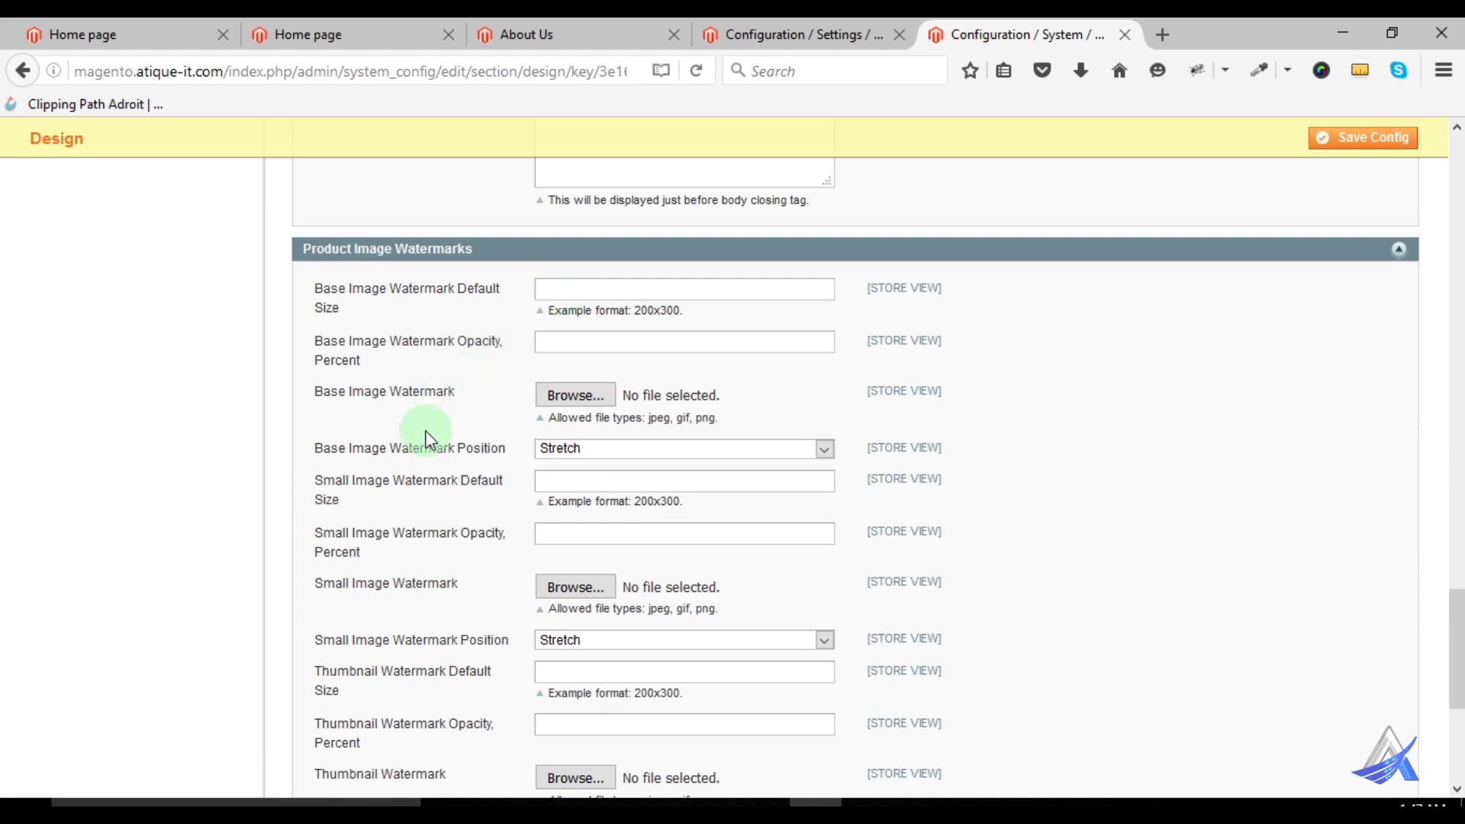
# Expand the Pagination group, showing Pagination Frame 5
pyautogui.scroll(-4, 429, 457)
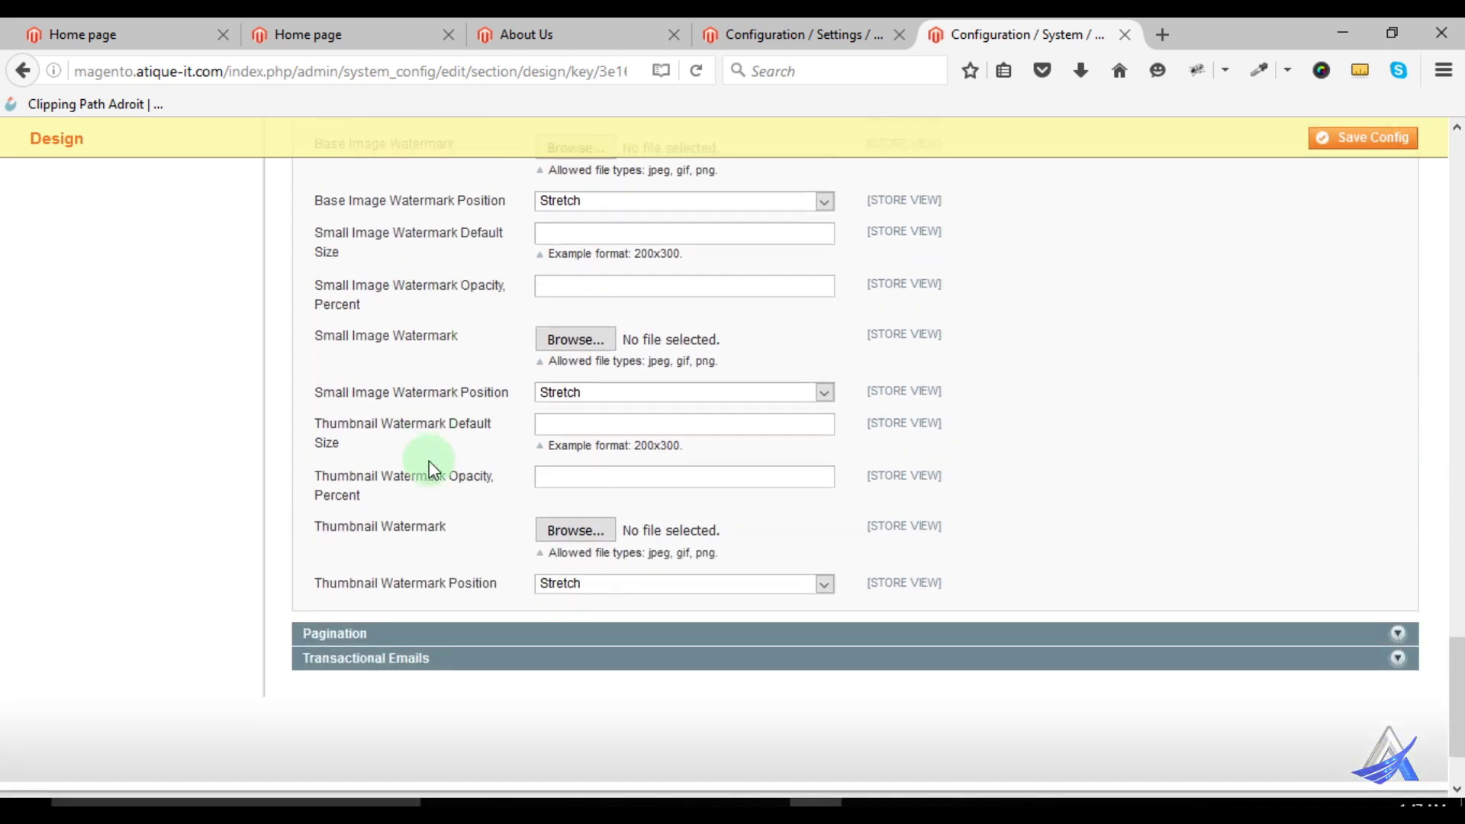
pyautogui.scroll(-2, 429, 462)
pyautogui.click(371, 517)
pyautogui.scroll(-3, 419, 492)
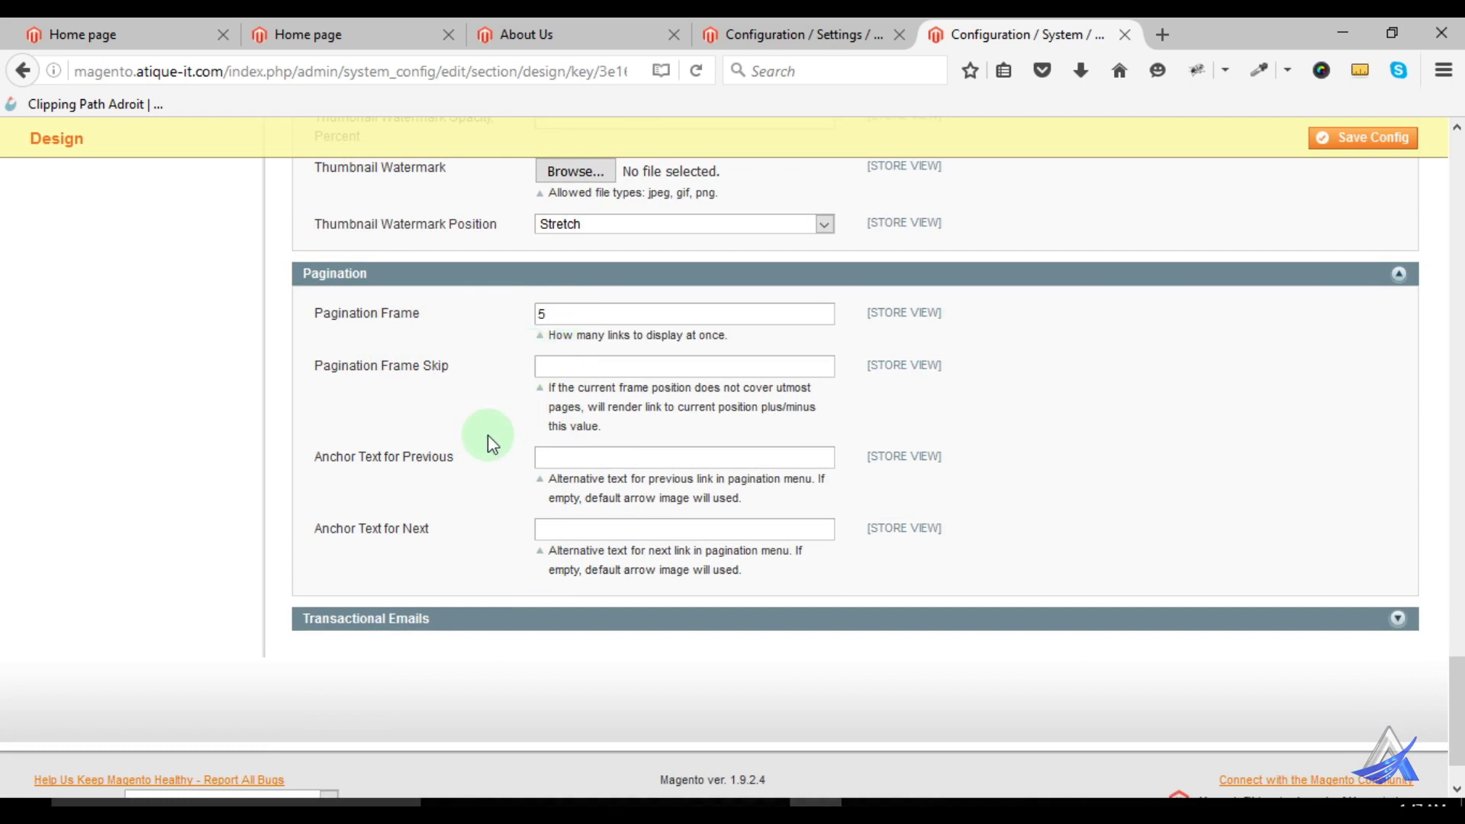
# Expand Transactional Emails, check the Logo Width and Height fields, and scroll back up
pyautogui.click(399, 627)
pyautogui.scroll(-5, 484, 562)
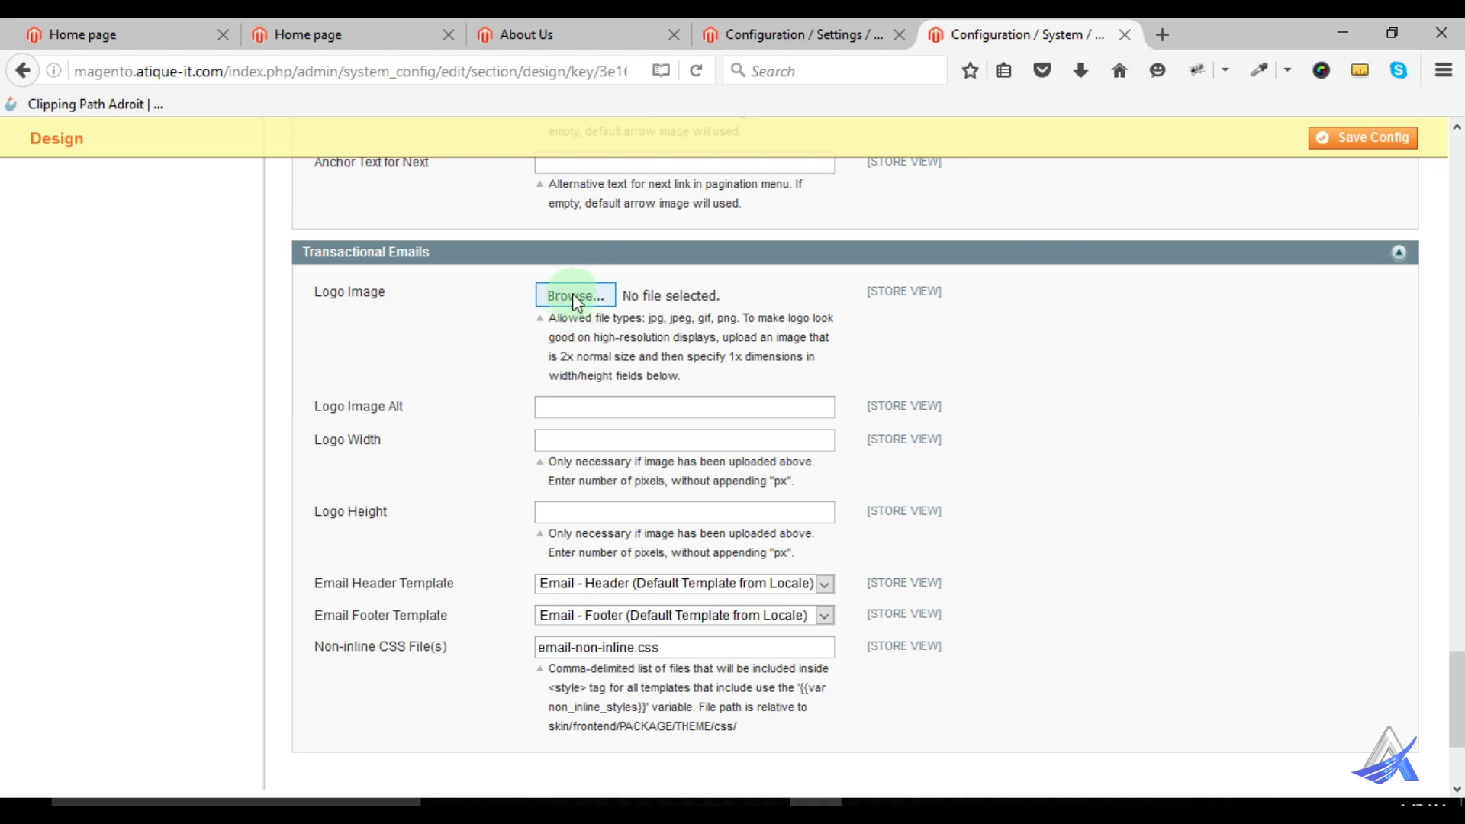
pyautogui.scroll(-3, 526, 404)
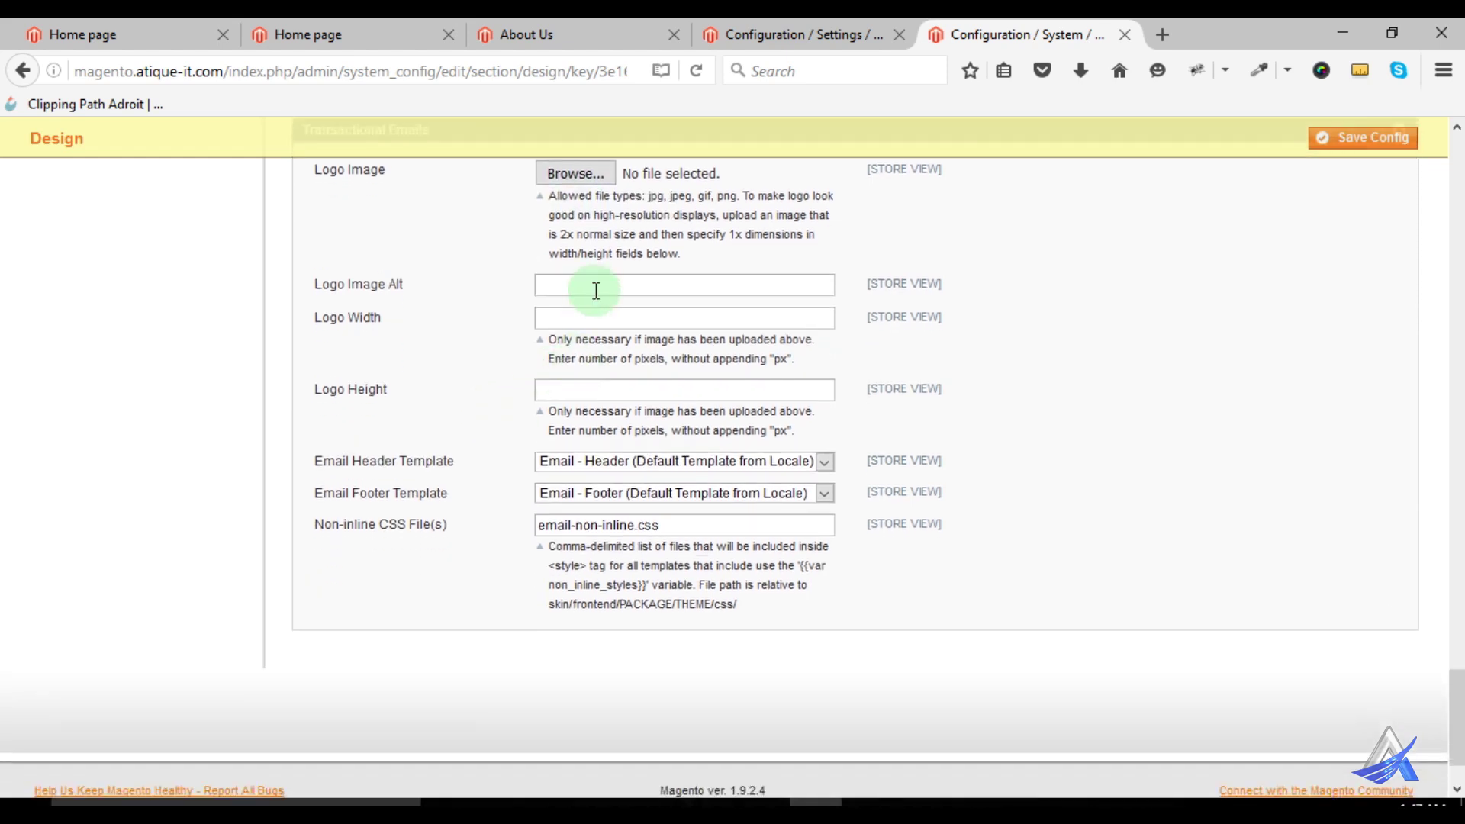
pyautogui.click(551, 316)
pyautogui.click(559, 391)
pyautogui.scroll(9, 652, 569)
pyautogui.scroll(15, 652, 570)
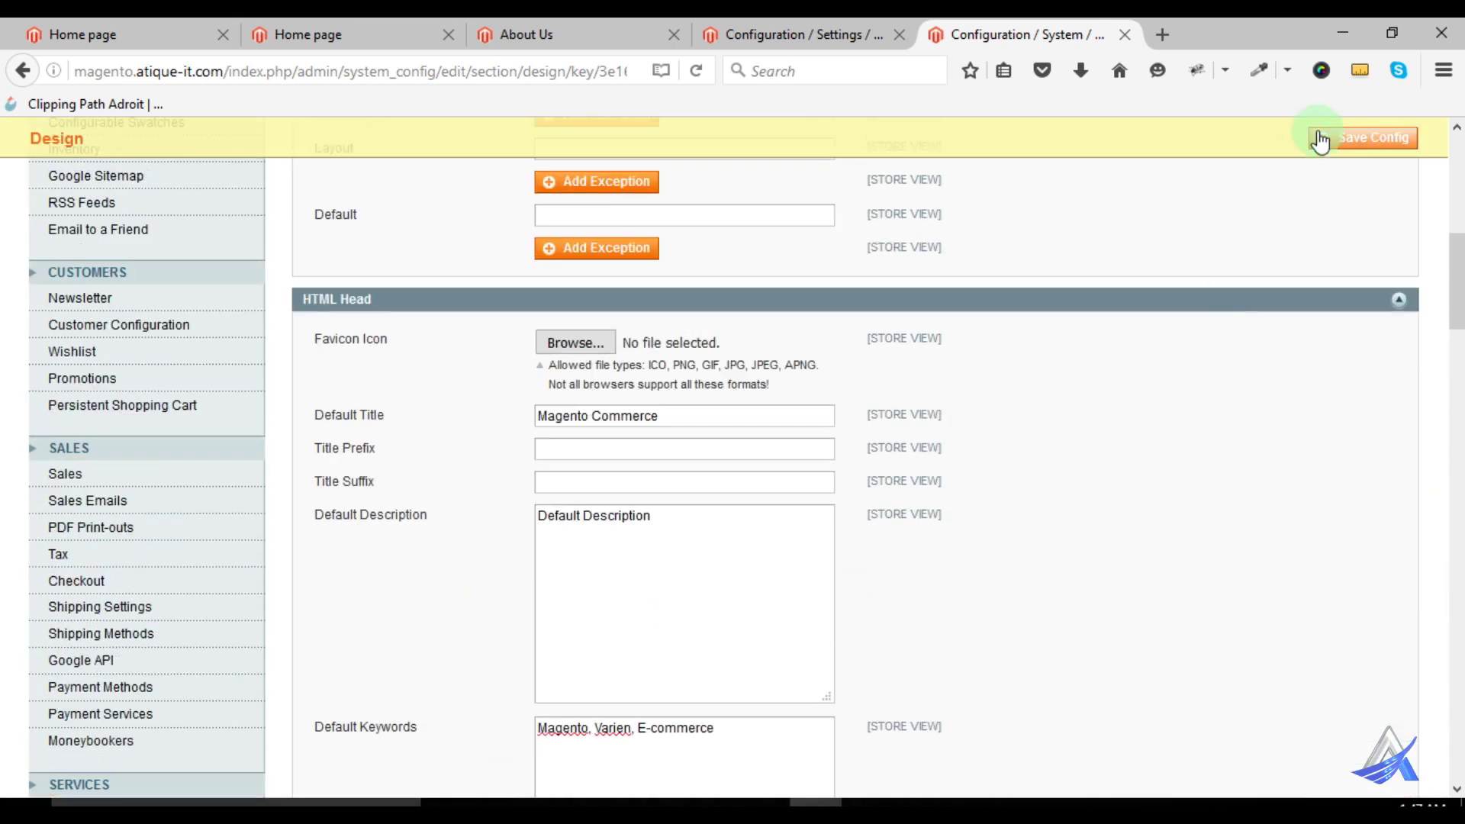
# Open Currency Setup and compare it with the Magento 2 configuration
pyautogui.scroll(6, 427, 466)
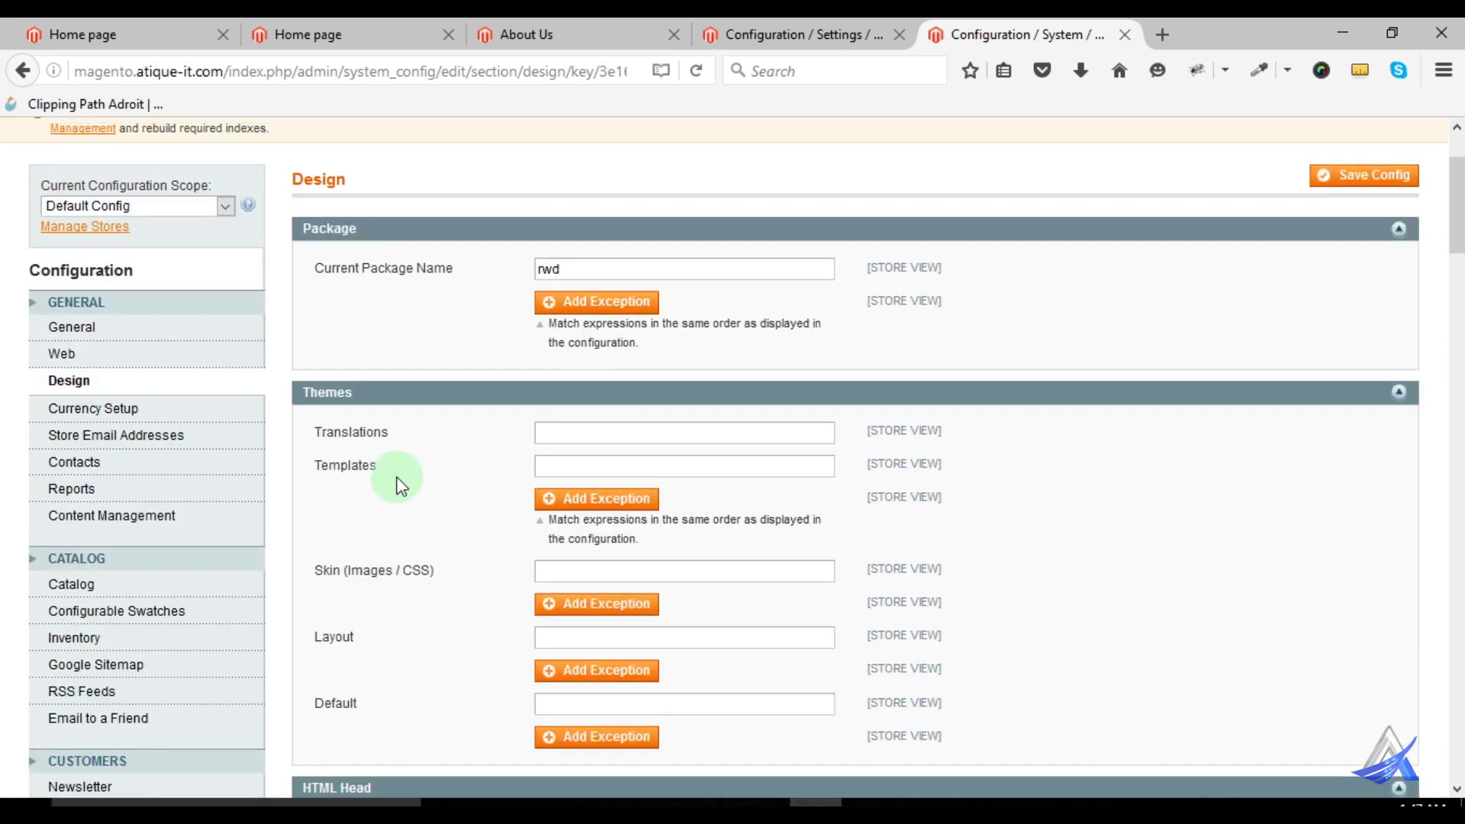
pyautogui.click(112, 416)
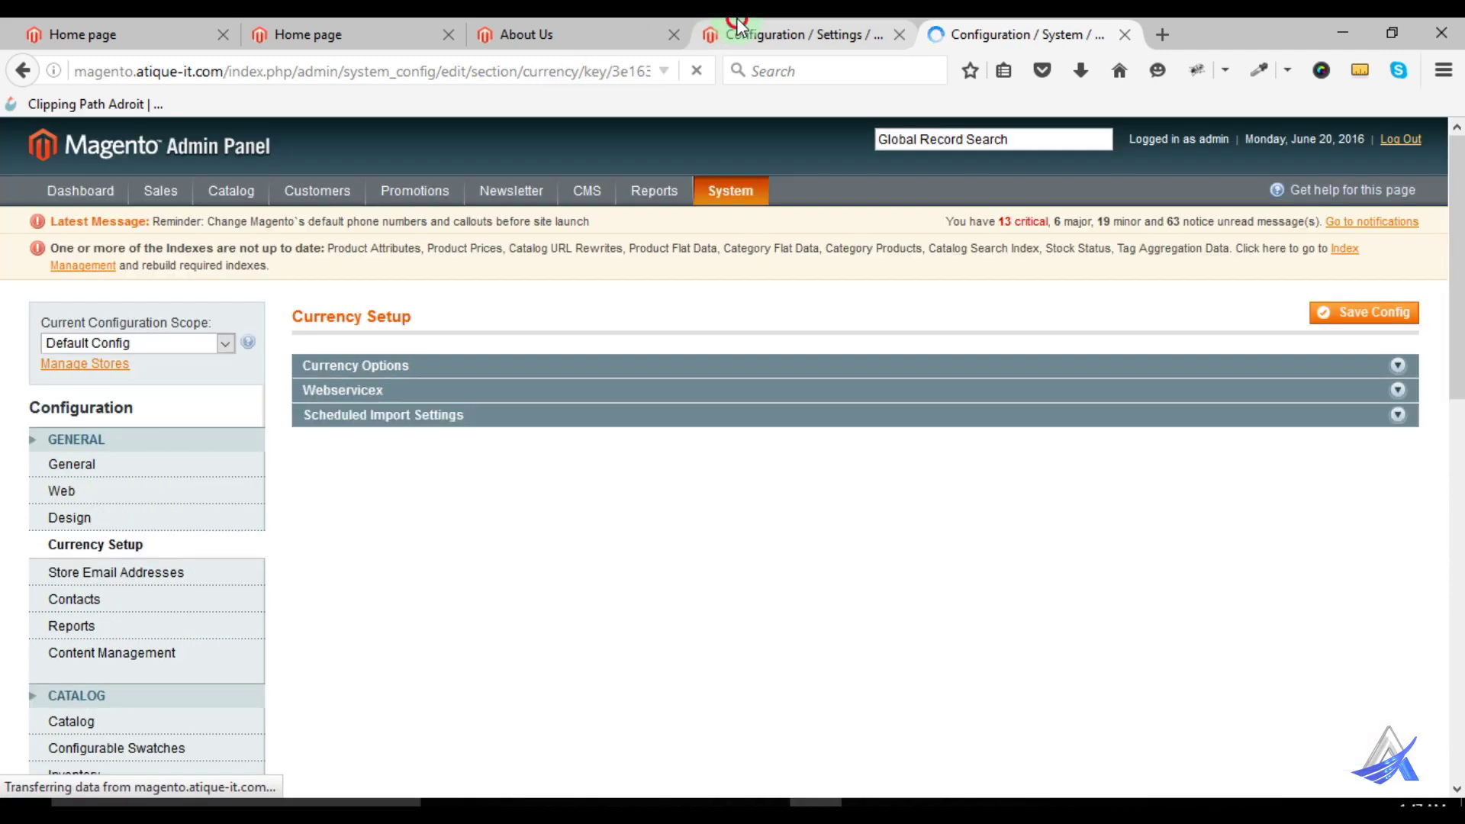
pyautogui.click(744, 30)
pyautogui.click(432, 317)
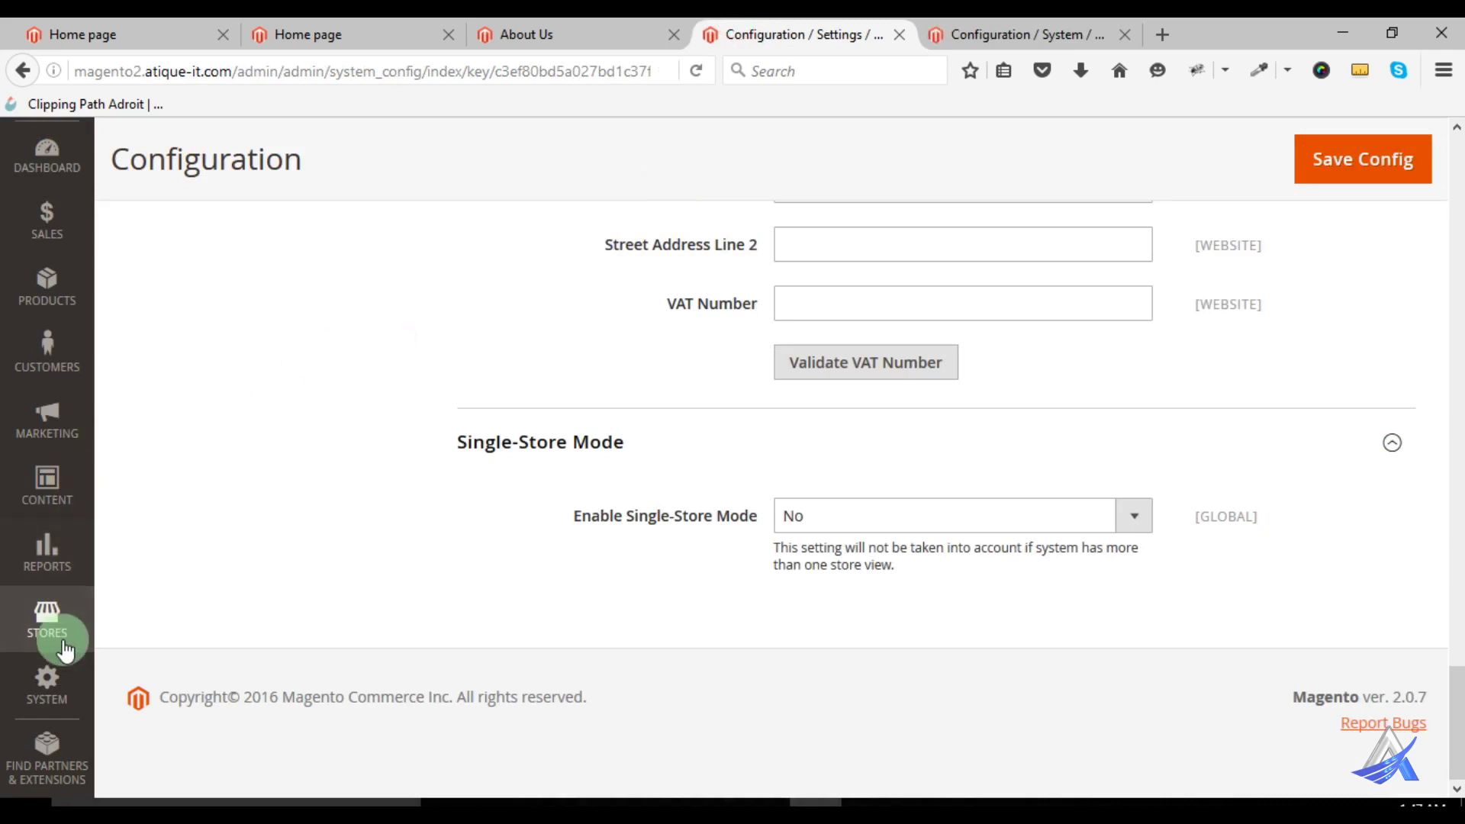
pyautogui.click(969, 26)
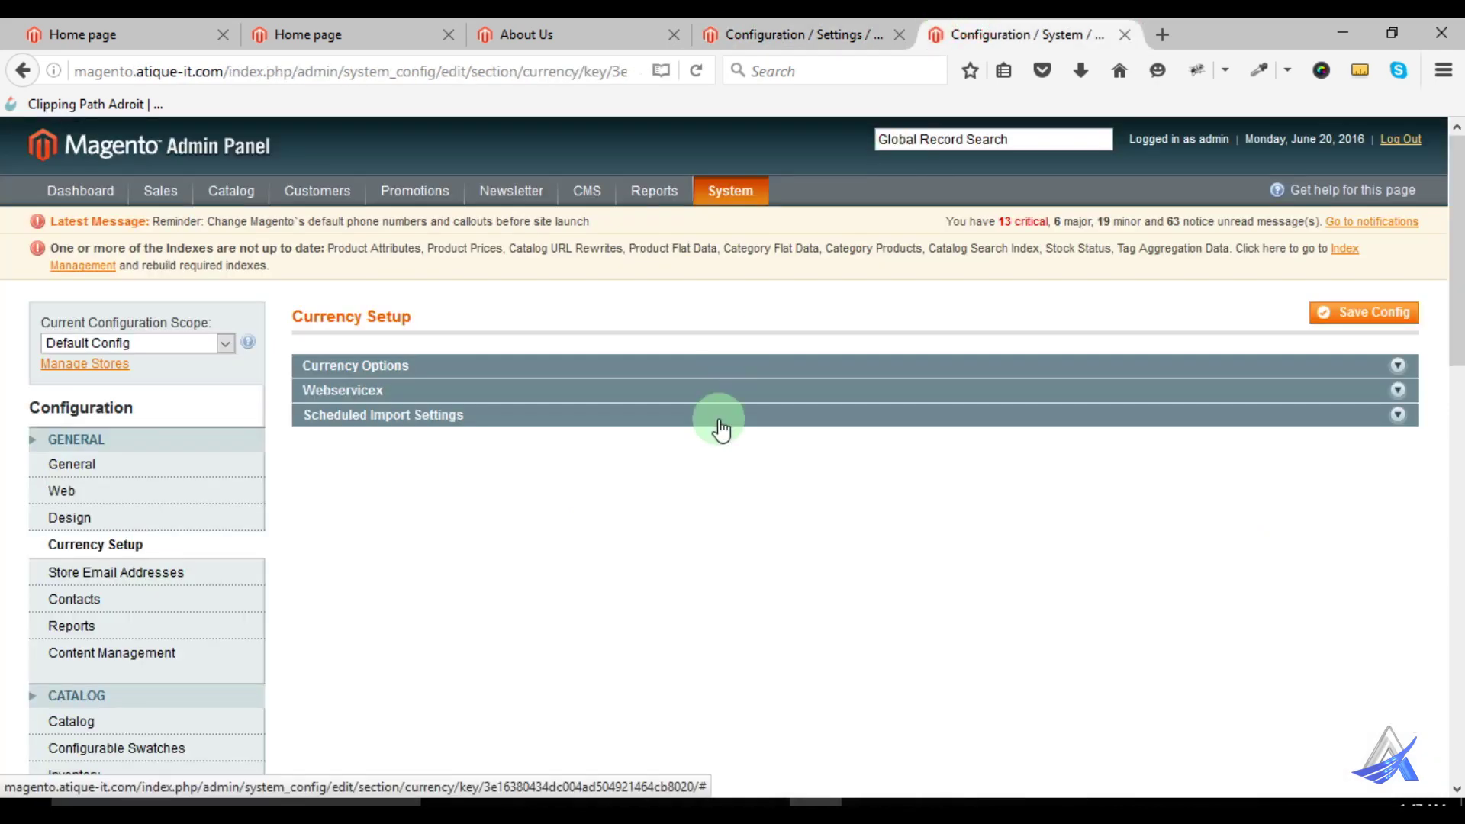
# Expand Currency Options, Webservicex and Scheduled Import Settings, then go to Store Email Addresses
pyautogui.click(378, 374)
pyautogui.scroll(-3, 507, 451)
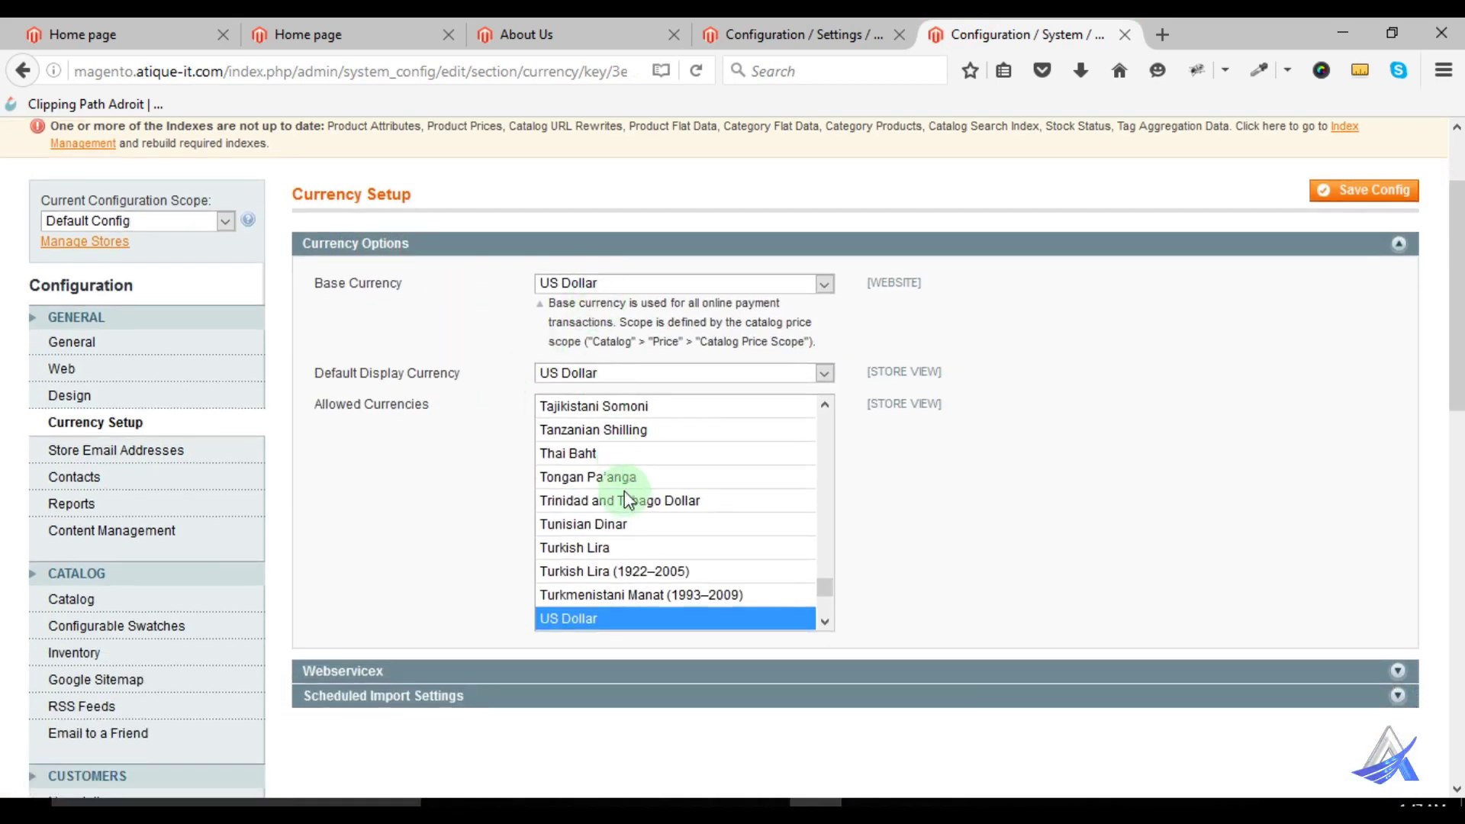
pyautogui.click(325, 673)
pyautogui.scroll(-5, 391, 537)
pyautogui.click(366, 395)
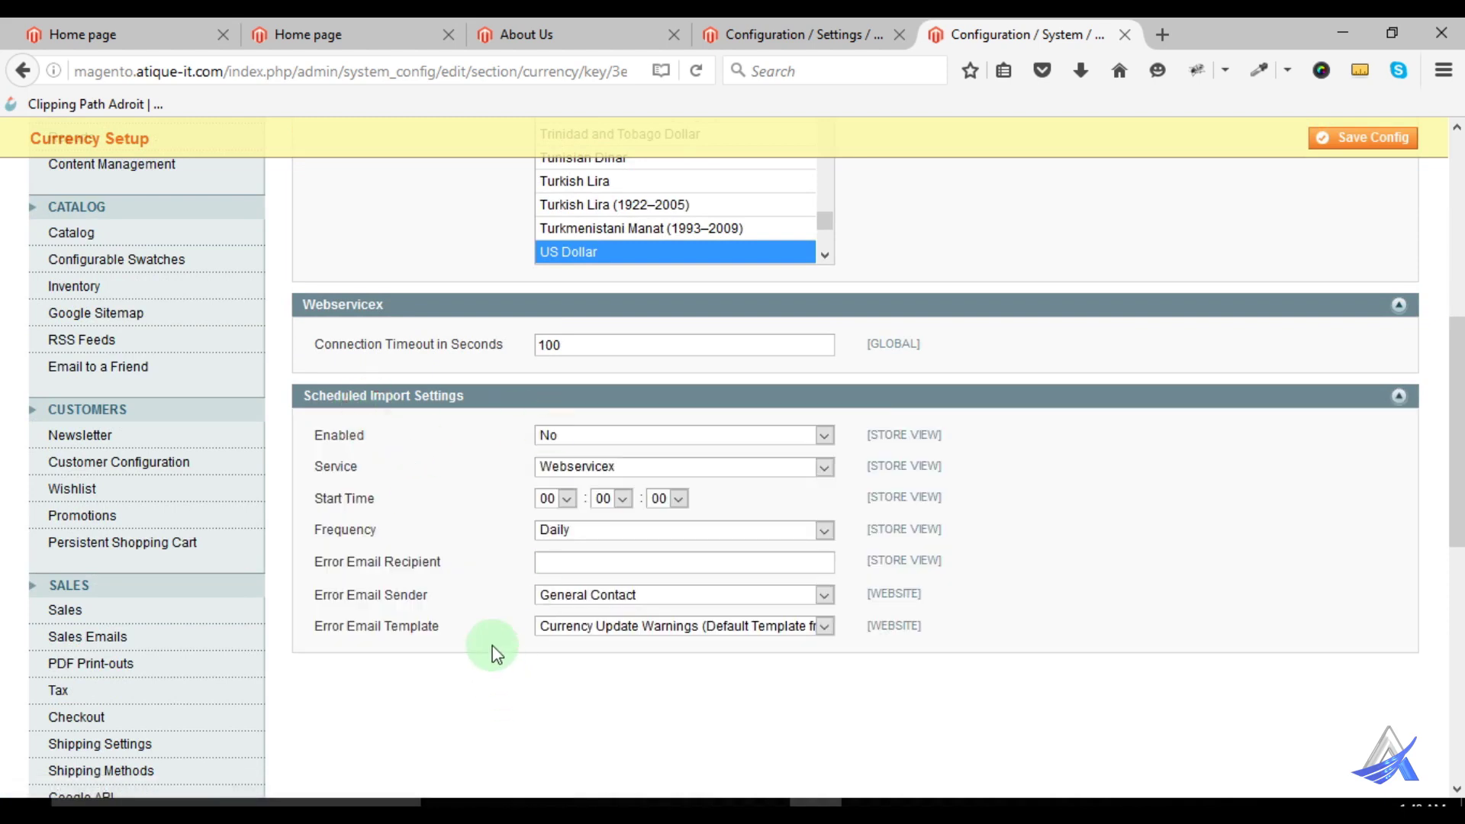
pyautogui.scroll(3, 494, 653)
pyautogui.scroll(5, 252, 458)
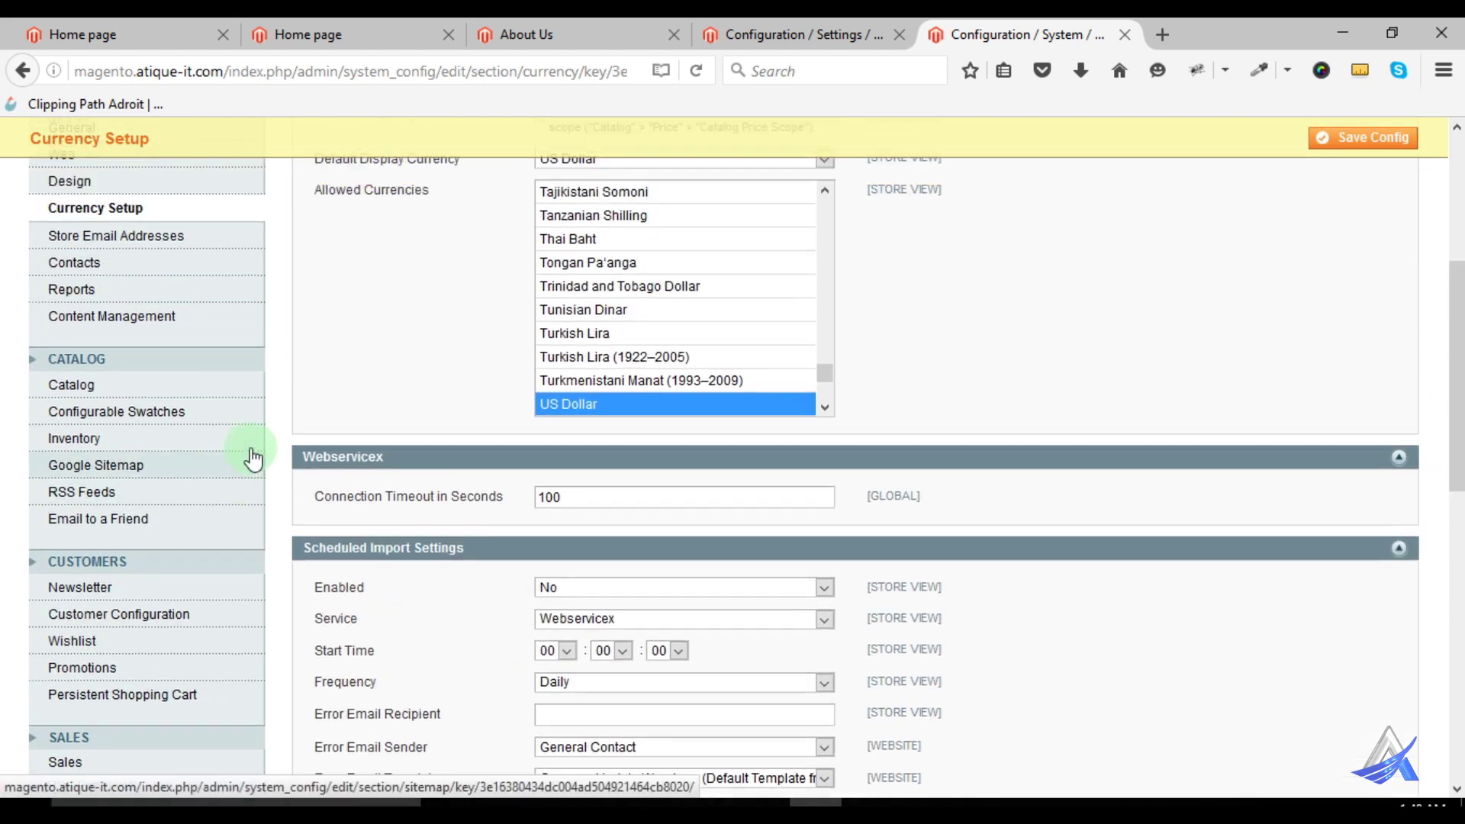
pyautogui.click(157, 456)
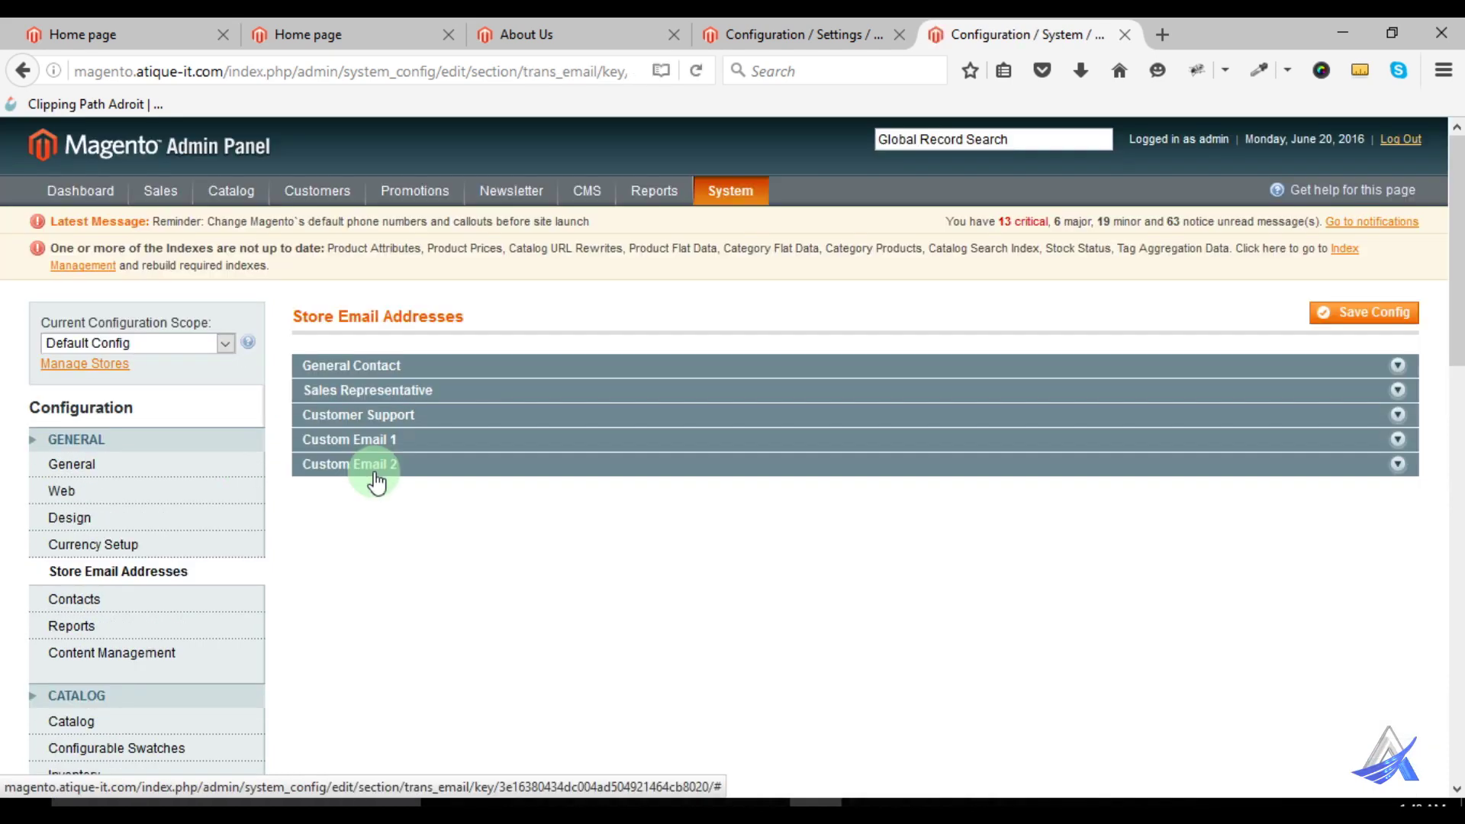
# Expand General Contact, Sales Representative, Customer Support and Custom Email 1 sender details, then go to Contacts
pyautogui.click(365, 365)
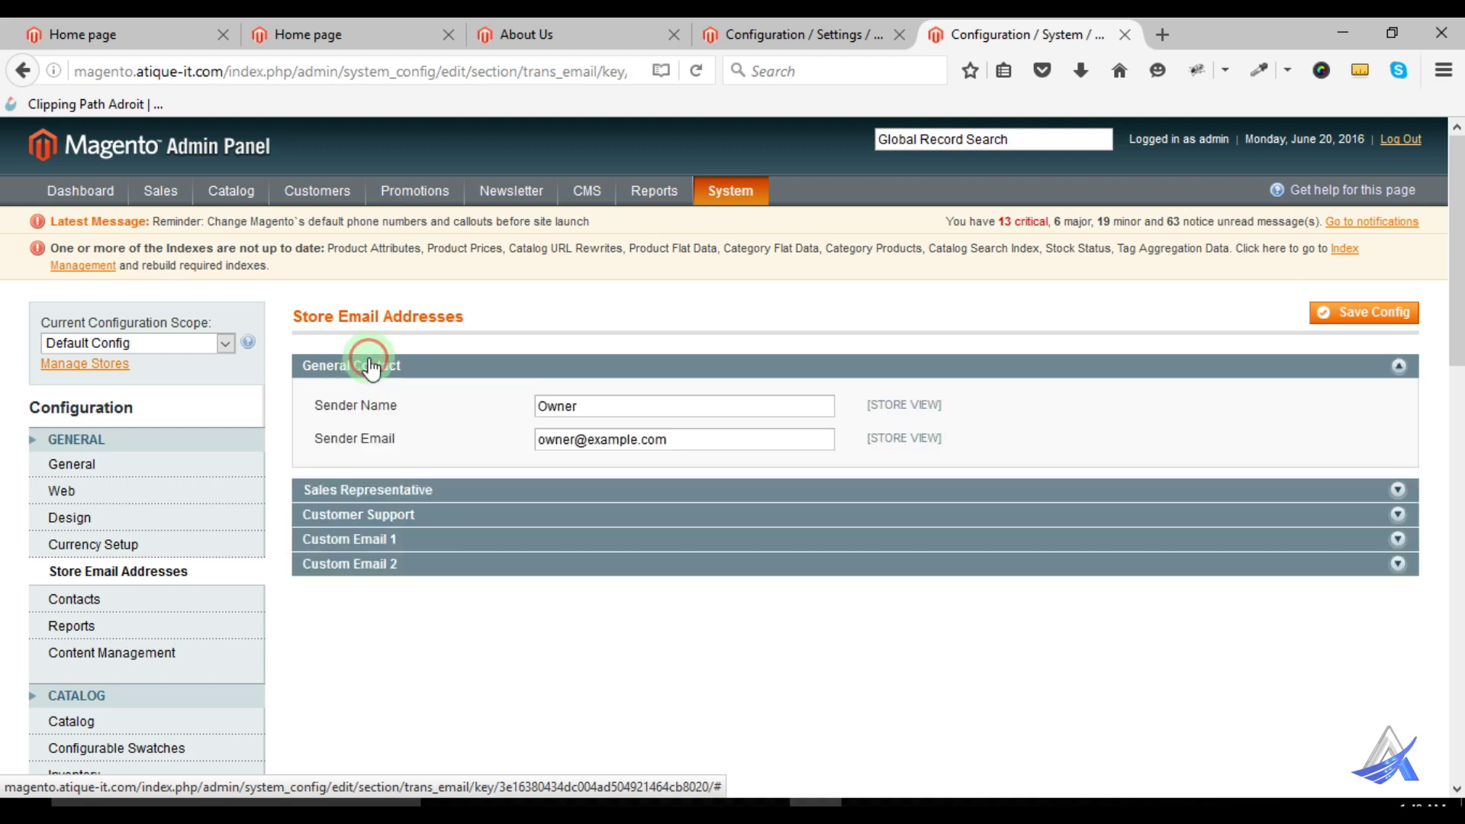
pyautogui.click(417, 487)
pyautogui.scroll(-3, 479, 558)
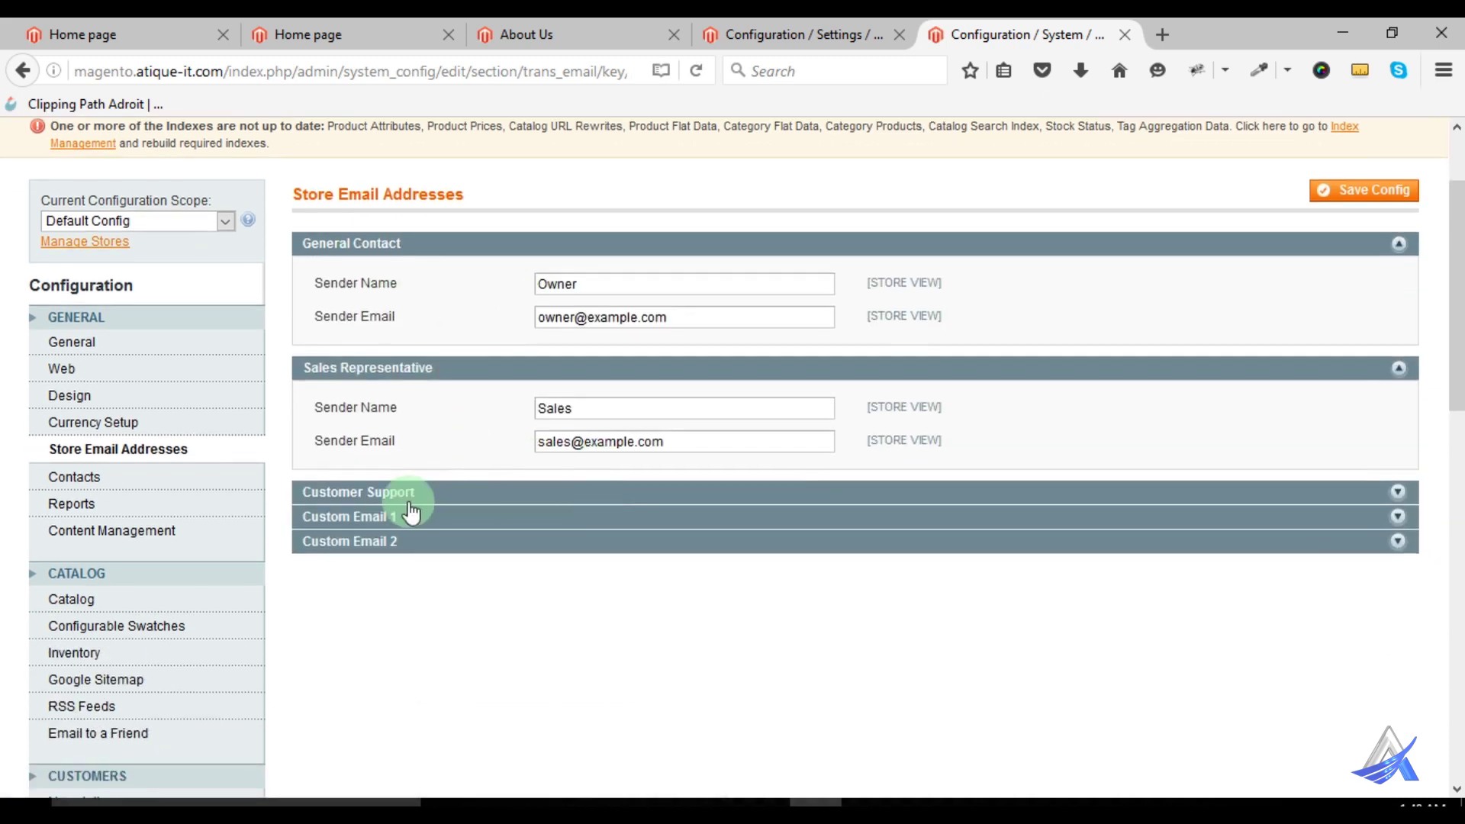
pyautogui.click(403, 490)
pyautogui.click(427, 616)
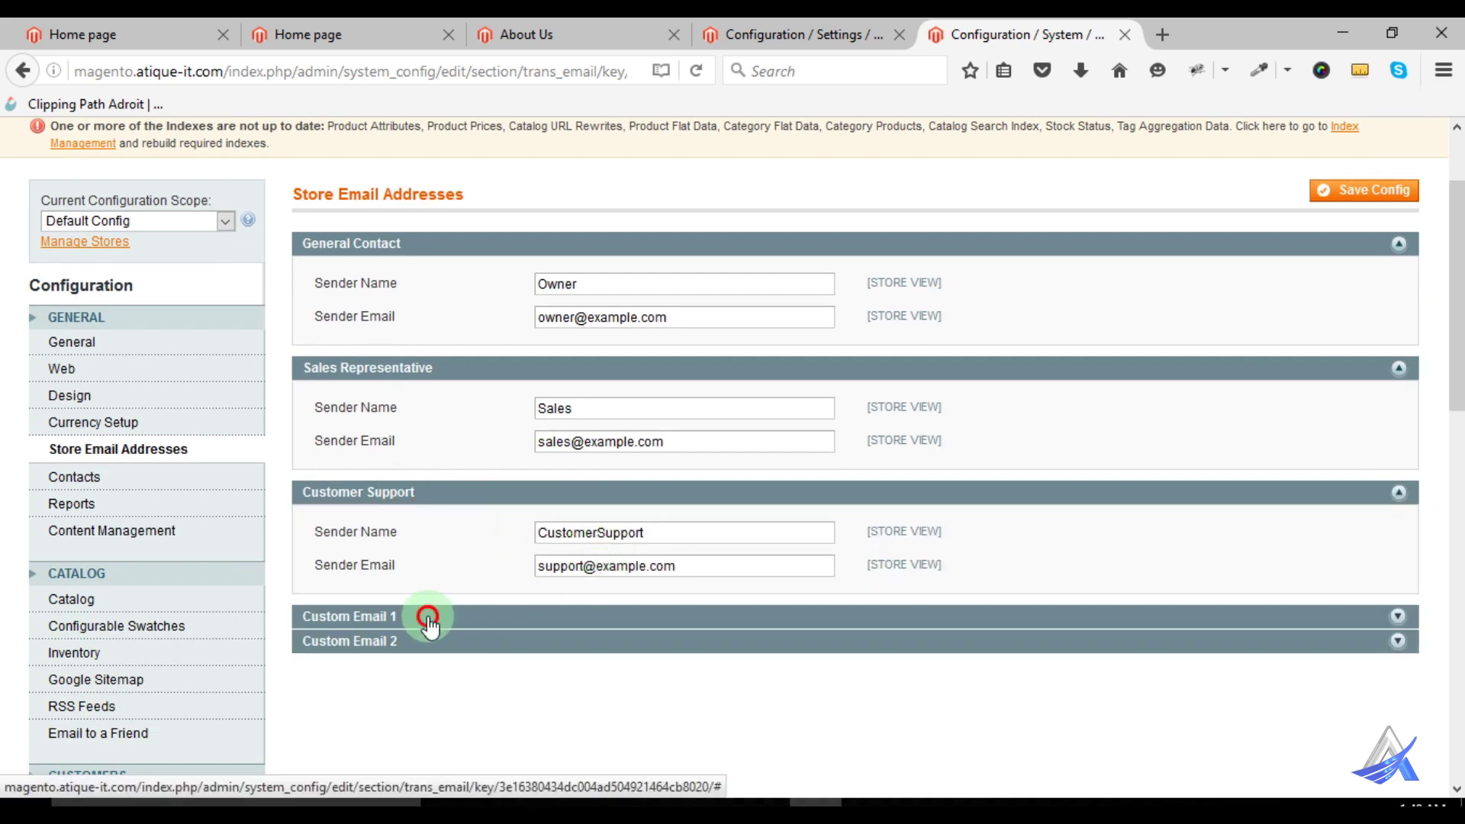
pyautogui.scroll(-3, 458, 620)
pyautogui.scroll(-3, 464, 621)
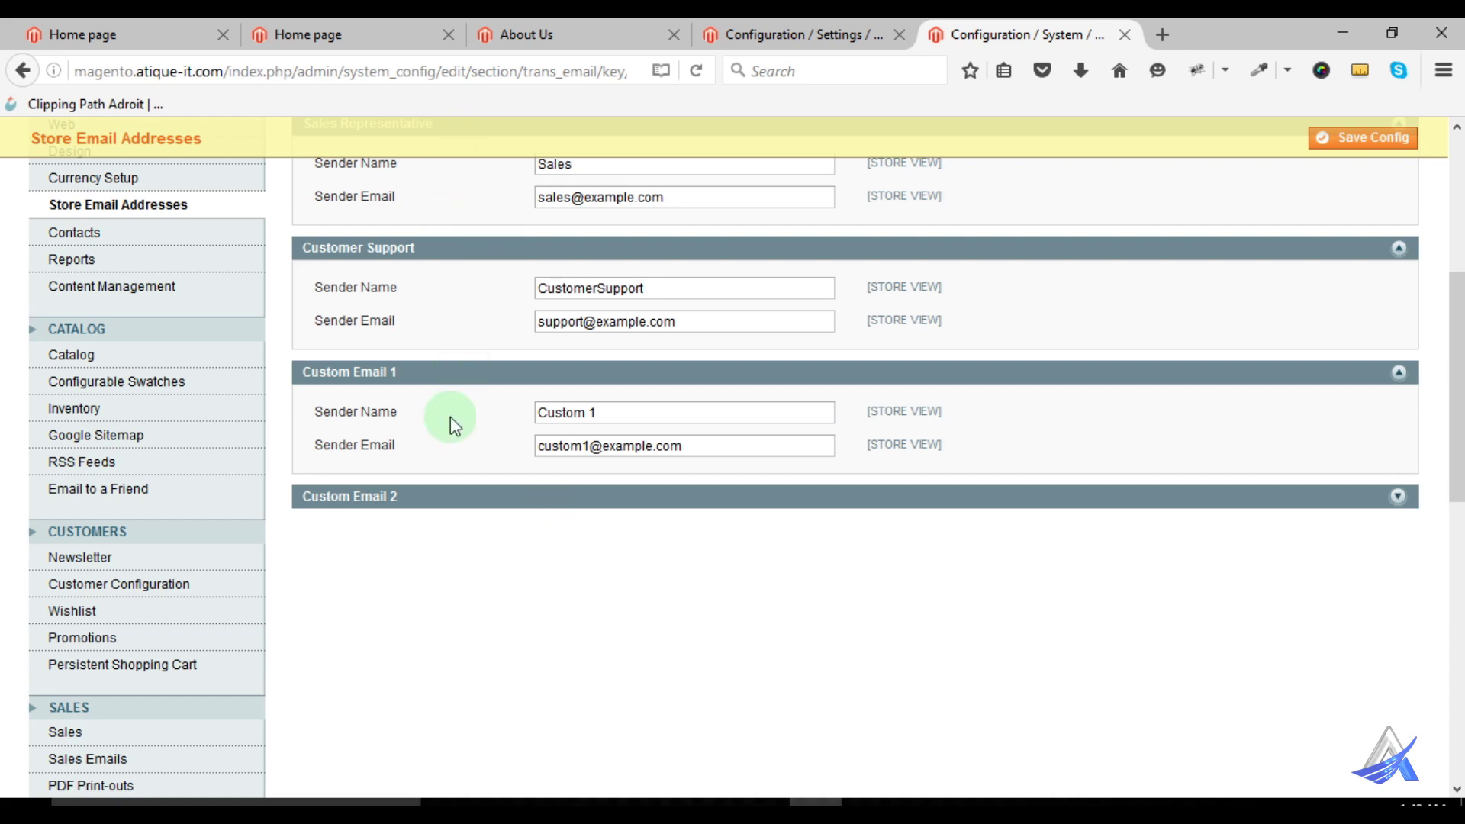
pyautogui.scroll(3, 442, 582)
pyautogui.click(120, 359)
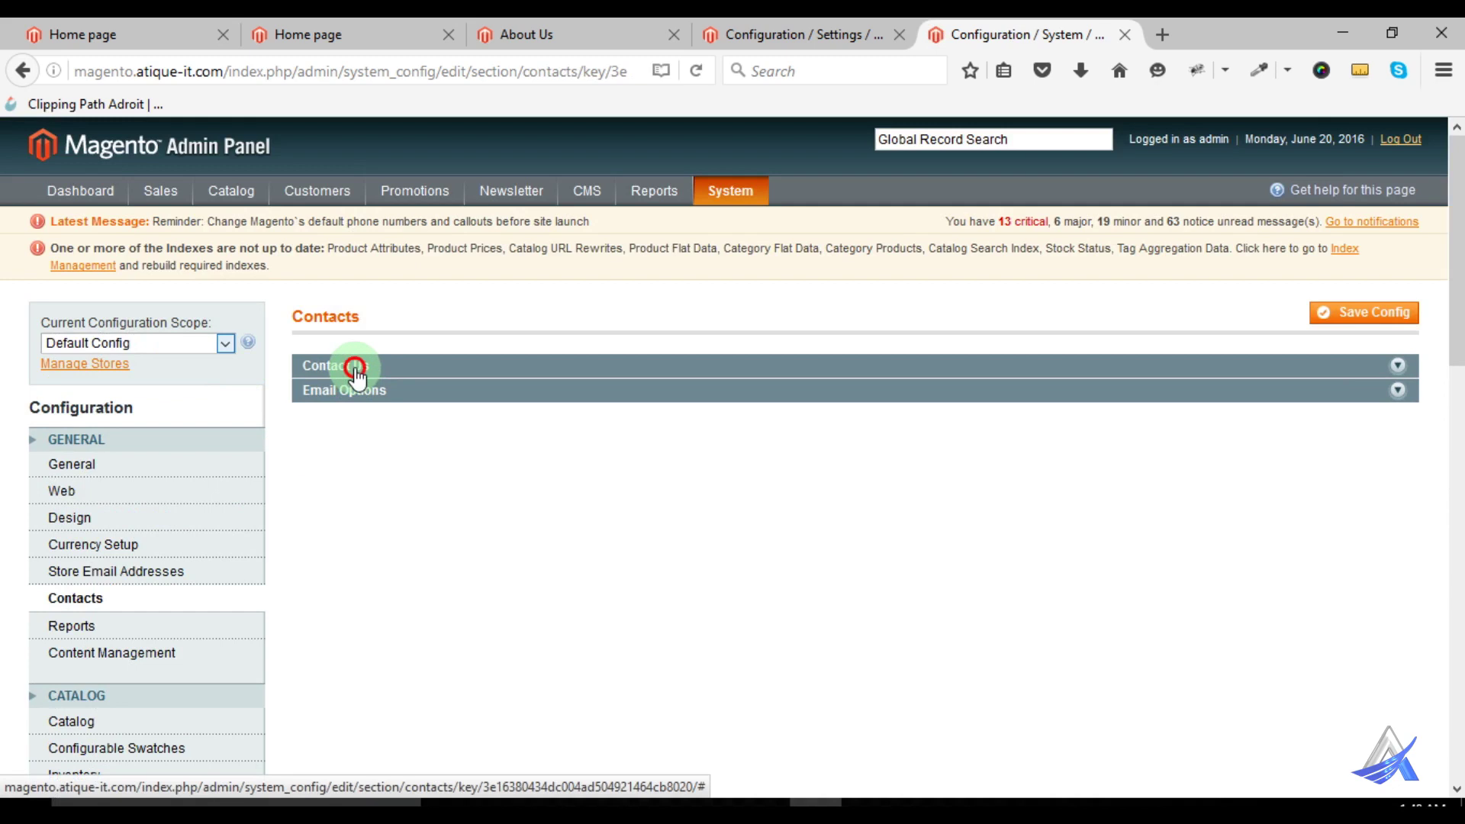
# Expand the Contact Us and Email Options groups on the Contacts page
pyautogui.click(355, 368)
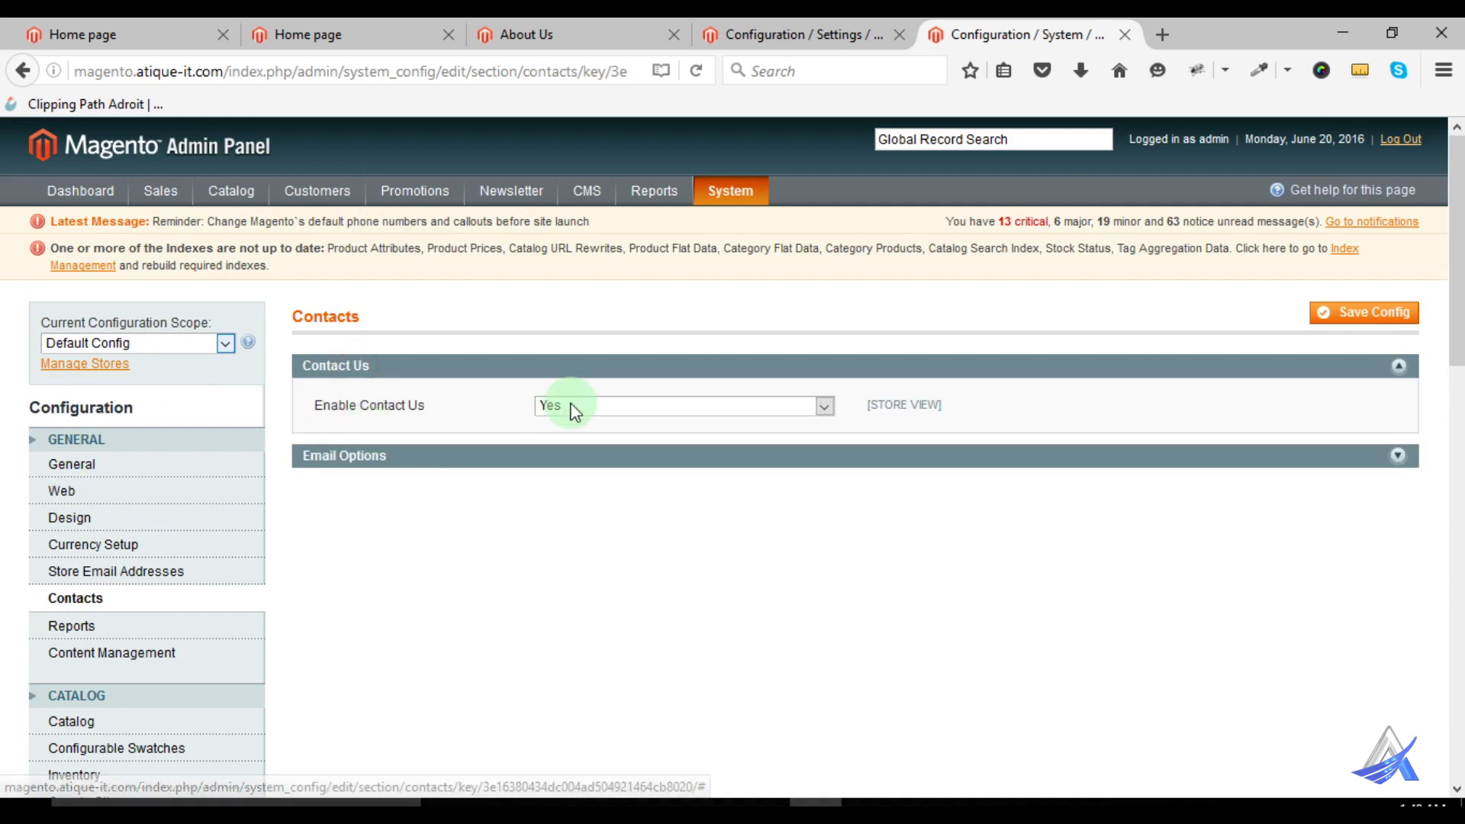
pyautogui.click(382, 460)
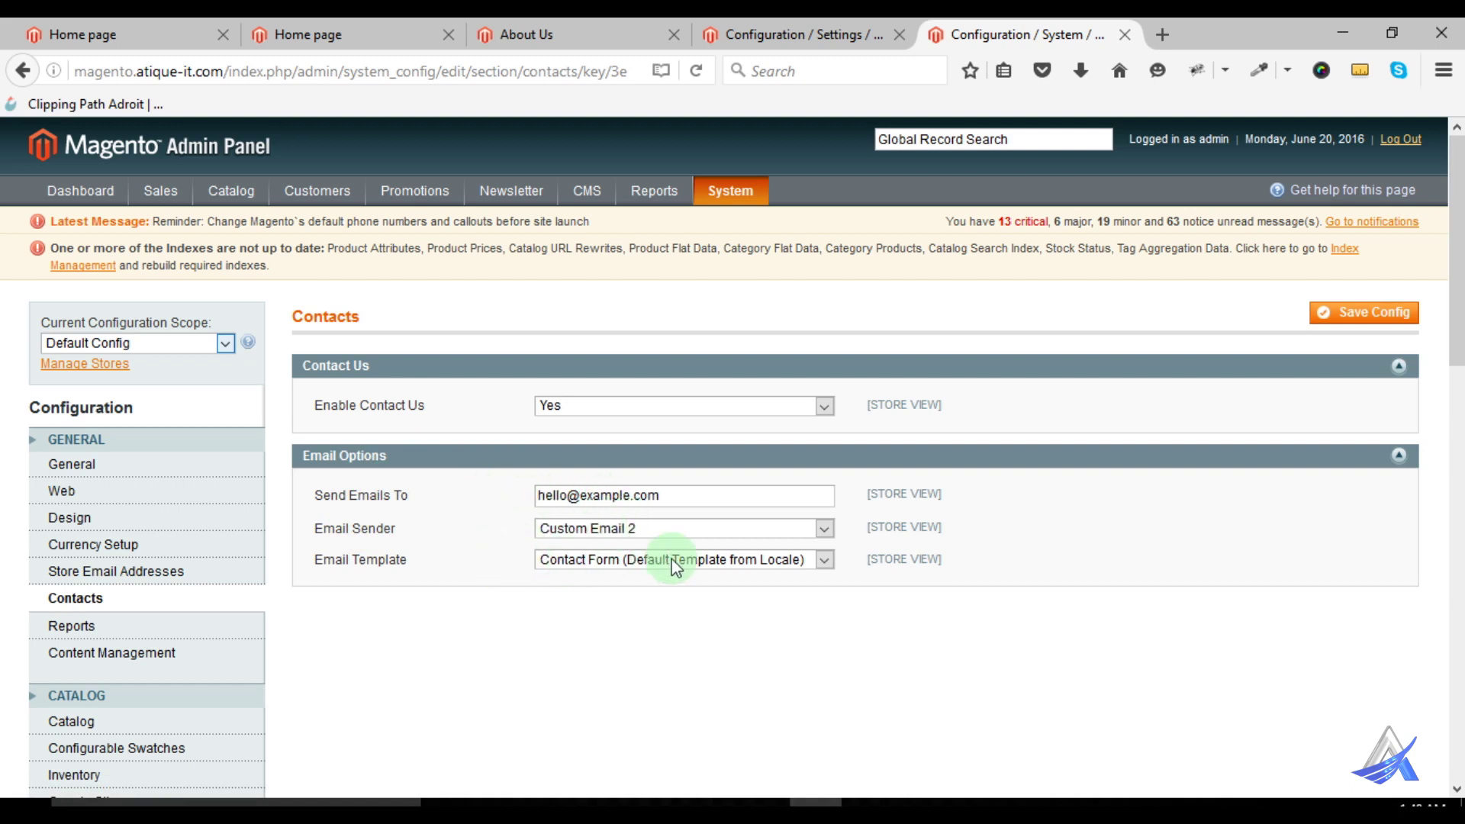
pyautogui.scroll(-3, 392, 579)
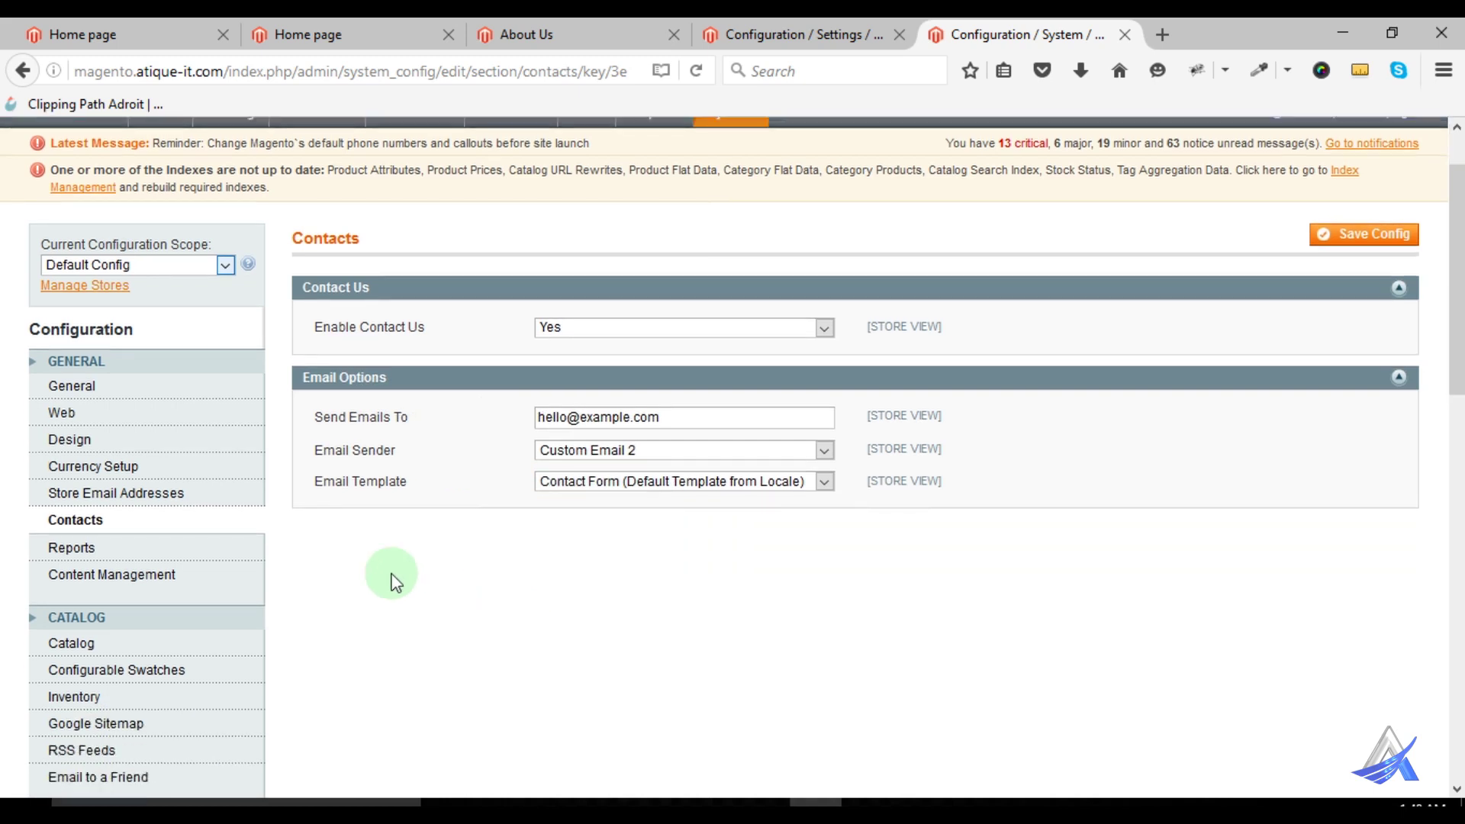
# Open Reports and expand its General and Dashboard groups, ending on Content Management
pyautogui.click(69, 495)
pyautogui.click(68, 494)
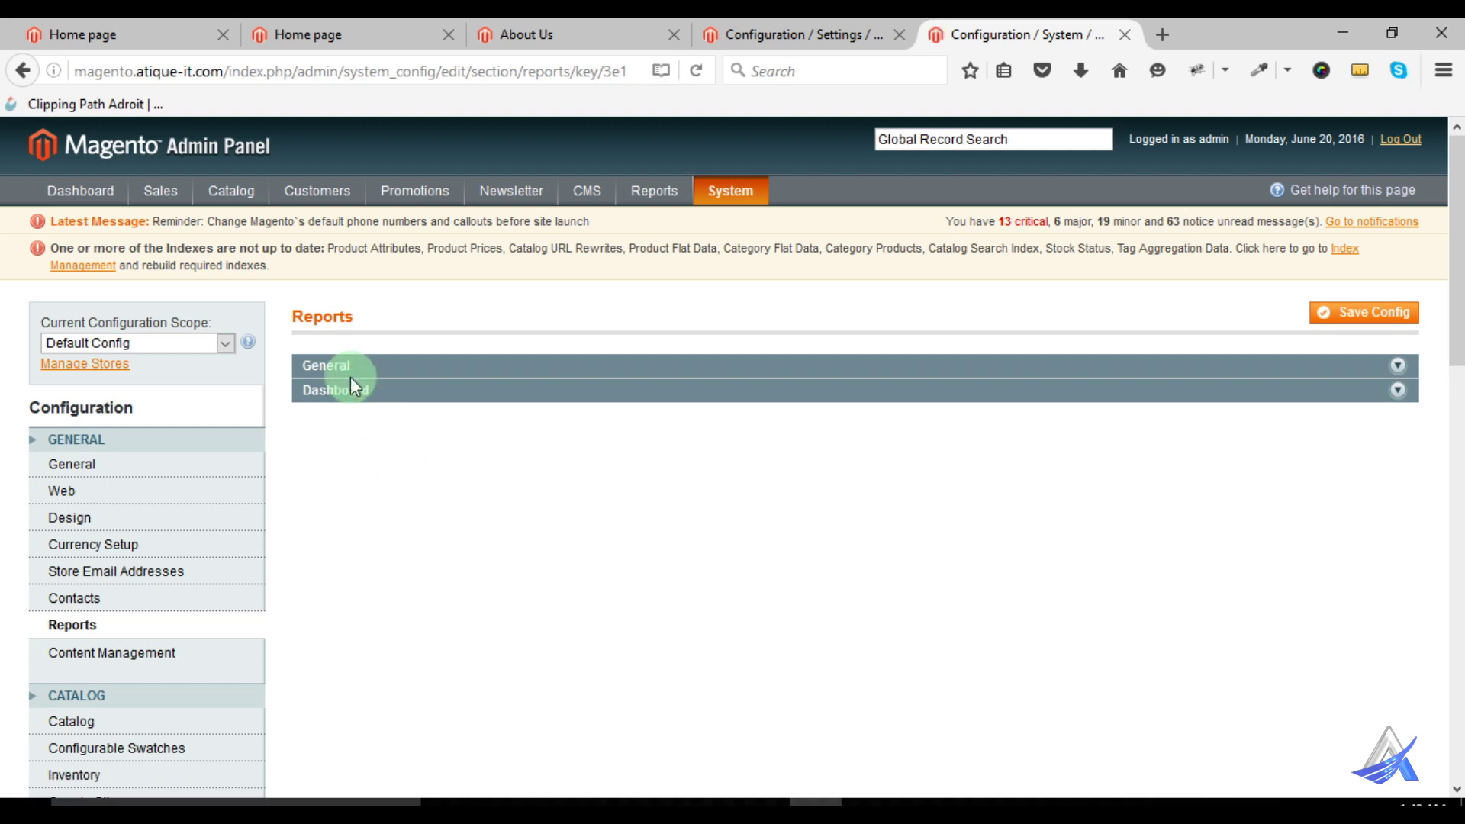
pyautogui.click(350, 372)
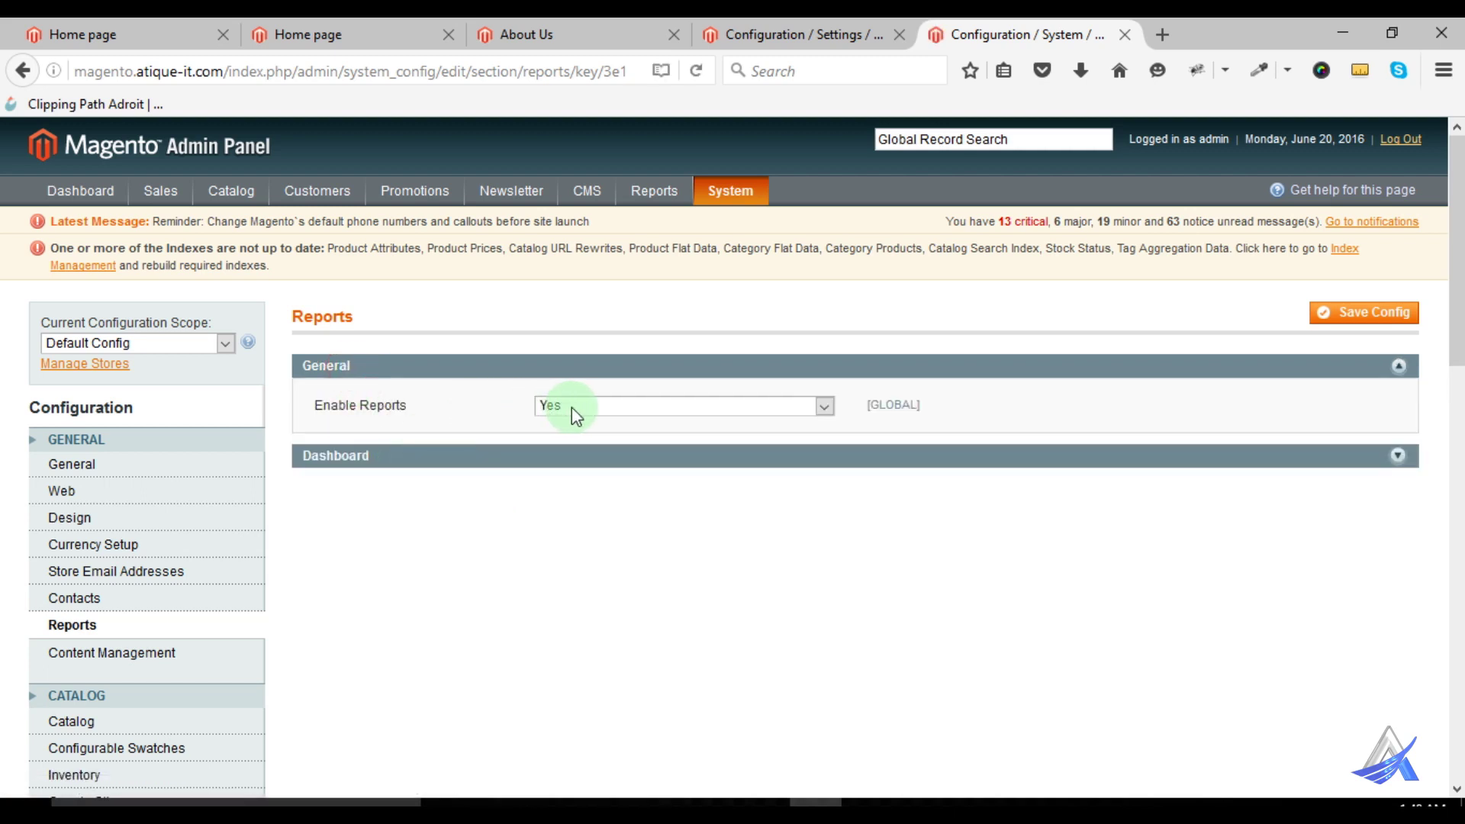
pyautogui.click(474, 453)
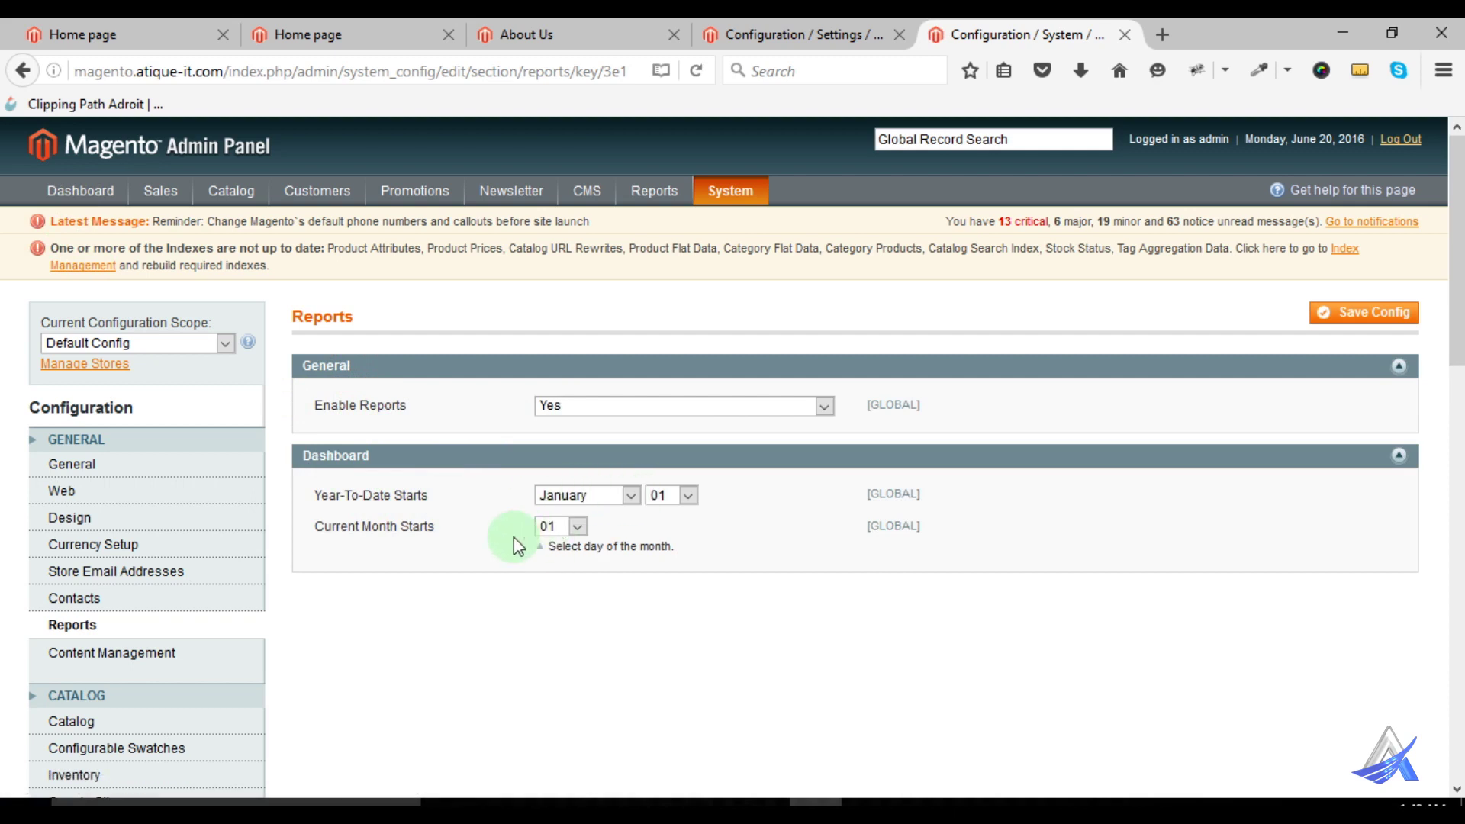
pyautogui.scroll(-2, 508, 561)
pyautogui.click(173, 534)
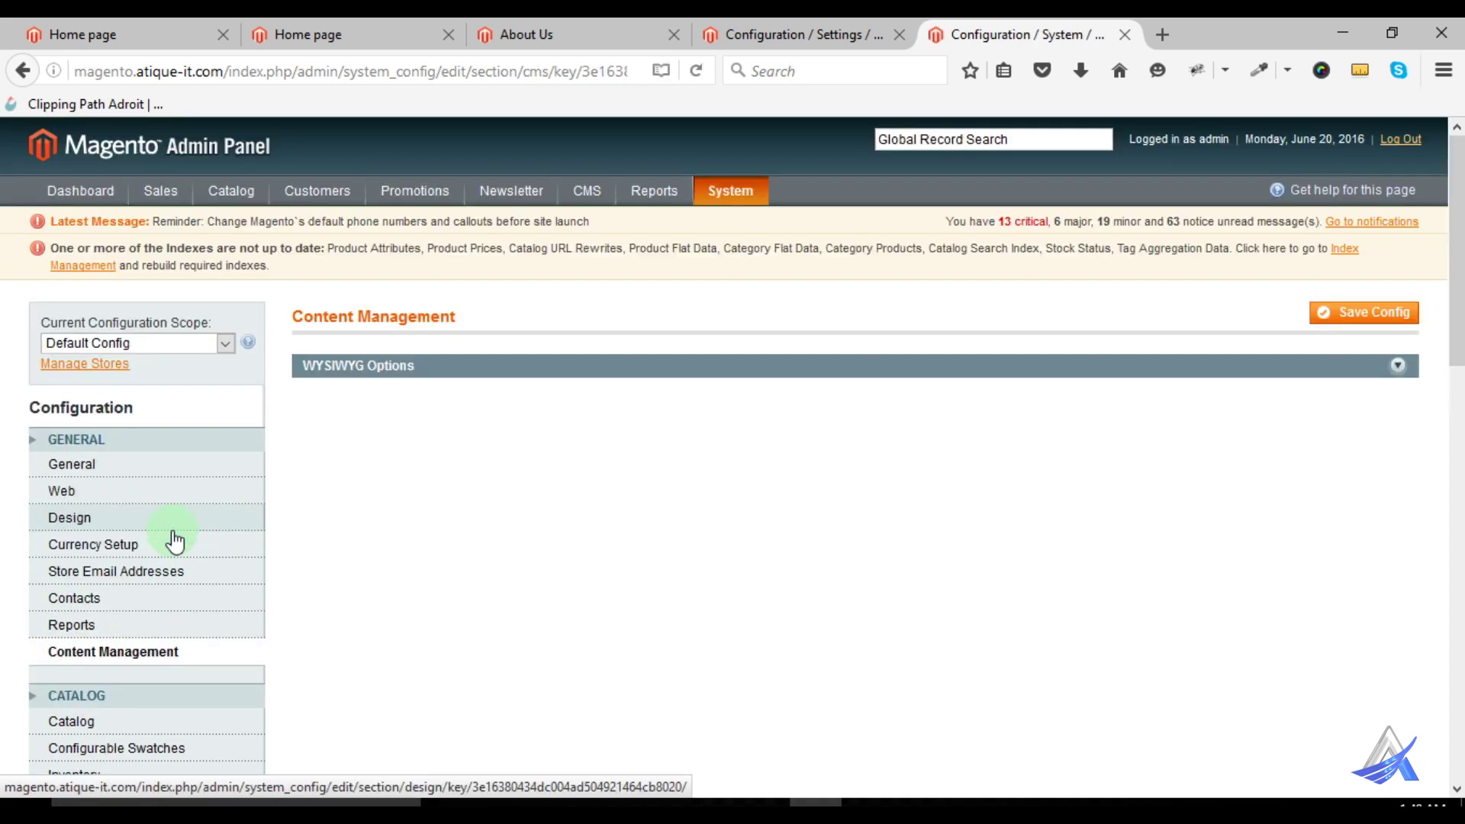
# Expand WYSIWYG Options: editor Enabled by Default, static URLs for media set to No
pyautogui.click(326, 367)
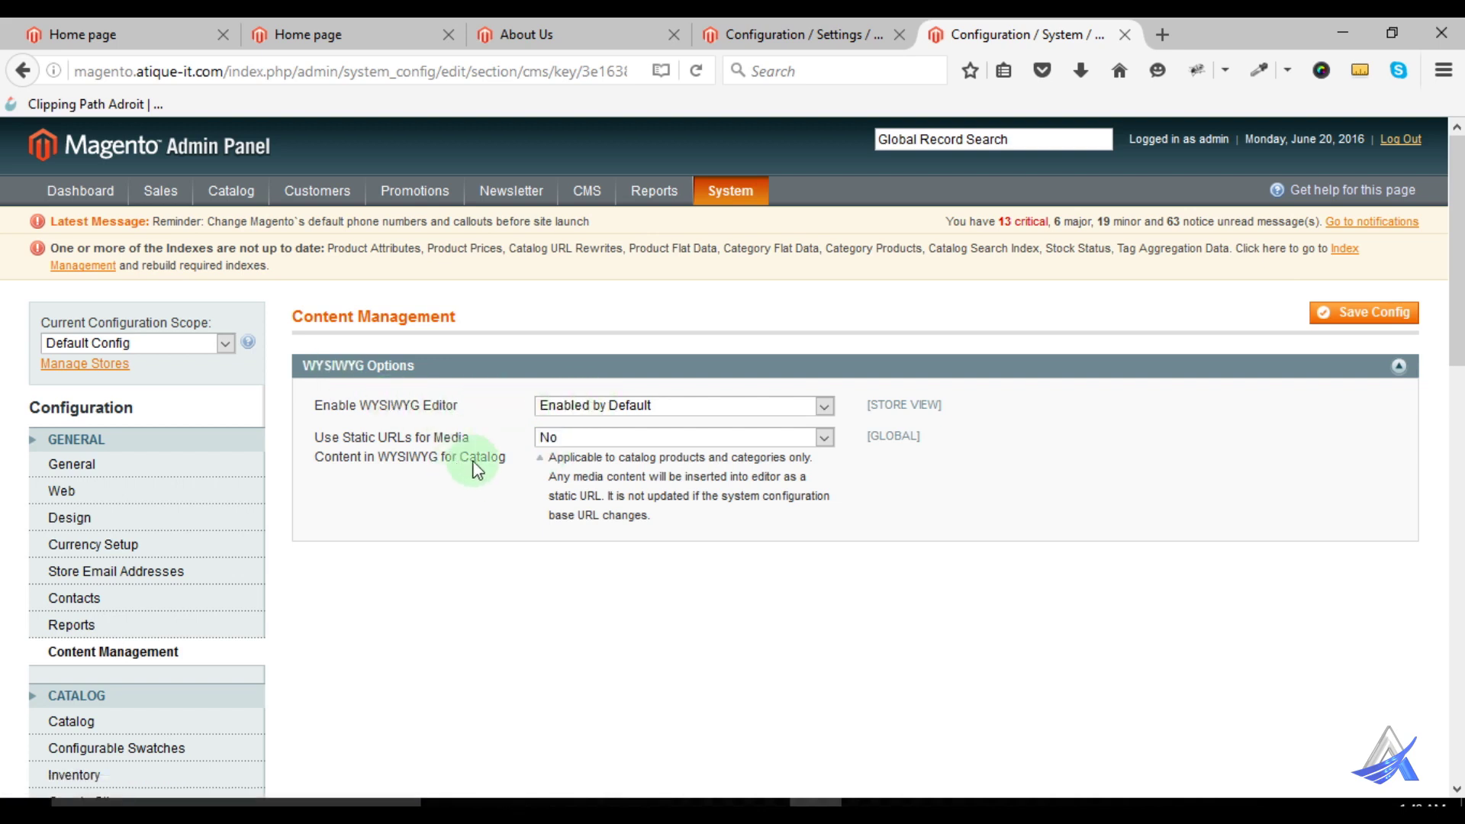
pyautogui.scroll(-1, 552, 457)
pyautogui.scroll(-3, 552, 456)
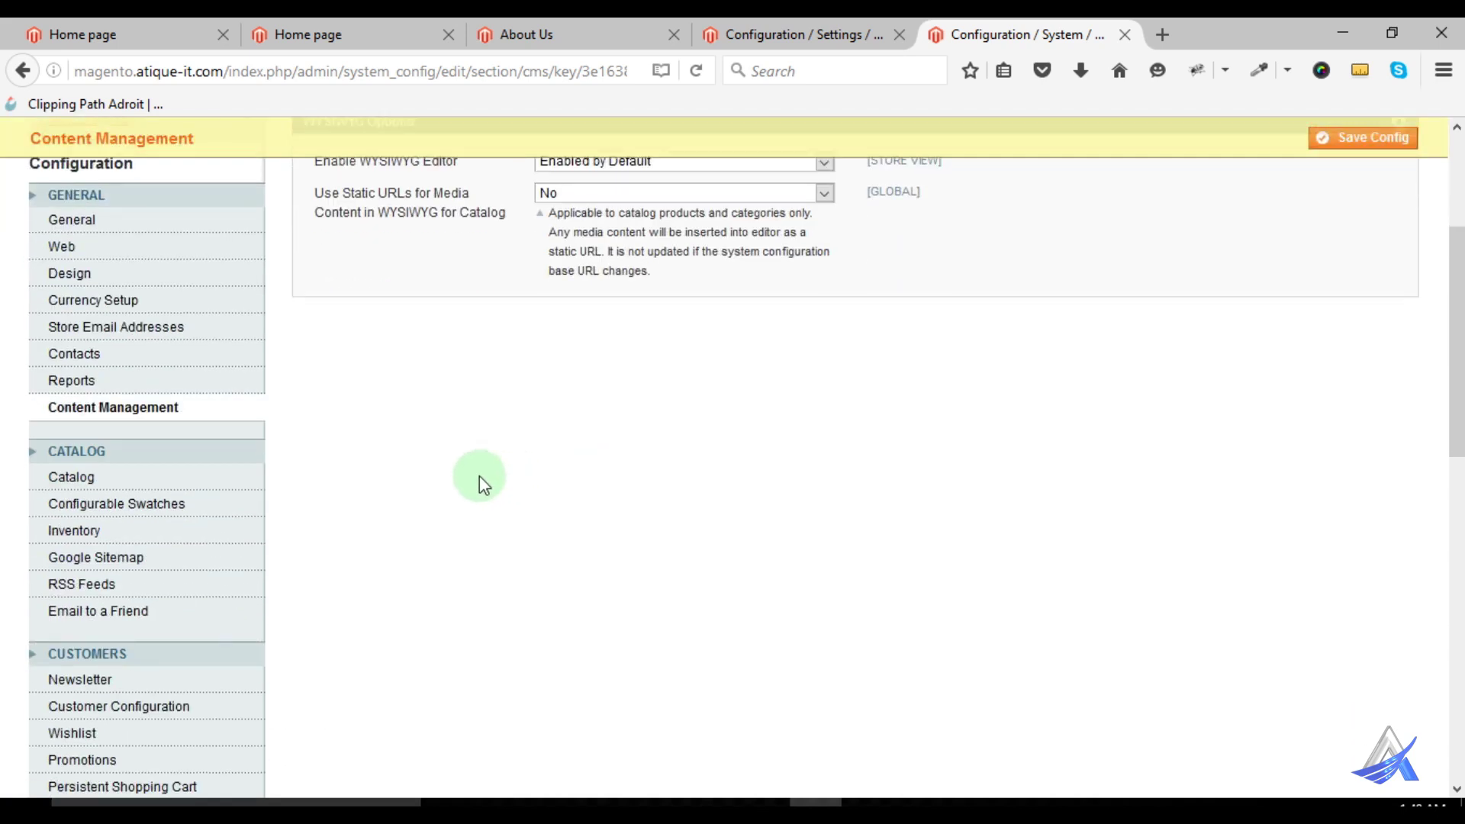
pyautogui.scroll(2, 527, 461)
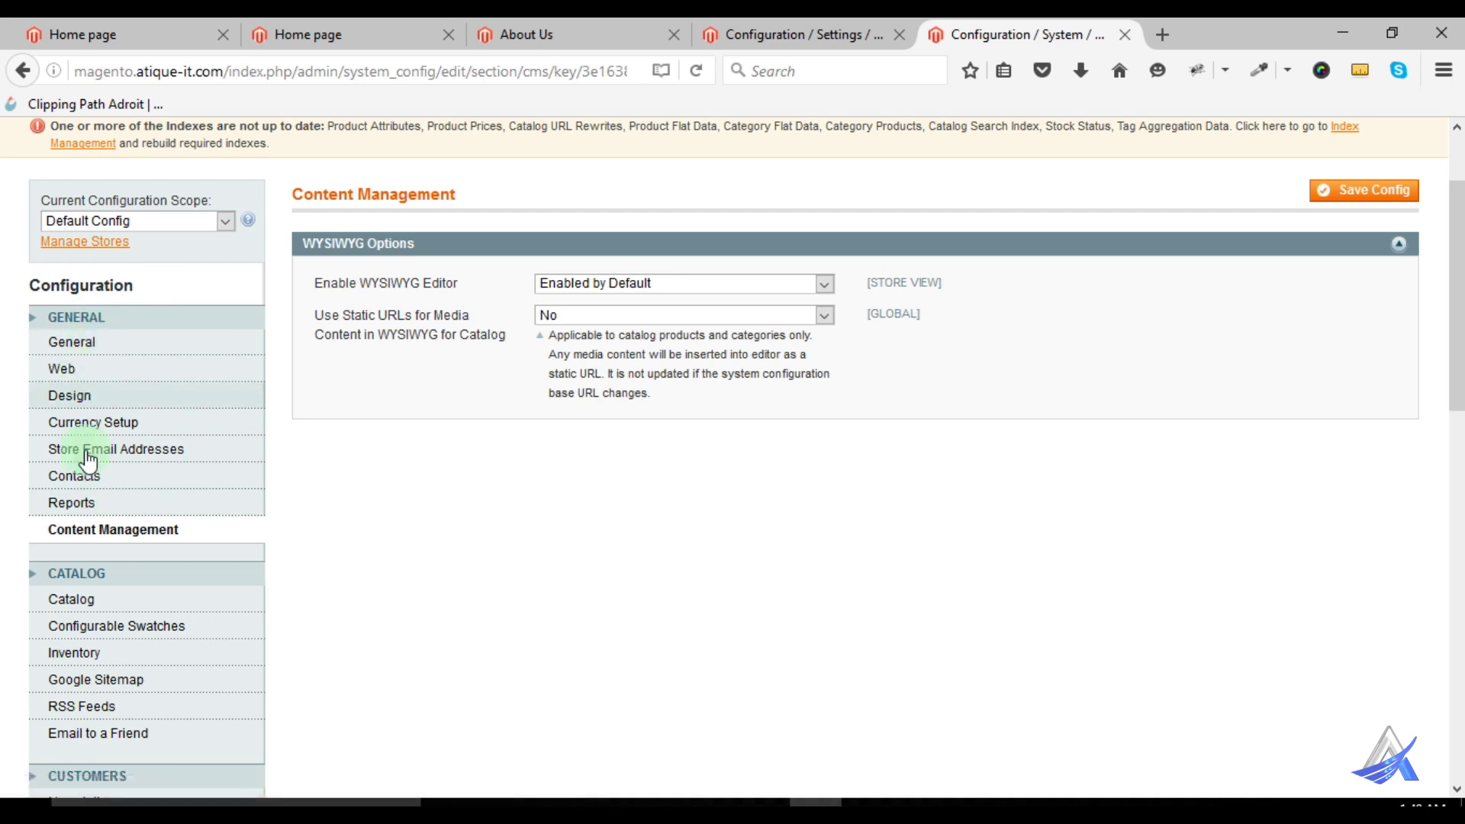
pyautogui.scroll(-3, 427, 497)
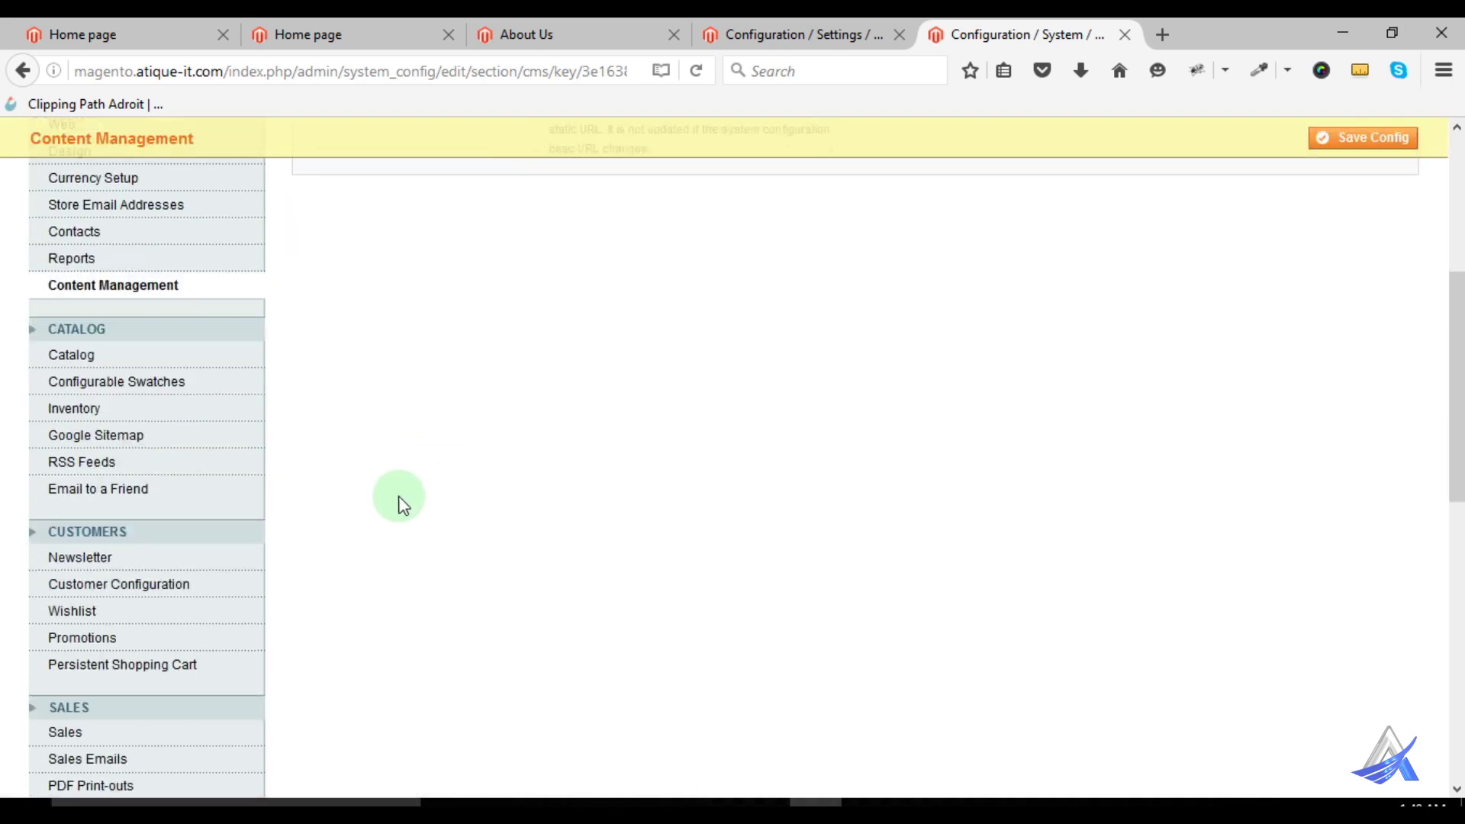
# Open Catalog configuration and expand the Frontend, Sitemap, Product Reviews and Product Image groups
pyautogui.click(90, 356)
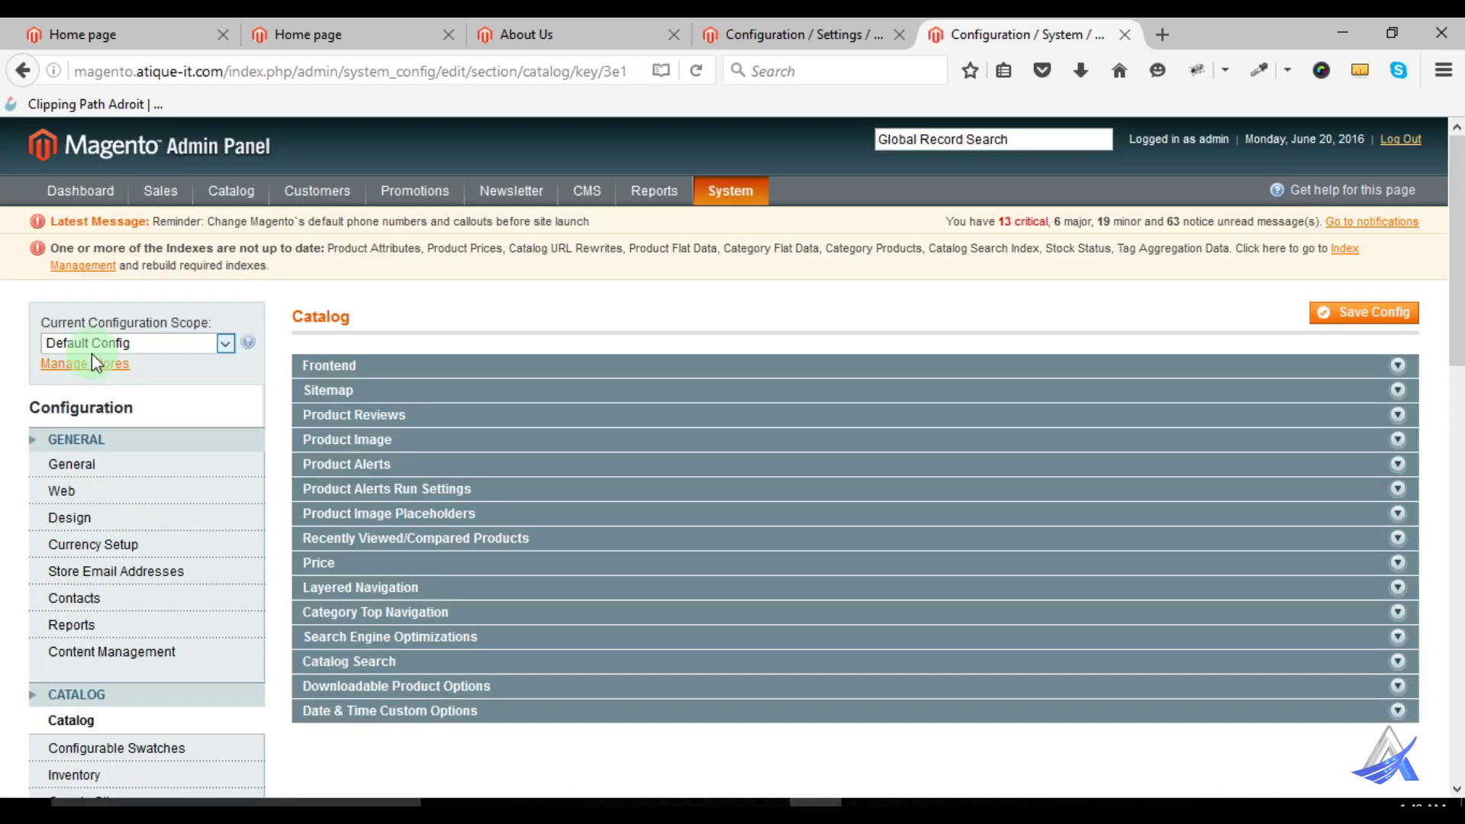
pyautogui.click(352, 367)
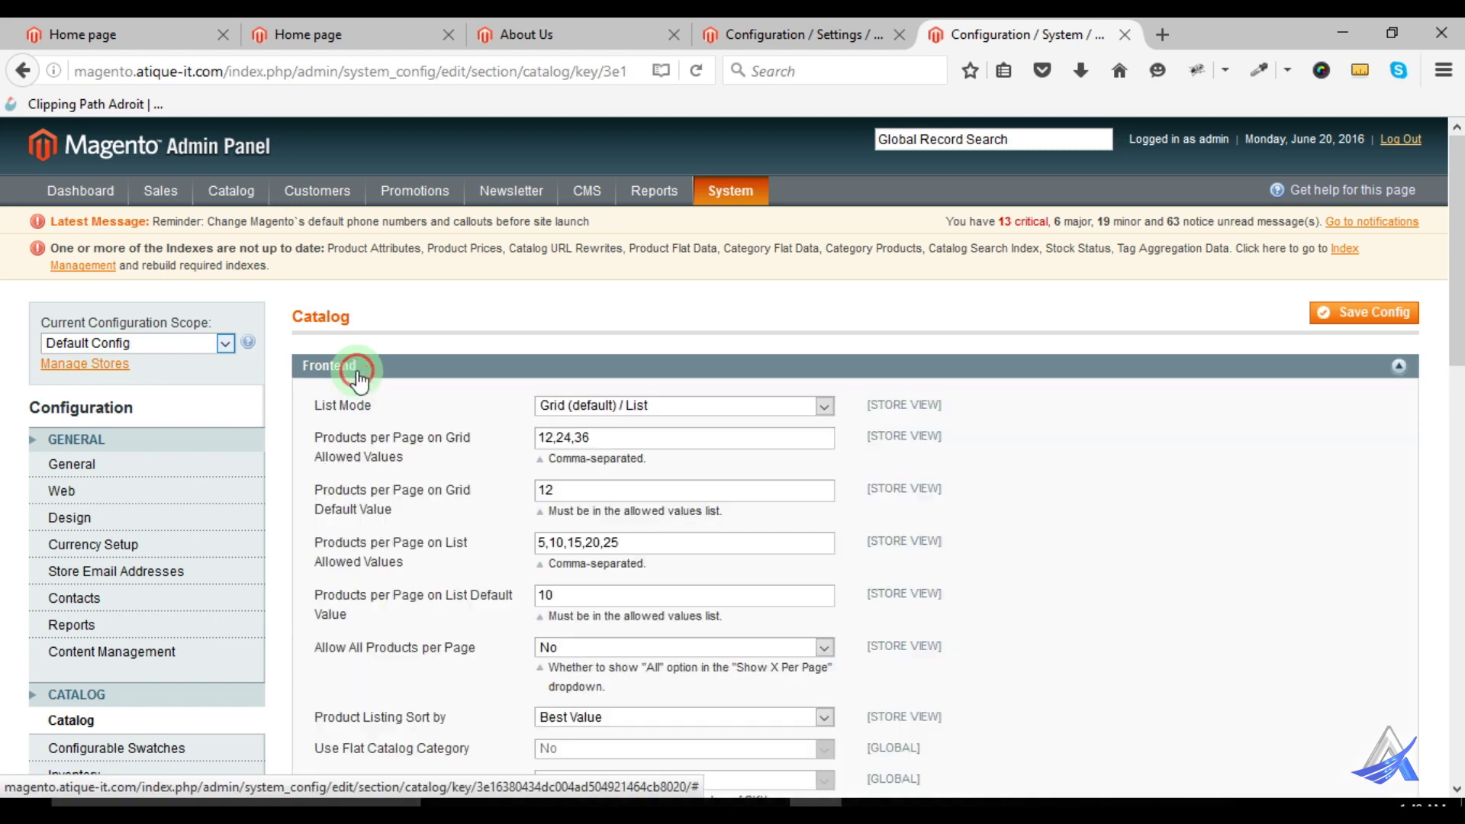
pyautogui.scroll(-3, 457, 366)
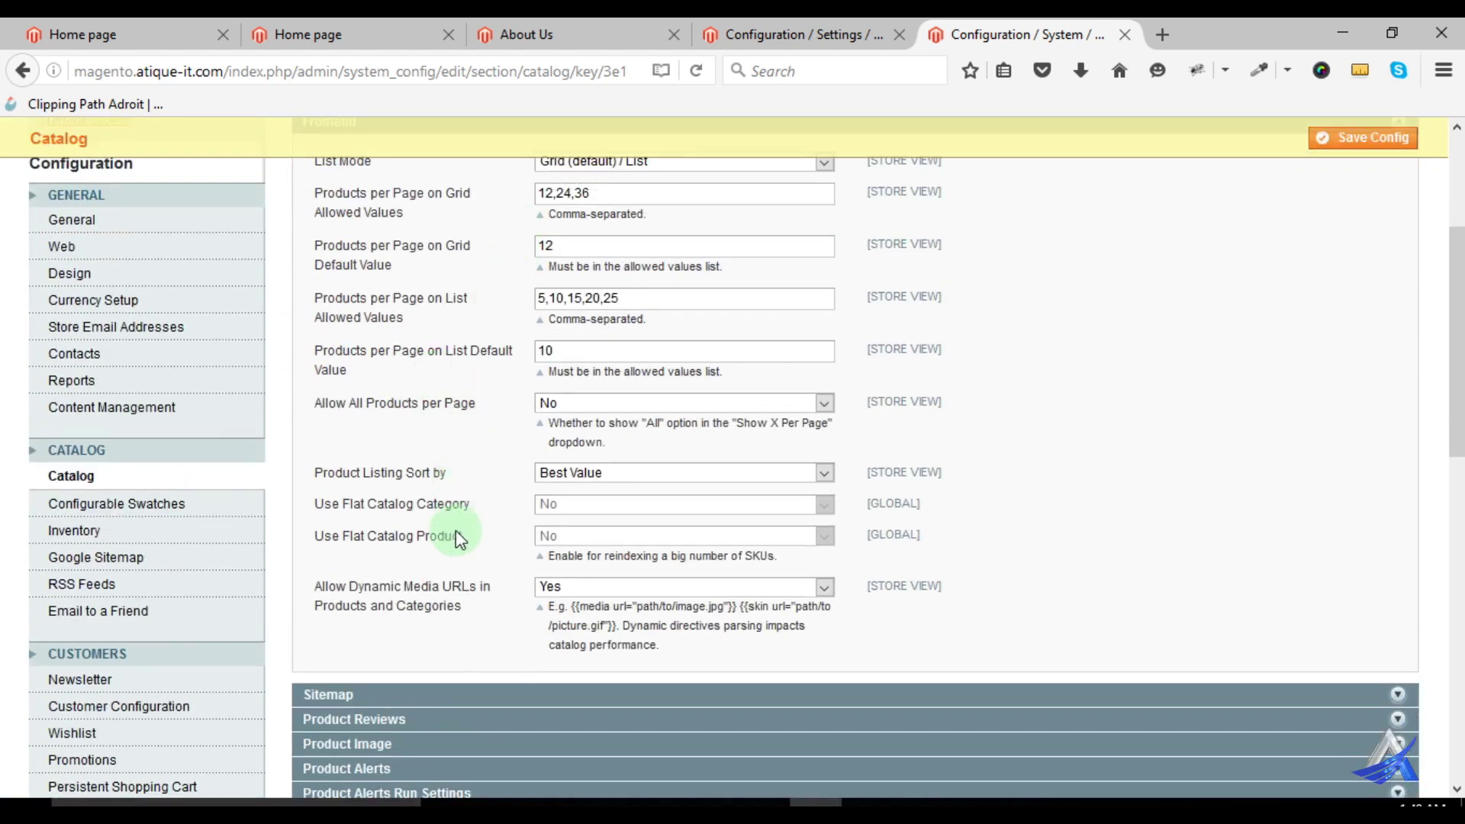
pyautogui.scroll(-3, 458, 534)
pyautogui.click(422, 574)
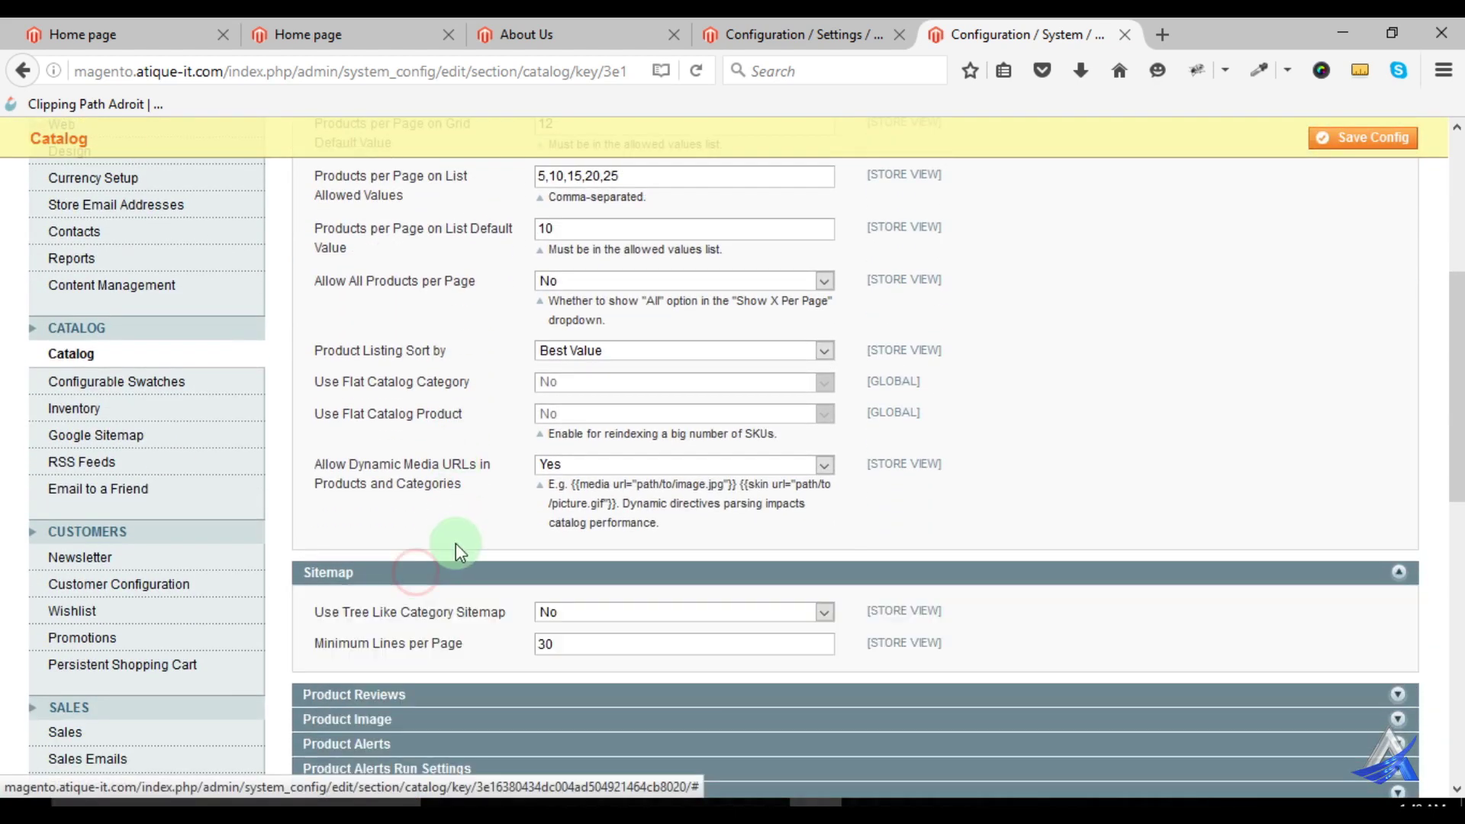
pyautogui.scroll(-8, 457, 549)
pyautogui.click(419, 329)
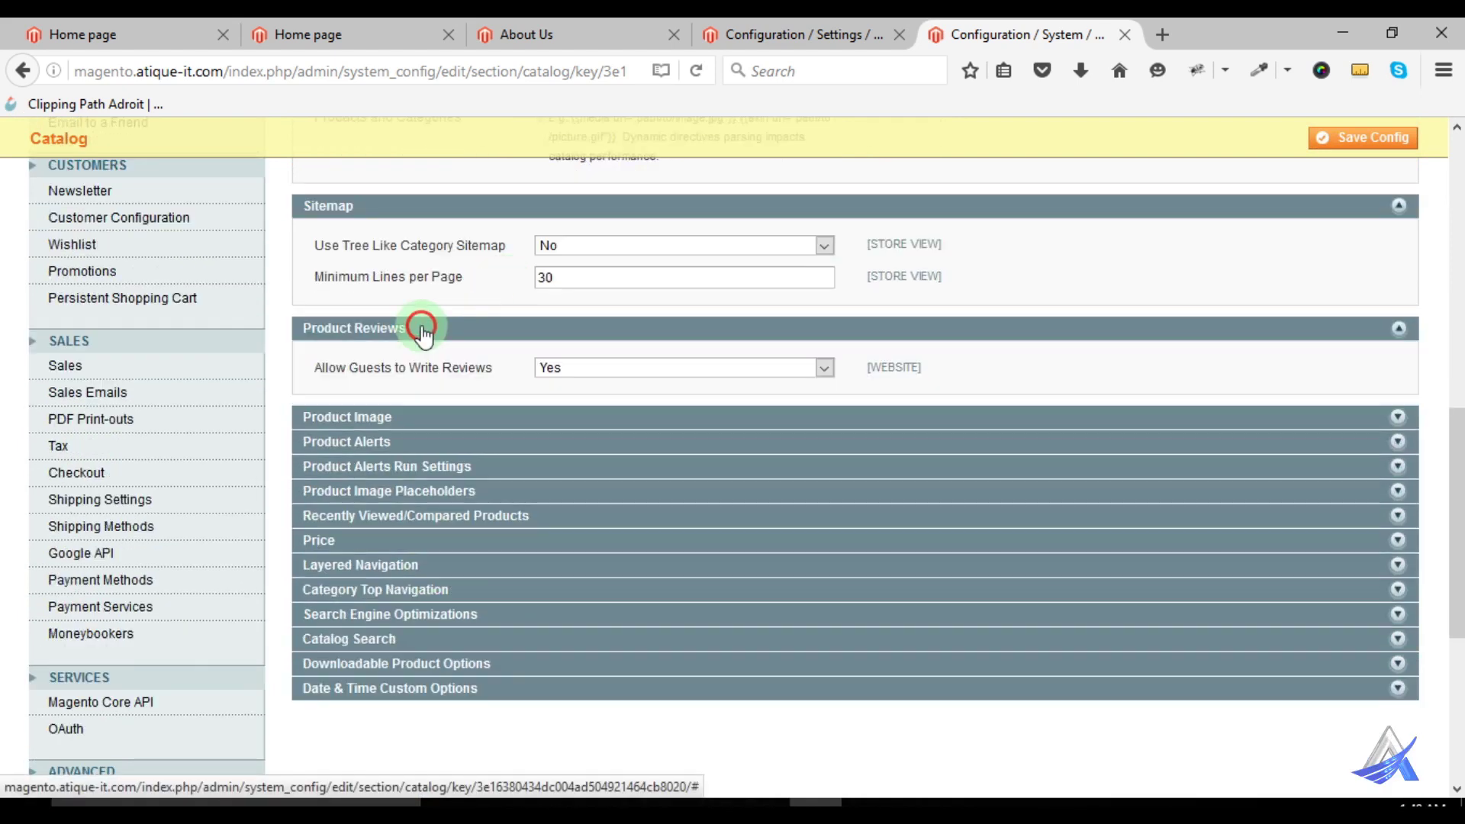
pyautogui.click(392, 420)
pyautogui.scroll(-5, 390, 435)
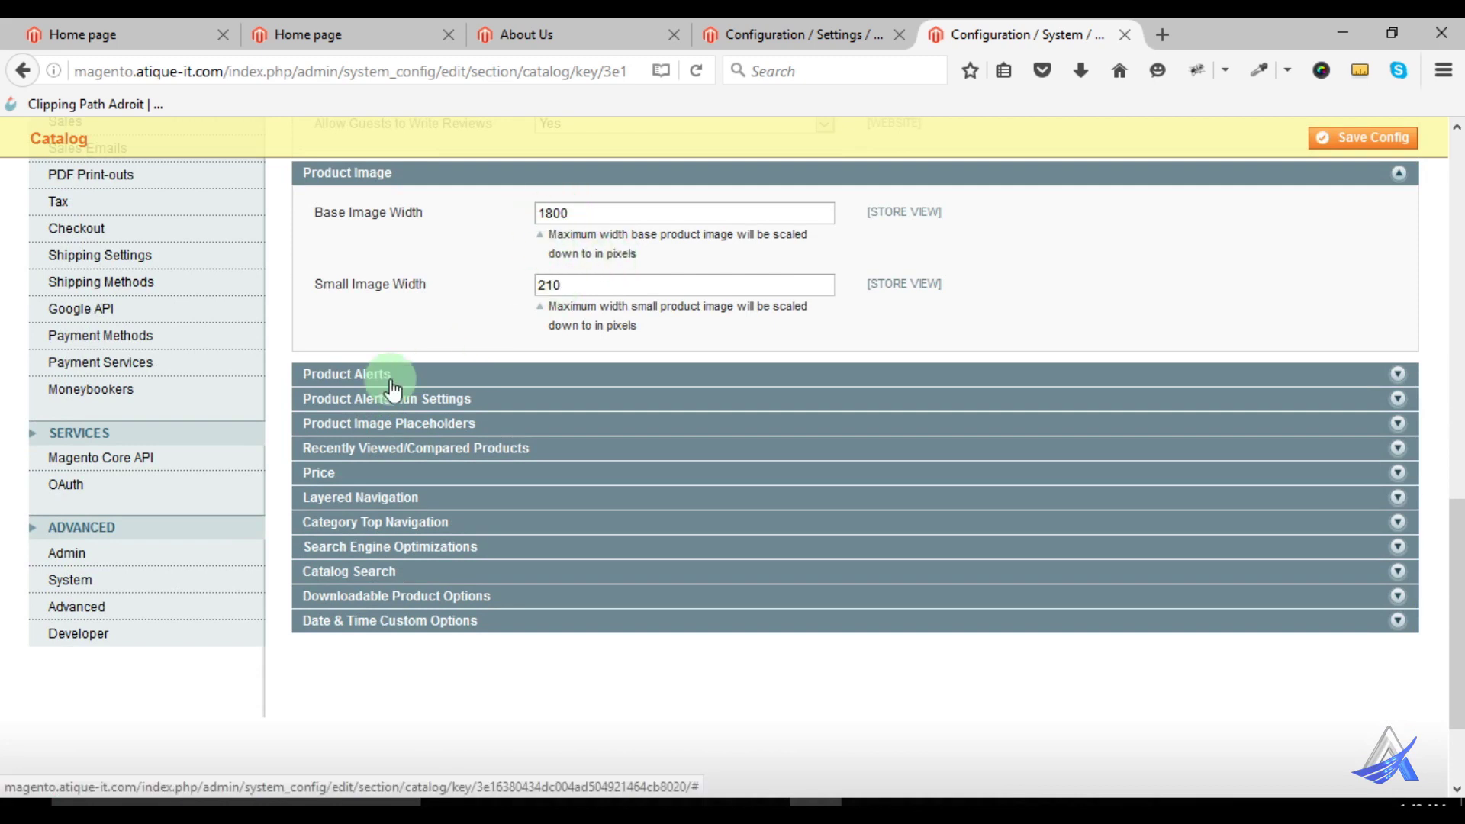
# Glance at the storefront home page, then expand Product Alerts and Product Alerts Run Settings
pyautogui.click(348, 26)
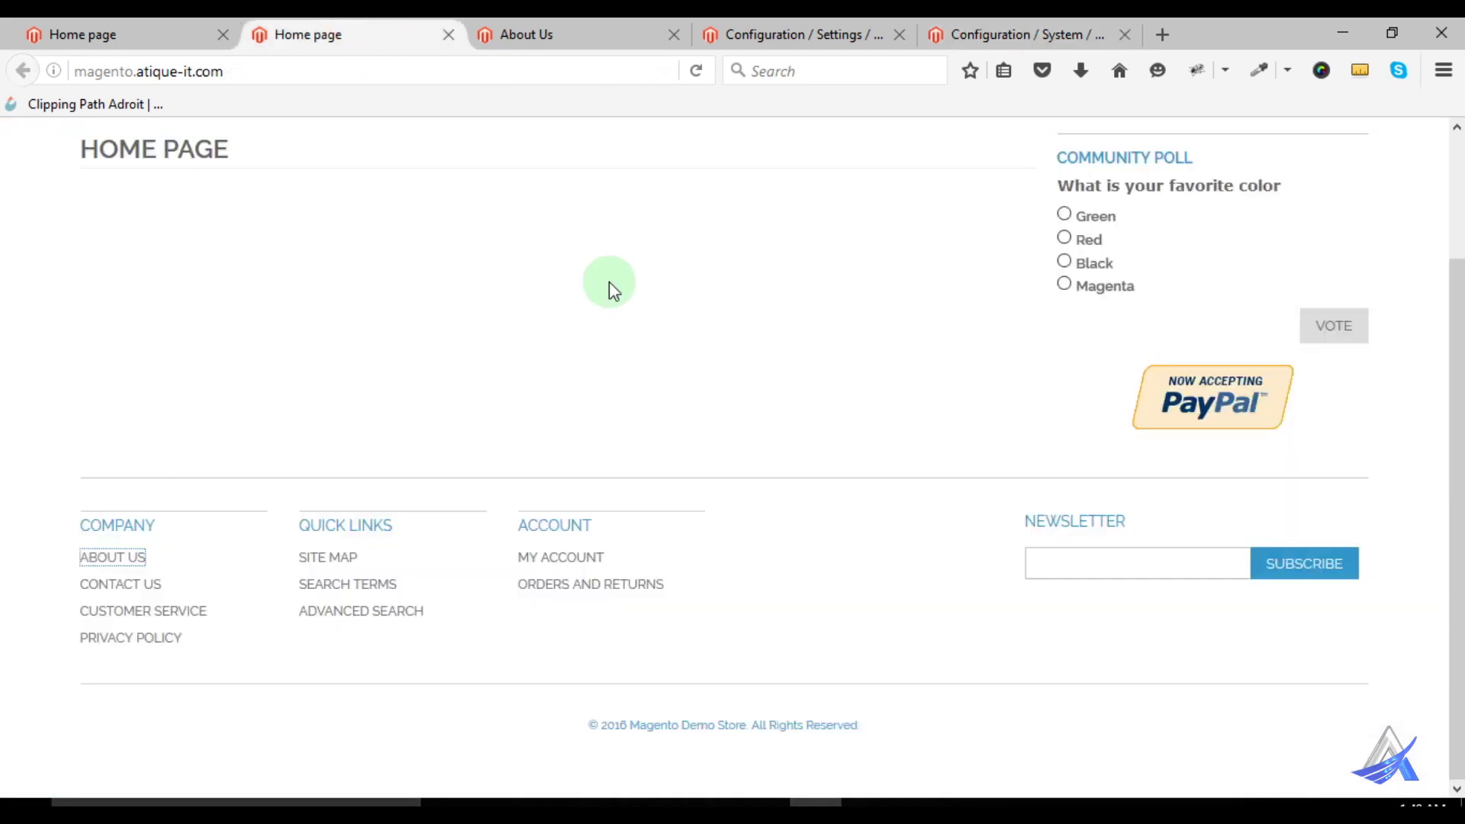
pyautogui.click(991, 32)
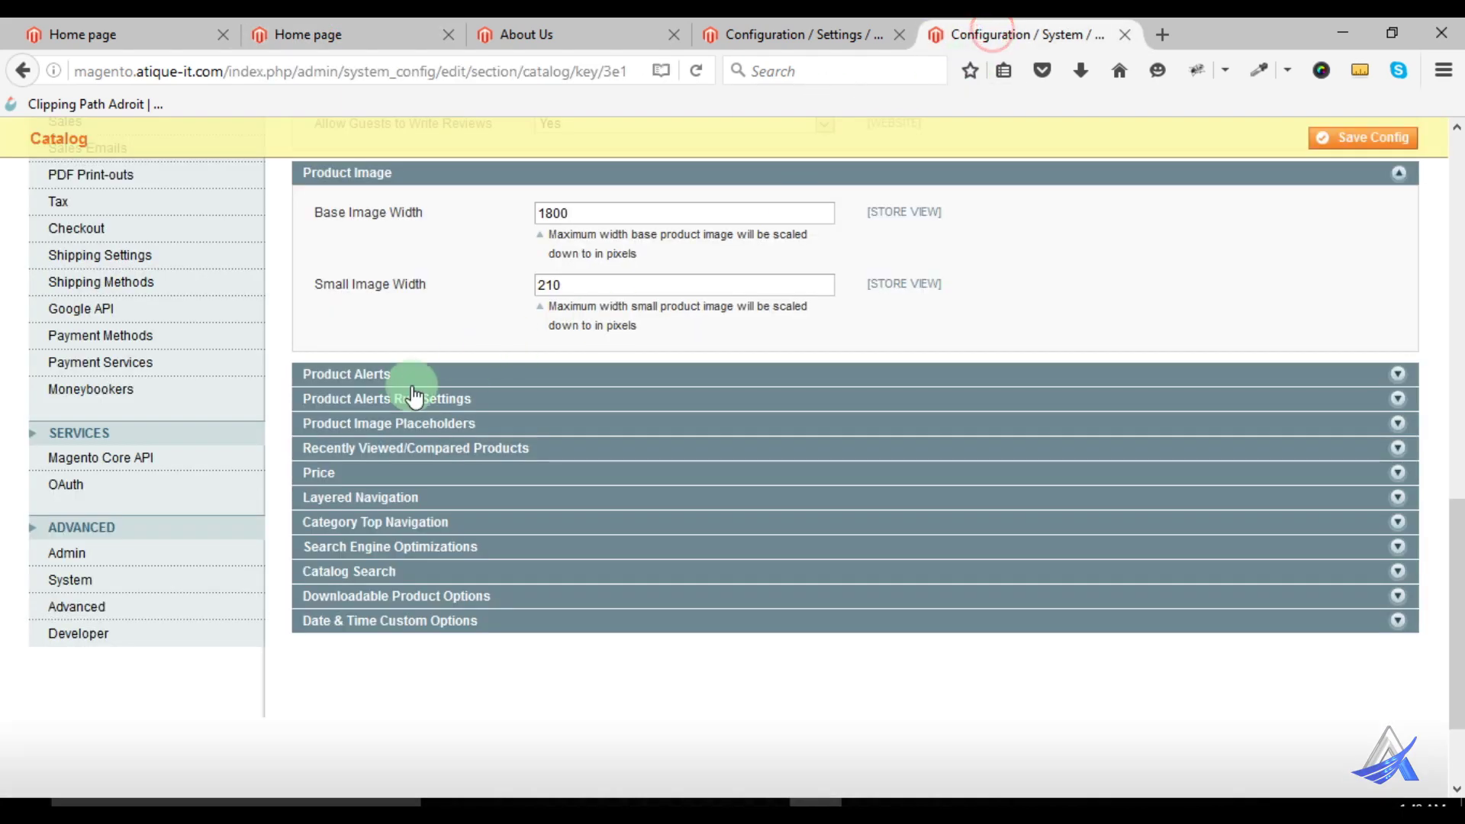
pyautogui.click(379, 379)
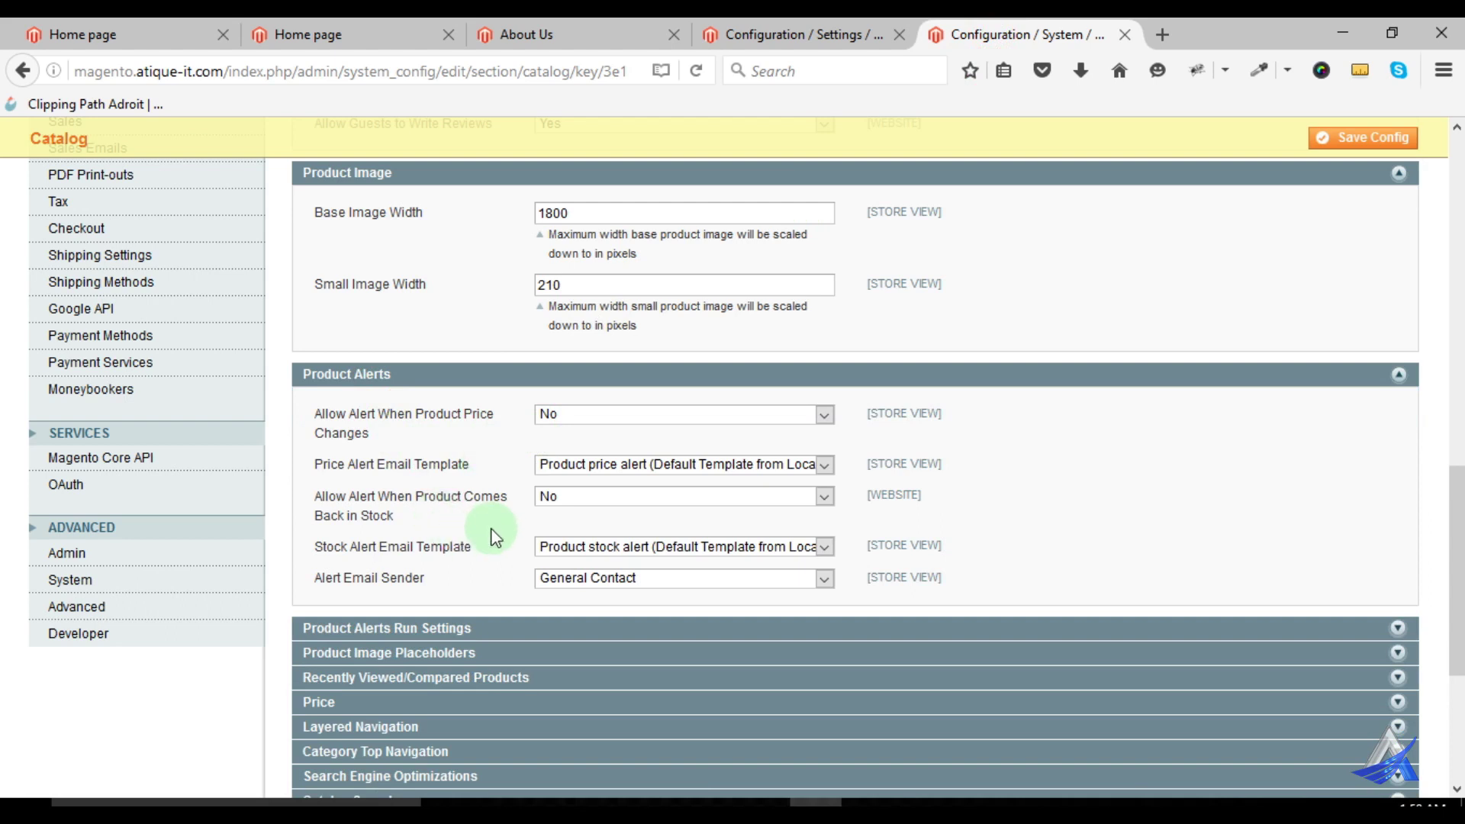
pyautogui.scroll(-3, 488, 526)
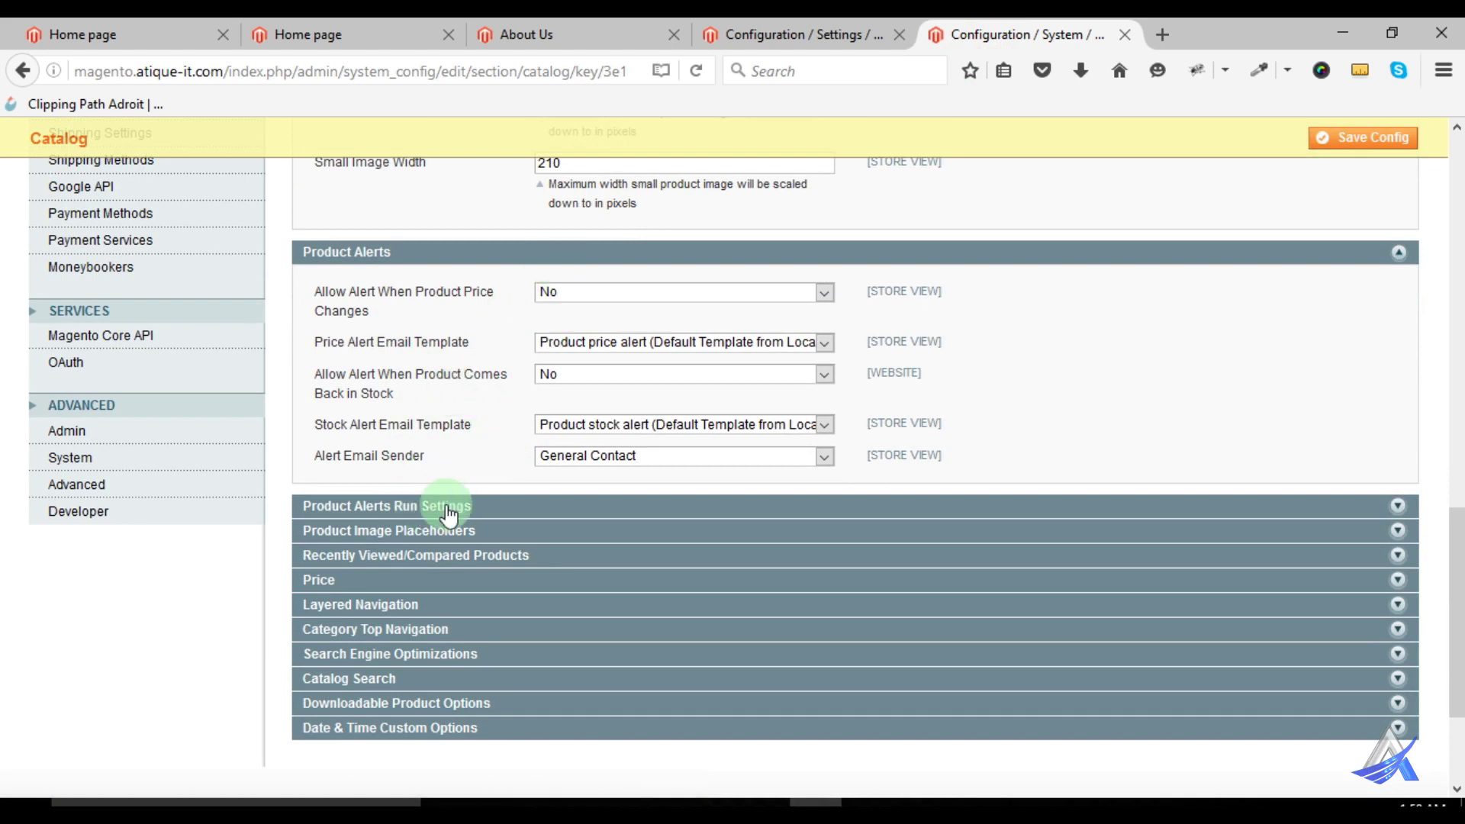
pyautogui.click(446, 507)
pyautogui.scroll(-6, 450, 555)
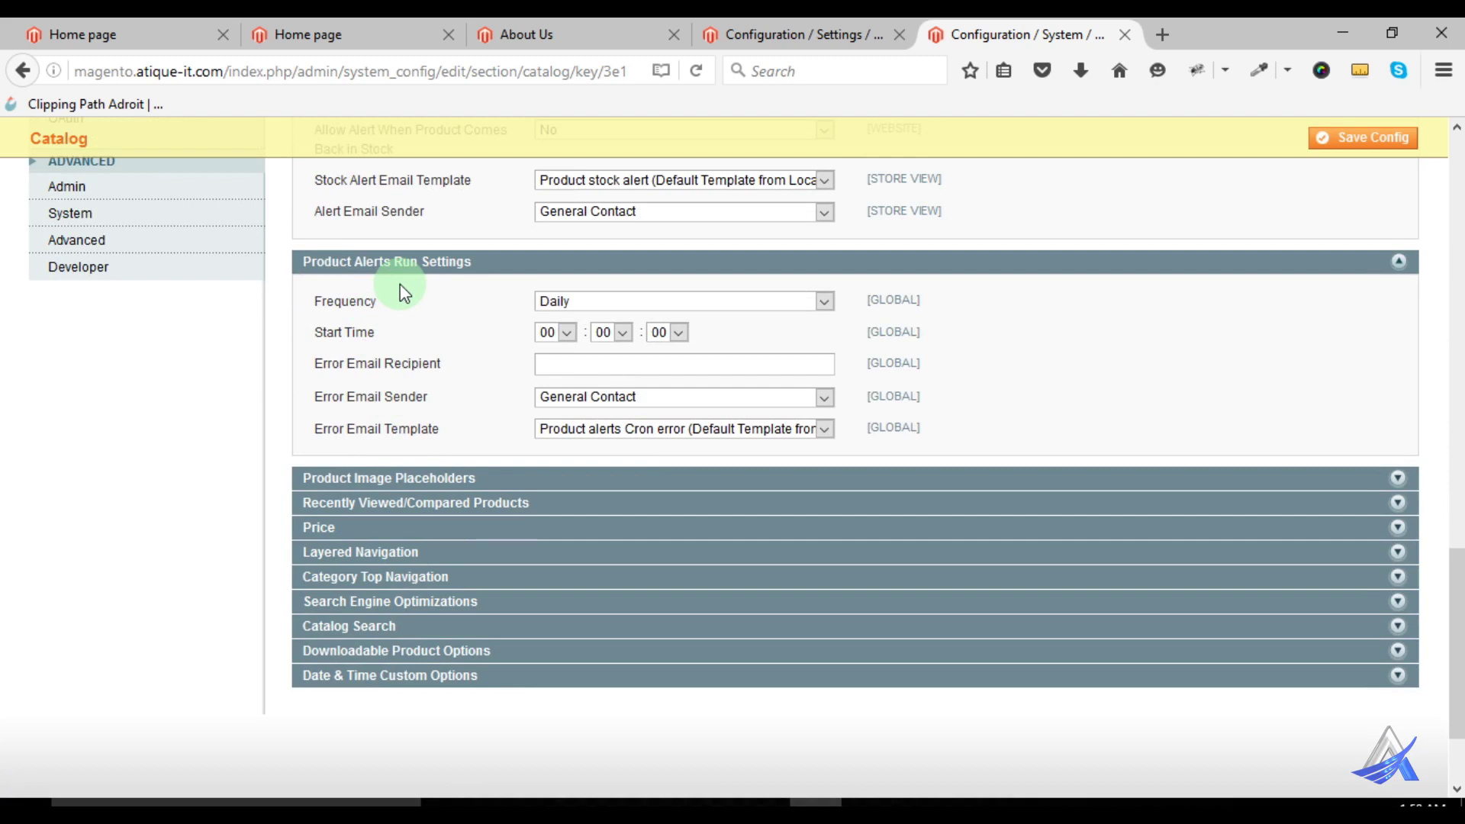
# Check the alert run frequencies, keeping Daily, and expand Product Image Placeholders
pyautogui.click(574, 300)
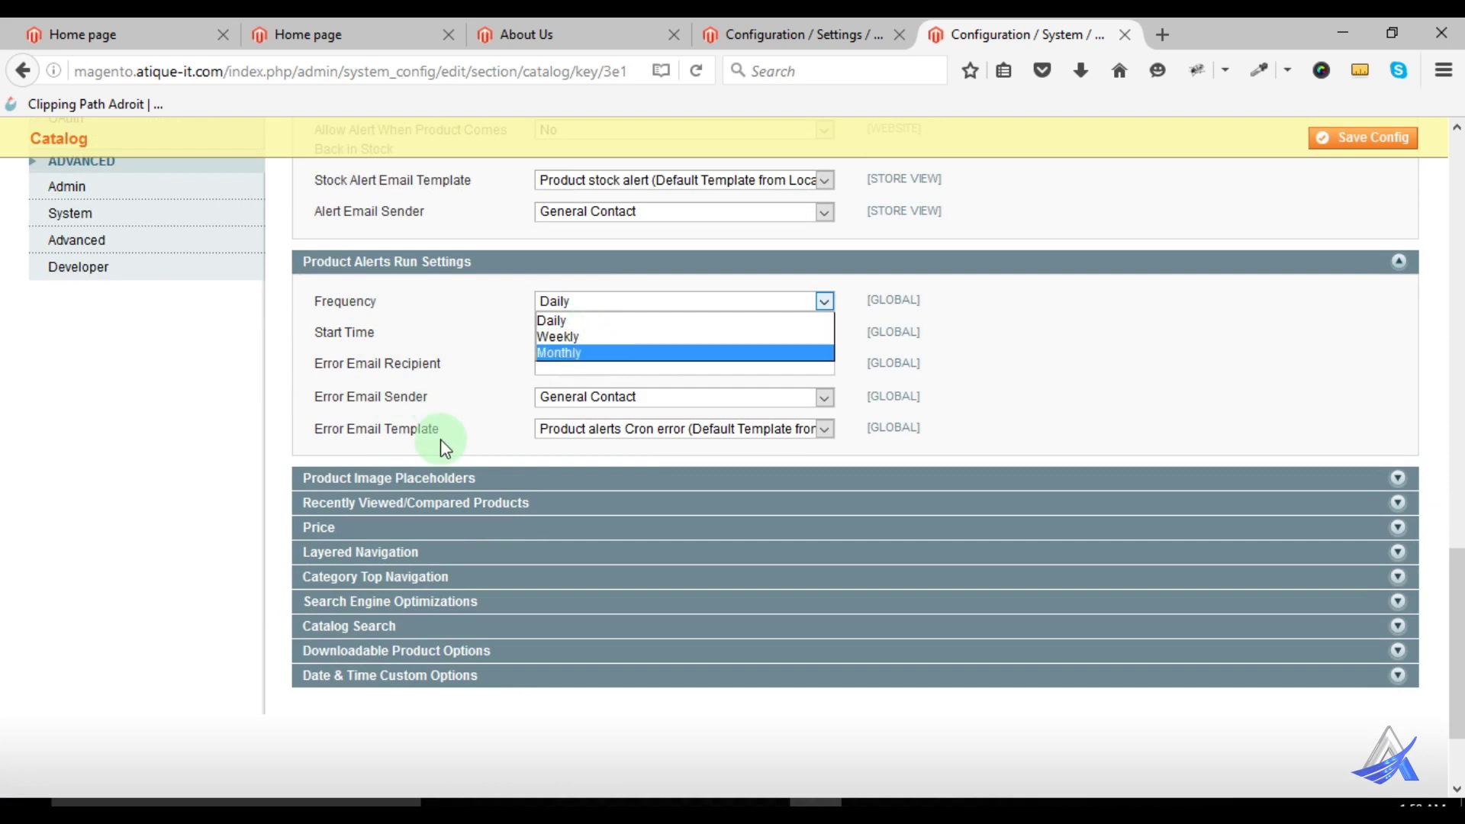
pyautogui.click(433, 479)
pyautogui.click(431, 477)
pyautogui.scroll(-3, 505, 504)
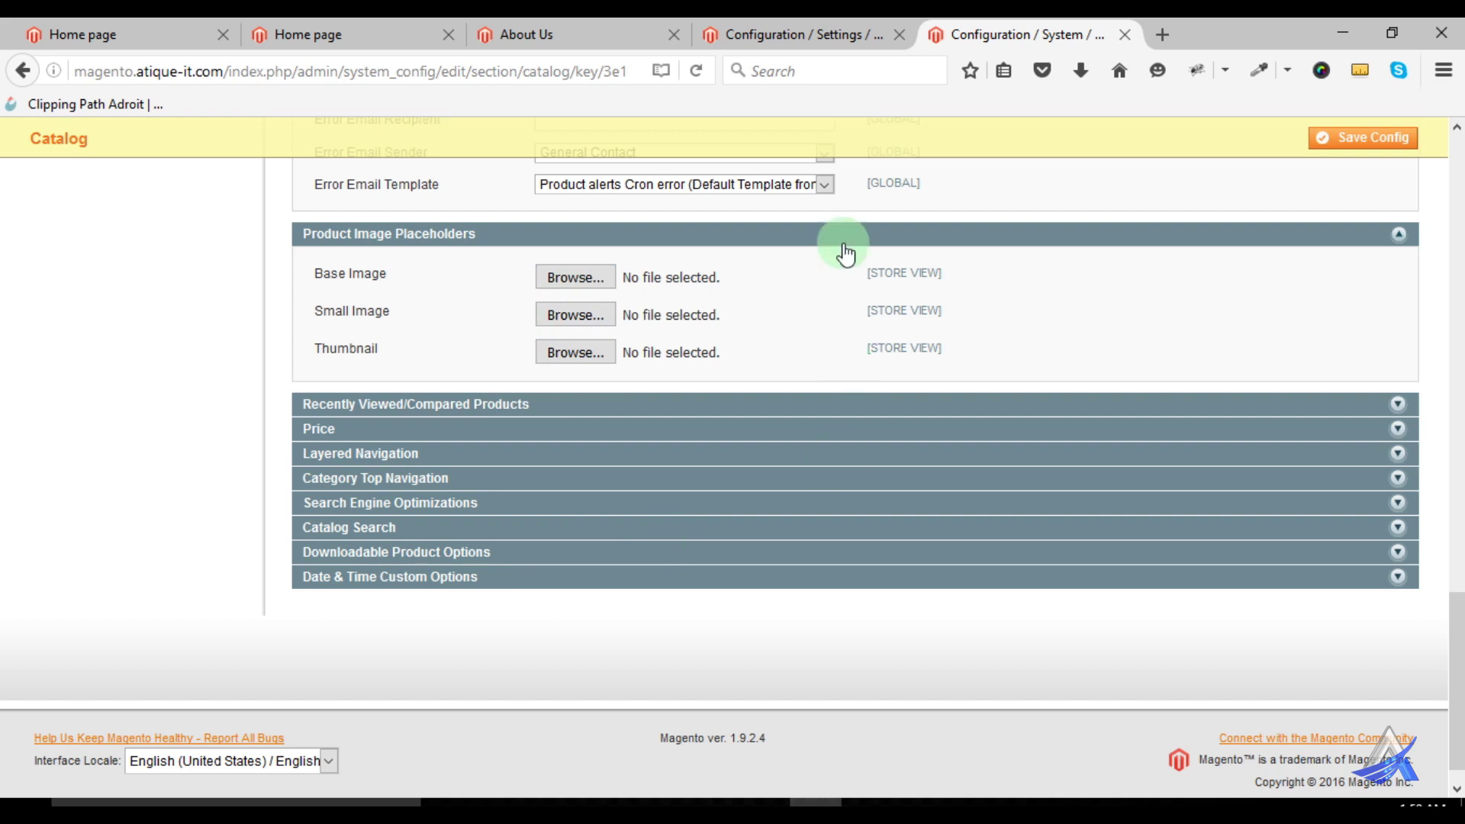
# Expand Recently Viewed/Compared Products, Price, Layered Navigation and Category Top Navigation groups
pyautogui.click(408, 404)
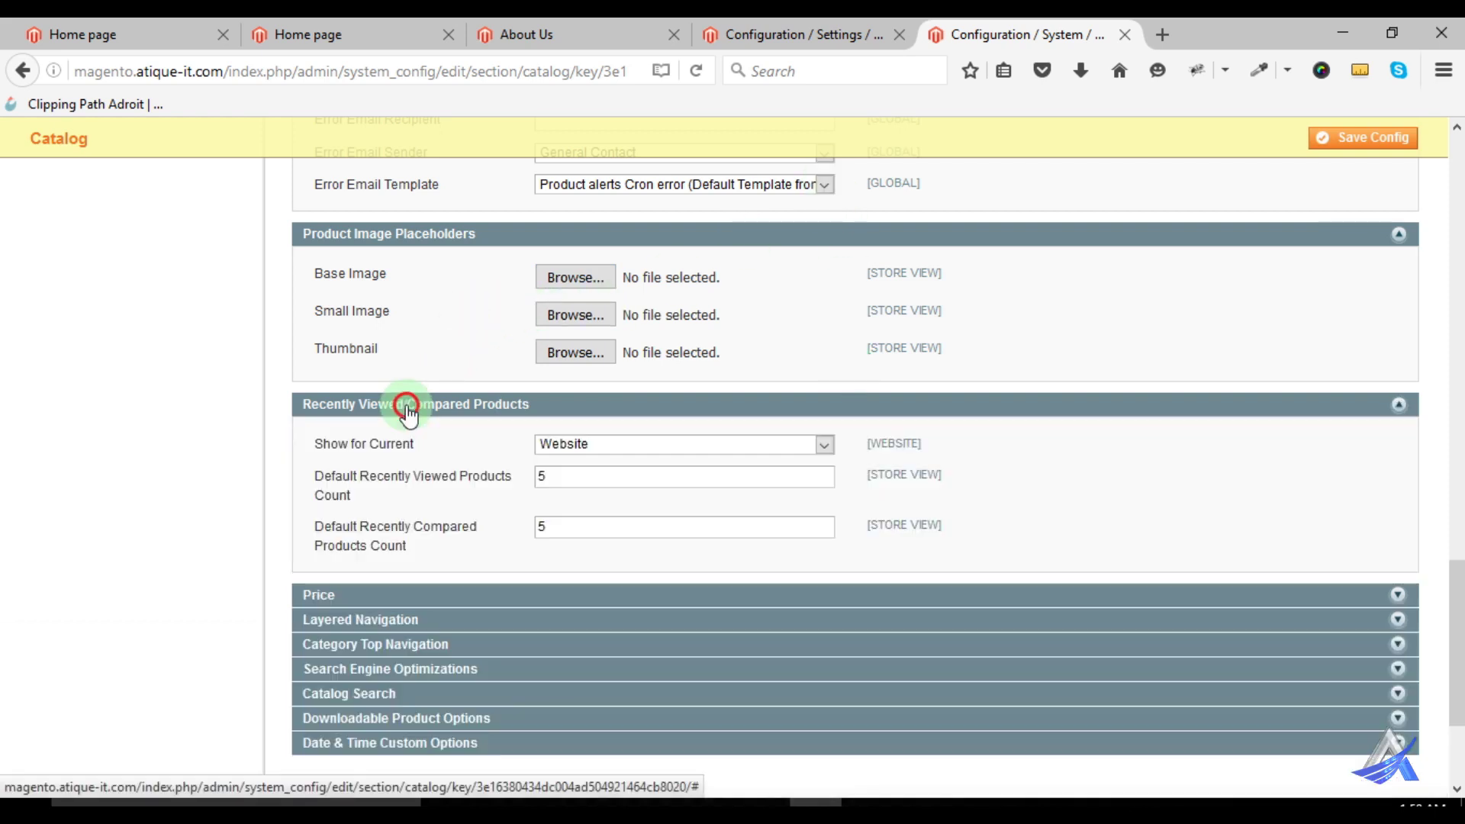
pyautogui.scroll(-1, 452, 495)
pyautogui.scroll(-1, 453, 494)
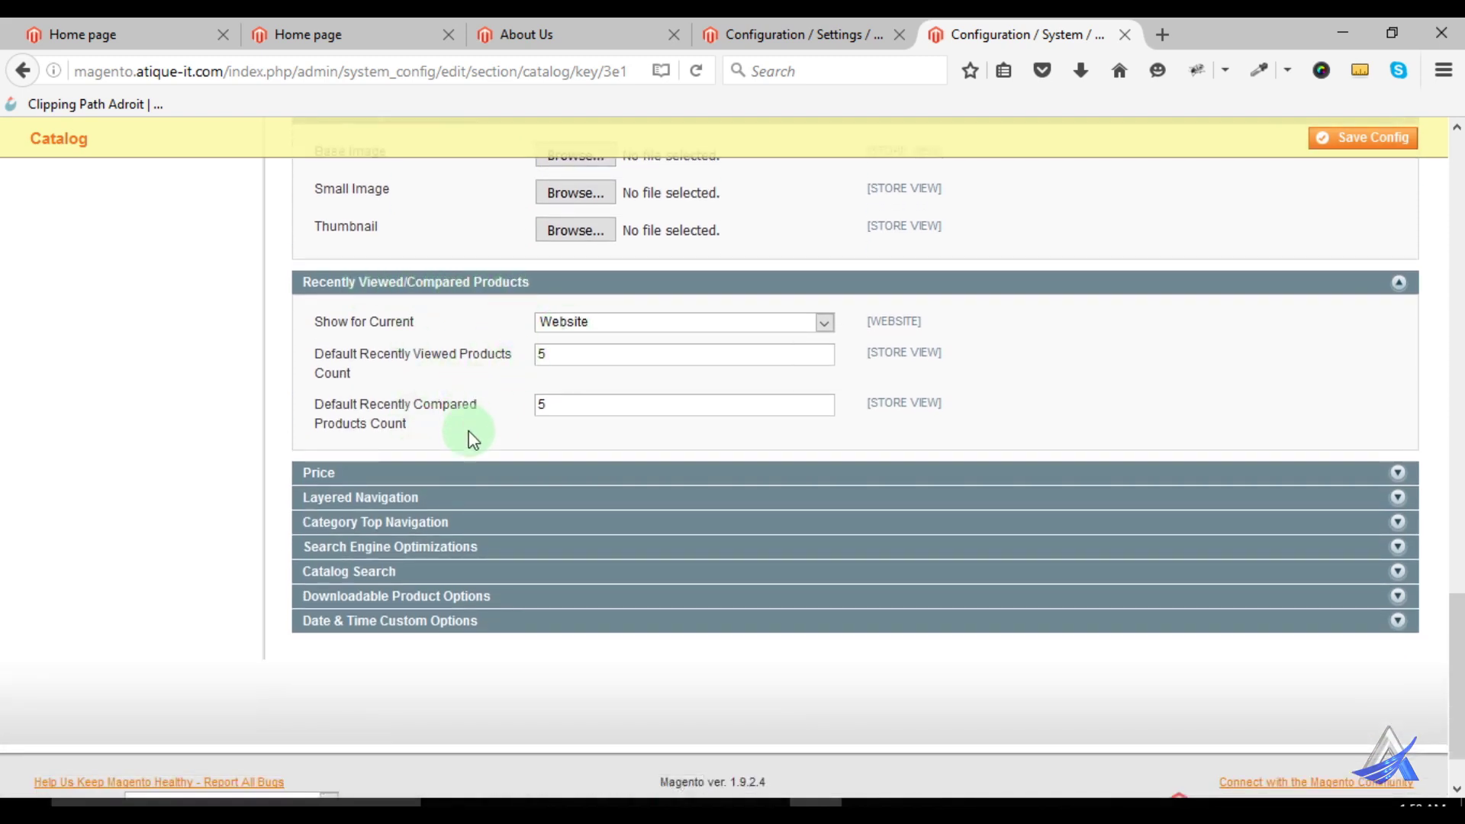
pyautogui.scroll(-1, 473, 433)
pyautogui.click(413, 397)
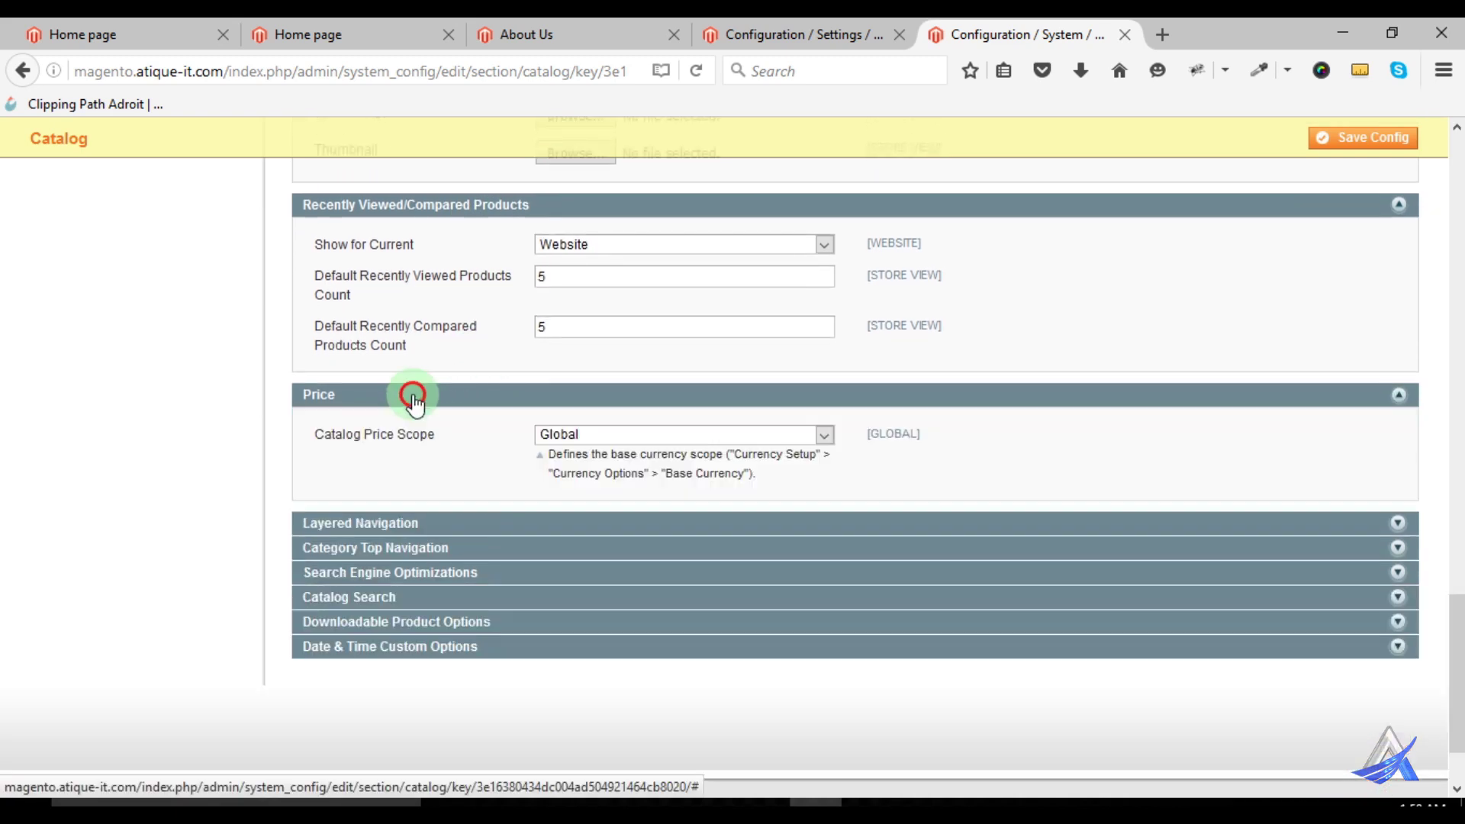
pyautogui.scroll(-1, 534, 431)
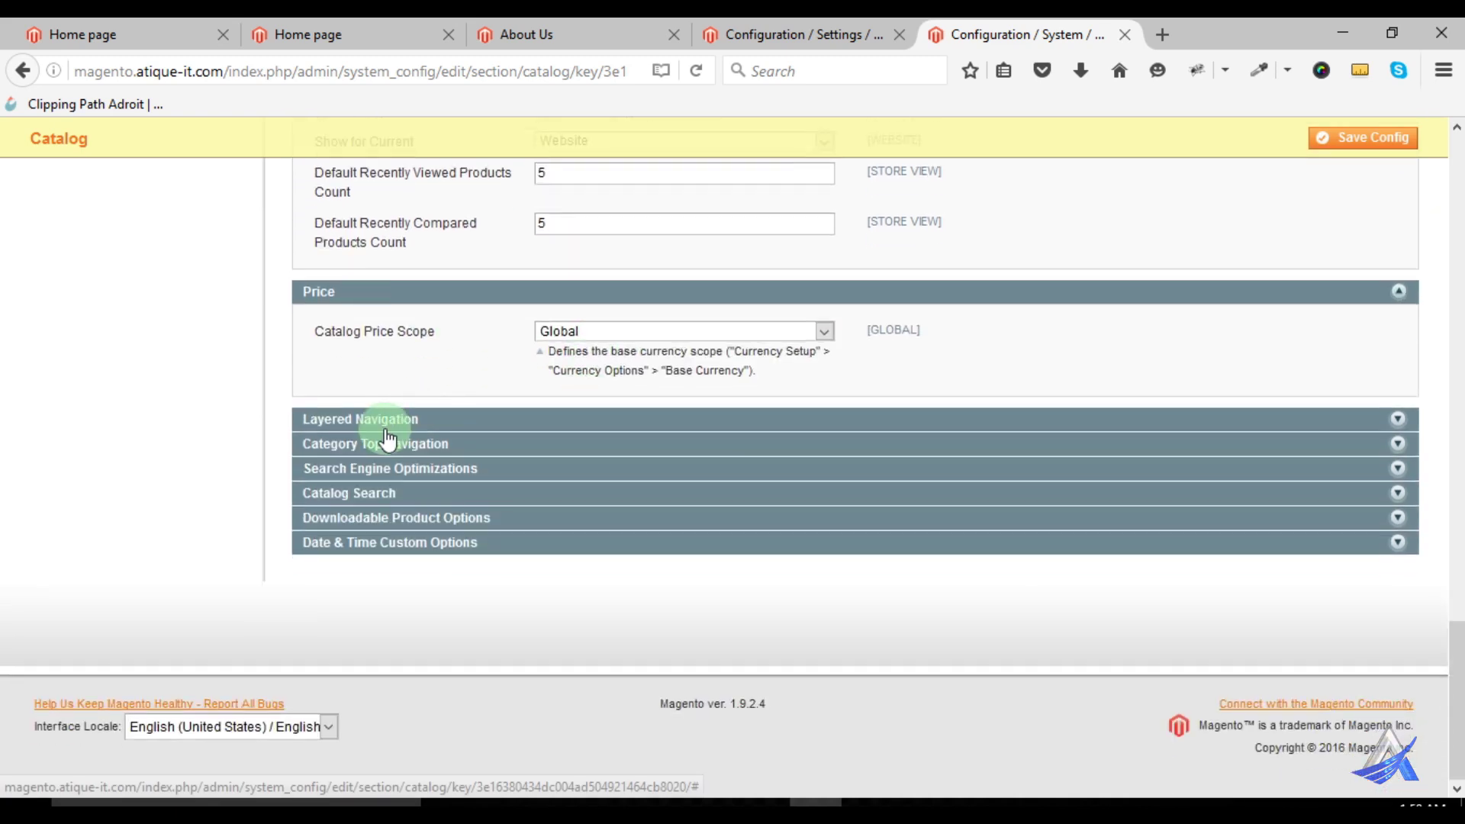
pyautogui.click(389, 420)
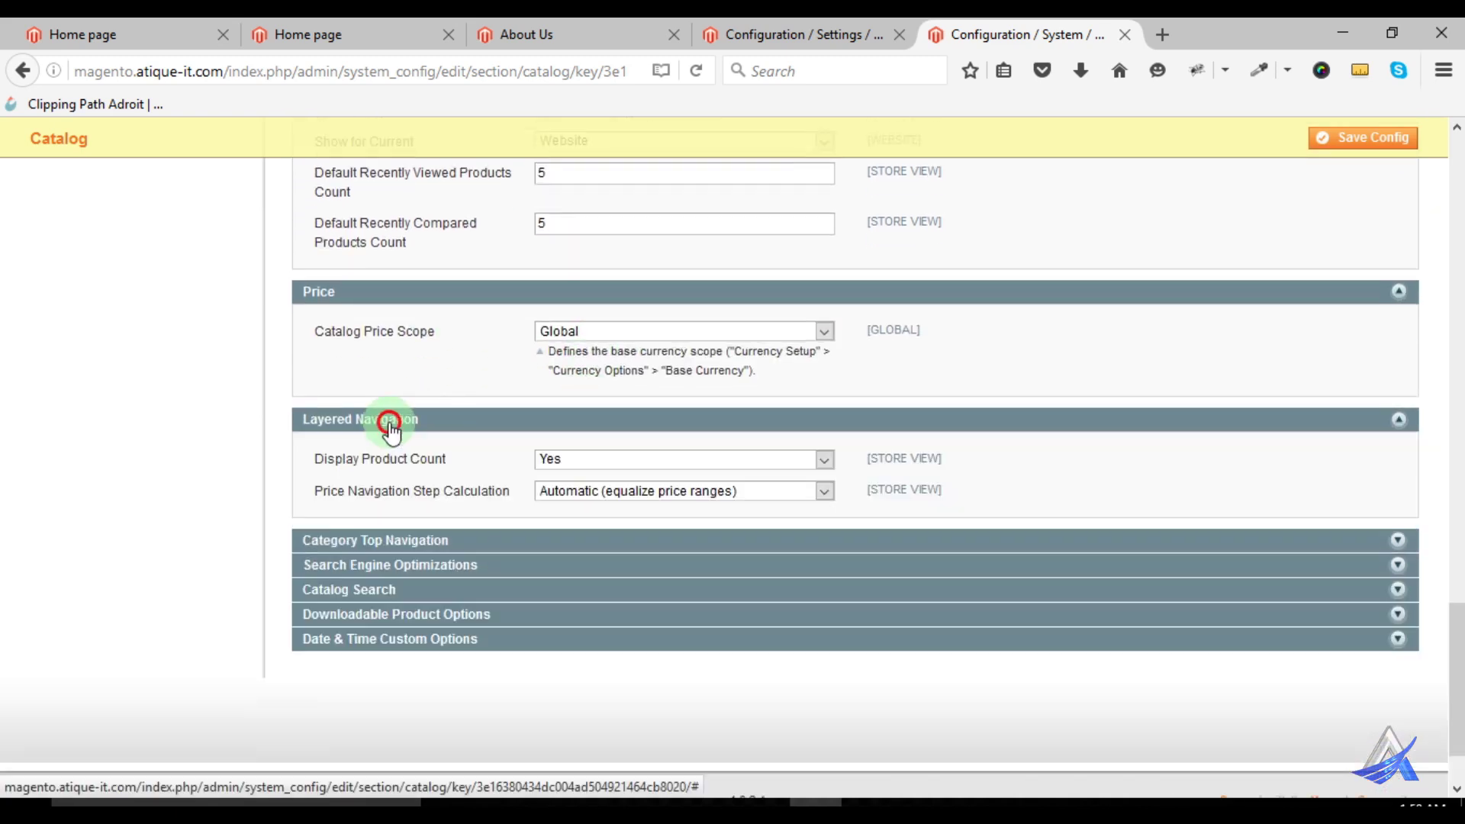
pyautogui.click(430, 542)
pyautogui.scroll(-2, 431, 545)
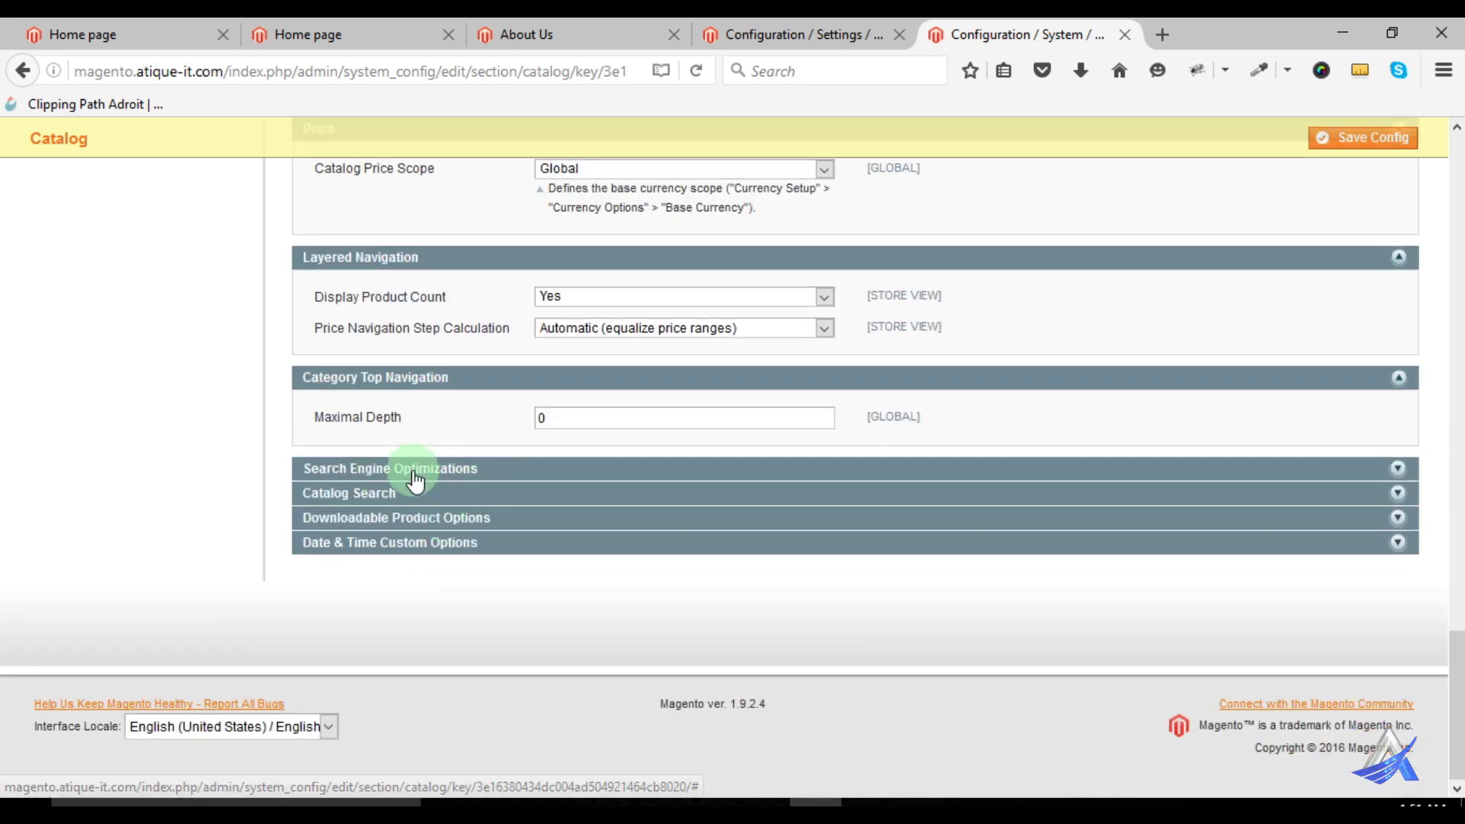
# Expand Search Engine Optimizations, Catalog Search, Downloadable Product Options and Date & Time Custom Options
pyautogui.click(412, 469)
pyautogui.scroll(-3, 450, 477)
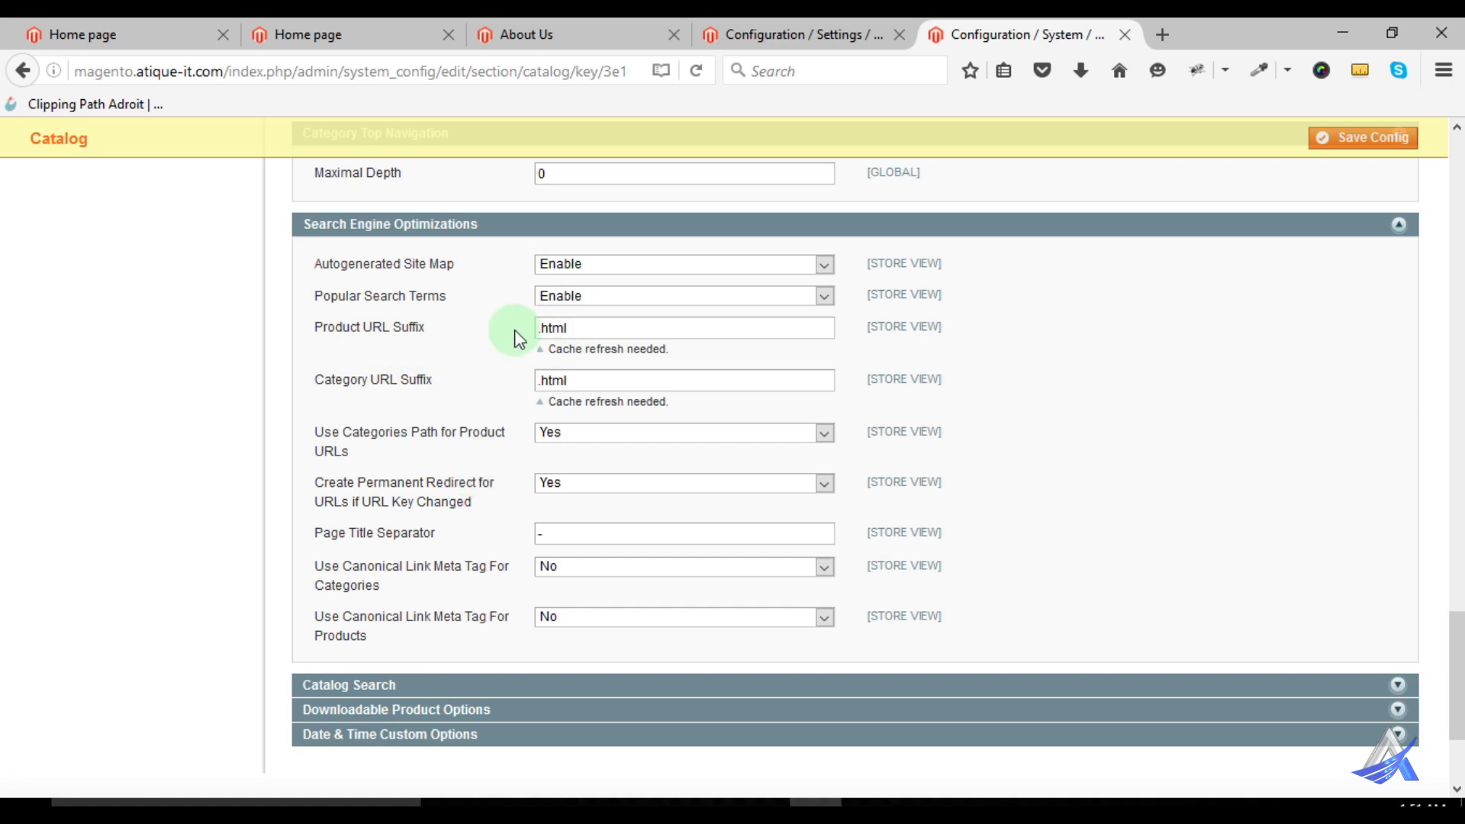
pyautogui.scroll(-3, 488, 518)
pyautogui.click(398, 494)
pyautogui.scroll(-5, 473, 467)
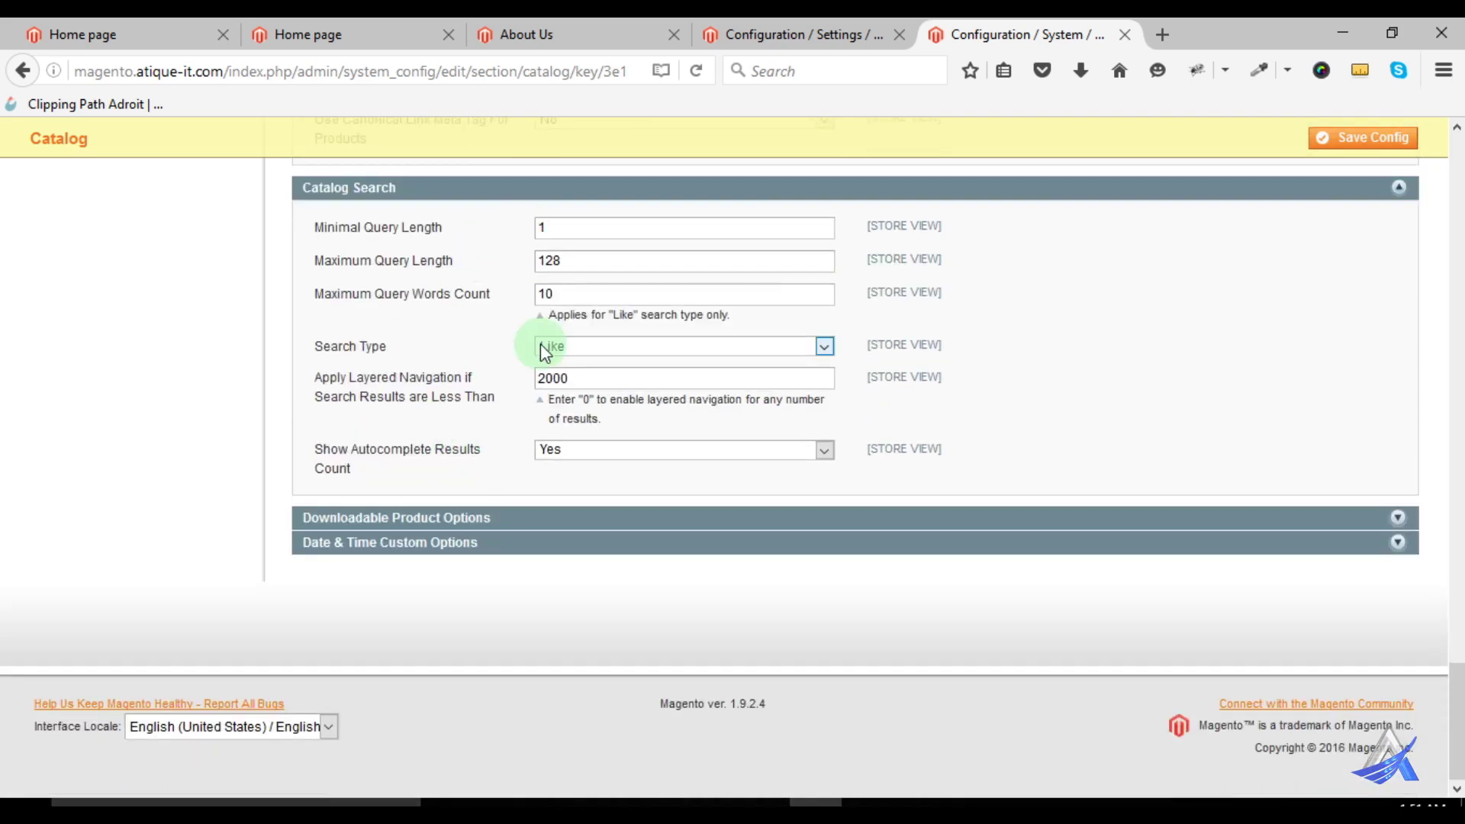
pyautogui.click(432, 521)
pyautogui.scroll(-3, 437, 521)
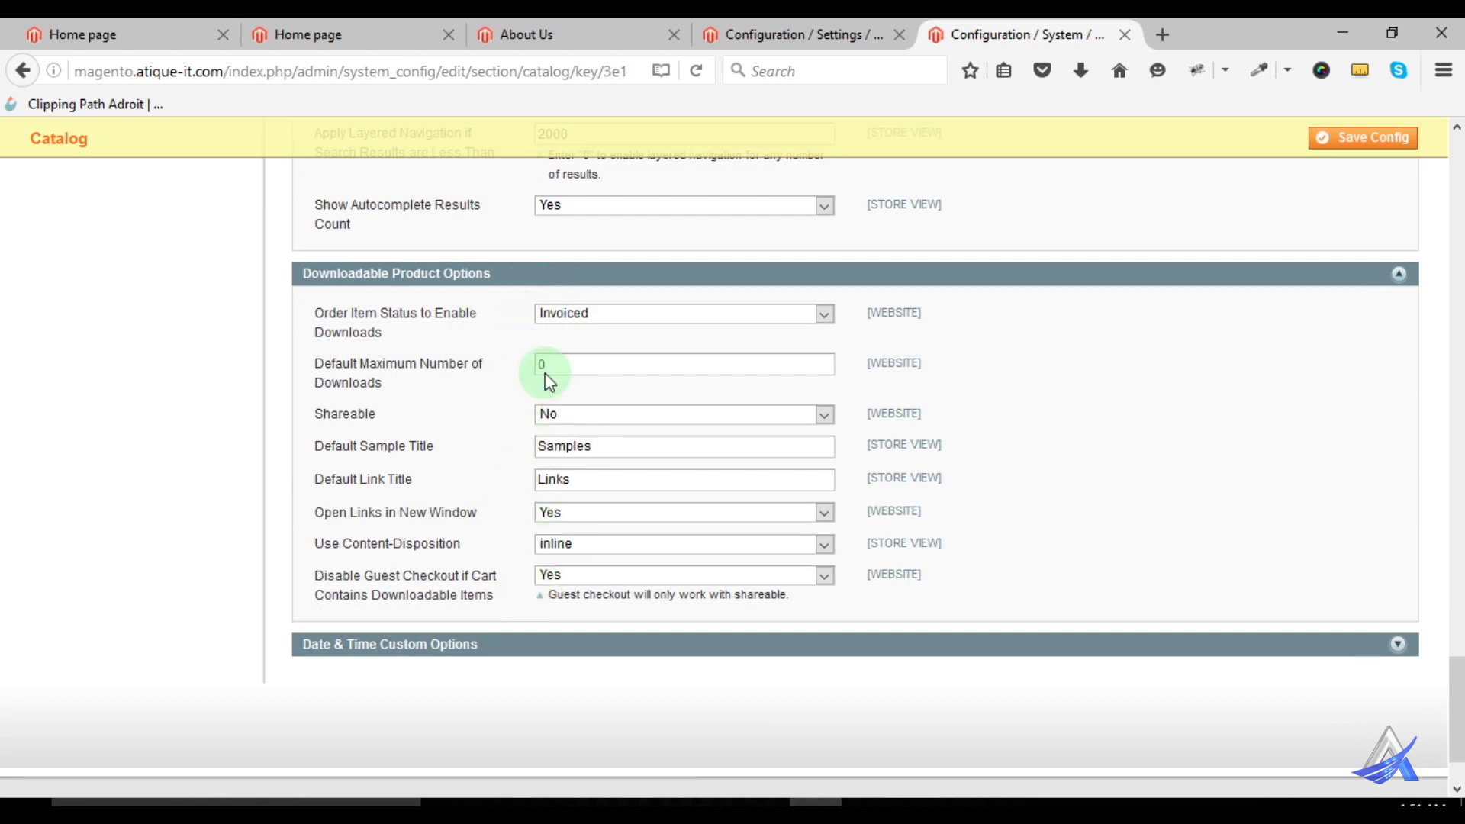
pyautogui.click(458, 648)
pyautogui.scroll(-3, 464, 550)
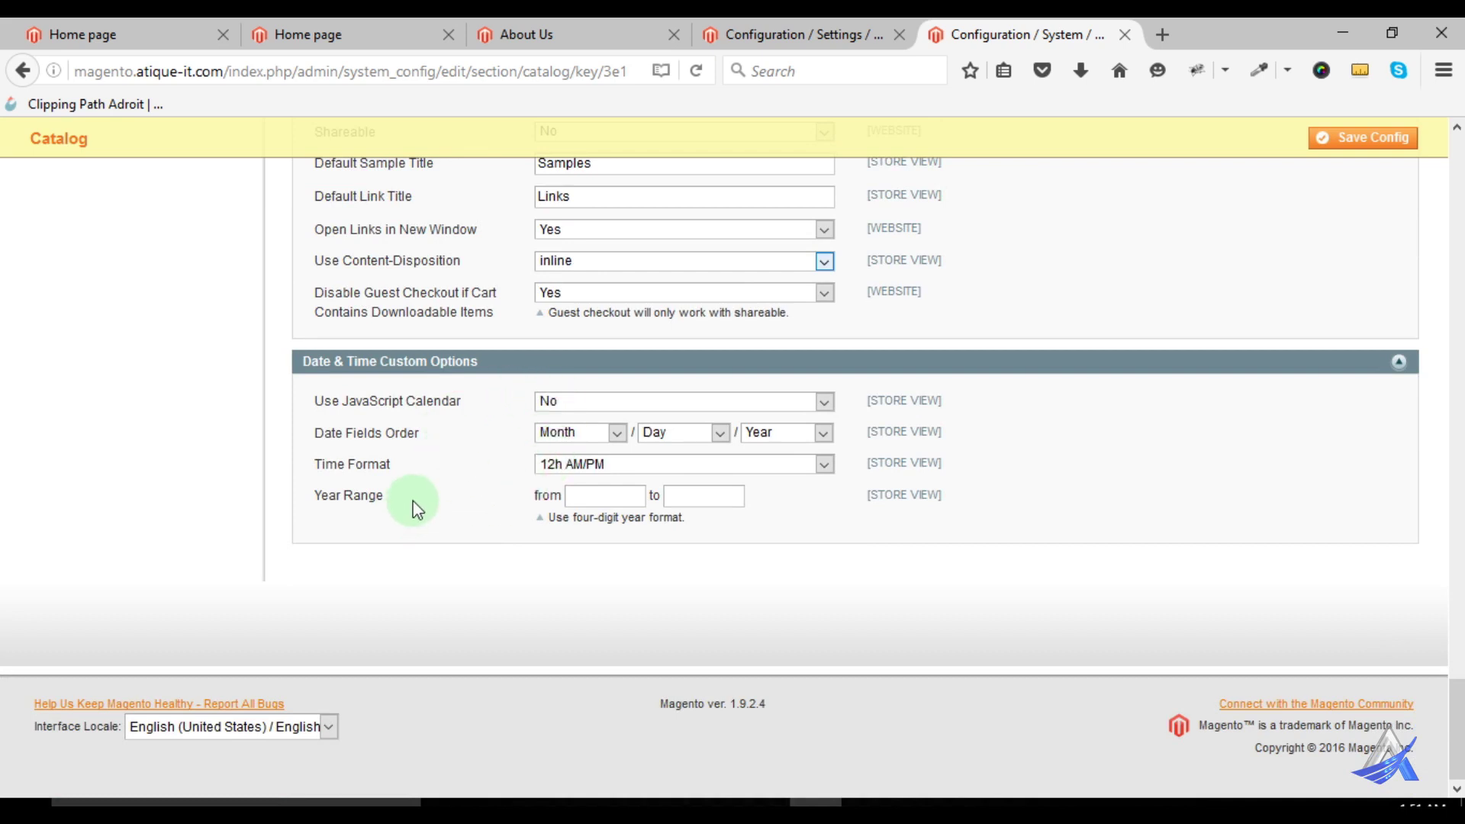
pyautogui.scroll(10, 448, 482)
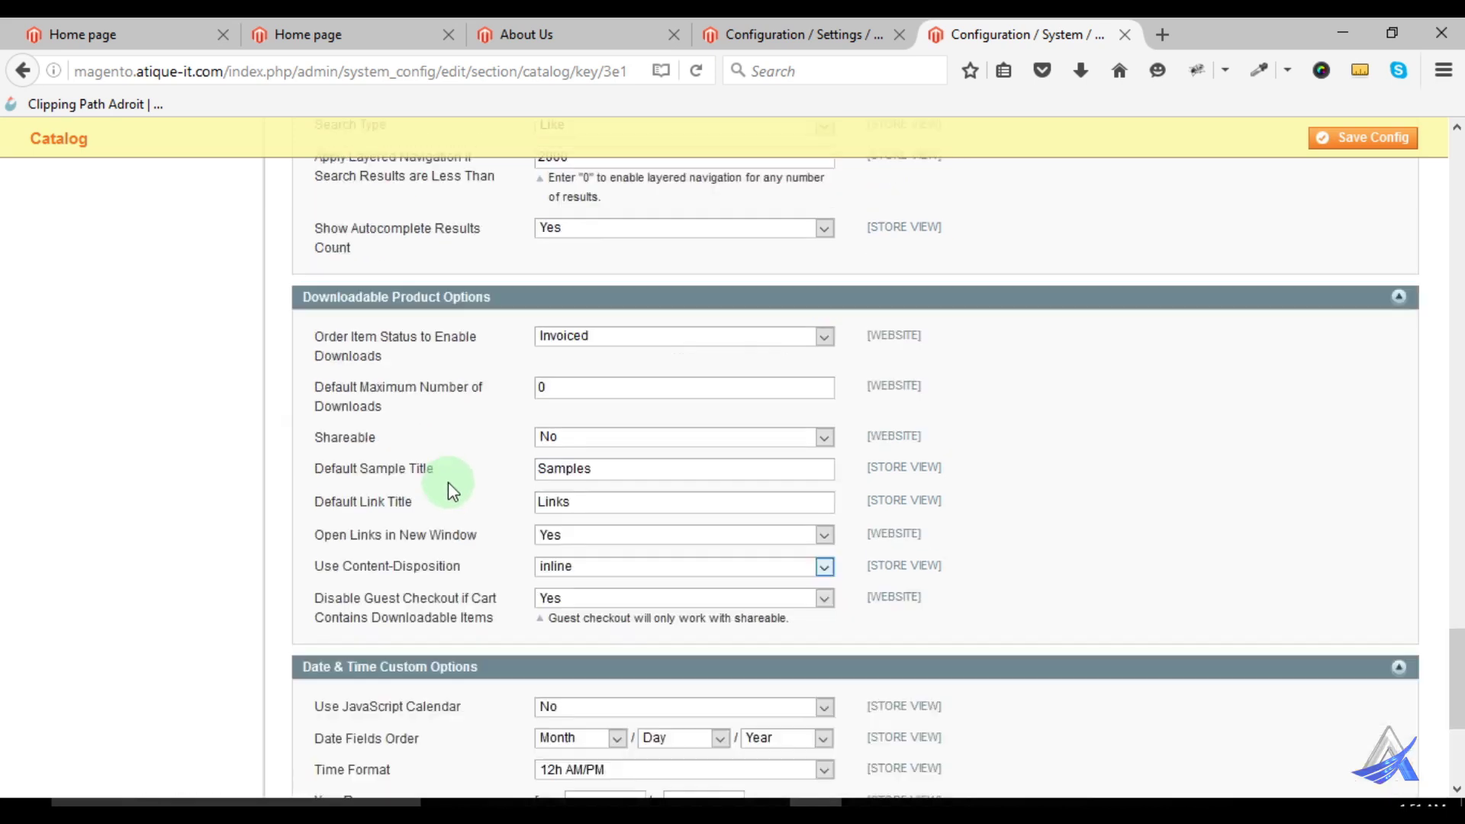
pyautogui.scroll(15, 449, 482)
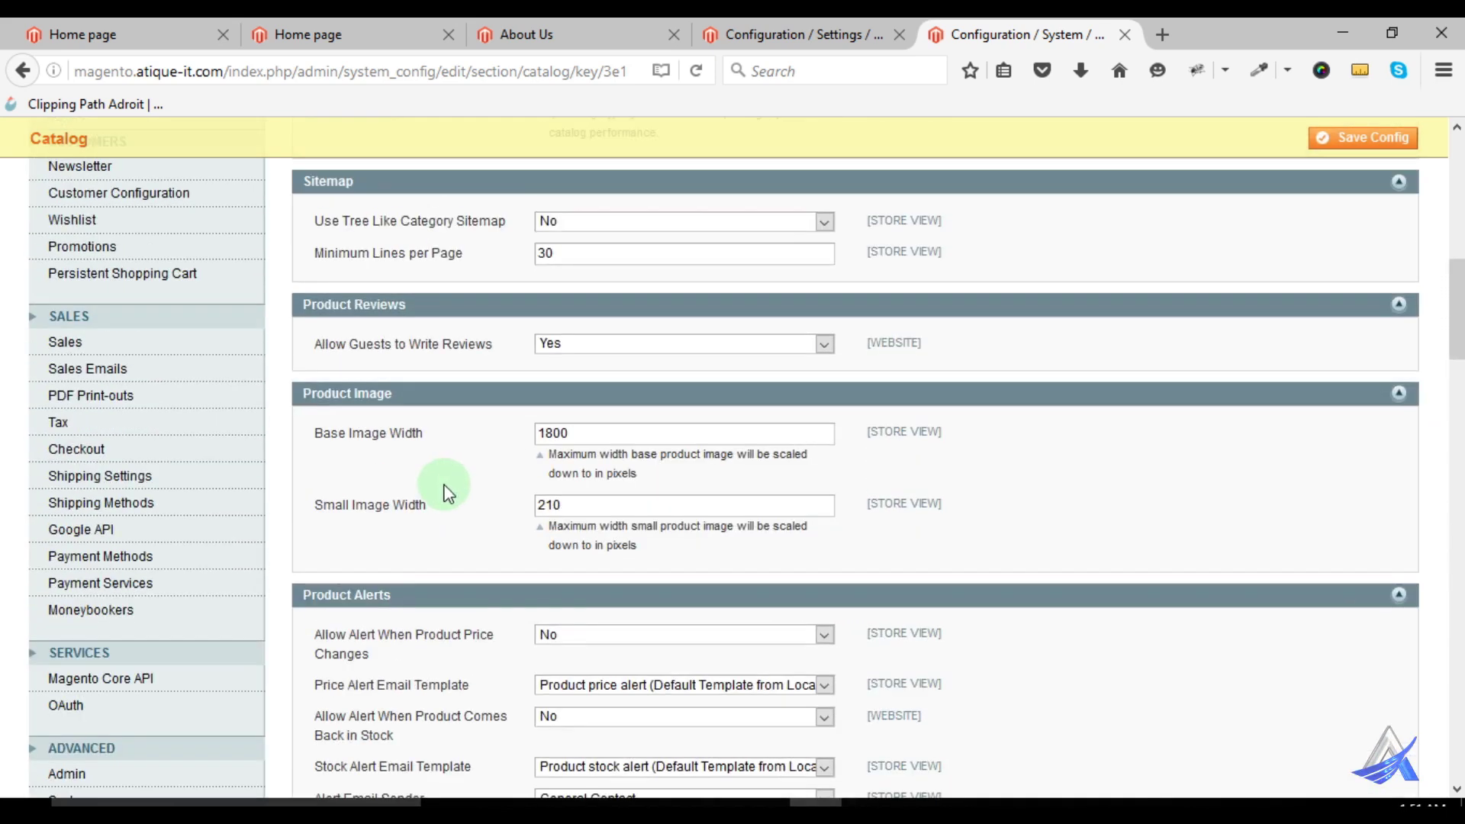
# Open Configurable Swatches and expand its General Settings group
pyautogui.click(128, 364)
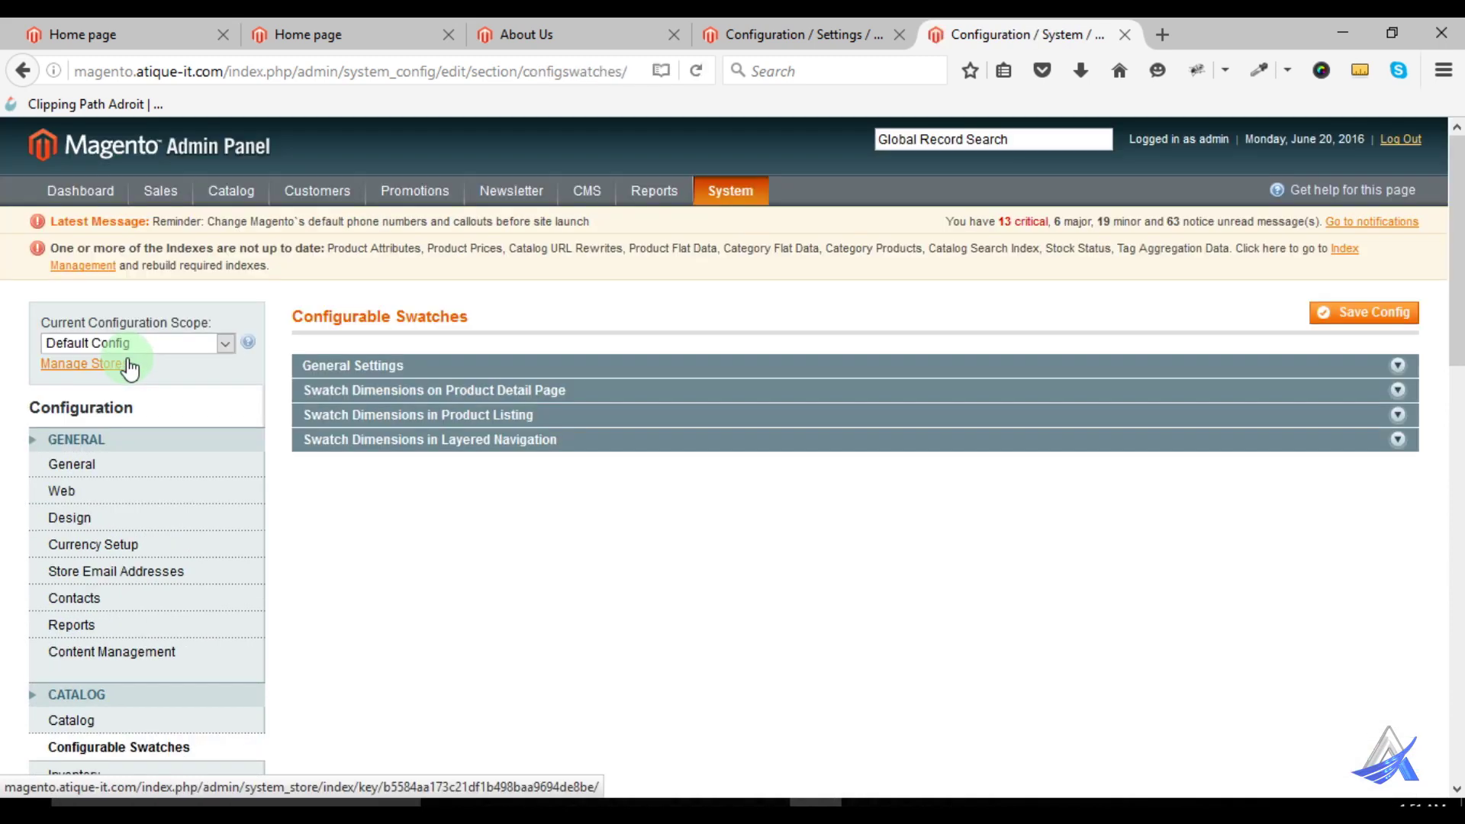
pyautogui.scroll(-3, 382, 346)
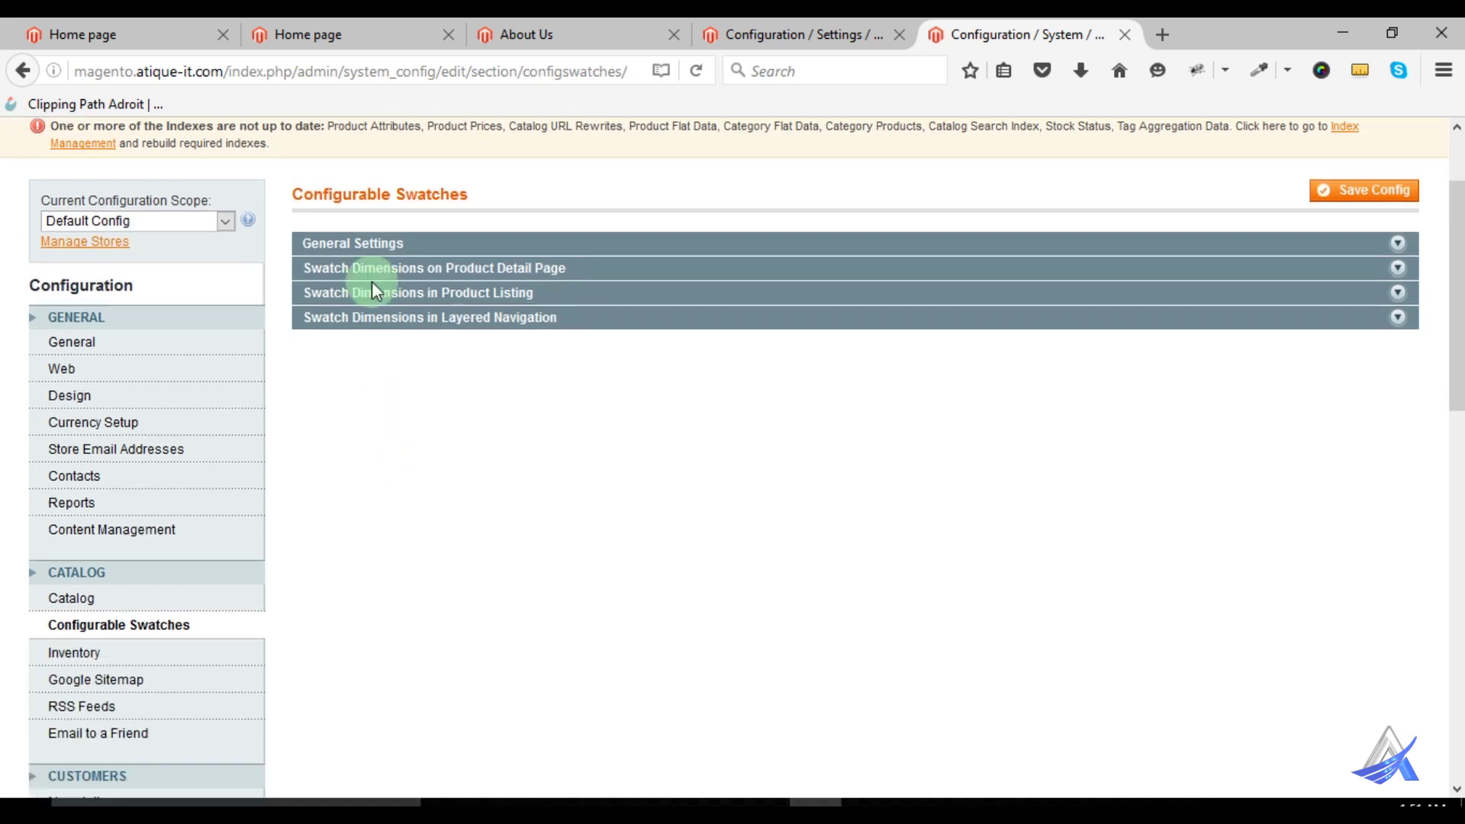
pyautogui.click(368, 252)
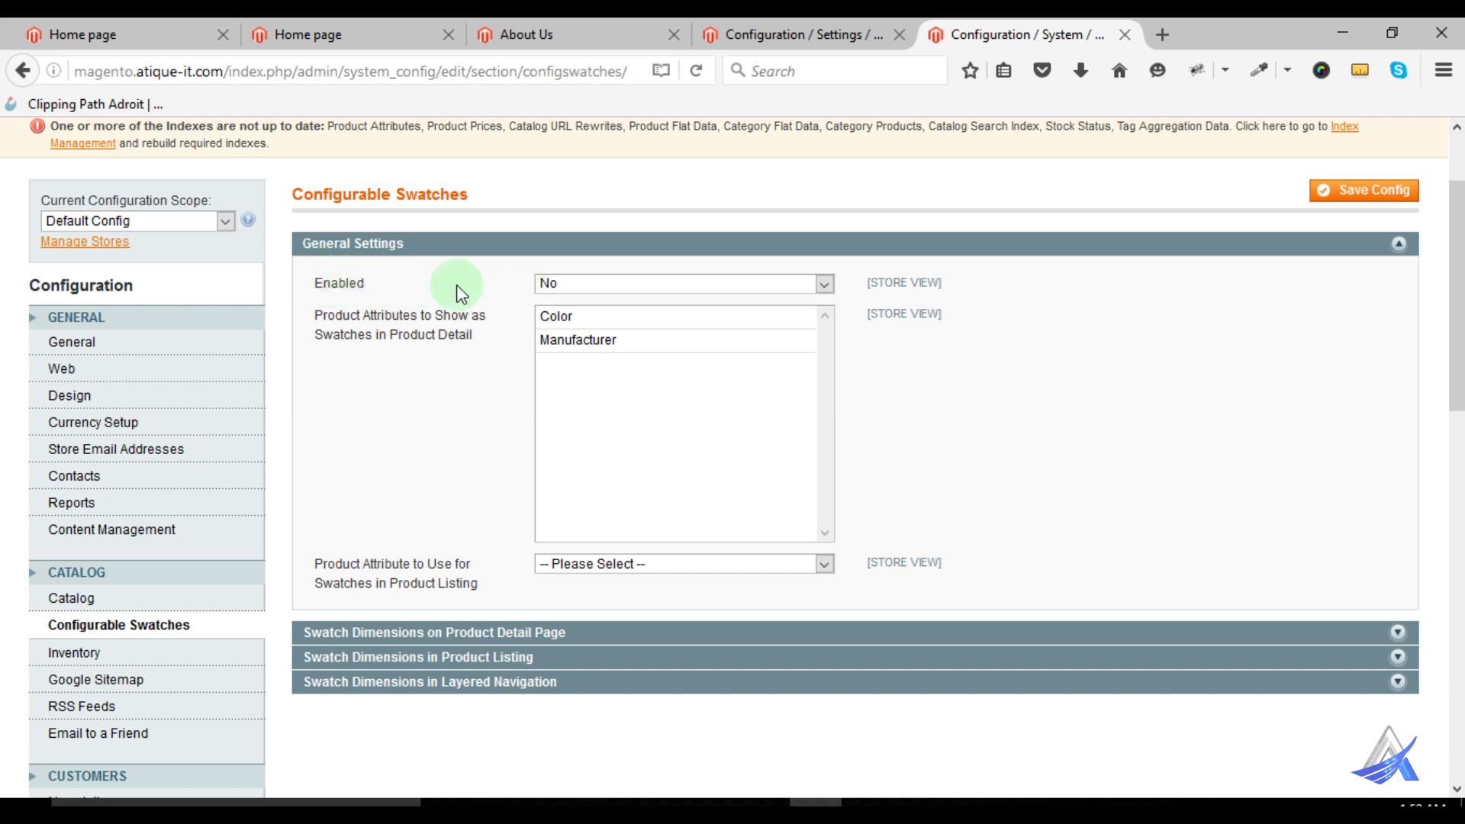
pyautogui.scroll(-3, 482, 419)
# Expand swatch dimensions for product detail, product listing and layered navigation, then go to Inventory
pyautogui.click(502, 389)
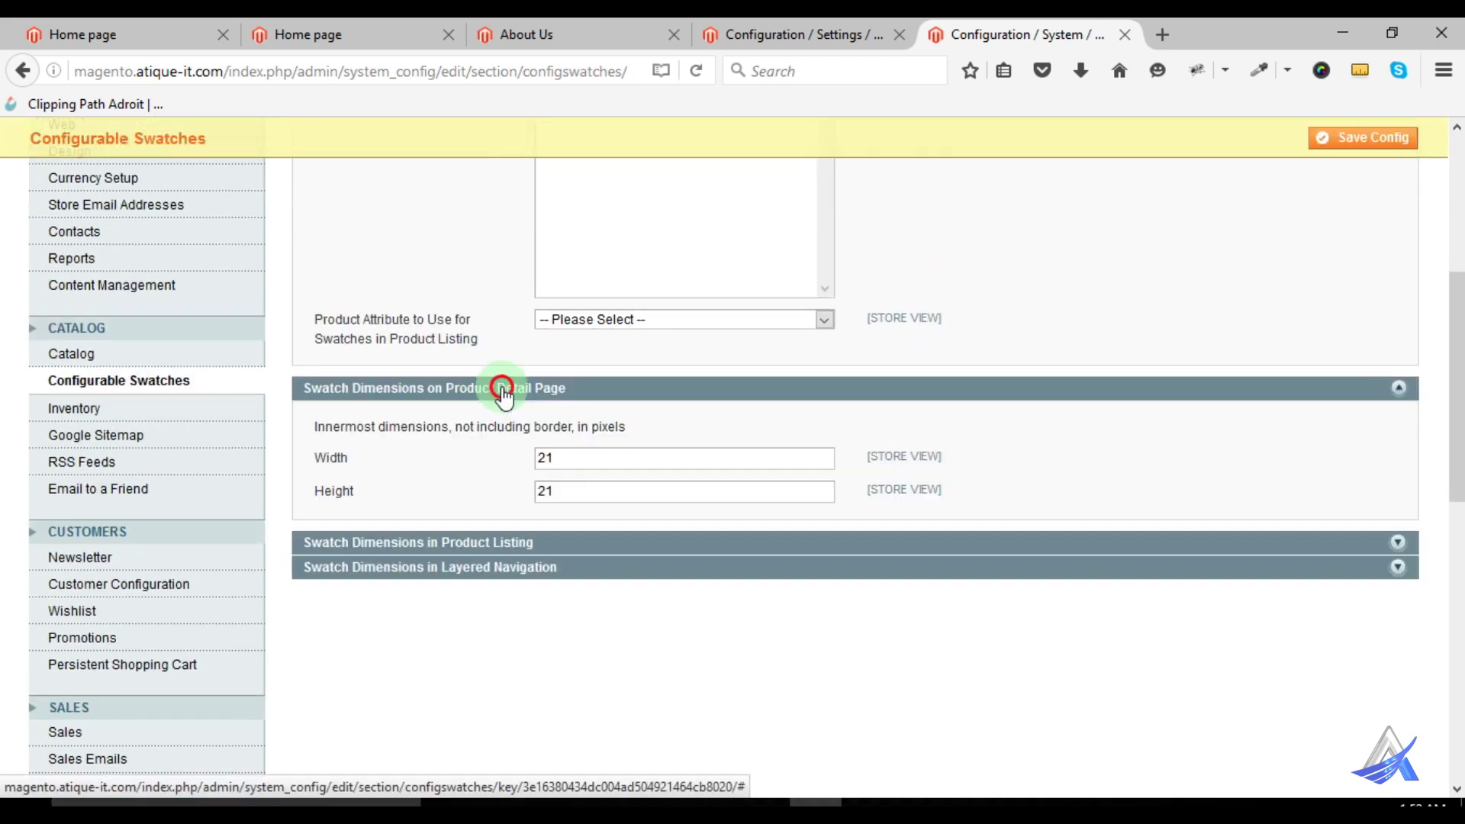
pyautogui.click(442, 543)
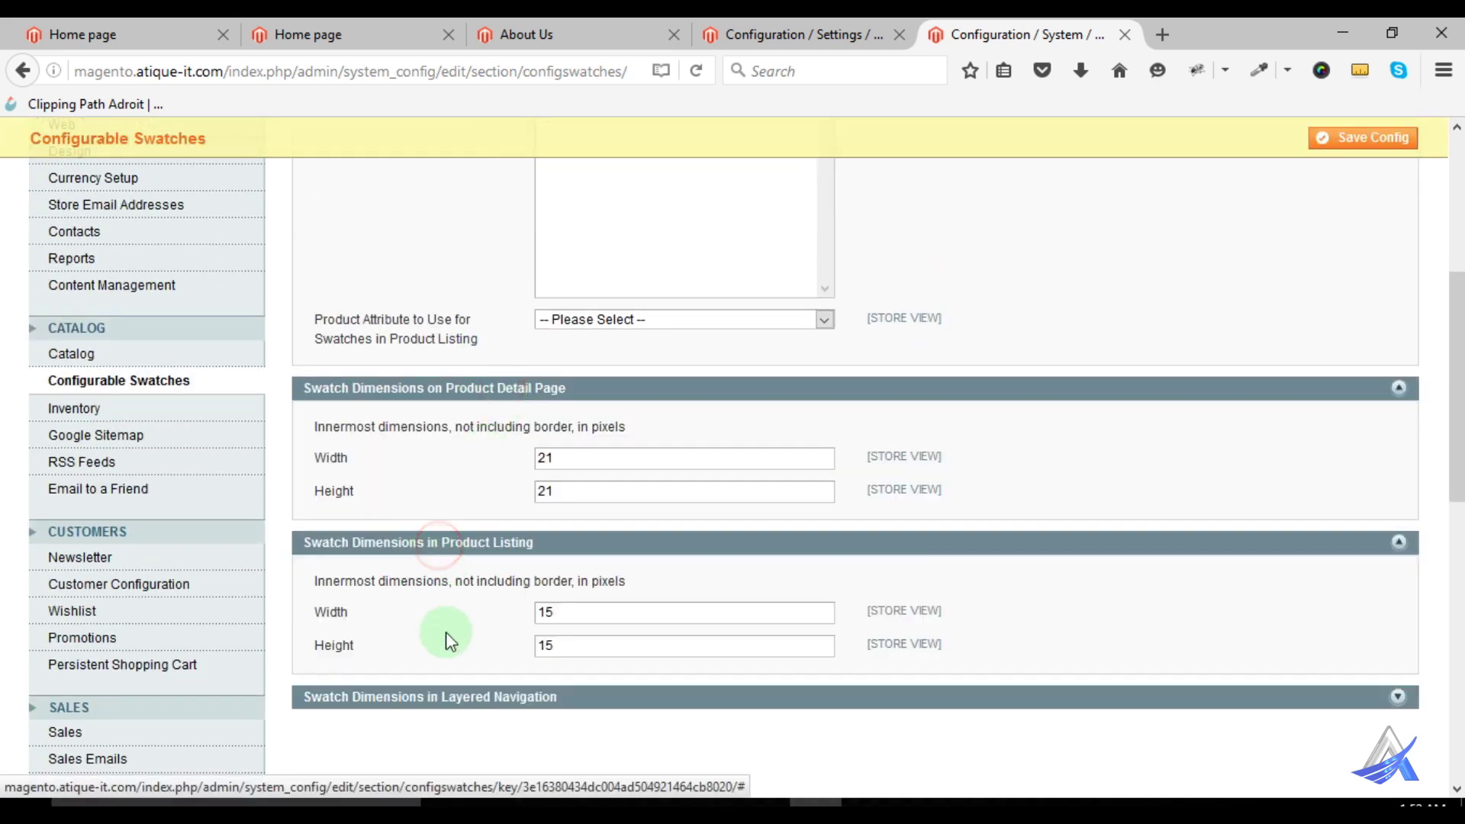
pyautogui.click(454, 706)
pyautogui.scroll(-5, 474, 595)
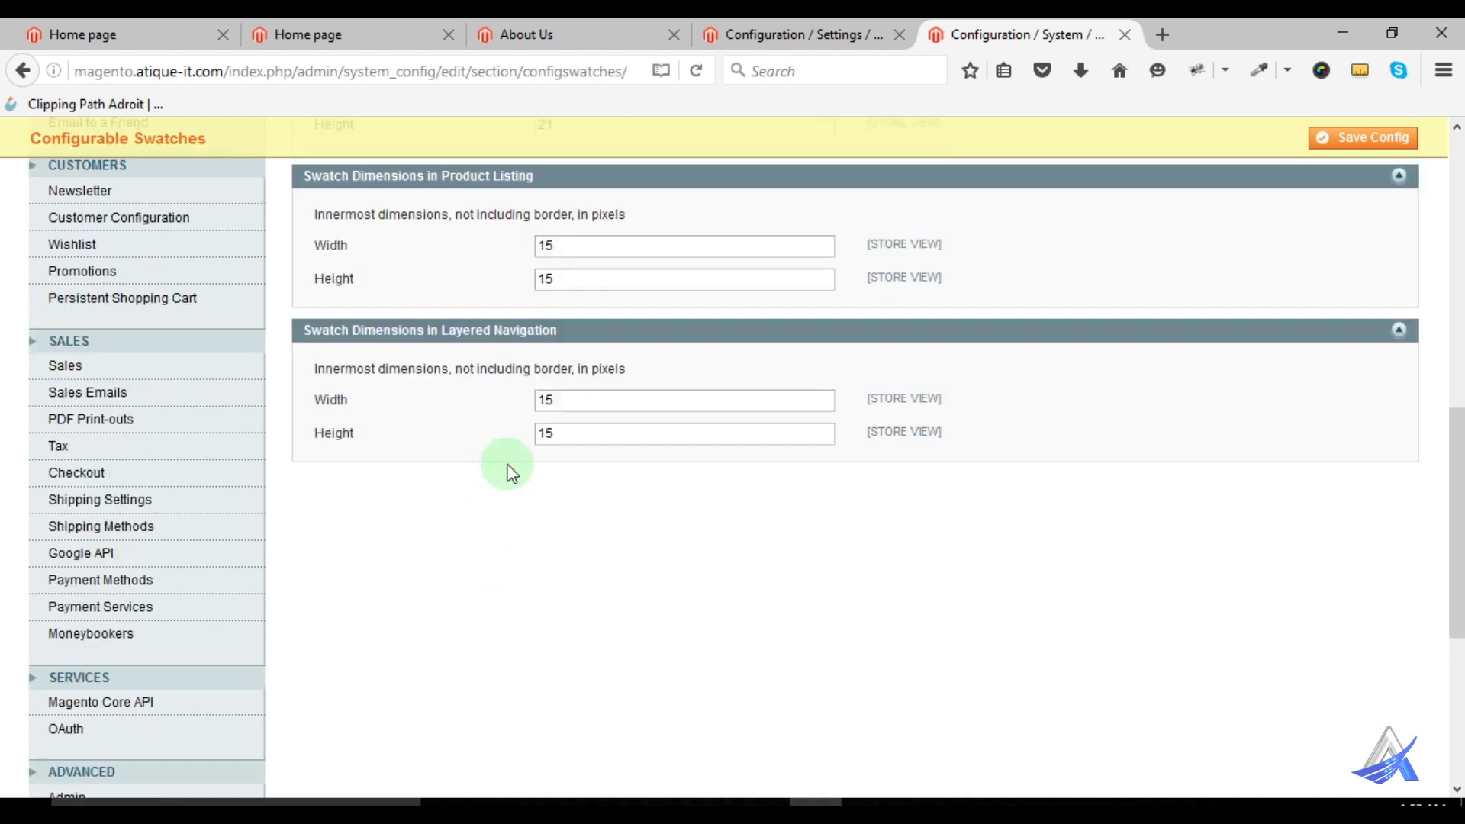
pyautogui.scroll(5, 510, 471)
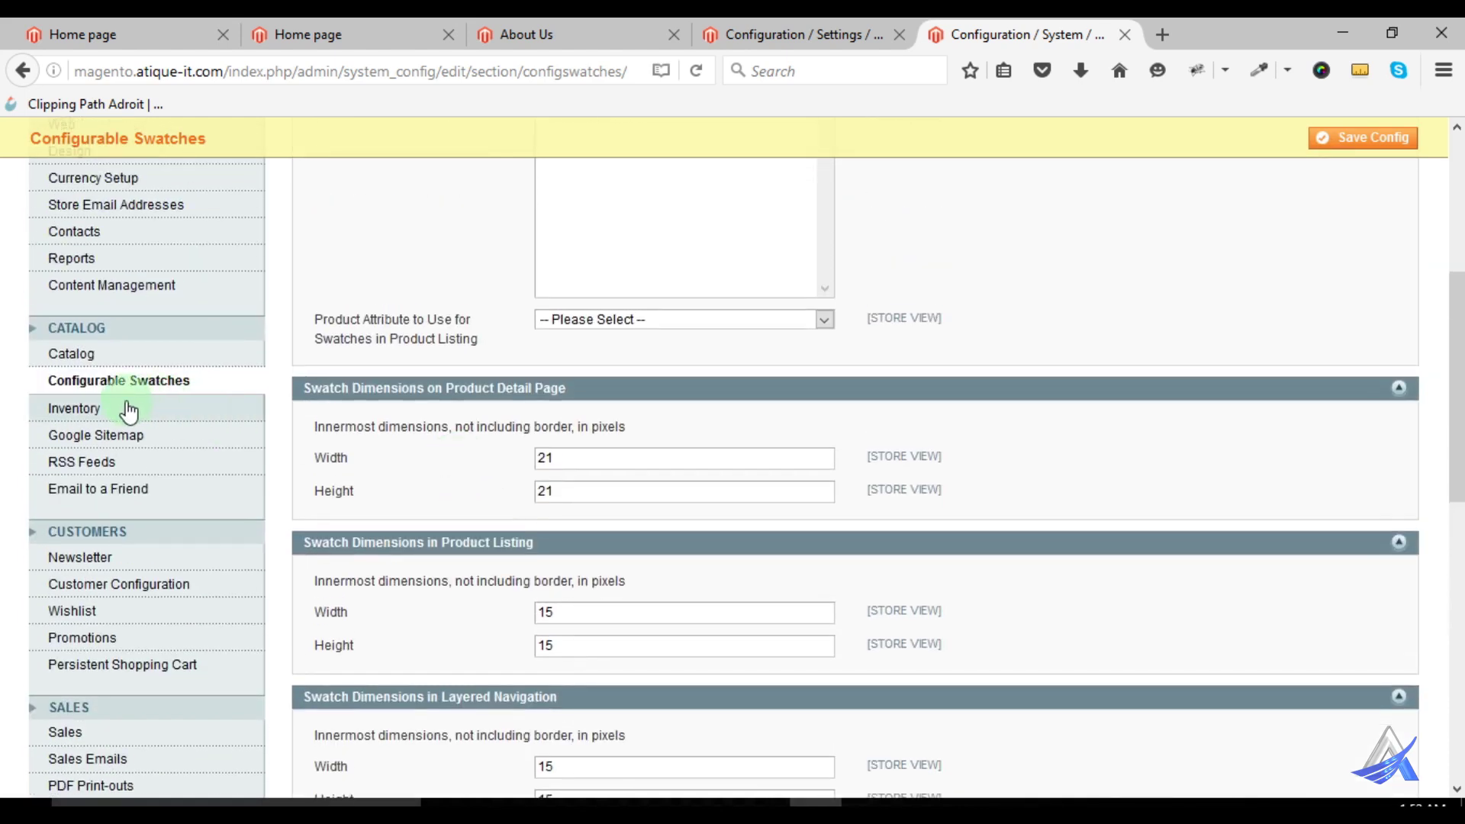
pyautogui.click(118, 411)
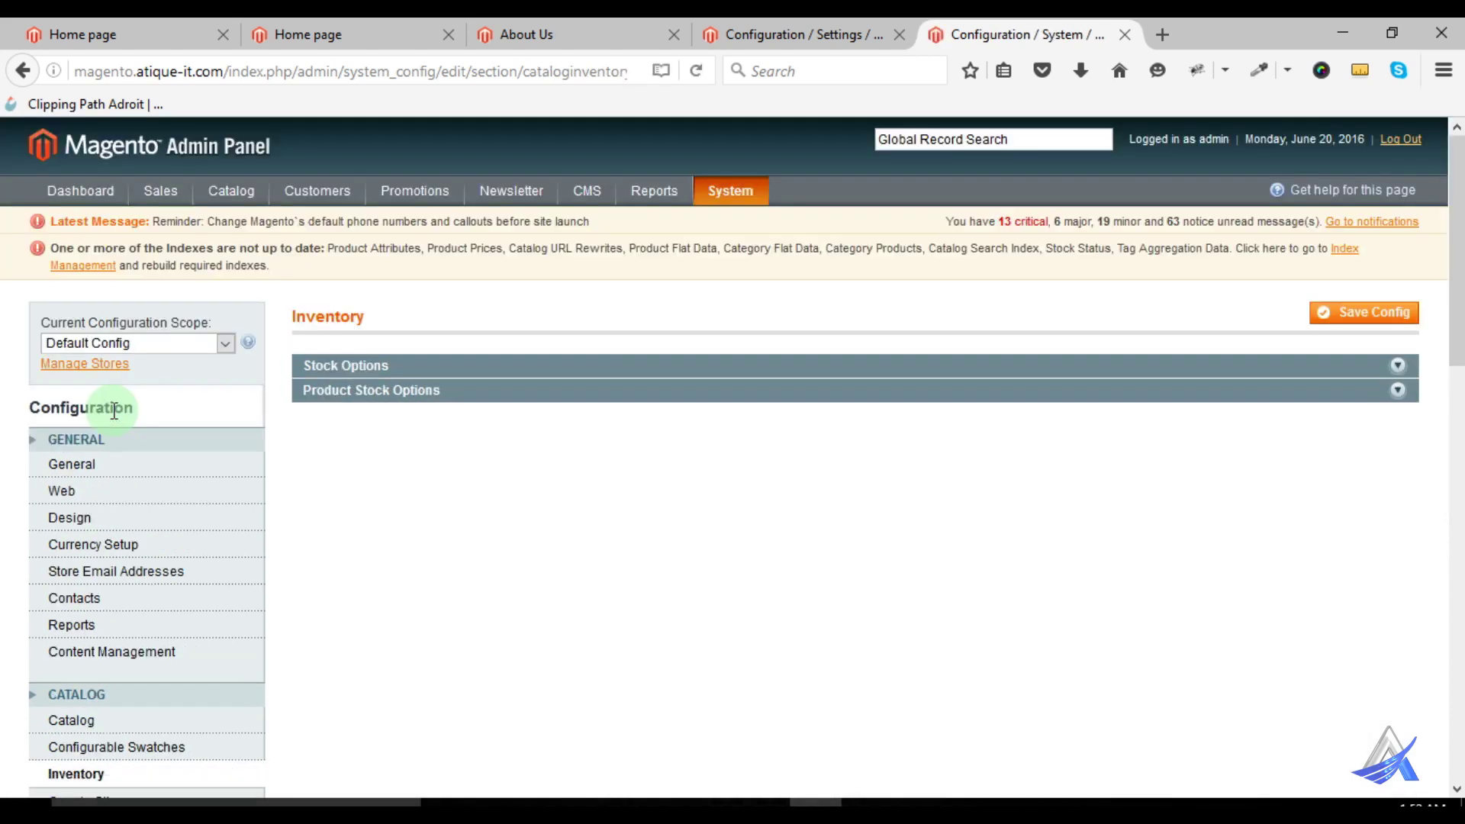
# Expand Stock Options and Product Stock Options: Manage Stock Yes, No Backorders, maximum cart quantity 10000
pyautogui.click(341, 366)
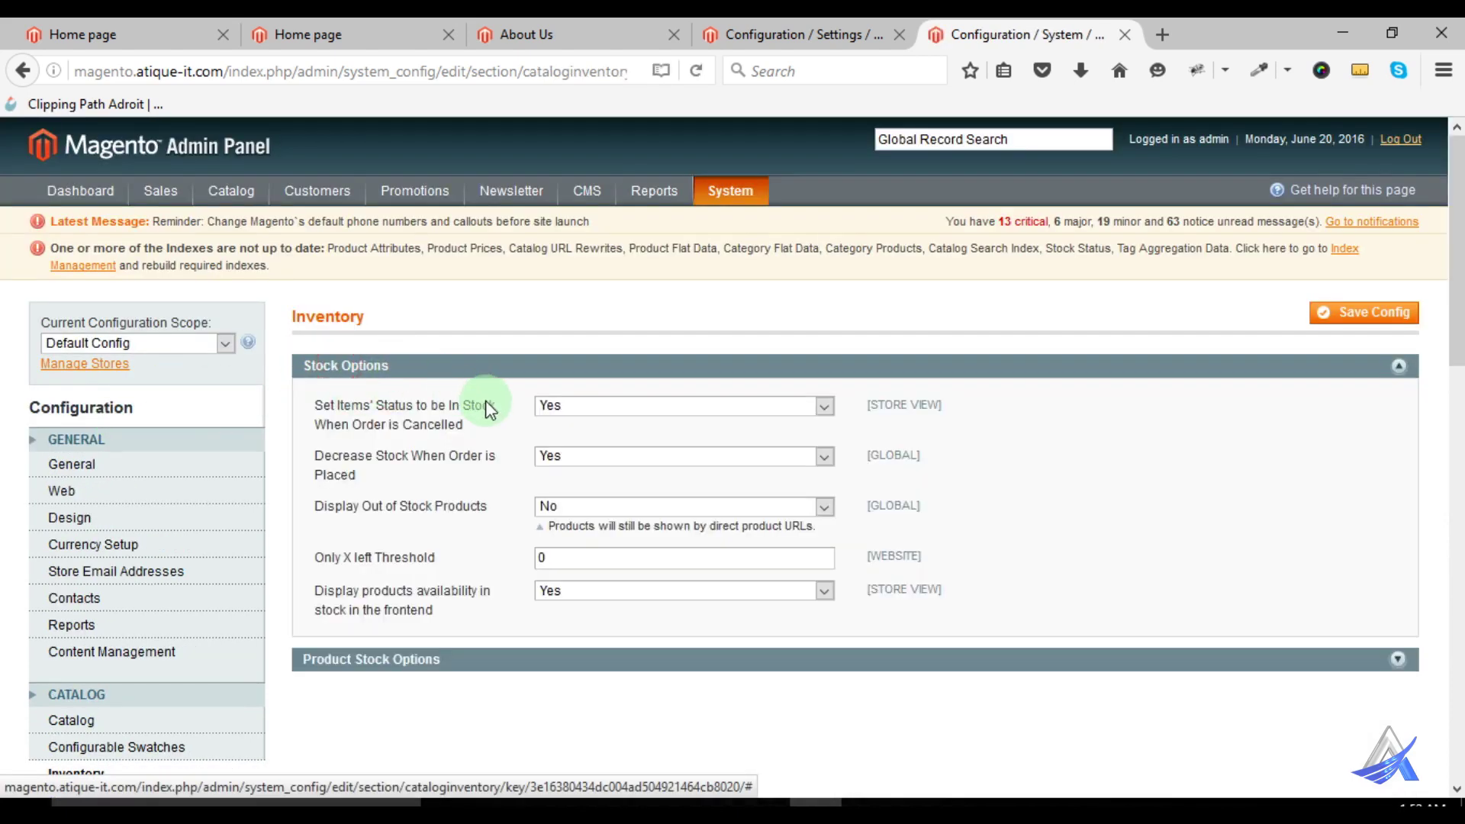
pyautogui.click(383, 659)
pyautogui.scroll(-3, 451, 459)
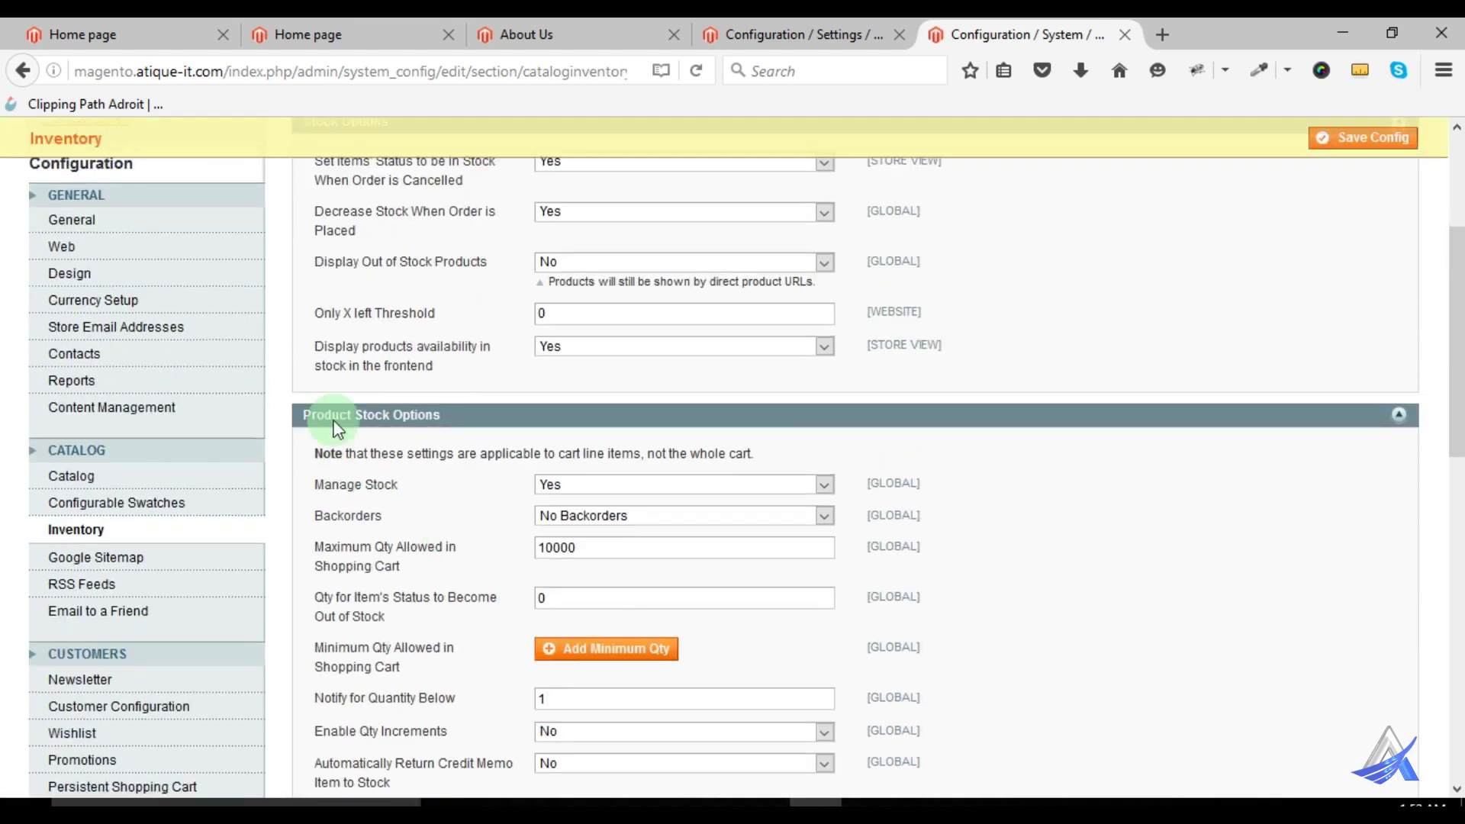
pyautogui.scroll(-3, 450, 459)
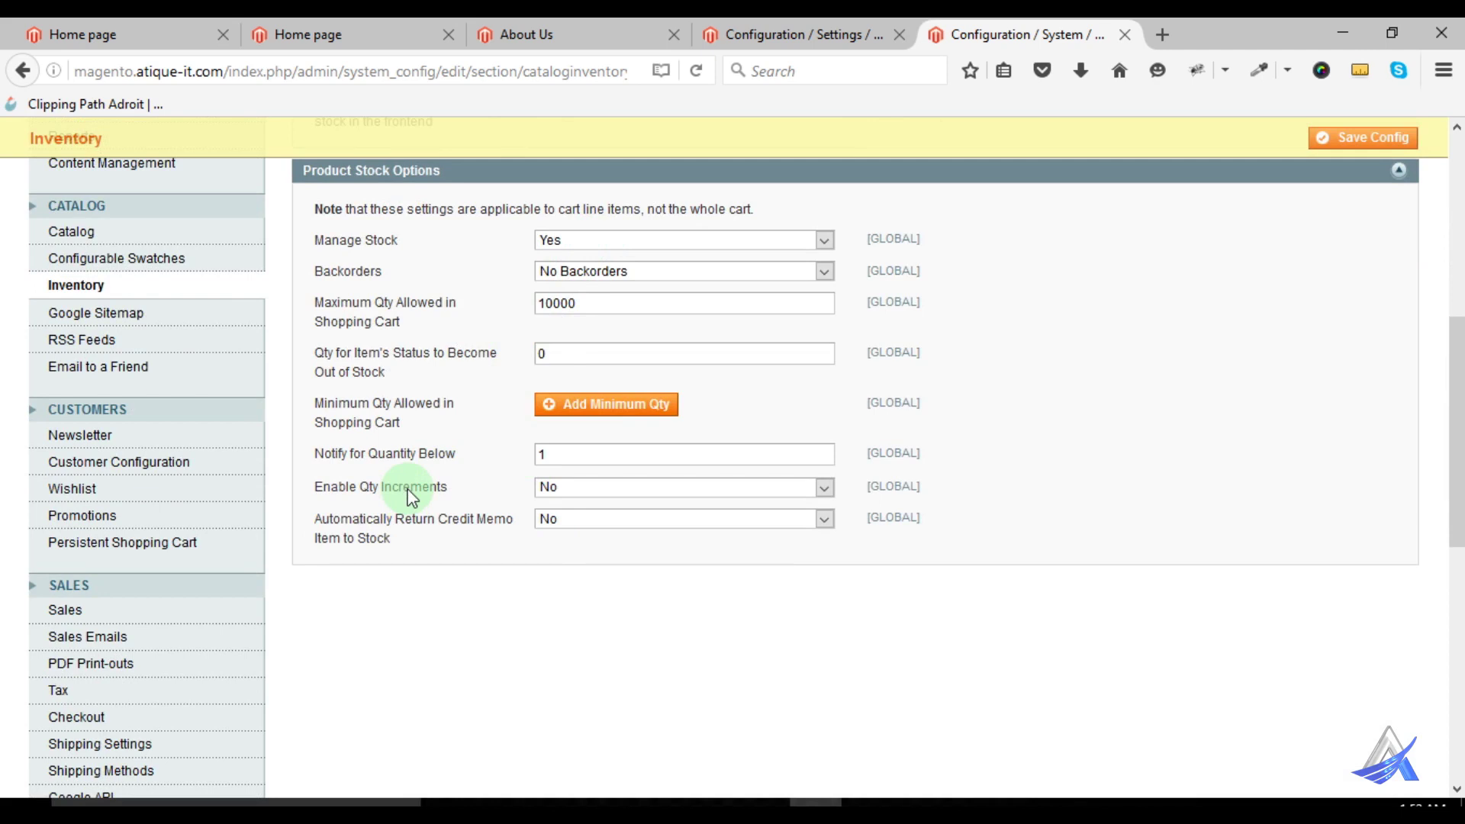
pyautogui.click(124, 317)
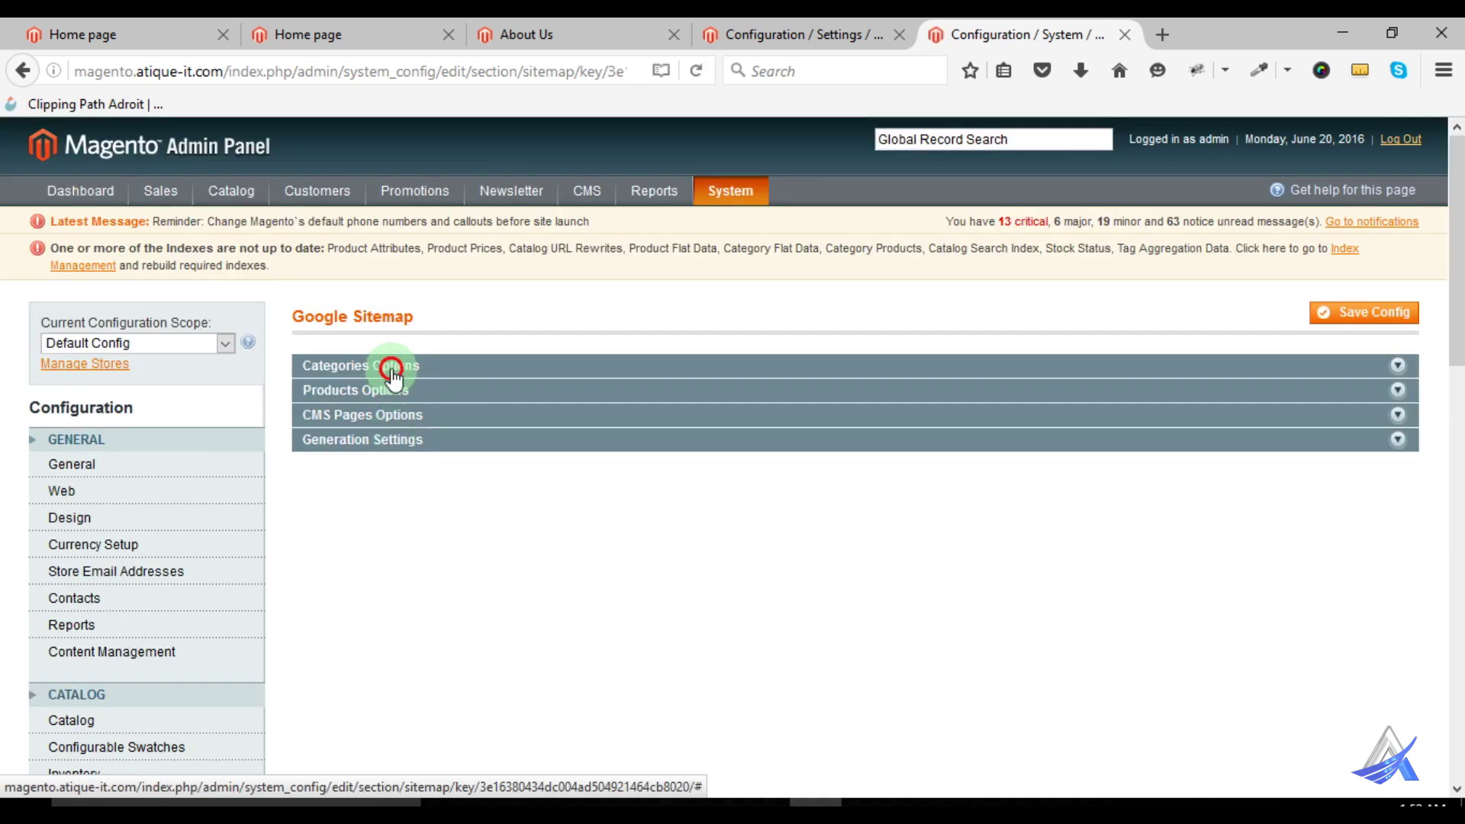
# Expand Google Sitemap's Categories, Products, CMS Pages Options and Generation Settings, then go to RSS Feeds
pyautogui.click(392, 366)
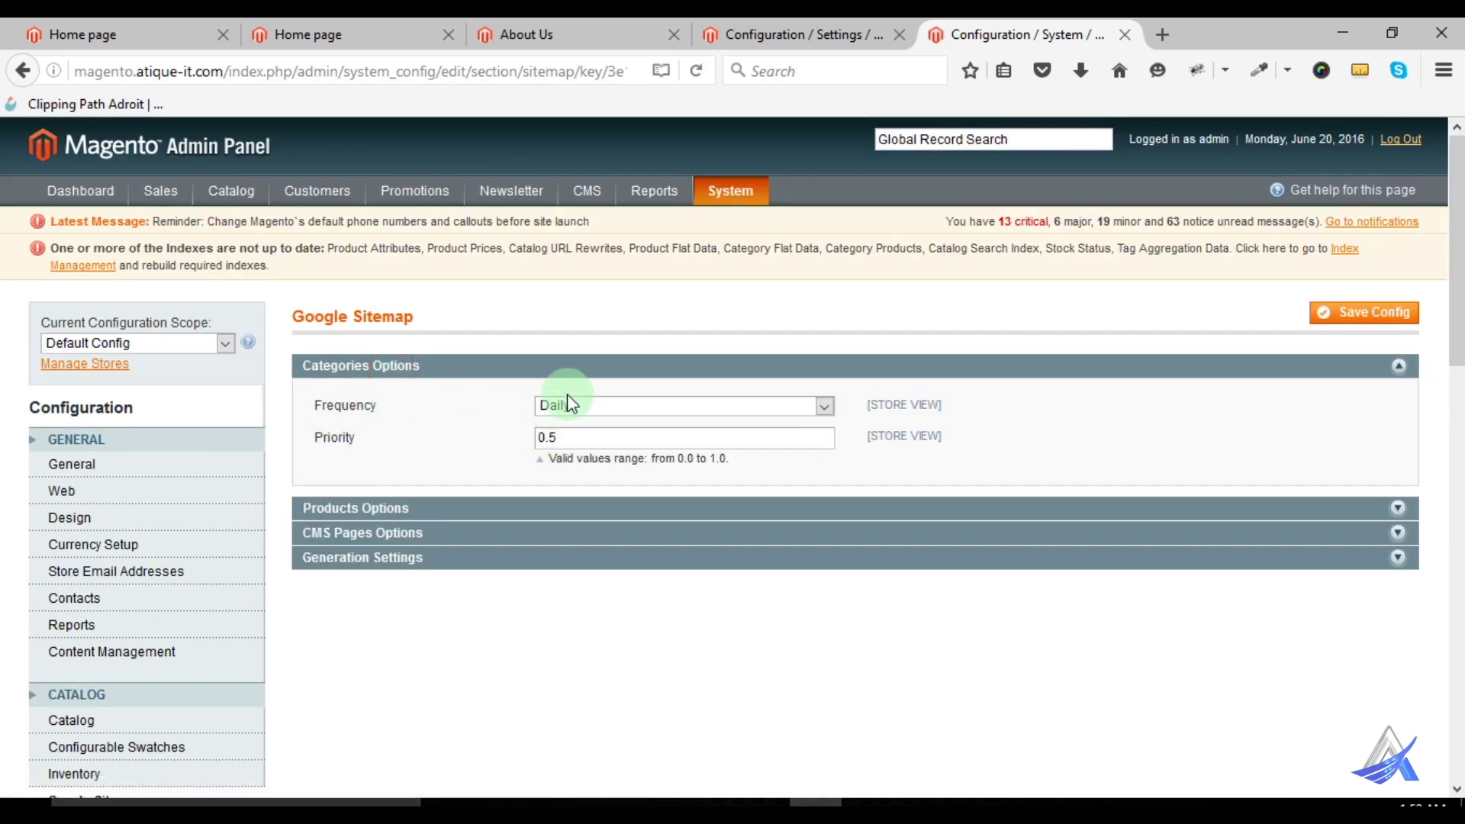
pyautogui.click(403, 519)
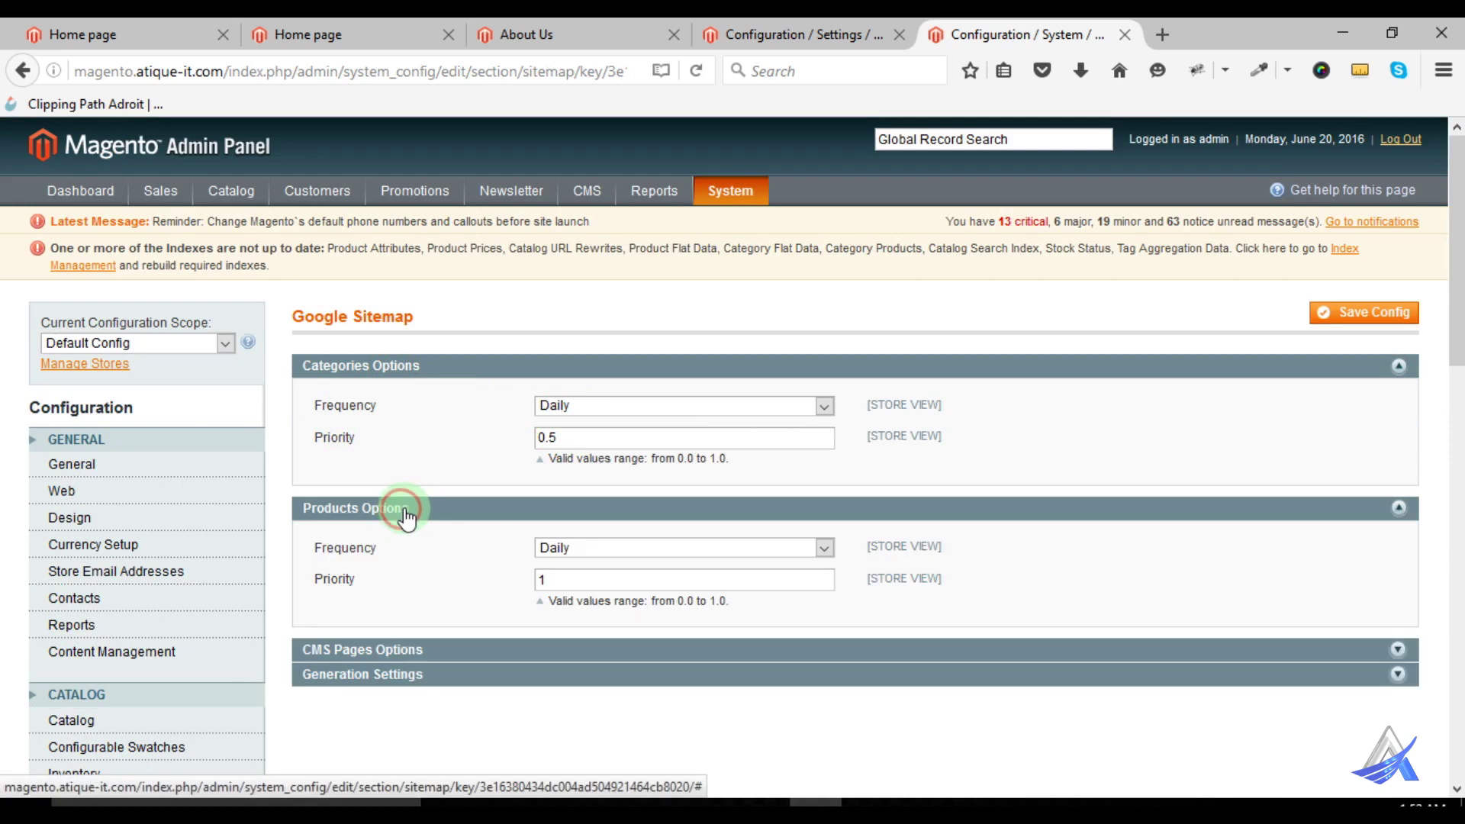
pyautogui.scroll(-3, 405, 503)
pyautogui.click(395, 409)
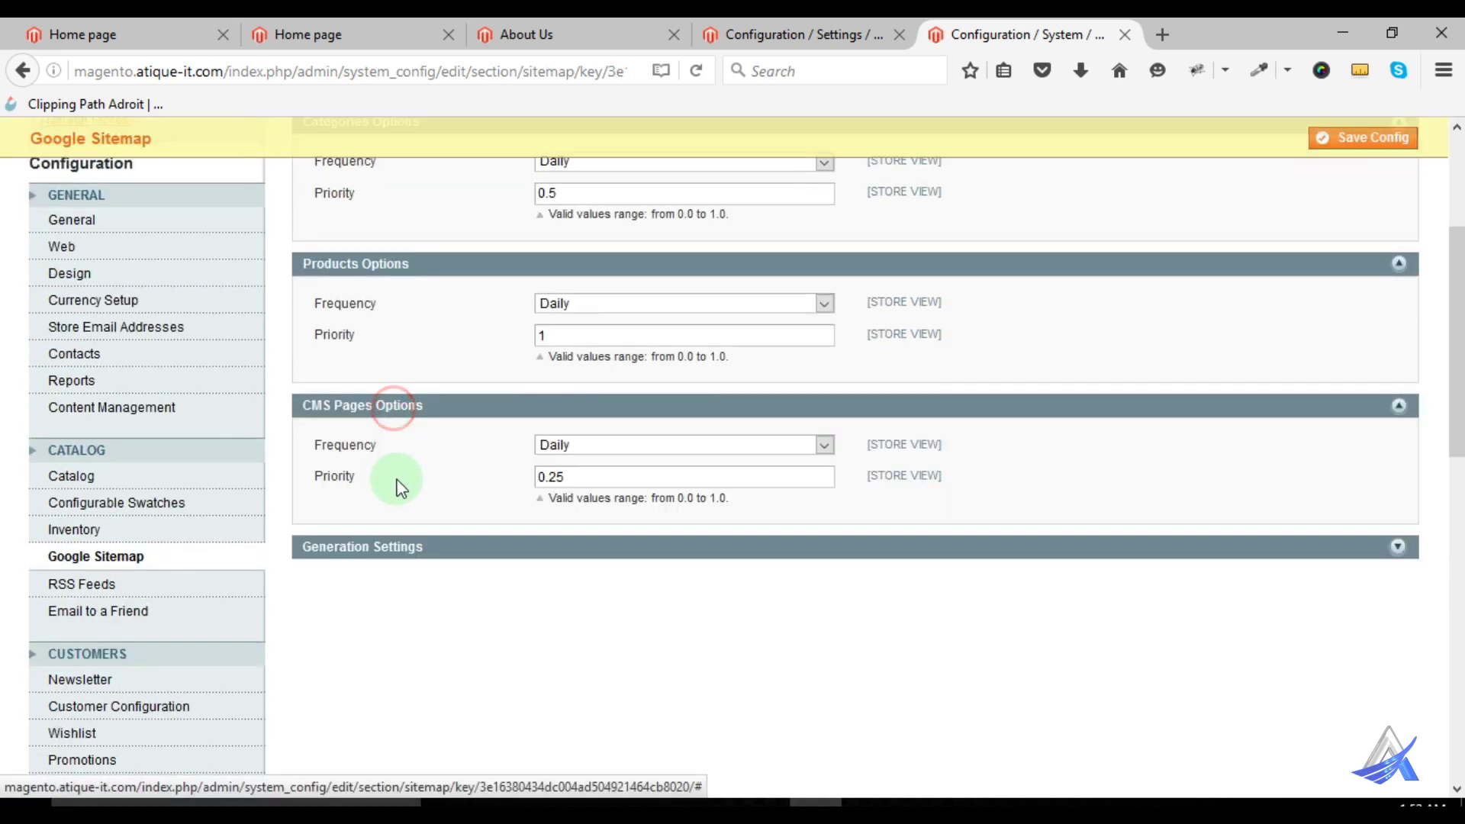
pyautogui.click(393, 548)
pyautogui.scroll(-4, 469, 609)
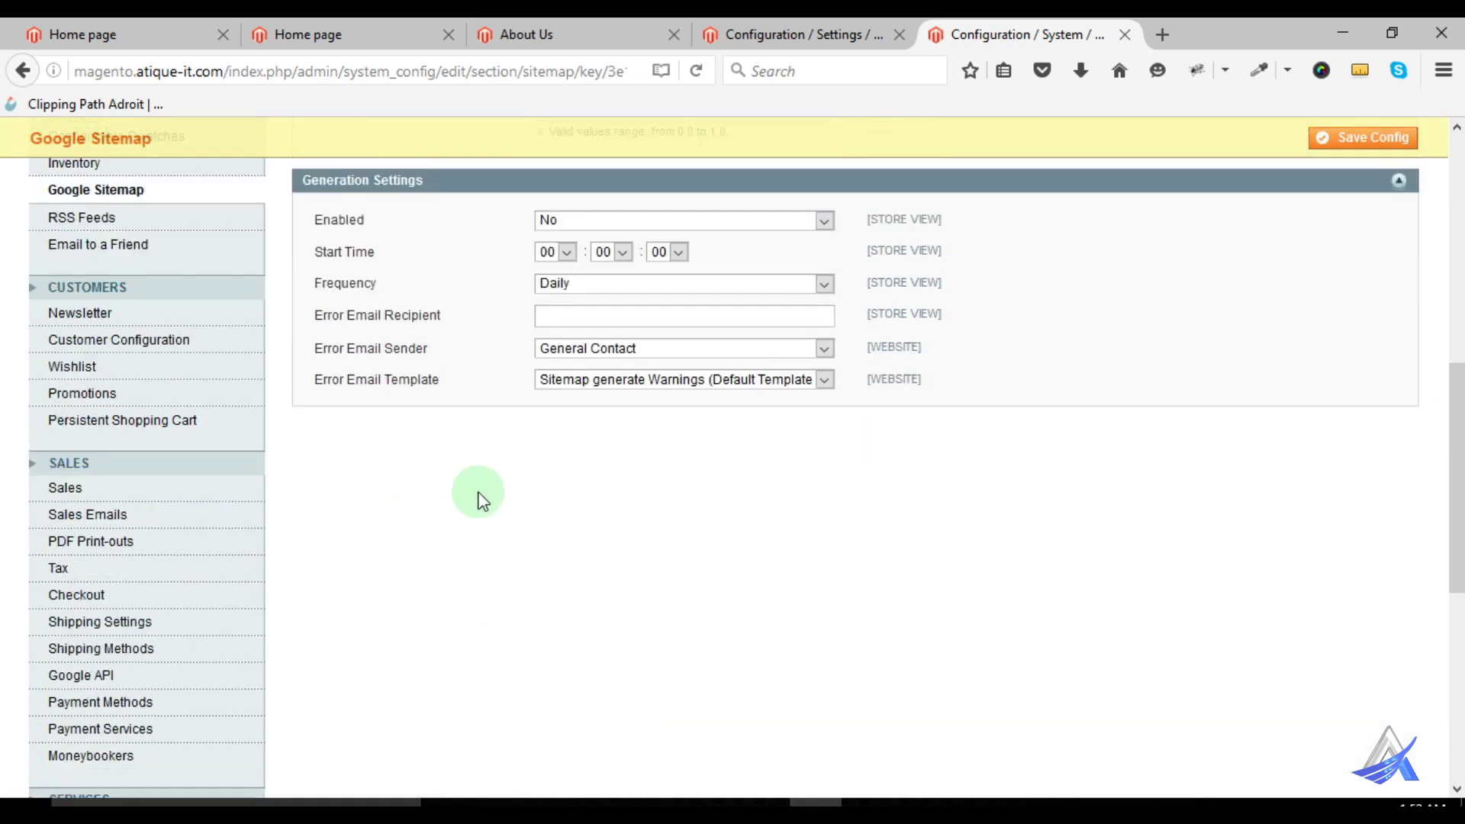
pyautogui.scroll(3, 480, 497)
pyautogui.click(113, 463)
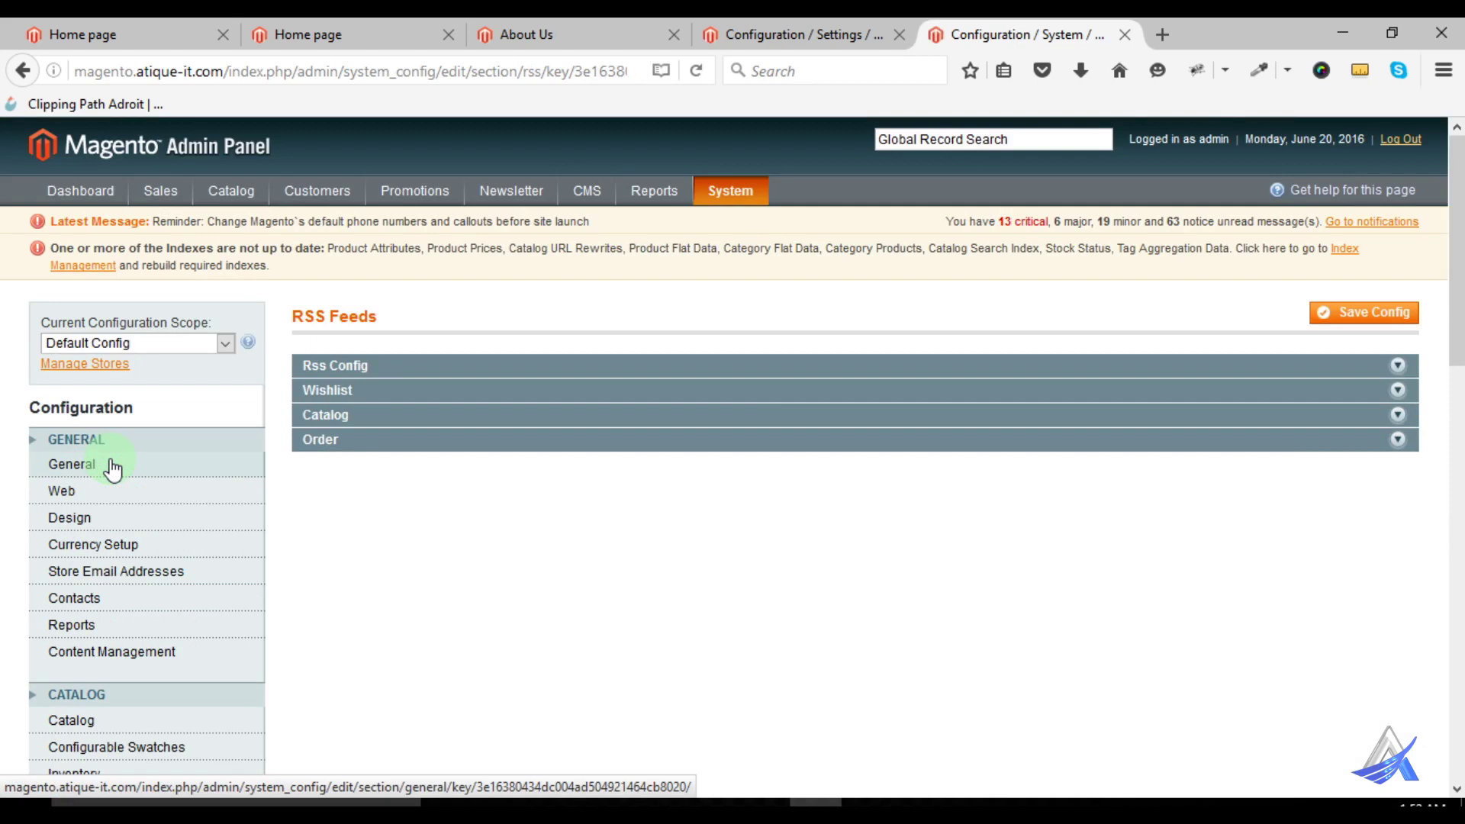
# Expand the Rss Config, Wishlist, Catalog and Order RSS groups, all feeds set to Disable
pyautogui.click(346, 365)
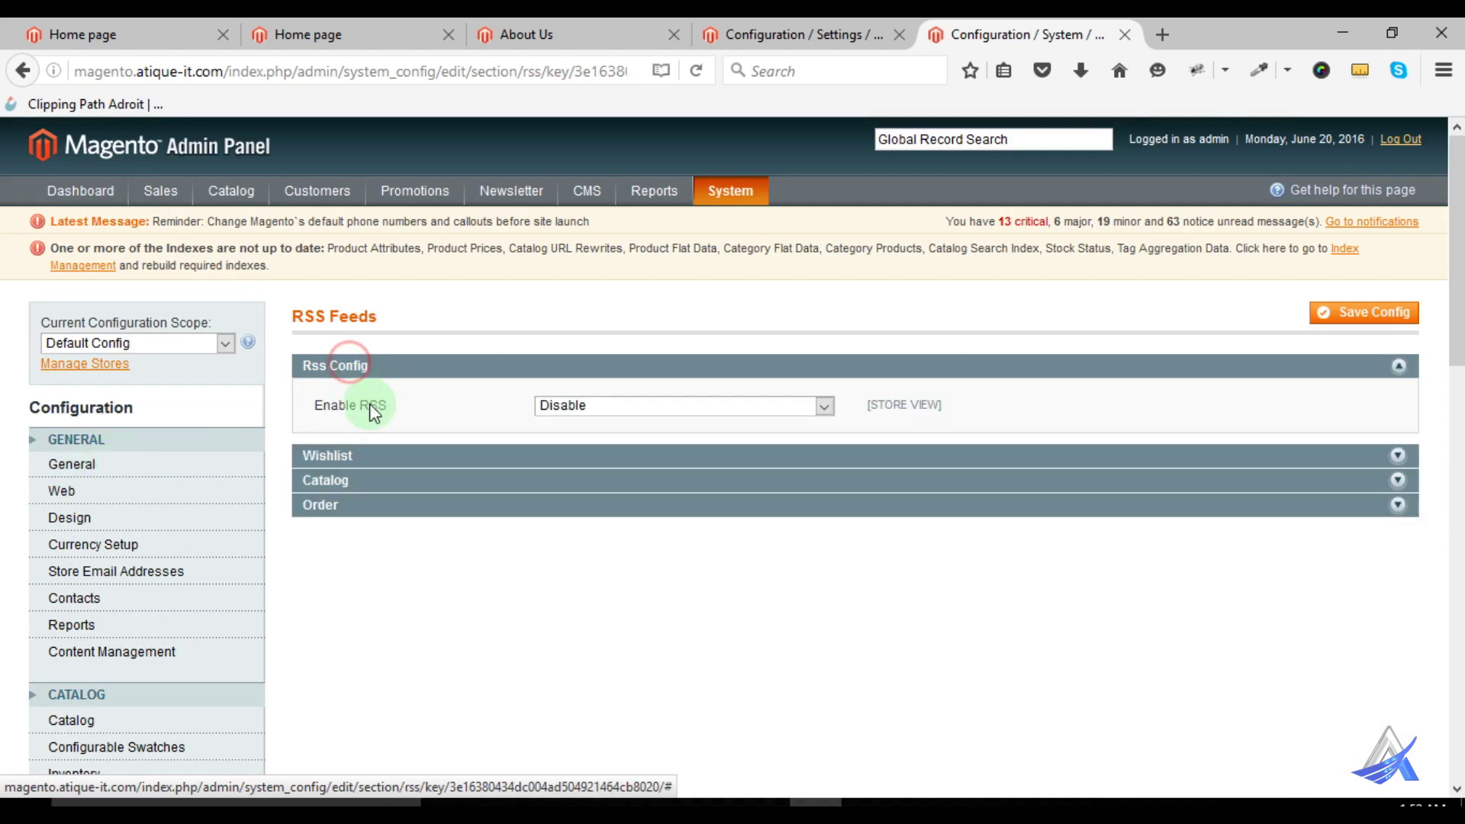
pyautogui.click(357, 458)
pyautogui.click(366, 545)
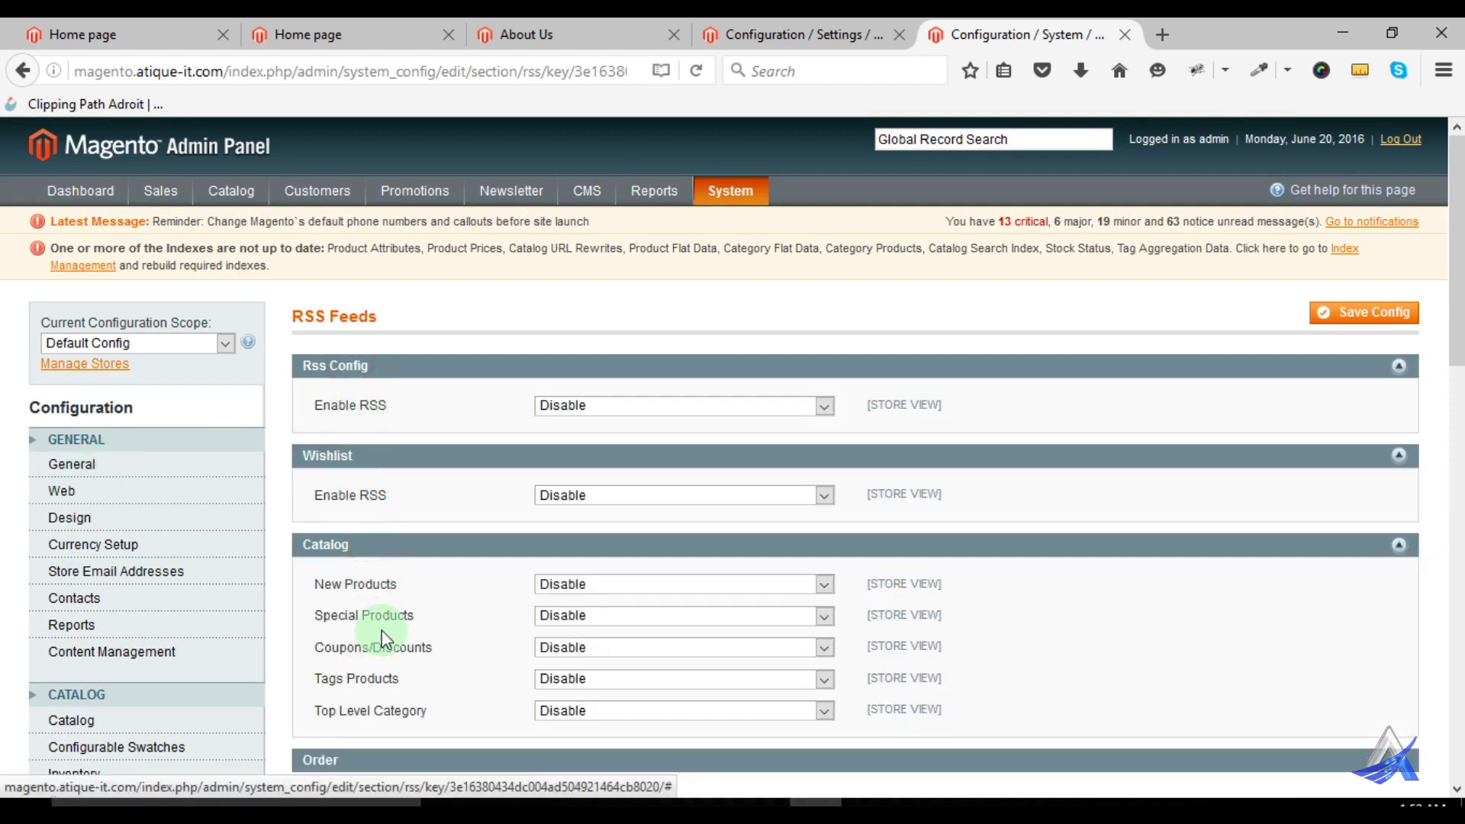
pyautogui.scroll(-3, 381, 631)
pyautogui.click(353, 518)
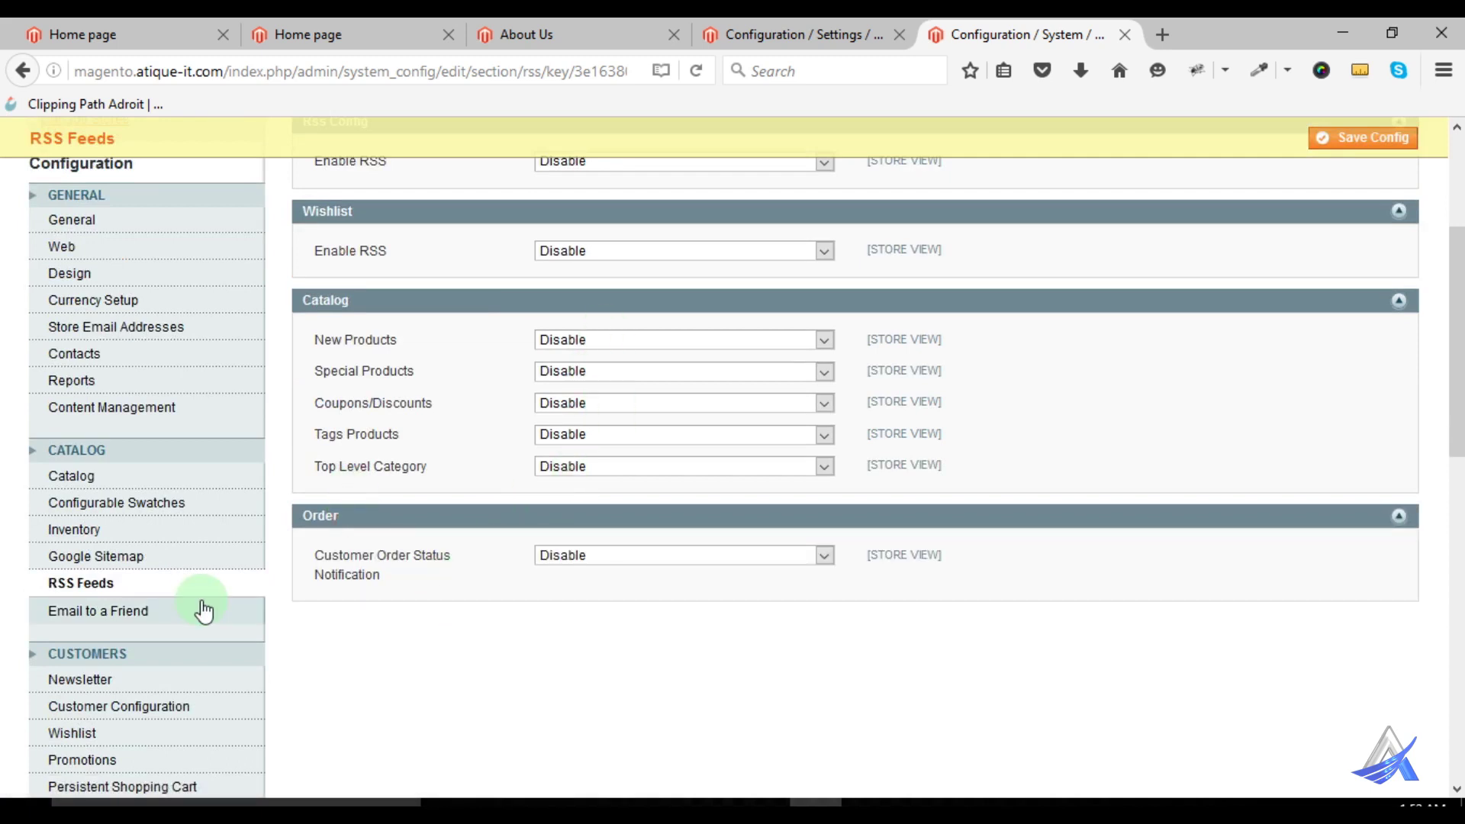
pyautogui.click(122, 620)
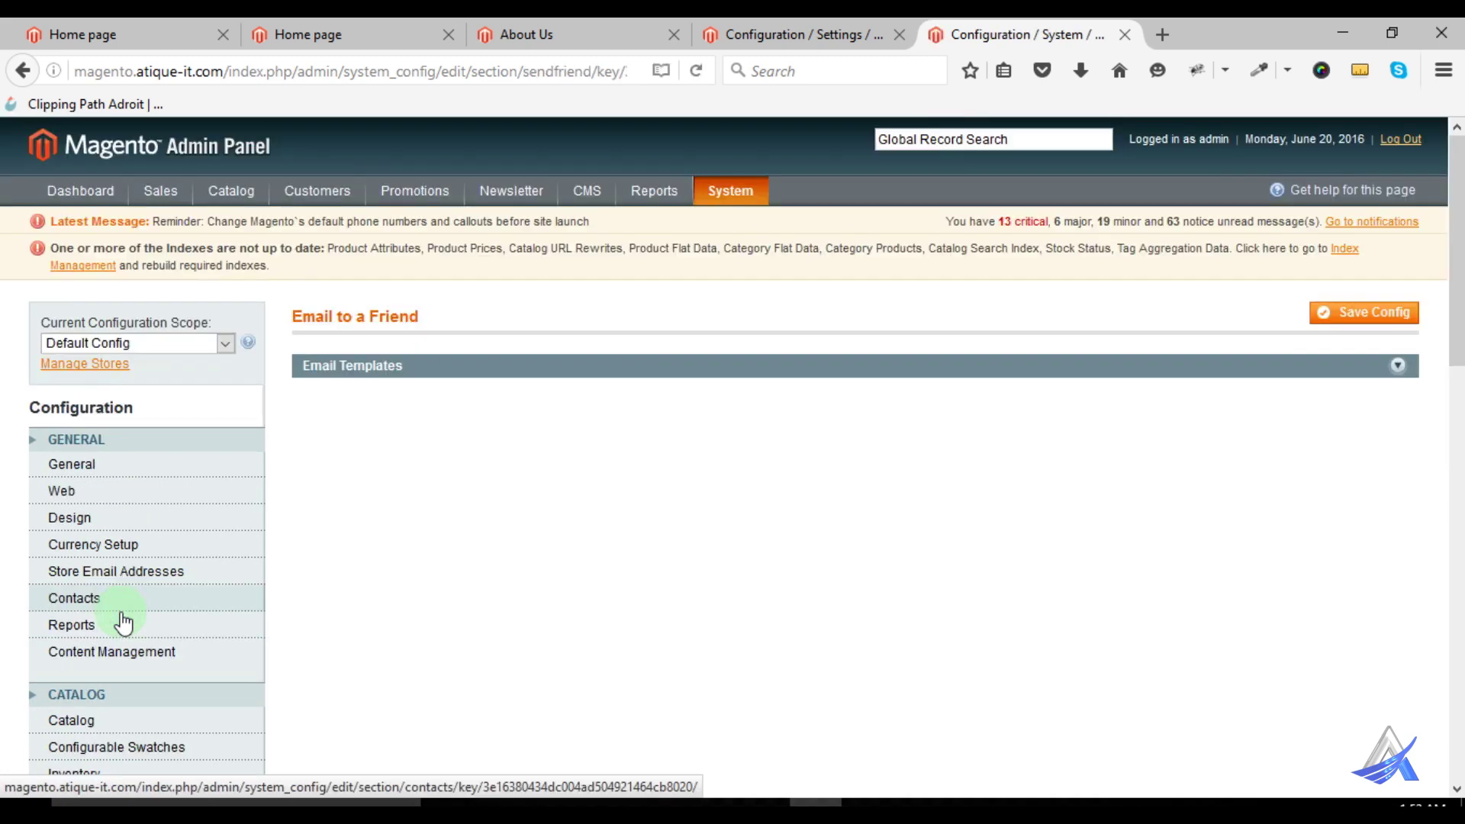
# Expand and review Email to a Friend's Email Templates group, then go to Newsletter
pyautogui.click(371, 367)
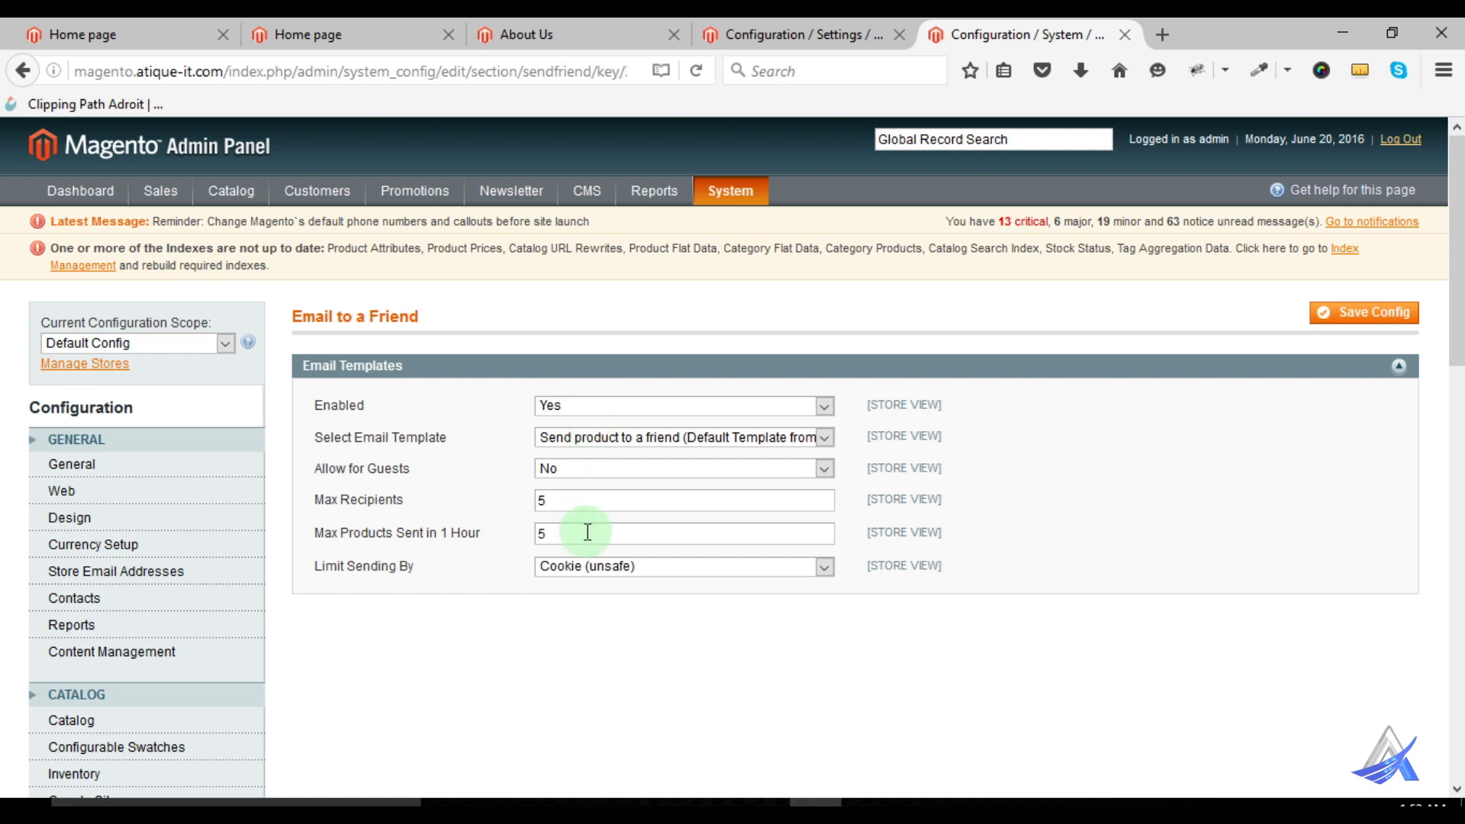
pyautogui.scroll(-5, 507, 578)
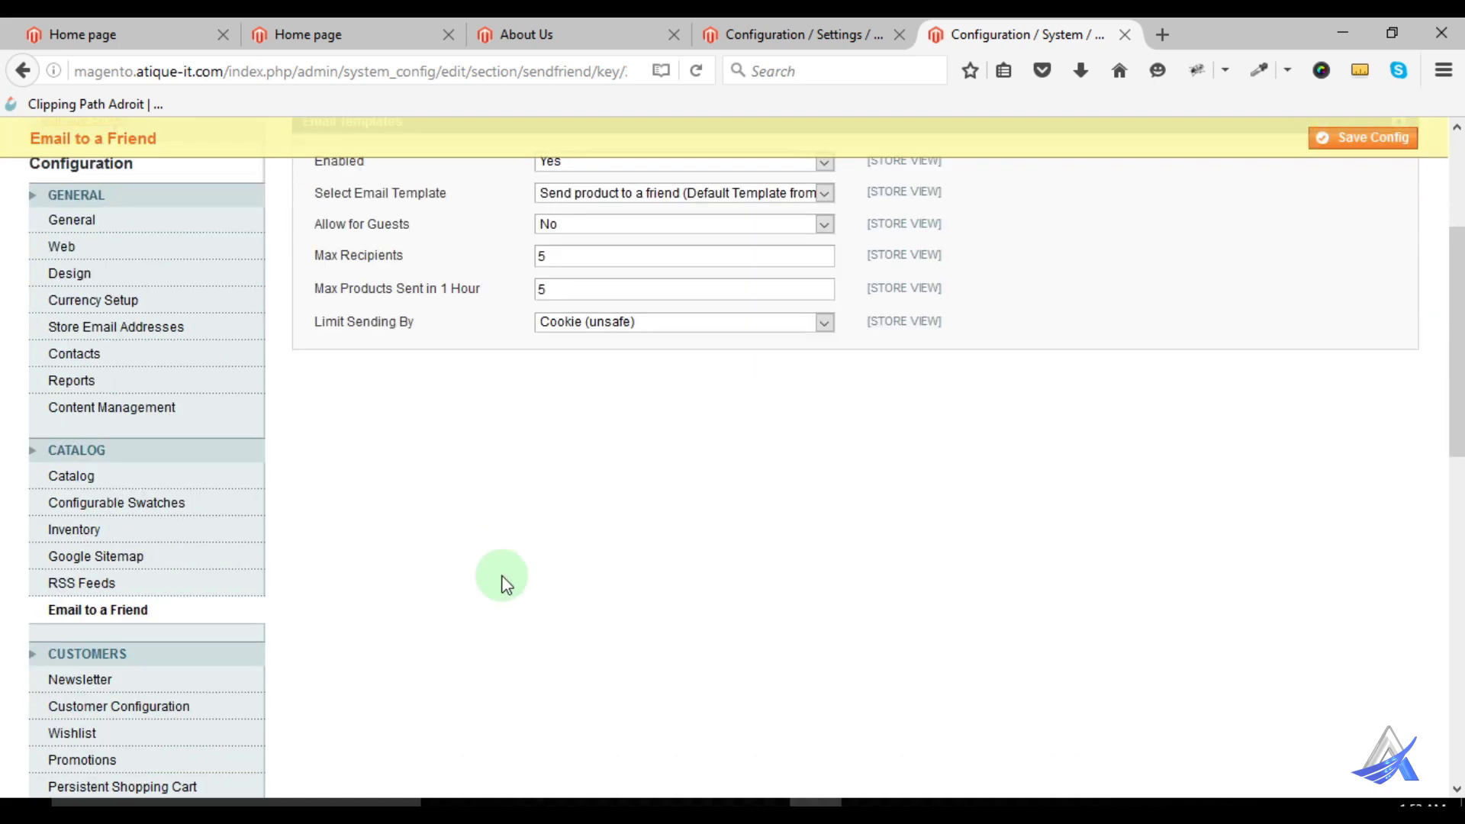
pyautogui.scroll(-4, 504, 584)
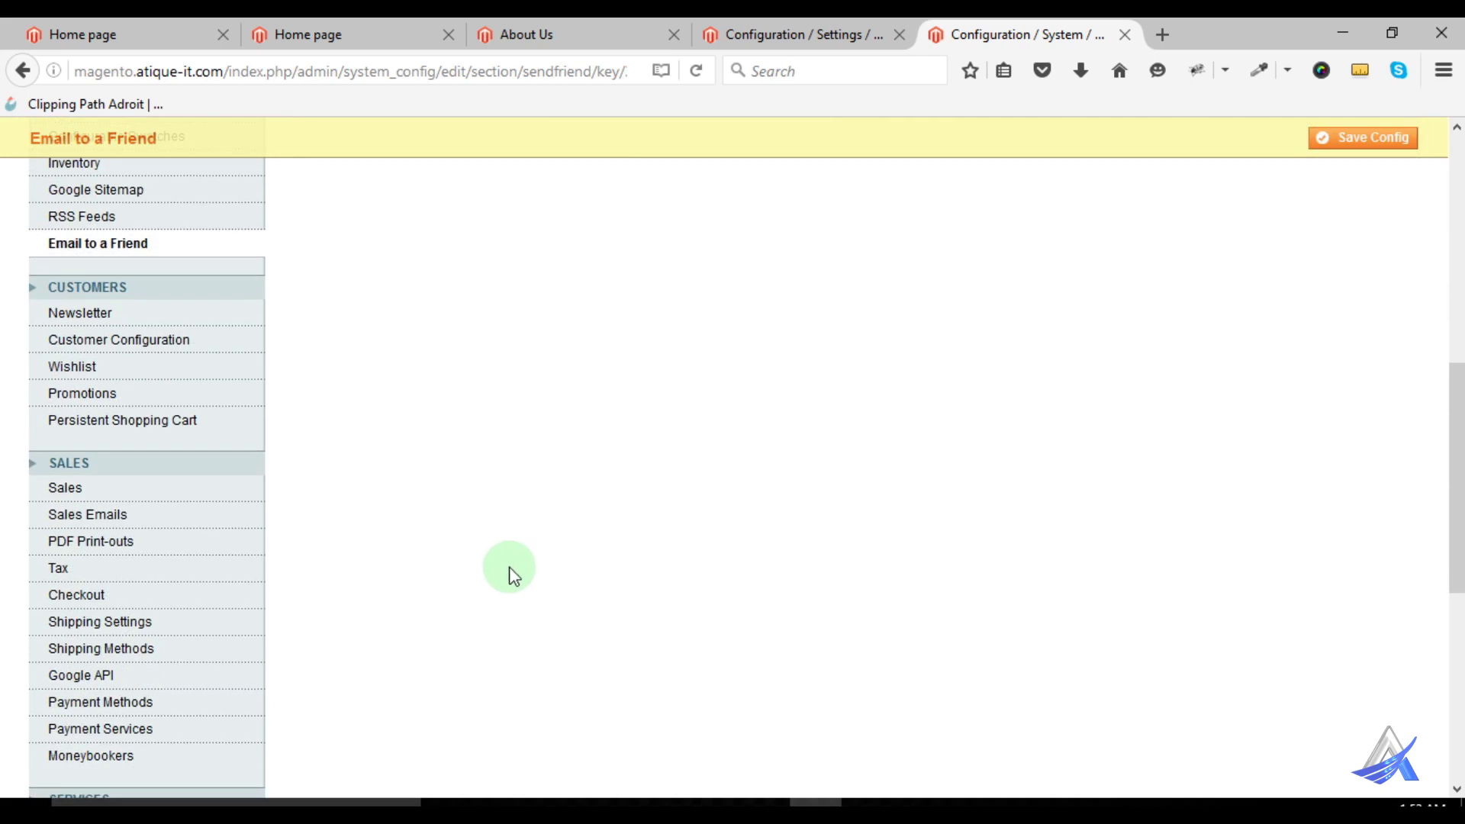
pyautogui.click(97, 316)
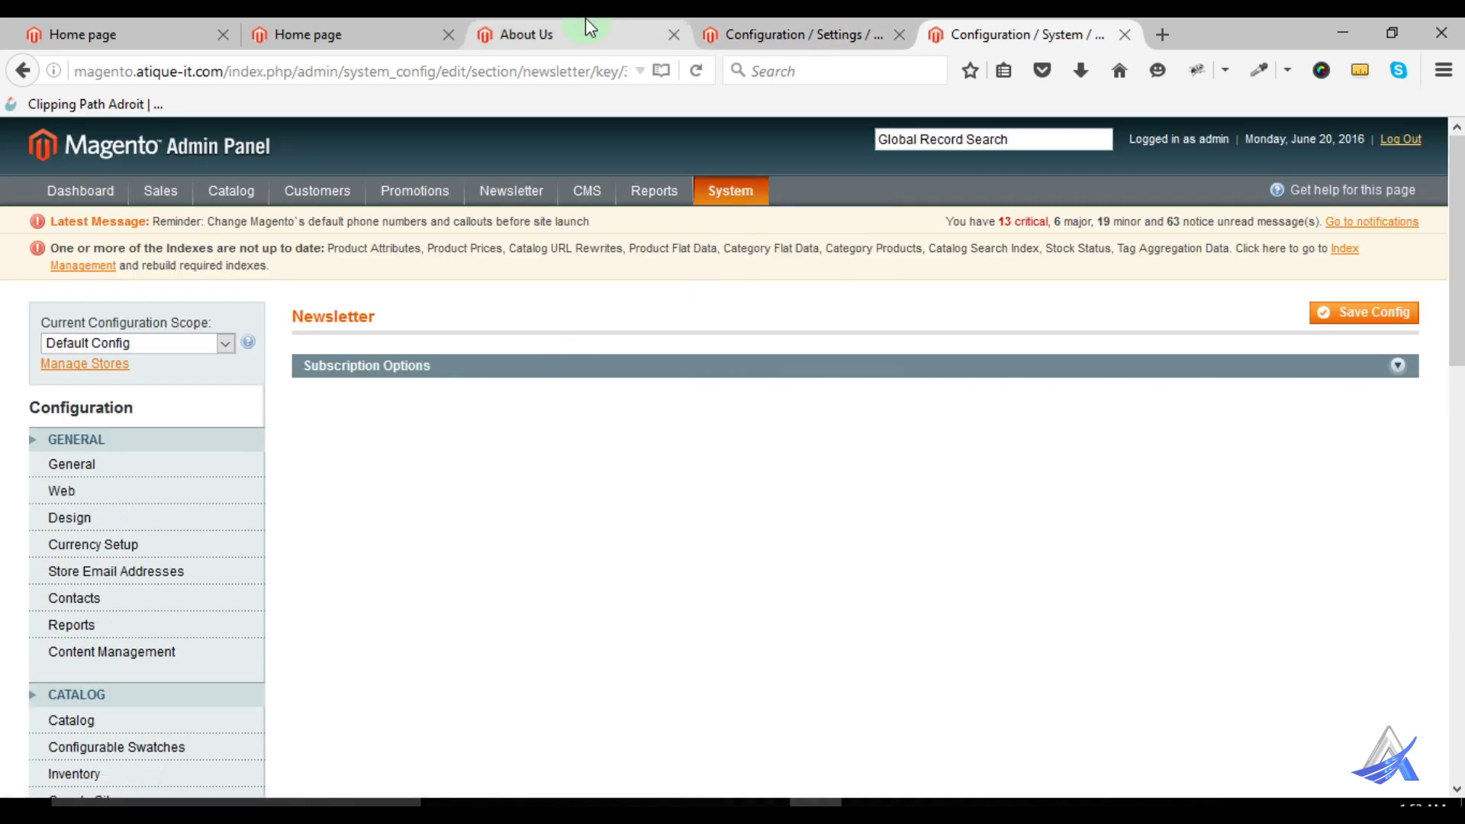
# Point out the NEWSLETTER signup field in the About Us storefront page footer
pyautogui.click(586, 23)
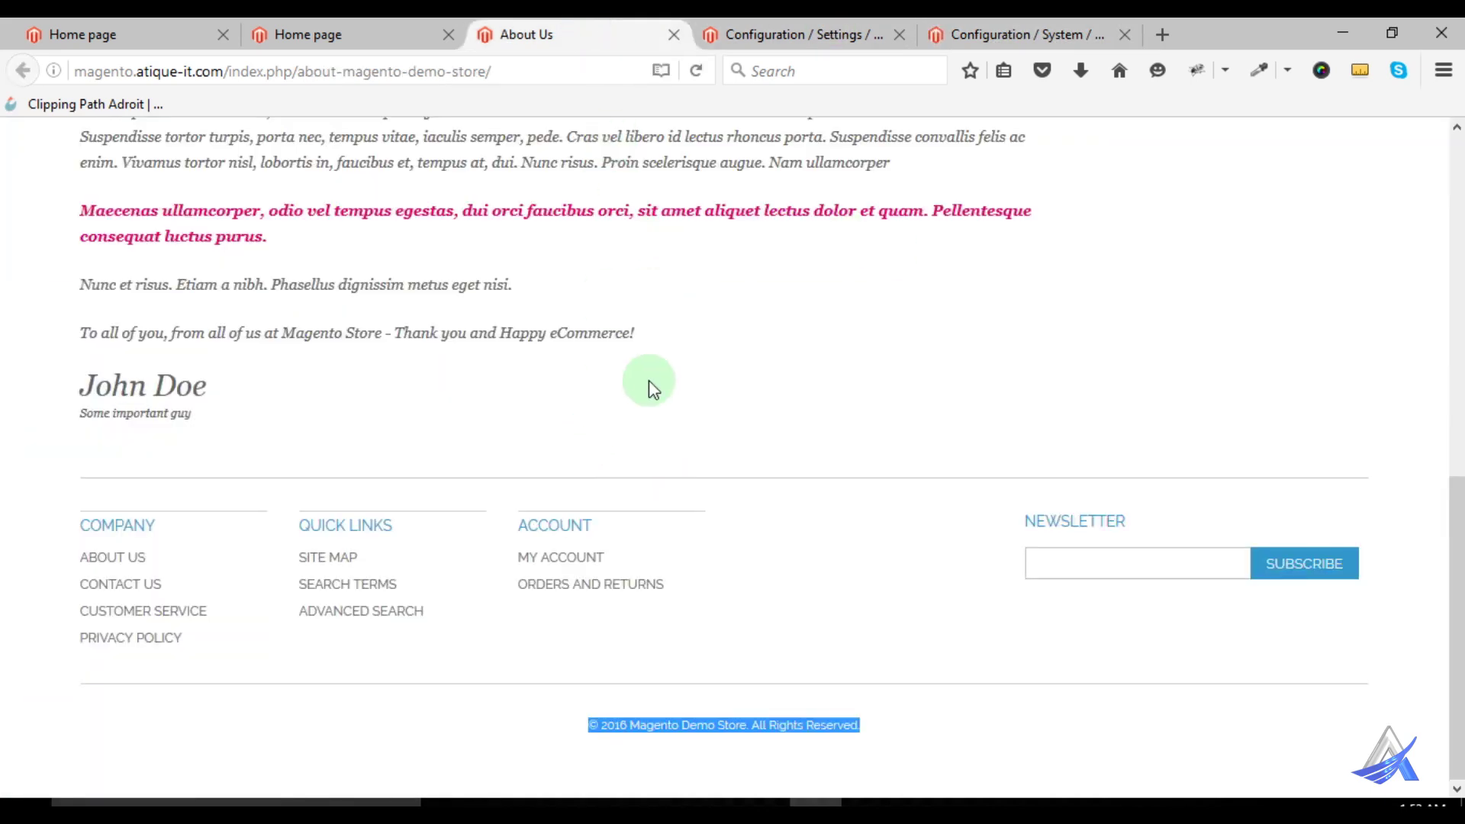
pyautogui.scroll(5, 649, 380)
pyautogui.scroll(-5, 631, 353)
pyautogui.click(1066, 565)
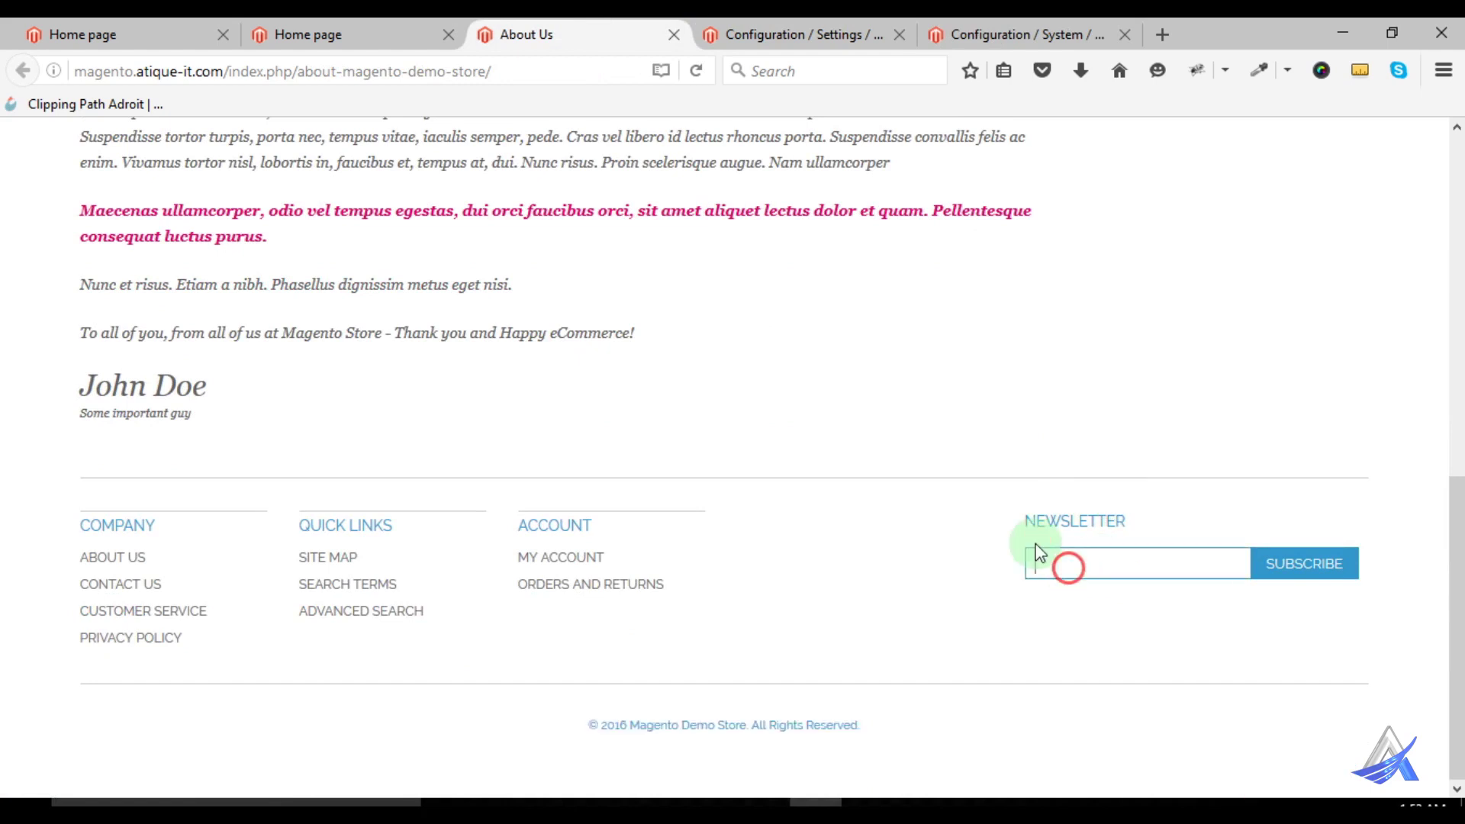
pyautogui.moveTo(1027, 520); pyautogui.dragTo(1118, 556)
pyautogui.click(1122, 556)
# Back in admin, expand Newsletter Subscription Options, then move to Customer Configuration
pyautogui.click(986, 34)
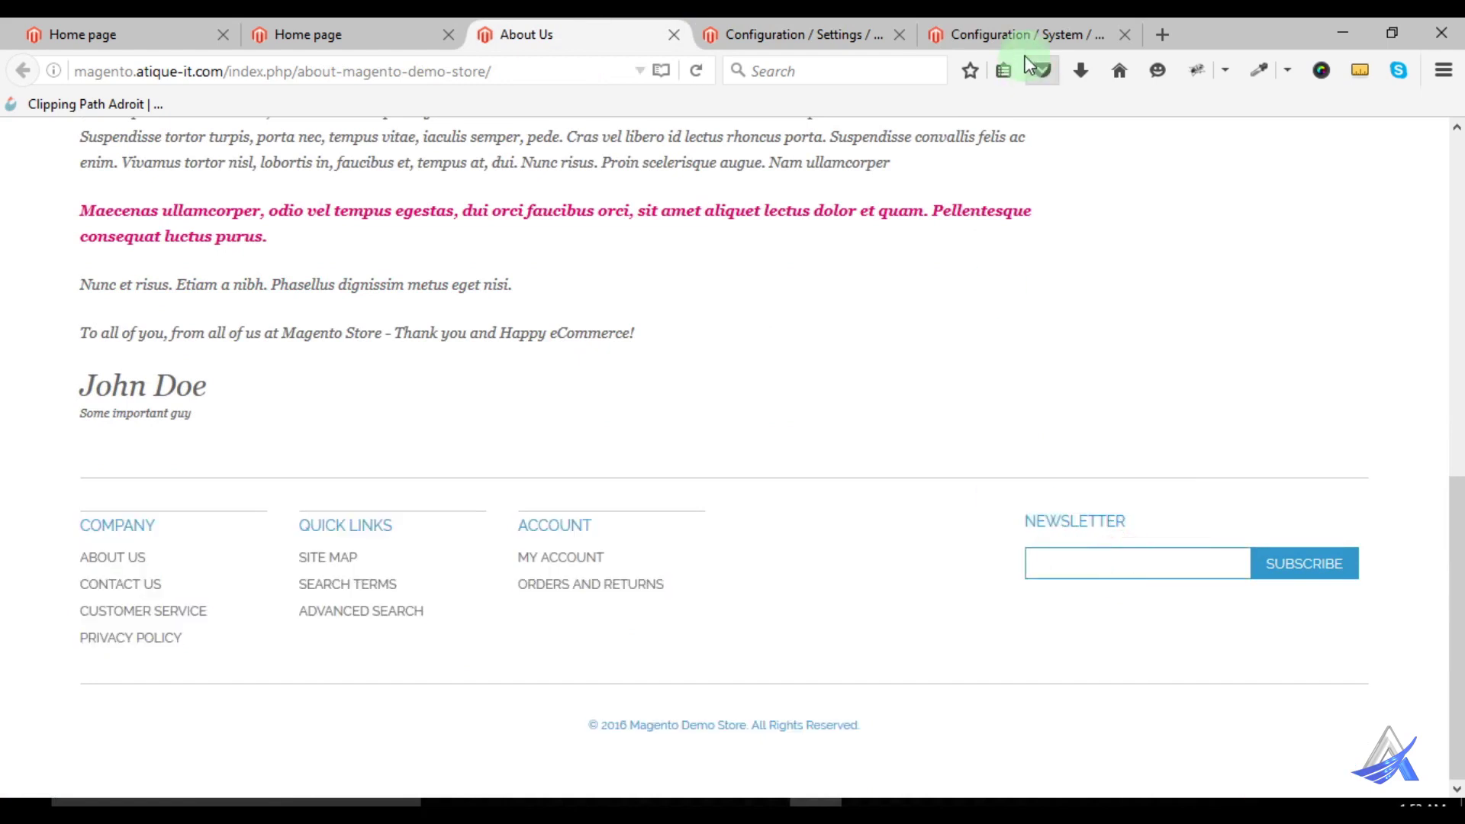
pyautogui.click(396, 370)
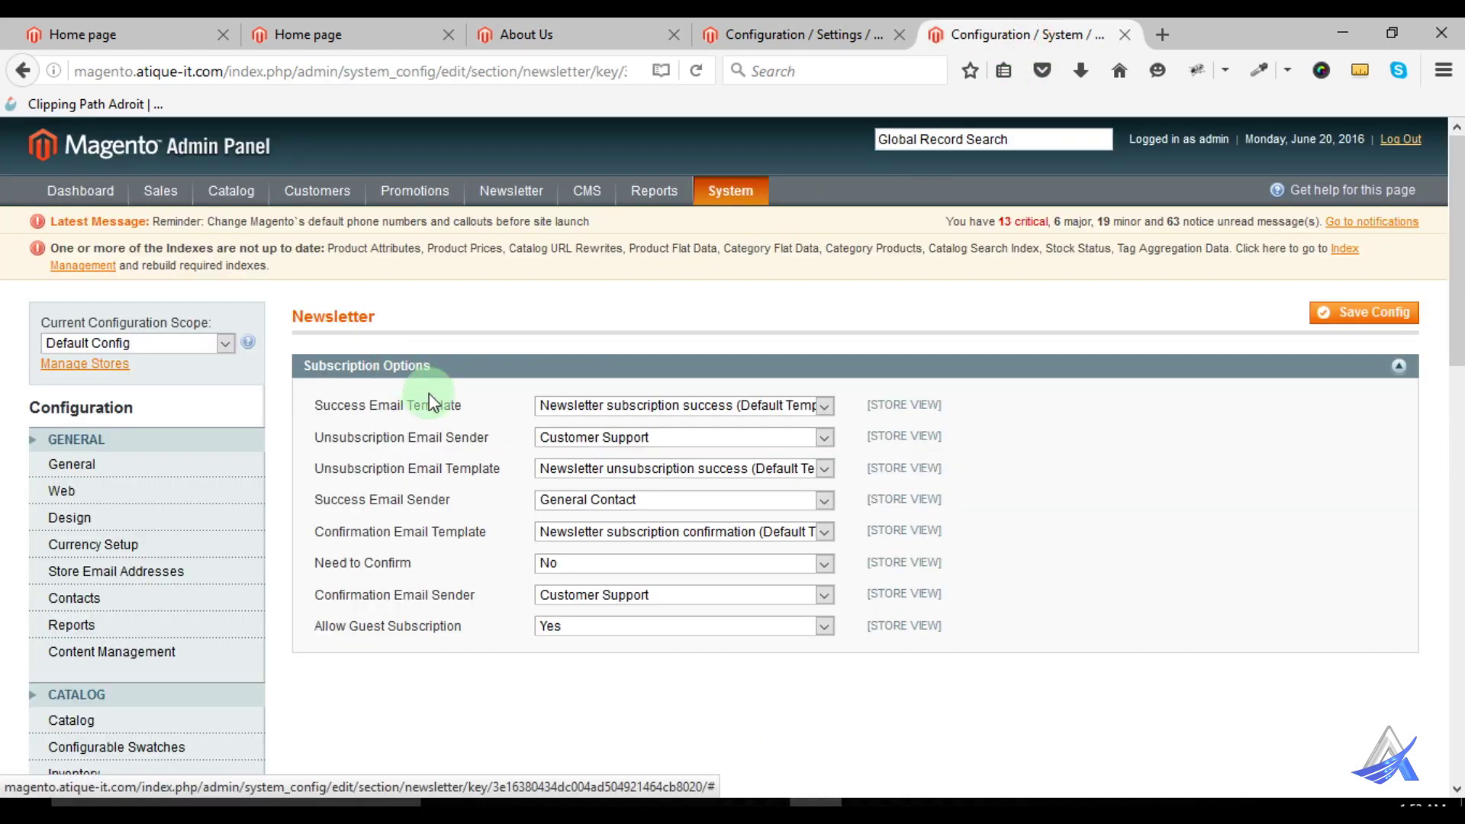
pyautogui.scroll(-3, 630, 382)
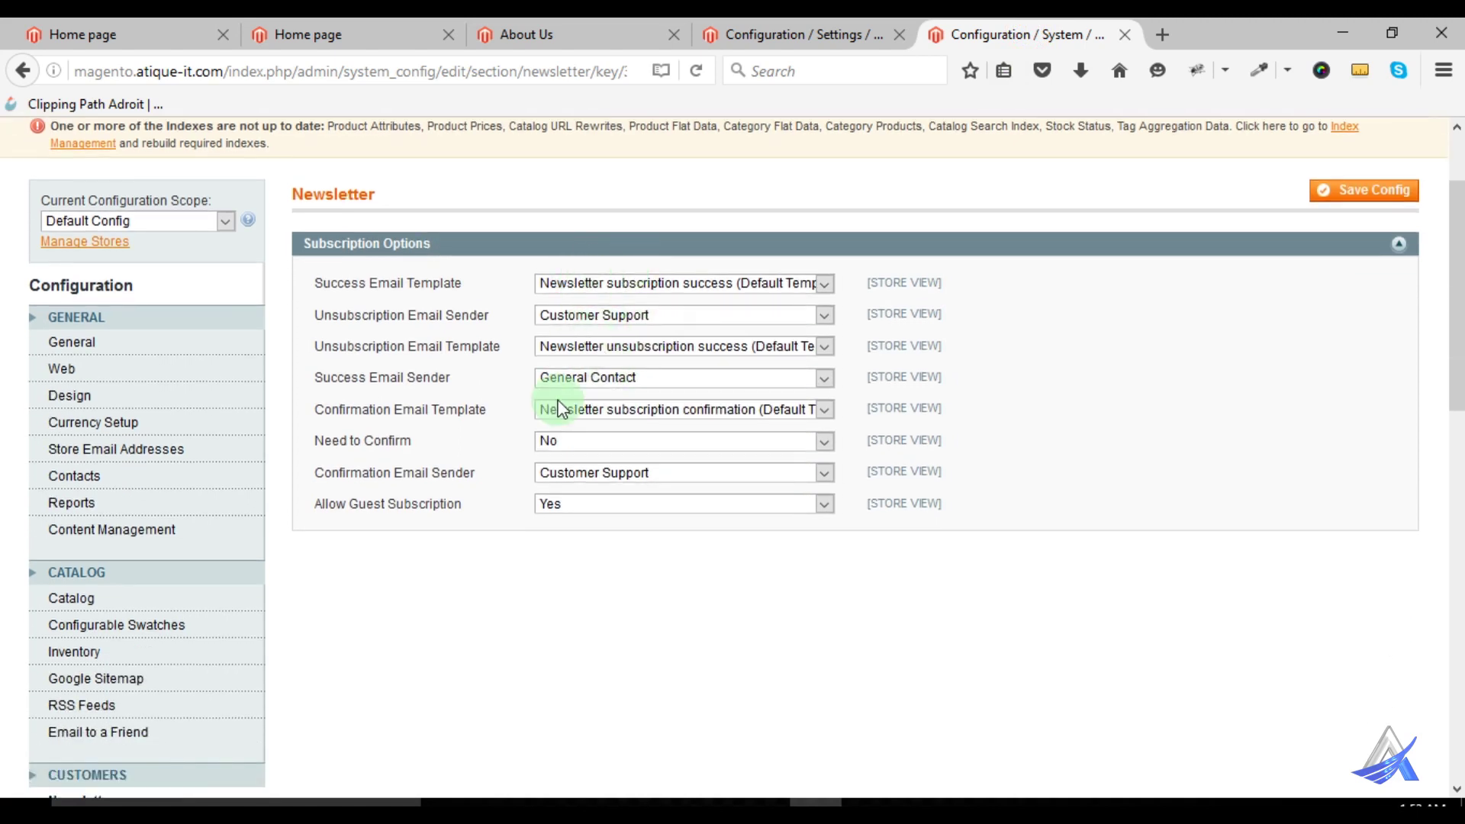
pyautogui.scroll(-9, 522, 494)
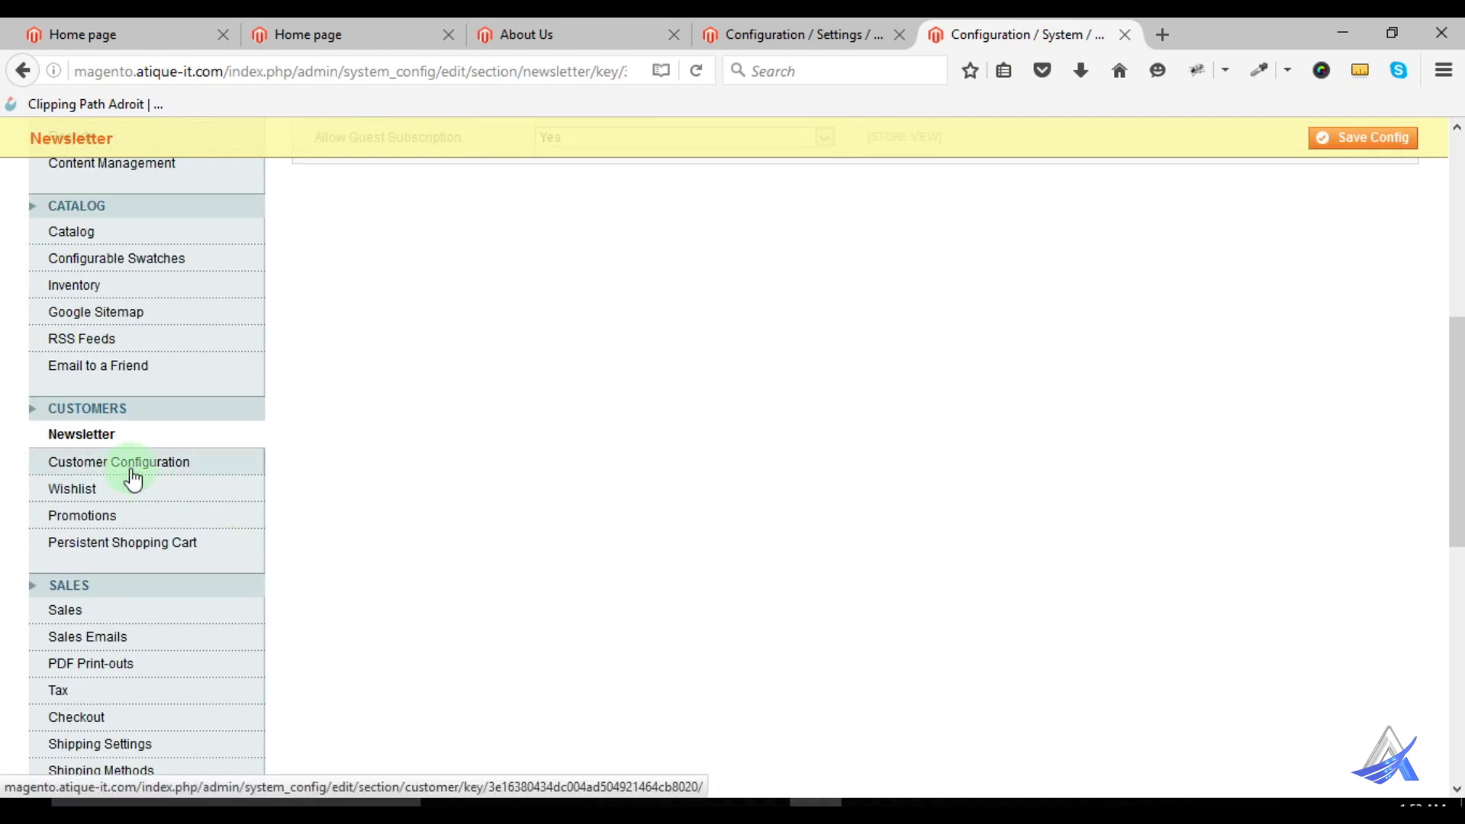
pyautogui.click(131, 471)
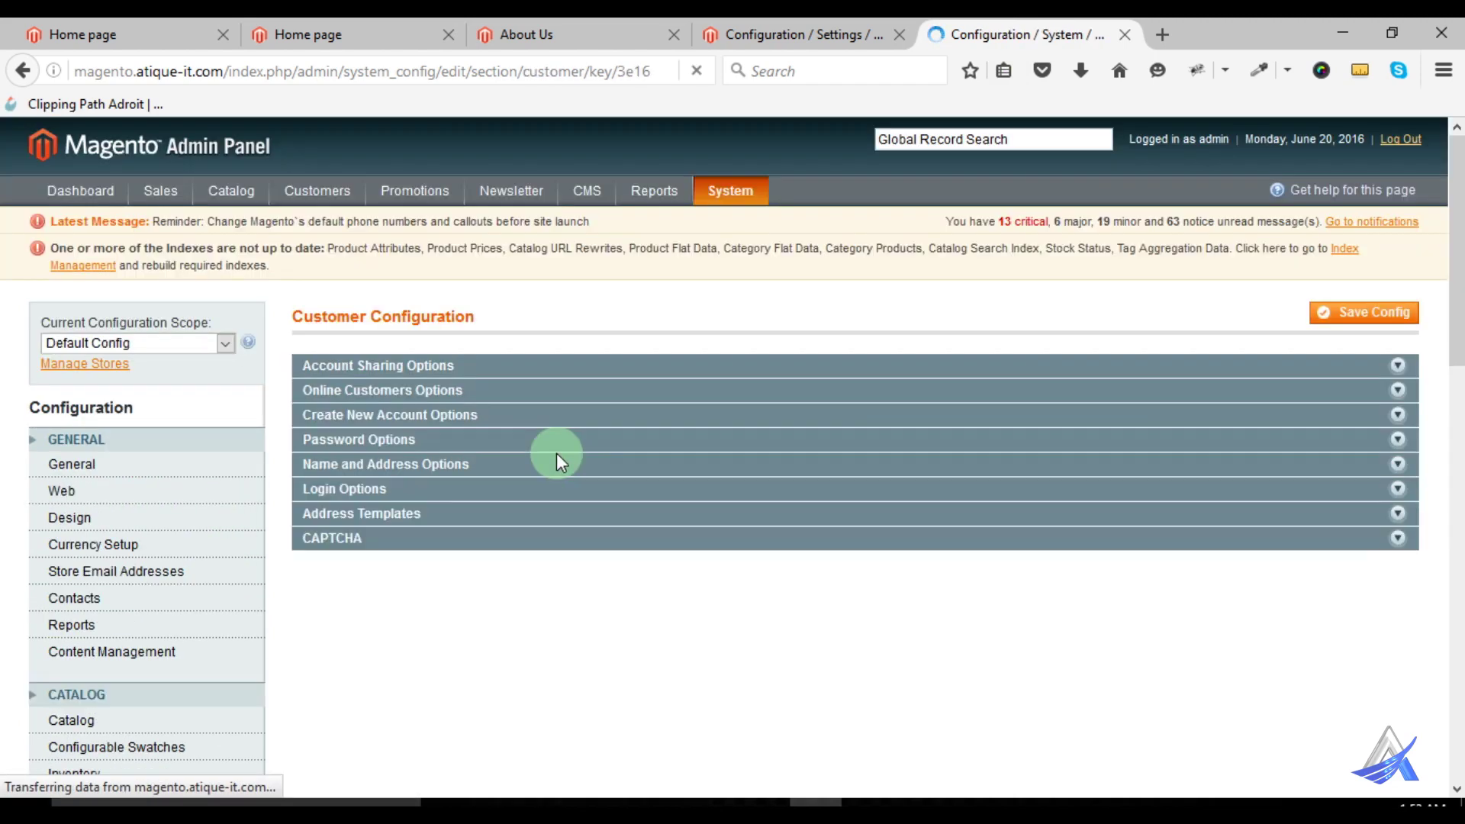
# Expand the Account Sharing, Online Customers, Create New Account and Password Options groups in Customer Configuration
pyautogui.click(391, 369)
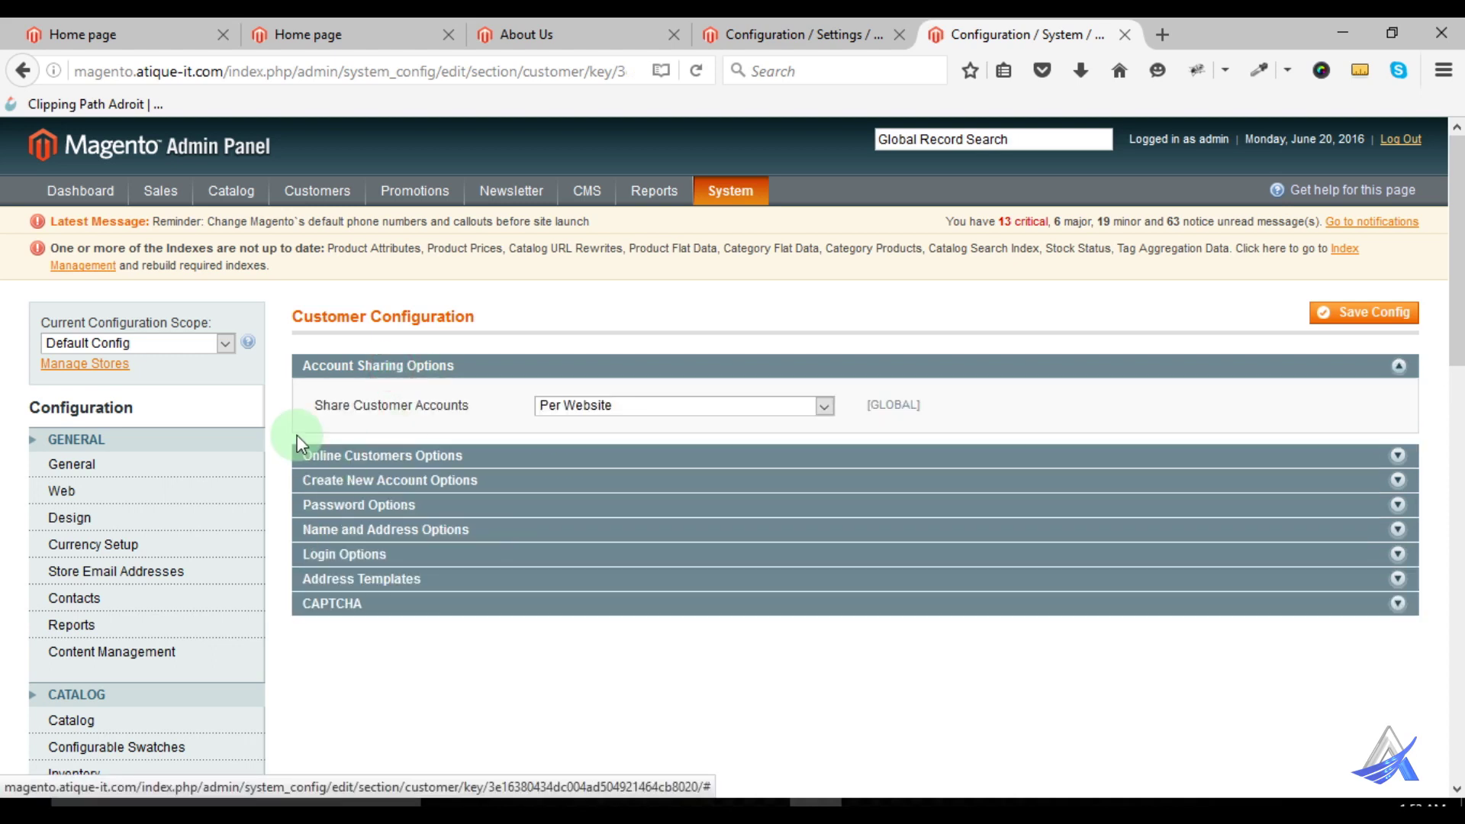
pyautogui.click(408, 455)
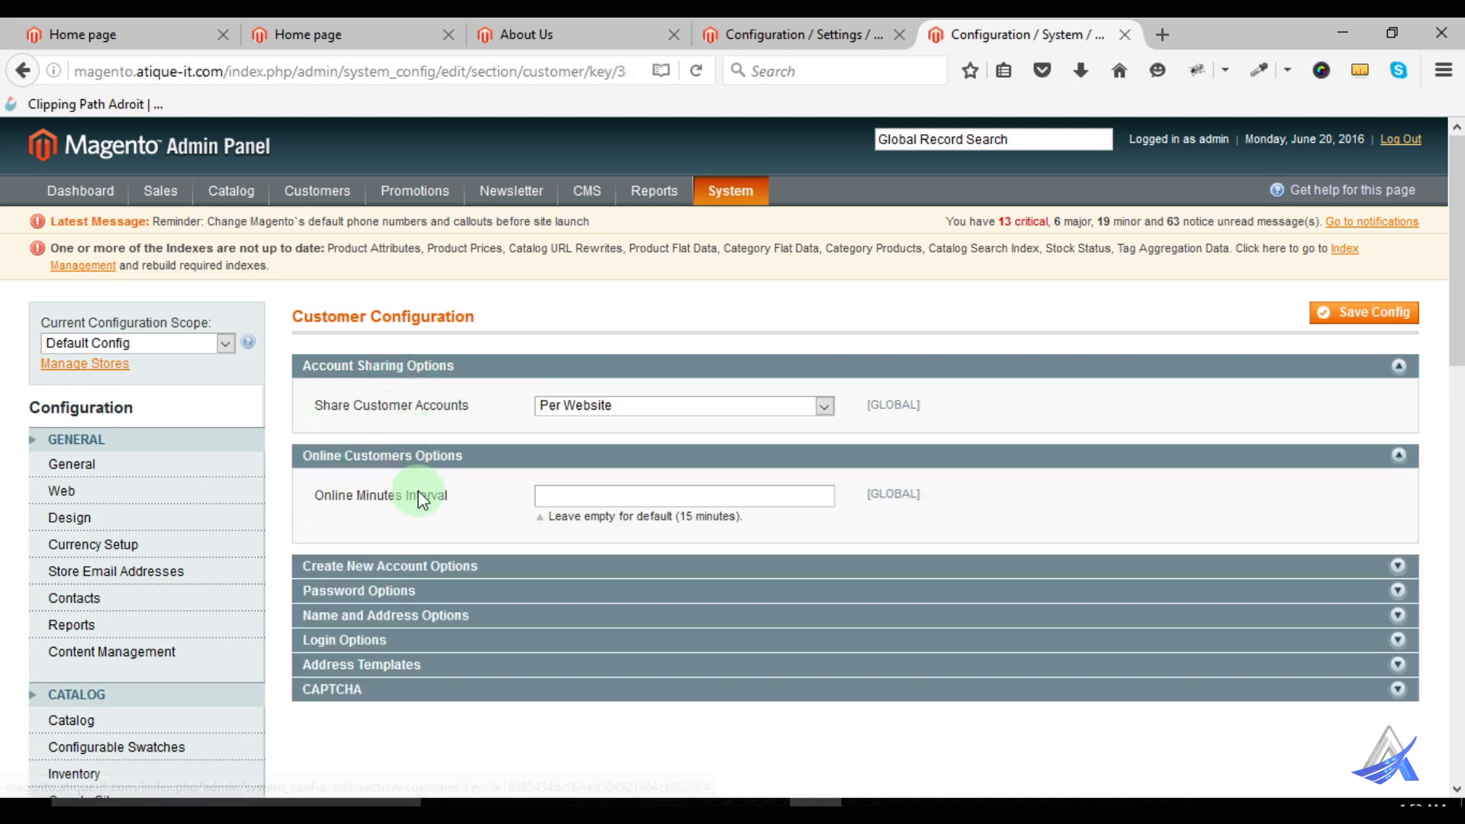
pyautogui.click(411, 566)
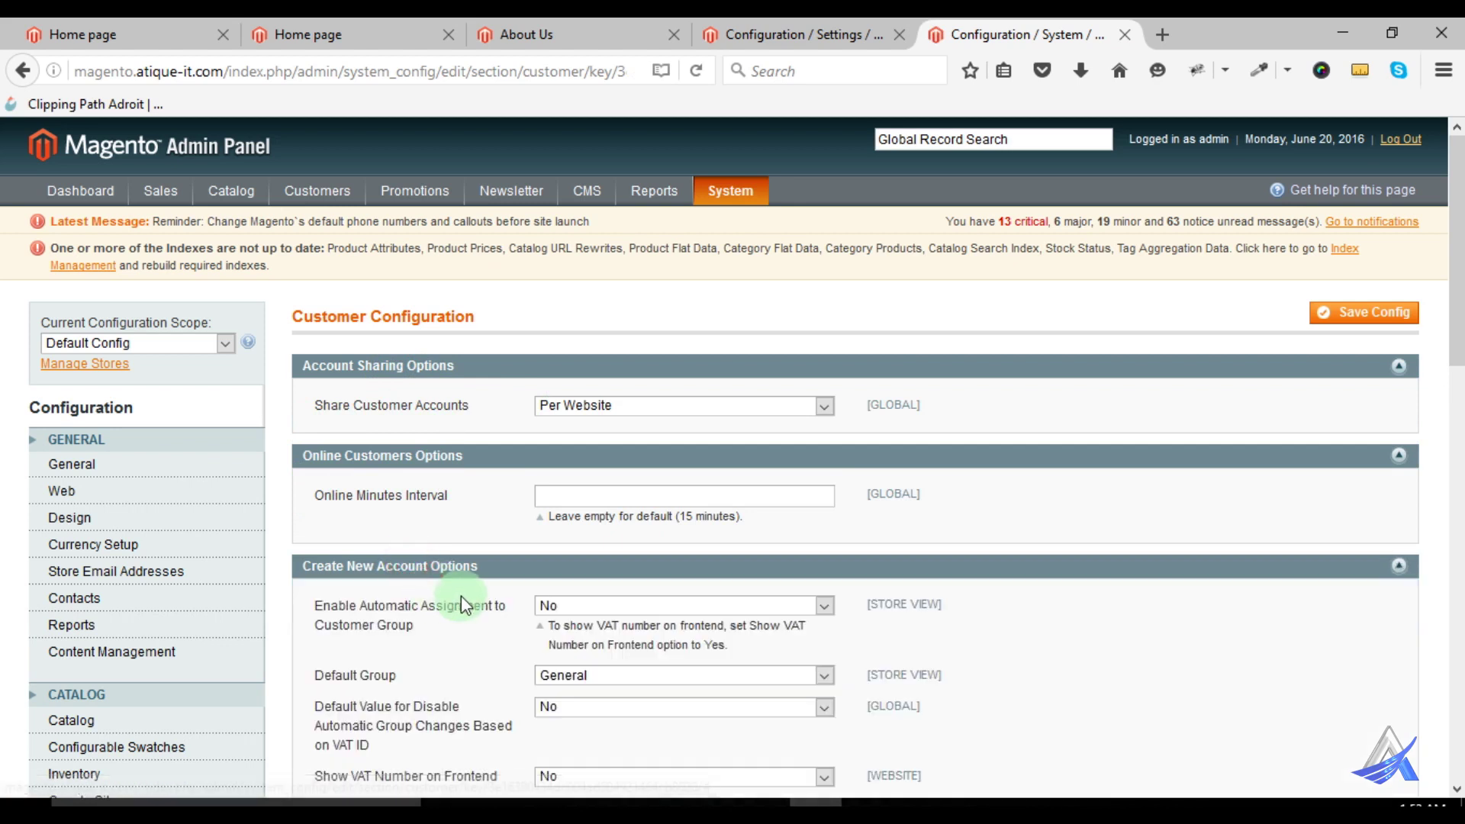
pyautogui.scroll(-3, 461, 595)
pyautogui.scroll(-3, 481, 511)
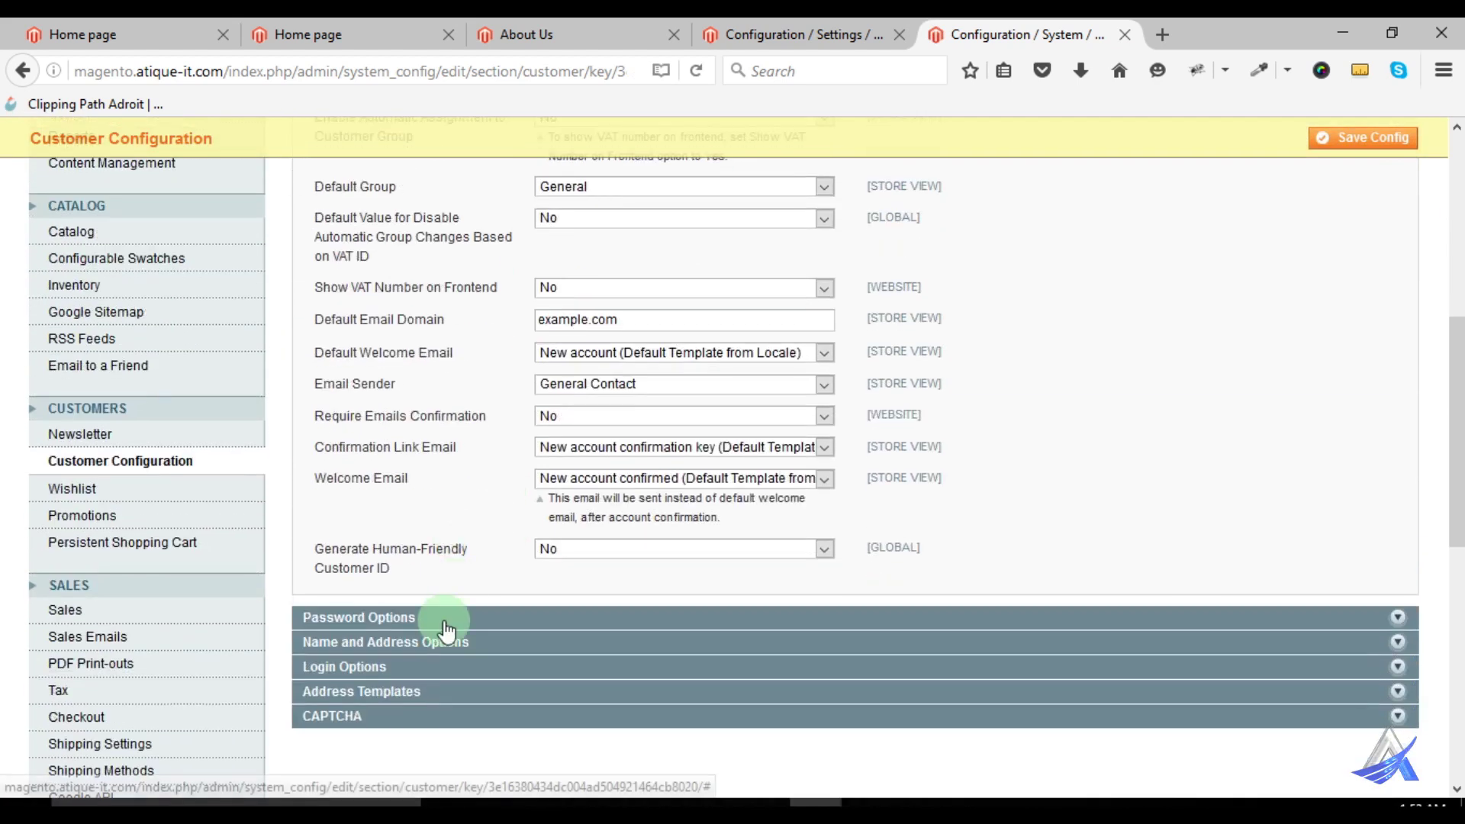
pyautogui.click(471, 619)
# Expand the Name and Address, Login, Address Templates and CAPTCHA groups to review them
pyautogui.scroll(-5, 443, 611)
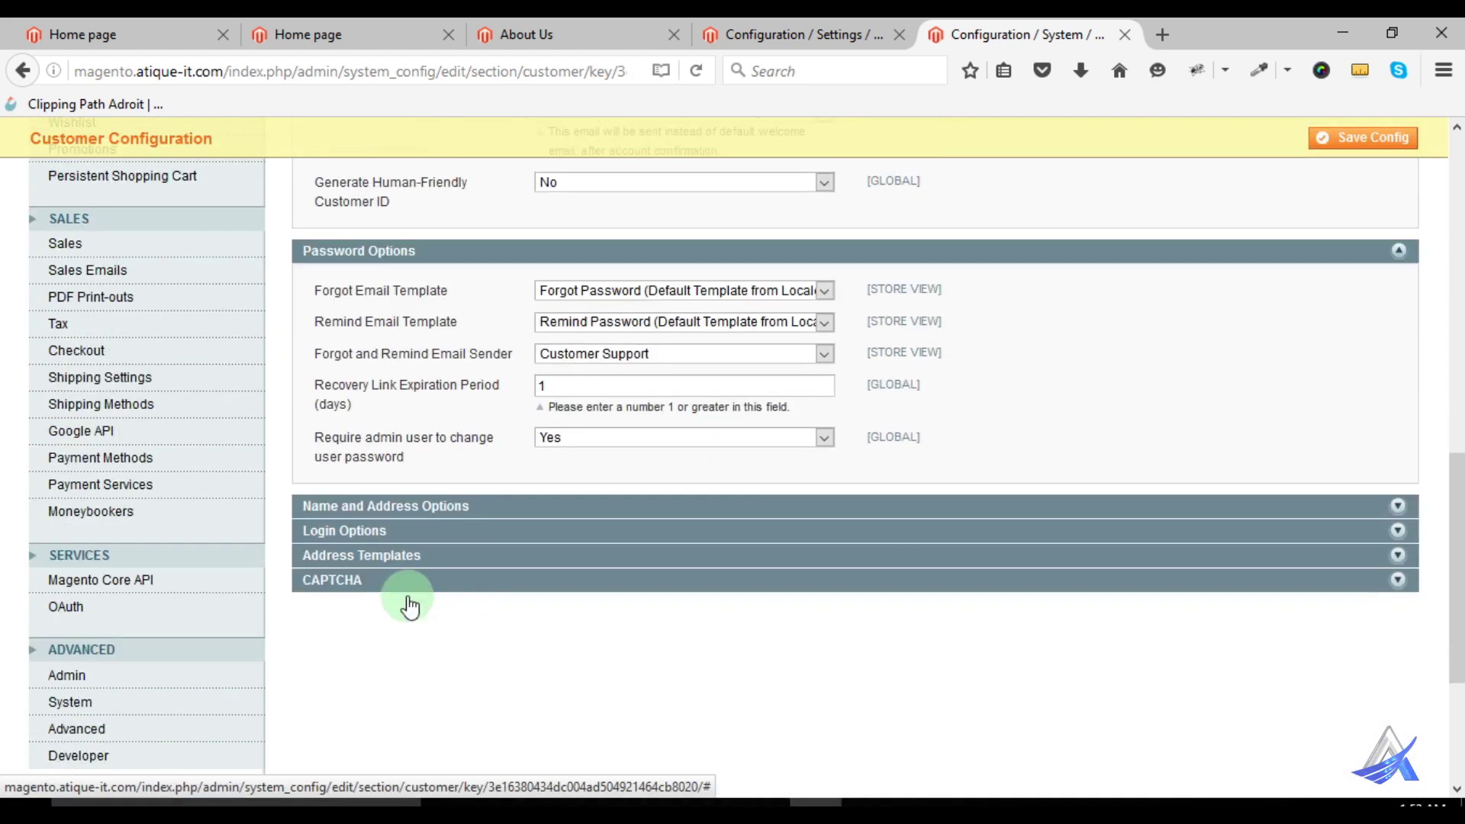
pyautogui.click(398, 508)
pyautogui.scroll(-6, 427, 557)
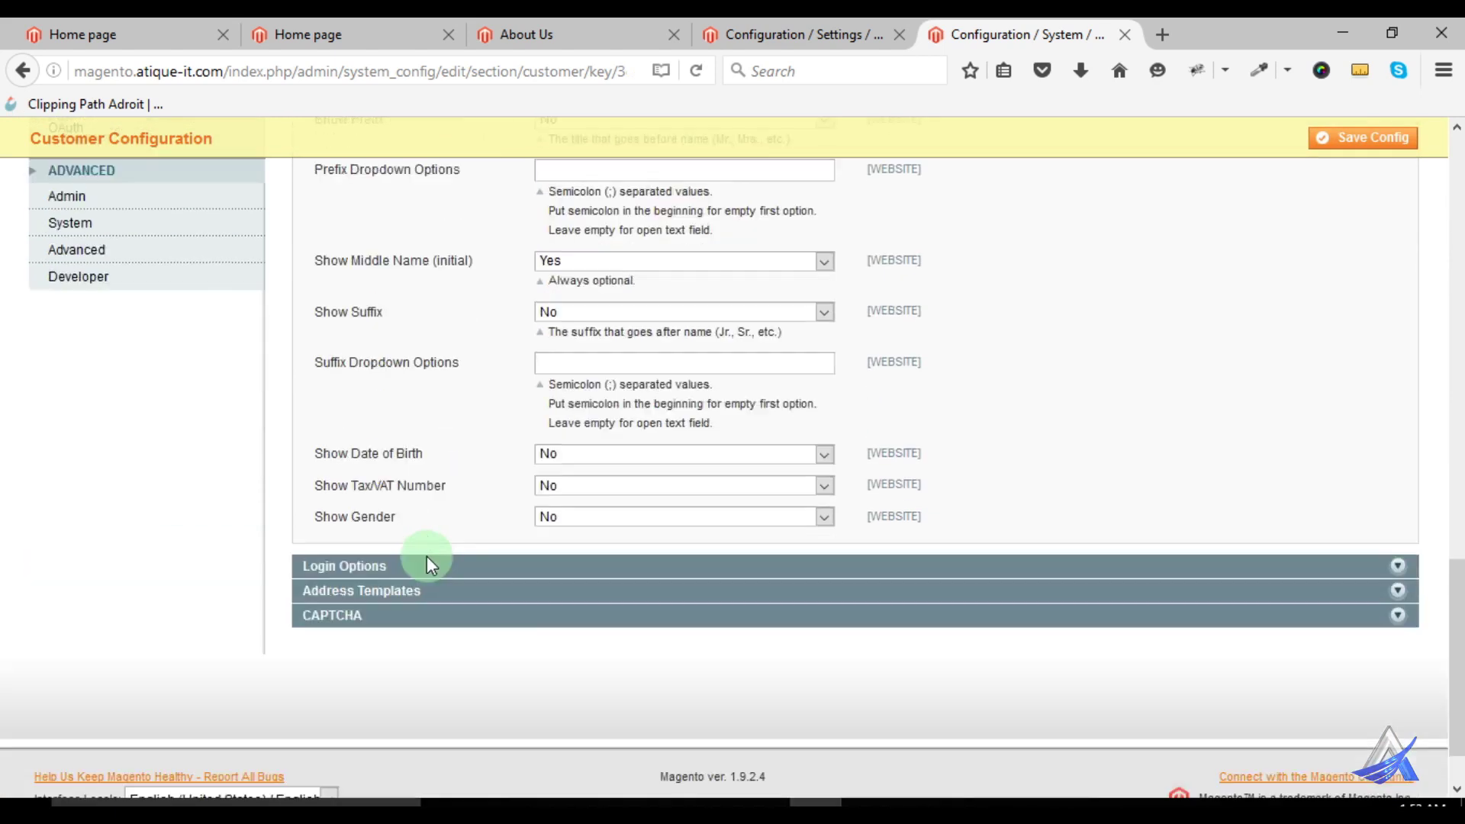
pyautogui.click(427, 558)
pyautogui.scroll(-3, 428, 564)
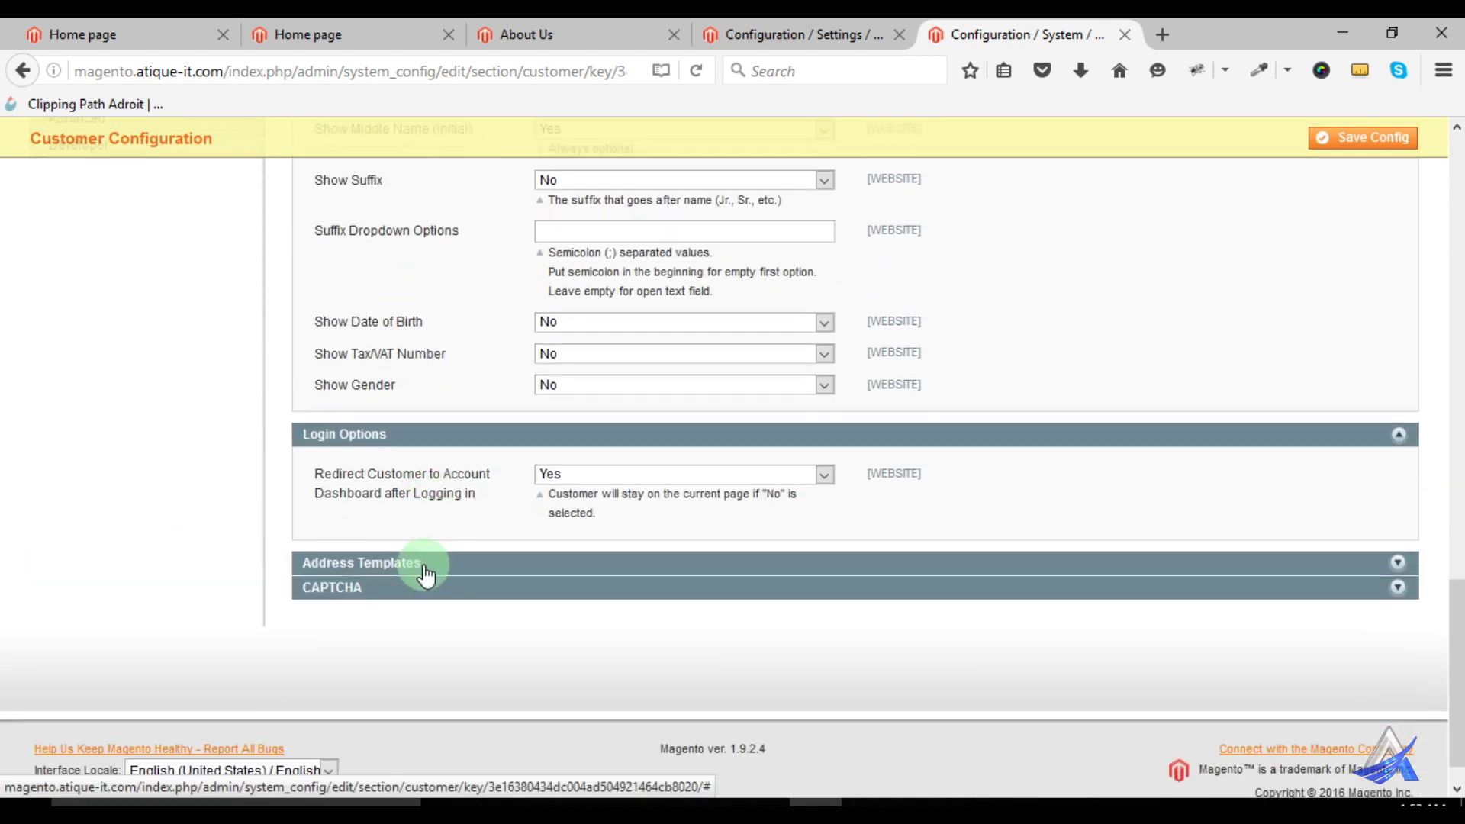
pyautogui.click(426, 573)
pyautogui.scroll(-7, 424, 580)
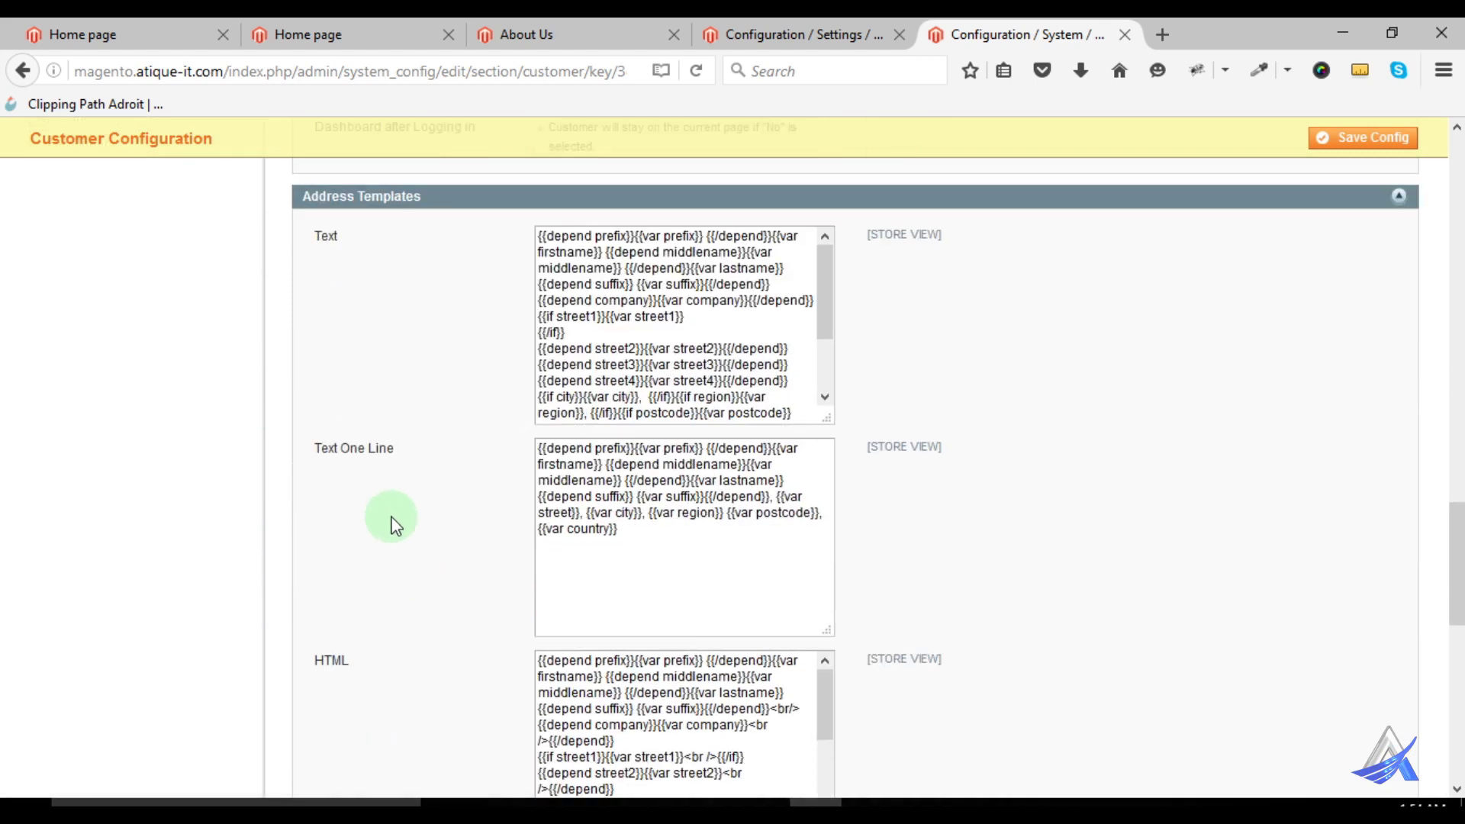
pyautogui.scroll(-8, 415, 546)
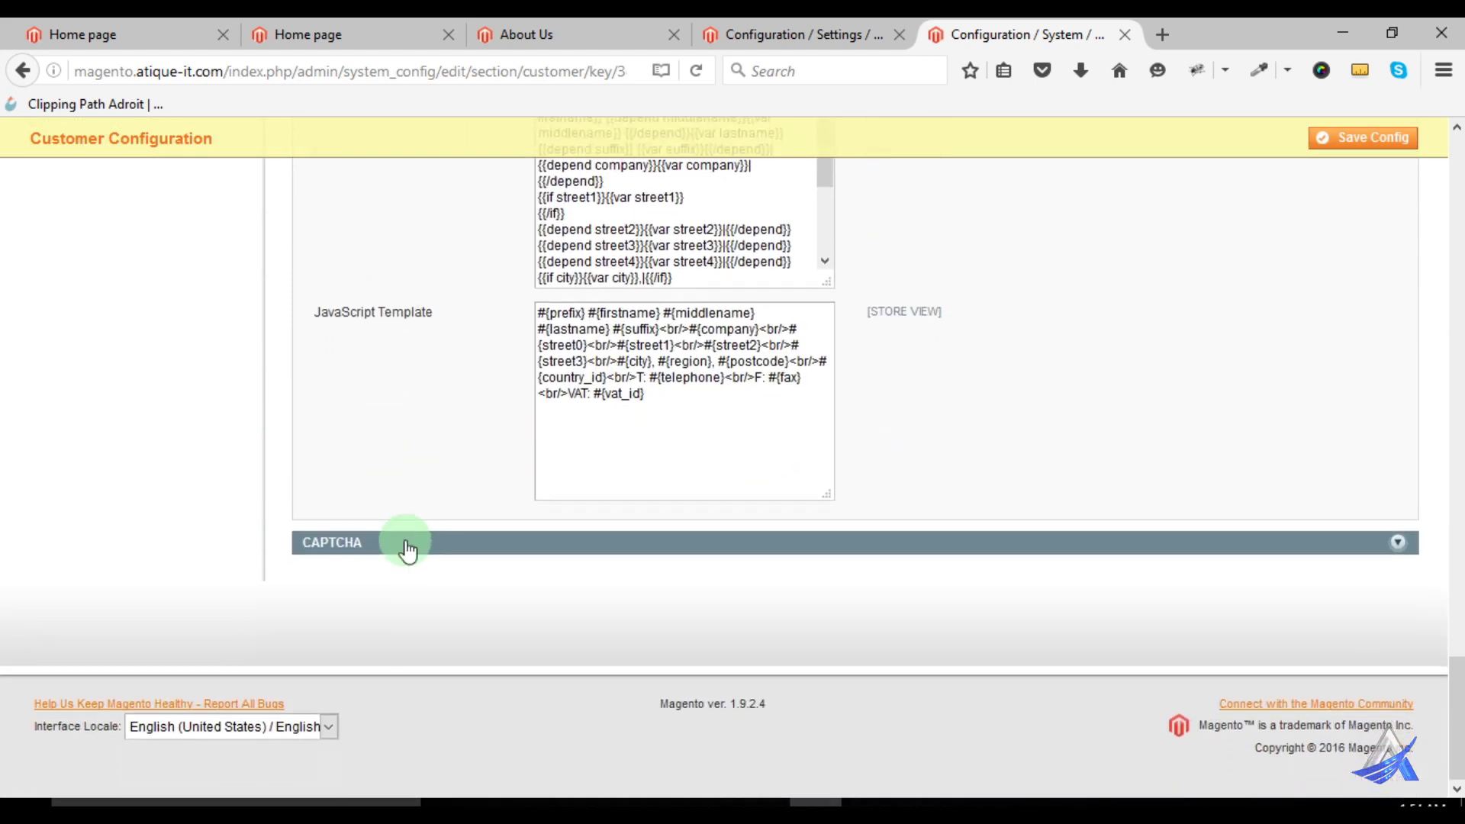
pyautogui.click(357, 548)
pyautogui.scroll(15, 447, 534)
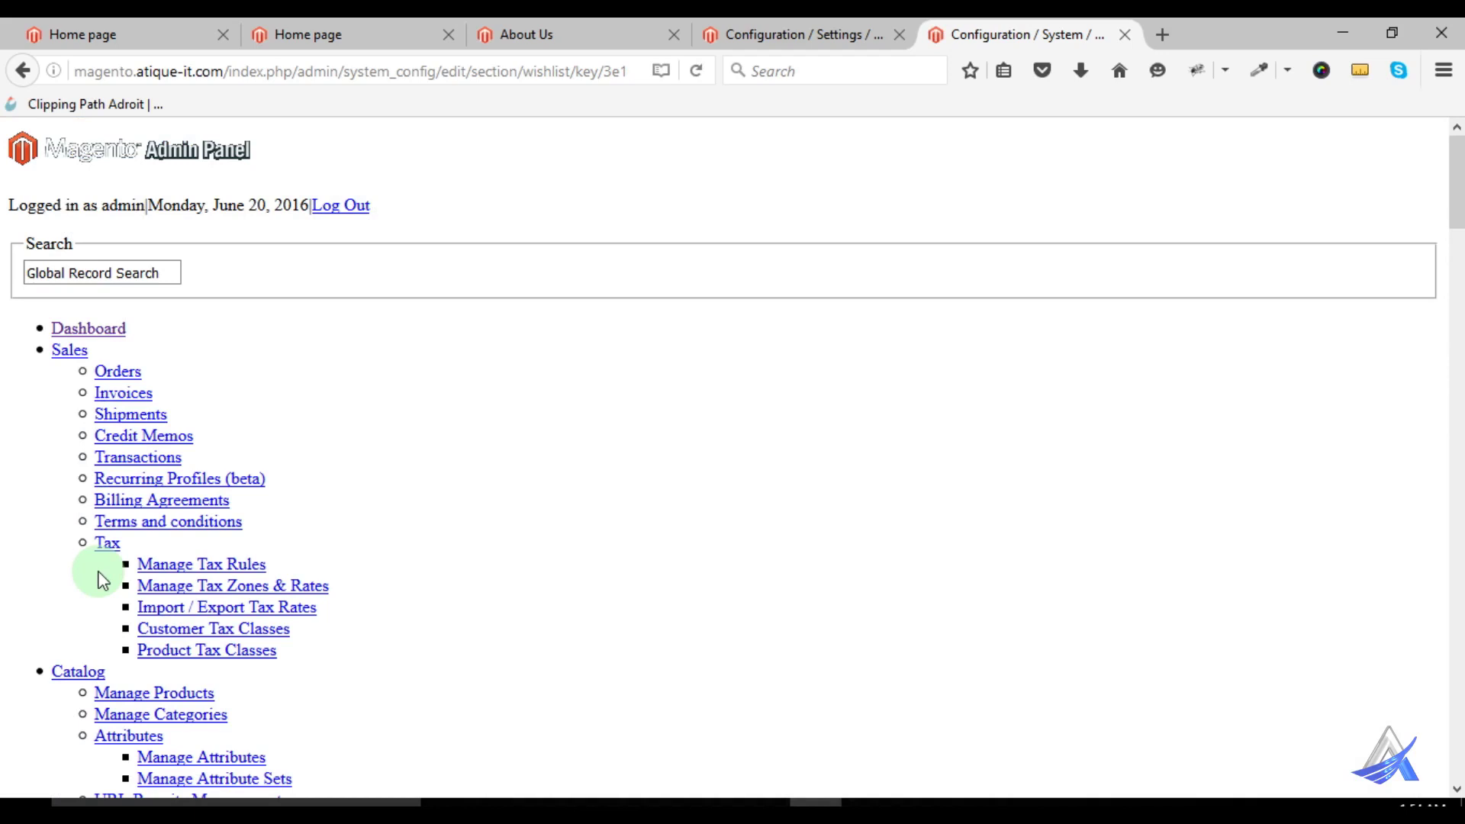
# Reload the Wishlist page and expand General Options, Share Options and My Wishlist Link
pyautogui.rightClick(608, 395)
pyautogui.click(748, 428)
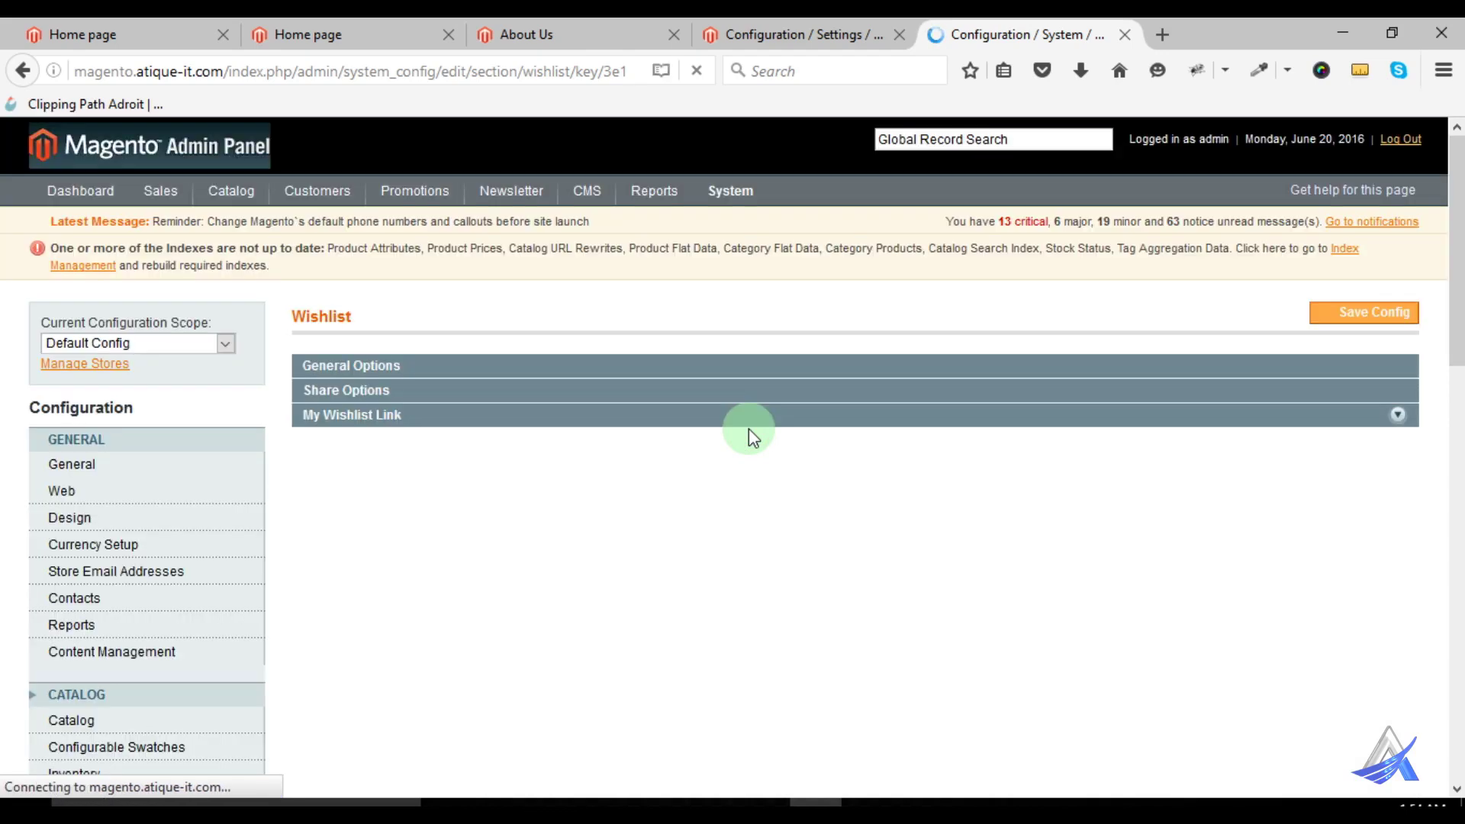
pyautogui.click(399, 369)
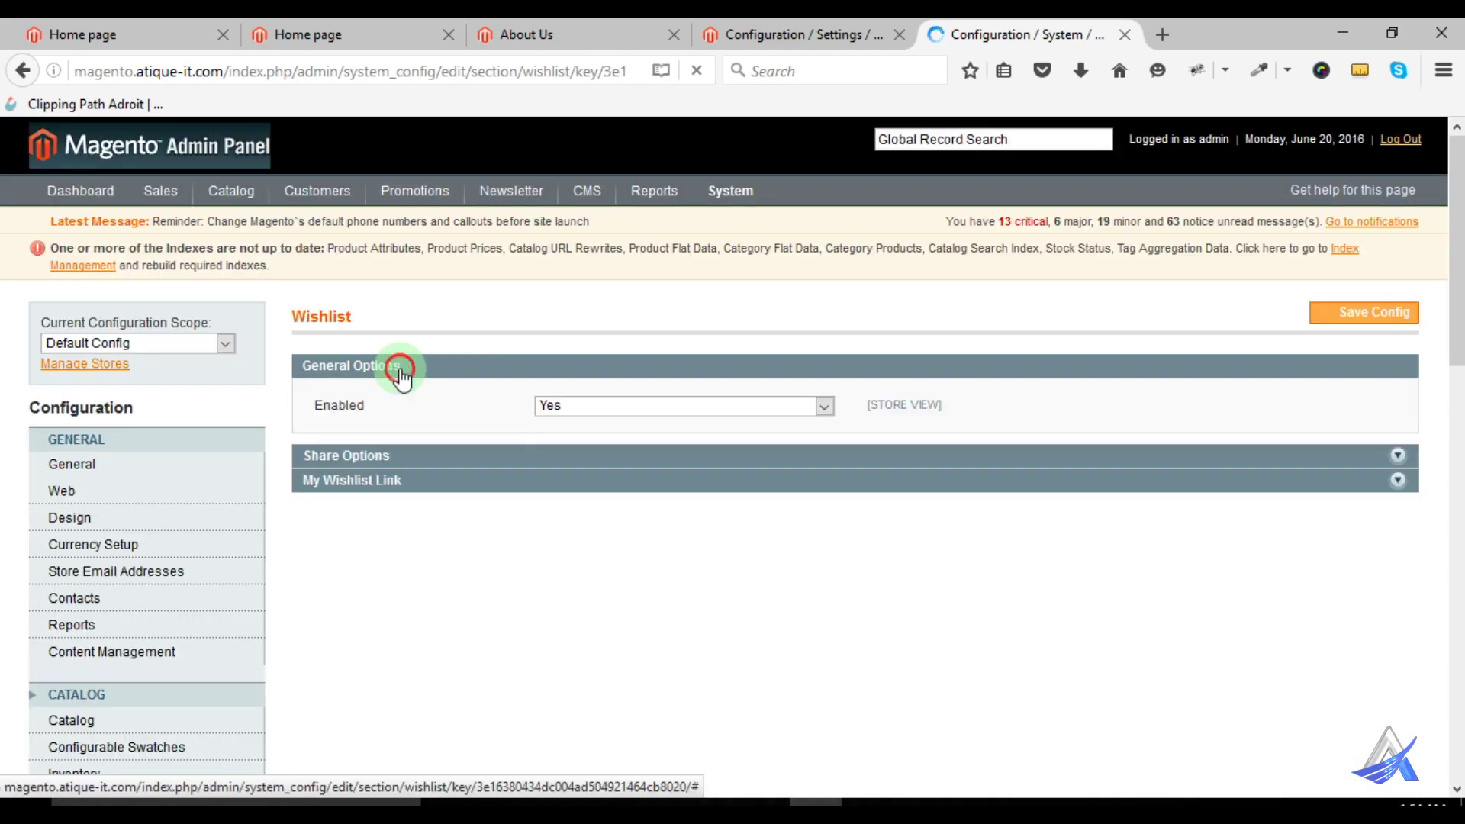
pyautogui.click(374, 455)
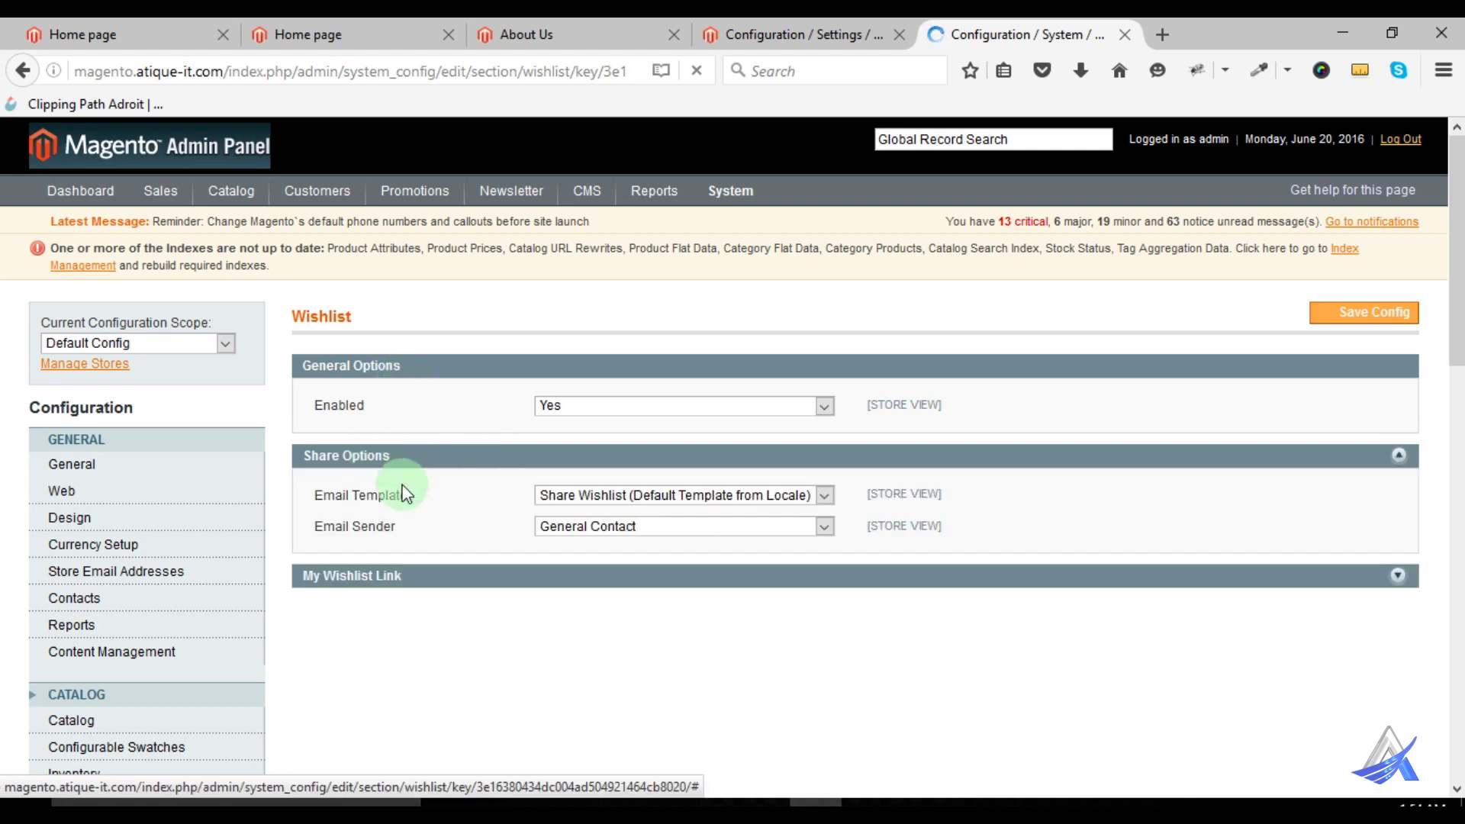
pyautogui.click(382, 577)
# Look through the expanded Wishlist settings, then go to the Promotions configuration
pyautogui.scroll(-3, 427, 615)
pyautogui.scroll(-2, 427, 614)
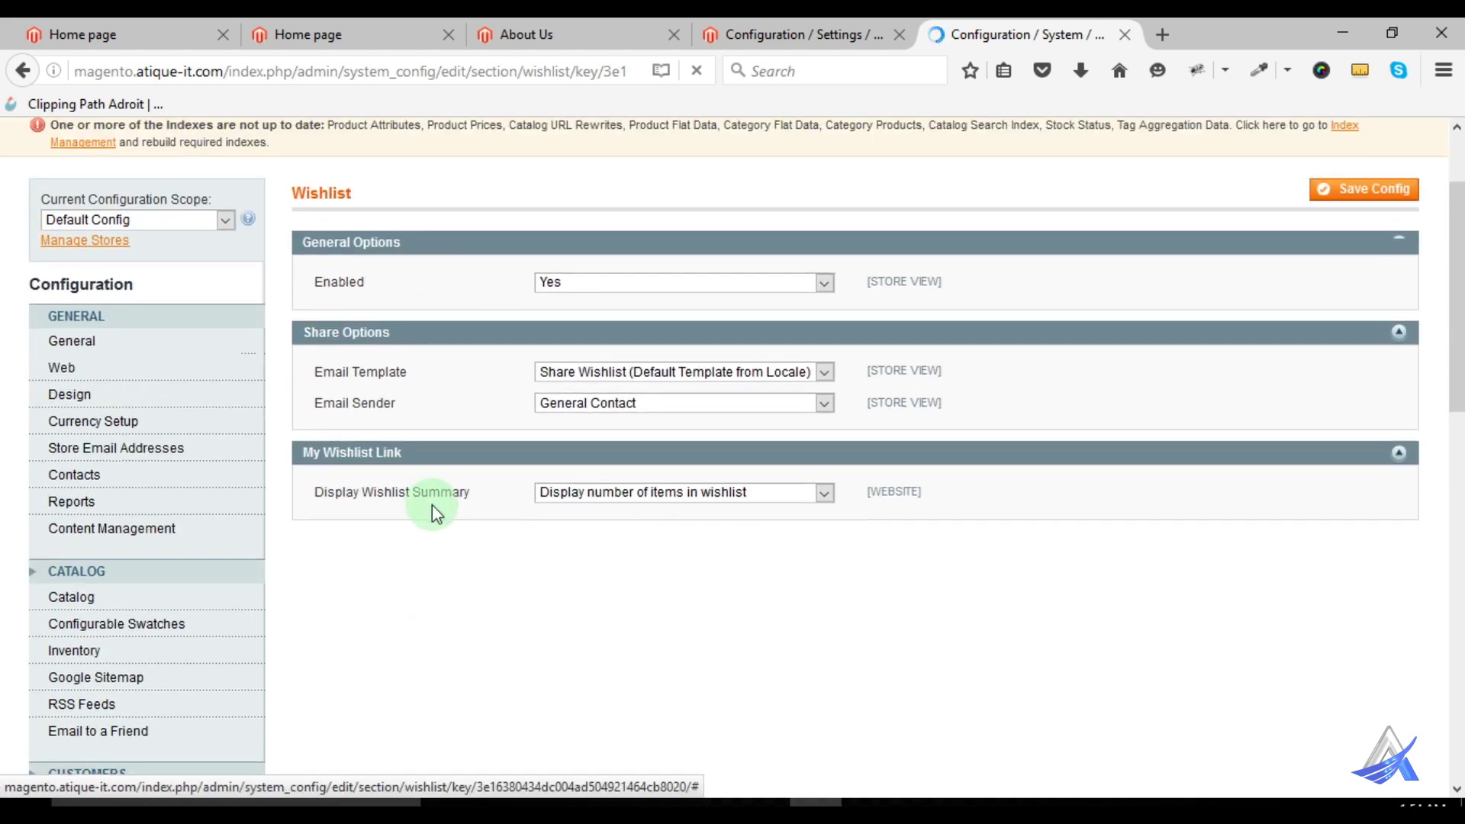
pyautogui.scroll(-5, 432, 507)
pyautogui.click(199, 514)
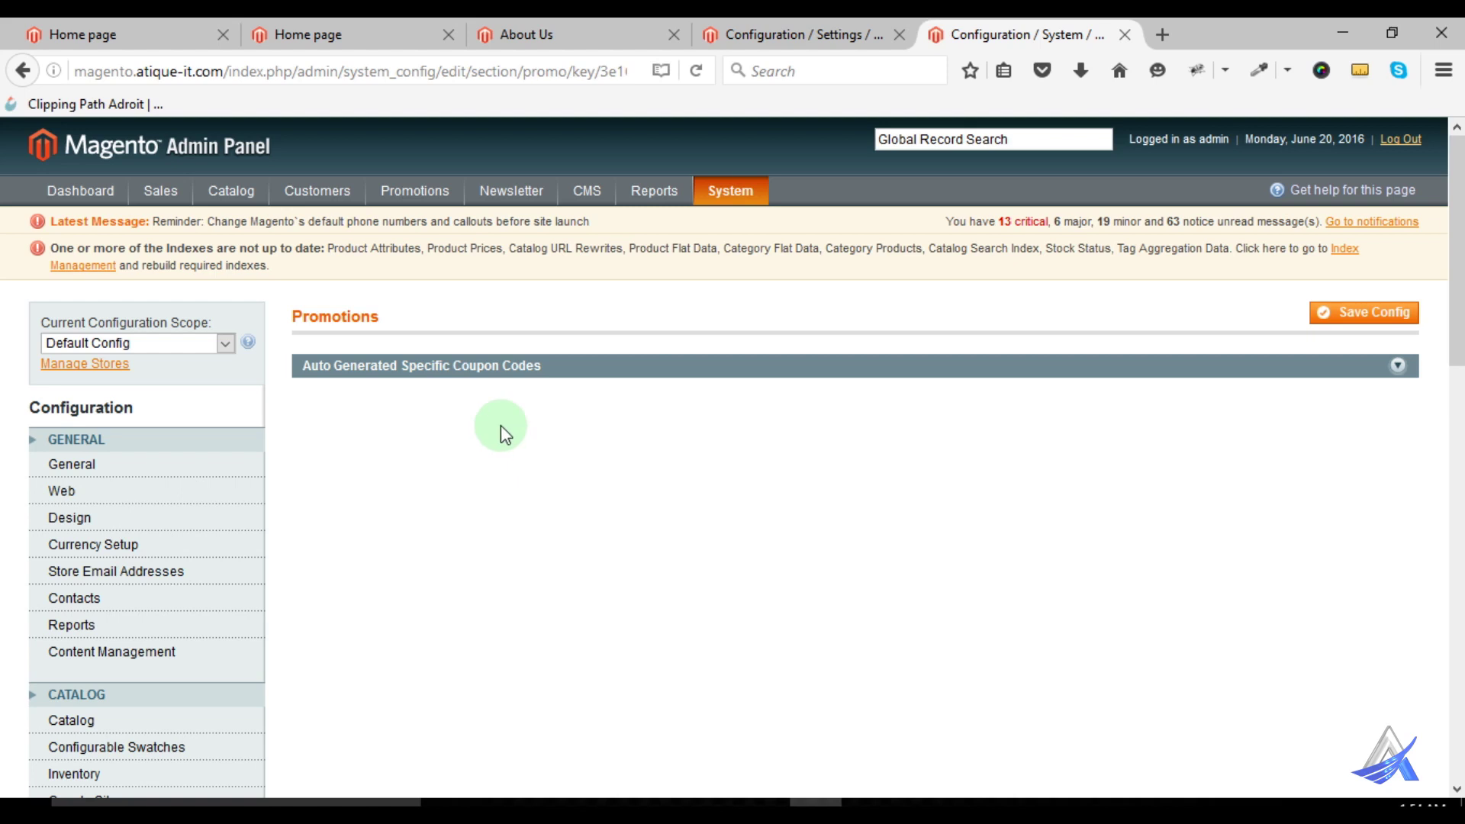
# Expand and review the Auto Generated Specific Coupon Codes settings
pyautogui.click(486, 367)
pyautogui.scroll(-3, 491, 501)
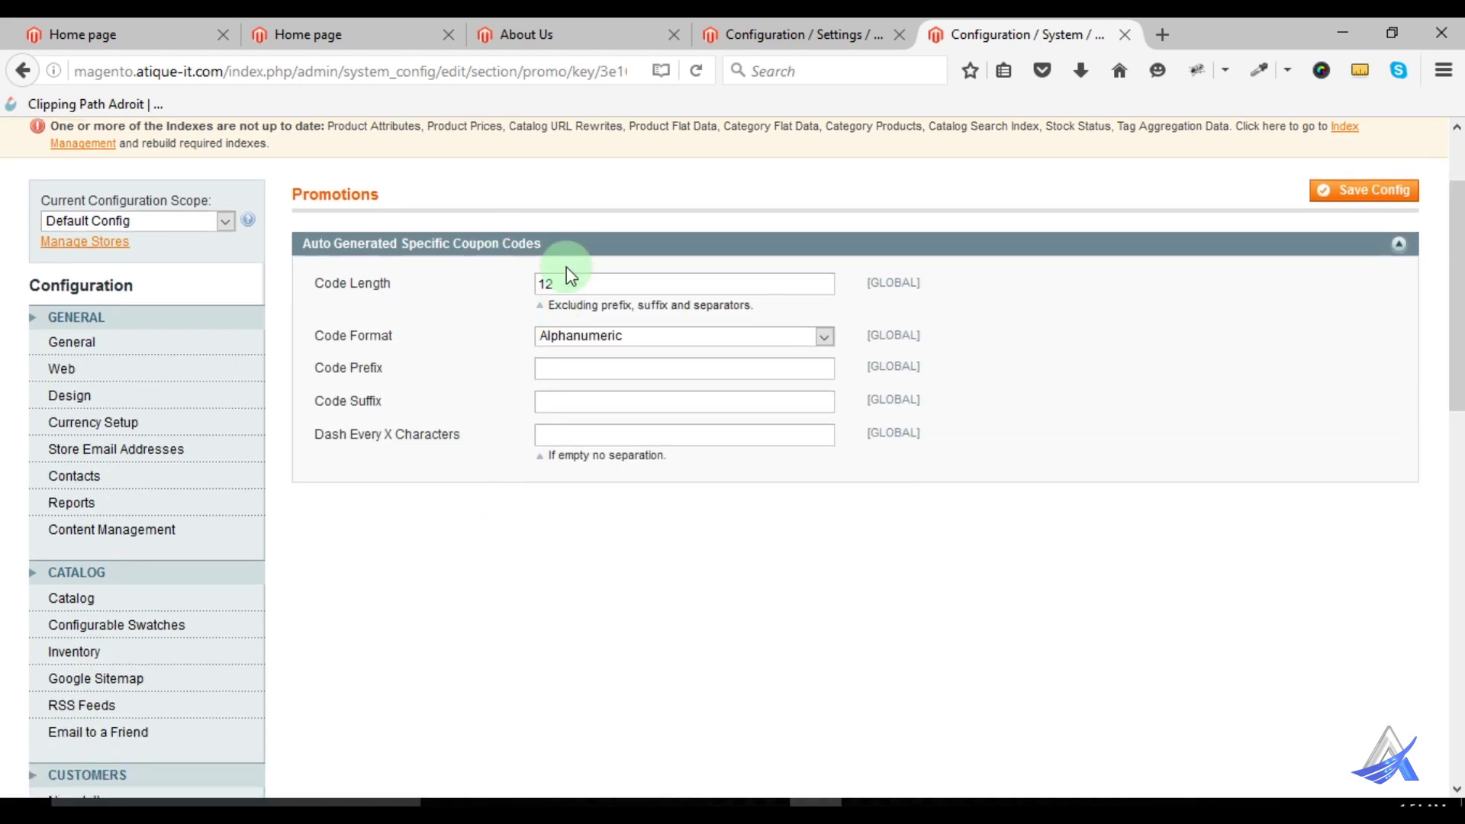
pyautogui.scroll(-6, 571, 488)
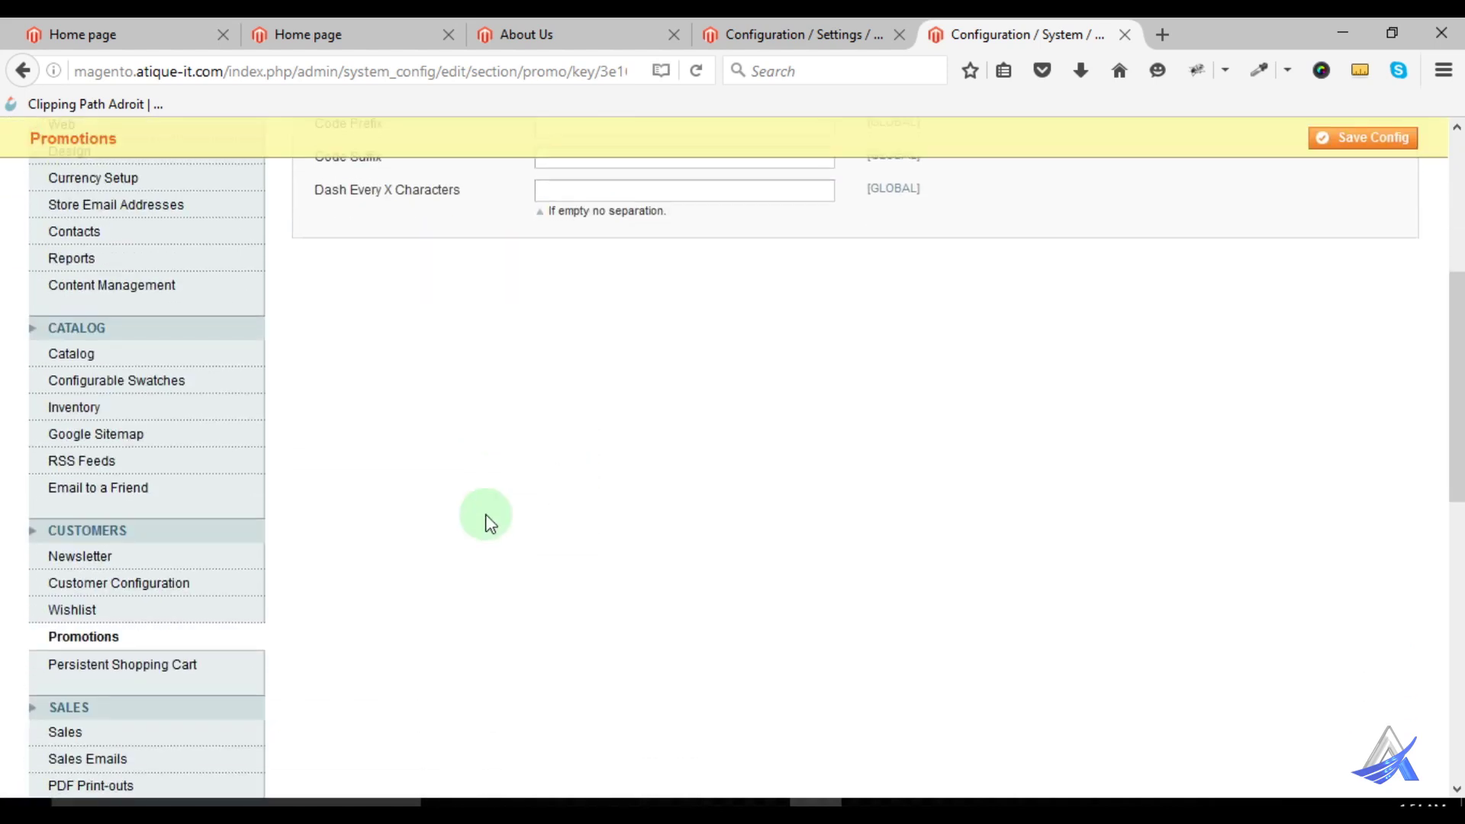
# Review Persistent Shopping Cart General Options, where Enable Persistence is No
pyautogui.click(152, 667)
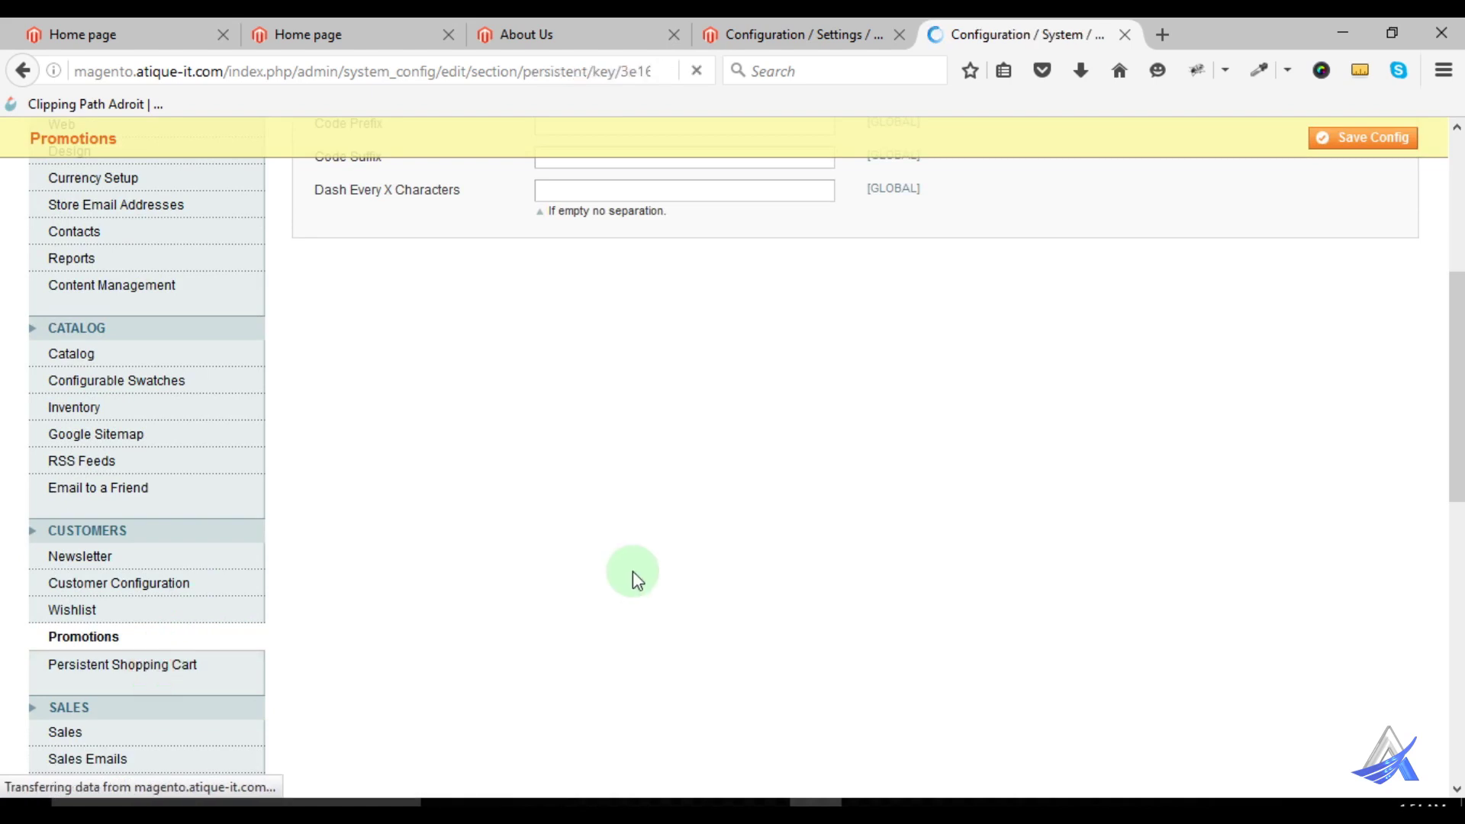
pyautogui.click(366, 368)
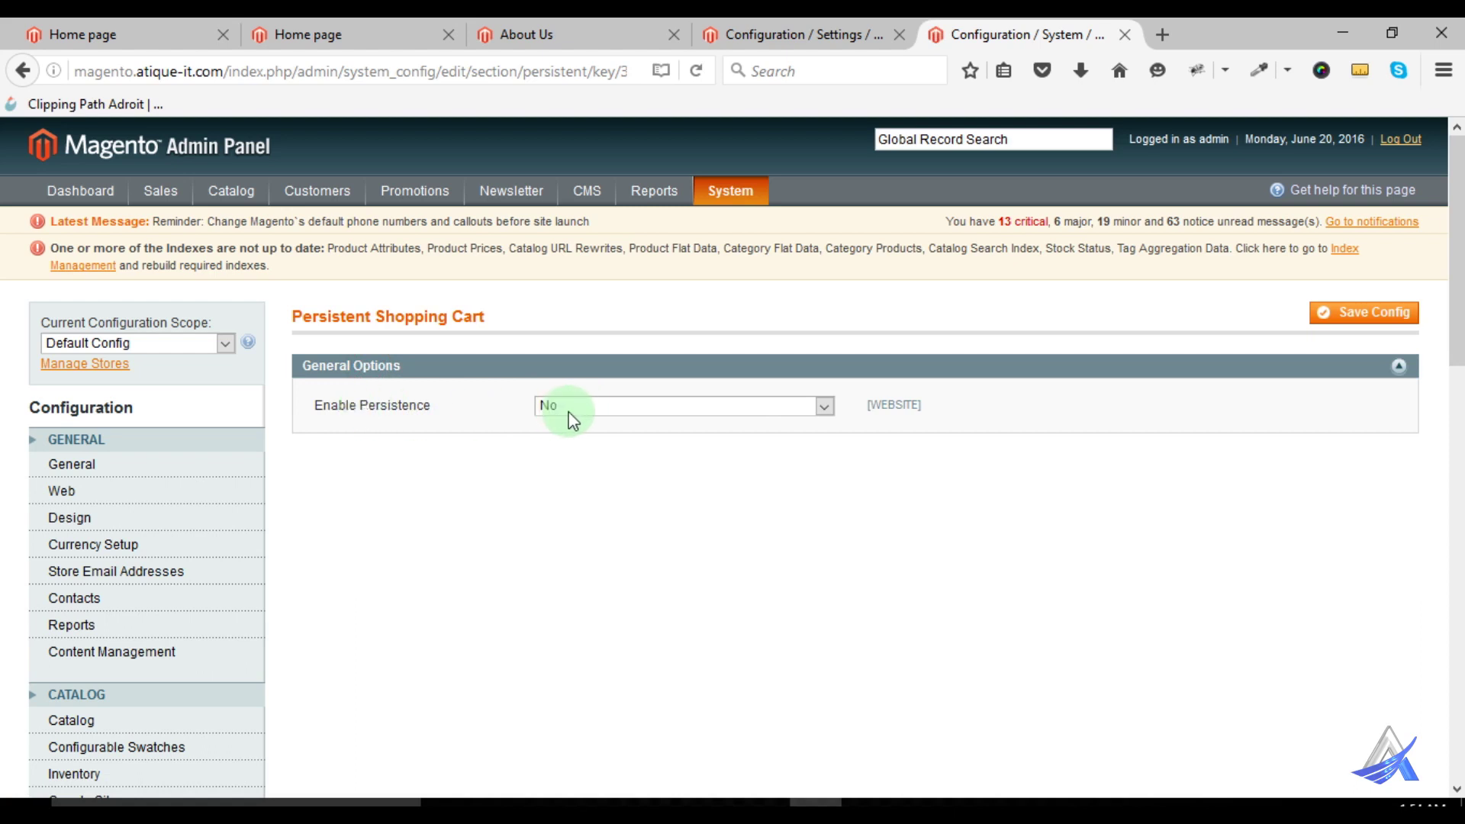
pyautogui.scroll(-5, 580, 443)
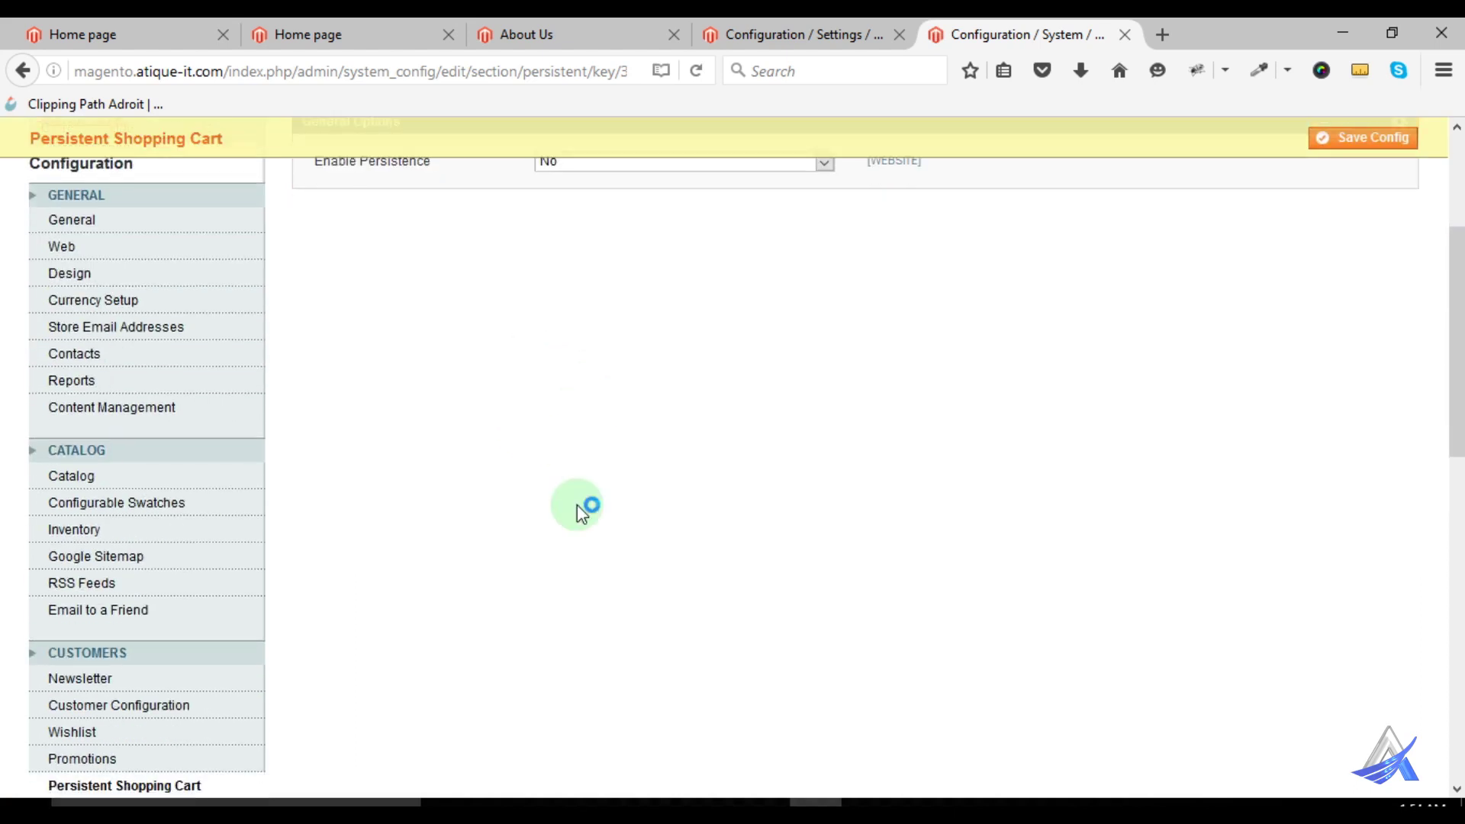
pyautogui.scroll(5, 514, 494)
pyautogui.scroll(-5, 497, 516)
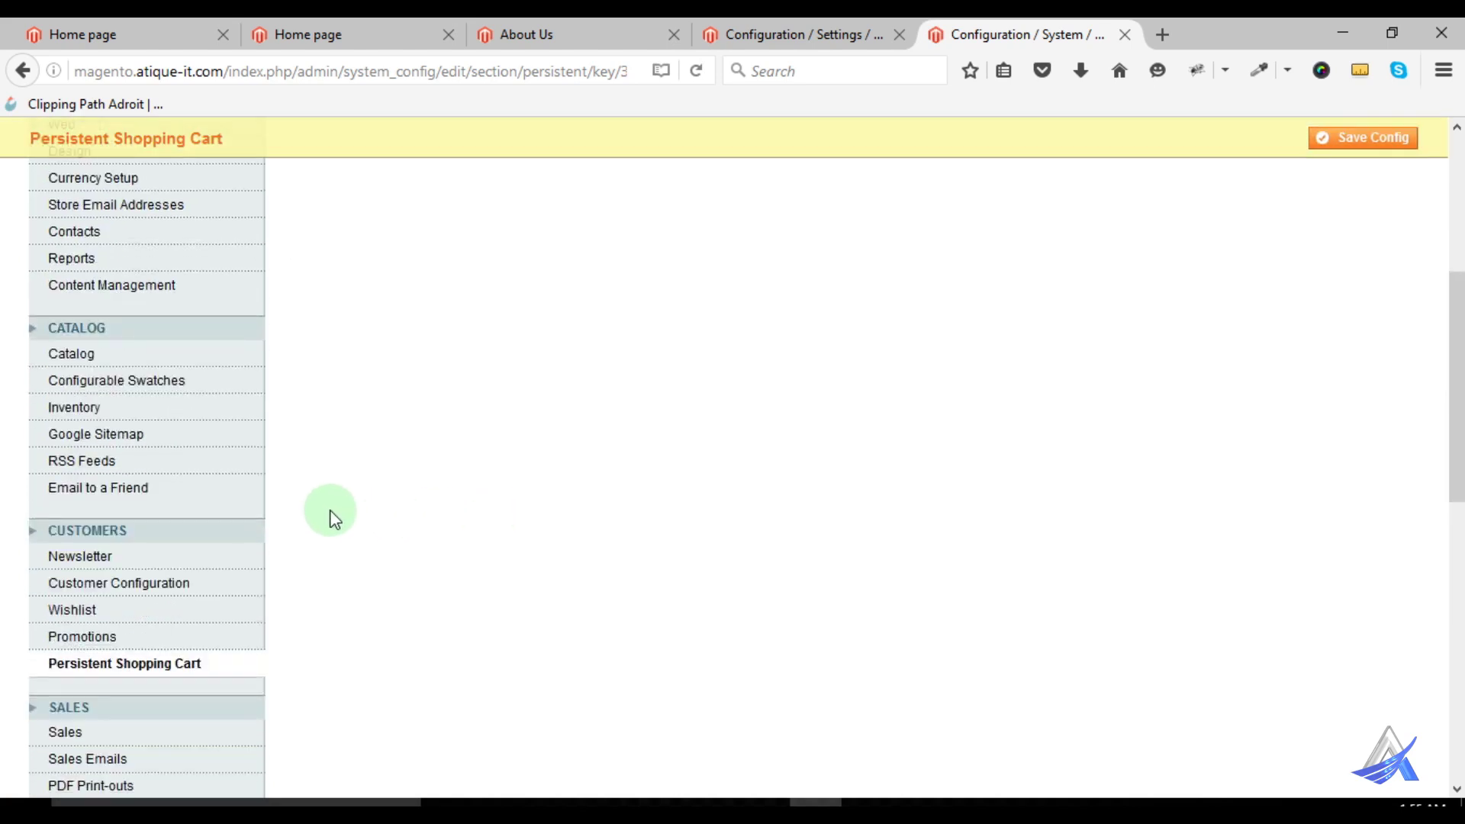
pyautogui.scroll(-10, 362, 538)
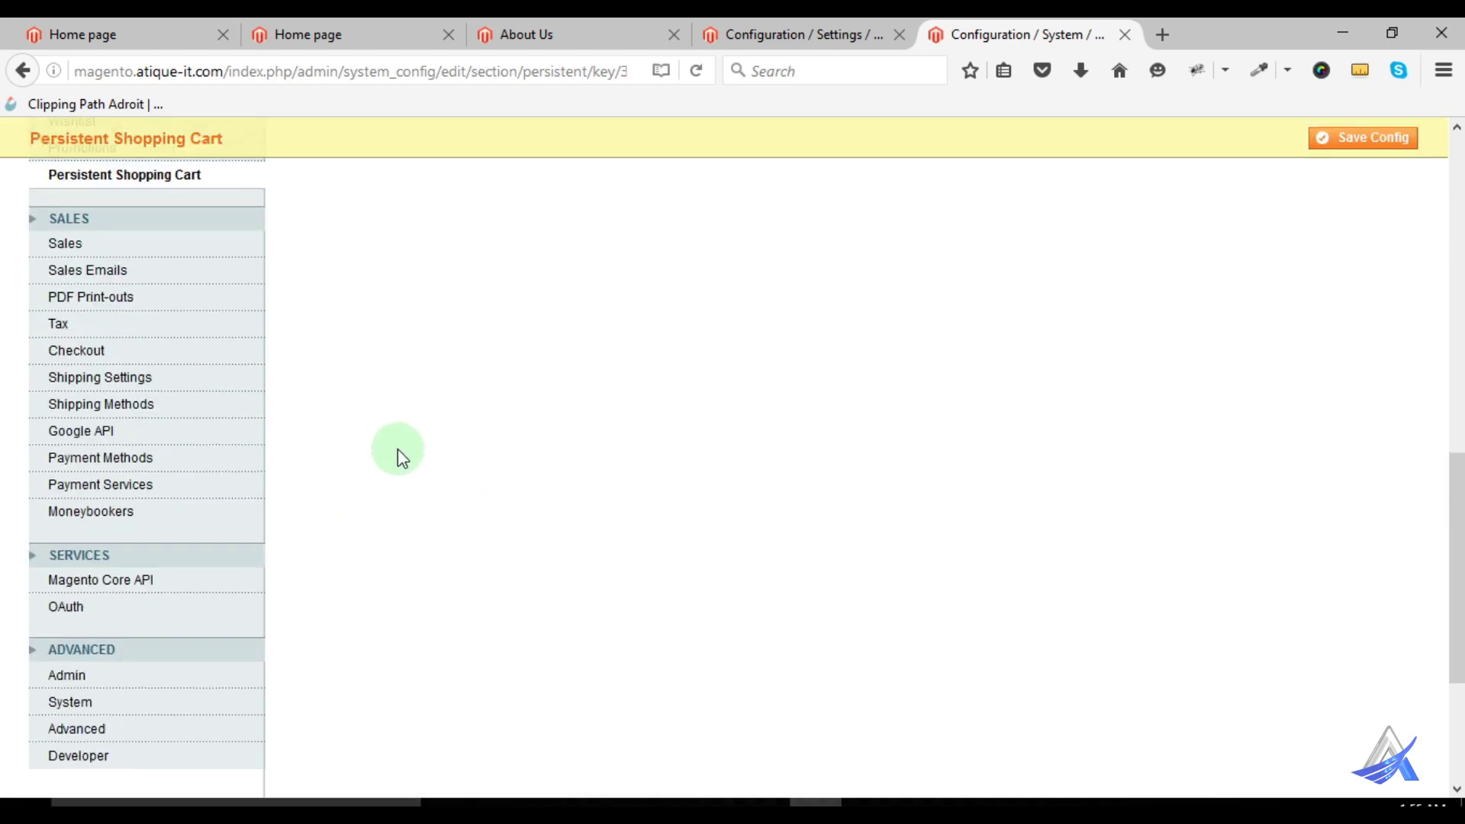
pyautogui.scroll(3, 398, 458)
# Switch to the Magento 2 configuration tab and expand the CATALOG settings group
pyautogui.click(775, 34)
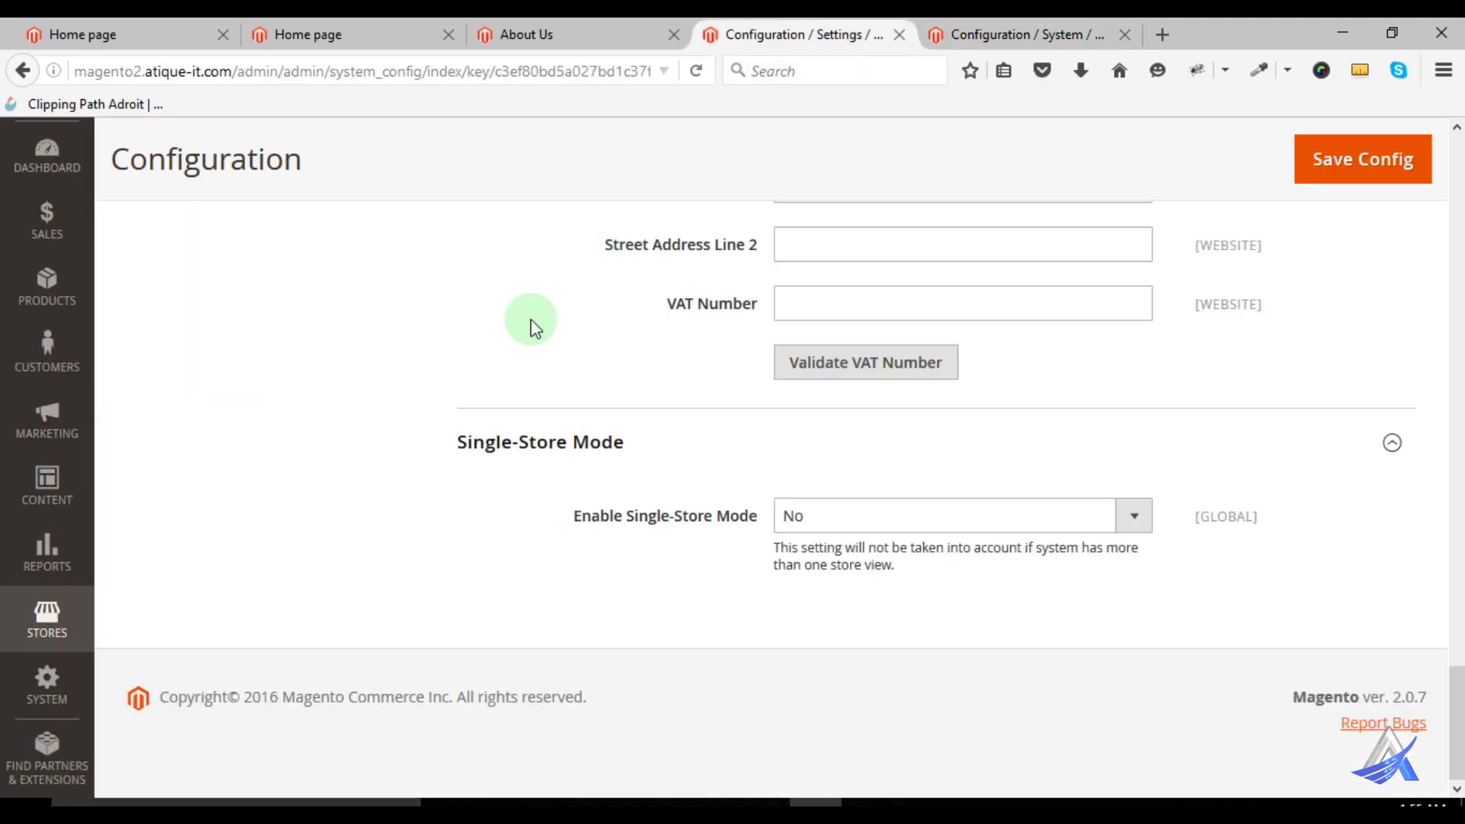
pyautogui.scroll(2, 487, 502)
pyautogui.scroll(15, 487, 502)
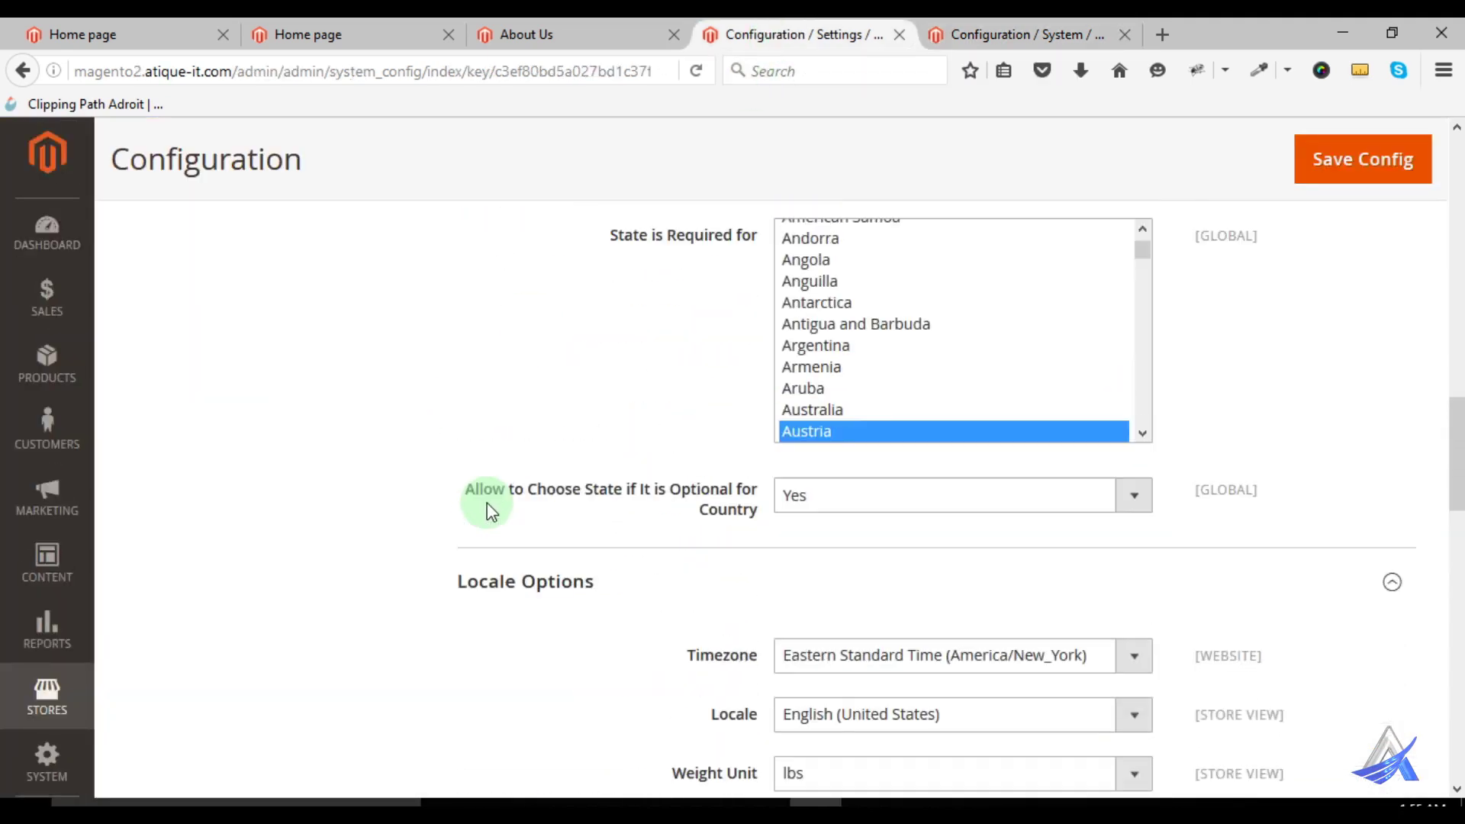
pyautogui.scroll(6, 487, 502)
pyautogui.scroll(3, 451, 483)
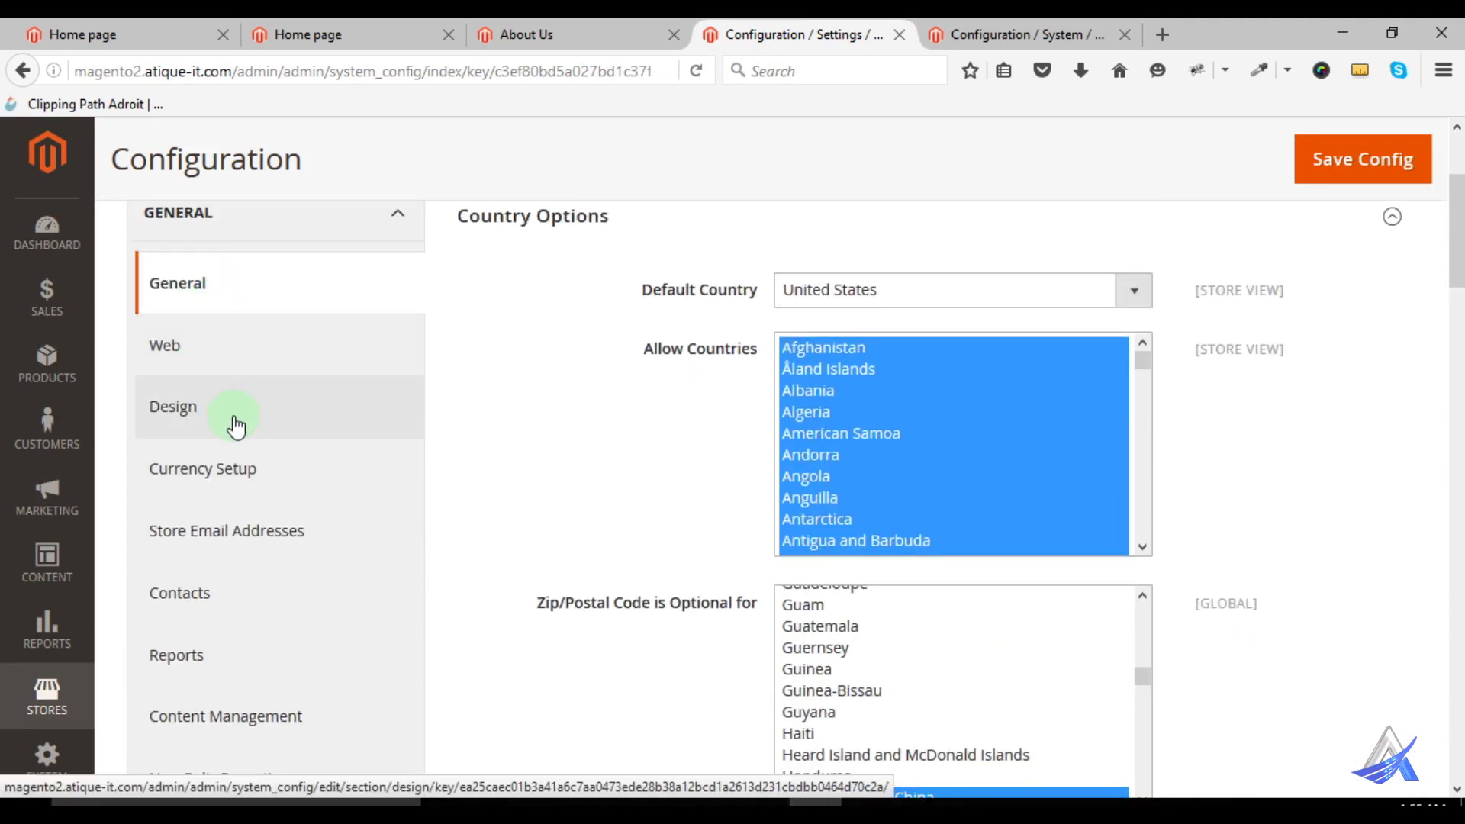
pyautogui.scroll(-5, 263, 496)
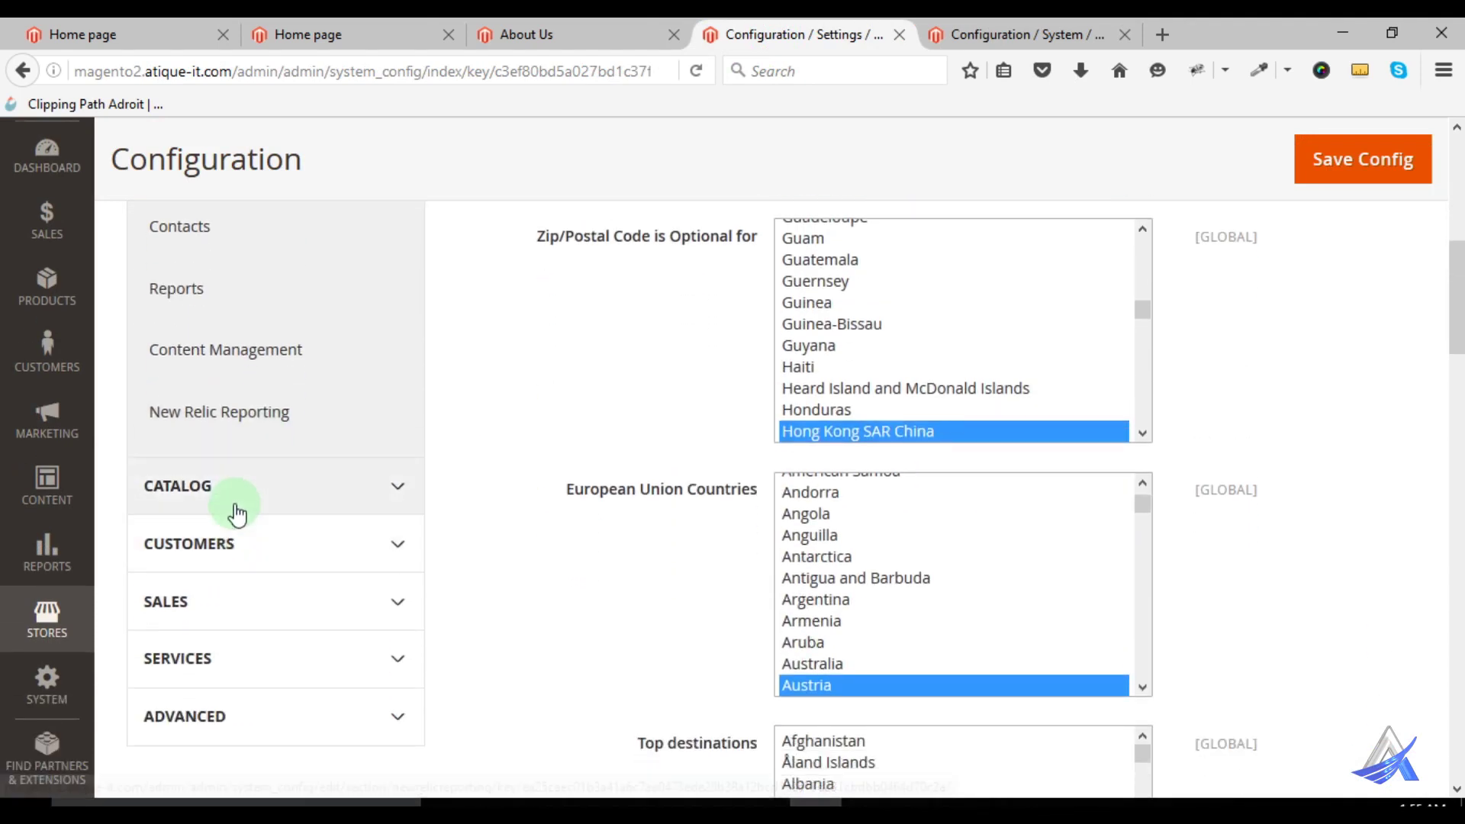
pyautogui.click(233, 504)
# Expand the CUSTOMERS group, then return to the Magento 1.9 configuration tab
pyautogui.scroll(-3, 353, 527)
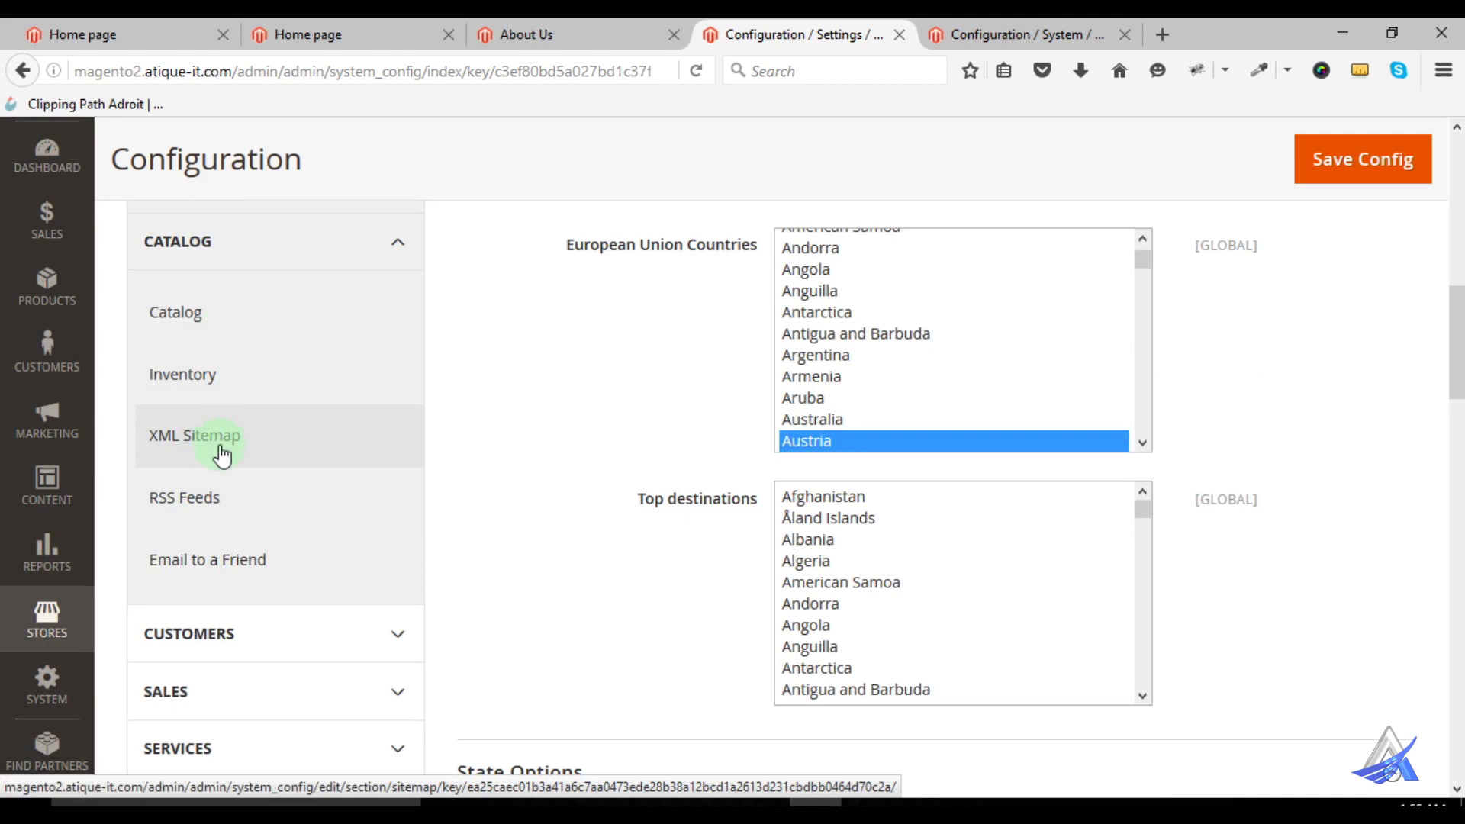
pyautogui.click(253, 635)
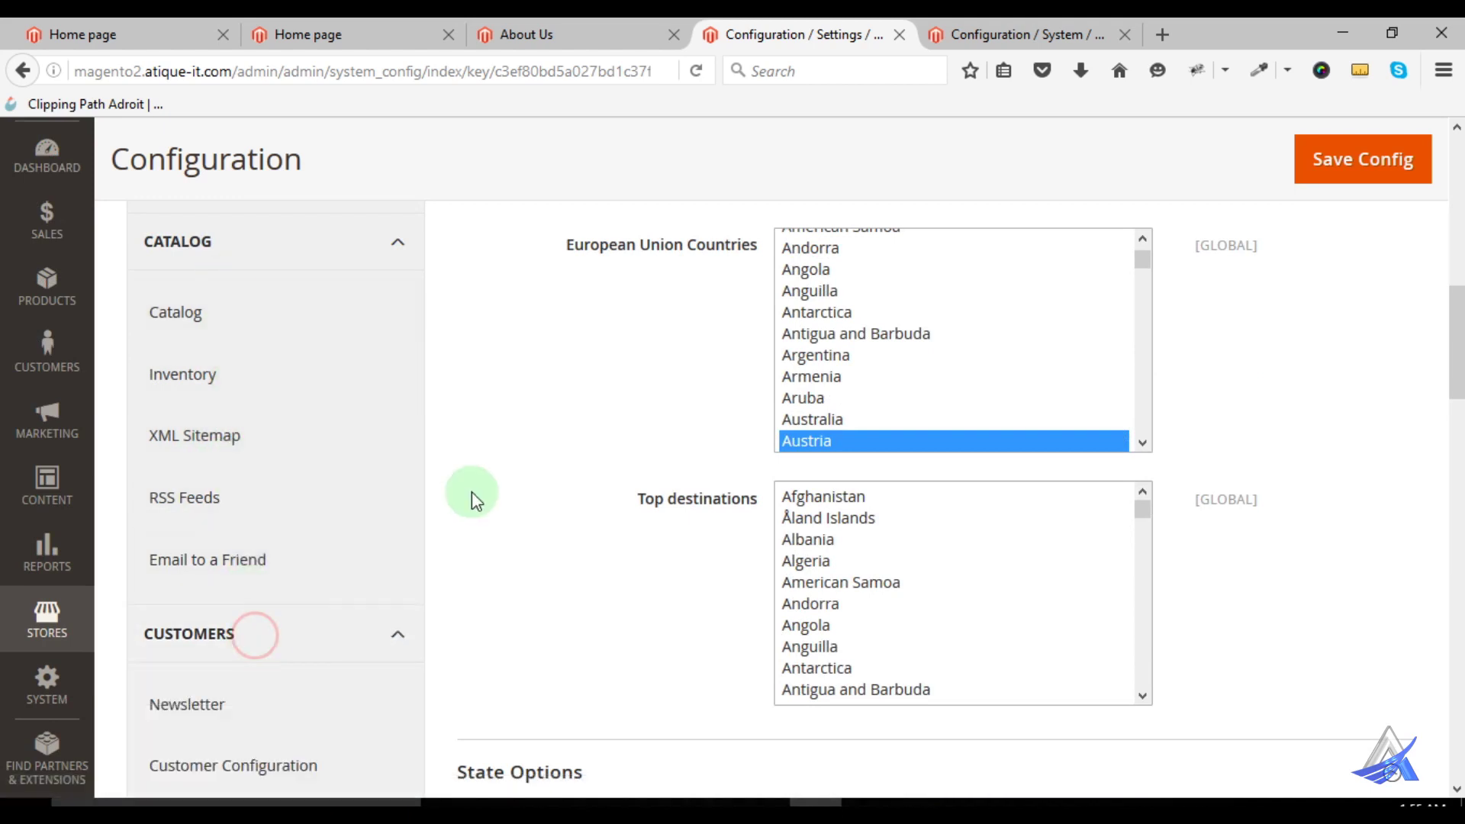
pyautogui.scroll(-3, 471, 491)
pyautogui.scroll(-3, 285, 478)
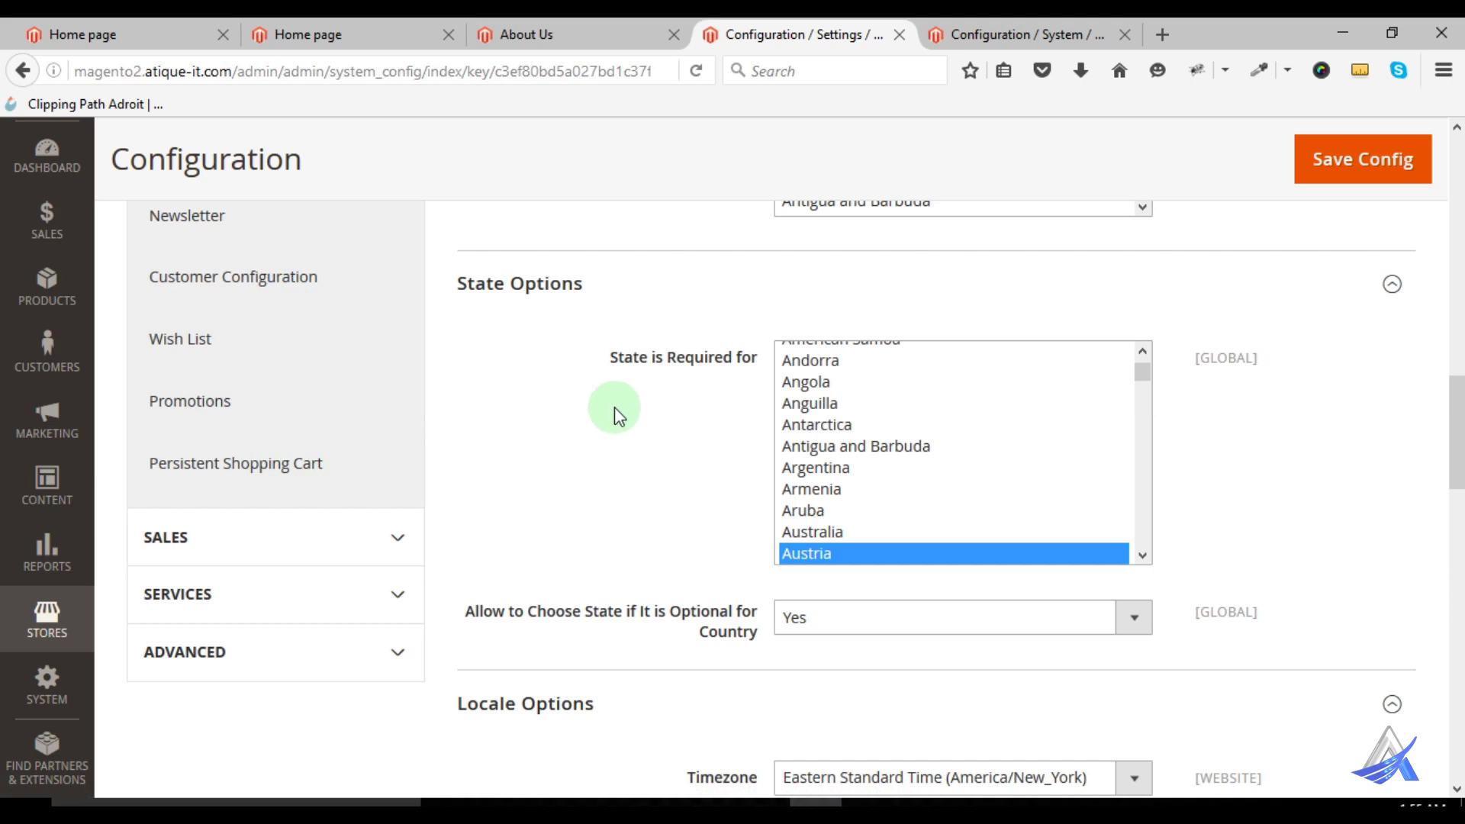
pyautogui.click(975, 32)
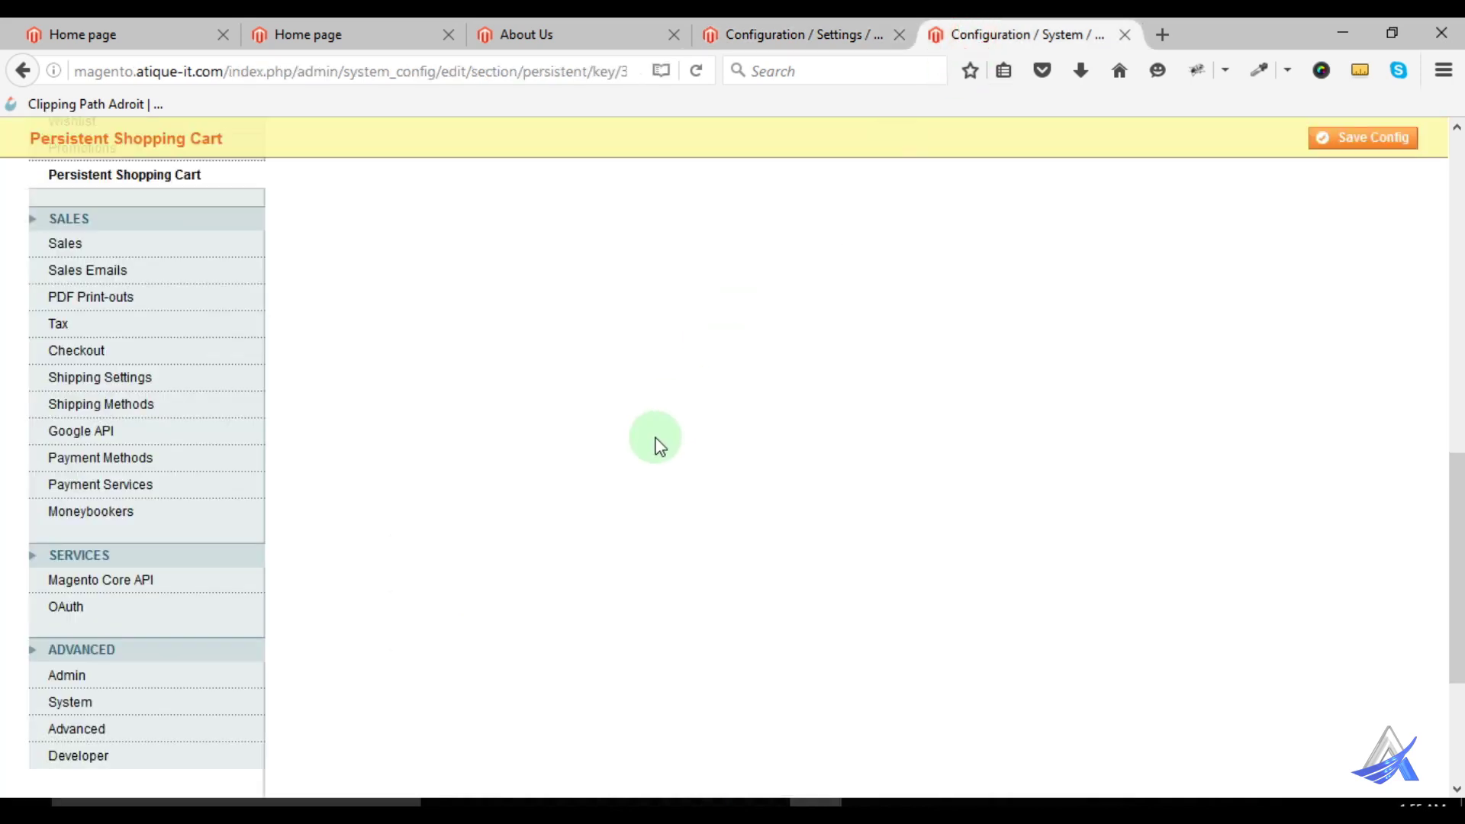
pyautogui.scroll(-3, 659, 446)
pyautogui.scroll(5, 659, 447)
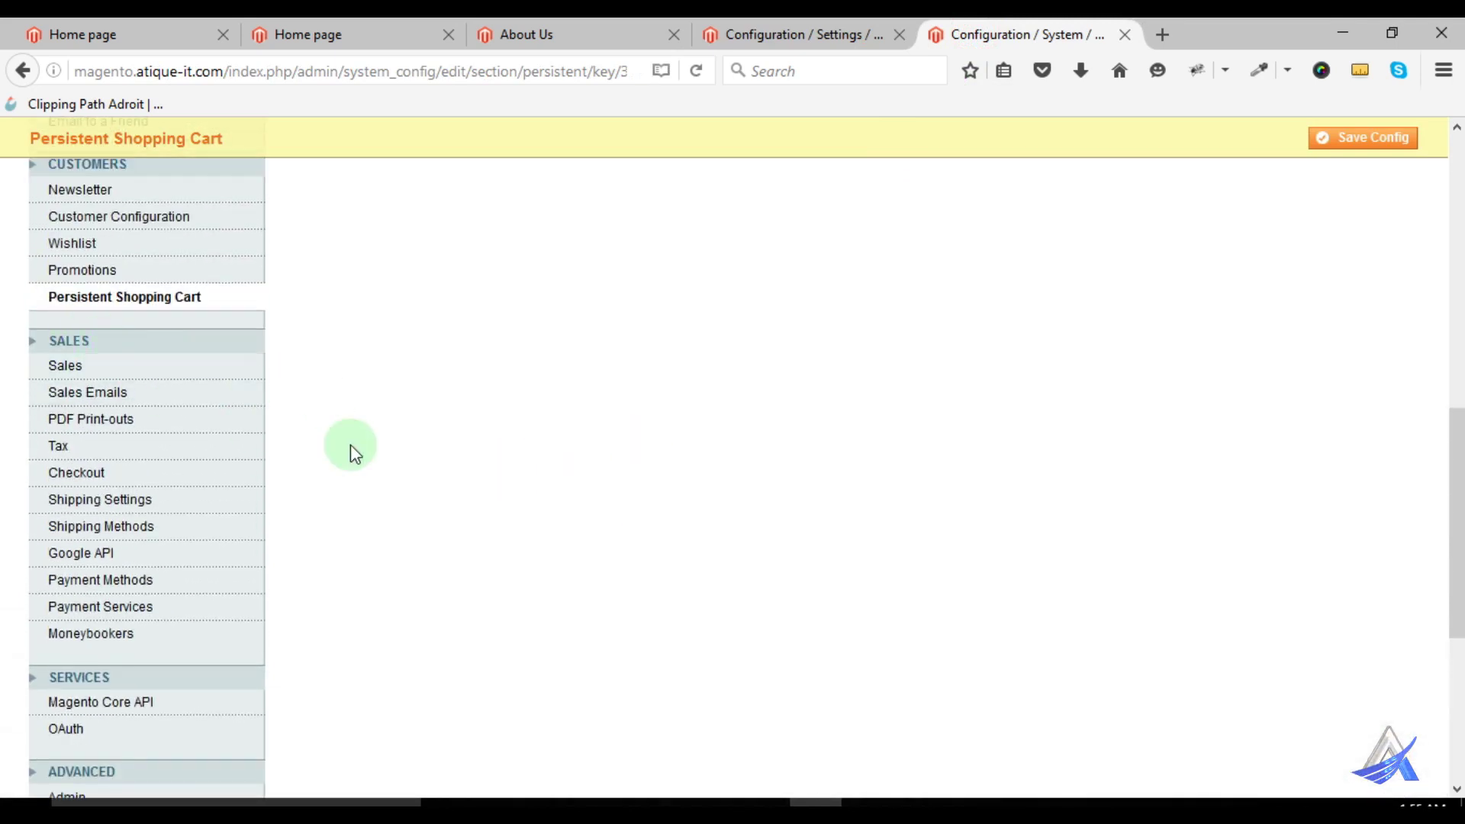
pyautogui.scroll(-3, 353, 451)
pyautogui.scroll(-3, 229, 561)
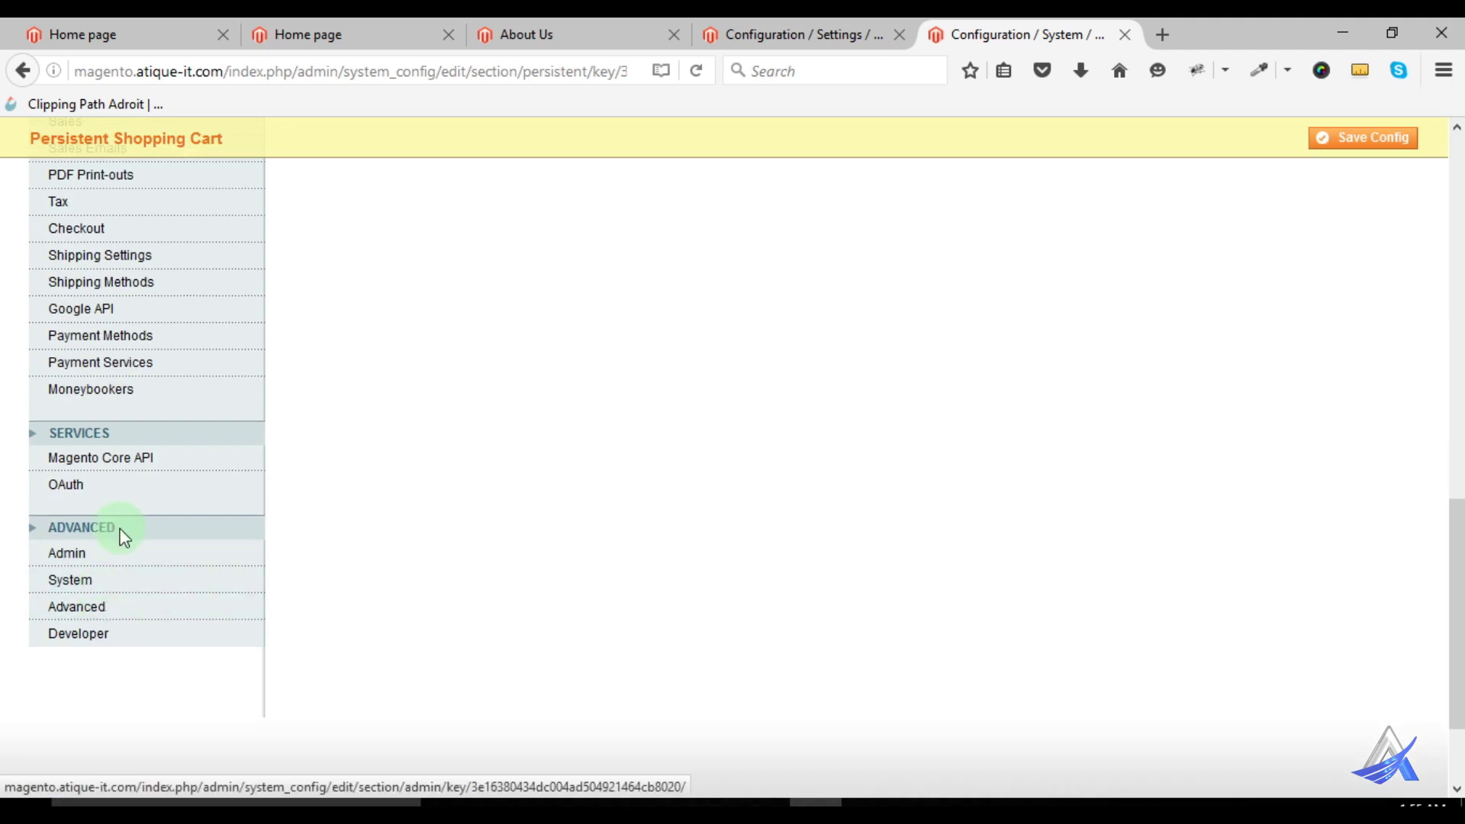